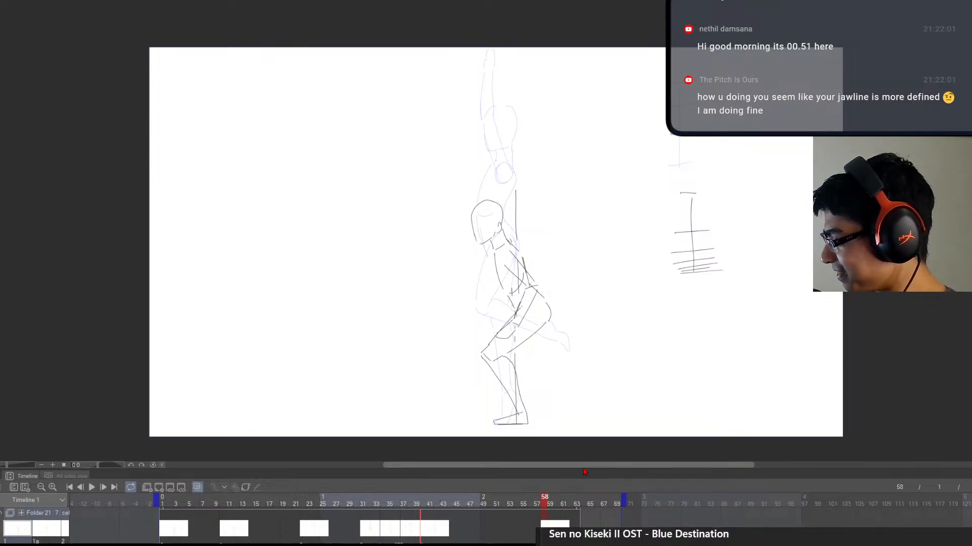
Step: Sketch a cylinder with a wavy line around its middle and play it back over frames 1 to 24
click(171, 534)
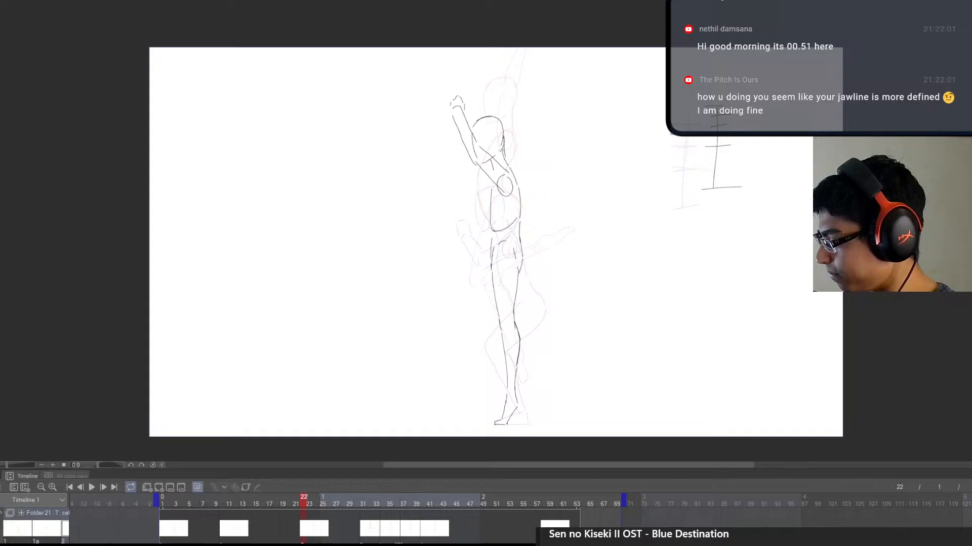
drag(263, 152, 357, 150)
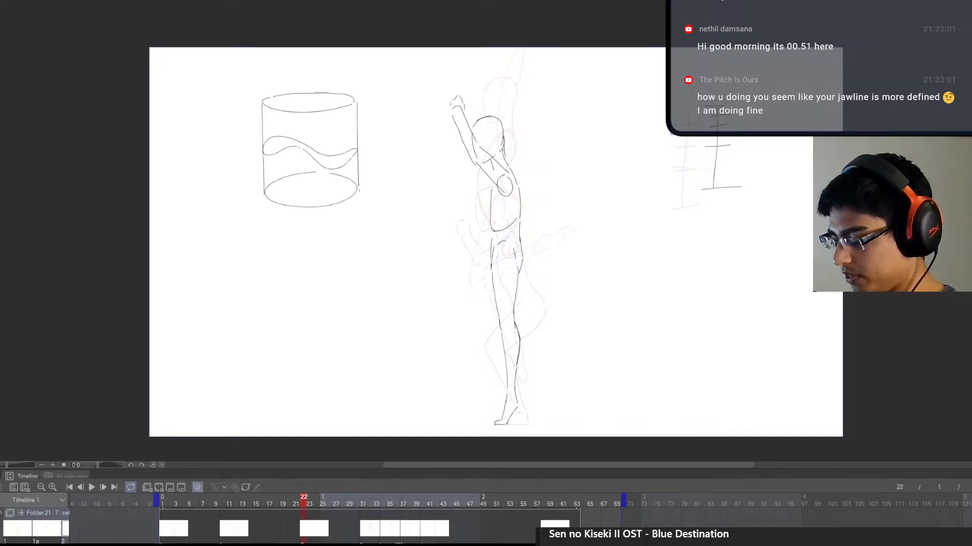
drag(347, 507, 413, 463)
mouse_move(590, 514)
mouse_down()
mouse_move(623, 496)
mouse_move(323, 512)
mouse_up()
click(121, 508)
click(91, 487)
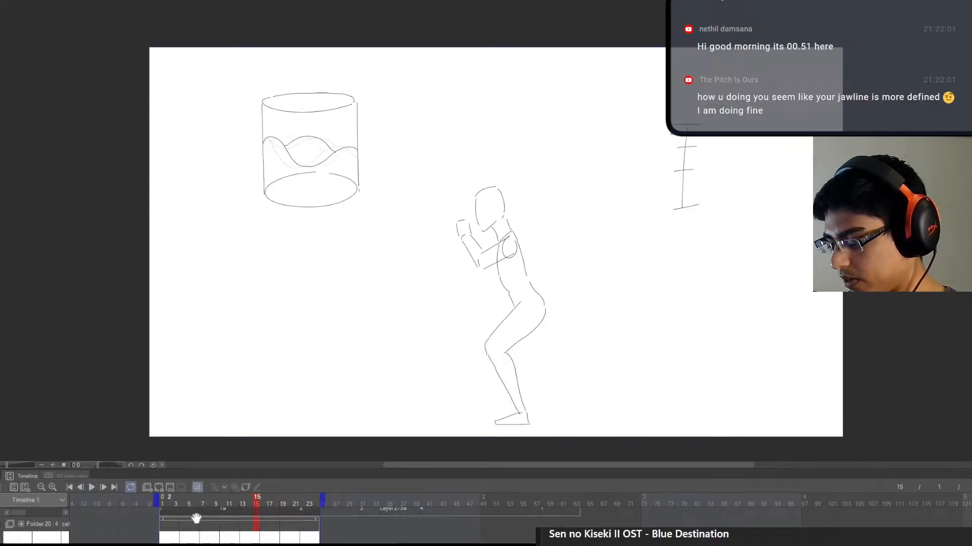
Step: Delete the cylinder demo animation and extend the playback range to include the last key drawing of the jump
click(164, 532)
key(Delete)
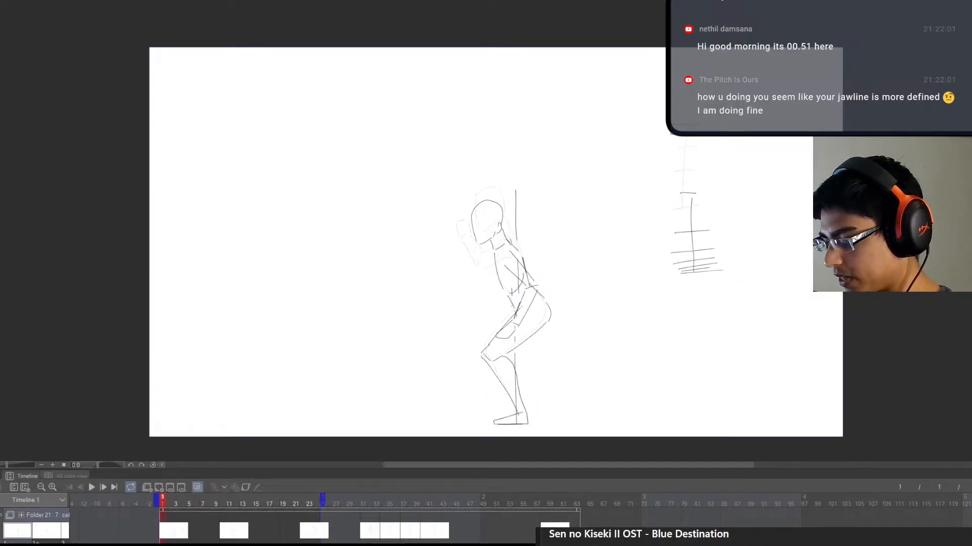
mouse_move(323, 499)
mouse_down()
mouse_move(464, 484)
mouse_move(557, 498)
mouse_up()
Step: Compare the jump poses, temporarily circling the arms and bent leg on frames 31 and 37, and undo the marks
click(372, 531)
key(Right)
key(Left)
key(Left)
key(Left)
key(Right)
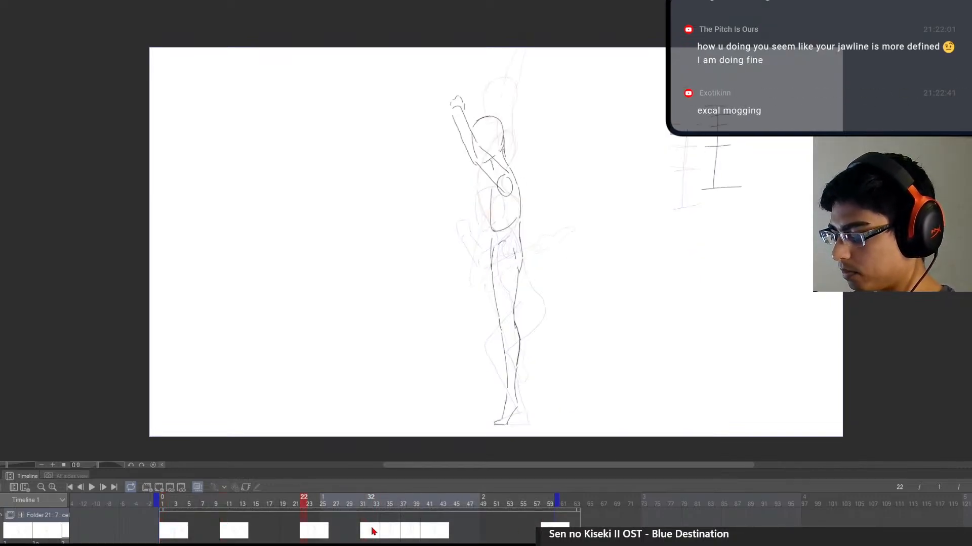
click(372, 531)
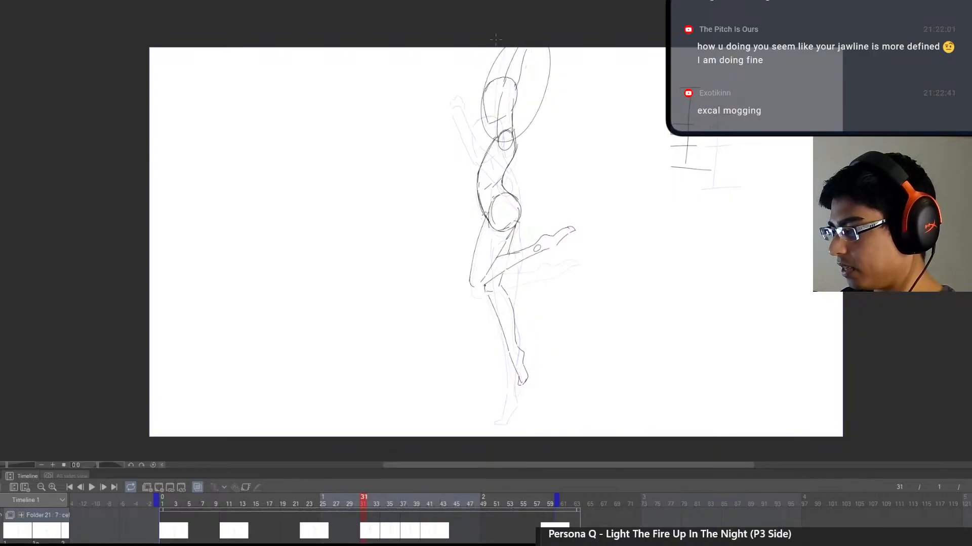
drag(542, 222, 490, 253)
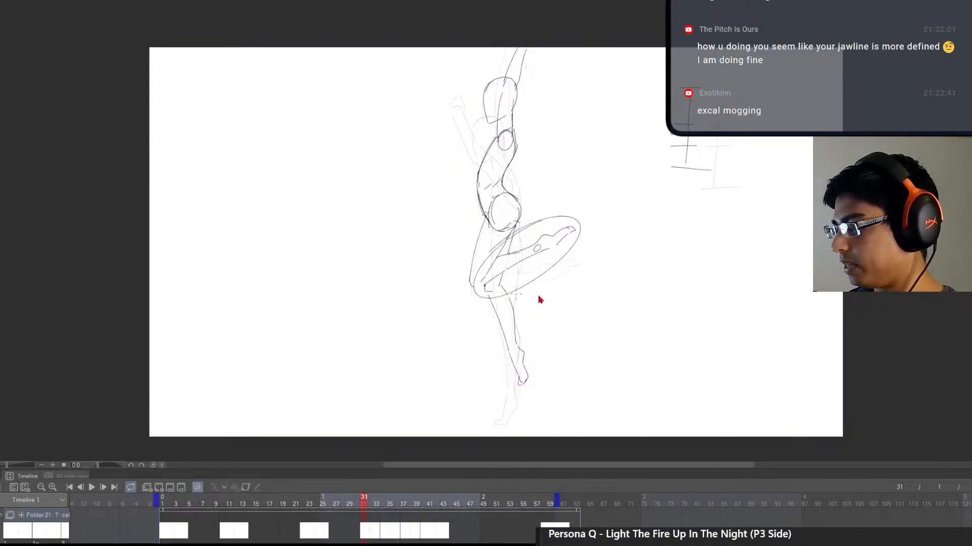
key(ctrl+z)
key(Right)
key(Right)
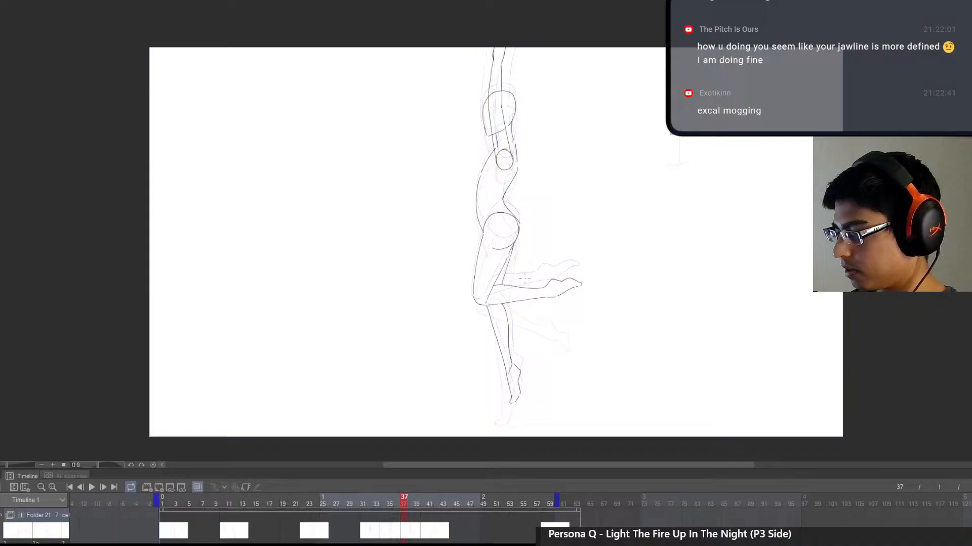
mouse_move(491, 191)
mouse_down()
mouse_move(580, 321)
mouse_move(467, 323)
mouse_up()
key(ctrl+z)
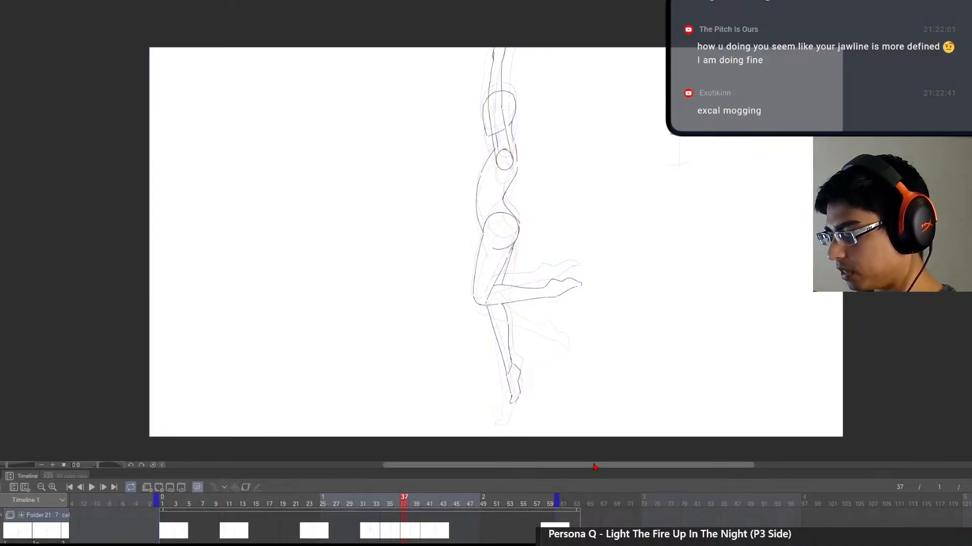
Step: Step back through the key drawings to frame 1 to examine how the poses progress
key(Left)
key(Left)
key(Left)
key(Left)
key(Left)
key(Left)
key(Left)
key(Left)
key(Left)
key(Left)
key(Left)
key(Left)
key(Left)
key(Left)
key(Left)
key(Left)
key(Left)
key(Left)
key(Left)
key(Left)
key(Left)
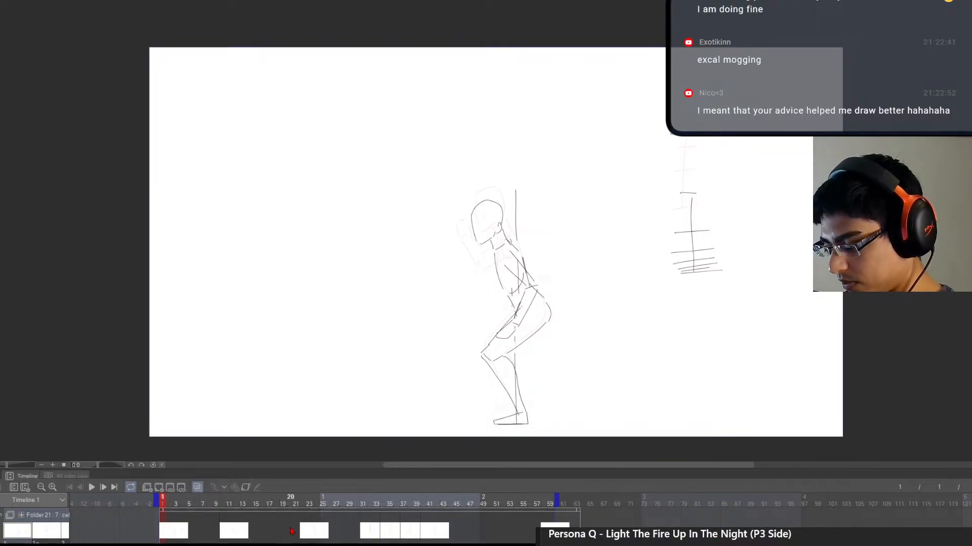
key(Right)
Step: Play the jump animation from frame 1 several times to examine its timing and the transition into the airborne pose
key(space)
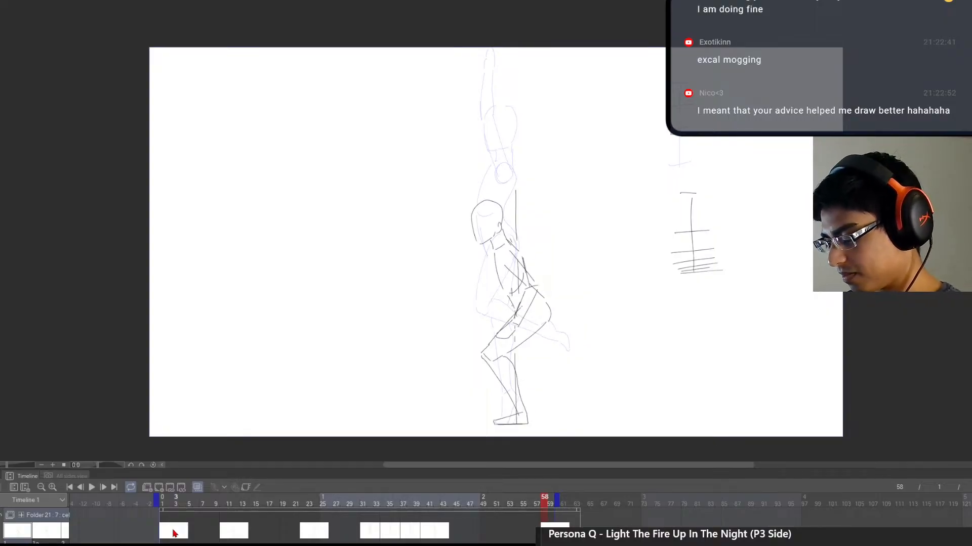
click(168, 535)
click(165, 534)
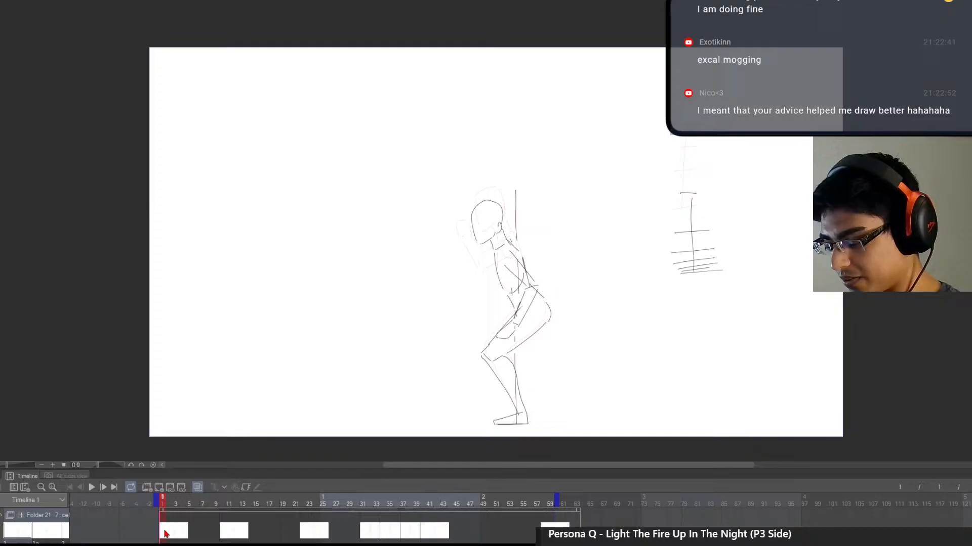
key(space)
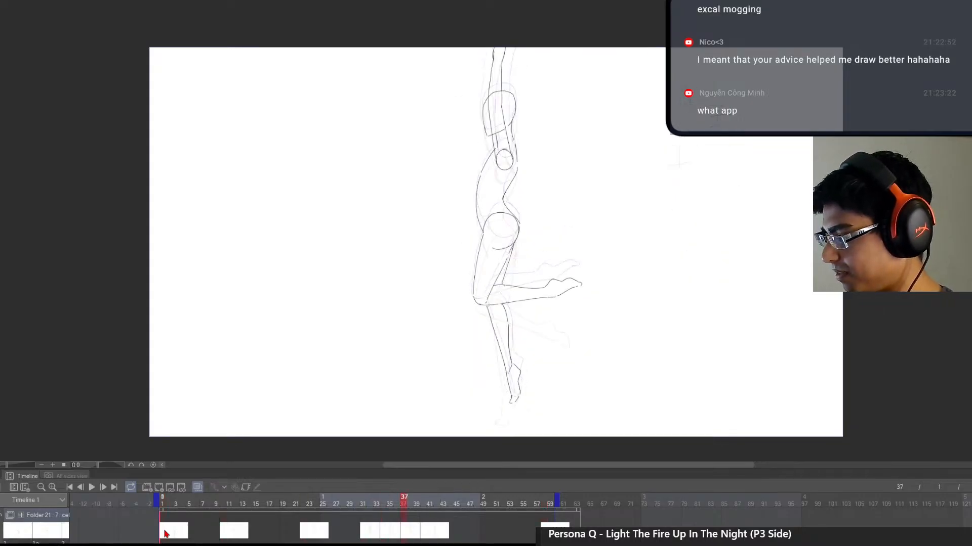
click(165, 534)
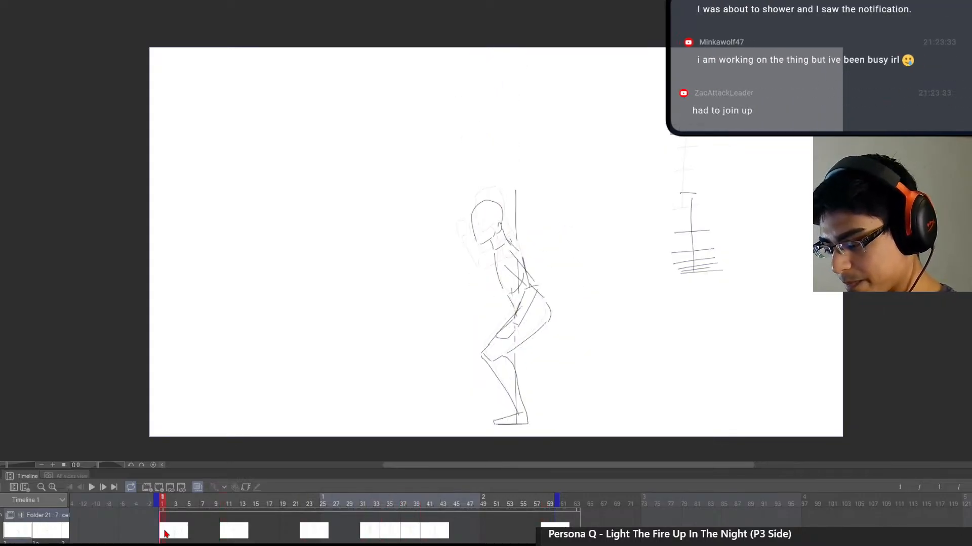
key(space)
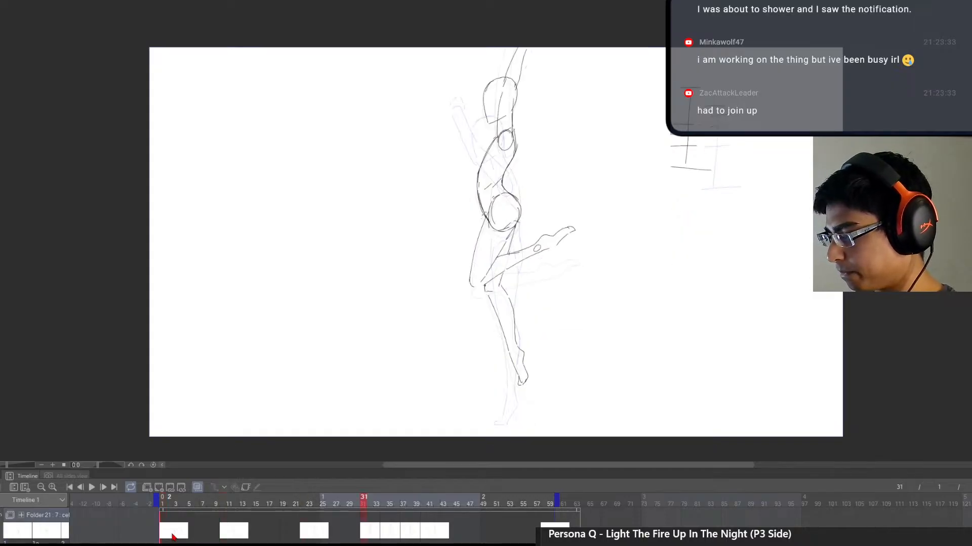
key(space)
key(space)
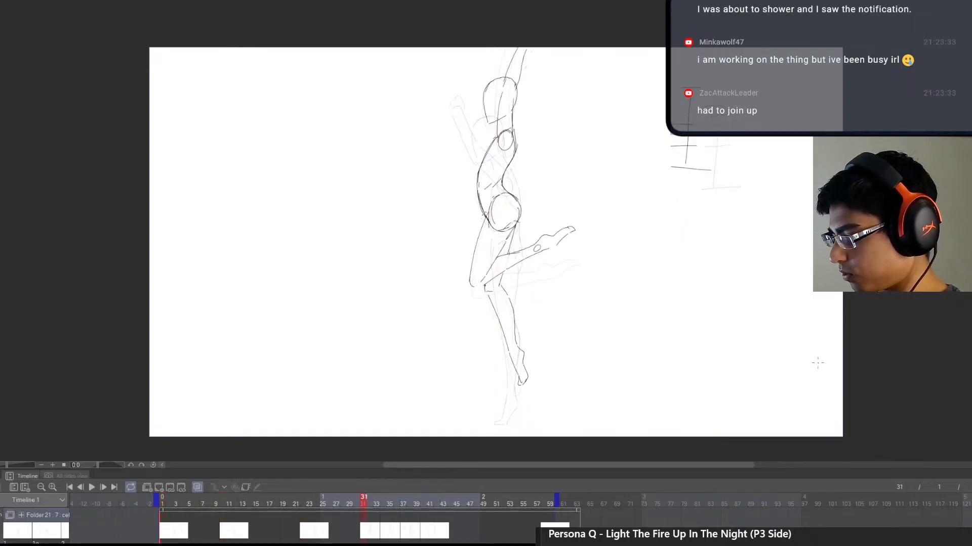
key(space)
Step: Add a blank animation cel at frame 25, between the stretched pose and the airborne pose
click(323, 498)
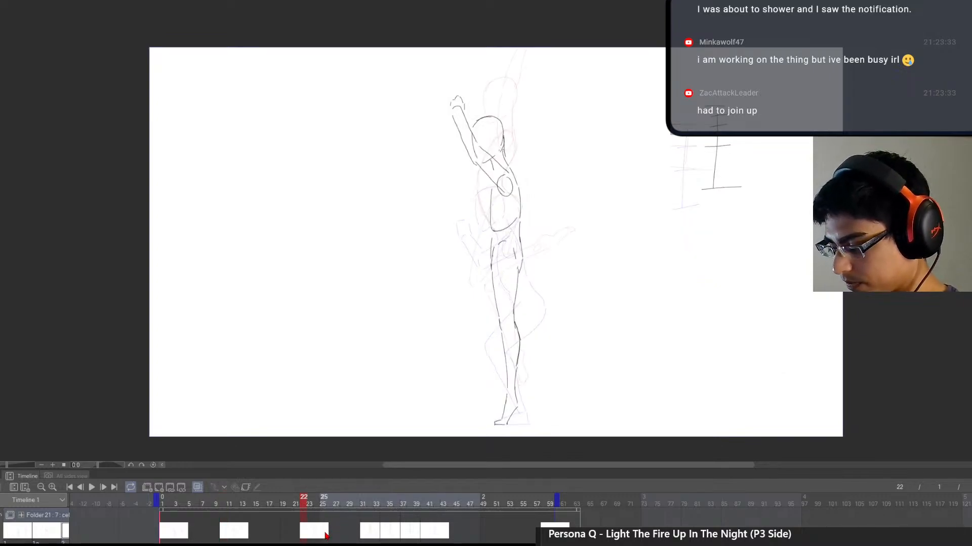
click(159, 487)
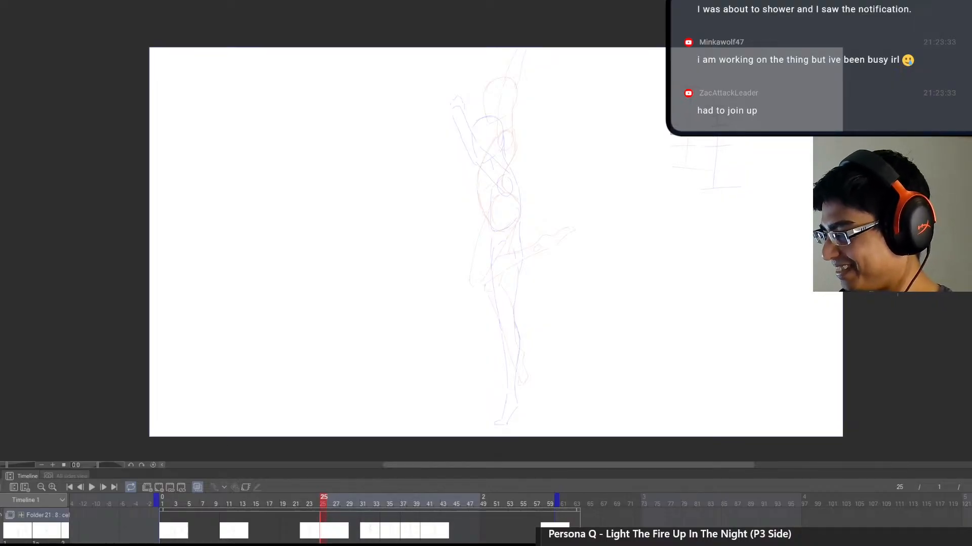
click(310, 532)
click(328, 530)
click(324, 531)
Step: Trace the airborne pose's head outline on frame 25 and move it down between the two onion-skinned heads
scroll(508, 282, up, 3)
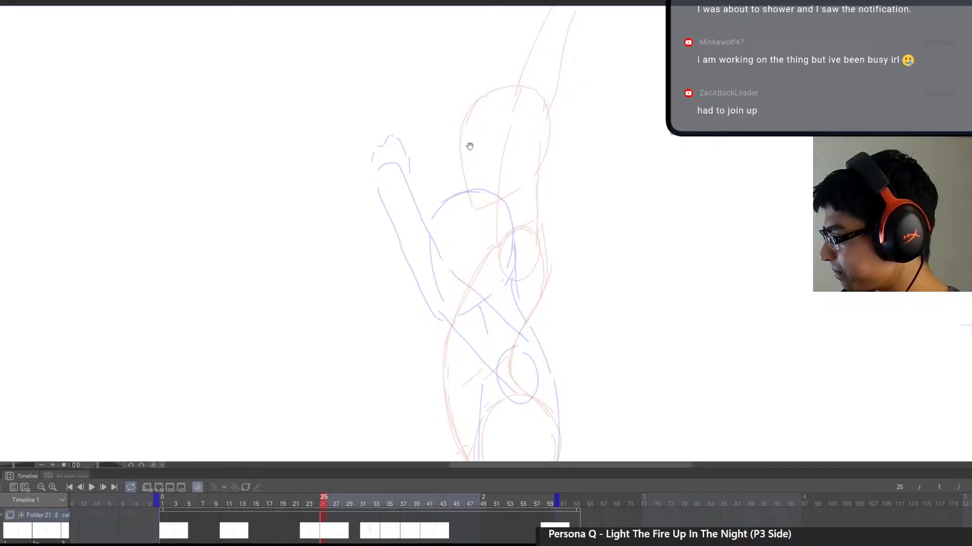
mouse_move(489, 93)
mouse_down()
mouse_move(461, 171)
mouse_move(477, 219)
mouse_move(529, 186)
mouse_up()
mouse_move(489, 93)
mouse_down()
mouse_move(530, 87)
mouse_move(550, 118)
mouse_move(531, 176)
mouse_up()
key(ctrl+z)
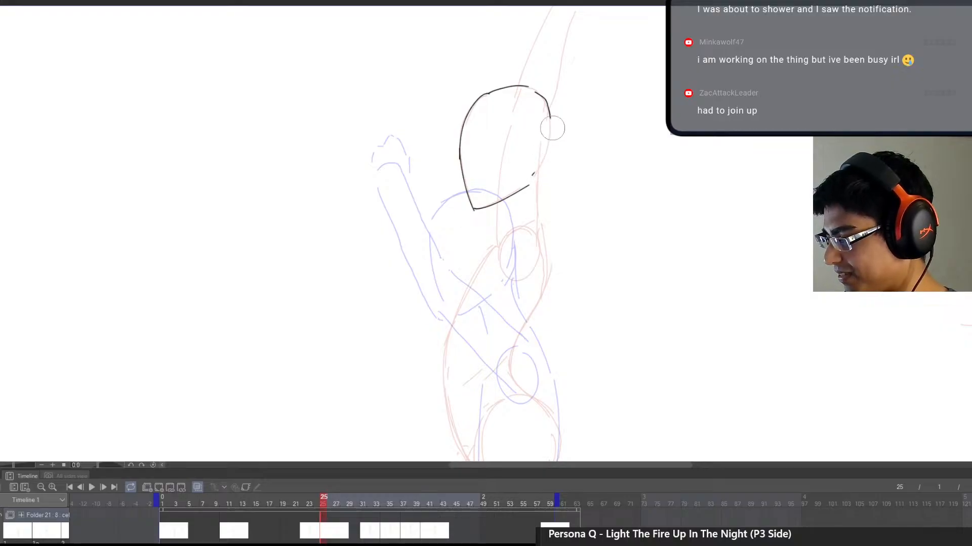
mouse_move(551, 118)
mouse_down()
mouse_move(535, 174)
mouse_move(501, 230)
mouse_up()
key(ctrl+t)
click(464, 279)
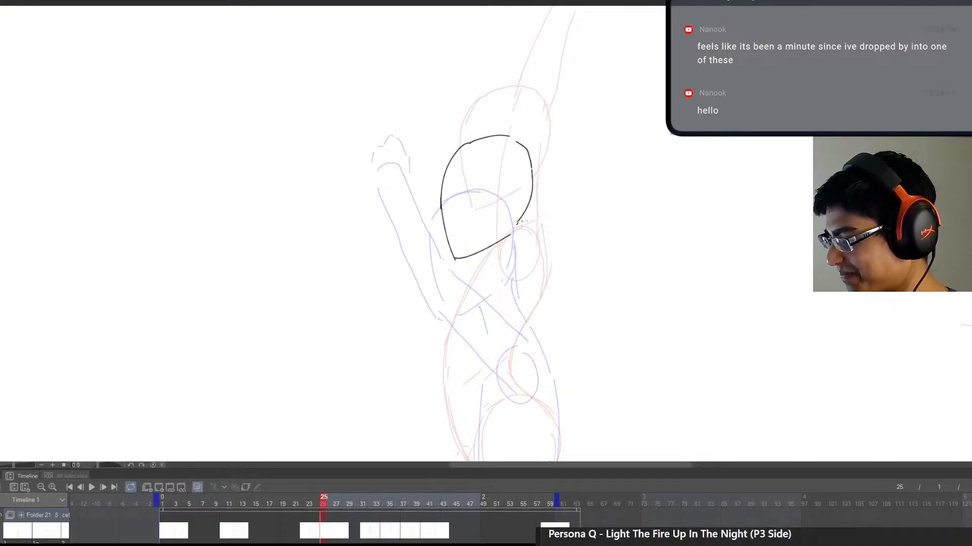
Step: Draw the neck and the front and back torso outlines below the head, down to the hip
drag(519, 221, 529, 281)
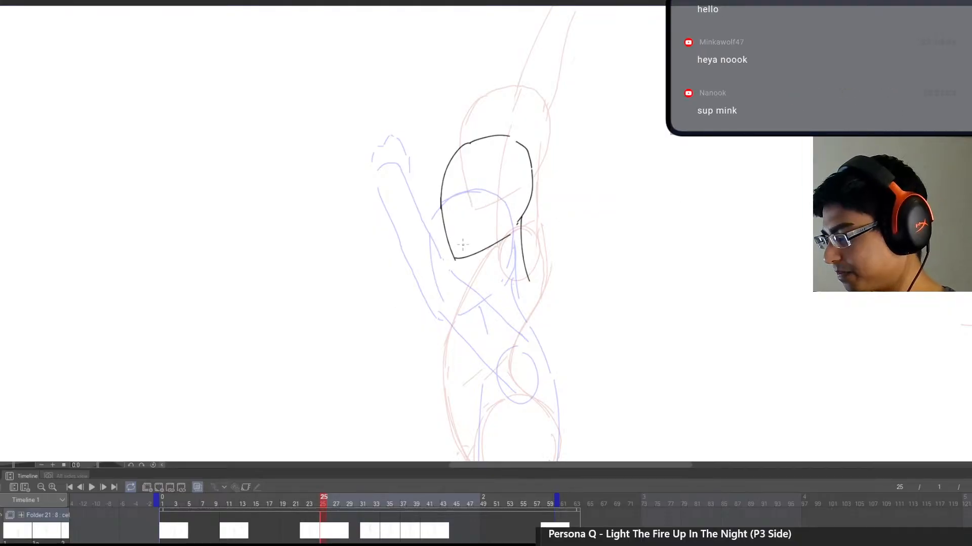
drag(481, 253, 489, 285)
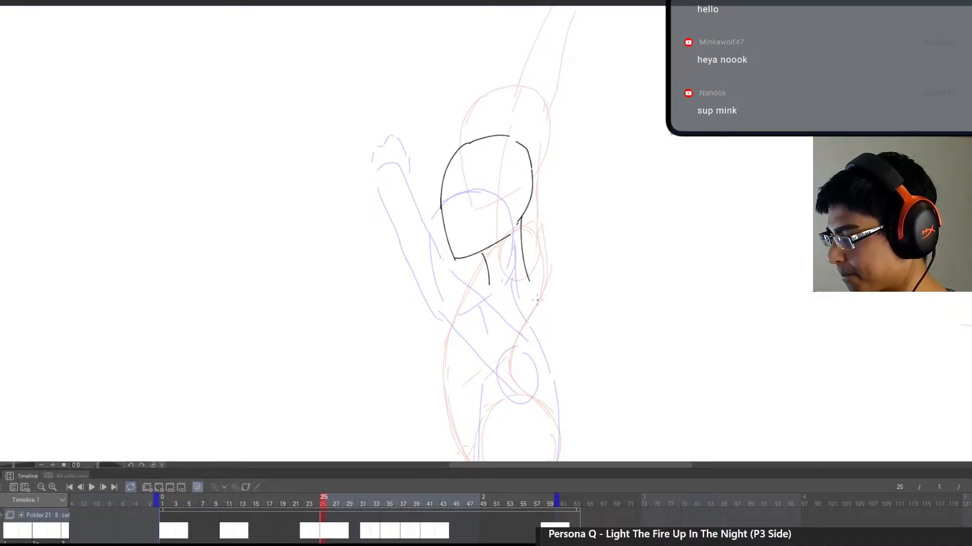
scroll(538, 306, down, 4)
drag(532, 350, 535, 216)
scroll(527, 191, up, 1)
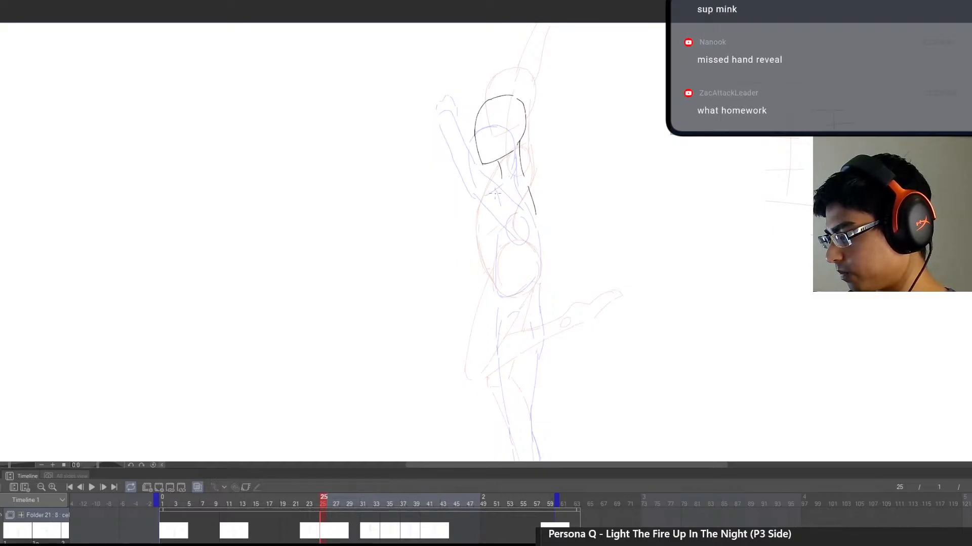
mouse_move(505, 185)
mouse_down()
mouse_move(522, 173)
mouse_move(489, 246)
mouse_move(499, 272)
mouse_up()
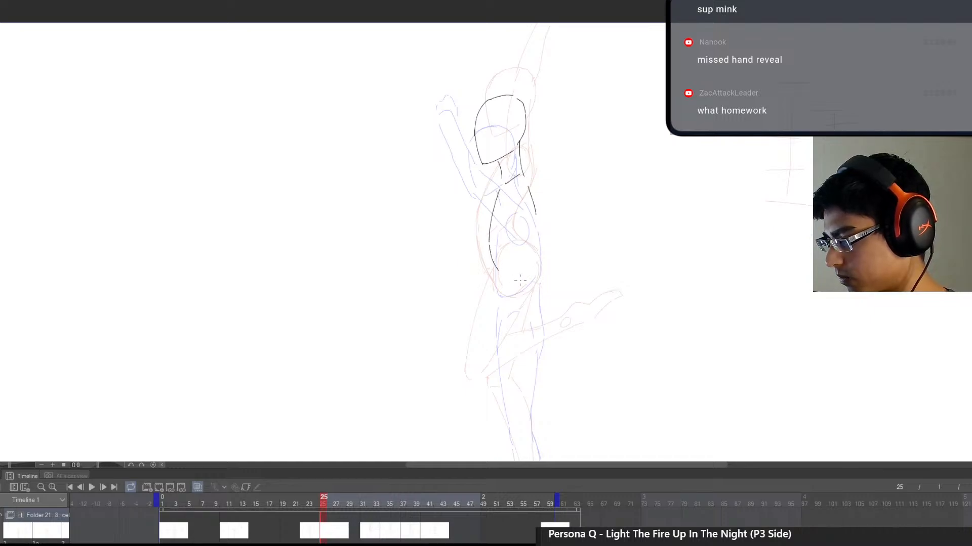
drag(531, 209, 541, 307)
Step: Compare frame 25 with its neighbouring poses and redraw the back line from mid-torso to hip
key(Left)
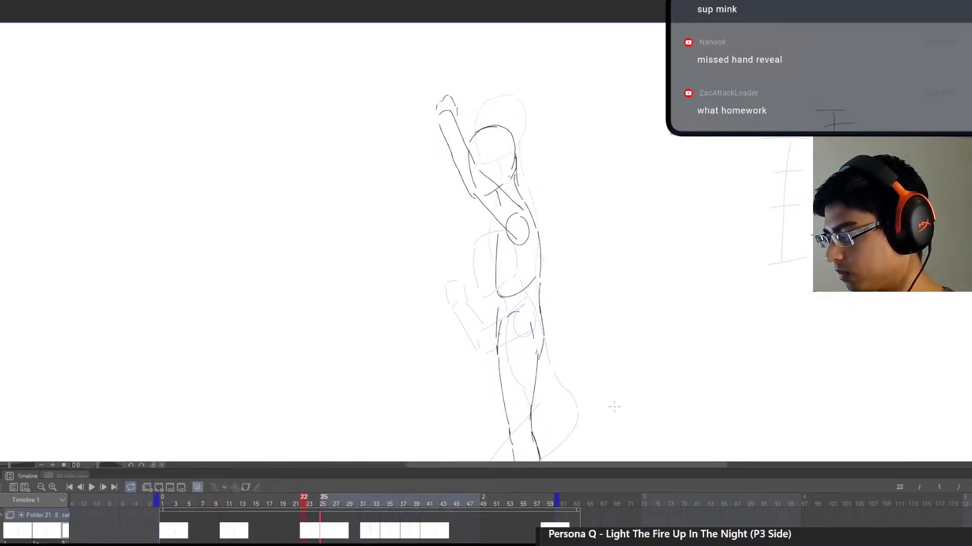
key(Right)
key(Right)
key(Left)
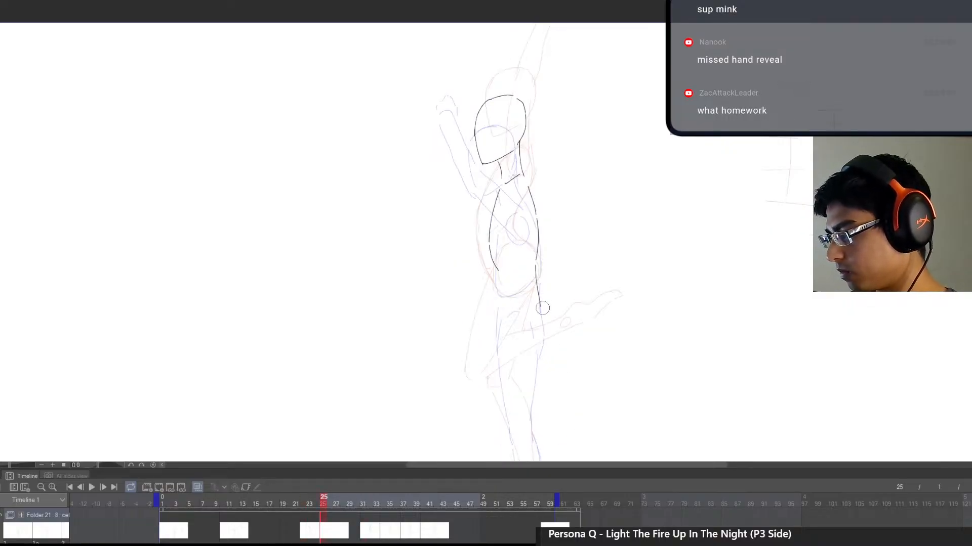
drag(538, 221, 541, 303)
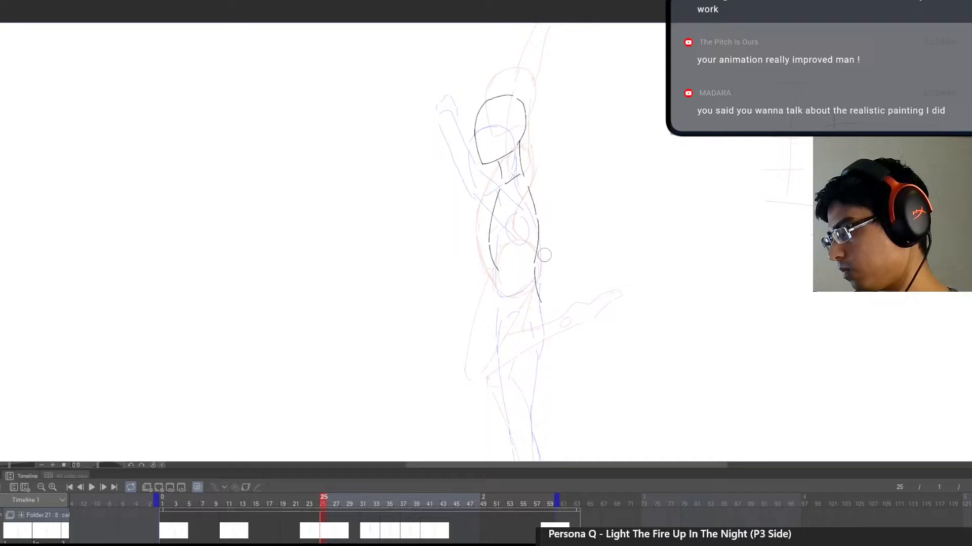
Step: Flip repeatedly between frames 22, 25 and 31 to examine how the inbetween torso moves
key(Left)
key(Right)
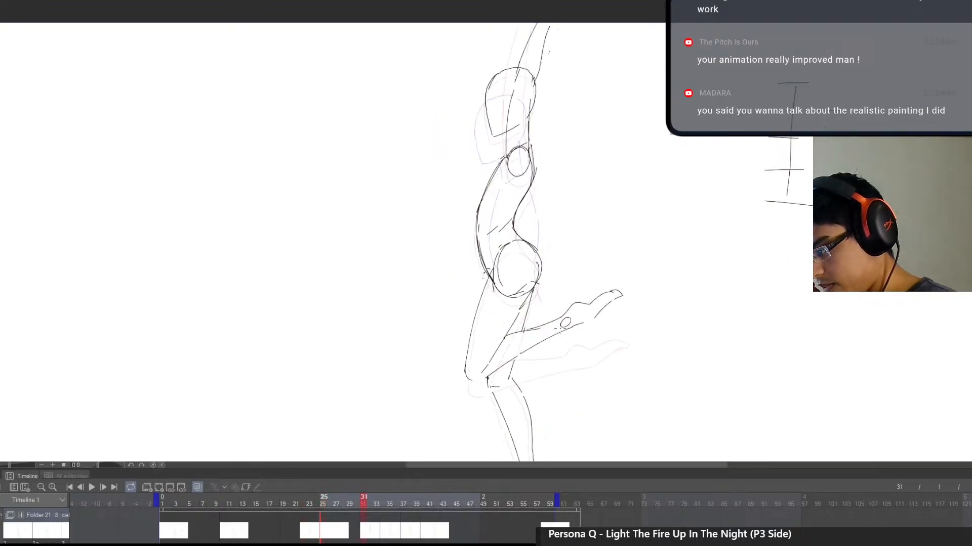
key(Left)
key(Right)
key(Left)
key(Left)
key(Right)
key(Left)
key(Left)
key(Right)
key(Right)
key(Left)
key(Left)
key(Right)
key(Left)
key(Right)
key(Right)
key(Left)
key(Left)
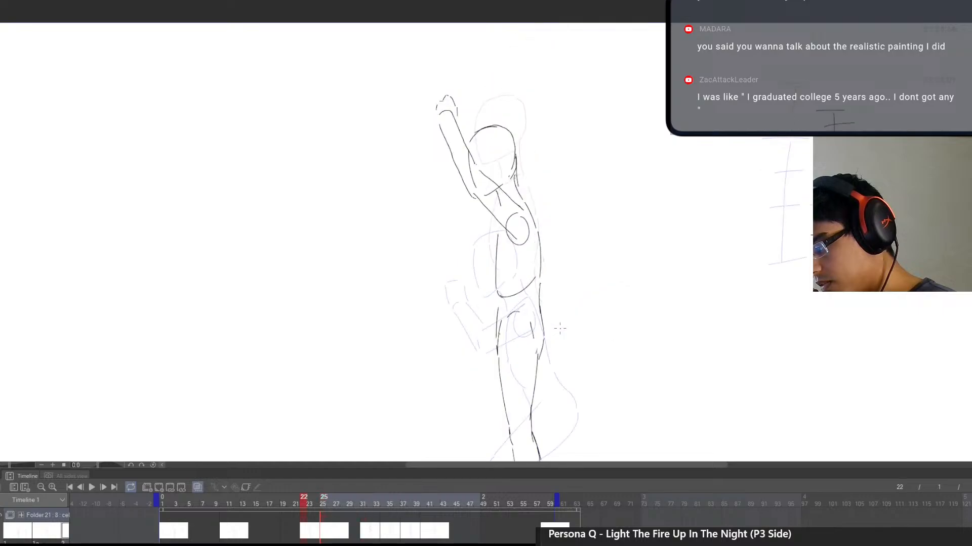
key(Right)
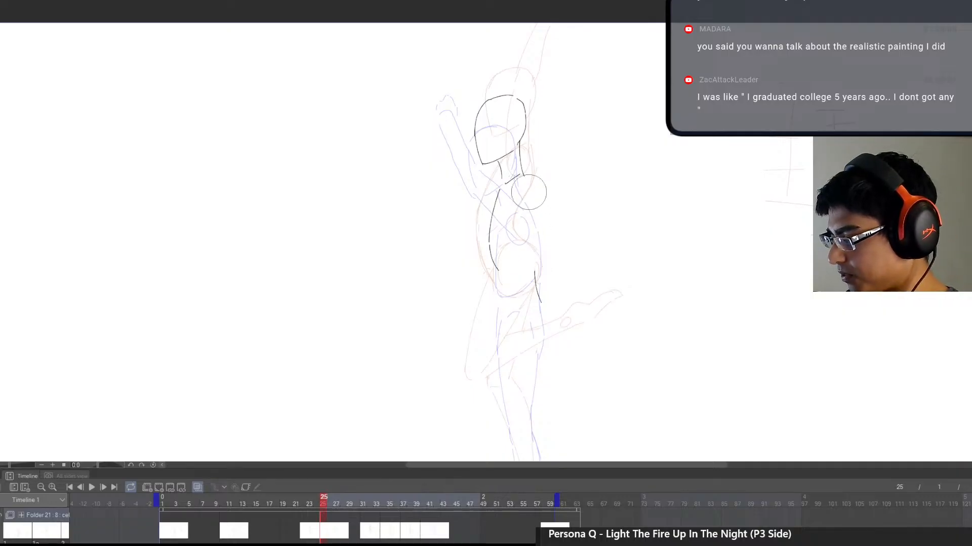
Step: Redraw the back line from shoulder to hip and mark the lower edge of the ribcage
drag(528, 180, 539, 303)
mouse_move(495, 265)
mouse_down()
mouse_move(501, 190)
mouse_move(488, 267)
mouse_move(523, 256)
mouse_up()
mouse_move(493, 293)
mouse_down()
mouse_move(523, 278)
mouse_move(500, 346)
mouse_move(545, 325)
mouse_up()
key(ctrl+z)
key(ctrl+z)
key(ctrl+z)
key(ctrl+z)
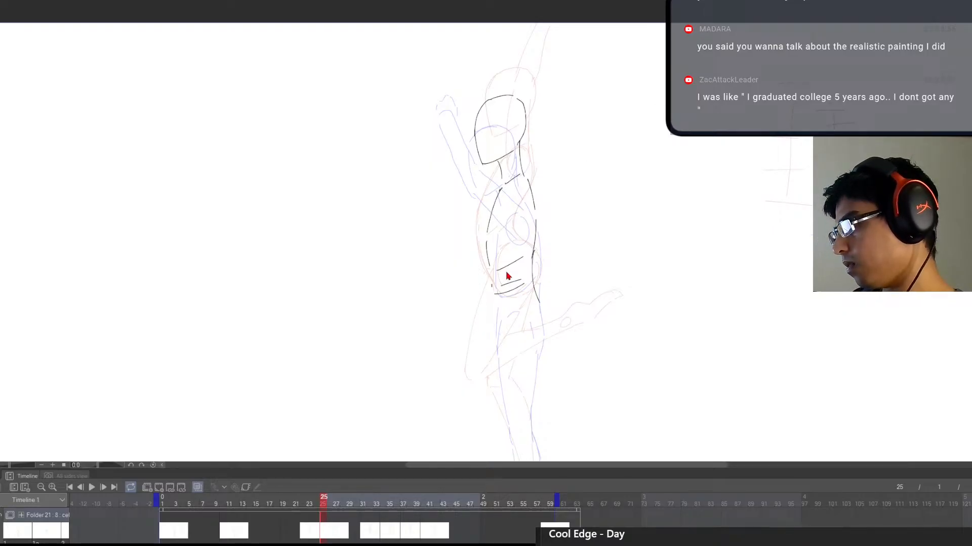
Step: Draw the pelvis as a separate block below the ribcage, cleaning up its back edge and redrawing its front edge
mouse_move(496, 283)
mouse_down()
mouse_move(530, 263)
mouse_move(501, 322)
mouse_move(542, 318)
mouse_up()
drag(532, 271, 546, 305)
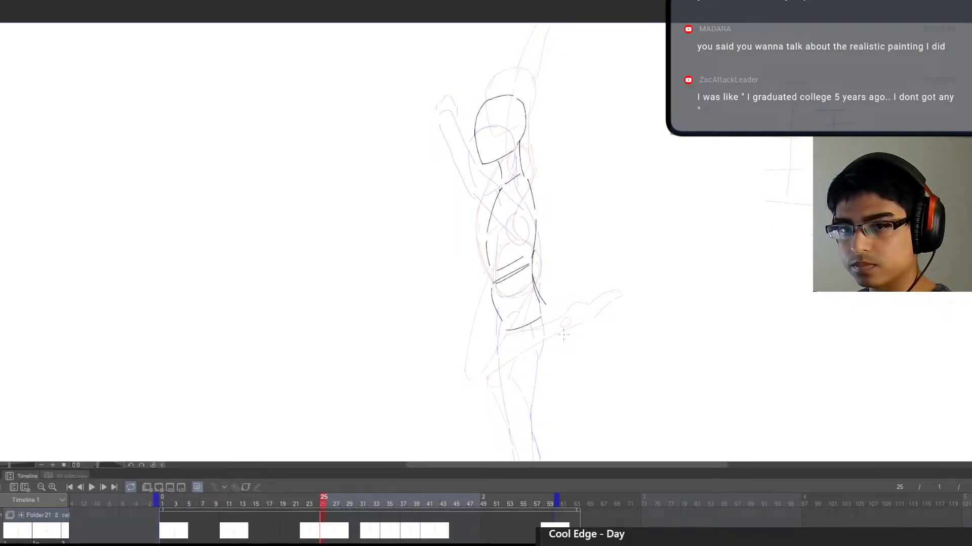
key(e)
mouse_move(545, 308)
mouse_down()
mouse_move(533, 277)
mouse_move(544, 305)
mouse_up()
key(p)
key(e)
key(p)
drag(490, 291, 504, 331)
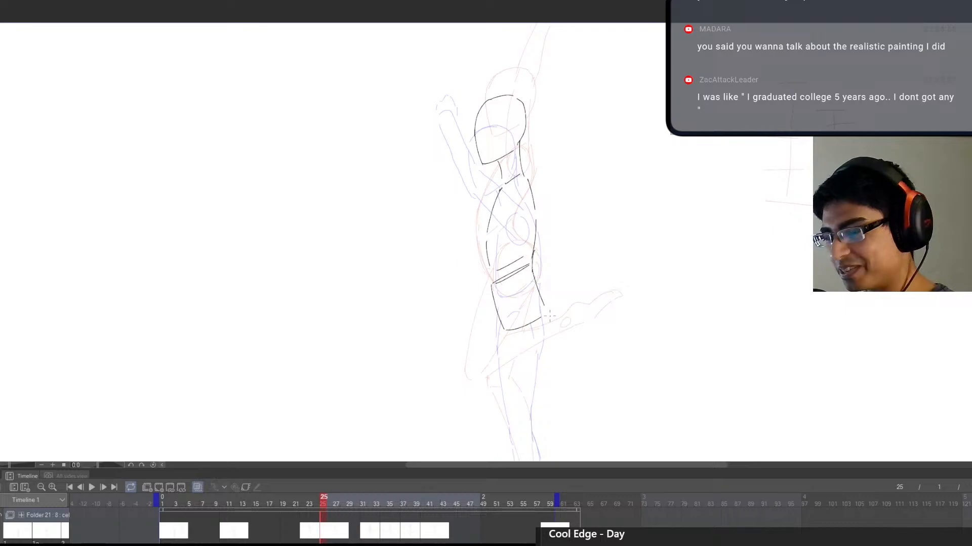
Step: Erase the back edge of the waist and pelvis and redraw it as one straighter line down to the hip
key(e)
drag(534, 272, 540, 289)
key(p)
key(e)
mouse_move(532, 253)
mouse_down()
mouse_move(536, 218)
mouse_move(534, 279)
mouse_move(550, 313)
mouse_up()
key(p)
key(ctrl+z)
drag(530, 265, 547, 308)
key(ctrl+z)
drag(530, 265, 544, 305)
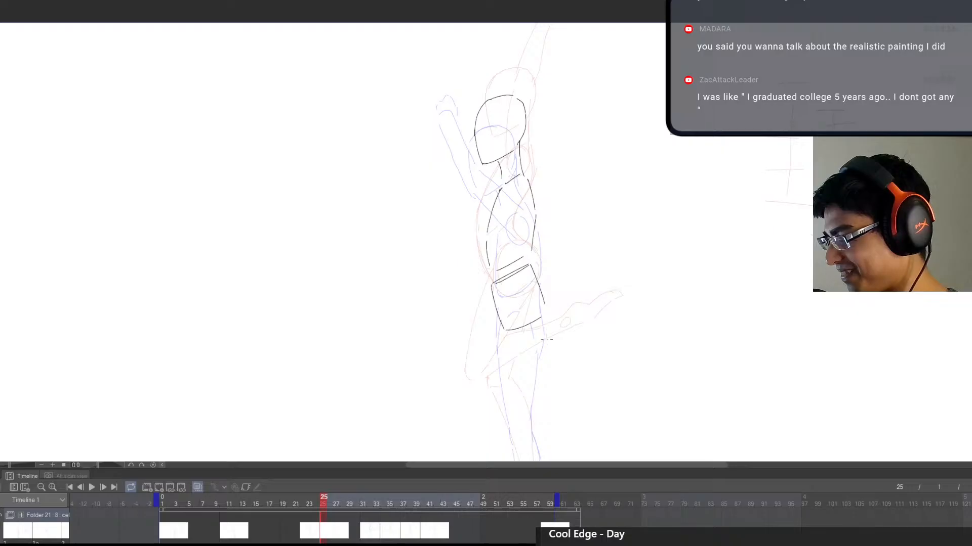
Step: Draw the front leg's thigh from the pelvis down to a rounded knee, and redraw its back edge straighter
ctrl+drag(556, 358, 589, 244)
key(Left)
key(Right)
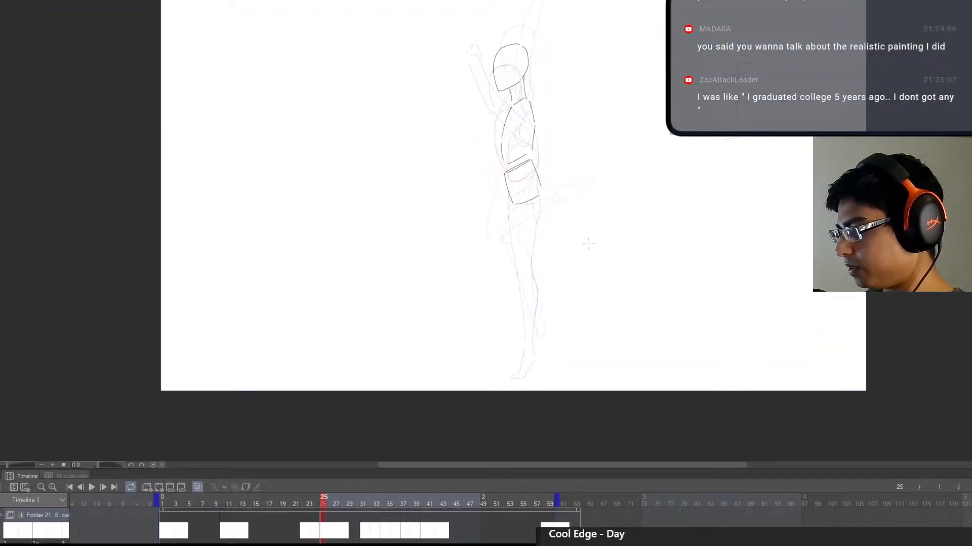
key(Left)
key(Right)
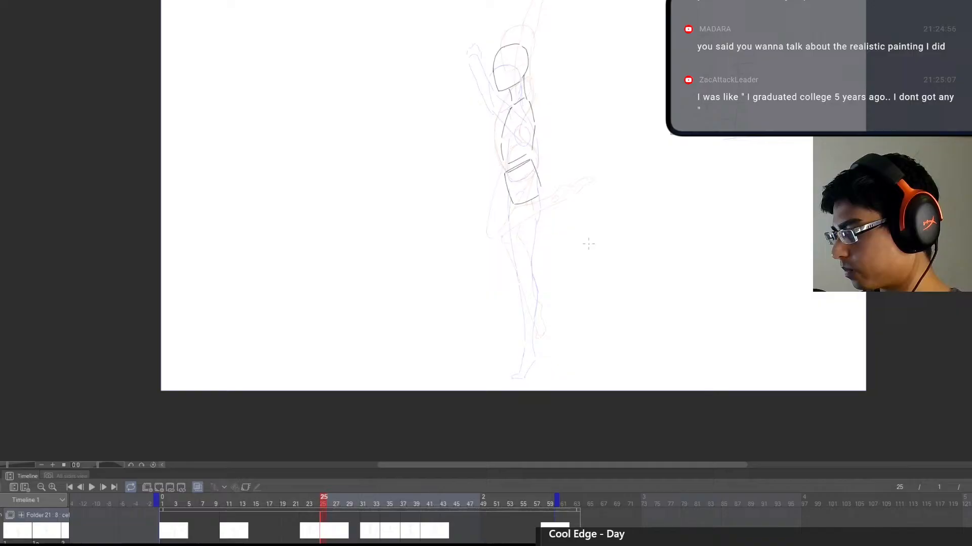
drag(506, 176, 501, 239)
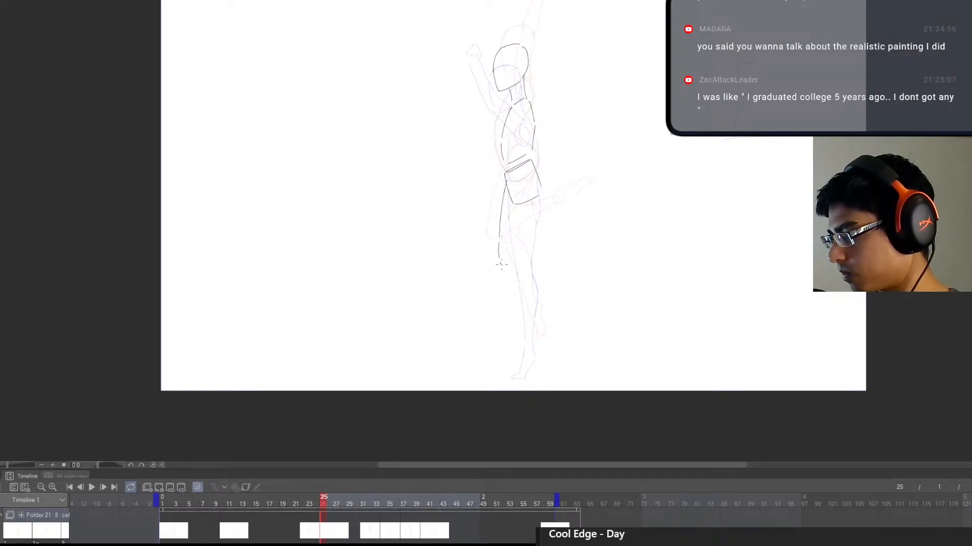
drag(537, 188, 515, 265)
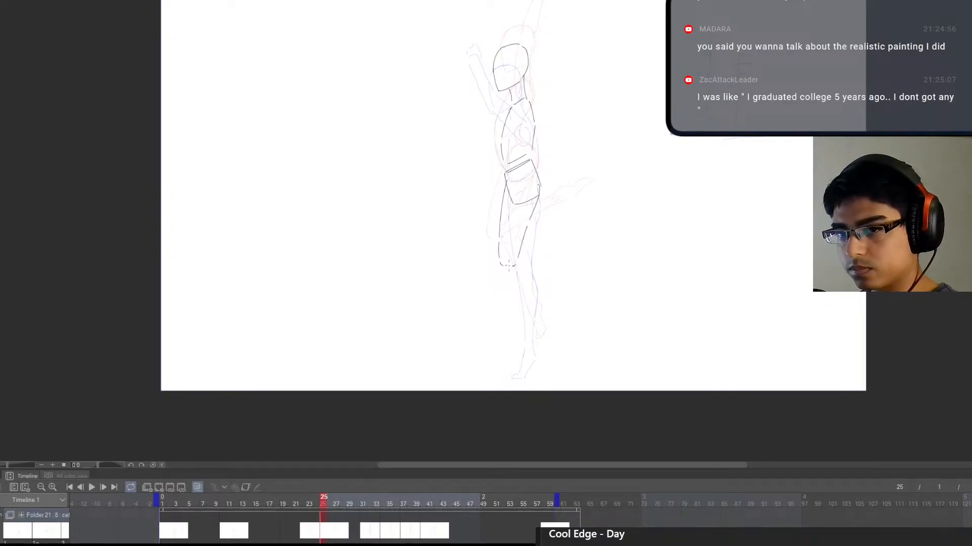
drag(519, 360, 514, 375)
drag(530, 284, 540, 309)
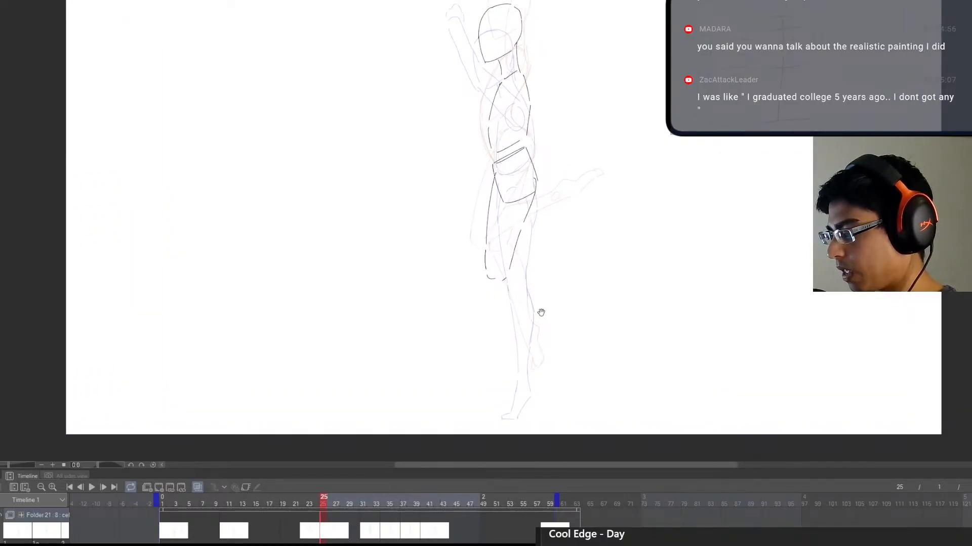
drag(528, 217, 504, 268)
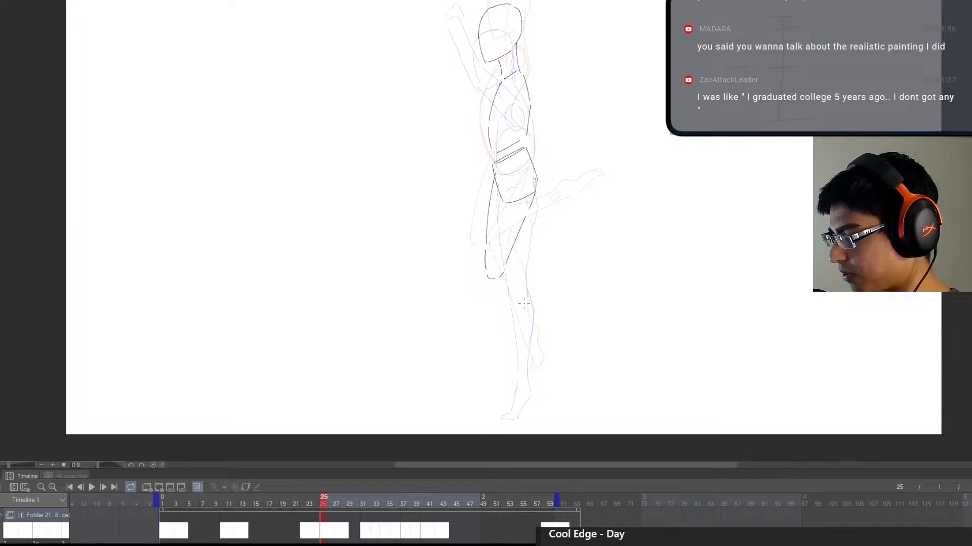
mouse_move(529, 388)
mouse_down()
mouse_move(581, 276)
mouse_move(553, 210)
mouse_up()
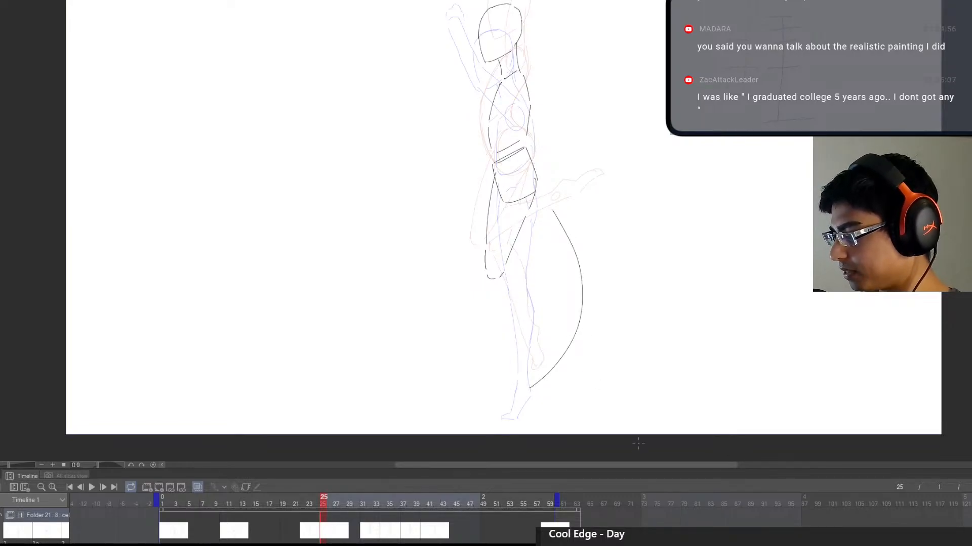
key(ctrl+z)
drag(493, 282, 569, 329)
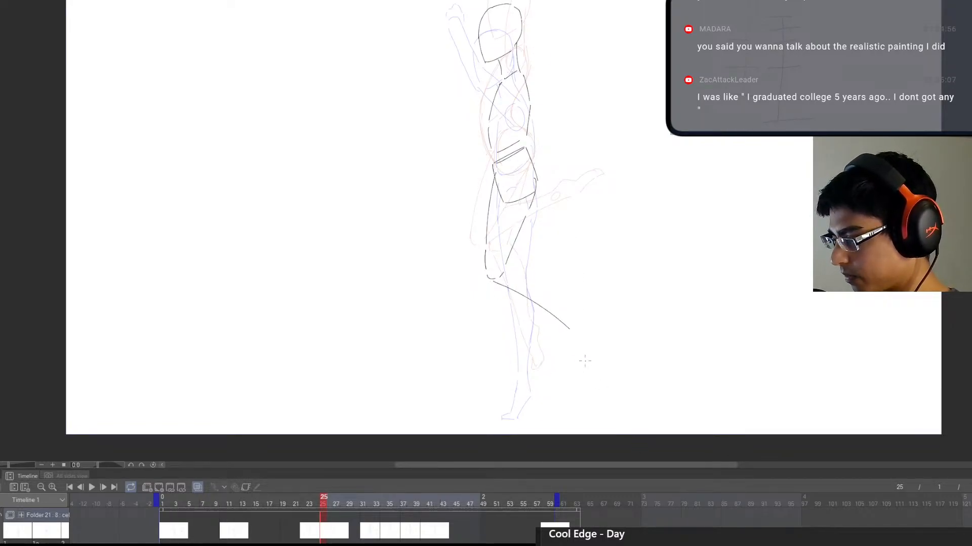
key(ctrl+z)
Step: Draw the bent leg's shin and calf trailing behind the body from the knee, ending in an outlined foot
drag(490, 281, 567, 326)
mouse_move(510, 261)
mouse_down()
mouse_move(563, 308)
mouse_move(519, 264)
mouse_move(571, 312)
mouse_up()
key(ctrl+z)
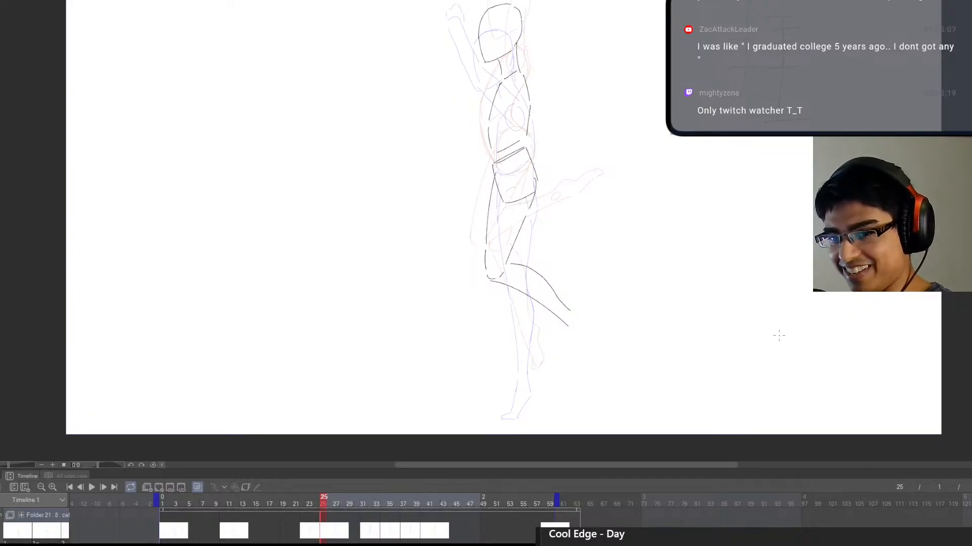
key(ctrl+z)
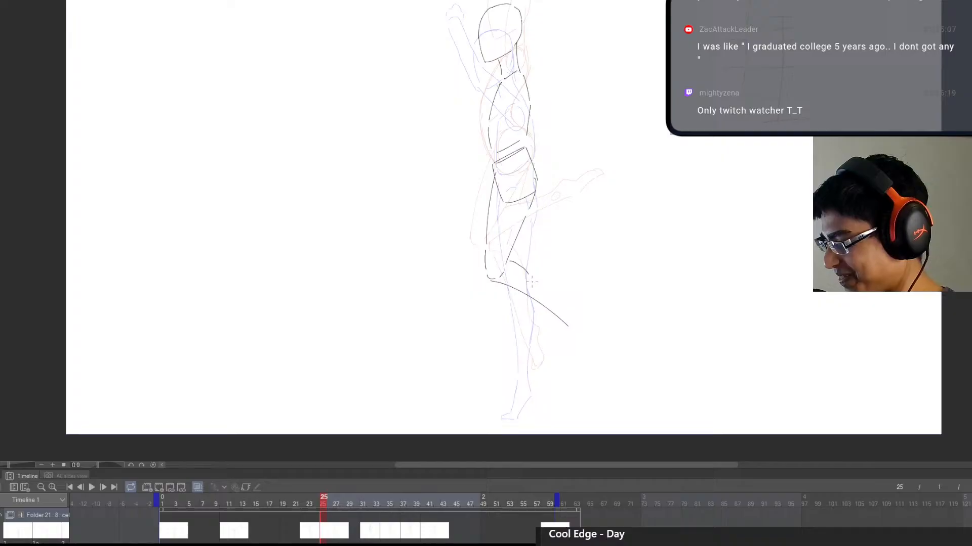
mouse_move(509, 263)
mouse_down()
mouse_move(525, 262)
mouse_move(598, 357)
mouse_up()
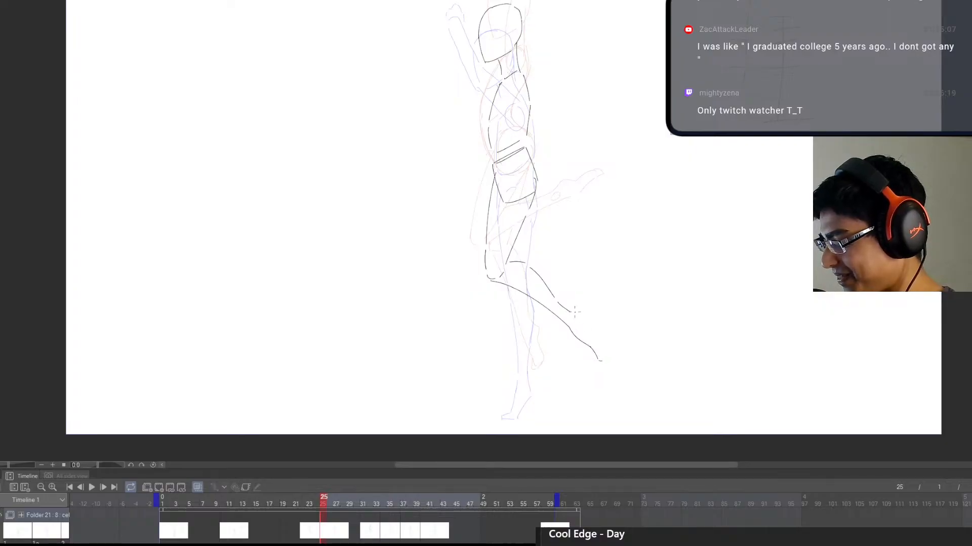
mouse_move(583, 310)
mouse_down()
mouse_move(601, 334)
mouse_move(600, 371)
mouse_move(568, 323)
mouse_move(600, 353)
mouse_up()
Step: Erase the toe tip of the trailing foot and redraw it as a cleaner end to the sole line
key(e)
key(p)
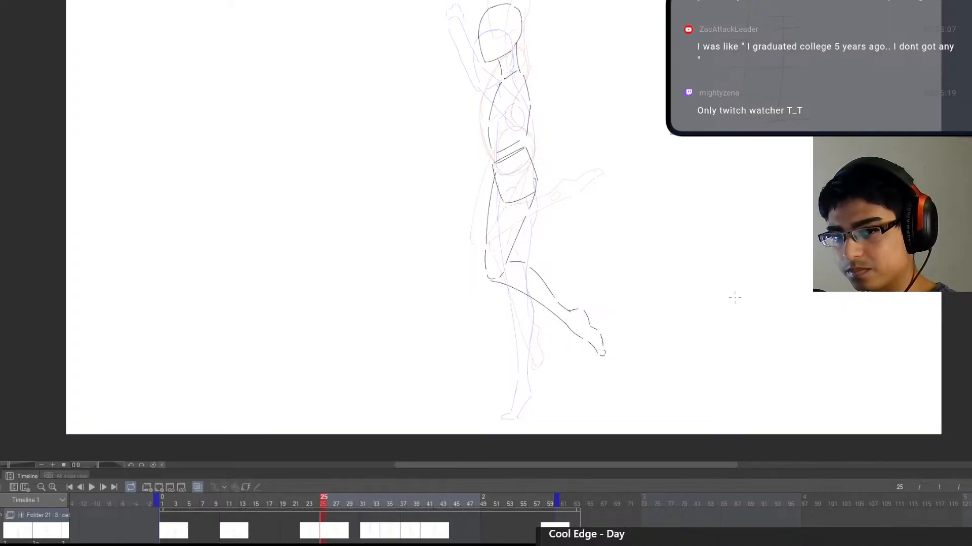
key(e)
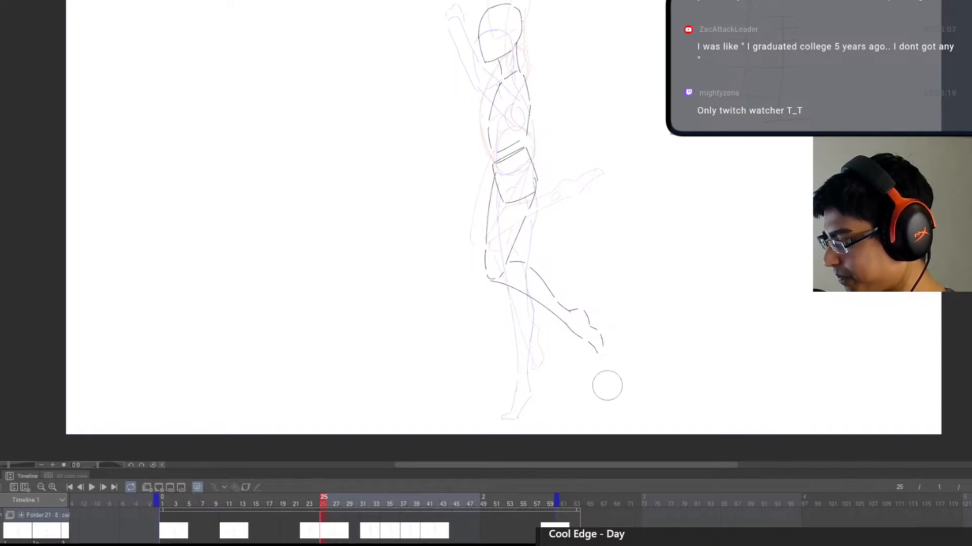
click(601, 356)
key(p)
drag(583, 339, 596, 355)
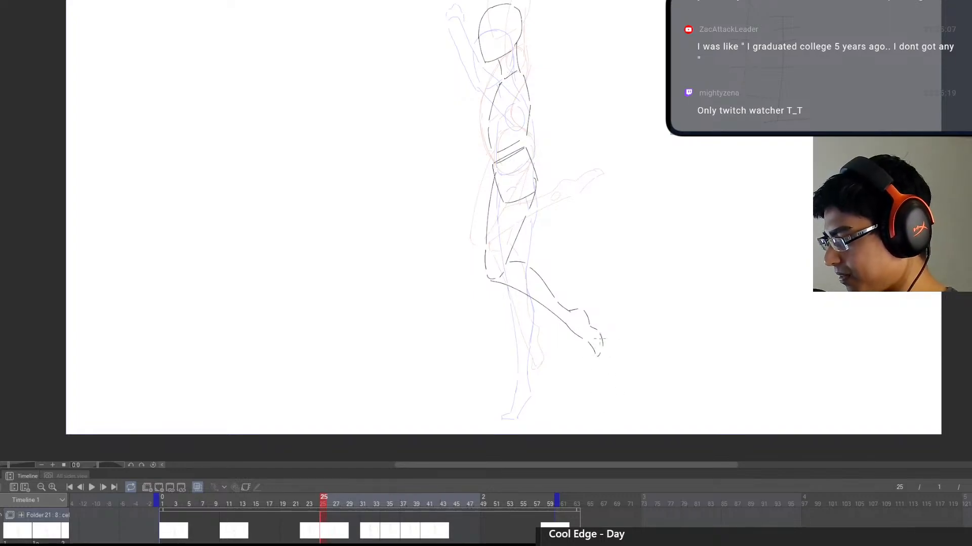
Step: Erase the calf edge of the trailing leg and redraw it as one smooth curve from behind the knee to the ankle
key(Left)
key(Right)
key(e)
drag(528, 268, 557, 303)
key(p)
Step: Flip between frames 22, 25 and 31 to examine how the trailing leg swings back
key(Left)
key(Right)
key(Right)
key(Left)
key(Left)
key(Right)
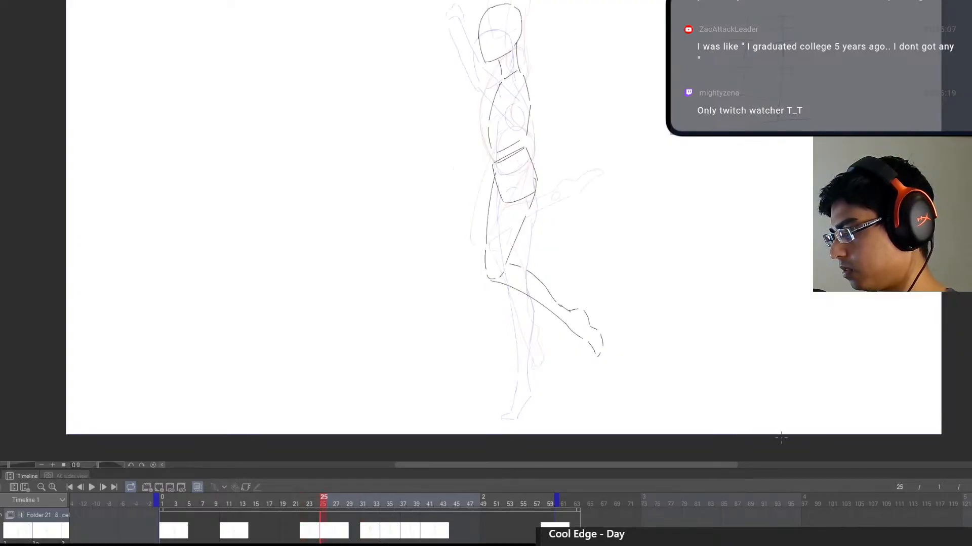
key(Right)
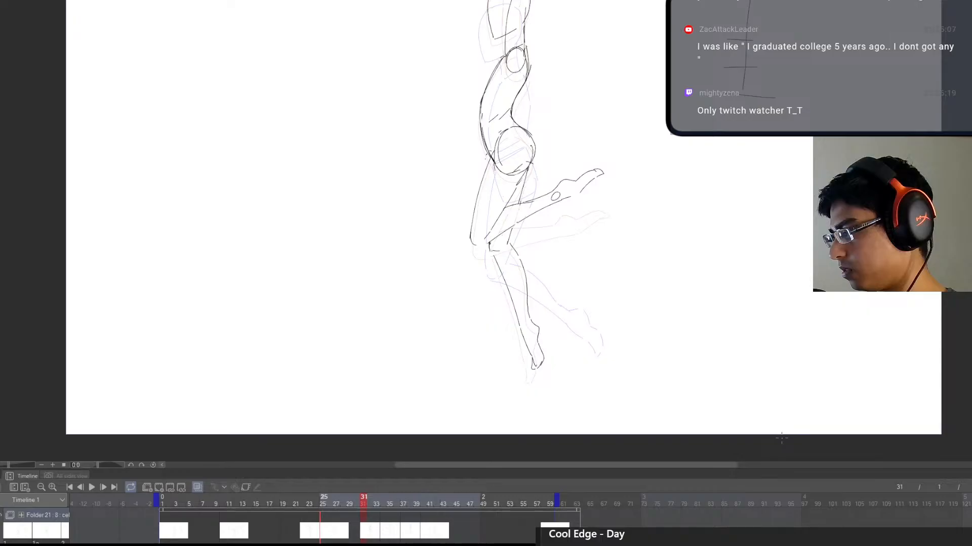
key(Left)
Step: Draw the straight leg behind the bent one: thigh edge, shin, calf and a foot pointing down at the ground
drag(531, 203, 526, 259)
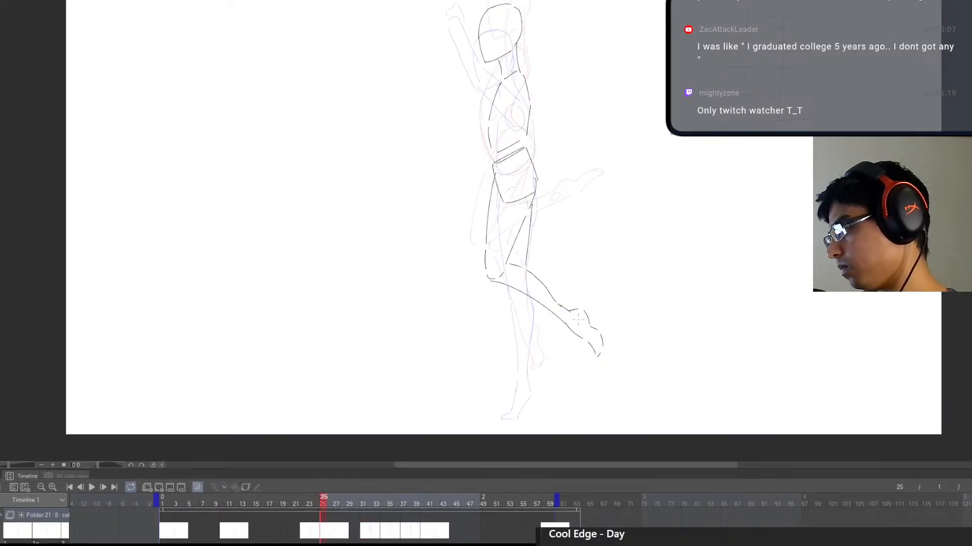
key(ctrl+z)
drag(532, 204, 522, 257)
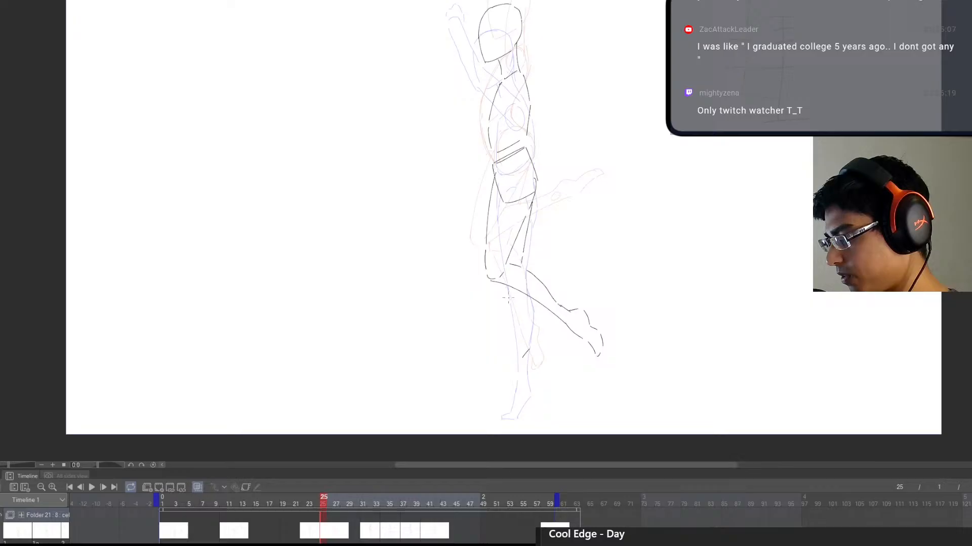
drag(504, 291, 523, 375)
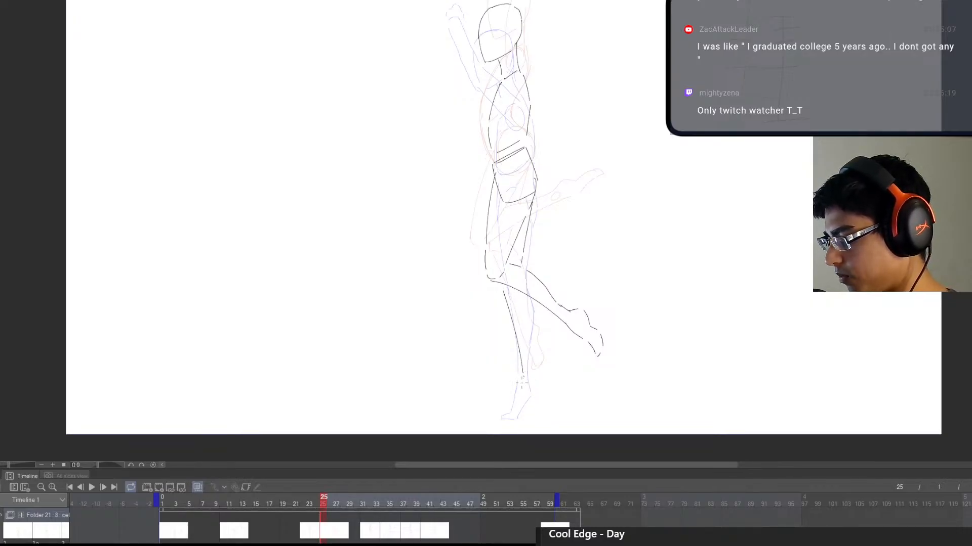
drag(524, 376, 521, 408)
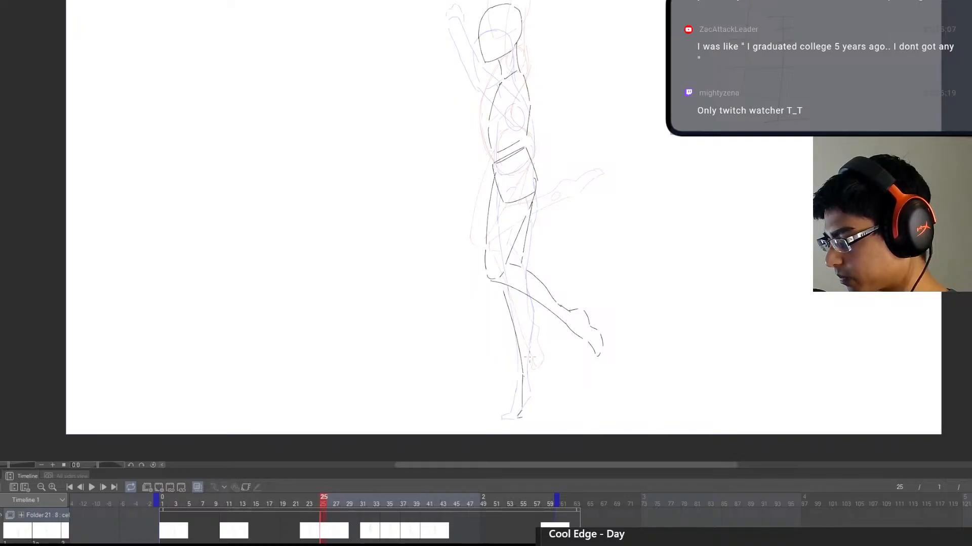
mouse_move(534, 370)
mouse_down()
mouse_move(546, 394)
mouse_move(541, 382)
mouse_move(516, 419)
mouse_up()
drag(528, 328, 533, 357)
drag(523, 290, 530, 308)
Step: Compare the straight leg with frames 22 and 31, select its lower shin and foot, and rotate them slightly forward
key(Left)
key(Right)
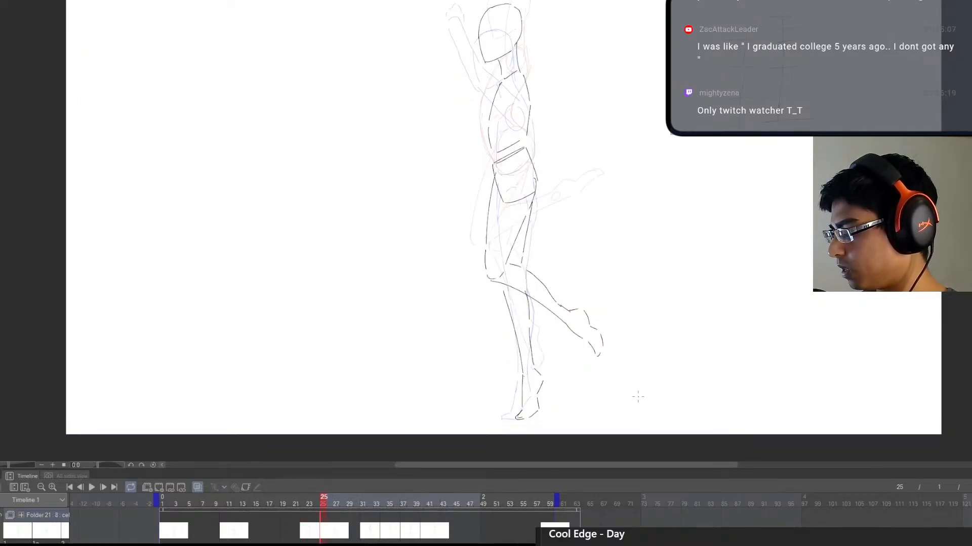
key(Left)
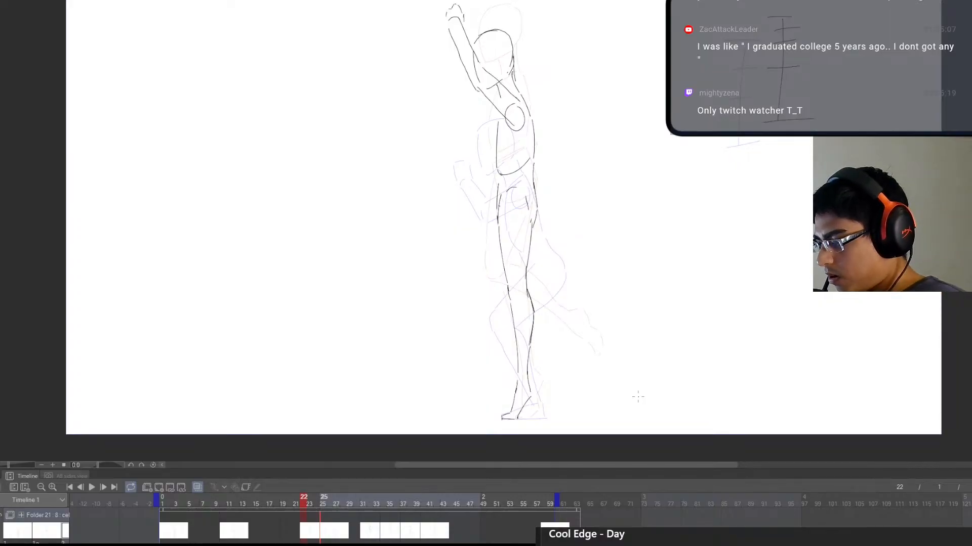
key(Right)
key(Right)
key(Left)
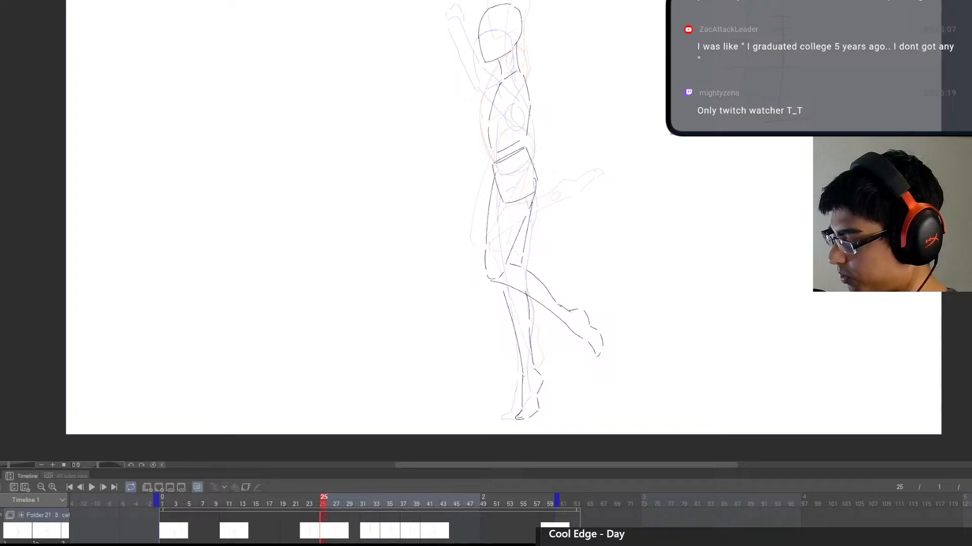
mouse_move(542, 336)
mouse_down()
mouse_move(498, 346)
mouse_move(579, 380)
mouse_move(530, 429)
mouse_move(538, 404)
mouse_up()
key(ctrl+t)
drag(592, 383, 588, 388)
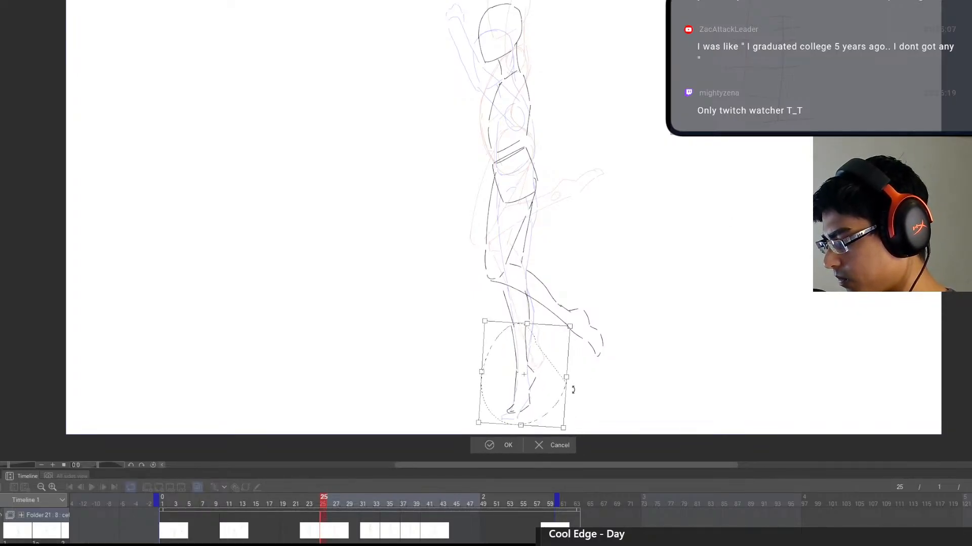
key(Return)
Step: Clean up the straight leg's lower half and redraw the shin and calf lines to join the rotated part
key(e)
mouse_move(513, 328)
mouse_down()
mouse_move(502, 287)
mouse_move(513, 330)
mouse_up()
key(p)
key(e)
key(p)
mouse_move(526, 298)
mouse_down()
mouse_move(525, 325)
mouse_move(528, 304)
mouse_move(501, 287)
mouse_move(511, 331)
mouse_up()
key(e)
key(p)
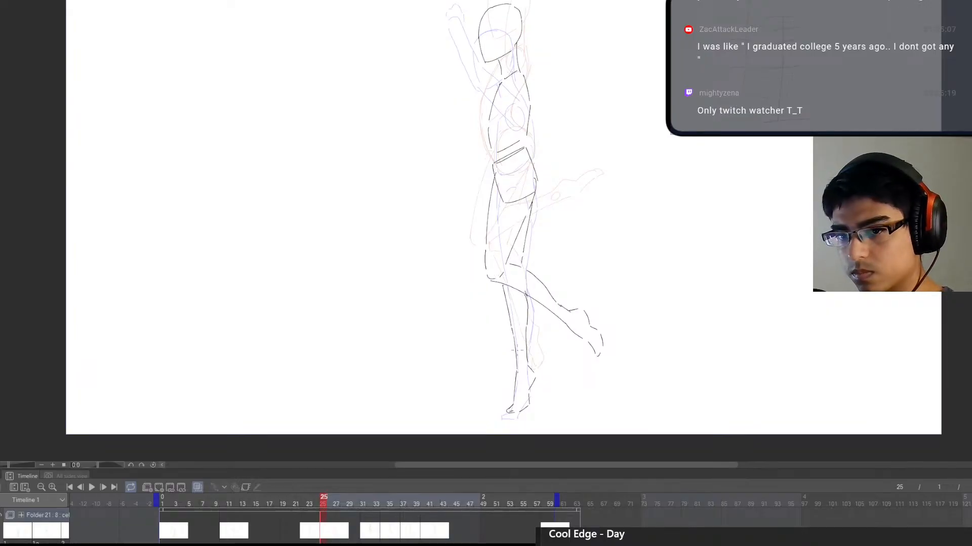
Step: Flip between frames 22, 25 and 31 to check the motion of both finished legs
key(Left)
key(Right)
key(Right)
key(Left)
key(Right)
key(Left)
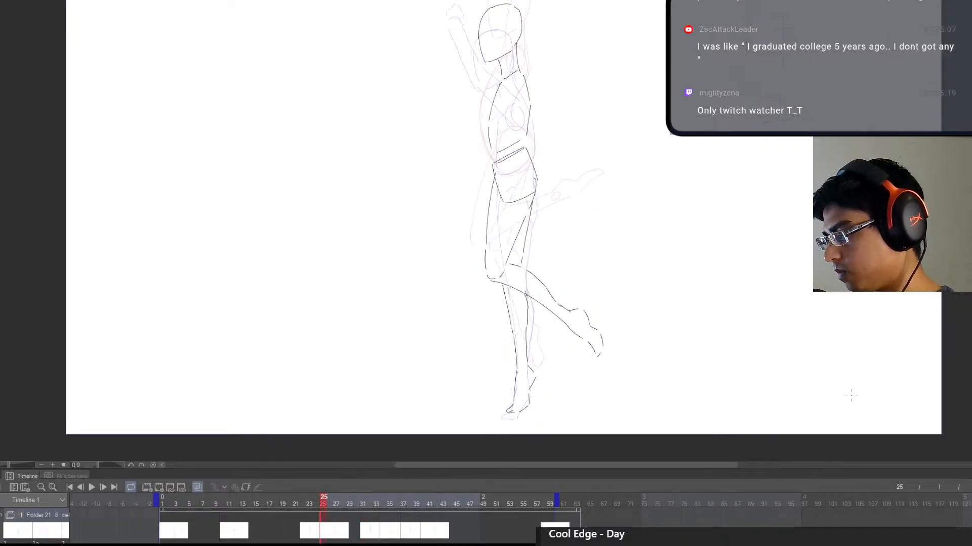
Step: Draw a shoulder circle on the upper chest and two edges of an upper arm rising from it across the head
scroll(636, 343, down, 1)
scroll(564, 117, up, 2)
mouse_move(512, 136)
mouse_down()
mouse_move(547, 164)
mouse_move(536, 301)
mouse_up()
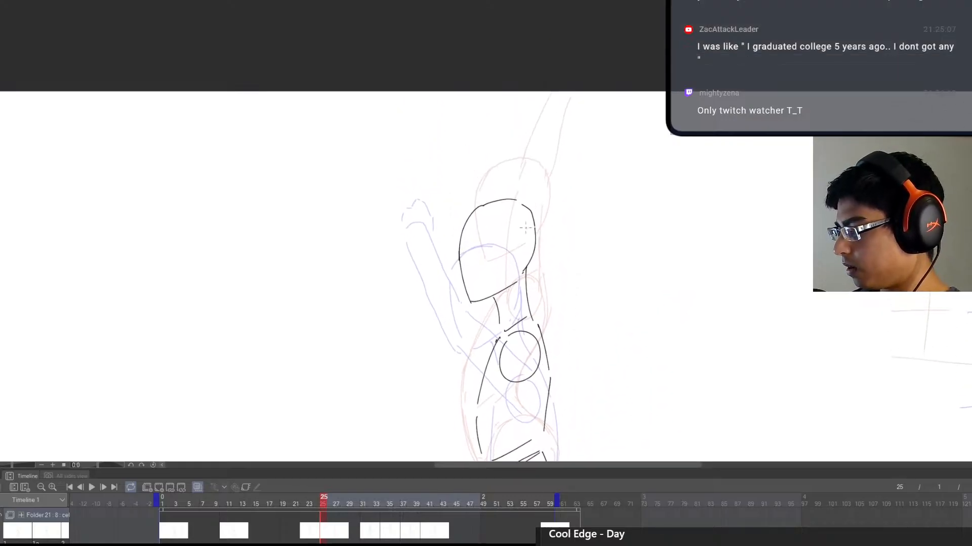
key(Left)
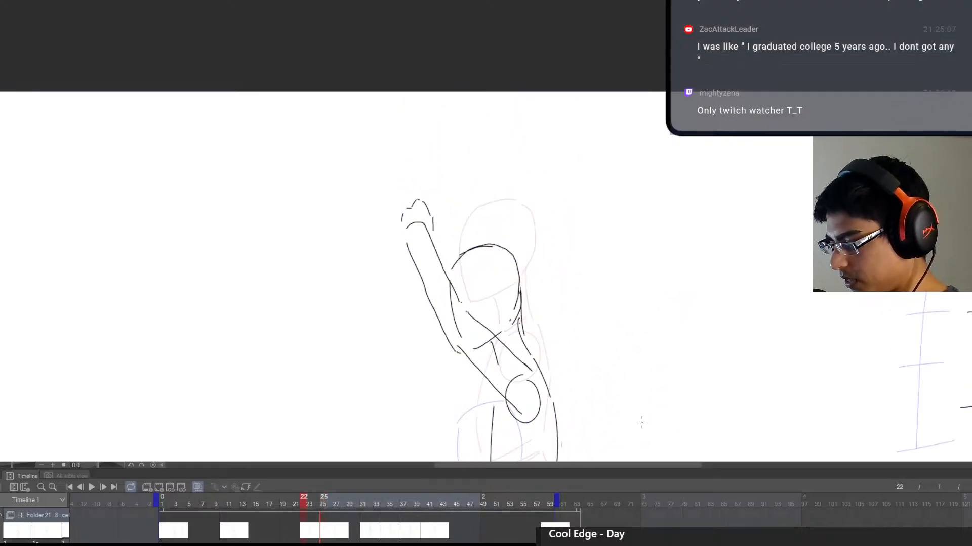
key(Right)
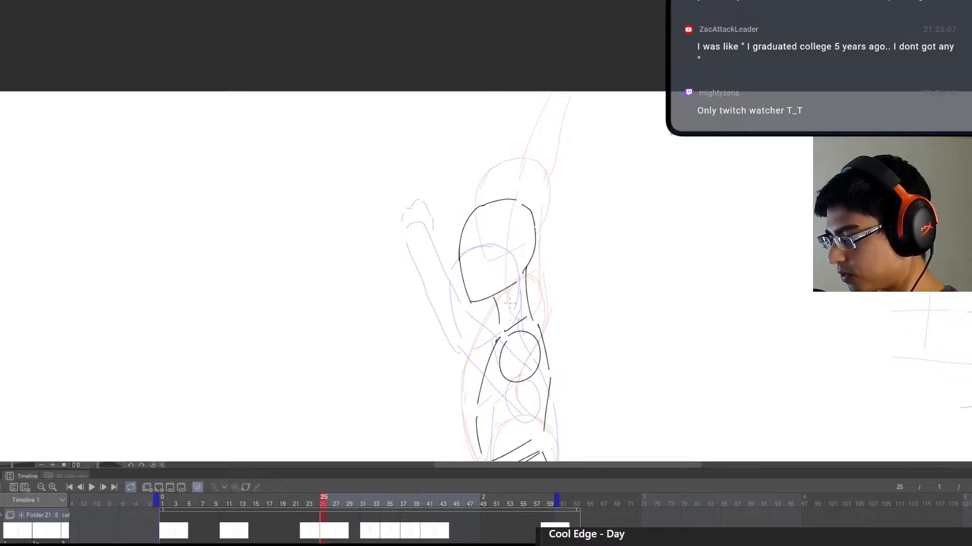
drag(491, 239, 529, 329)
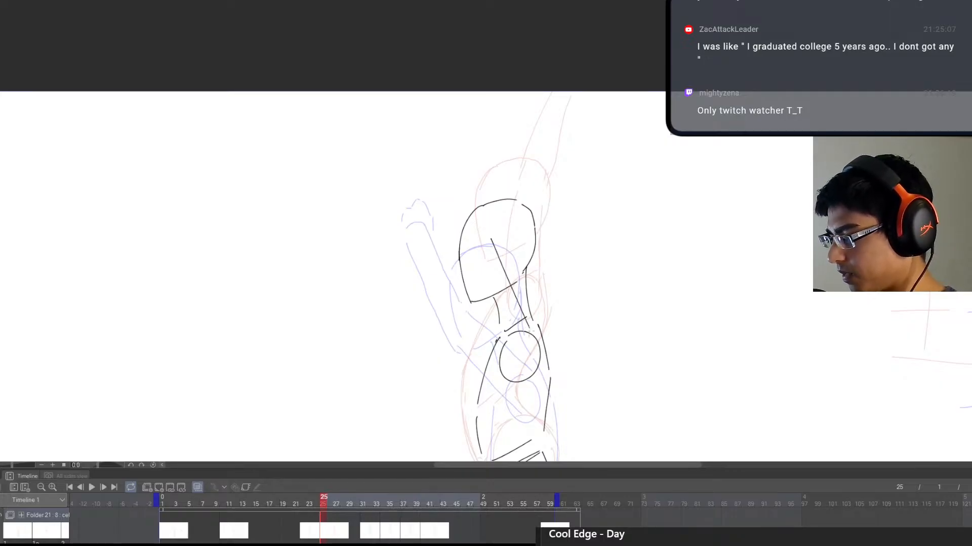
key(ctrl+z)
drag(493, 238, 538, 339)
drag(470, 262, 500, 363)
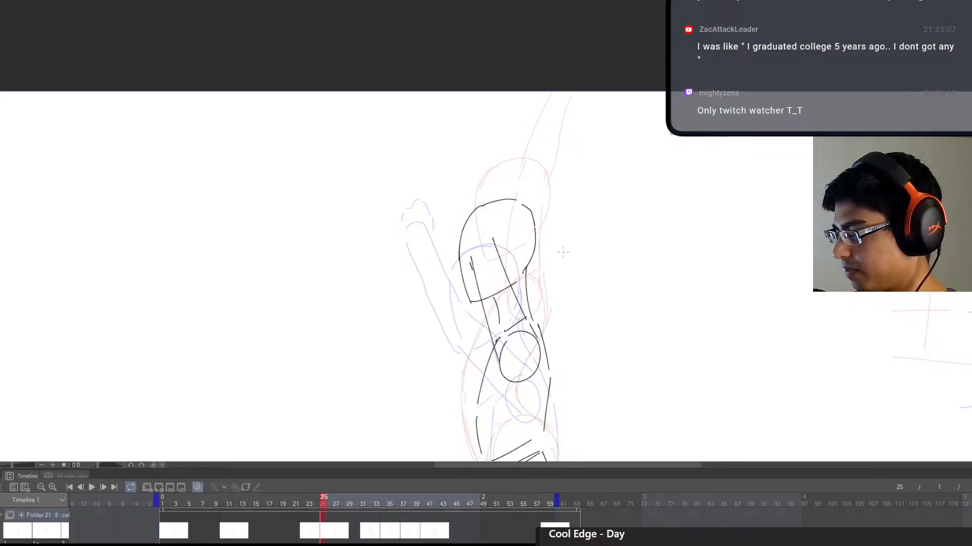
drag(489, 228, 490, 151)
key(ctrl+z)
drag(494, 230, 494, 123)
key(ctrl+z)
Step: Draw the forearm reaching straight up above the head with a rounded hand on top, cleaning up its back edge
drag(490, 226, 485, 115)
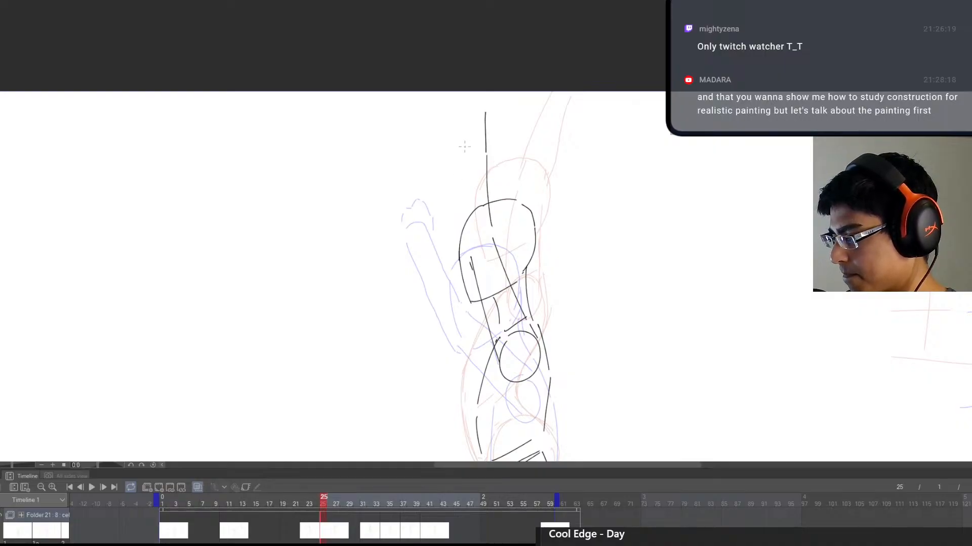
key(p)
drag(464, 138, 463, 213)
drag(466, 229, 469, 243)
key(e)
drag(486, 113, 493, 238)
key(p)
mouse_move(466, 136)
mouse_down()
mouse_move(477, 131)
mouse_move(461, 119)
mouse_move(468, 99)
mouse_move(485, 104)
mouse_up()
Step: View the whole figure and flip between frames 22, 25 and 31 to examine how the raised arm and body move
drag(612, 371, 577, 377)
drag(620, 411, 604, 305)
key(Left)
key(Right)
key(Right)
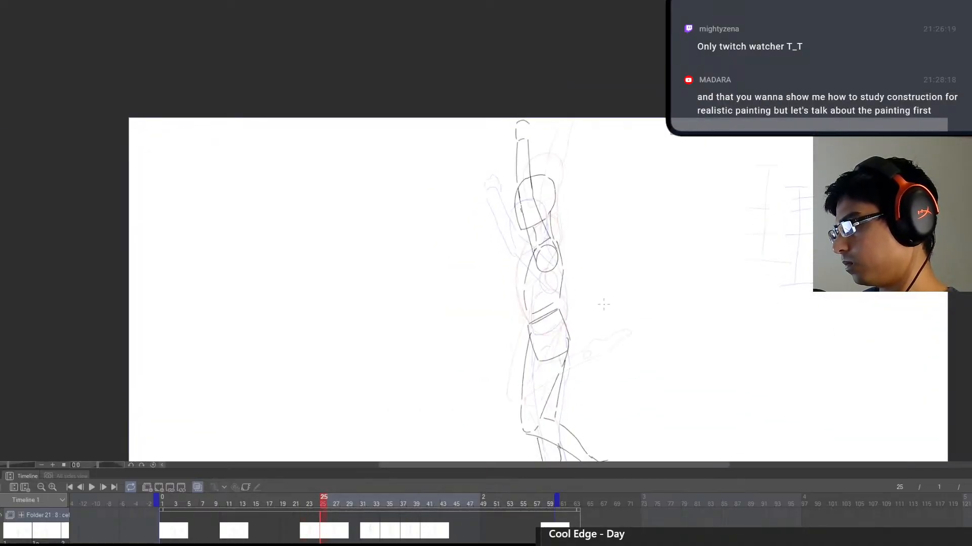
drag(662, 396, 636, 399)
drag(658, 409, 630, 318)
key(Left)
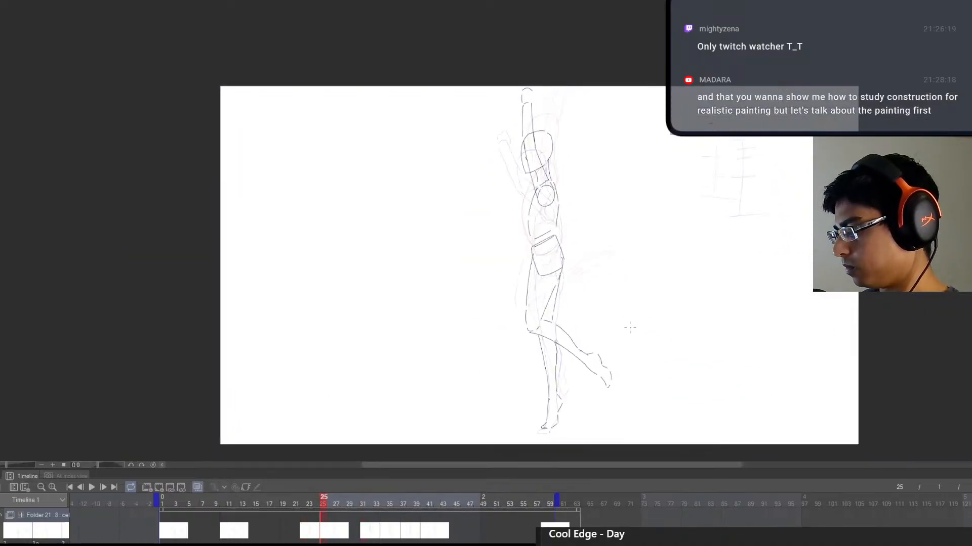
key(Right)
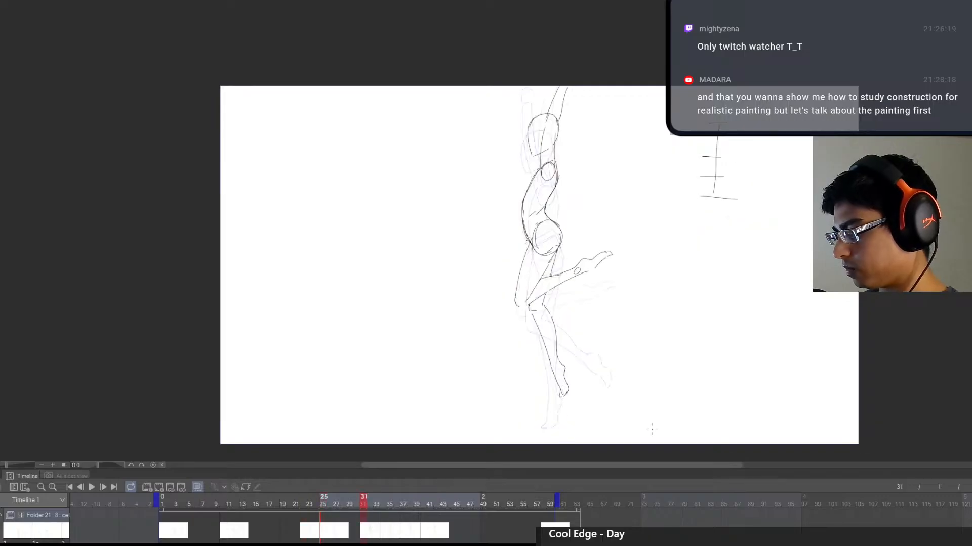
Step: Play the animation, flip through the drawings between frames 22 and 37 to check the jump motion, and return to frame 25
click(92, 487)
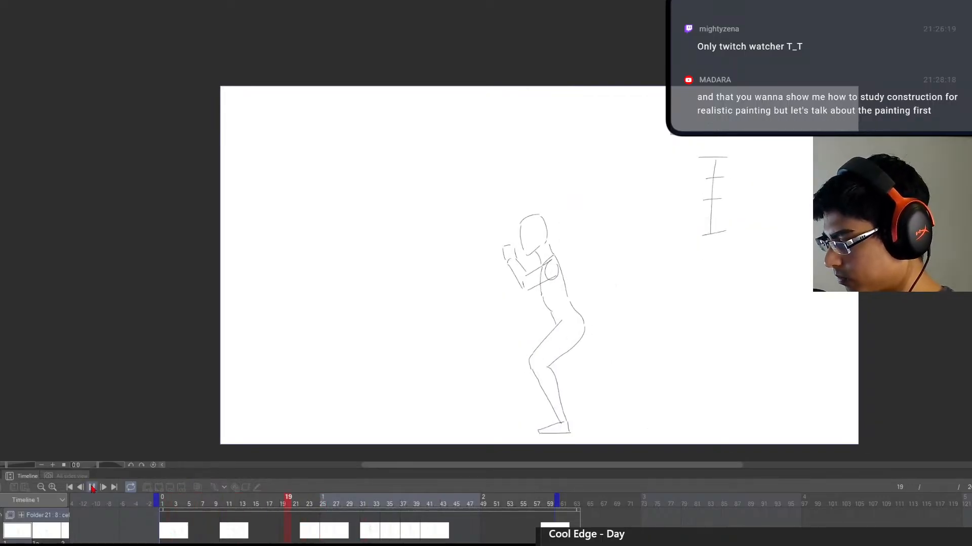
click(304, 534)
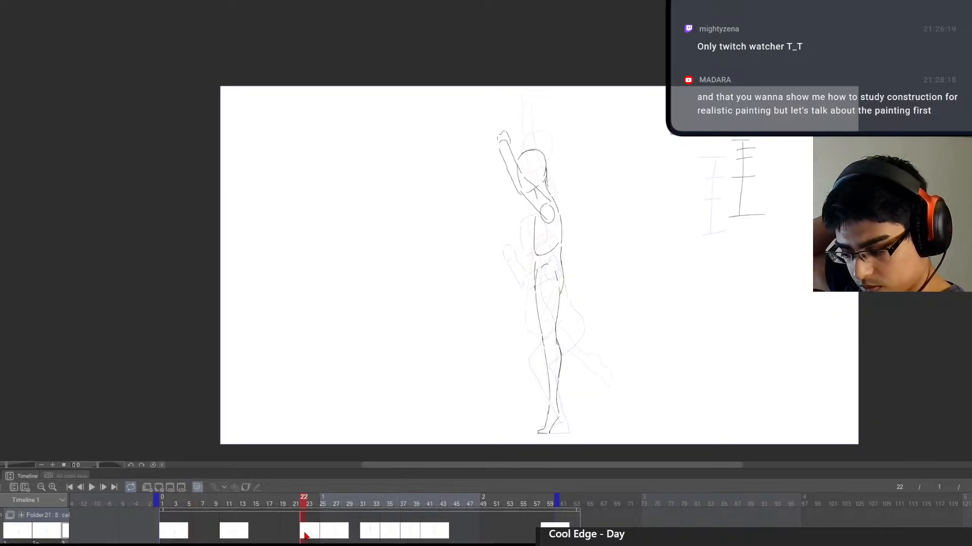
key(Right)
key(Right)
key(Right)
key(Right)
key(Right)
key(Right)
key(Left)
key(Left)
key(Left)
key(Left)
key(Right)
key(Right)
key(Right)
key(Right)
key(Right)
key(Left)
key(Left)
key(Left)
key(Left)
key(Left)
key(Right)
key(Right)
key(Right)
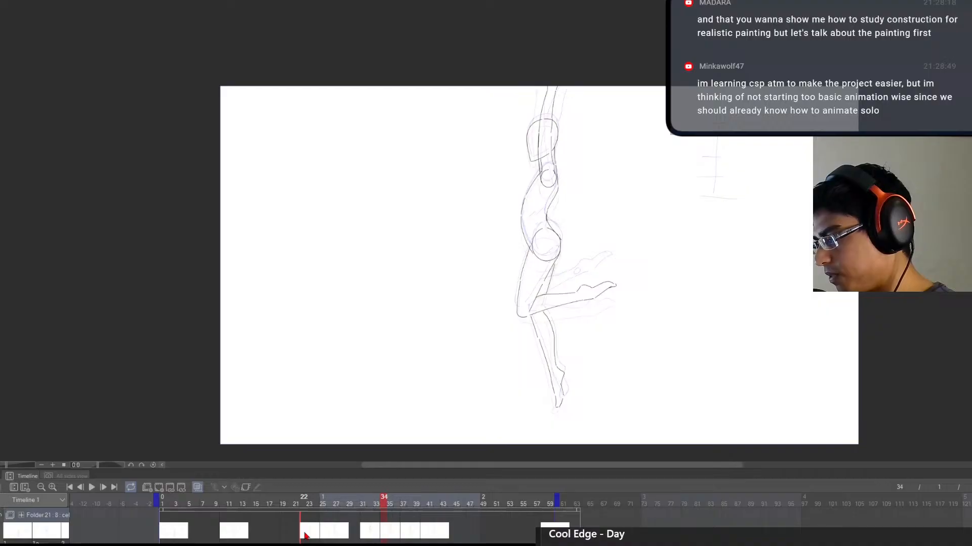
key(Right)
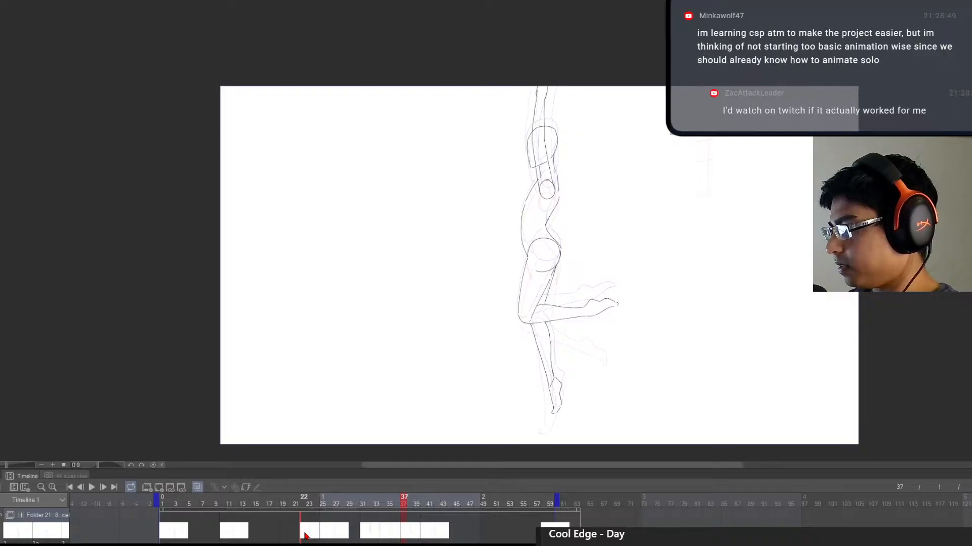
click(323, 531)
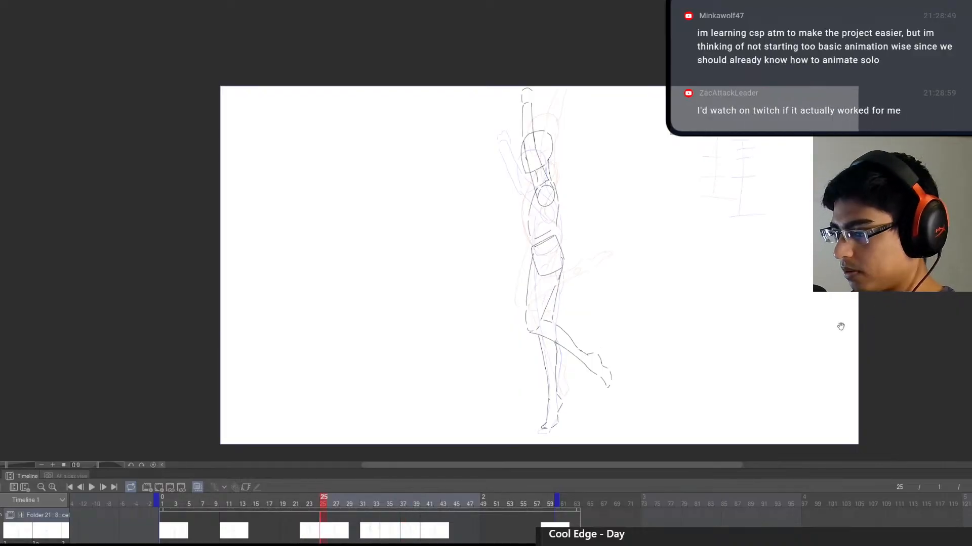
Step: Switch to a blank 4961 x 3508 px illustration, collapse the timeline to enlarge the canvas area, and undo a test stroke
click(244, 12)
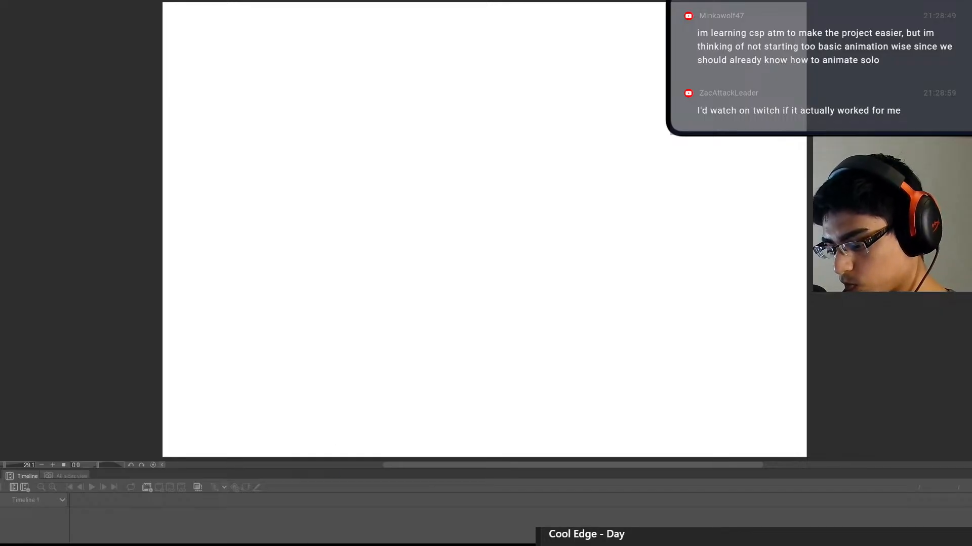
drag(484, 470, 484, 545)
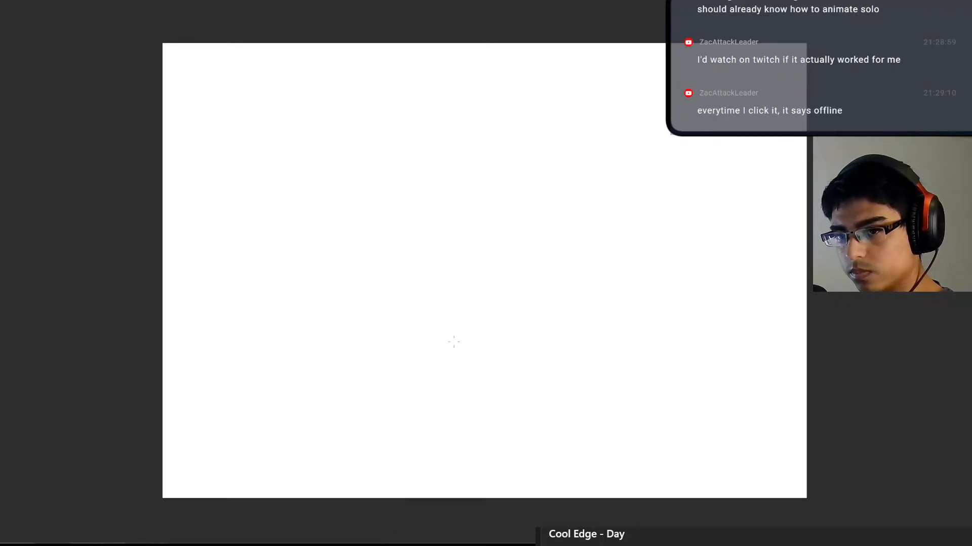
mouse_move(200, 291)
mouse_down()
mouse_move(253, 337)
mouse_move(488, 367)
mouse_up()
key(ctrl+z)
Step: Paste the grey portrait painting, scale it down to show the whole image, and place it on the left part of the canvas
key(ctrl+v)
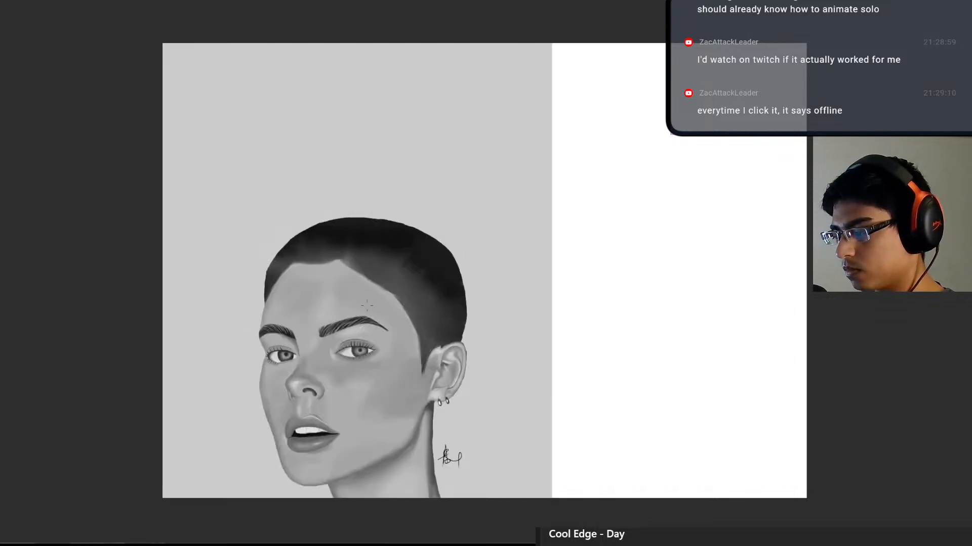
key(ctrl+t)
drag(552, 368, 377, 361)
drag(318, 419, 363, 278)
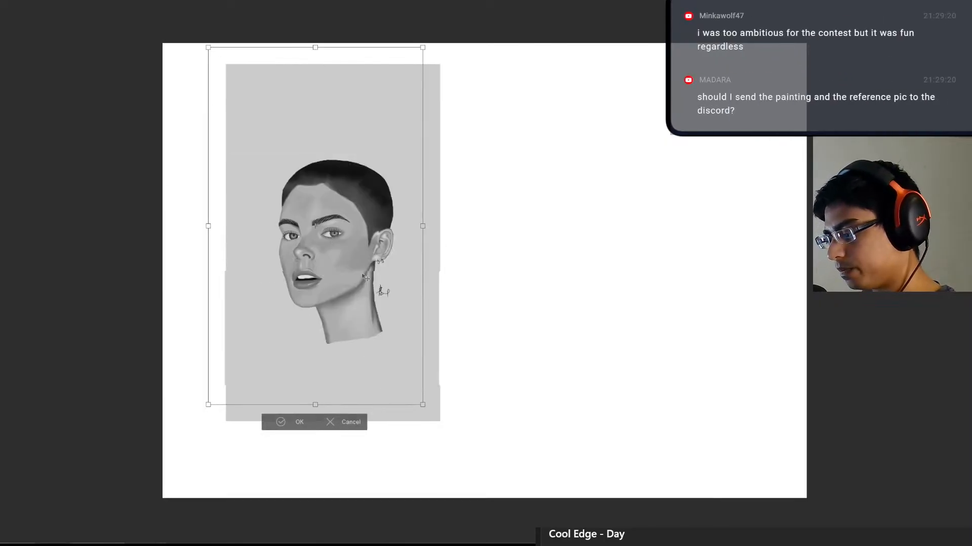
click(281, 423)
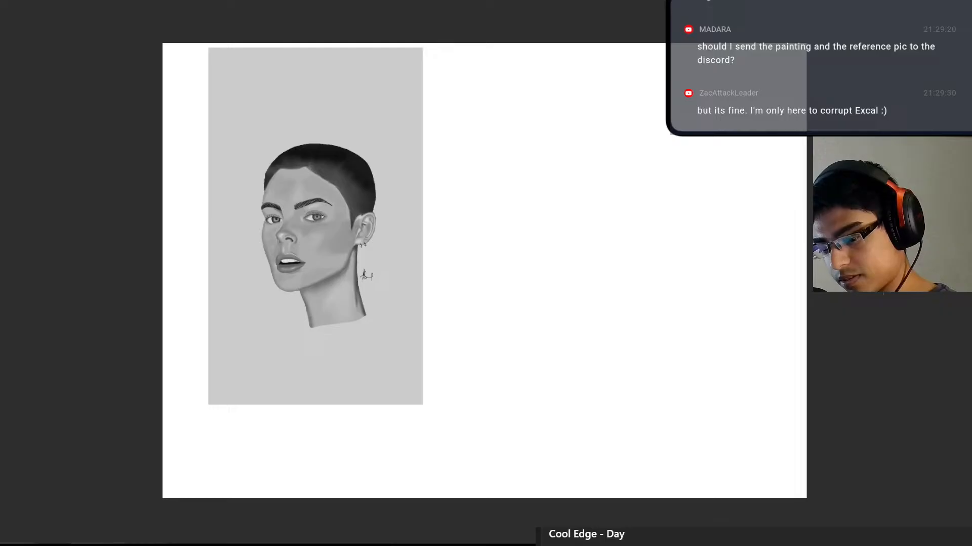
Step: Paste the black-and-white reference photo, place it beside the painting, and scale it down slightly
key(ctrl+v)
drag(282, 241, 565, 253)
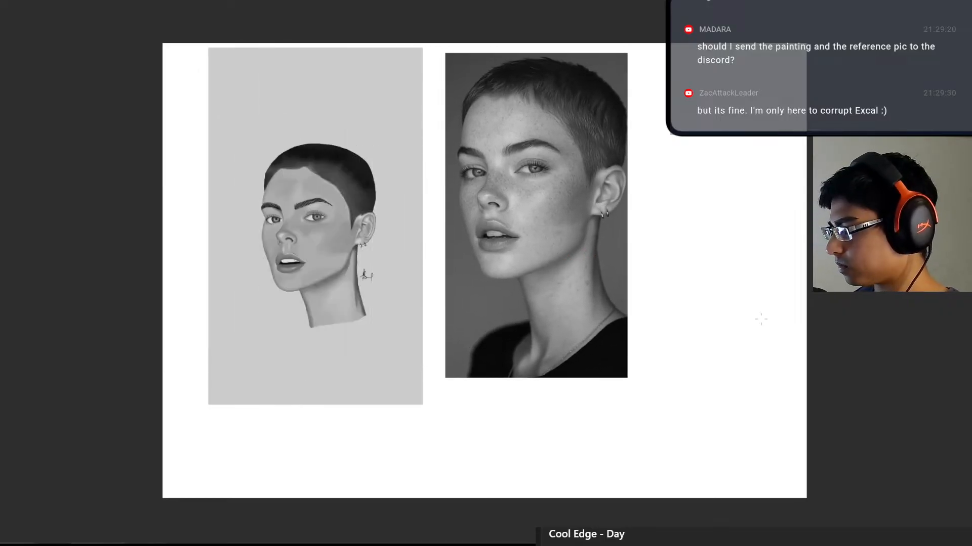
key(ctrl+t)
drag(539, 362, 537, 356)
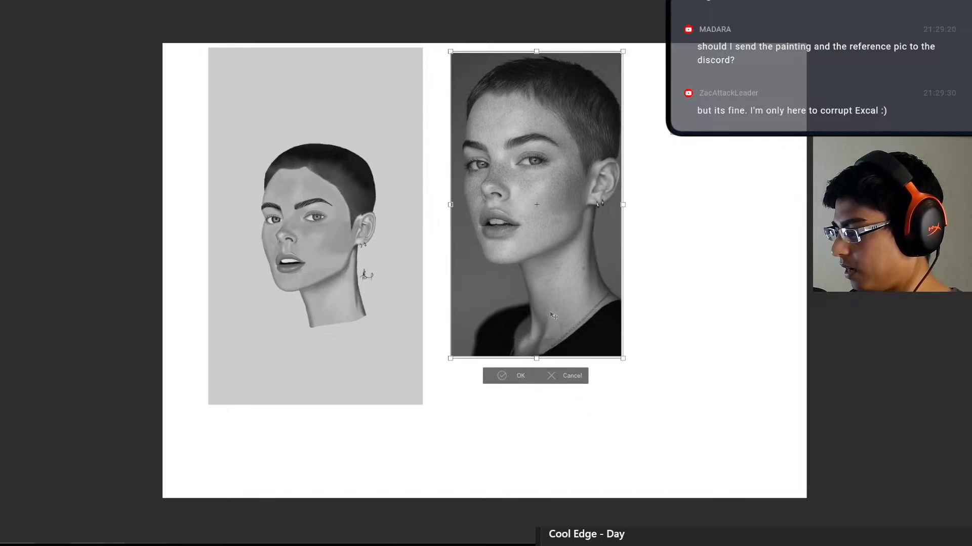
drag(537, 304, 531, 322)
click(500, 394)
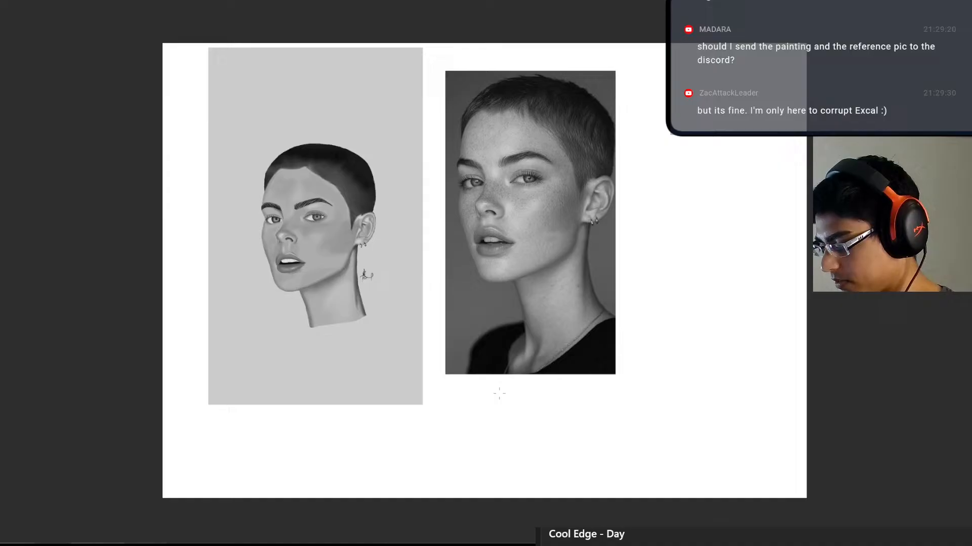
Step: Examine the painted portrait against the reference photo, both close up and as small thumbnails side by side
drag(337, 198, 357, 197)
mouse_move(662, 392)
mouse_down()
mouse_move(709, 439)
mouse_move(643, 424)
mouse_up()
scroll(708, 439, down, 1)
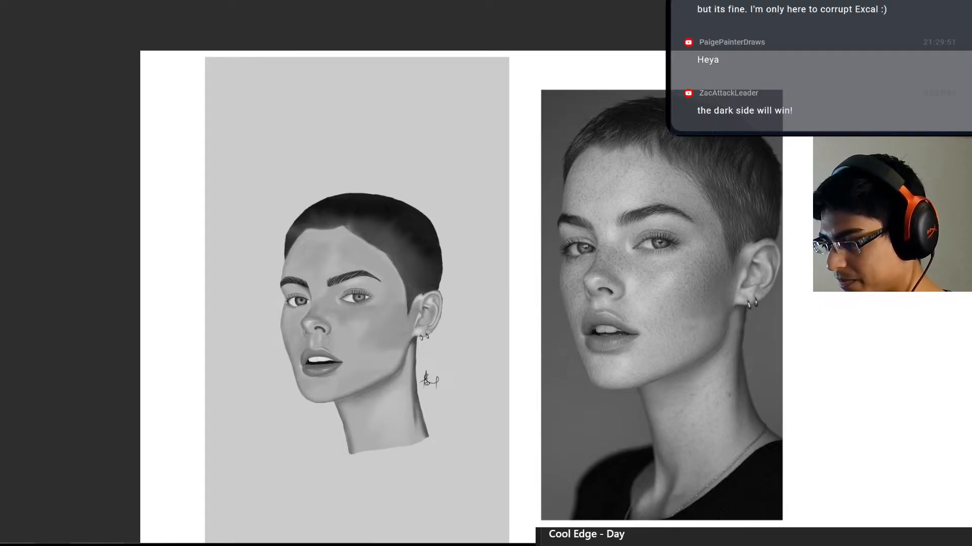
drag(672, 424, 706, 405)
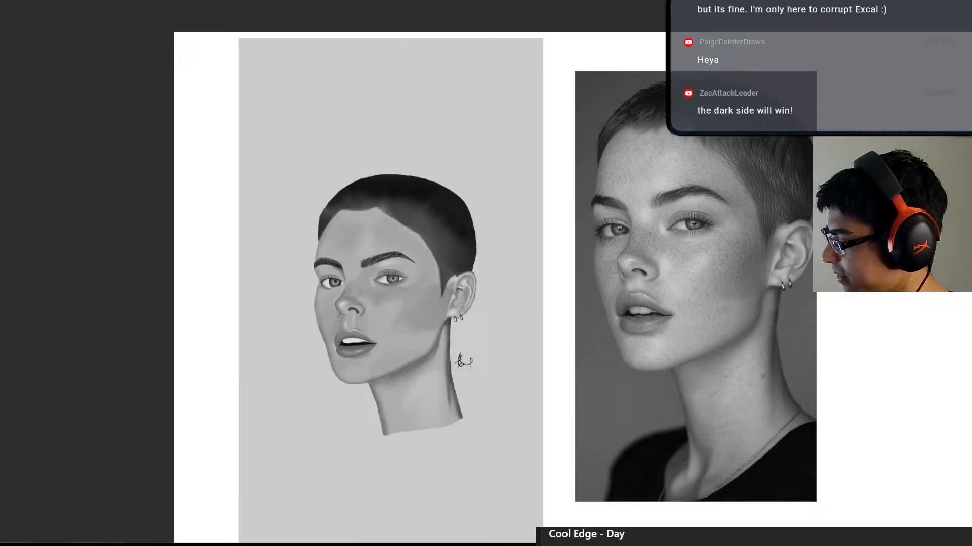
drag(466, 443, 542, 443)
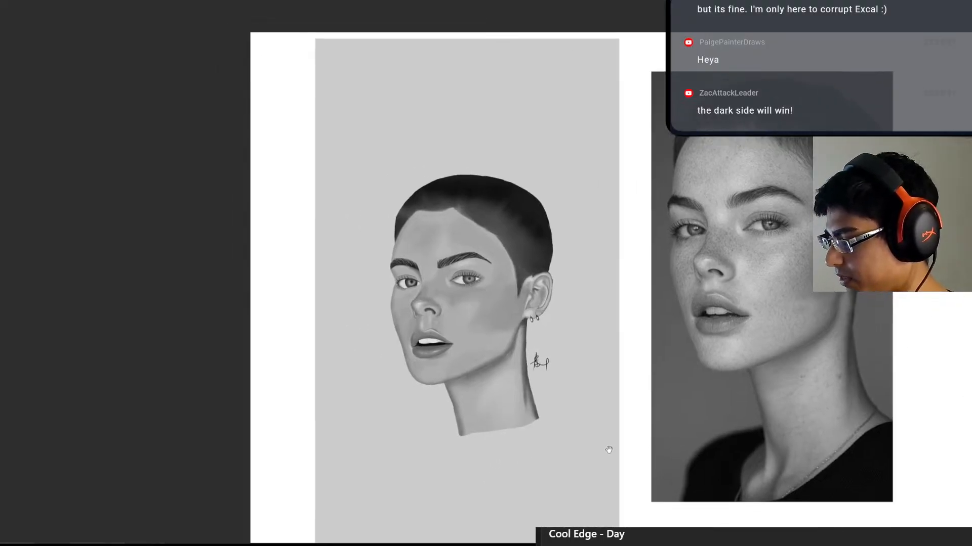
scroll(521, 377, up, 3)
drag(529, 390, 514, 420)
scroll(703, 402, down, 2)
drag(701, 411, 579, 419)
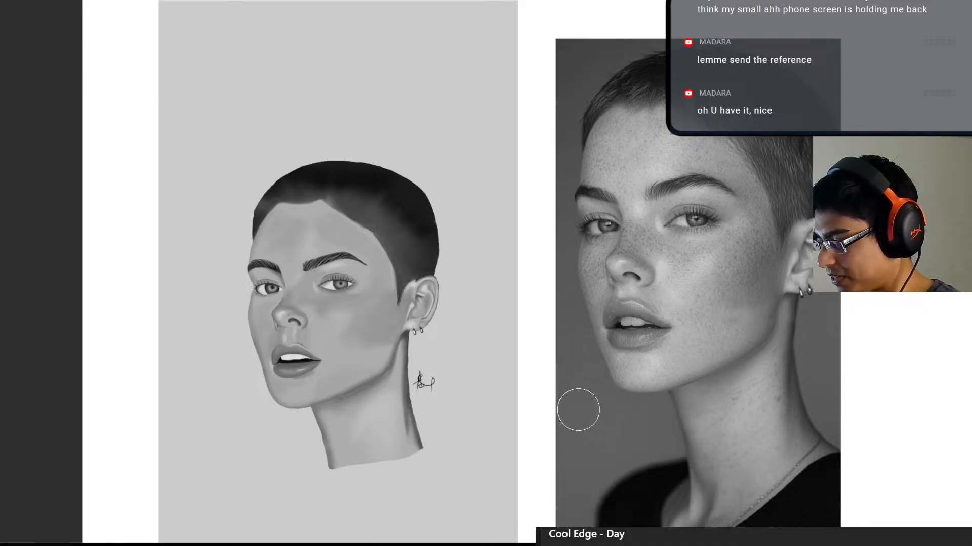
drag(584, 426, 556, 404)
scroll(581, 411, down, 2)
scroll(582, 411, up, 3)
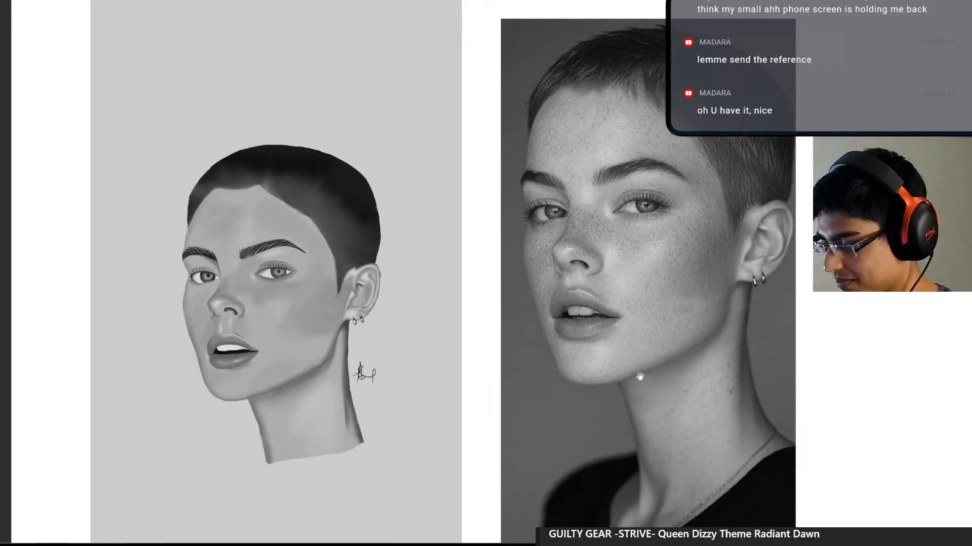
drag(490, 447, 498, 443)
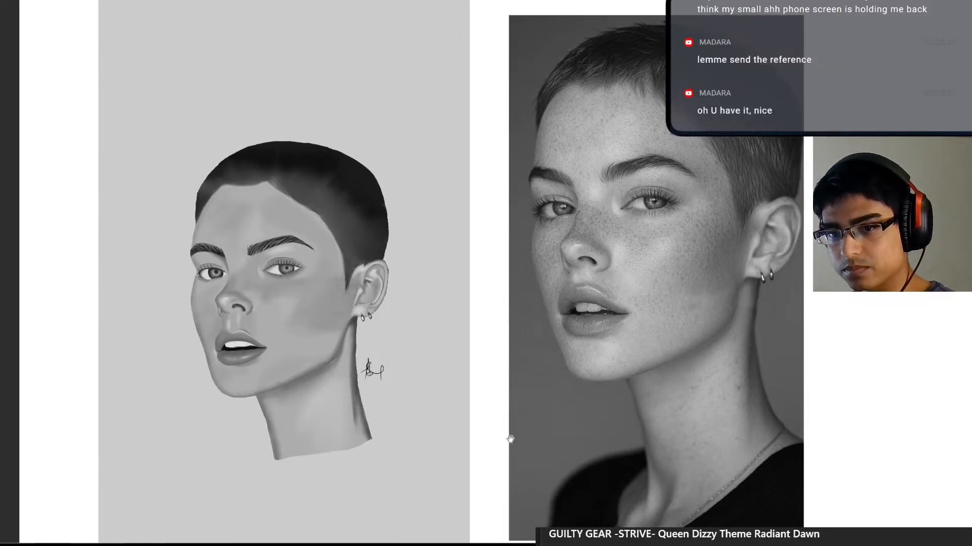
drag(580, 444, 589, 440)
drag(494, 425, 512, 421)
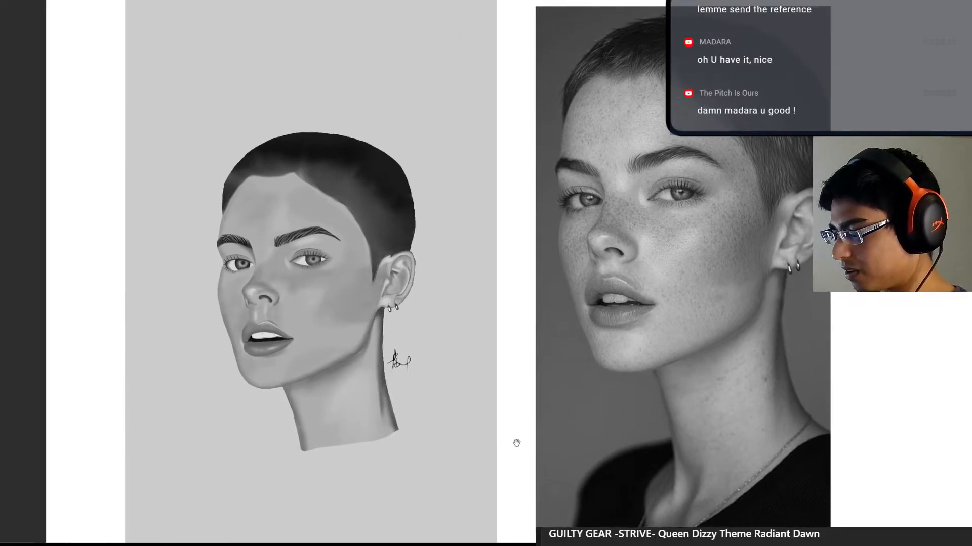
scroll(514, 455, down, 10)
scroll(462, 506, down, 2)
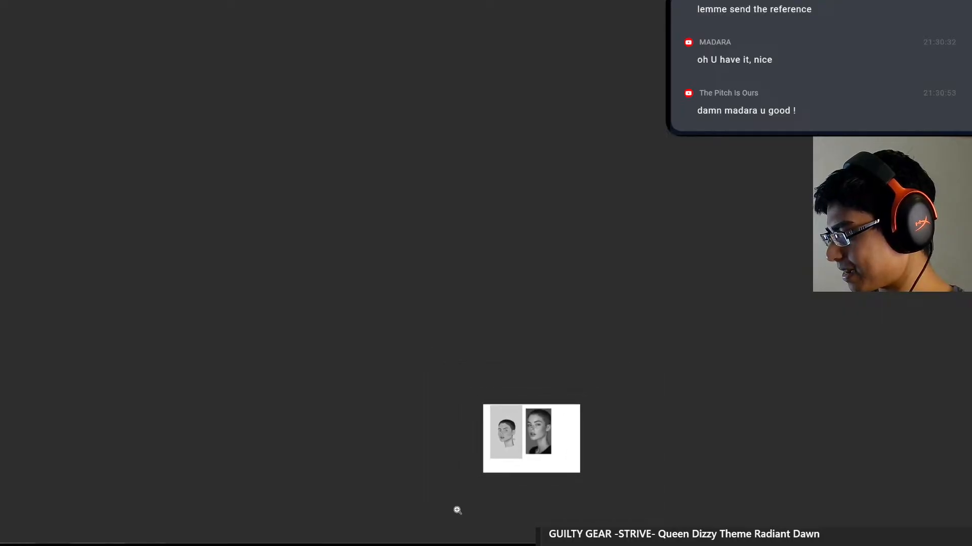
drag(456, 511, 499, 512)
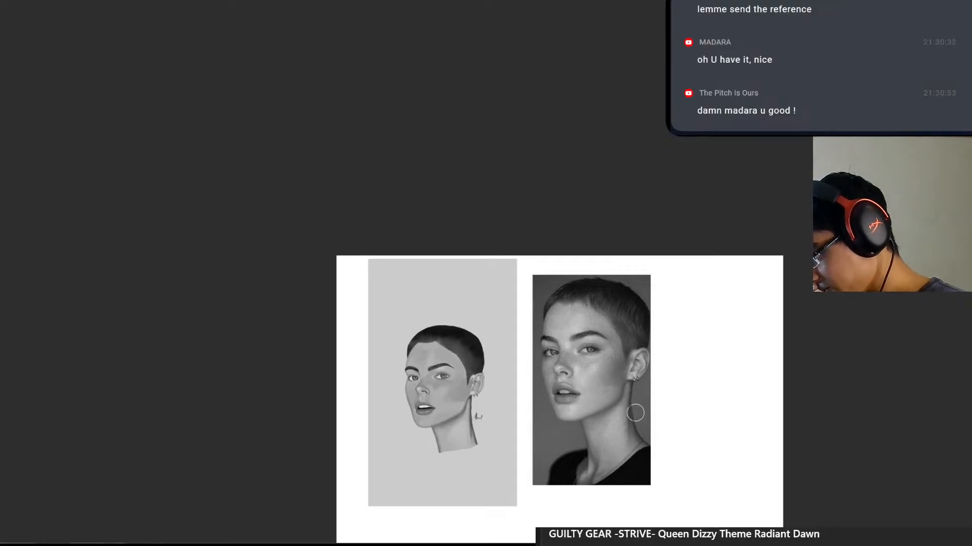
drag(520, 413, 543, 408)
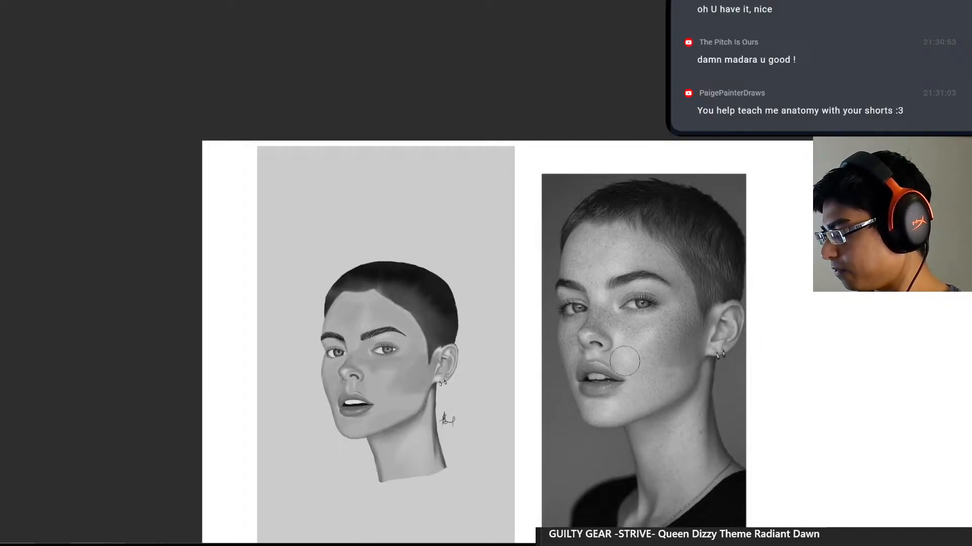
Step: Sample the grey of the shadowed cheek in the reference photo and of the matching cheek area in the painting
ctrl+click(696, 338)
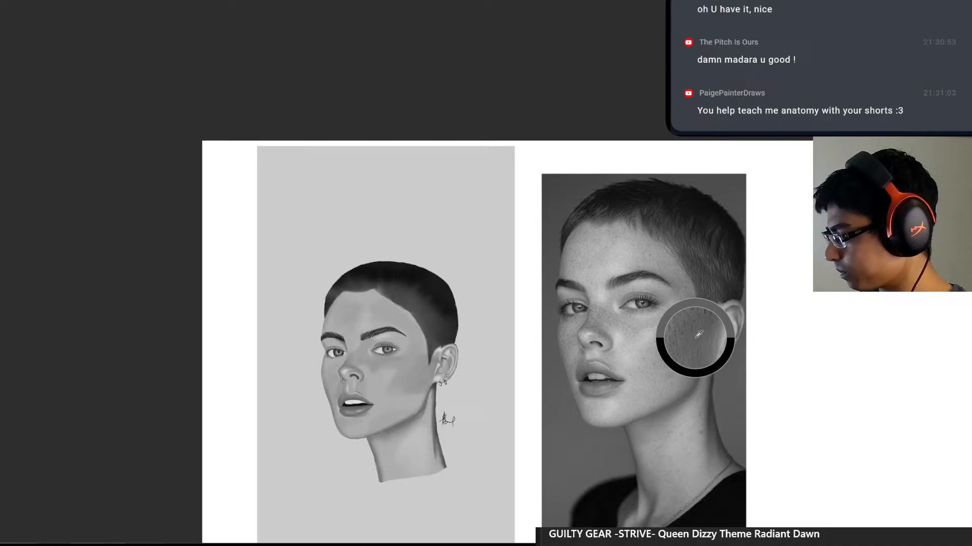
ctrl+click(419, 383)
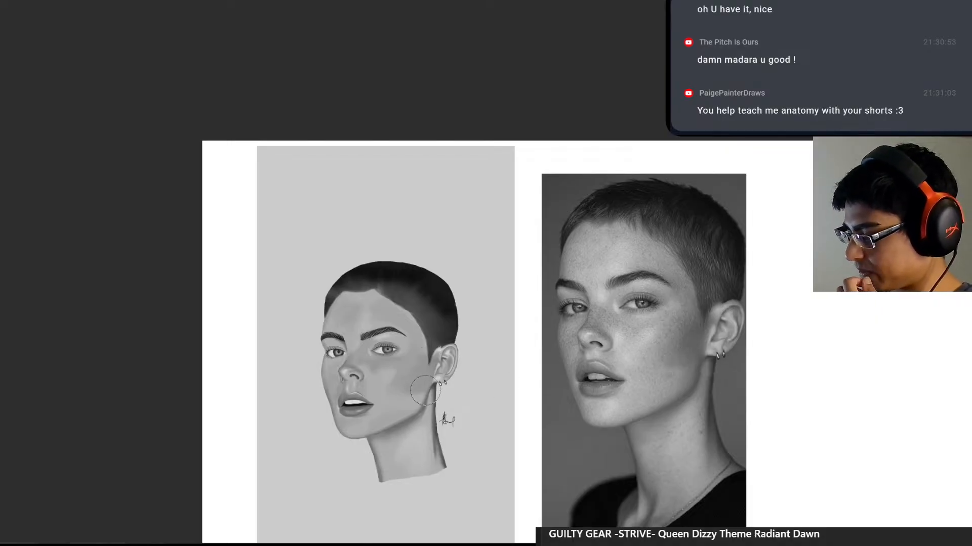
ctrl+click(394, 378)
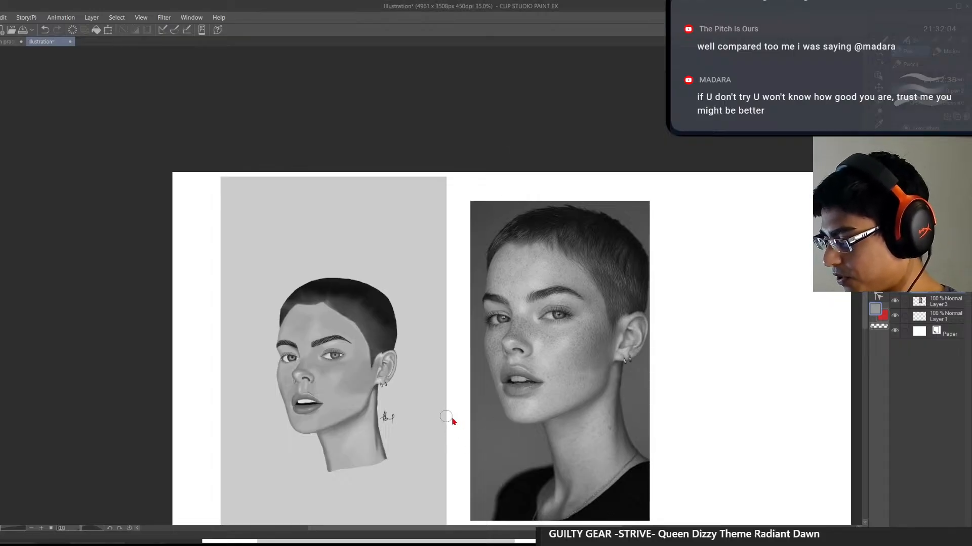
Step: Compare the facial features and shading of the painting with the photo at closer range, and undo stray brush marks on the background
drag(337, 403, 425, 457)
drag(428, 461, 456, 444)
drag(638, 385, 603, 372)
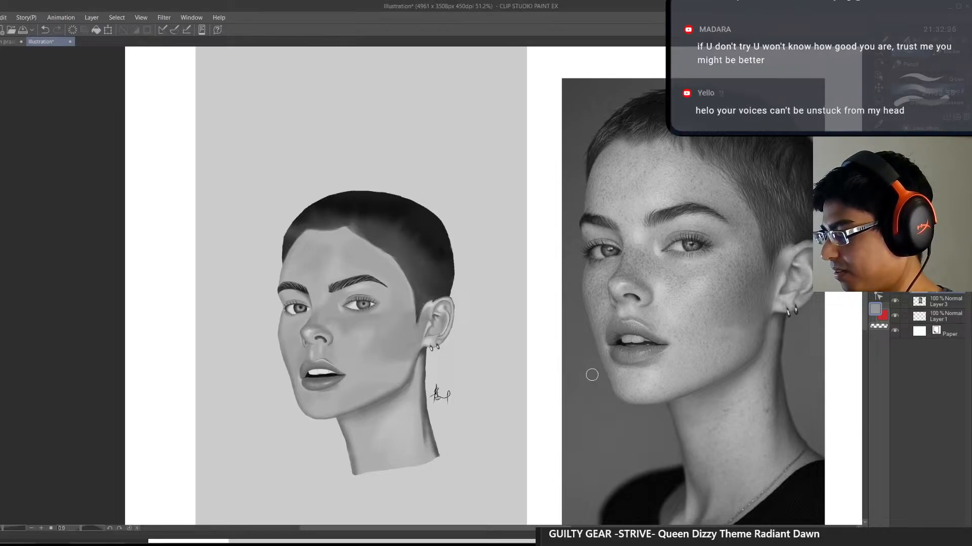
drag(523, 414, 474, 425)
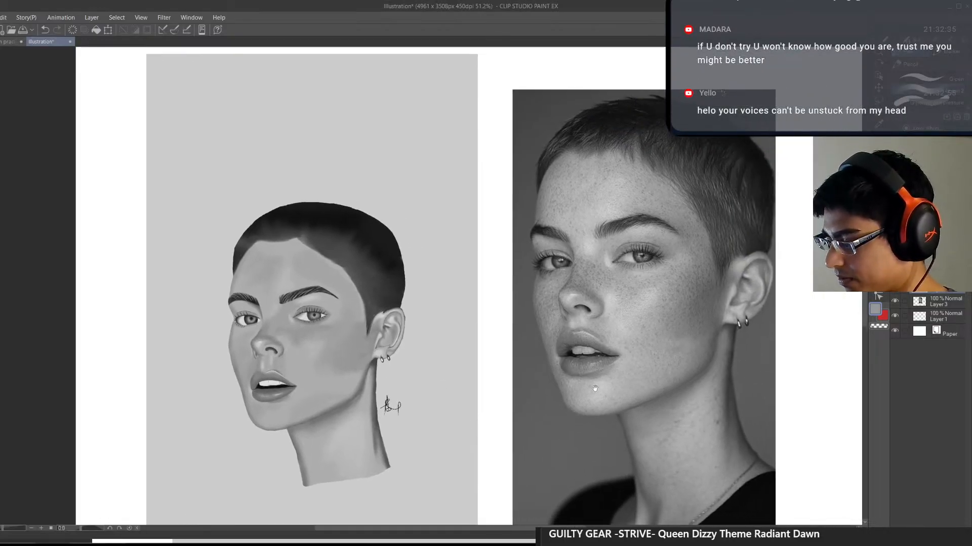
drag(322, 422, 405, 421)
drag(602, 439, 567, 444)
drag(591, 460, 550, 467)
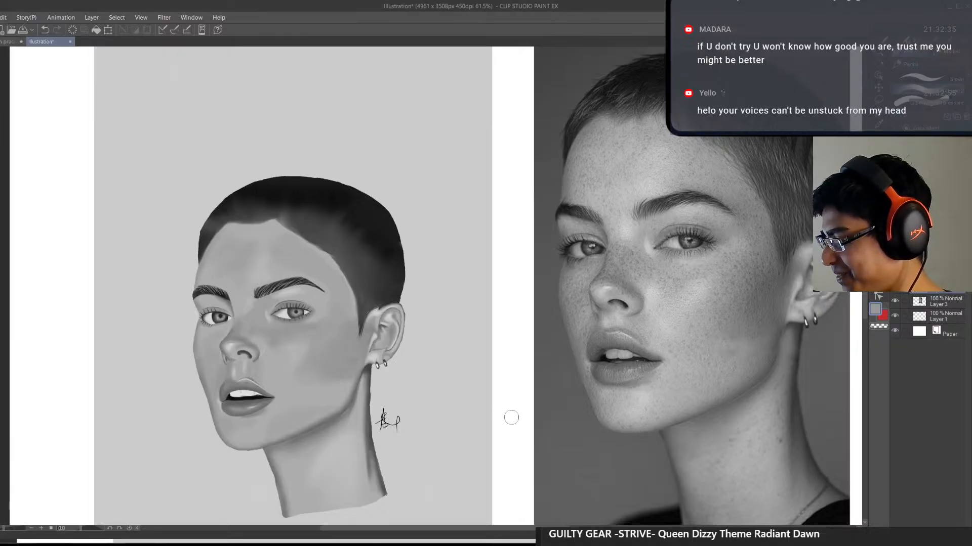
drag(433, 406, 477, 420)
drag(612, 444, 560, 436)
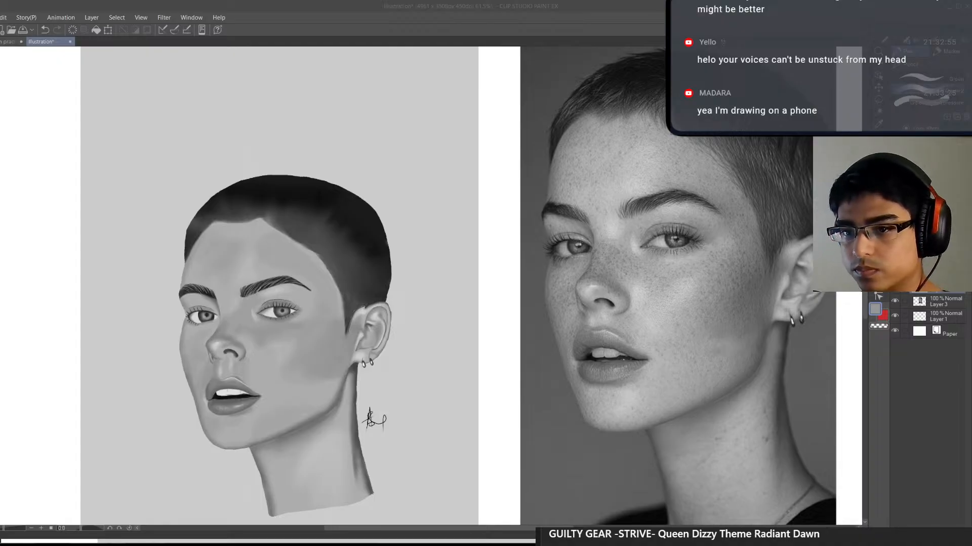
click(453, 305)
key(ctrl+z)
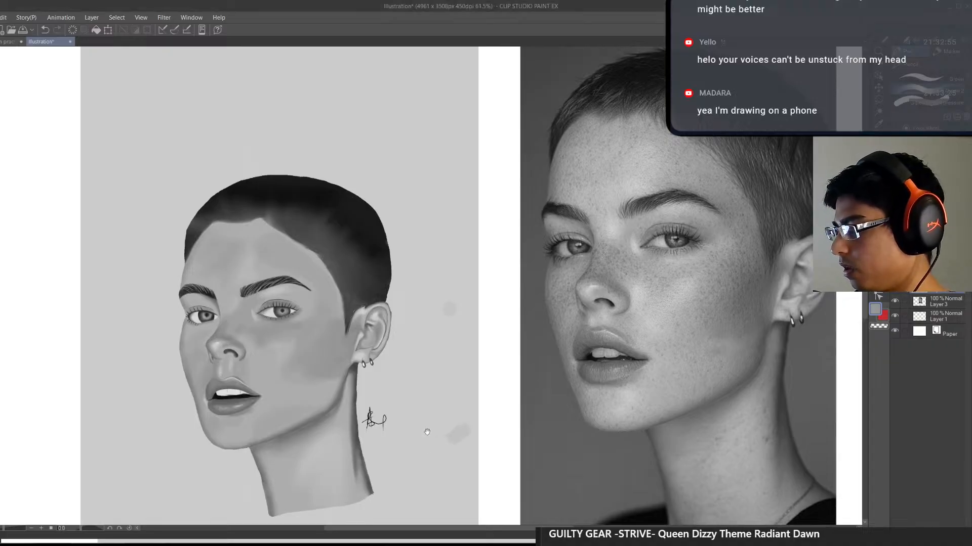
Step: Sample the cheek tone near the ear in the photo and in the painting to compare how dark the shadows are
drag(457, 434, 516, 430)
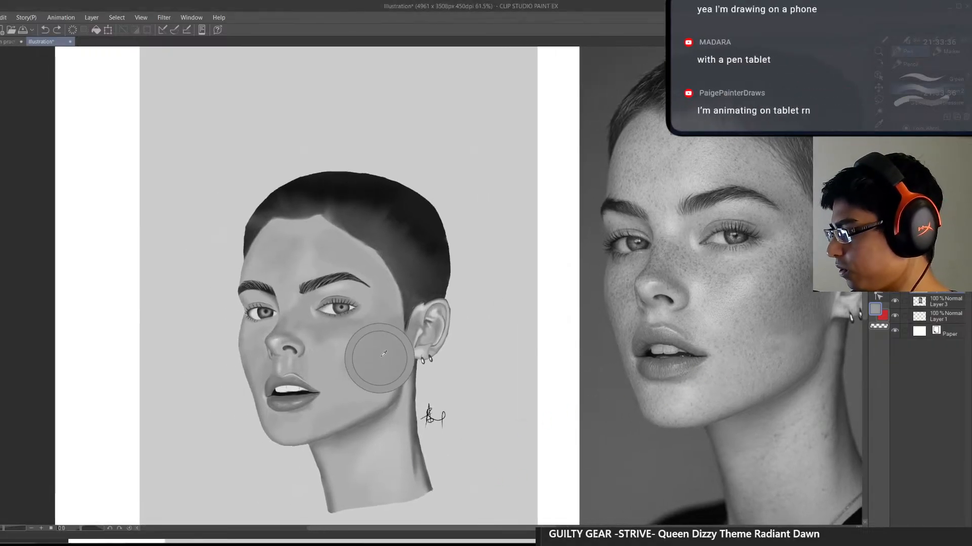
key(bracketleft)
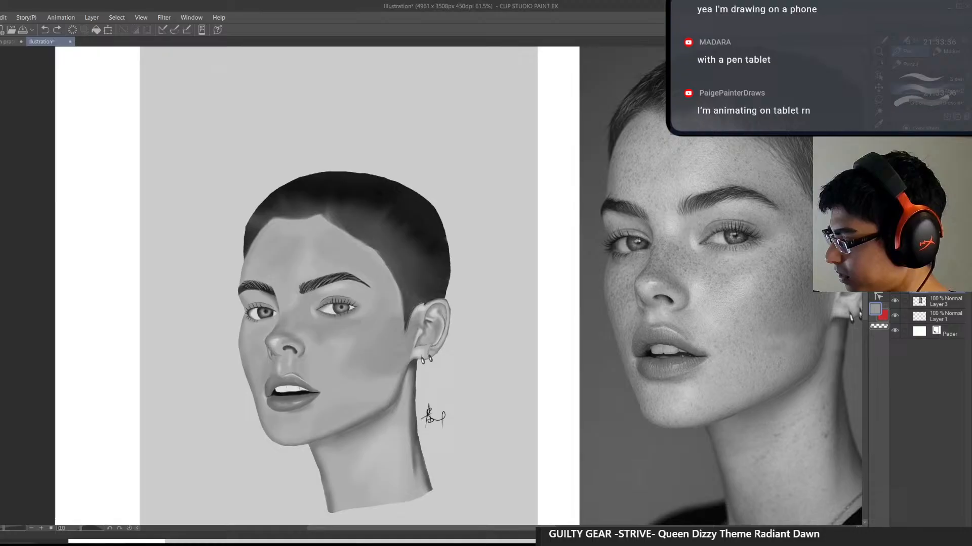
alt+click(793, 289)
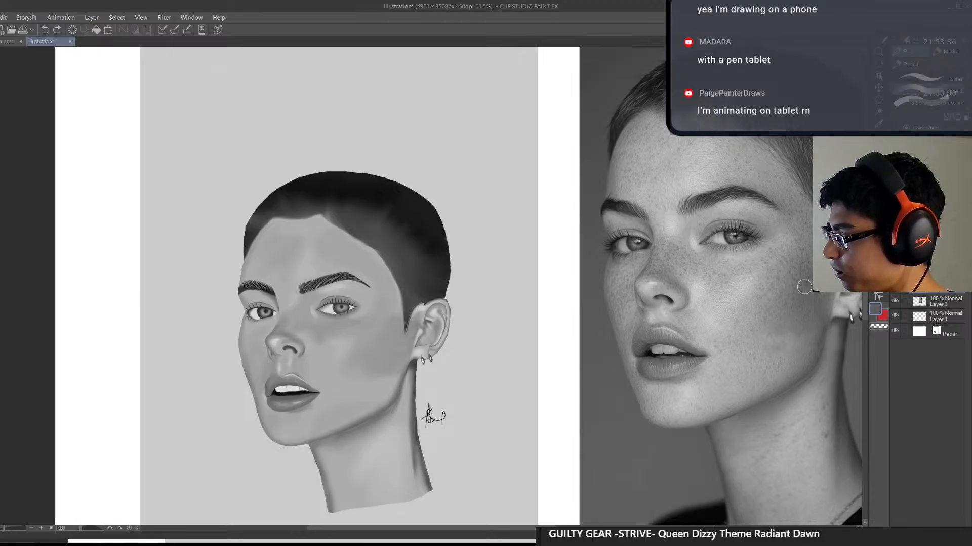
alt+click(396, 347)
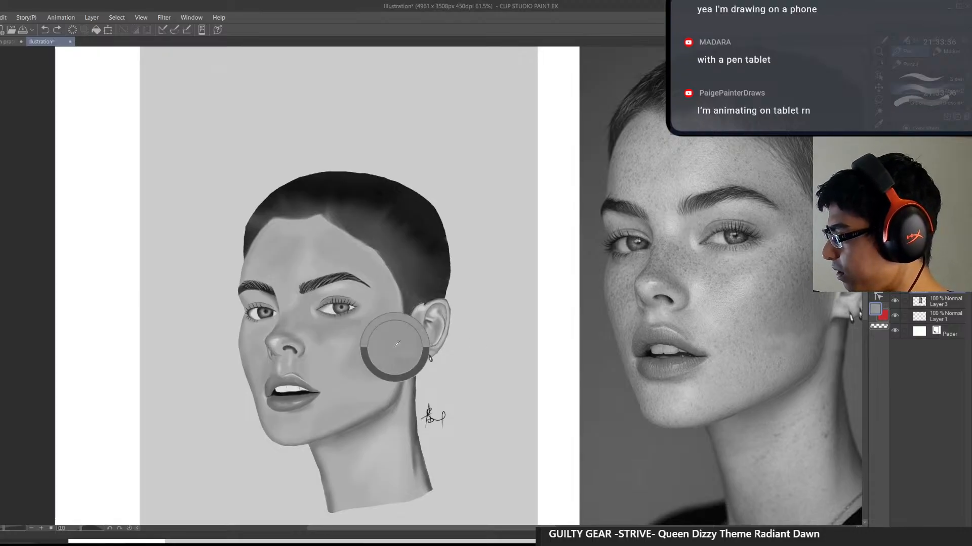
Step: Sample the grey of the far cheek's edge in the painting and in the reference photo to compare their tones
alt+click(253, 352)
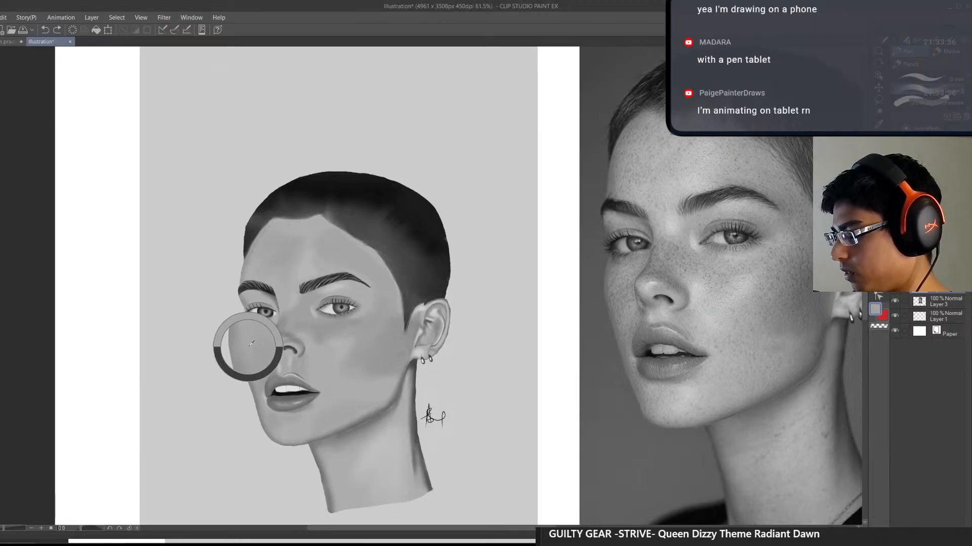
alt+click(611, 310)
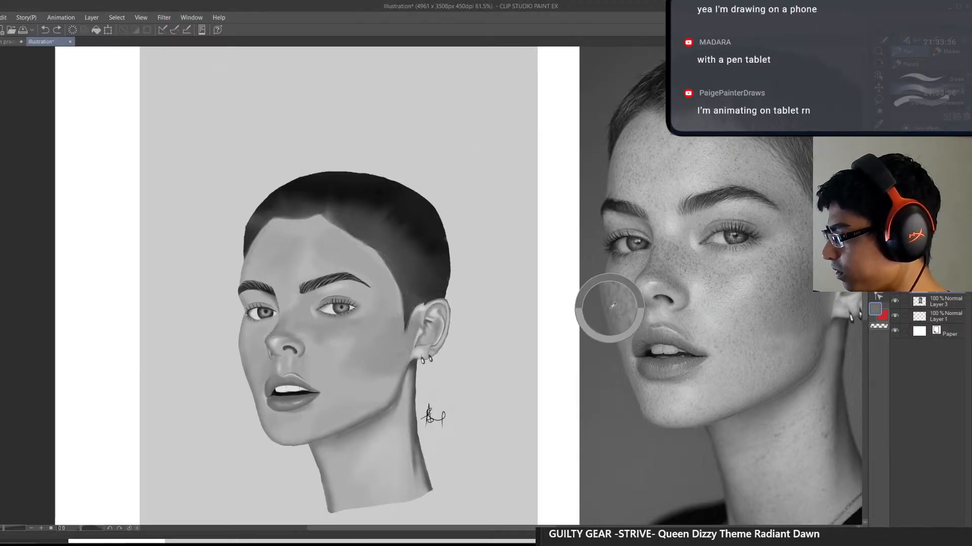
alt+click(245, 355)
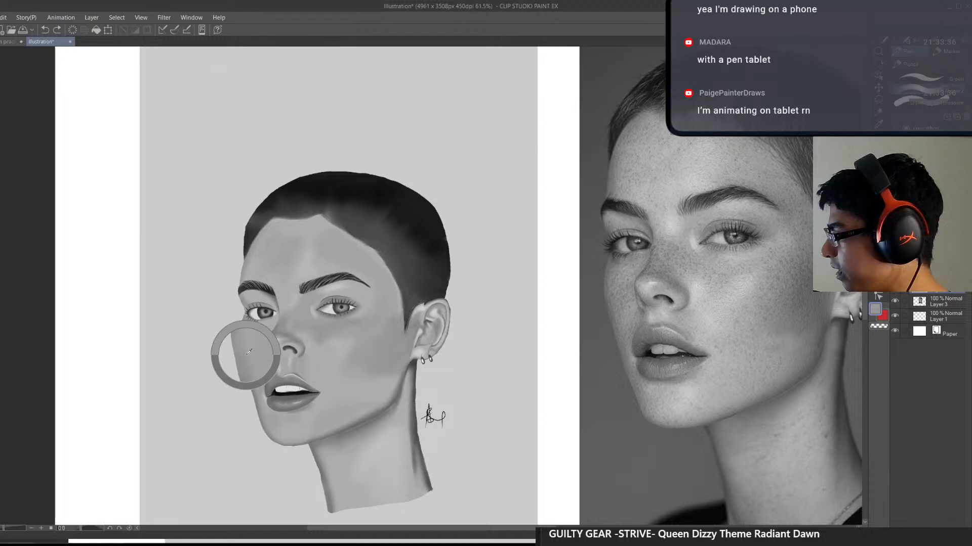
drag(494, 396, 478, 408)
drag(586, 467, 507, 442)
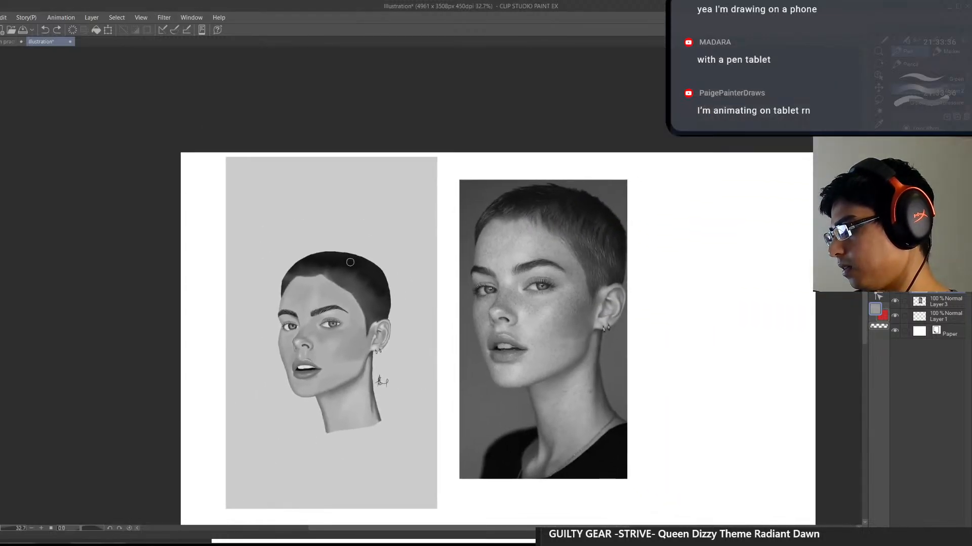
Step: Sample the shadow at the back of the neck in the painting and in the photo, comparing the two pictures at different scales
drag(362, 391, 375, 388)
alt+click(377, 388)
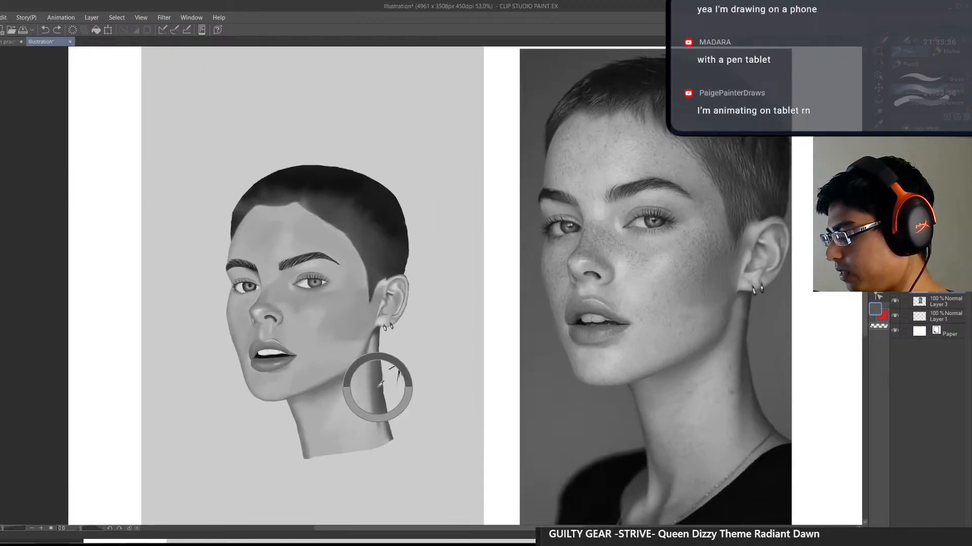
alt+click(747, 358)
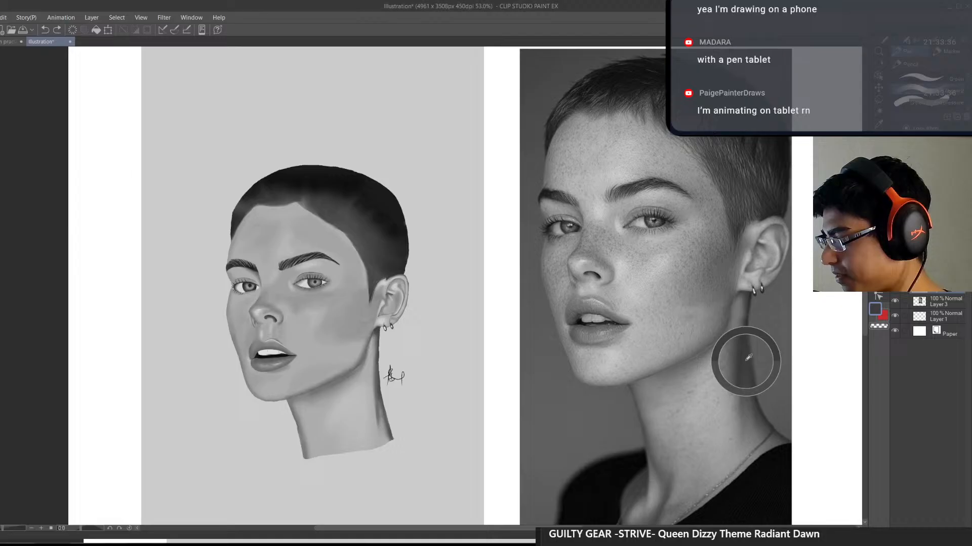
alt+click(379, 393)
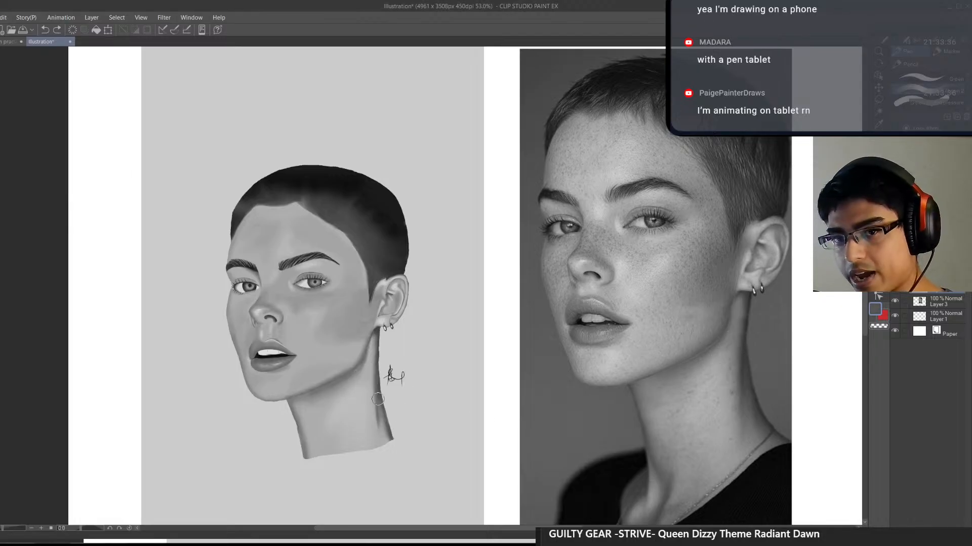
alt+click(743, 362)
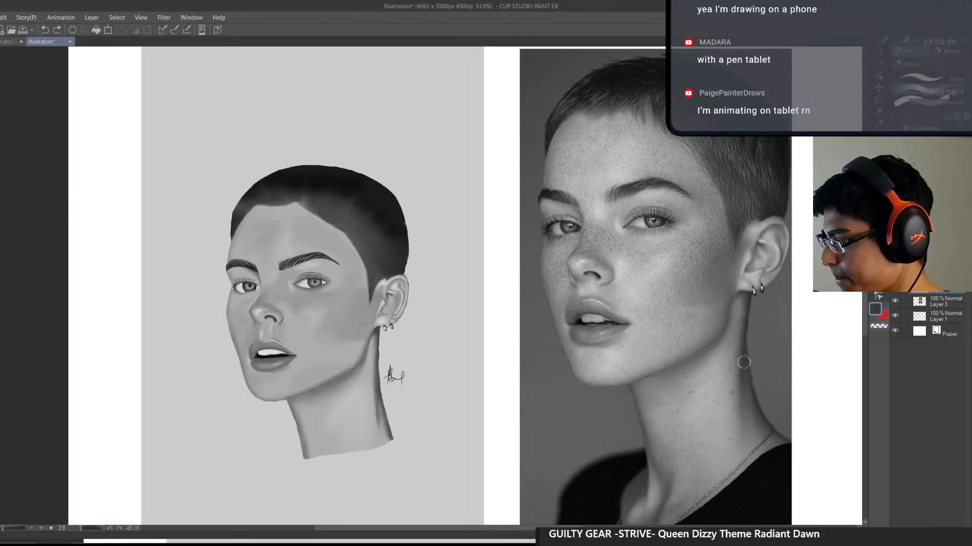
alt+click(381, 392)
mouse_move(758, 418)
mouse_down()
mouse_move(638, 427)
mouse_move(574, 393)
mouse_up()
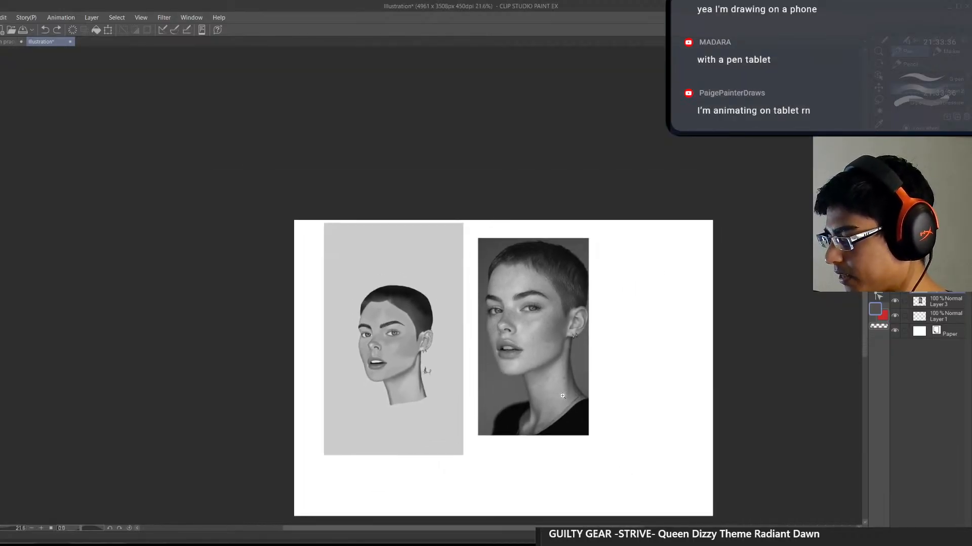
scroll(563, 396, up, 3)
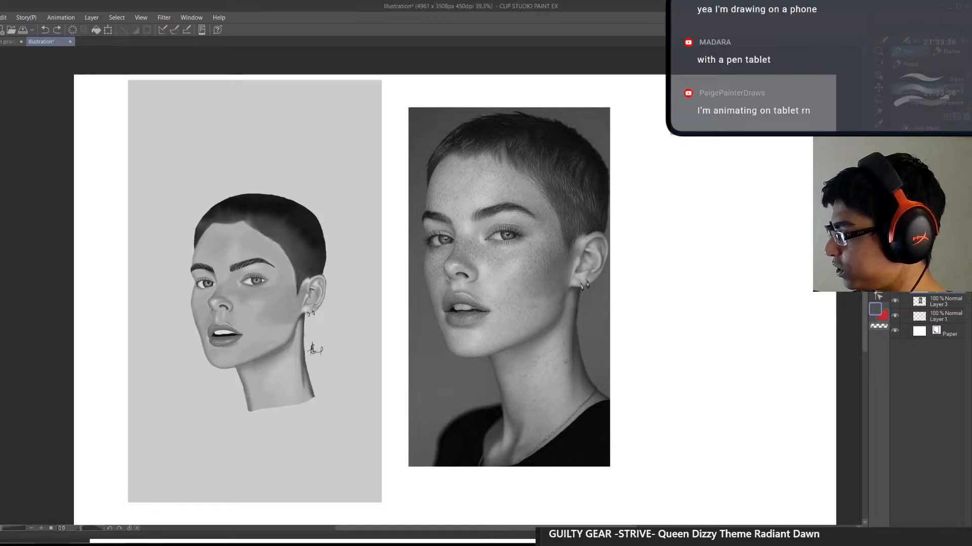
Step: Outline the shadow area at the back of the neck in red on the photo and painting, and undo the outlines
drag(578, 314, 556, 324)
key(ctrl+z)
mouse_move(575, 291)
mouse_down()
mouse_move(563, 383)
mouse_move(592, 407)
mouse_move(576, 296)
mouse_up()
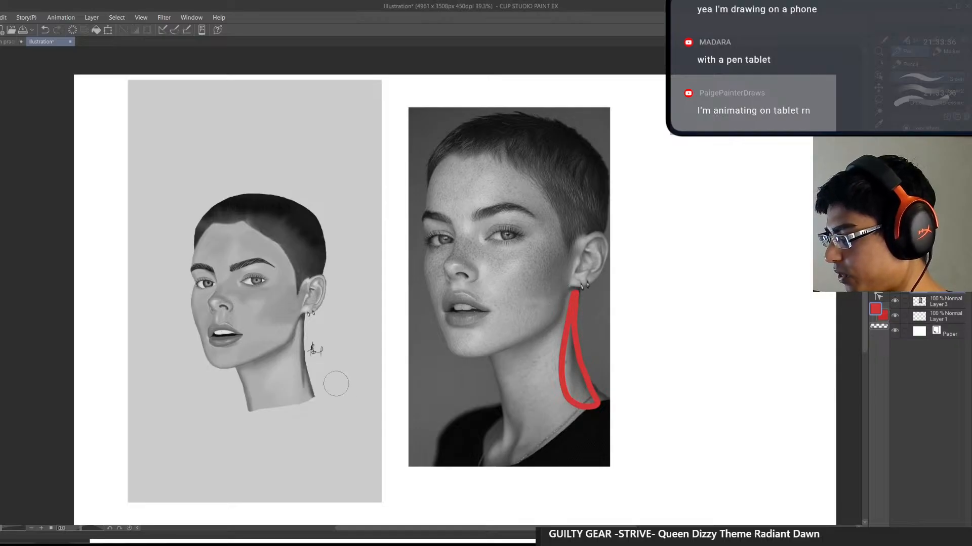
drag(299, 341, 312, 341)
mouse_move(303, 304)
mouse_down()
mouse_move(303, 406)
mouse_move(320, 435)
mouse_move(309, 297)
mouse_up()
drag(746, 306, 471, 303)
mouse_move(466, 259)
mouse_down()
mouse_move(434, 404)
mouse_move(424, 324)
mouse_move(437, 402)
mouse_up()
key(ctrl+z)
drag(456, 279, 458, 275)
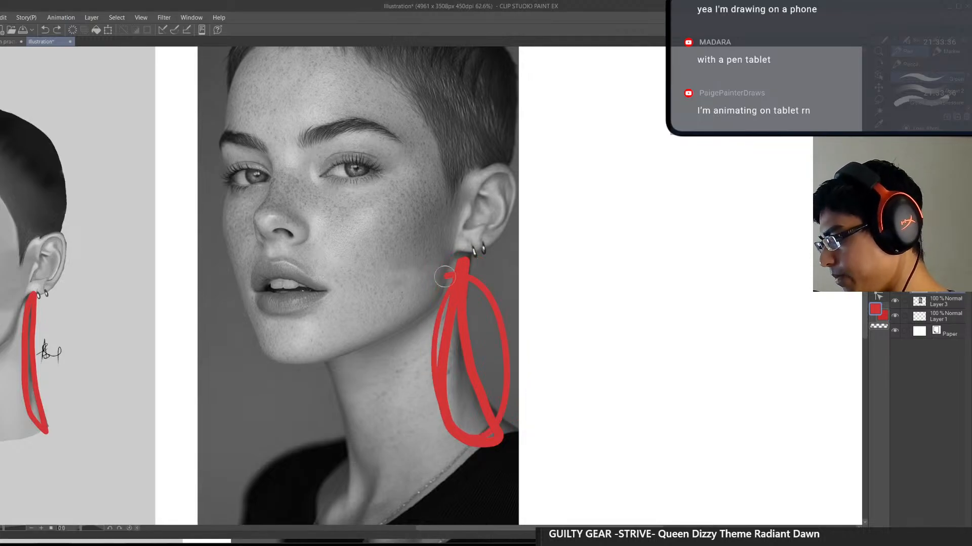
key(ctrl+z)
key(ctrl+z)
key(ctrl+z)
Step: Try several red guide strokes over the neck area of the photo and undo them
drag(506, 403, 530, 429)
drag(530, 429, 685, 404)
drag(433, 361, 480, 355)
mouse_move(438, 289)
mouse_down()
mouse_move(439, 415)
mouse_move(442, 288)
mouse_move(444, 422)
mouse_move(626, 444)
mouse_move(506, 375)
mouse_up()
key(ctrl+z)
drag(538, 329, 540, 333)
key(ctrl+z)
drag(540, 266, 531, 411)
key(ctrl+z)
mouse_move(540, 264)
mouse_down()
mouse_move(534, 427)
mouse_move(545, 297)
mouse_up()
key(ctrl+z)
mouse_move(528, 362)
mouse_down()
mouse_move(499, 396)
mouse_move(577, 408)
mouse_move(524, 414)
mouse_up()
key(ctrl+z)
key(ctrl+z)
Step: Mark the front of the neck with short red strokes on the painting and the photo, undoing the trial strokes on the painting
scroll(289, 388, up, 2)
drag(271, 372, 292, 387)
key(ctrl+z)
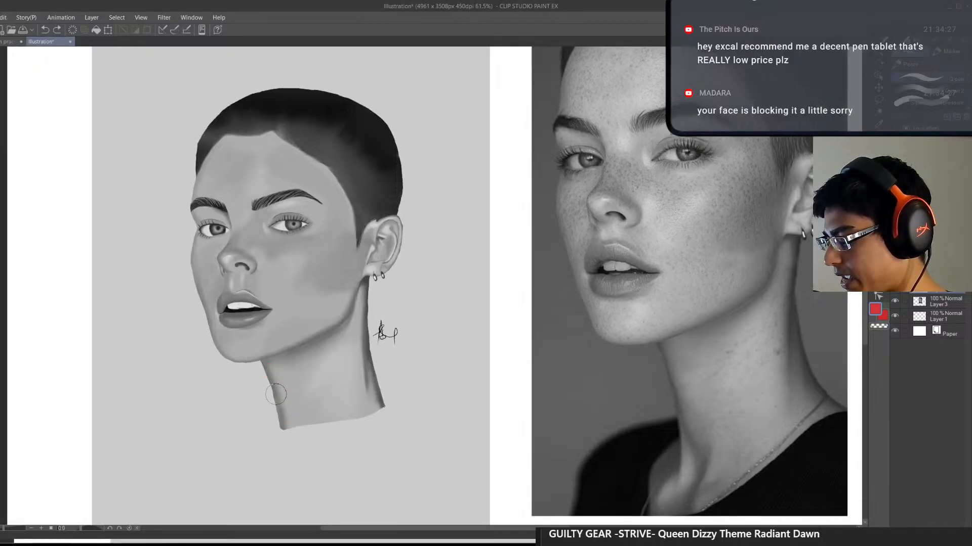
mouse_move(674, 394)
mouse_down()
mouse_move(723, 379)
mouse_move(677, 405)
mouse_move(677, 366)
mouse_move(719, 384)
mouse_up()
key(ctrl+z)
key(ctrl+z)
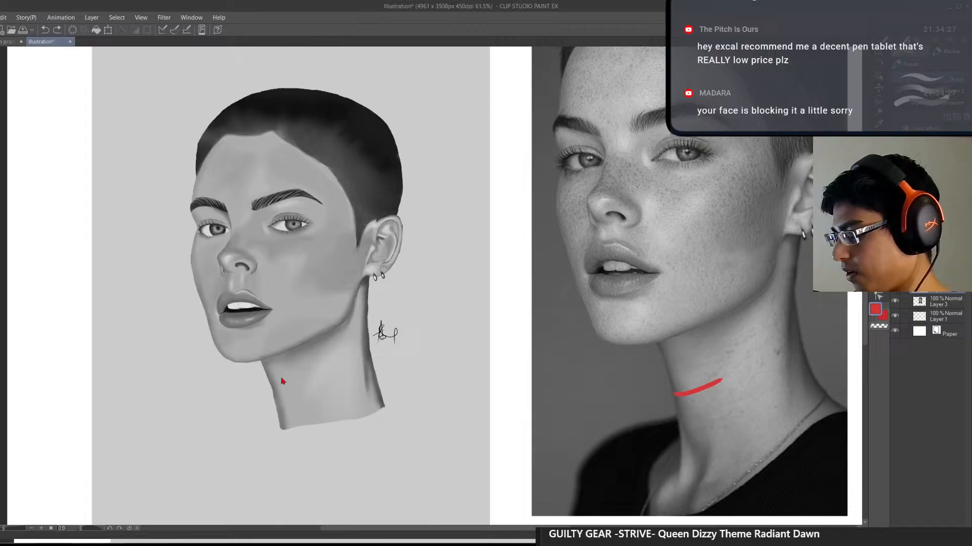
scroll(271, 384, up, 3)
mouse_move(263, 347)
mouse_down()
mouse_move(301, 491)
mouse_move(277, 394)
mouse_up()
key(ctrl+z)
key(ctrl+z)
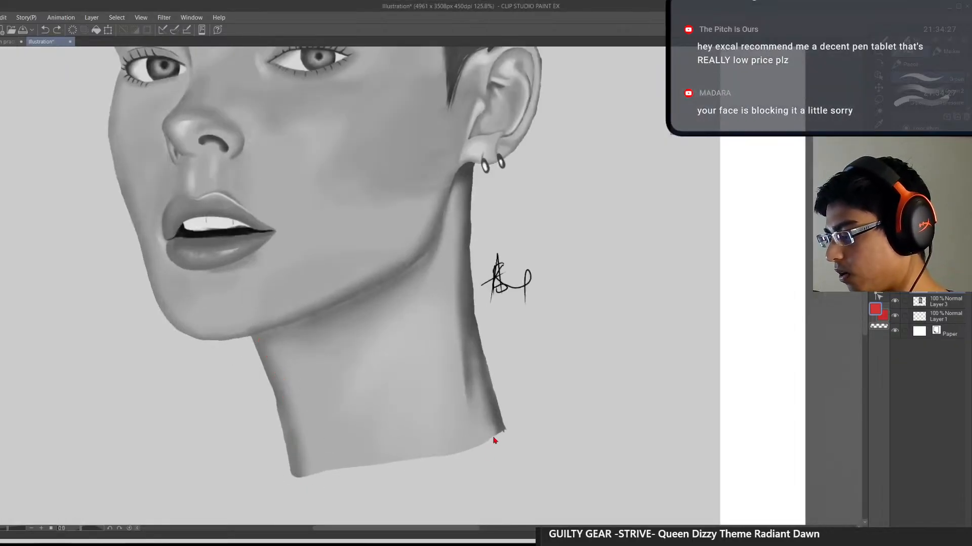
scroll(492, 443, down, 5)
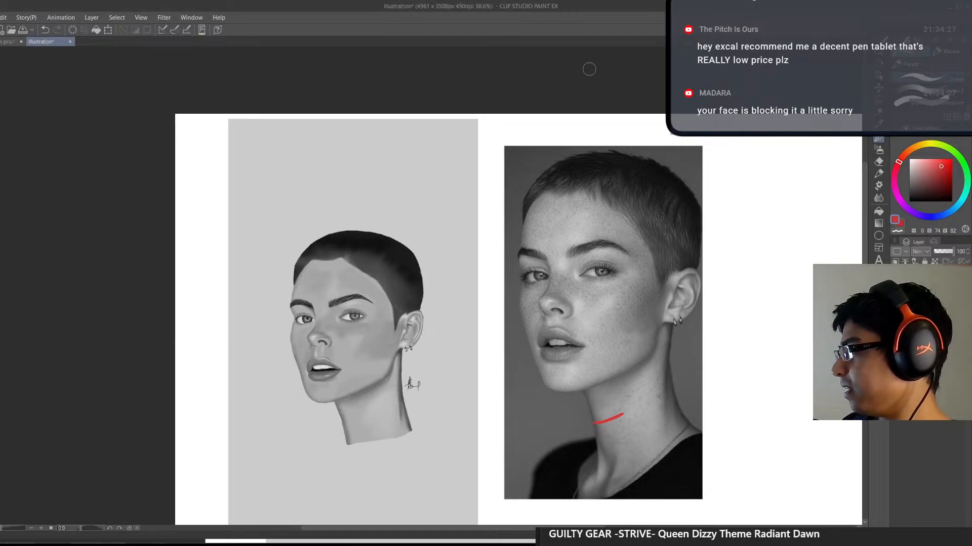
Step: Sample the cheek tones near the ear and at the face's far edge in the painting and the photo for comparison
scroll(466, 401, up, 3)
alt+click(364, 334)
drag(360, 338, 356, 325)
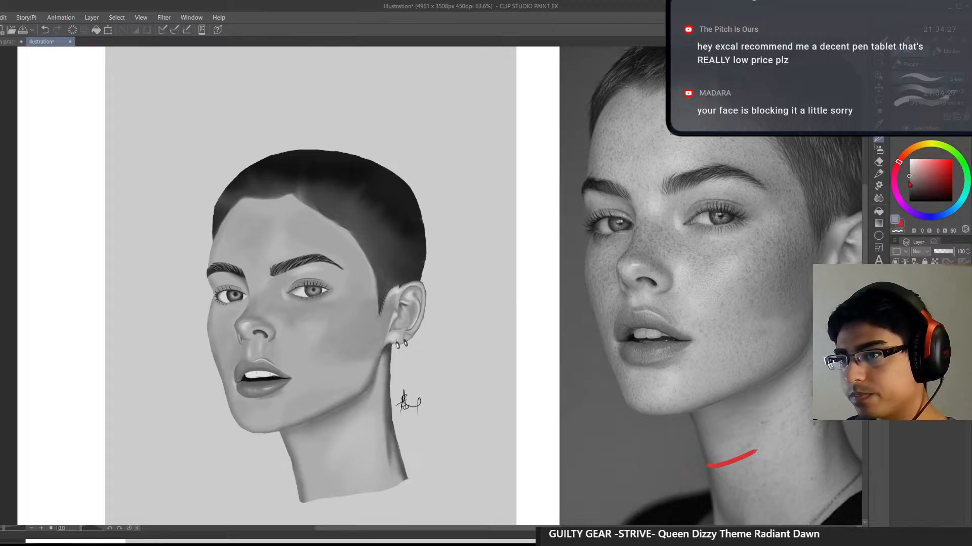
alt+click(792, 274)
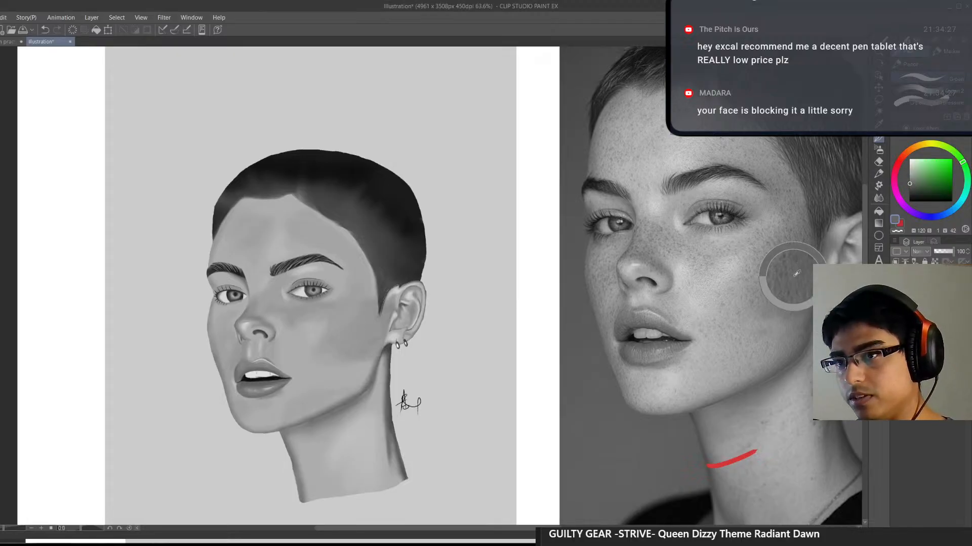
alt+click(217, 345)
alt+click(585, 278)
drag(628, 407, 537, 357)
mouse_move(627, 359)
mouse_down()
mouse_move(616, 369)
mouse_move(508, 354)
mouse_up()
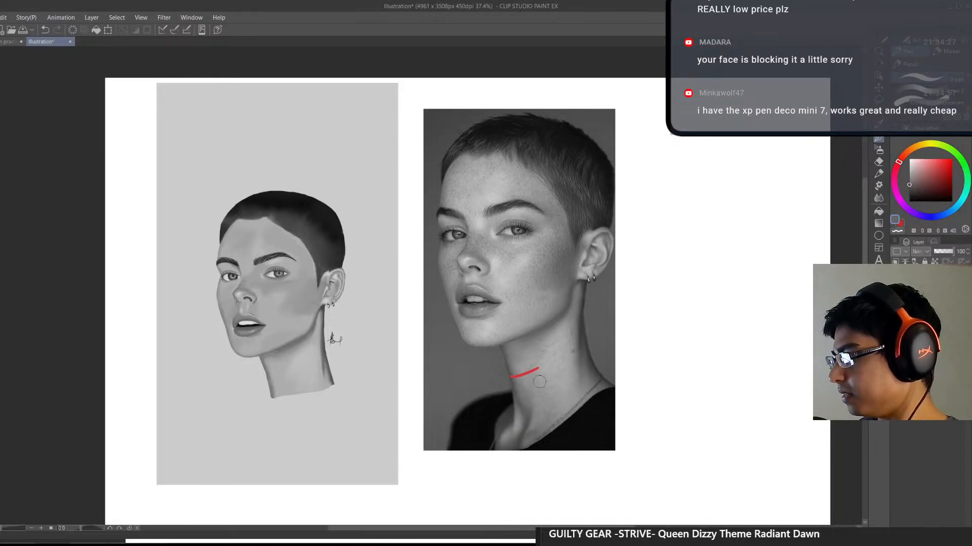
Step: Remove the red neck mark and circle the face in the photo and the head in the painting in red, undoing each circle
click(900, 224)
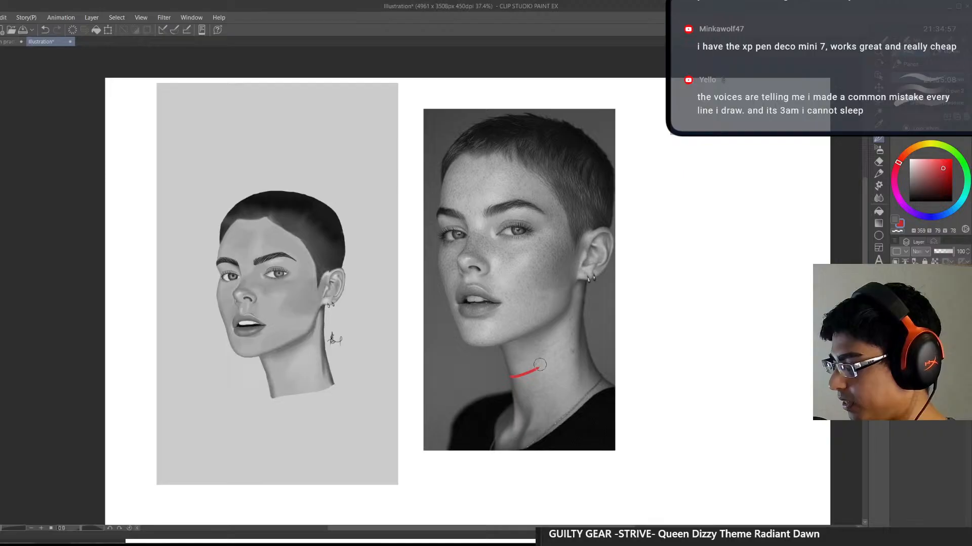
key(ctrl+z)
mouse_move(600, 180)
mouse_down()
mouse_move(435, 233)
mouse_move(579, 317)
mouse_move(479, 170)
mouse_up()
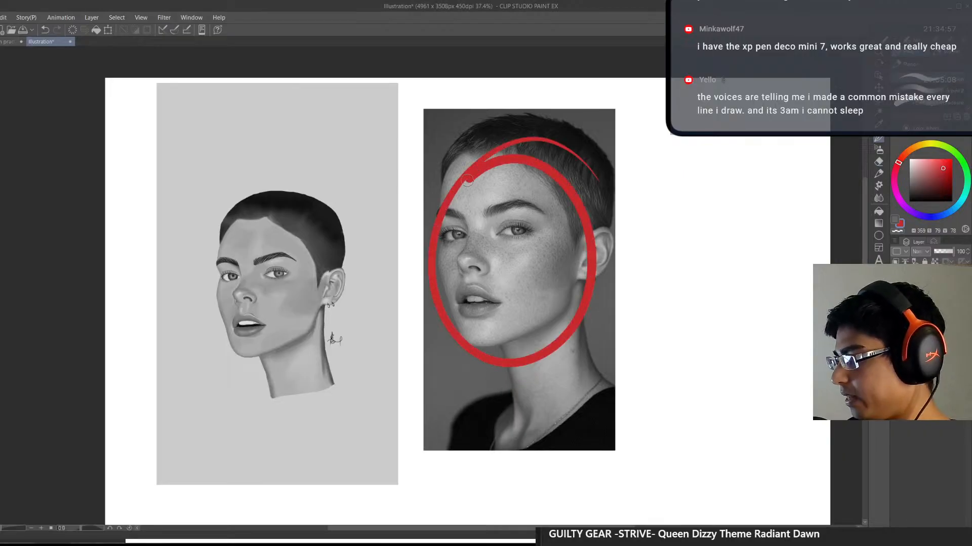
key(ctrl+z)
drag(609, 463, 637, 479)
mouse_move(579, 193)
mouse_down()
mouse_move(482, 223)
mouse_move(614, 427)
mouse_move(606, 347)
mouse_up()
key(ctrl+z)
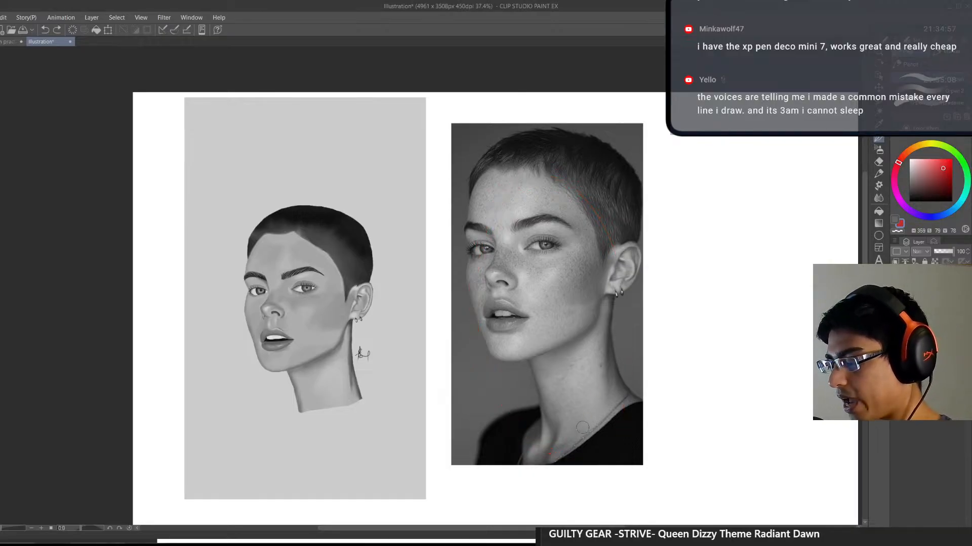
mouse_move(259, 242)
mouse_down()
mouse_move(250, 256)
mouse_move(417, 372)
mouse_move(244, 304)
mouse_up()
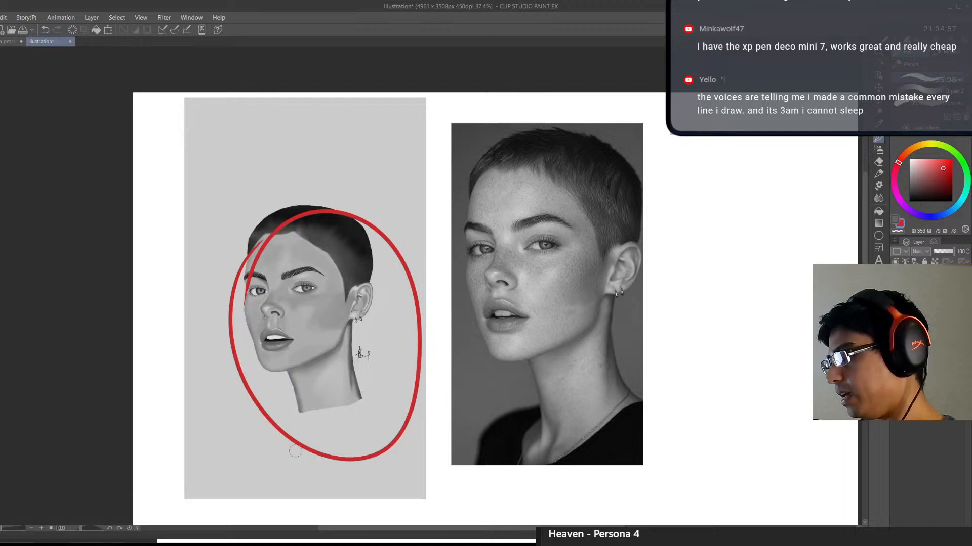
key(ctrl+z)
Step: Circle the shadow at the back of the painted neck in red and undo the circle
drag(517, 455, 535, 464)
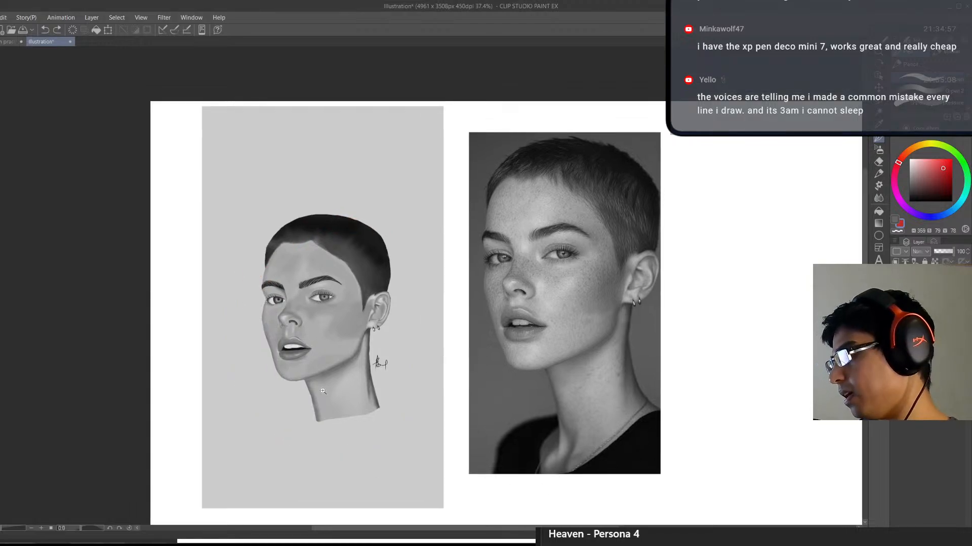
drag(325, 393, 453, 443)
drag(681, 441, 637, 436)
drag(352, 290, 355, 270)
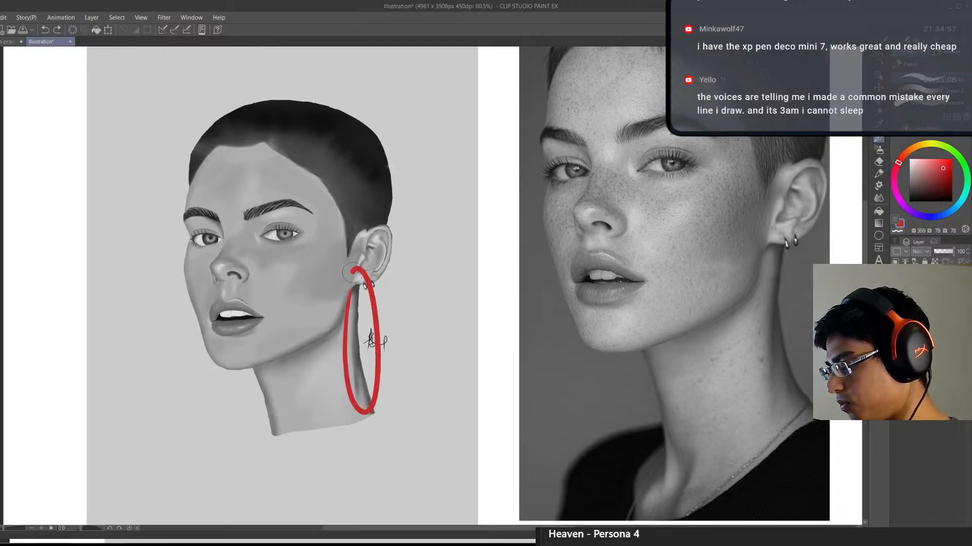
key(ctrl+z)
Step: Draw red lines along the front and back shadow edges of the painted neck, and try one beside the photo's neck
drag(299, 375, 323, 381)
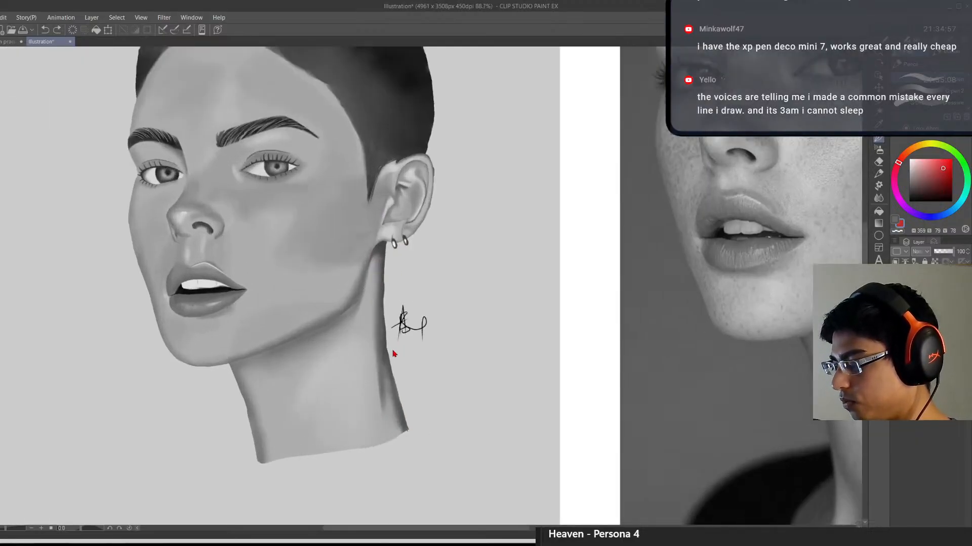
mouse_move(383, 260)
mouse_down()
mouse_move(373, 320)
mouse_move(383, 428)
mouse_up()
key(ctrl+z)
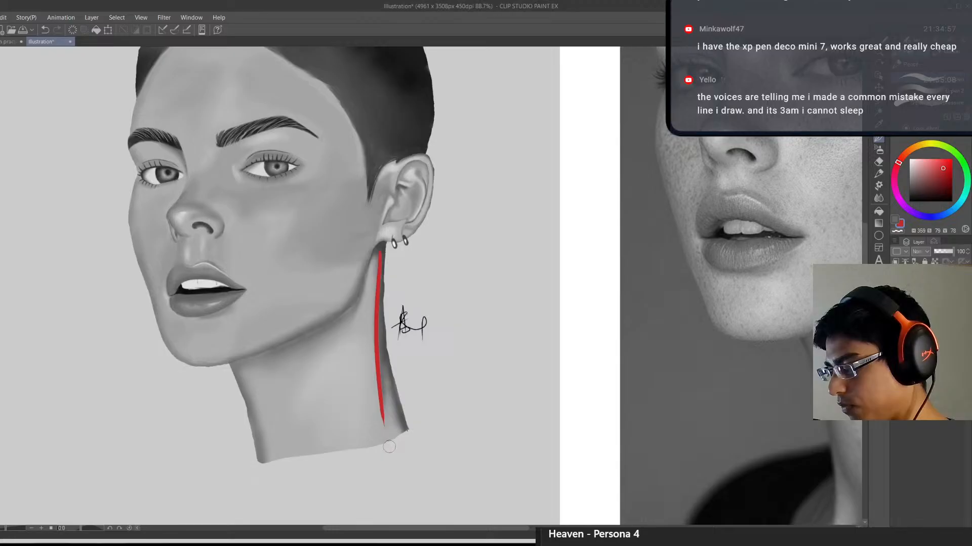
drag(244, 364, 262, 466)
scroll(354, 420, down, 3)
scroll(671, 455, up, 3)
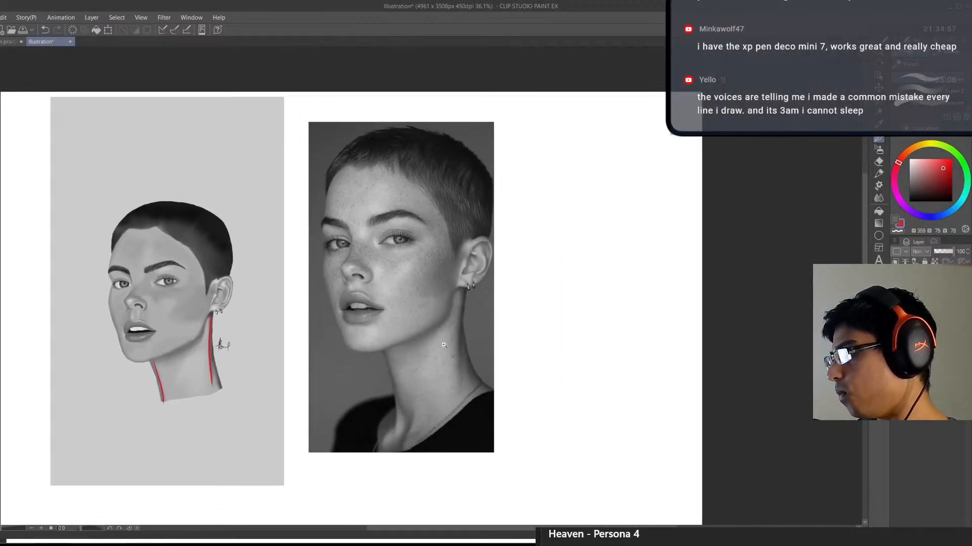
drag(488, 213, 473, 376)
key(ctrl+z)
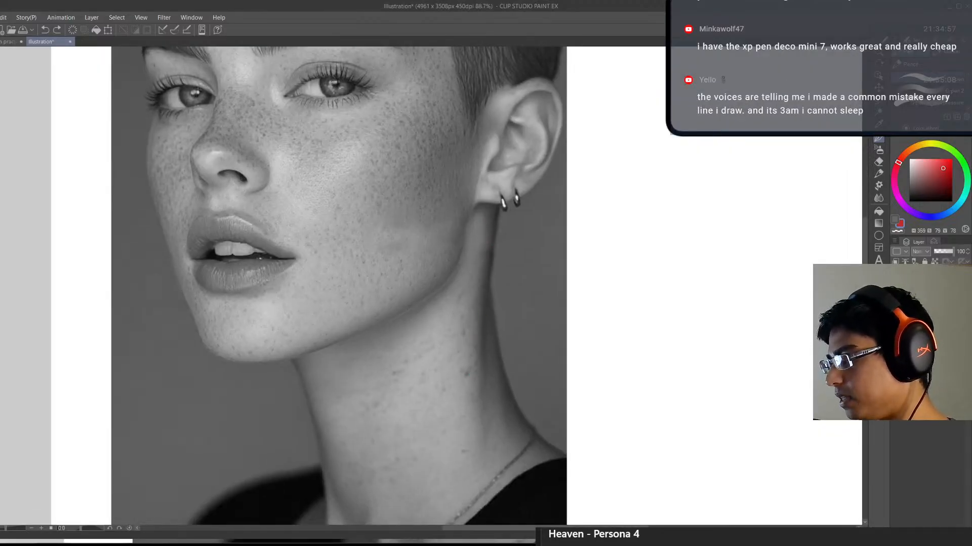
Step: Try brushing a dark grey sampled from the photo's neck over its shadow, and undo the strokes
click(894, 220)
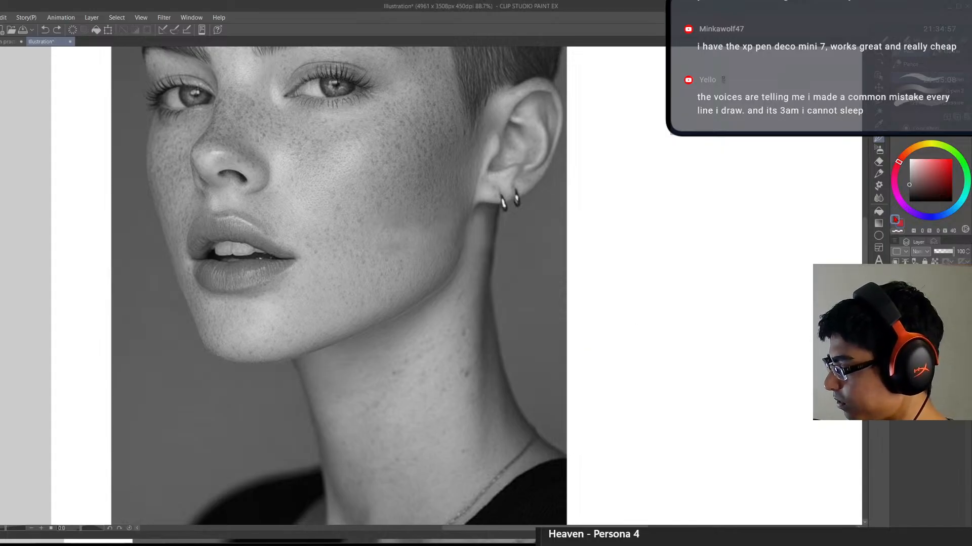
click(921, 91)
alt+click(483, 324)
drag(483, 238, 471, 425)
mouse_move(508, 357)
mouse_down()
mouse_move(471, 445)
mouse_move(612, 451)
mouse_up()
key(ctrl+z)
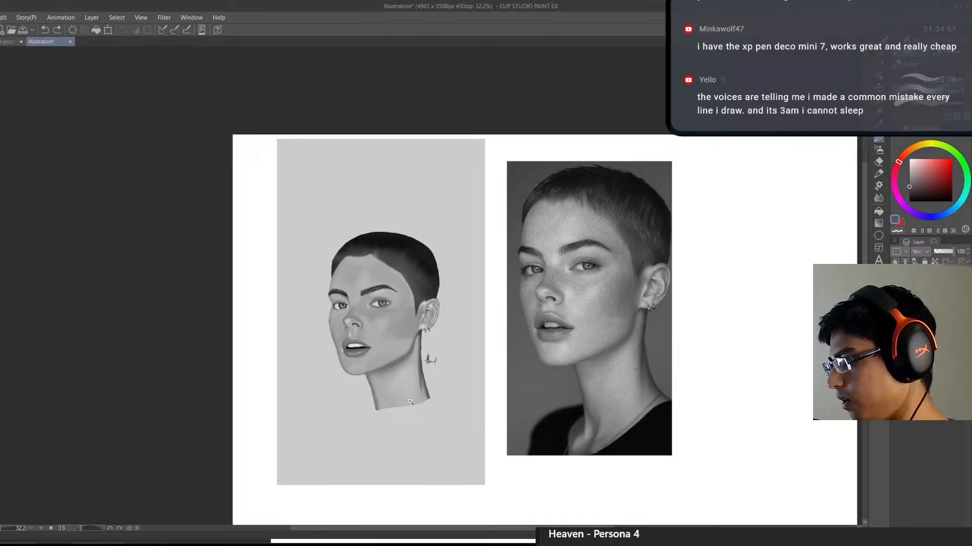
Step: Try shading and blending the back of the painted neck with sampled greys, and undo the strokes
drag(413, 405, 431, 340)
alt+click(429, 330)
mouse_move(429, 290)
mouse_down()
mouse_move(429, 403)
mouse_move(428, 393)
mouse_up()
mouse_move(419, 324)
mouse_down()
mouse_move(422, 404)
mouse_move(435, 378)
mouse_move(439, 405)
mouse_move(420, 419)
mouse_up()
alt+click(431, 357)
key(j)
drag(444, 369, 432, 402)
key(ctrl+z)
key(ctrl+z)
key(ctrl+z)
key(ctrl+z)
key(ctrl+z)
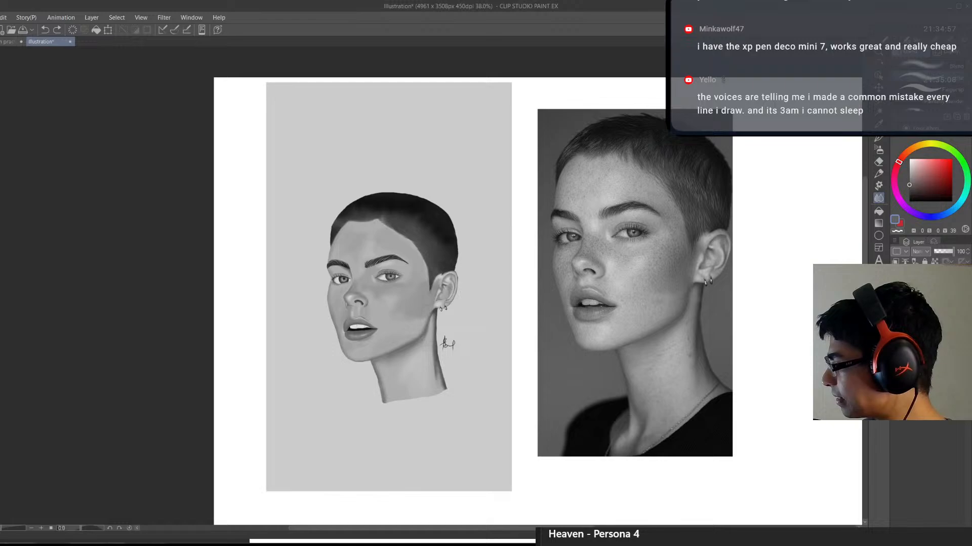
Step: Repaint the shadow at the back of the painted neck with a sampled grey and blend it into a softer, wider gradient
key(p)
mouse_move(429, 350)
mouse_down()
mouse_move(433, 385)
mouse_move(439, 339)
mouse_move(435, 383)
mouse_move(430, 344)
mouse_move(435, 403)
mouse_up()
alt+click(436, 343)
drag(429, 350, 434, 420)
drag(425, 347, 443, 415)
drag(428, 414, 420, 333)
drag(484, 427, 458, 470)
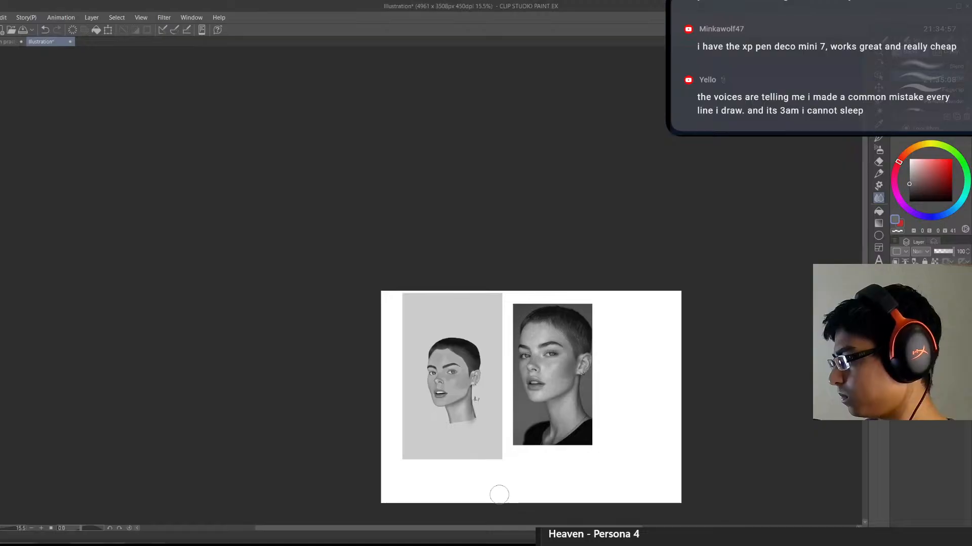
Step: Toggle the overpaint layer's visibility repeatedly to compare the neck shading before and after, and inspect the result closer beside the photo
click(895, 284)
click(895, 283)
click(895, 284)
click(895, 284)
click(896, 283)
click(896, 283)
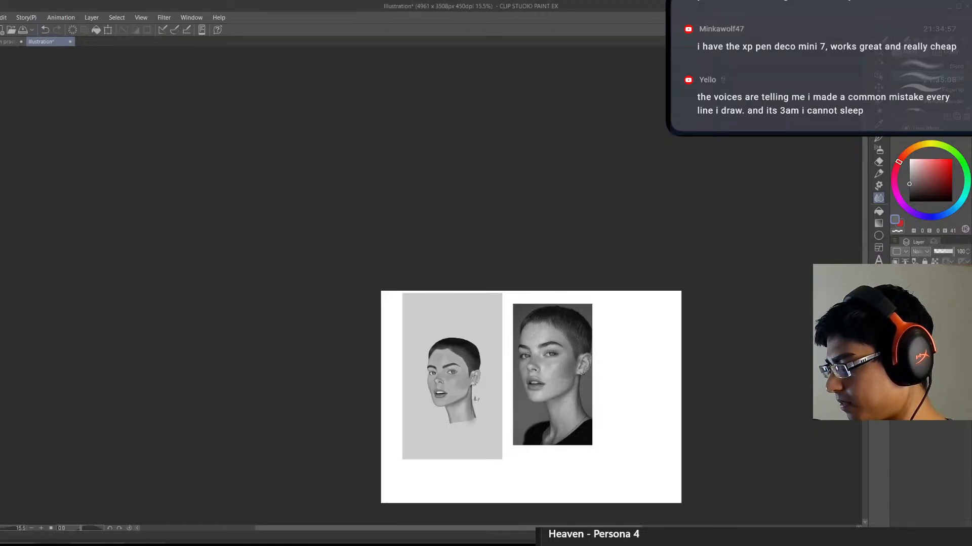
click(895, 283)
click(895, 284)
click(895, 283)
click(895, 283)
click(895, 283)
click(895, 284)
mouse_move(484, 427)
mouse_down()
mouse_move(555, 428)
mouse_move(568, 403)
mouse_up()
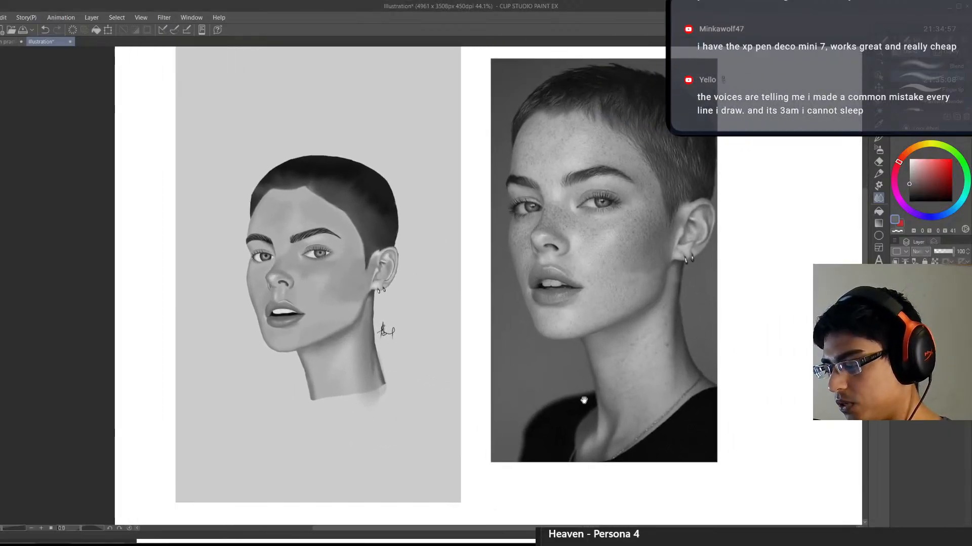
Step: Try circling the painted nose bridge beside the far eye in red, and undo the mark
key(p)
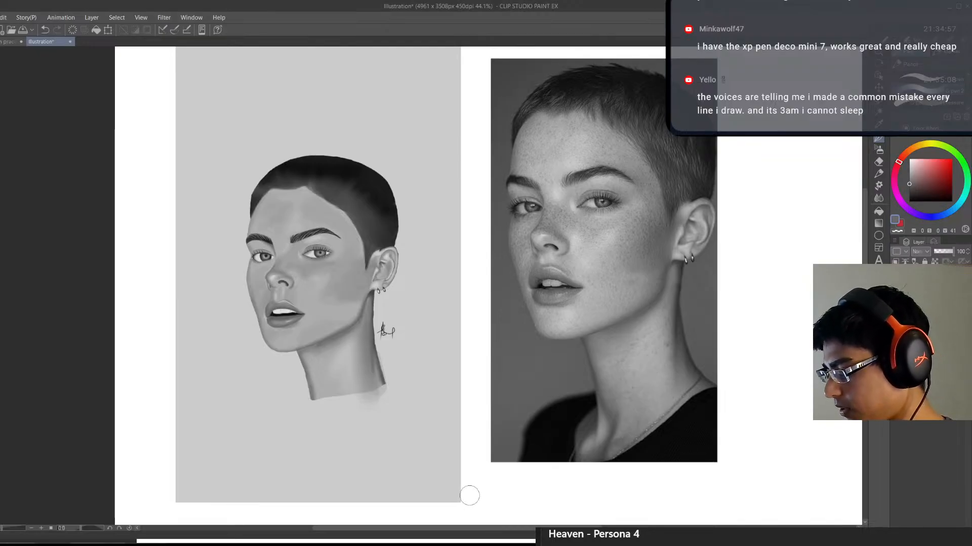
drag(496, 402, 489, 433)
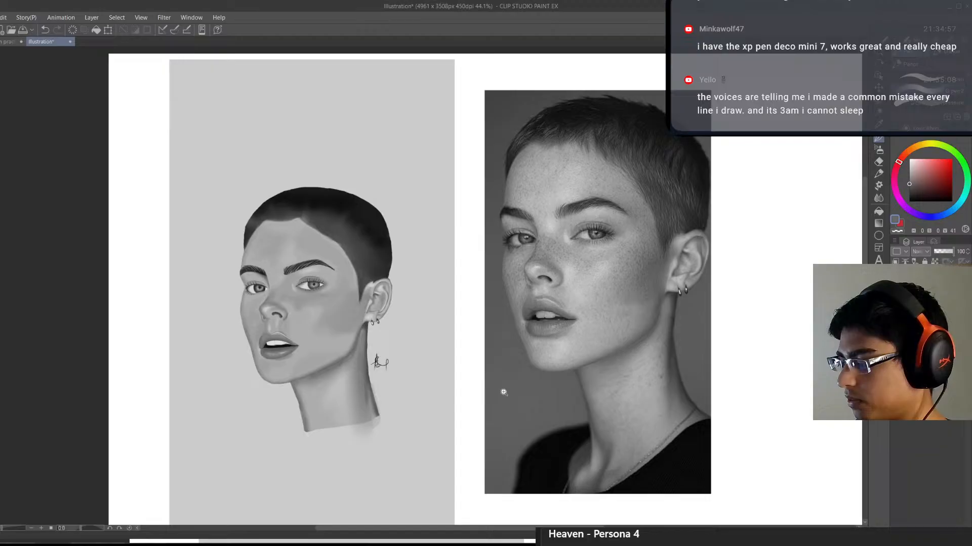
drag(341, 402, 355, 406)
drag(637, 403, 647, 470)
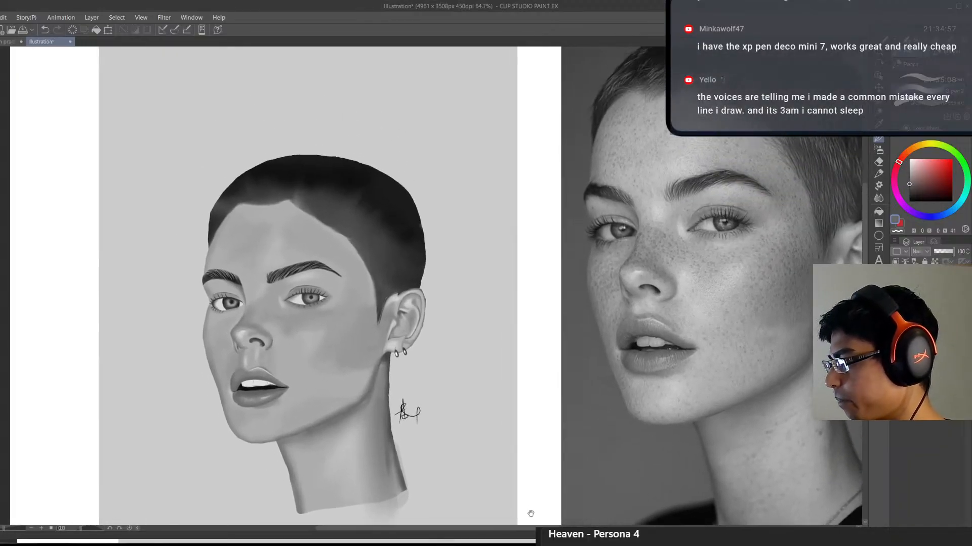
drag(502, 443, 538, 468)
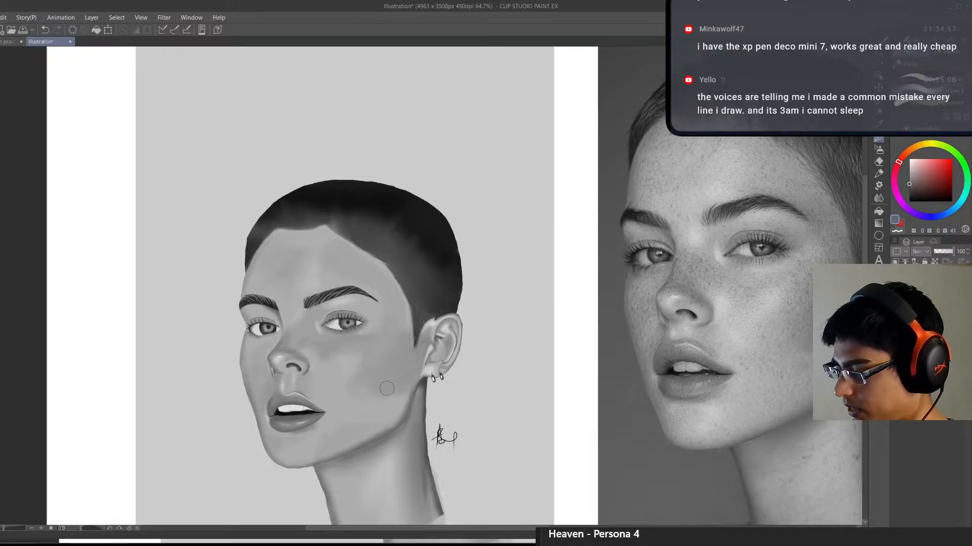
drag(456, 452, 480, 487)
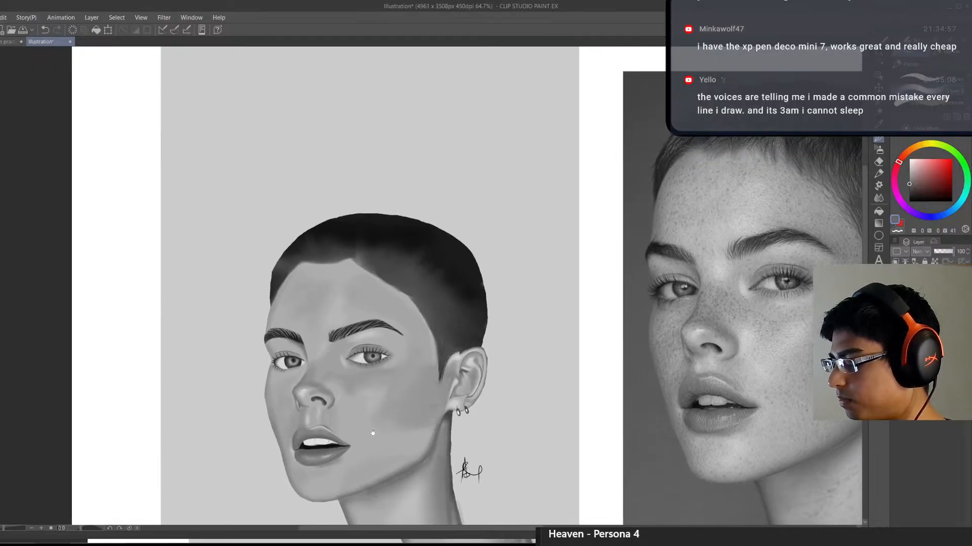
drag(297, 367, 340, 355)
key(x)
mouse_move(356, 292)
mouse_down()
mouse_move(266, 382)
mouse_move(384, 366)
mouse_move(265, 348)
mouse_up()
drag(452, 423, 448, 464)
drag(635, 466, 571, 464)
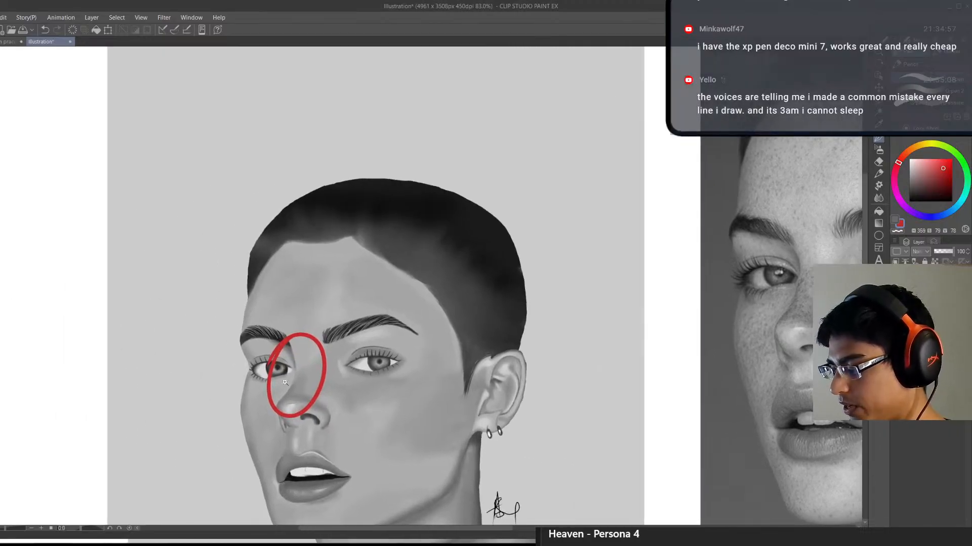
scroll(304, 312, up, 5)
key(ctrl+z)
Step: Try tracing the contour from the far brow down to the painted nose in red, and undo the strokes
mouse_move(304, 311)
mouse_down()
mouse_move(246, 350)
mouse_move(301, 283)
mouse_move(311, 359)
mouse_move(303, 388)
mouse_up()
key(ctrl+z)
drag(312, 356, 261, 457)
key(ctrl+z)
key(ctrl+z)
key(ctrl+z)
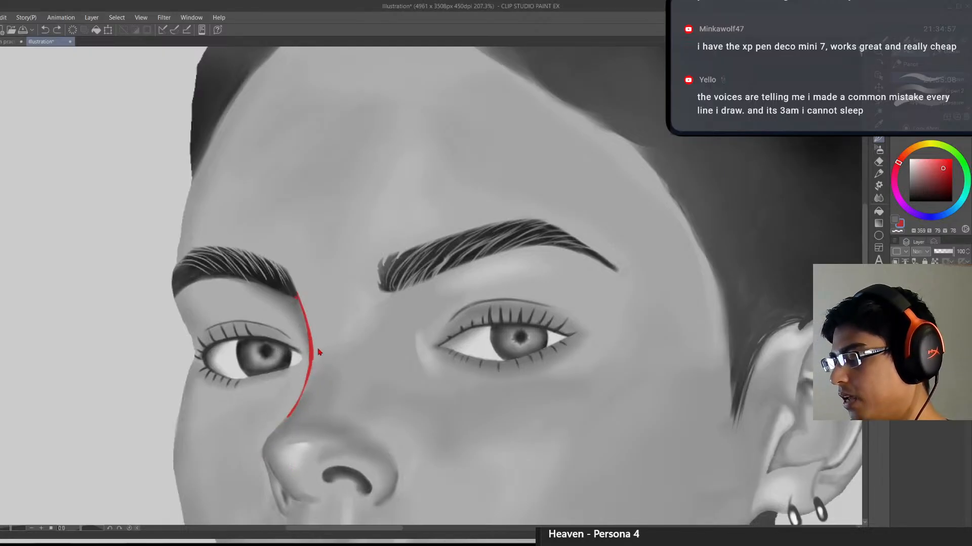
drag(302, 345, 305, 355)
key(ctrl+z)
key(ctrl+z)
Step: Sample the greys on both sides of the painted nose bridge's edge alternately to compare their contrast
scroll(305, 416, up, 2)
drag(305, 416, 392, 373)
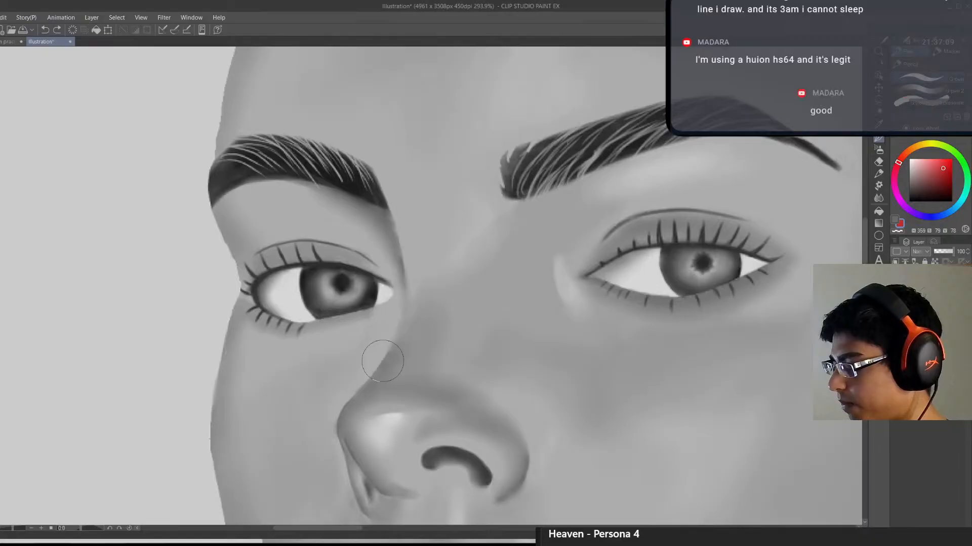
alt+click(386, 366)
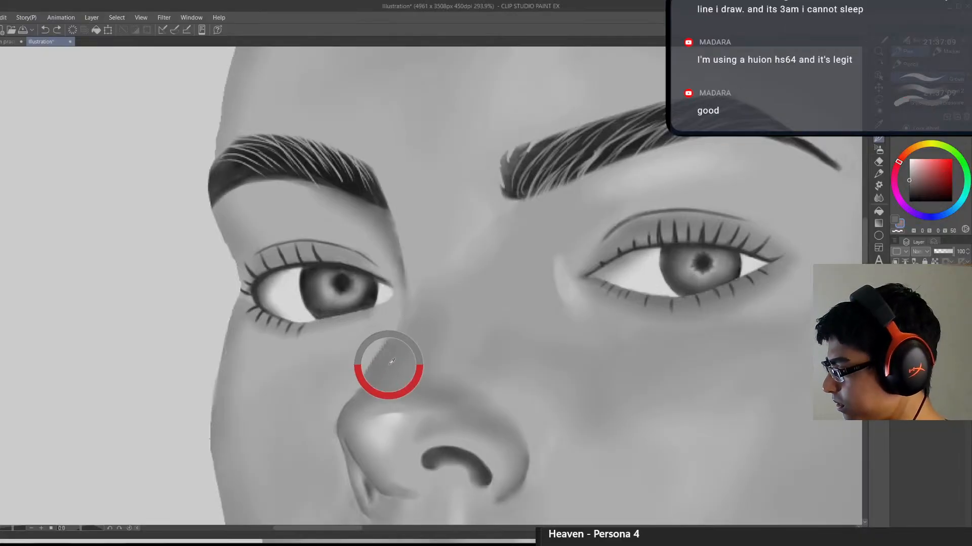
alt+click(368, 365)
alt+click(386, 368)
alt+click(368, 366)
alt+click(383, 368)
alt+click(369, 365)
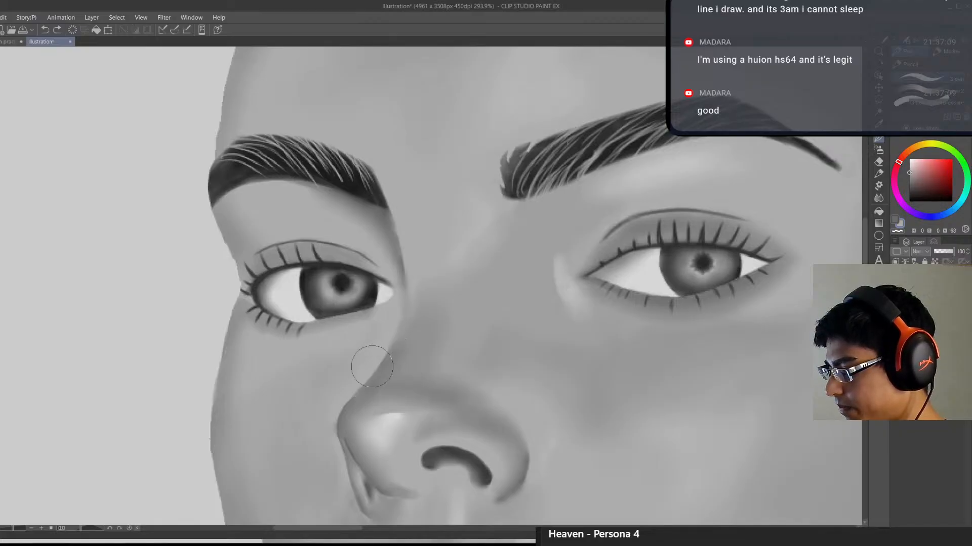
Step: Examine the photo's nose bridge closely and sample the grey along its edge beside the far eye
click(947, 169)
drag(689, 376, 334, 427)
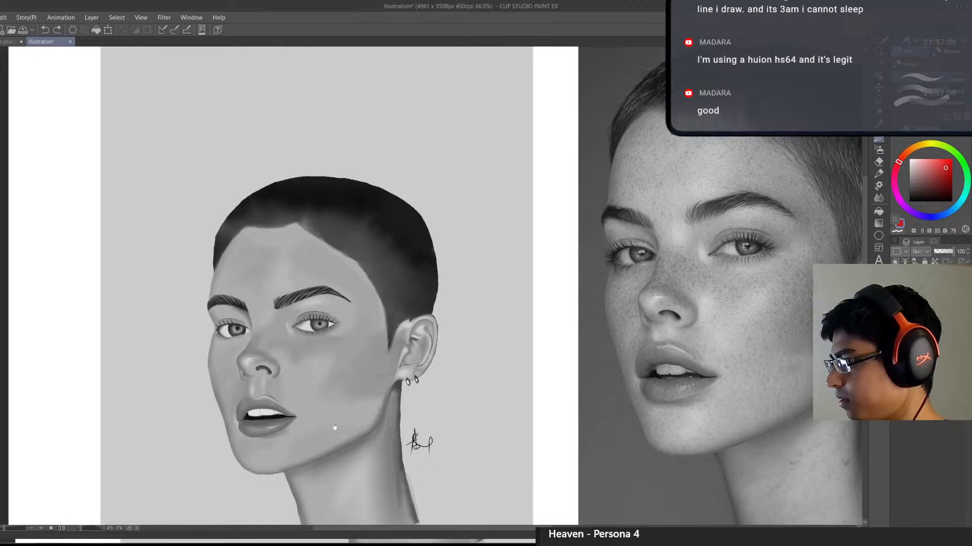
drag(668, 399, 399, 459)
drag(414, 339, 440, 333)
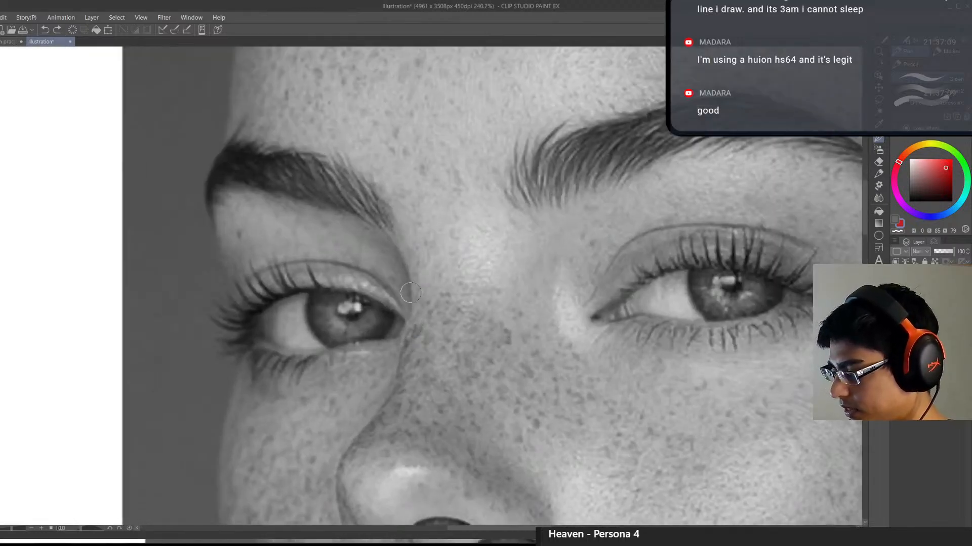
alt+click(405, 357)
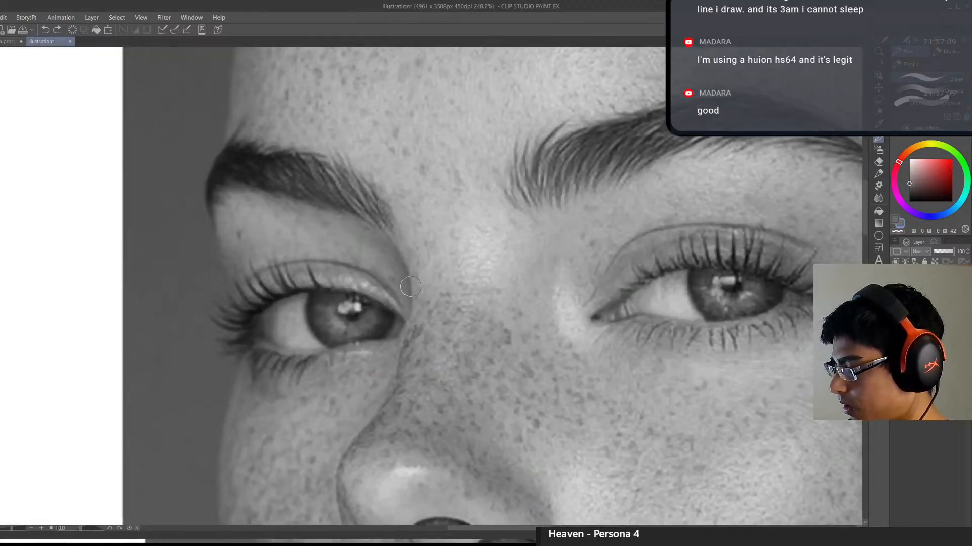
scroll(404, 252, down, 1)
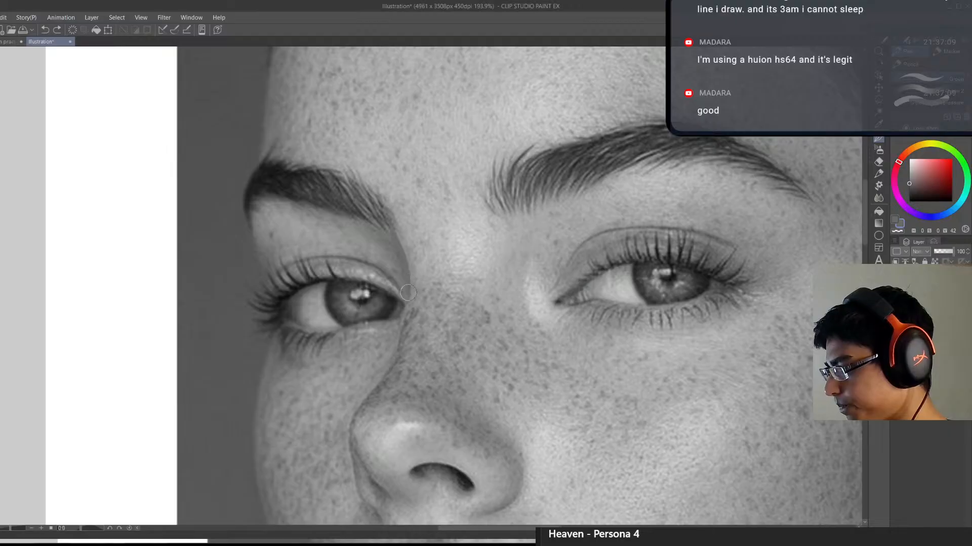
Step: Try marking the brow-to-nose contour in red on the photo and the painting, and undo the strokes
click(947, 169)
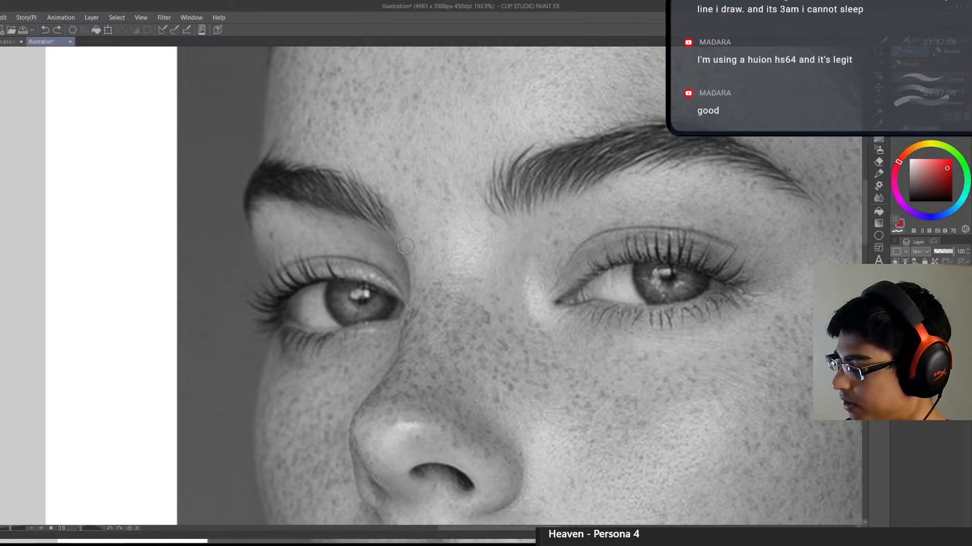
drag(390, 226, 407, 306)
key(ctrl+z)
drag(390, 229, 412, 308)
key(ctrl+z)
mouse_move(393, 230)
mouse_down()
mouse_move(409, 286)
mouse_move(678, 244)
mouse_up()
key(ctrl+z)
scroll(419, 257, down, 3)
scroll(481, 253, up, 1)
drag(88, 343, 98, 392)
key(ctrl+z)
Step: Adjust the painted nose bridge beside the far eye with a few strokes of a large blending tool
drag(688, 353, 381, 427)
scroll(405, 355, up, 3)
scroll(405, 354, down, 4)
drag(387, 375, 643, 345)
scroll(643, 345, up, 2)
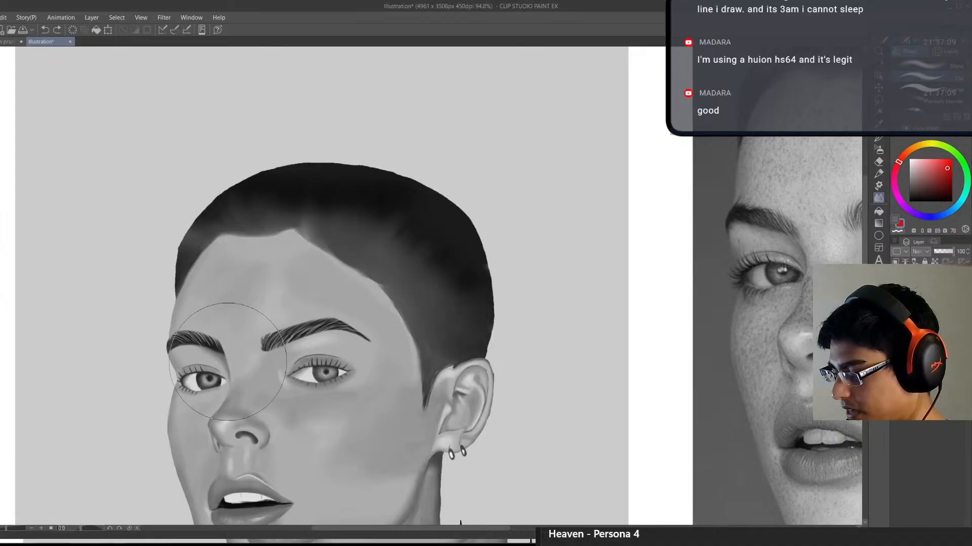
mouse_move(242, 306)
mouse_down()
mouse_move(251, 358)
mouse_move(244, 322)
mouse_up()
drag(230, 363, 232, 377)
scroll(370, 393, down, 2)
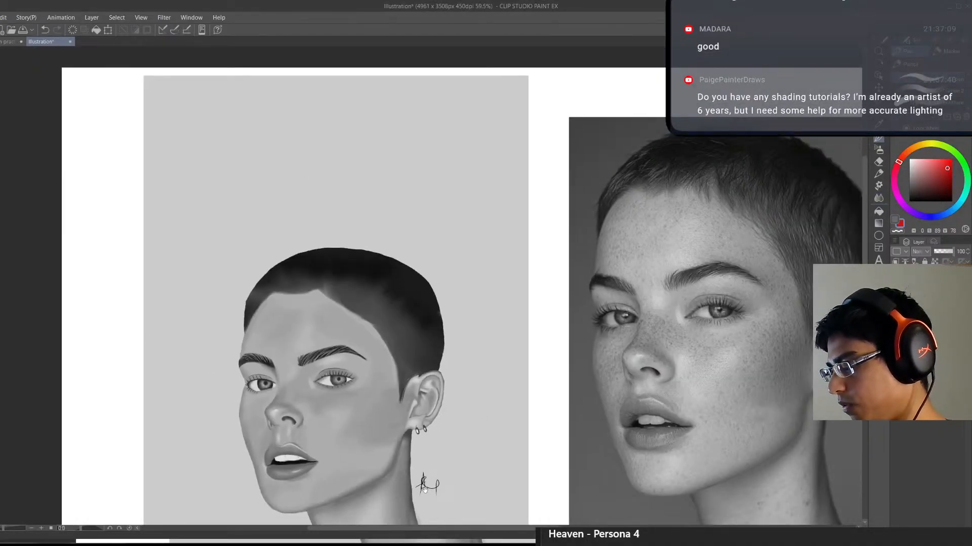
Step: Try tracing the photo's nose contour below the far inner eye in red several times, and undo the strokes
drag(787, 353, 609, 398)
scroll(461, 418, up, 5)
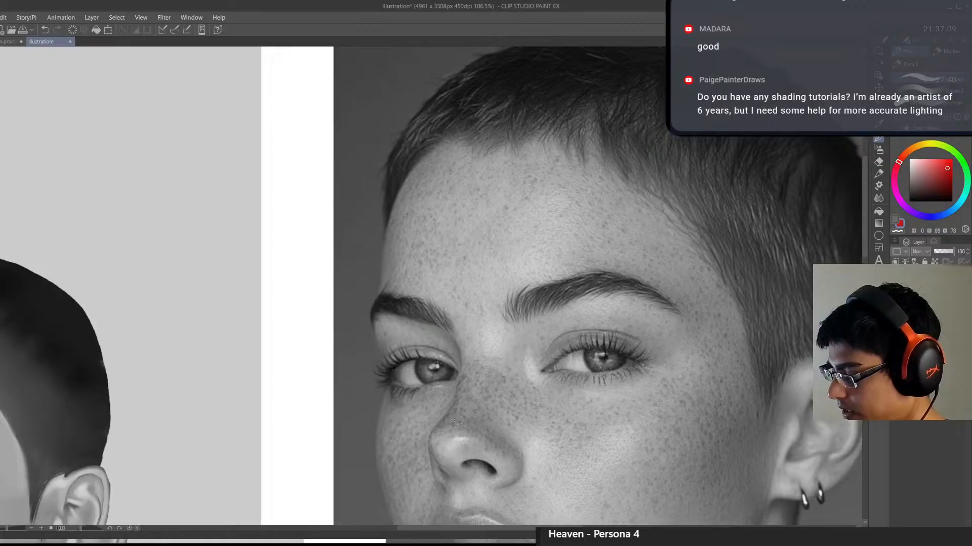
mouse_move(457, 358)
mouse_down()
mouse_move(459, 402)
mouse_move(433, 417)
mouse_move(444, 425)
mouse_move(459, 404)
mouse_move(428, 457)
mouse_up()
key(ctrl+z)
scroll(463, 361, up, 2)
key(ctrl+z)
key(ctrl+z)
key(ctrl+z)
key(ctrl+z)
key(ctrl+z)
key(ctrl+z)
mouse_move(457, 409)
mouse_down()
mouse_move(434, 455)
mouse_move(459, 413)
mouse_move(422, 454)
mouse_move(432, 437)
mouse_move(446, 444)
mouse_move(433, 439)
mouse_move(444, 438)
mouse_move(453, 323)
mouse_move(434, 327)
mouse_up()
key(ctrl+z)
key(ctrl+z)
key(ctrl+z)
key(ctrl+z)
key(ctrl+z)
key(ctrl+z)
scroll(439, 314, down, 6)
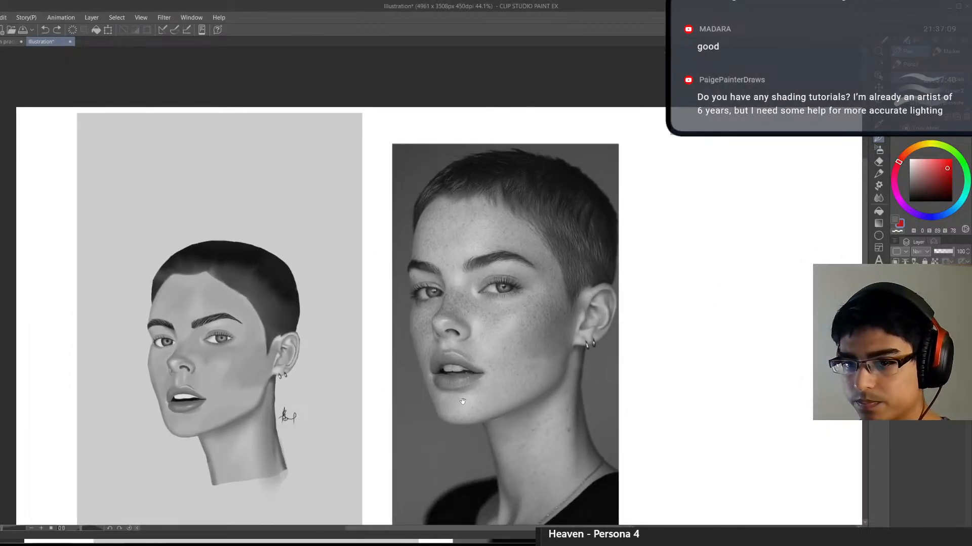
Step: Sample the cheek beside the nose alternately in the photo and the painting to compare their greys
drag(495, 468, 534, 412)
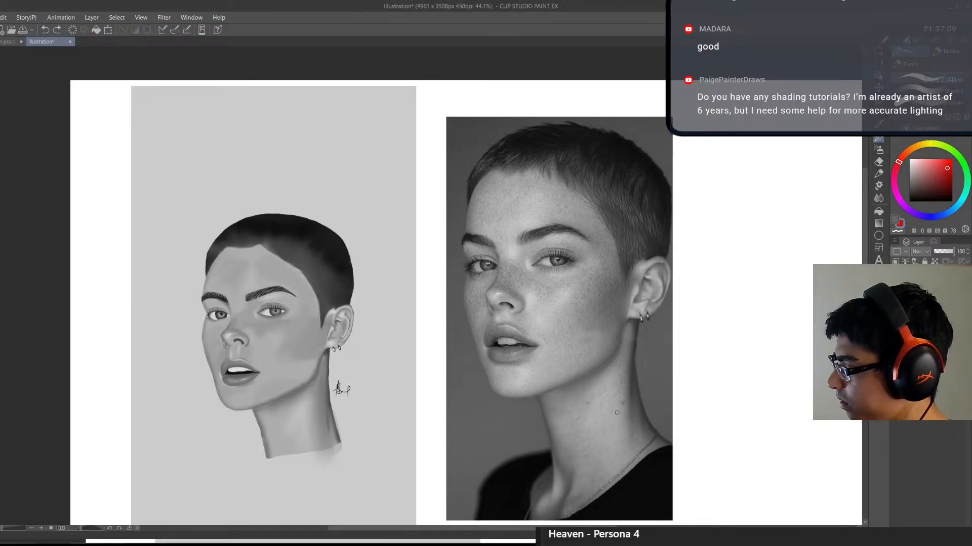
click(895, 220)
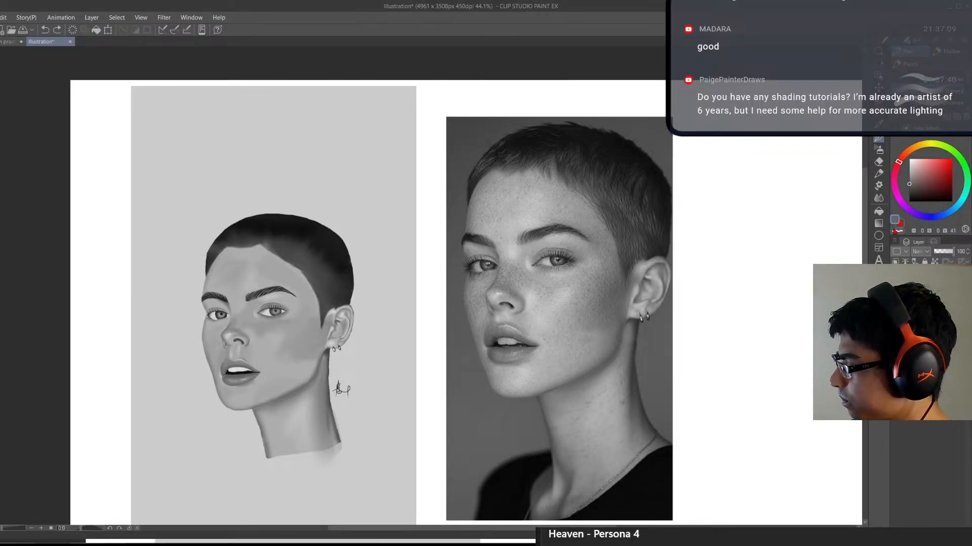
drag(638, 376, 671, 386)
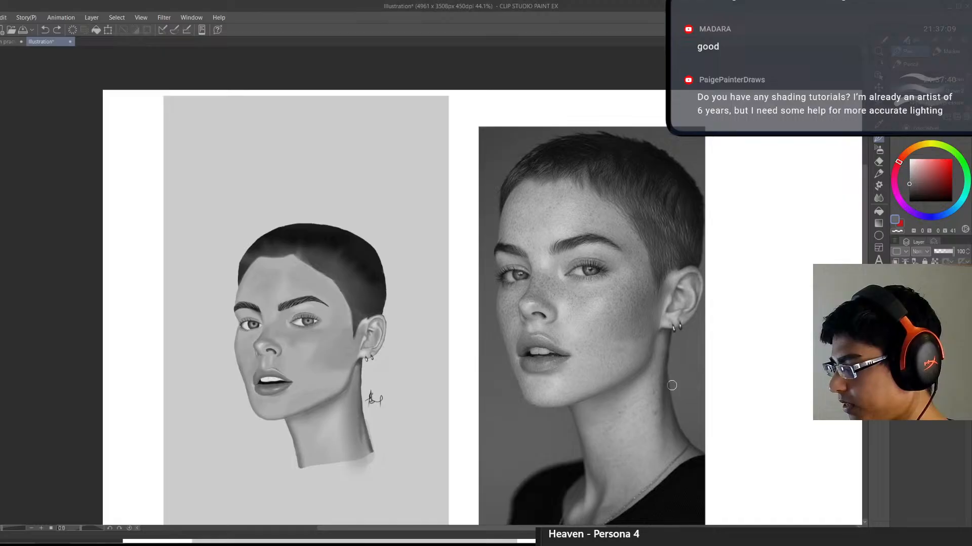
alt+click(569, 330)
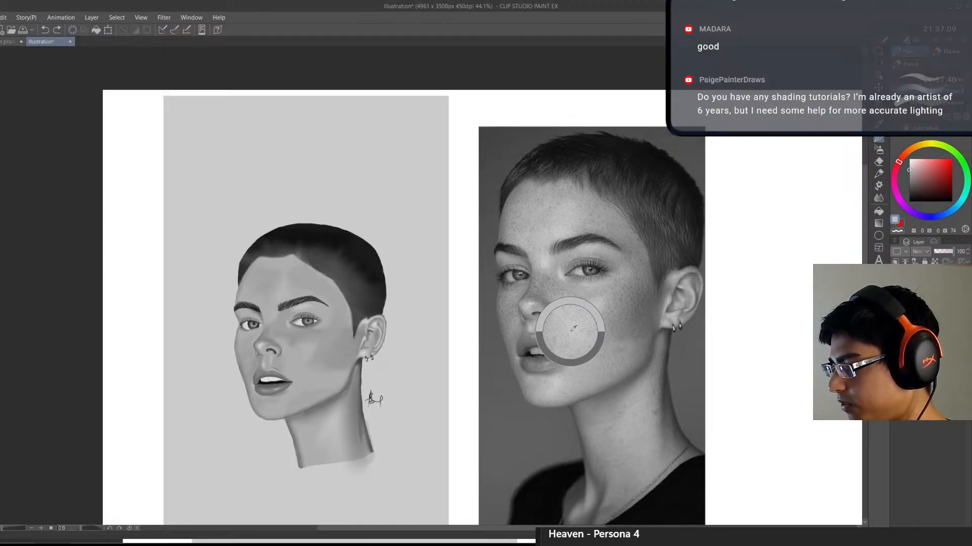
alt+click(293, 365)
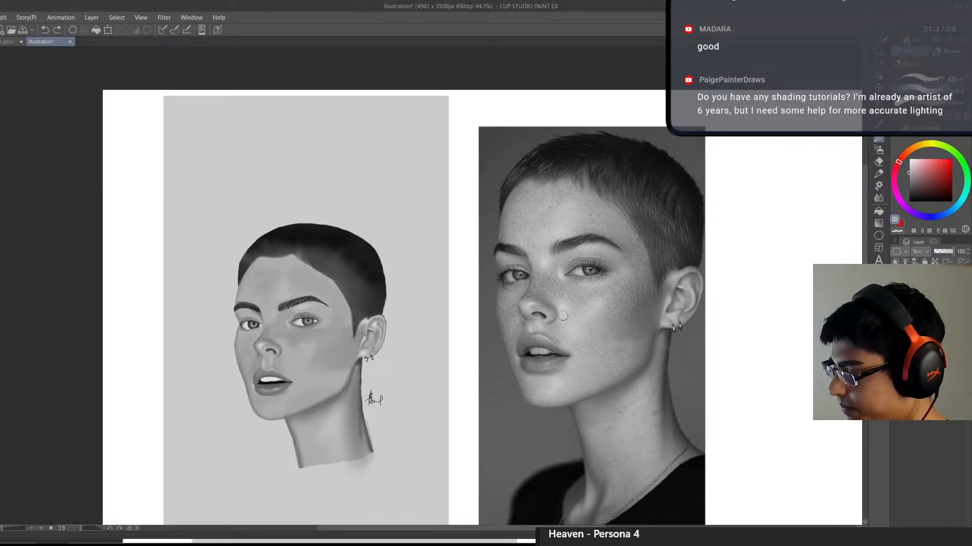
alt+click(577, 326)
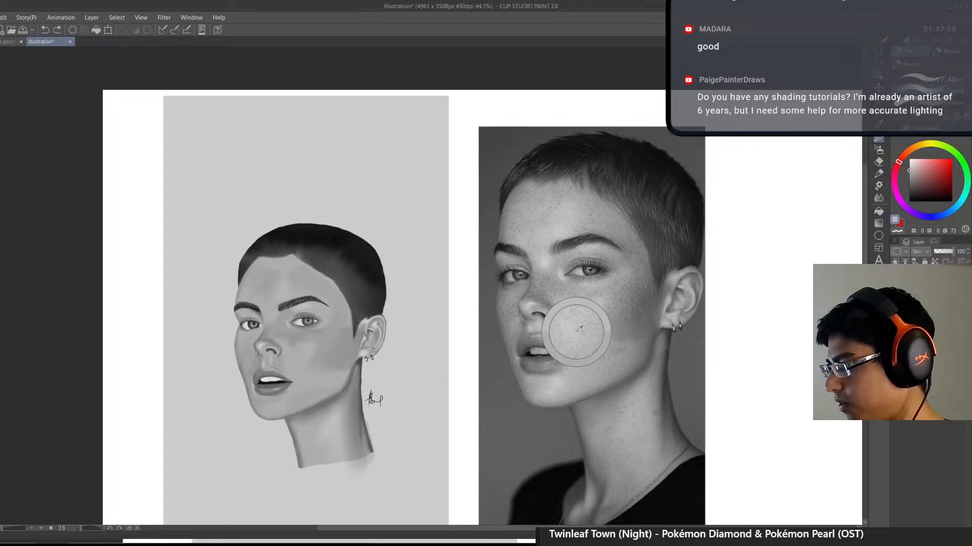
alt+click(292, 362)
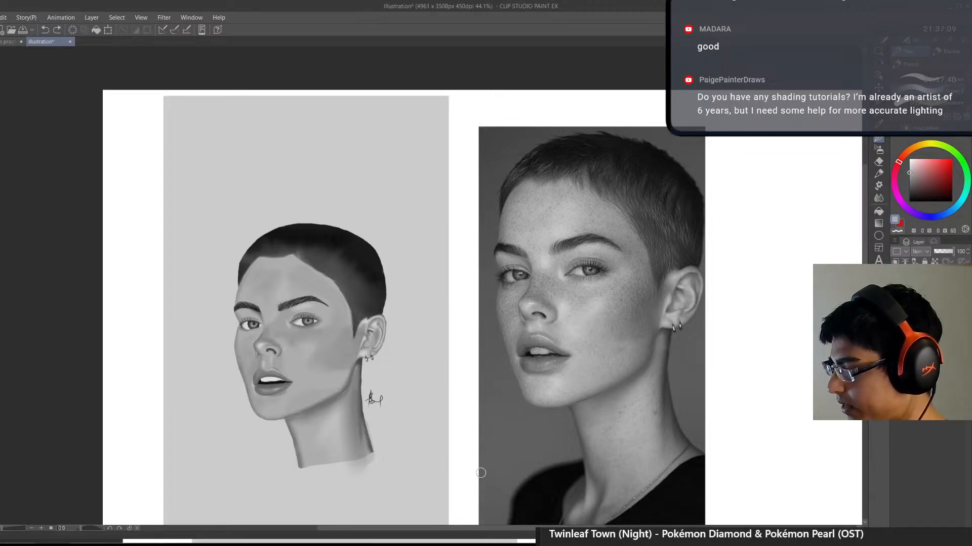
drag(481, 482, 494, 488)
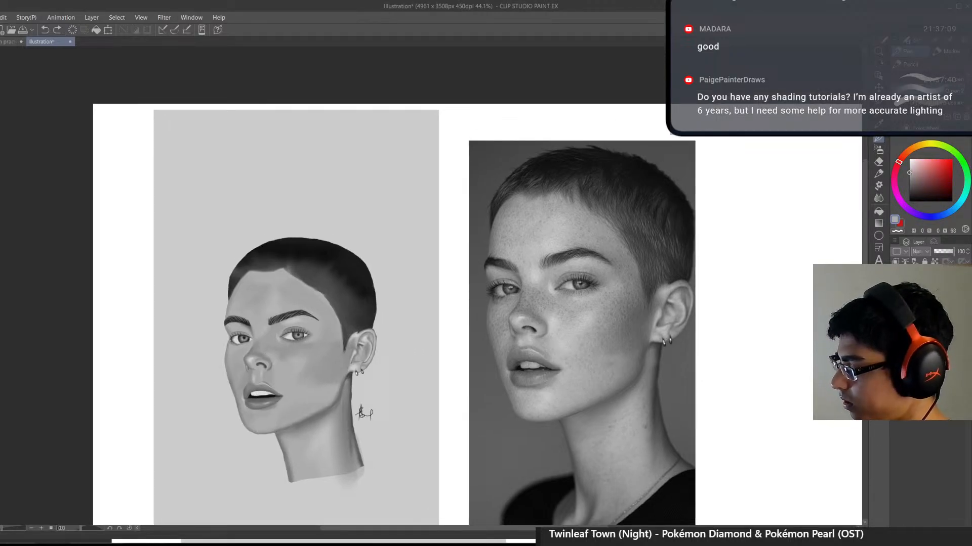
Step: Set the overpaint layer's blend mode to Multiply and choose a dark grey
mouse_move(283, 231)
mouse_down()
mouse_move(223, 271)
mouse_move(338, 220)
mouse_move(231, 450)
mouse_up()
key(ctrl+z)
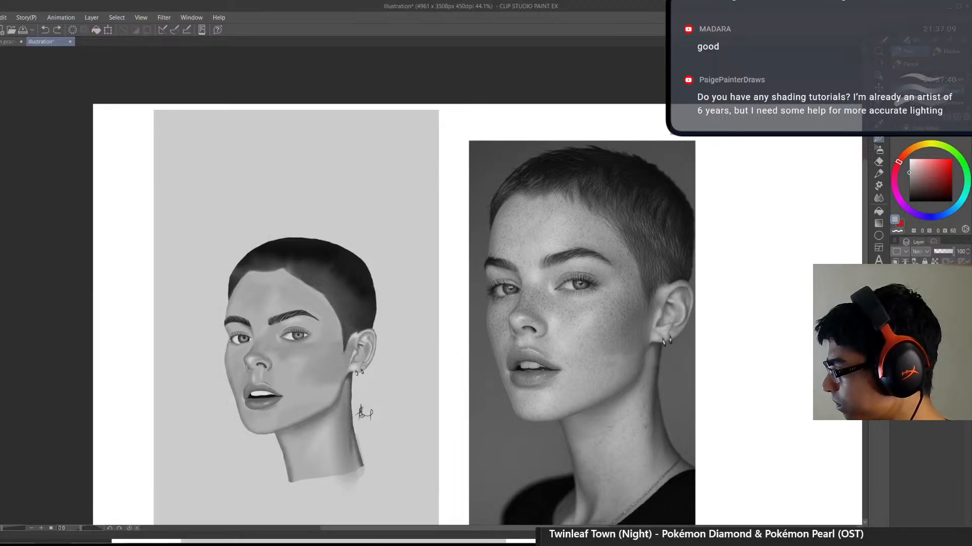
click(919, 279)
drag(910, 178, 910, 186)
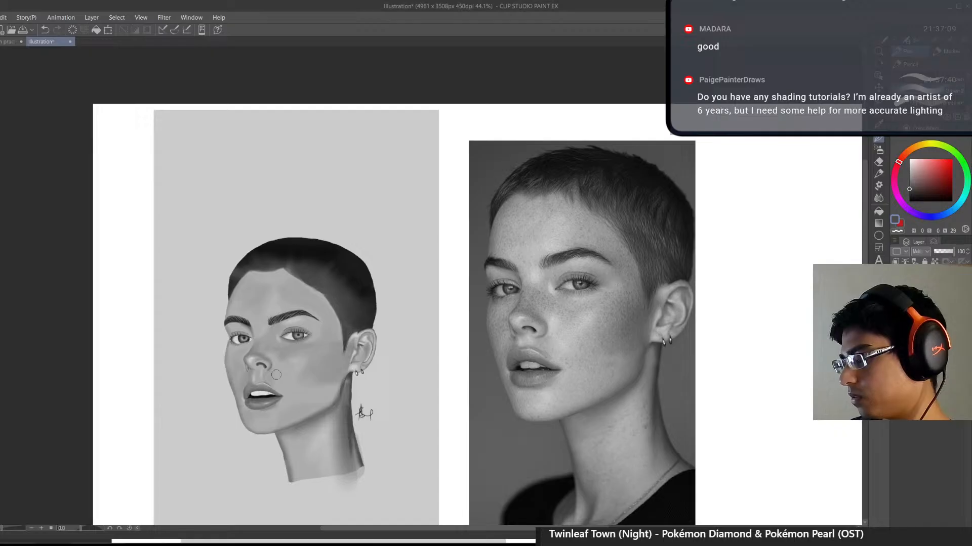
Step: Airbrush soft dark shading along the far side of the painted face and over the neck
key(b)
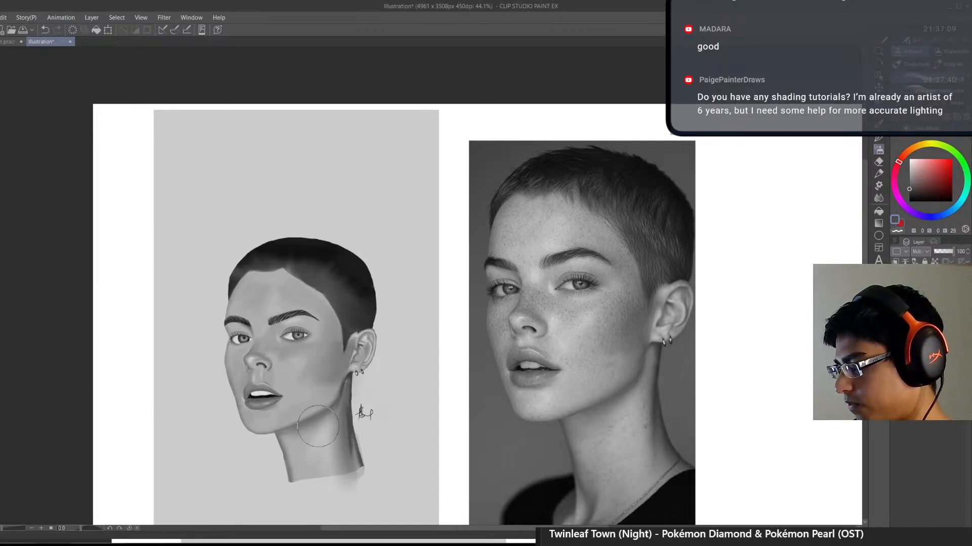
key(bracketleft)
key(bracketleft)
key(bracketleft)
key(bracketleft)
key(bracketleft)
mouse_move(230, 302)
mouse_down()
mouse_move(226, 331)
mouse_move(230, 364)
mouse_move(255, 445)
mouse_move(282, 433)
mouse_up()
scroll(284, 405, down, 4)
scroll(284, 410, up, 2)
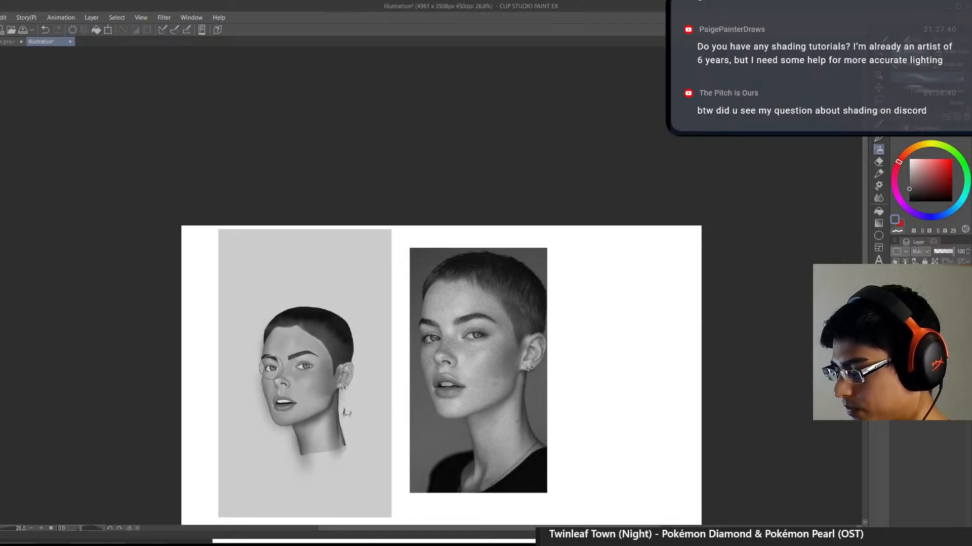
Step: Hide the shading layer and sample the whites of the eyes in the painting and the photo to compare them
scroll(268, 367, up, 5)
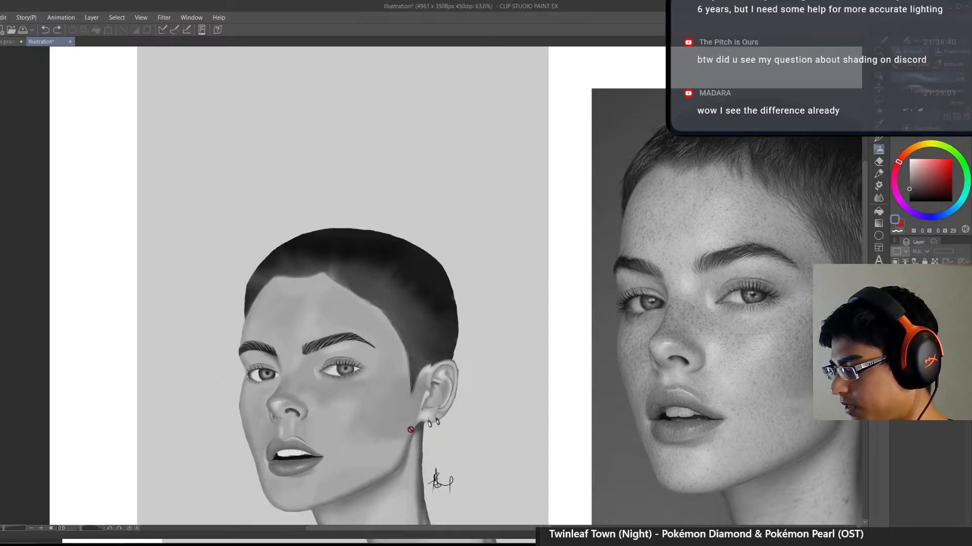
scroll(336, 382, up, 4)
alt+click(360, 354)
key(ctrl+0)
scroll(531, 350, up, 8)
alt+click(513, 374)
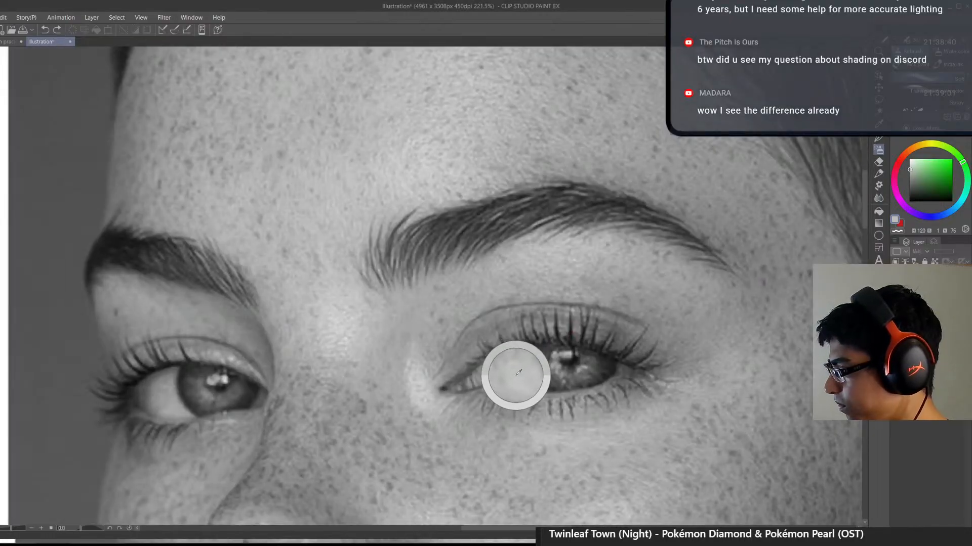
Step: Show the shading layer, choose a darker grey and airbrush over the whites of the eyes, the teeth and the area beside the nose
scroll(520, 381, down, 8)
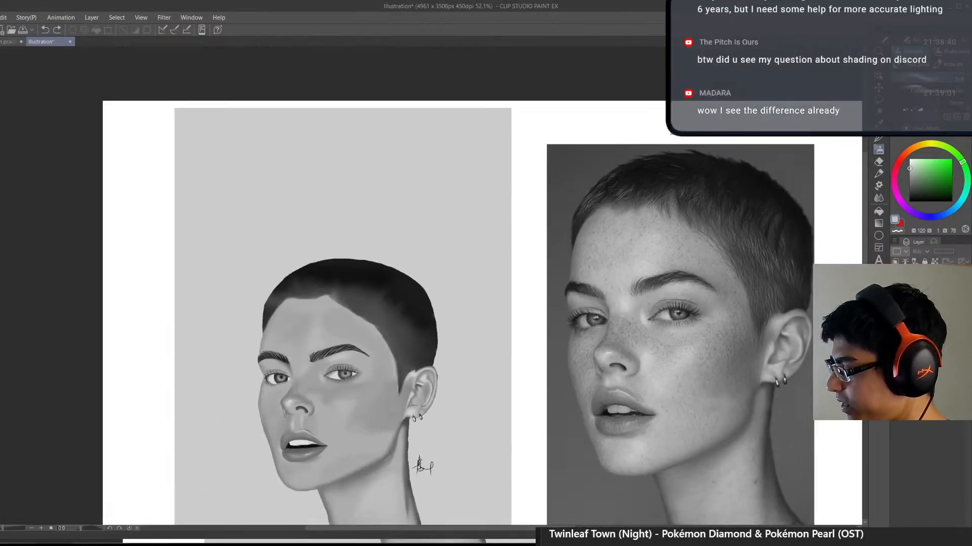
click(913, 178)
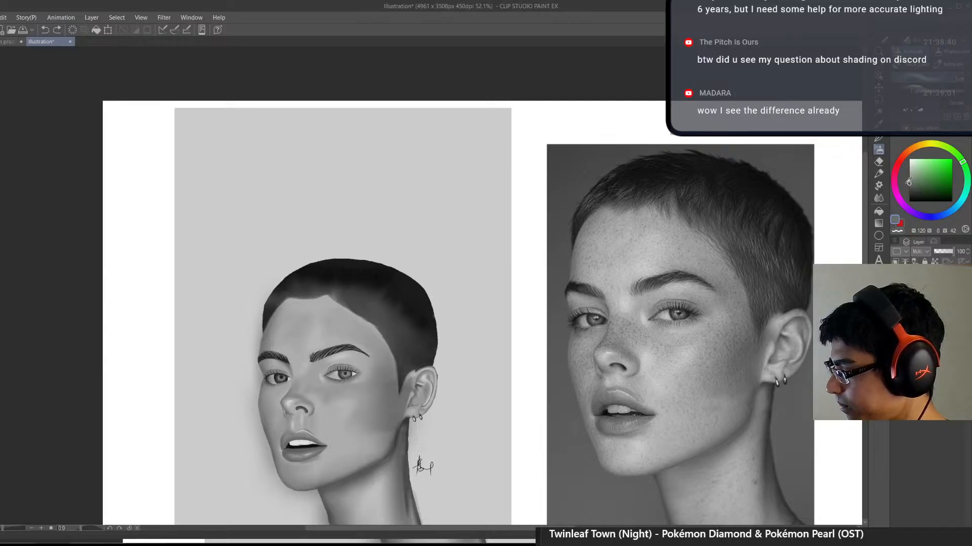
click(909, 191)
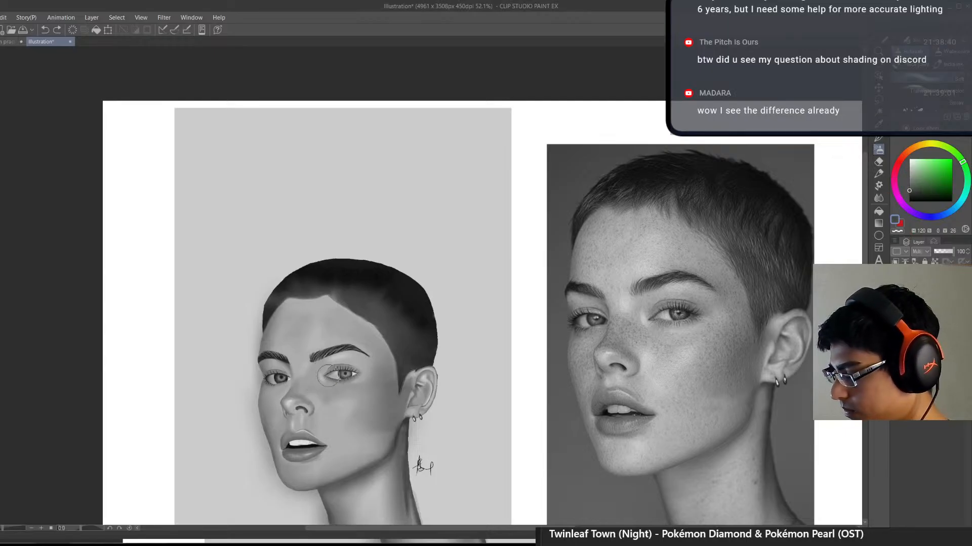
mouse_move(325, 371)
mouse_down()
mouse_move(340, 386)
mouse_move(327, 368)
mouse_move(345, 382)
mouse_move(332, 379)
mouse_move(363, 367)
mouse_move(338, 373)
mouse_up()
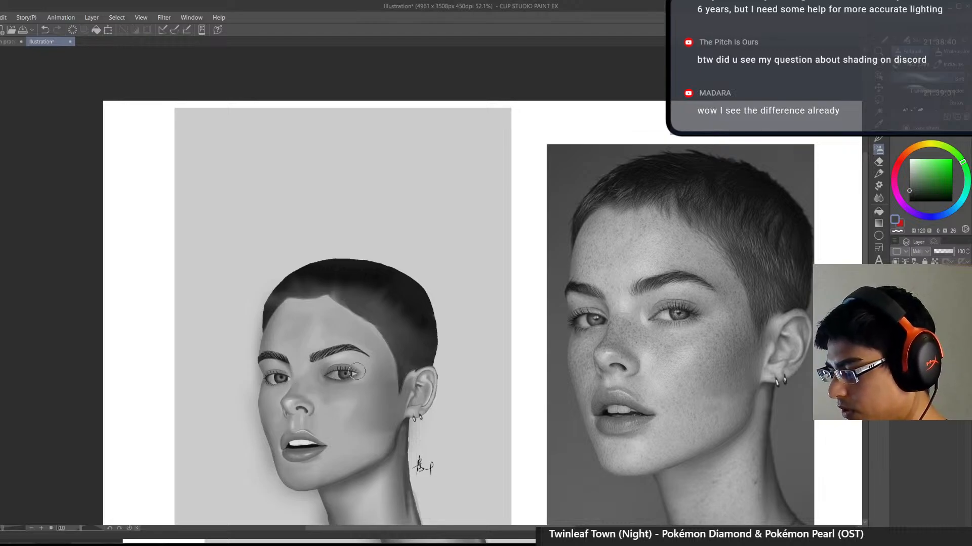
drag(288, 443, 333, 437)
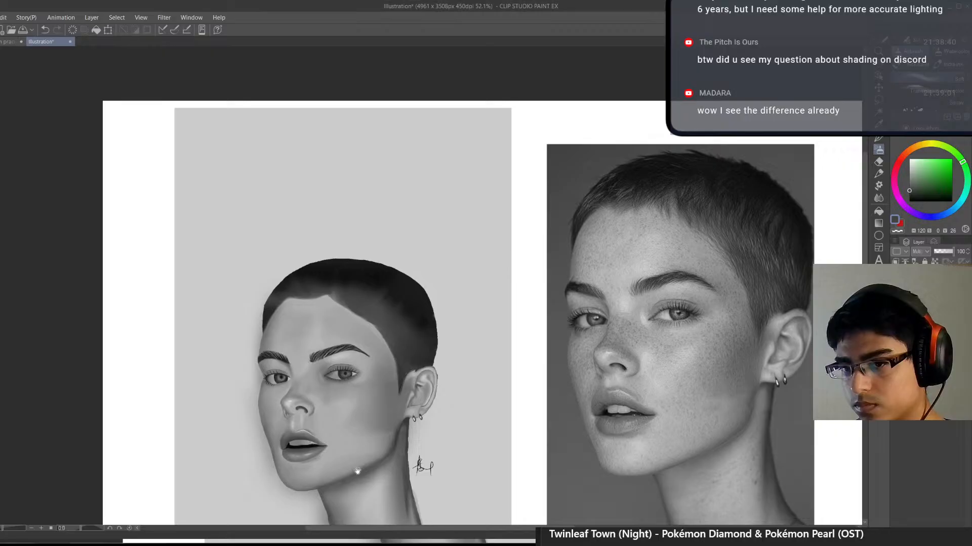
drag(357, 468, 358, 460)
key(bracketleft)
mouse_move(289, 417)
mouse_down()
mouse_move(320, 483)
mouse_move(321, 448)
mouse_move(279, 425)
mouse_up()
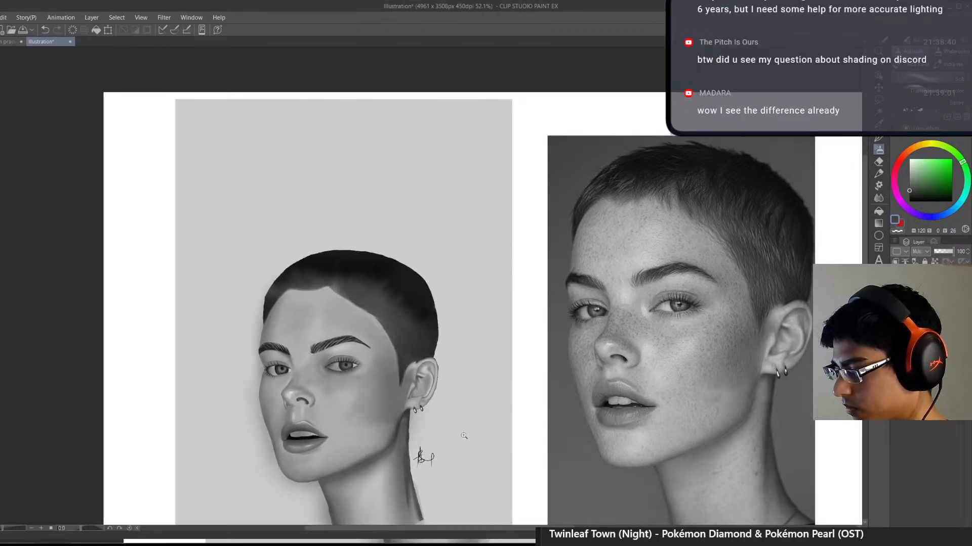
Step: Sample a light grey from the face in the reference photo and brush it beside and below the painted nose
drag(464, 436, 487, 496)
drag(487, 496, 469, 450)
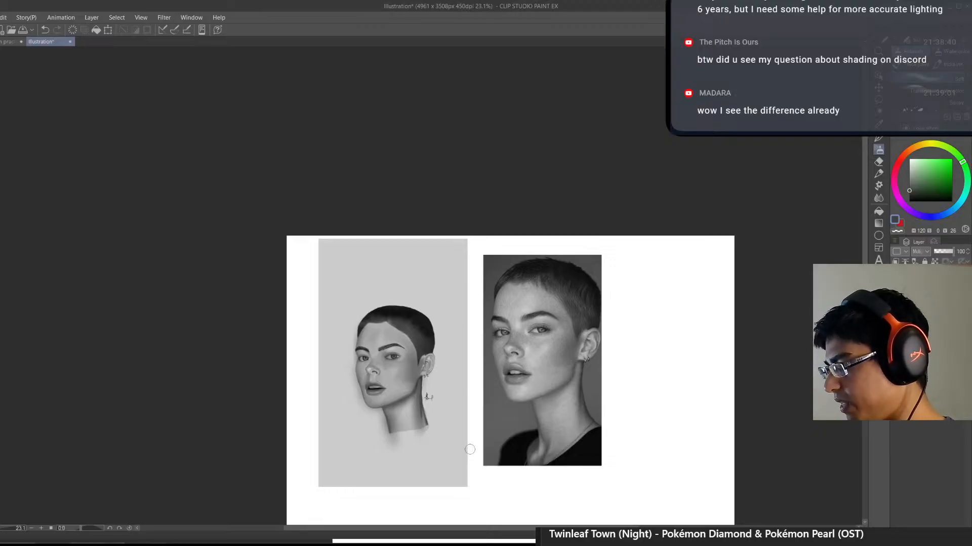
key(p)
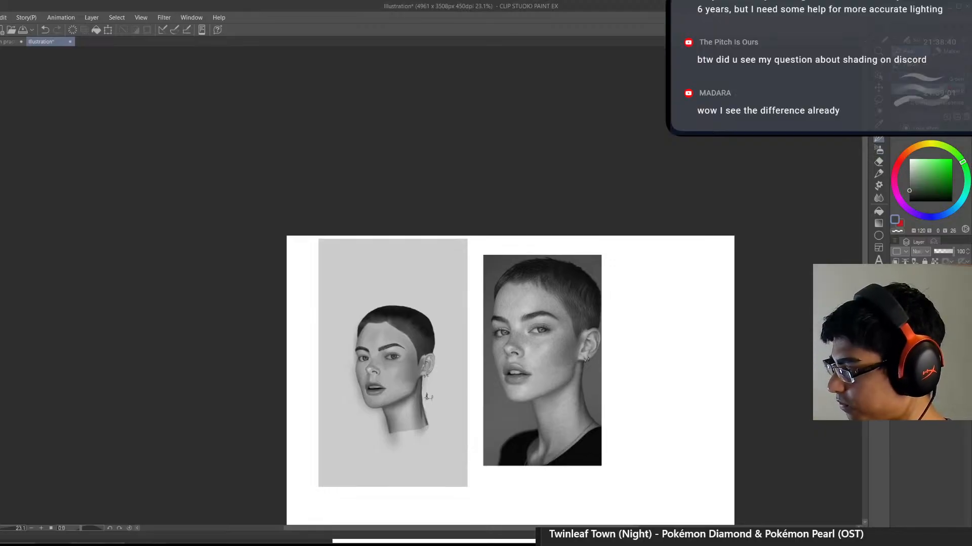
drag(383, 386, 383, 459)
alt+click(585, 350)
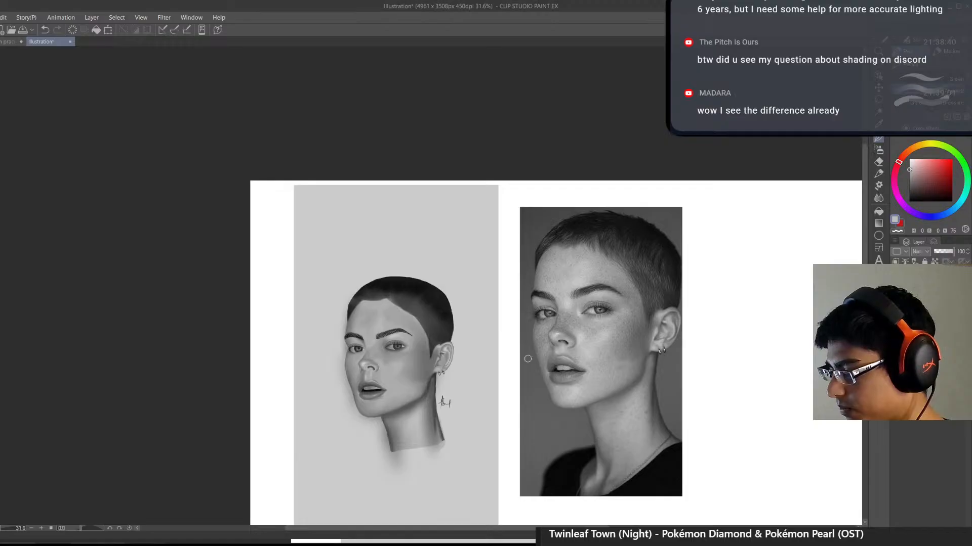
drag(378, 360, 392, 372)
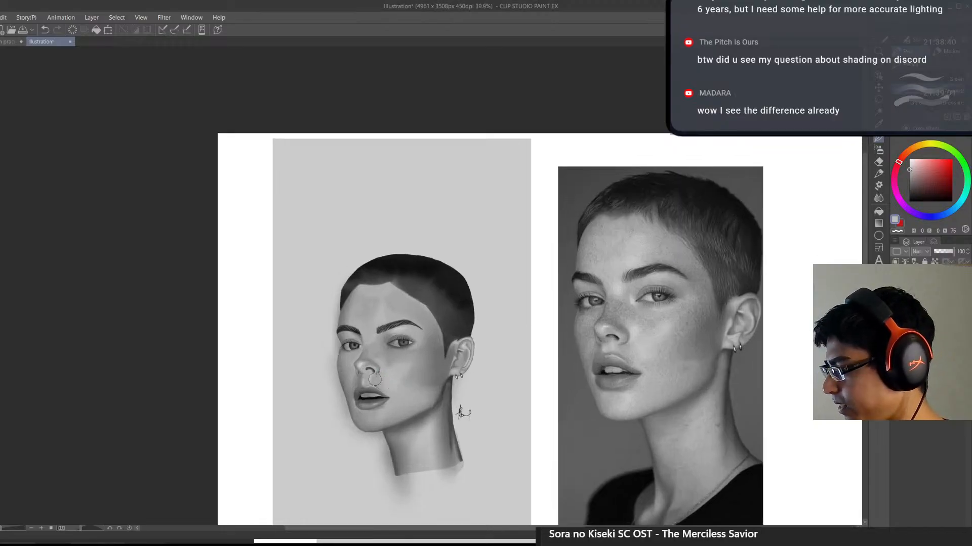
Step: Choose a darker grey and paint the shadow in the groove between the painted nose and upper lip
click(931, 303)
click(909, 186)
key(b)
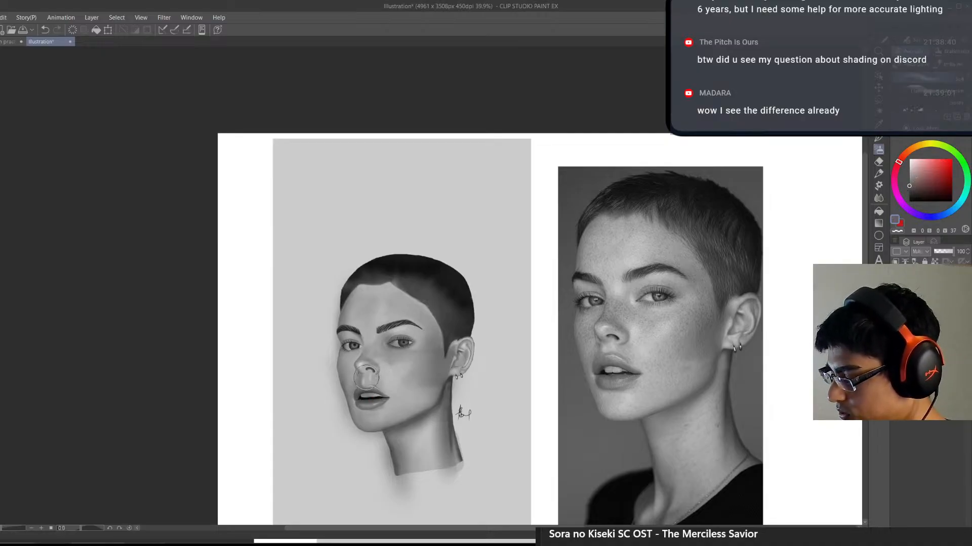
key(p)
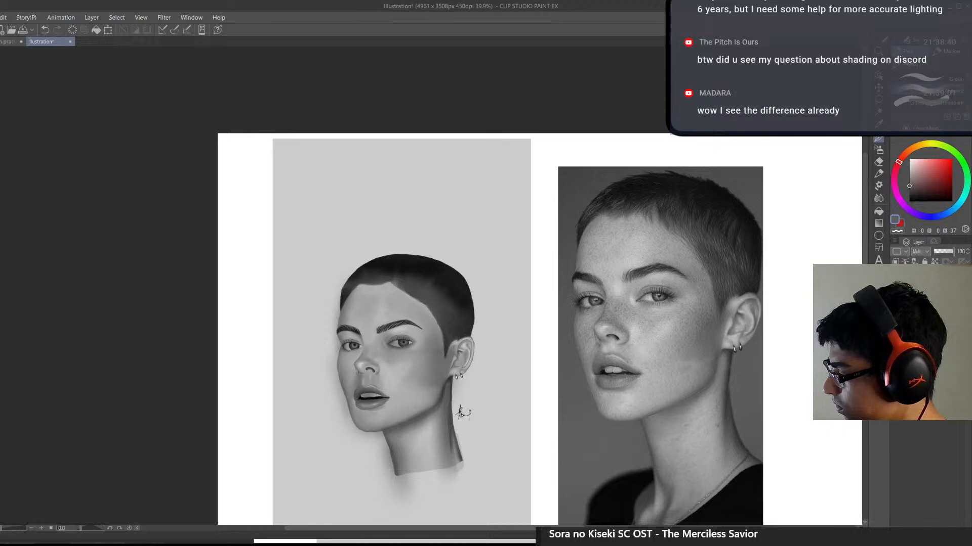
scroll(375, 395, up, 3)
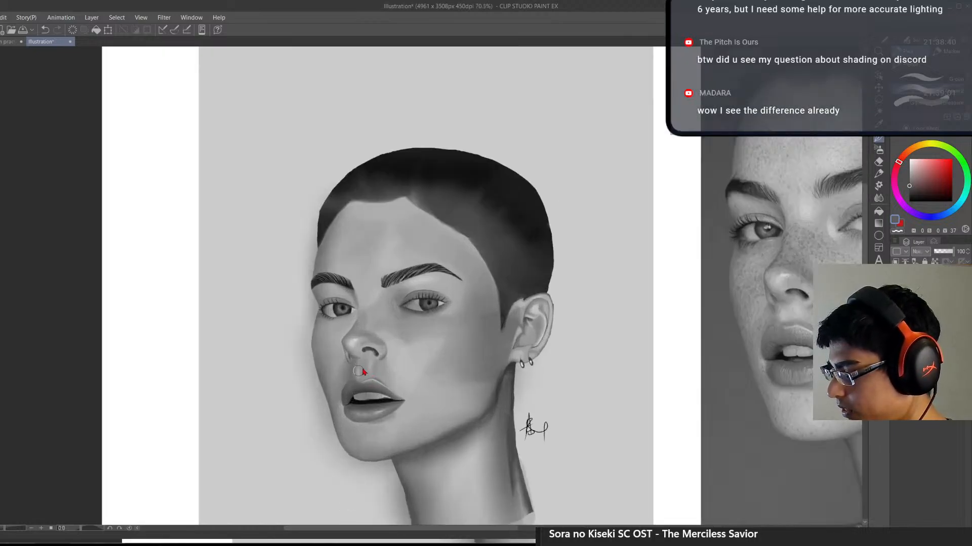
drag(358, 362, 359, 378)
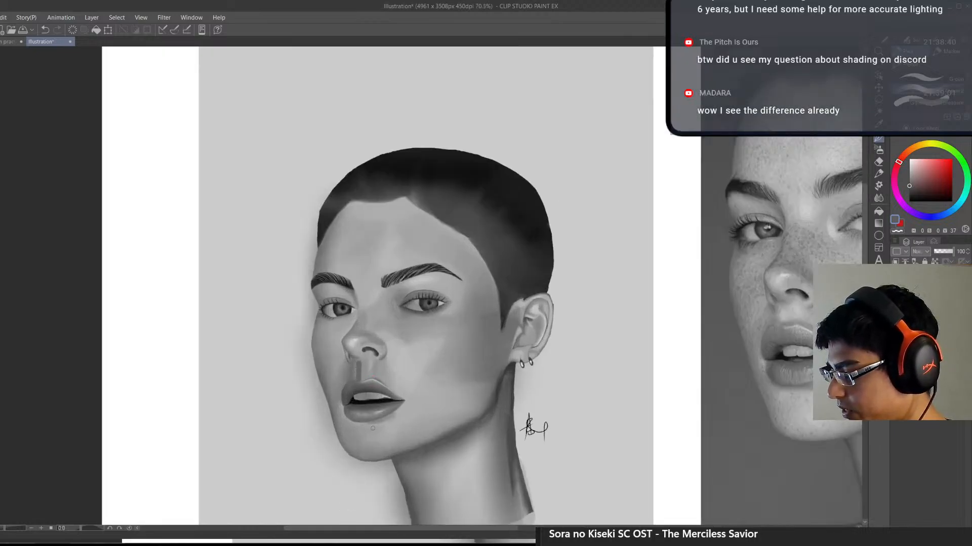
key(ctrl+z)
Step: Mark the groove above the lips on the reference photo with a trial stroke and undo it
drag(702, 407, 546, 443)
drag(628, 342, 629, 362)
key(ctrl+z)
key(ctrl+z)
scroll(601, 434, down, 3)
scroll(478, 415, up, 1)
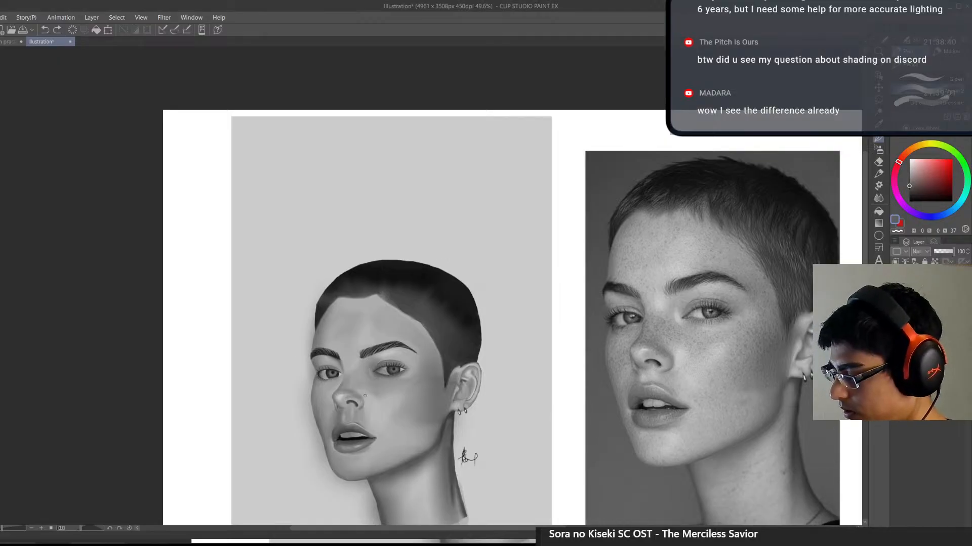
Step: Choose a deeper grey and darken the eyelid and inner corner of the painted near eye
scroll(378, 373, up, 1)
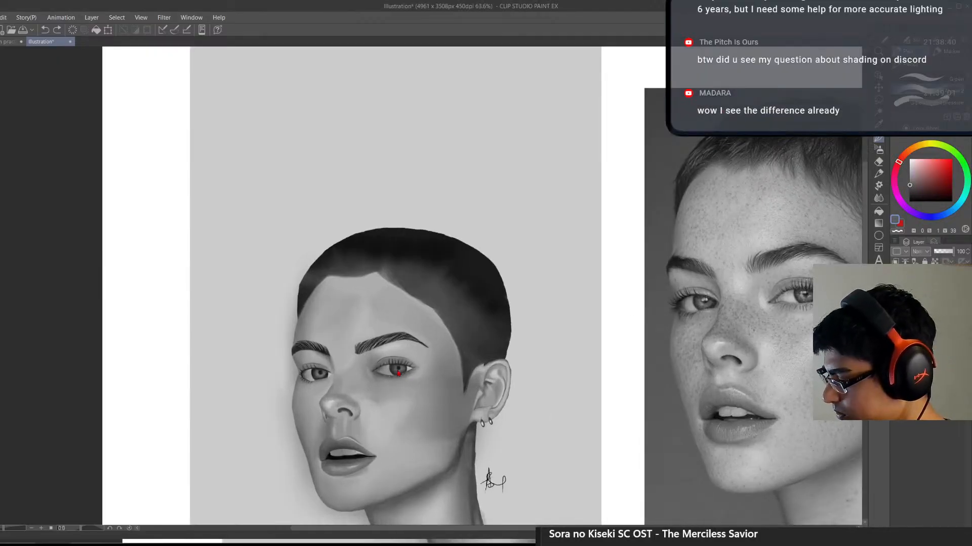
drag(382, 368, 391, 363)
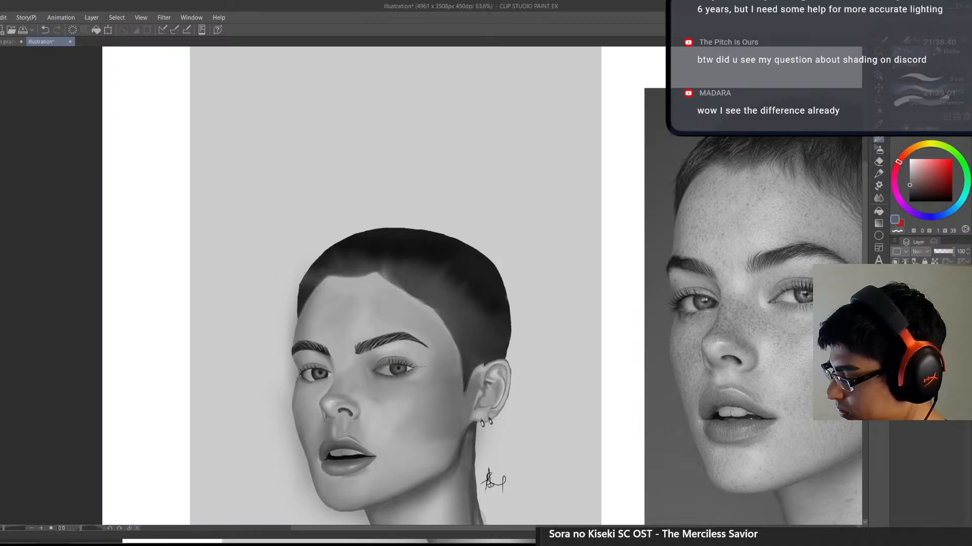
click(909, 195)
scroll(390, 363, up, 1)
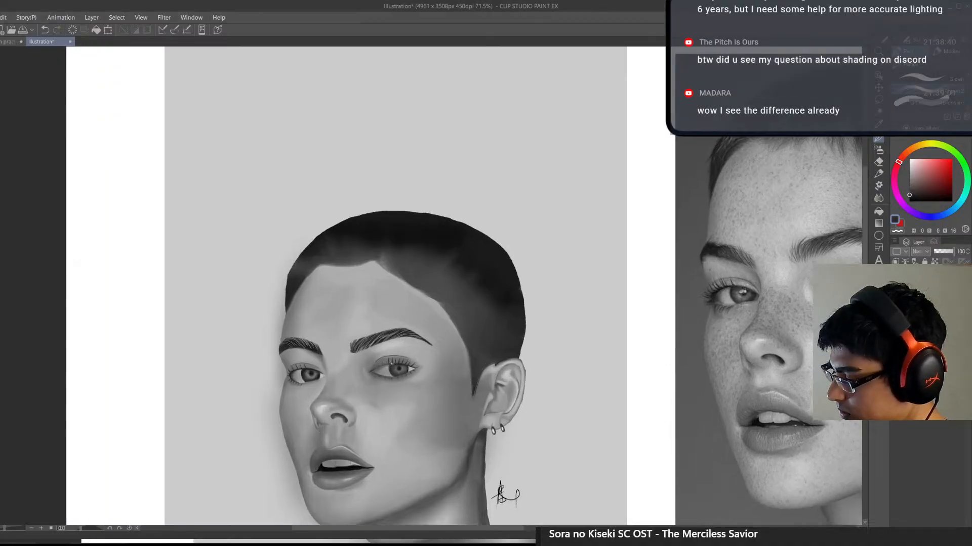
drag(374, 369, 396, 363)
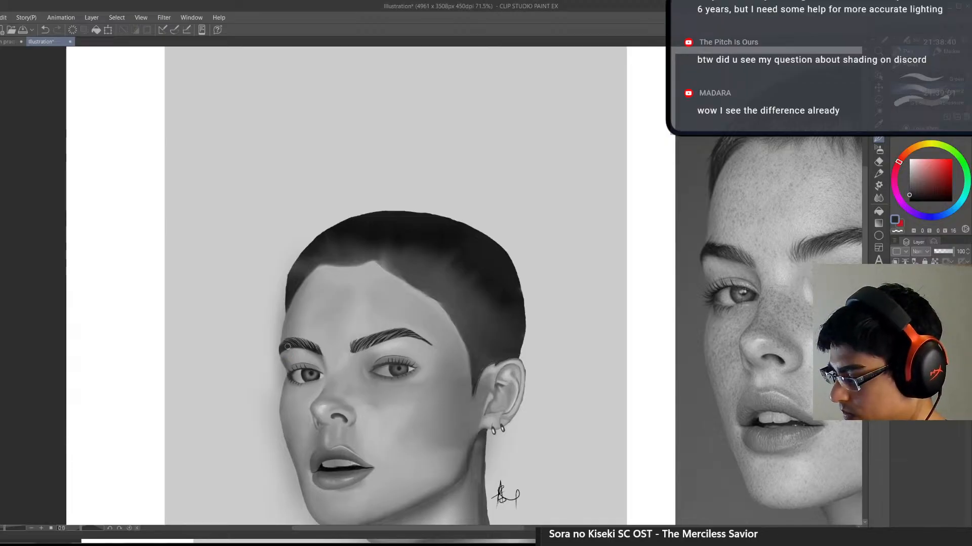
Step: View the whole canvas and toggle the shading layer off and on to compare the painting with and without it
drag(480, 305, 430, 372)
drag(504, 429, 501, 471)
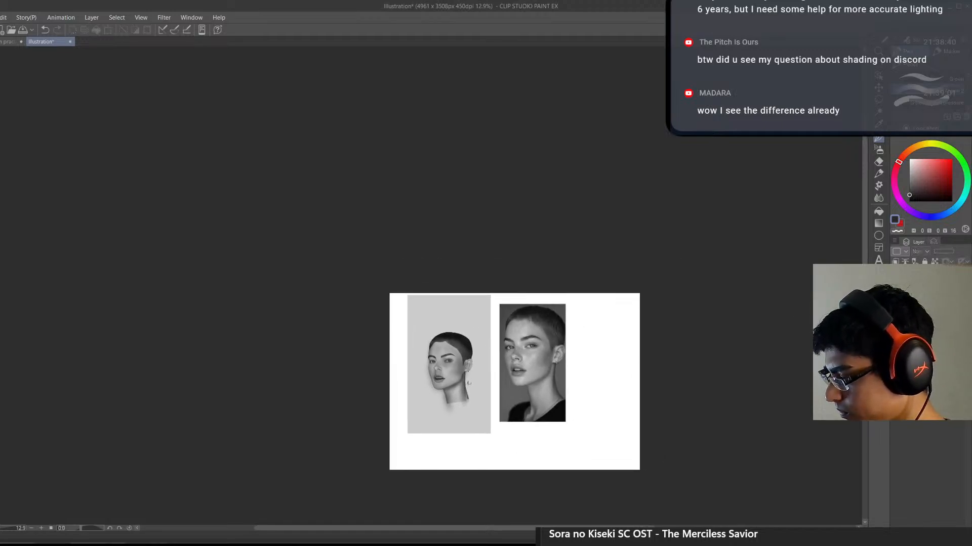
click(895, 299)
click(895, 299)
click(895, 298)
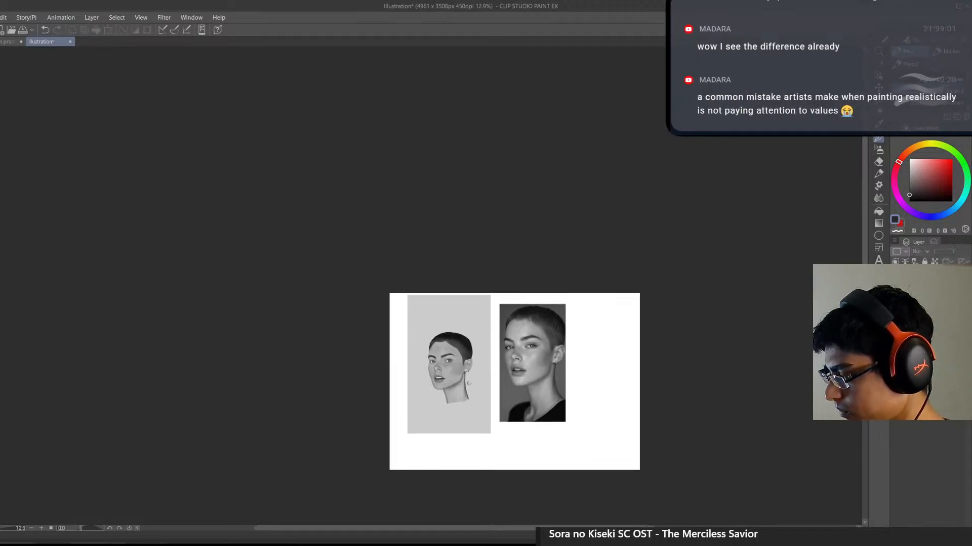
click(895, 299)
click(476, 394)
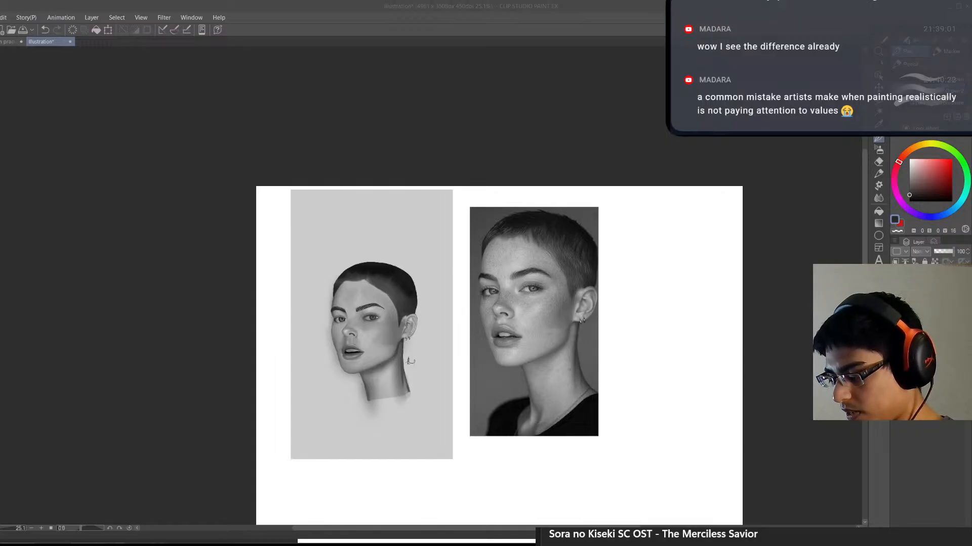
click(133, 320)
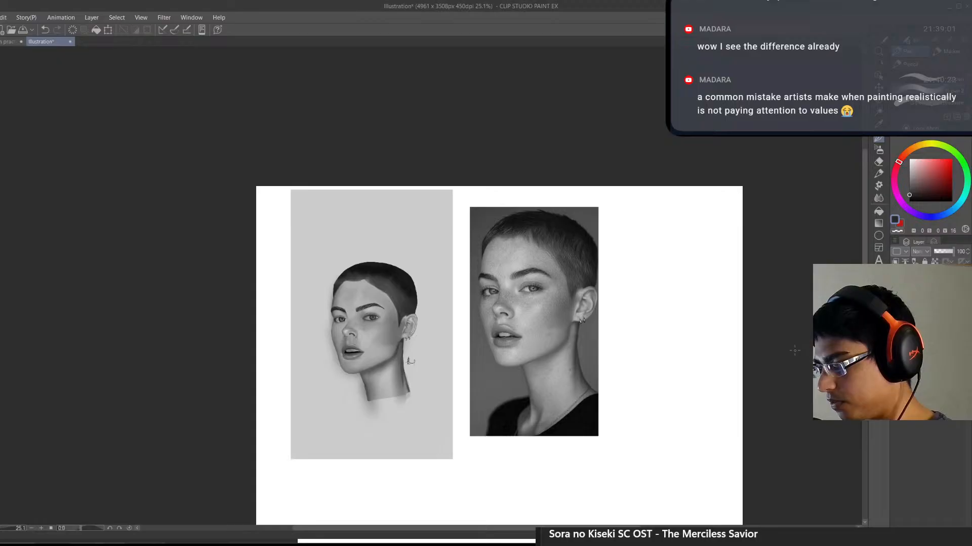
drag(692, 423, 681, 442)
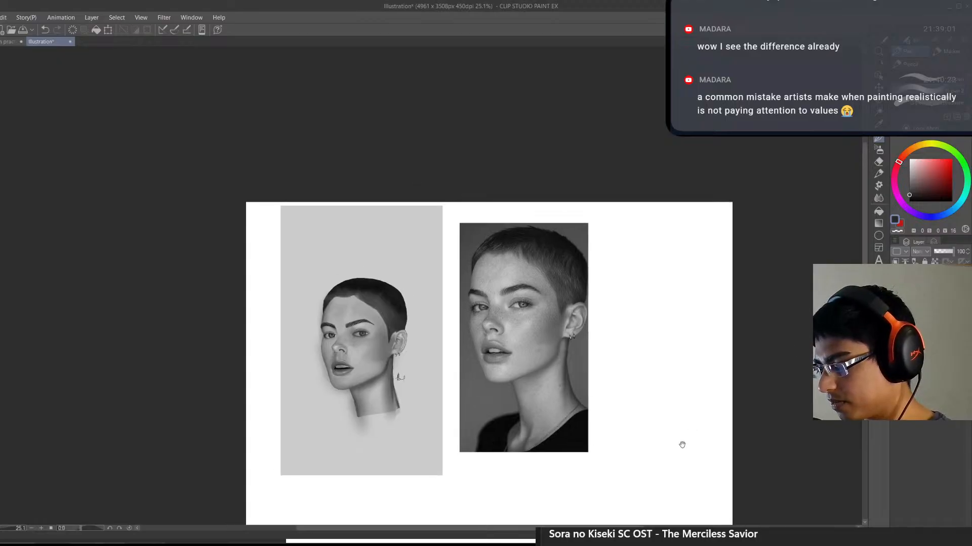
click(380, 439)
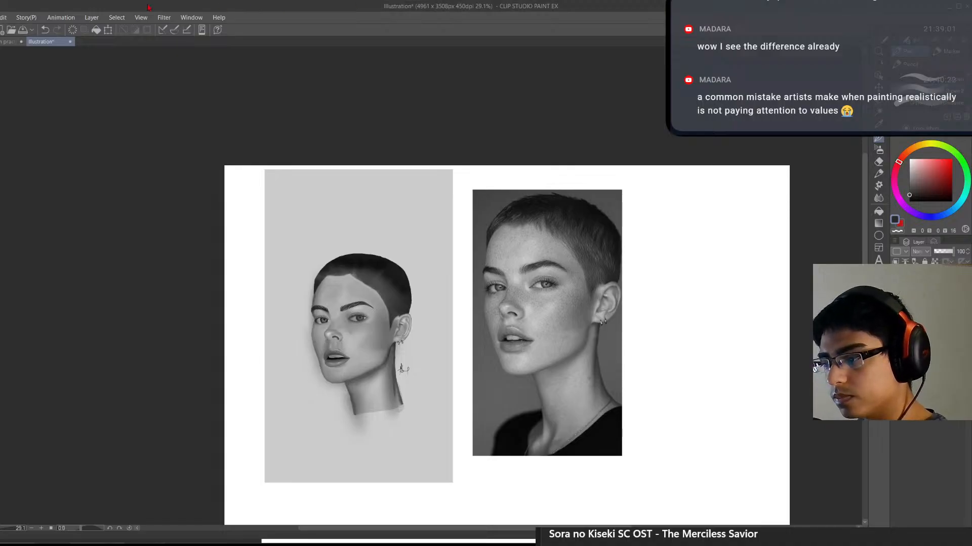
Step: Switch to the animation practice document, display its timeline and go to the drawing at frame 22
click(2, 42)
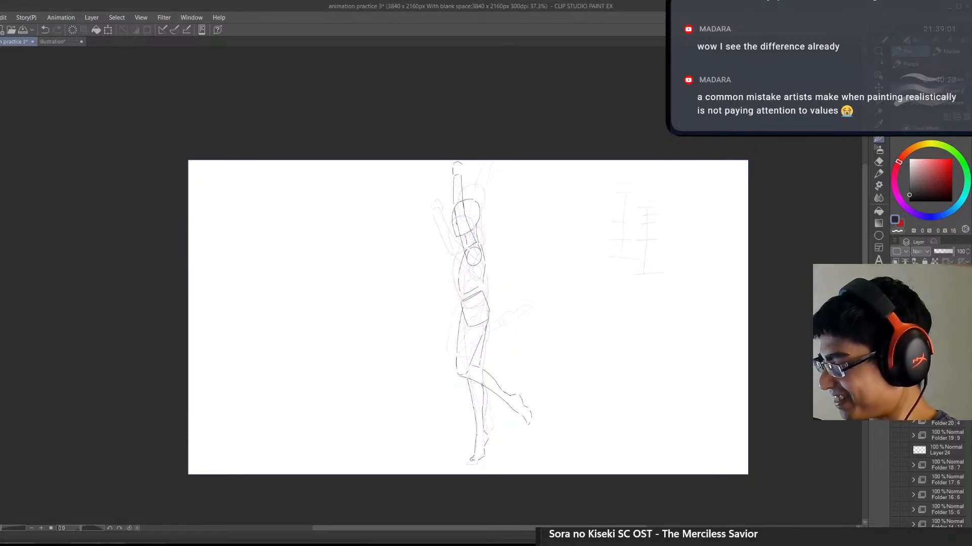
key(Tab)
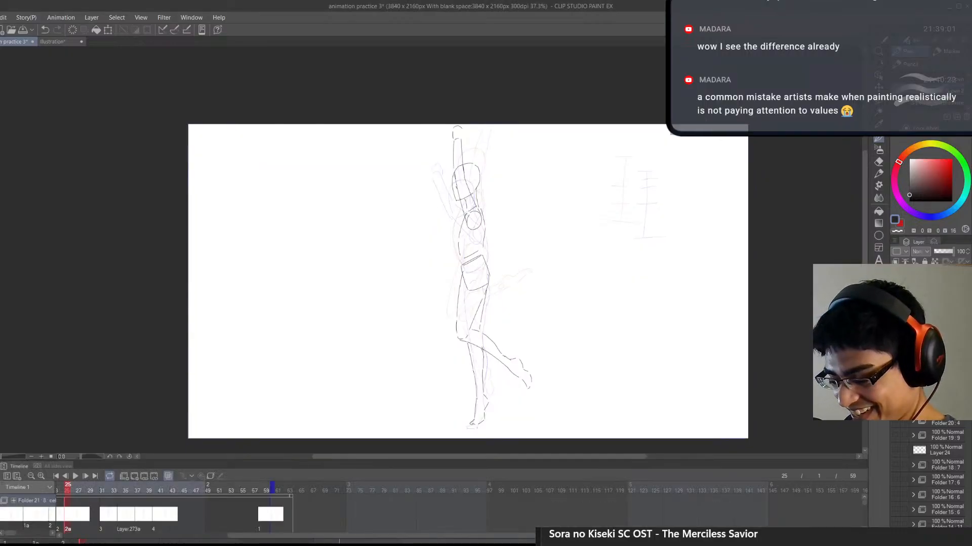
drag(223, 512, 469, 511)
click(263, 515)
key(comma)
key(period)
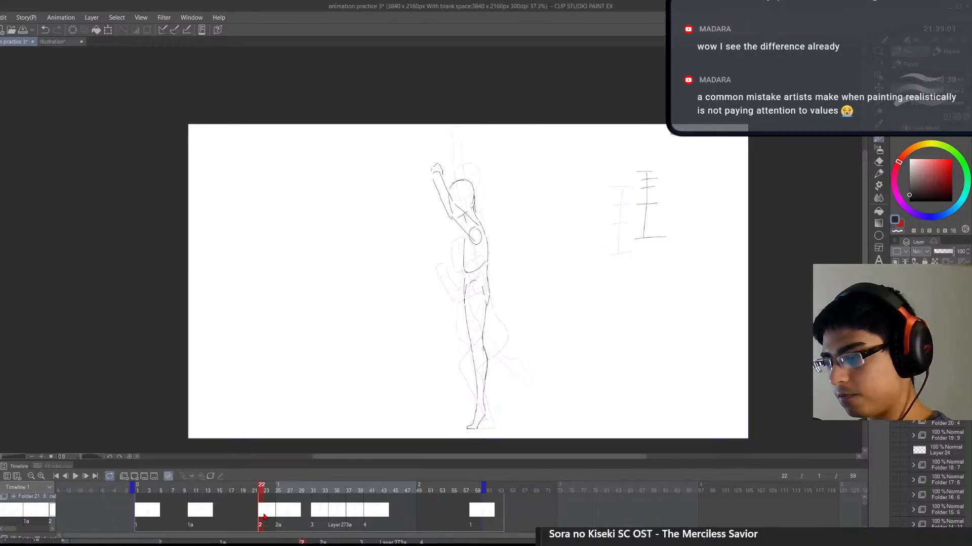
Step: Flip back and forth through the drawings from frame 22 onward to examine the figure's jumping motion
key(period)
key(comma)
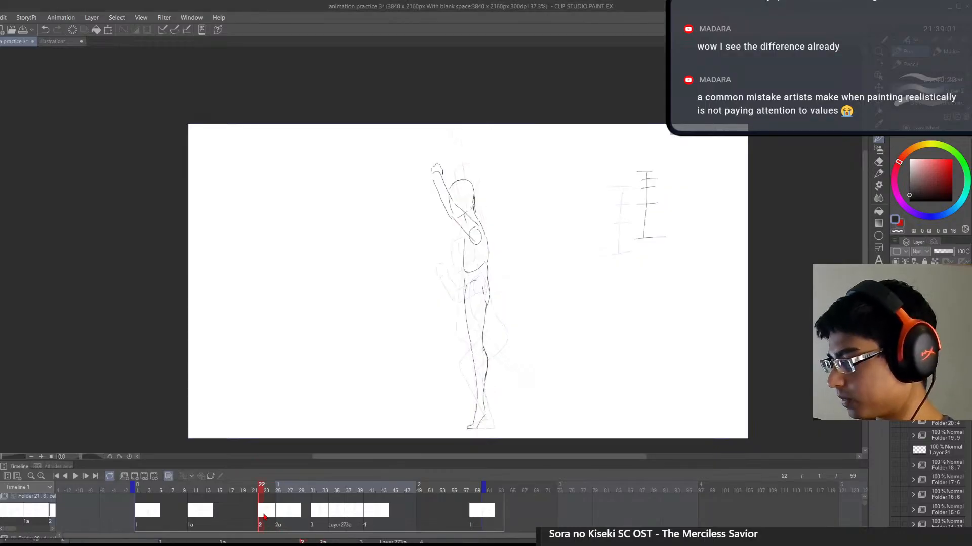
key(period)
key(period)
key(period)
key(period)
key(period)
key(period)
key(period)
key(period)
key(period)
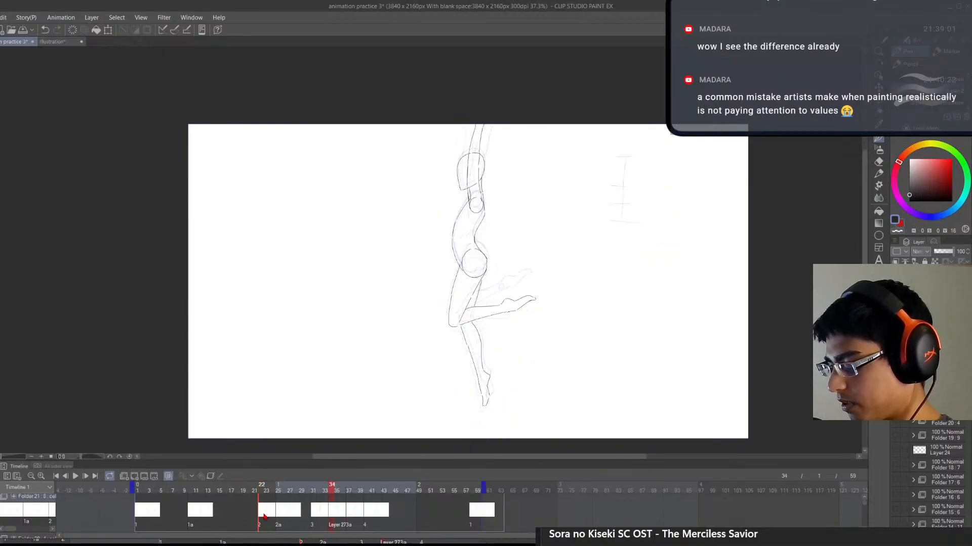
key(period)
key(comma)
key(period)
key(comma)
key(comma)
key(period)
key(period)
key(comma)
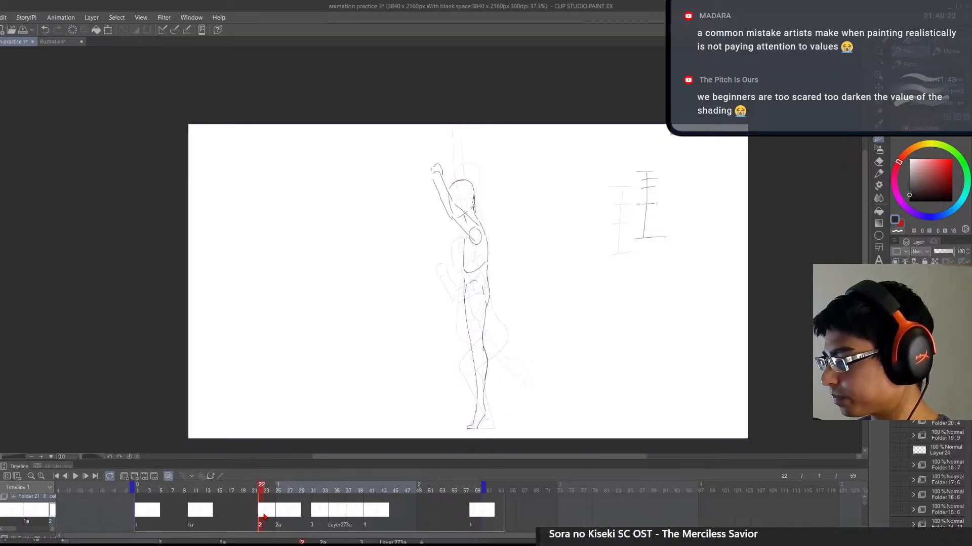
Step: Flip between the drawings at frames 22 and 25 and pick a near-black drawing colour
click(290, 520)
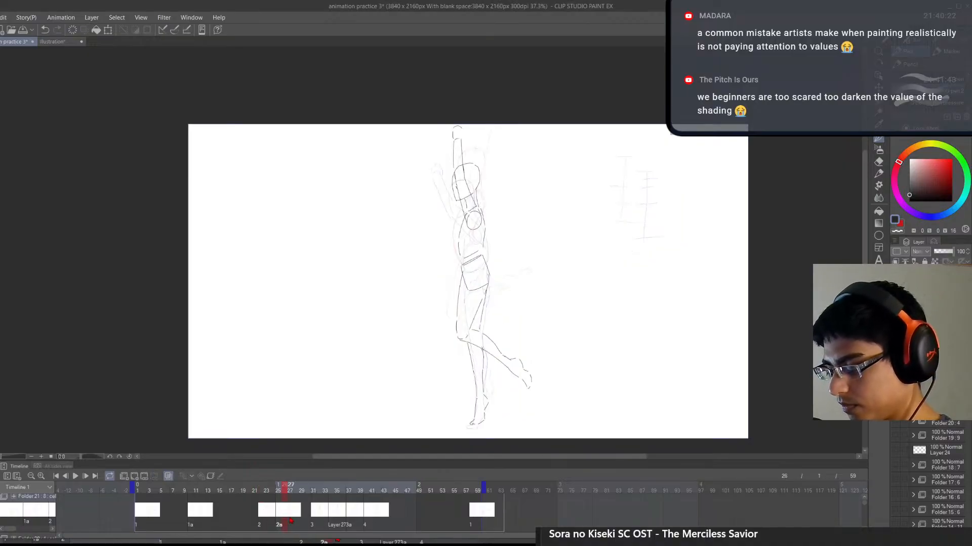
key(comma)
key(period)
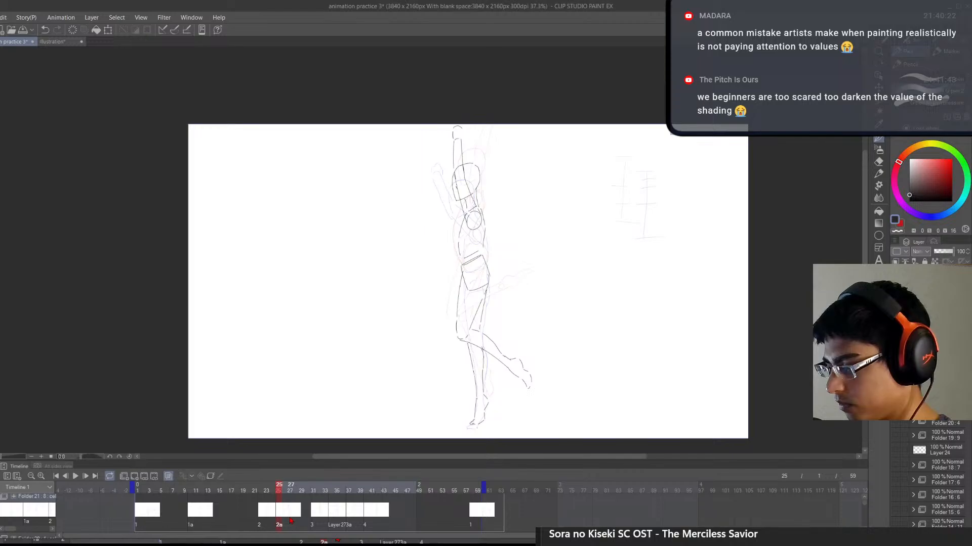
key(comma)
key(period)
drag(919, 193, 879, 223)
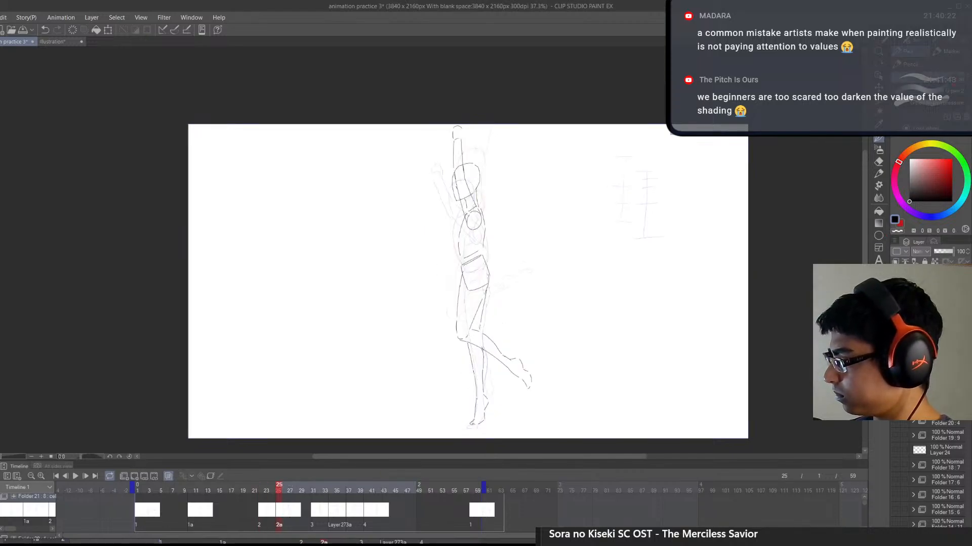
key(comma)
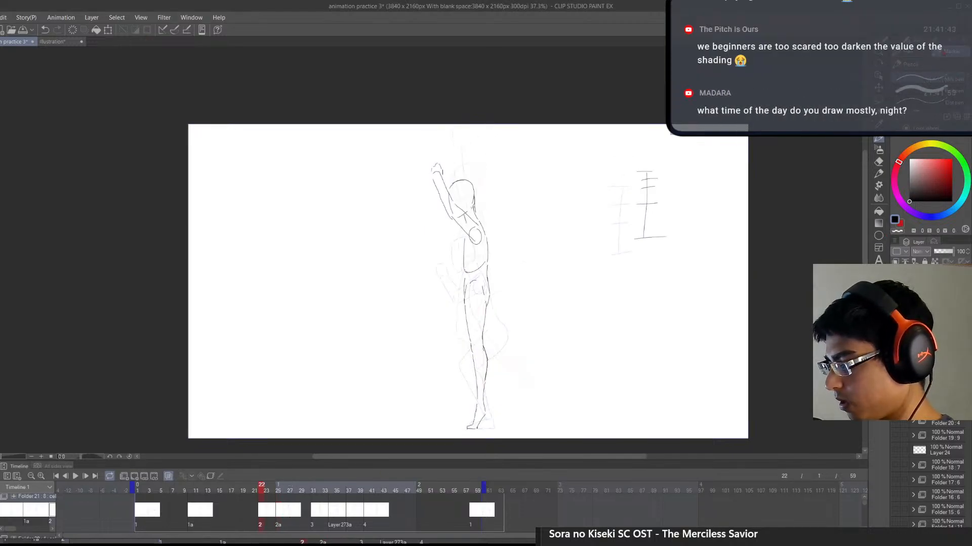
Step: Flip between the drawings at frames 22 and 25 and play back the rough animation to examine the jumping motion
key(period)
key(comma)
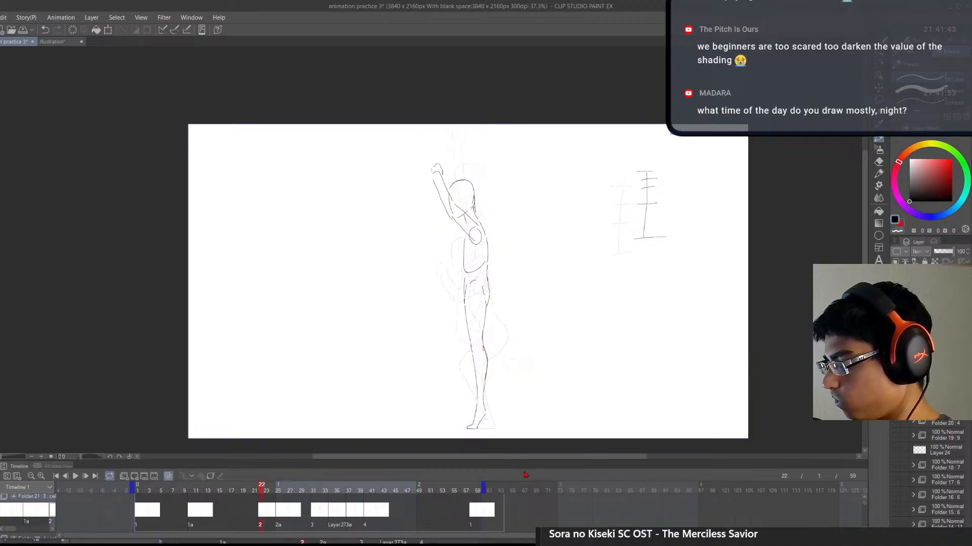
key(period)
key(comma)
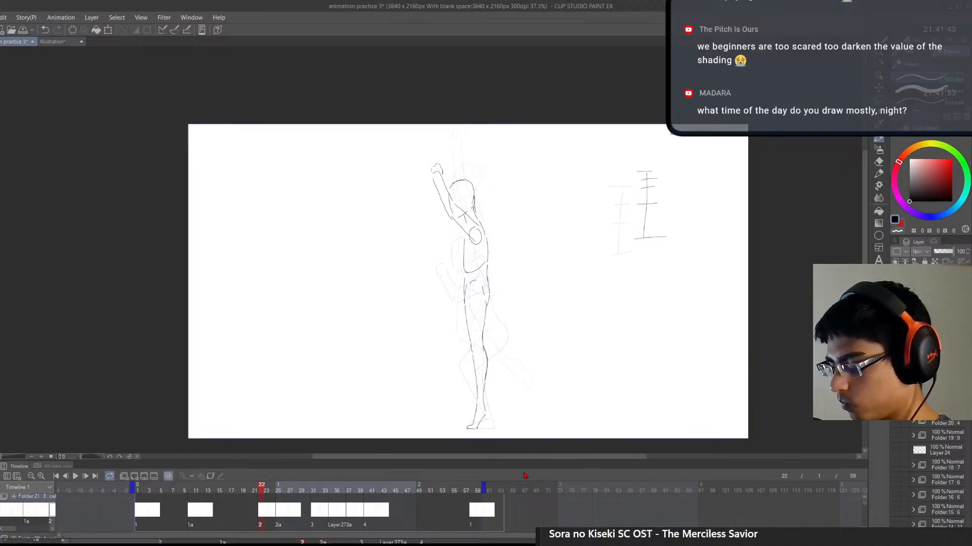
click(74, 476)
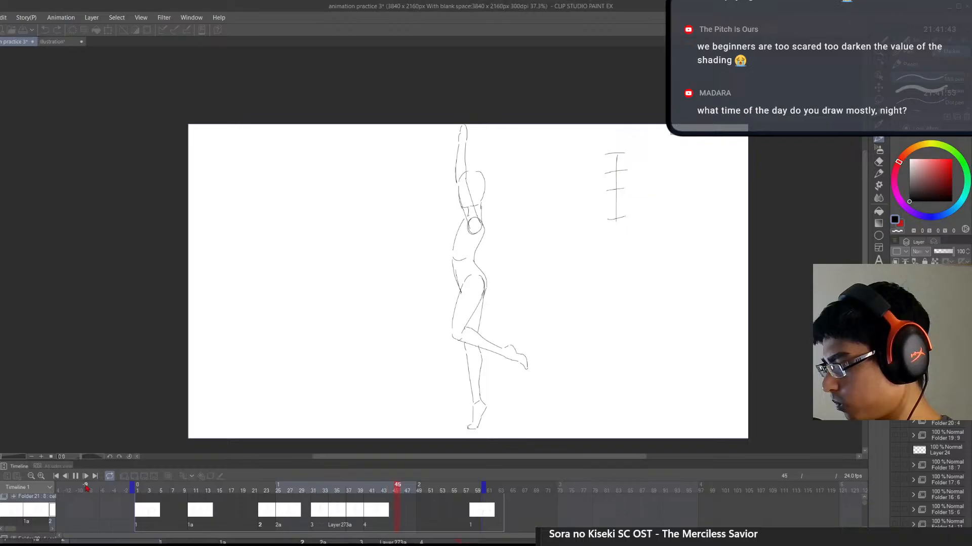
Step: Stop playback at frame 28, add a blank animation cel there and flip between it and the drawing at frame 31
click(299, 525)
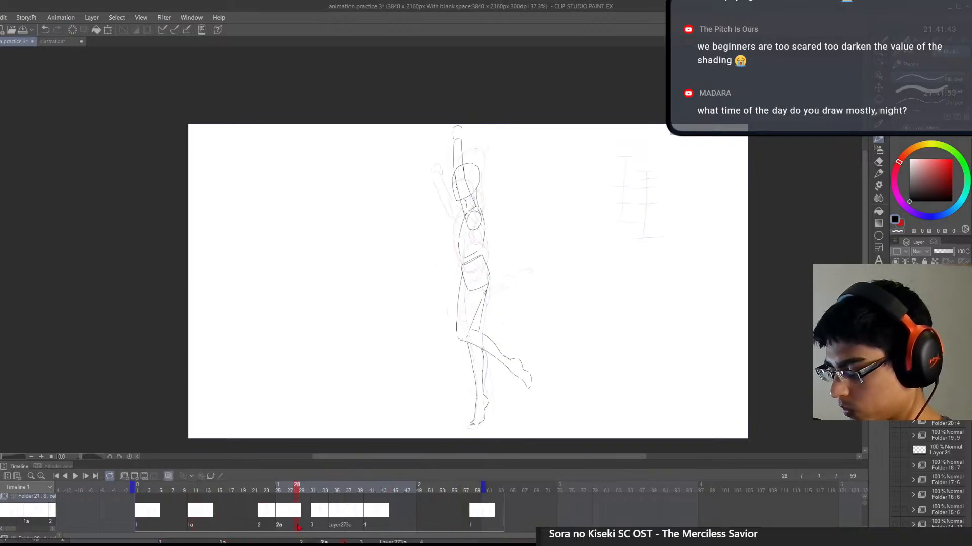
click(134, 476)
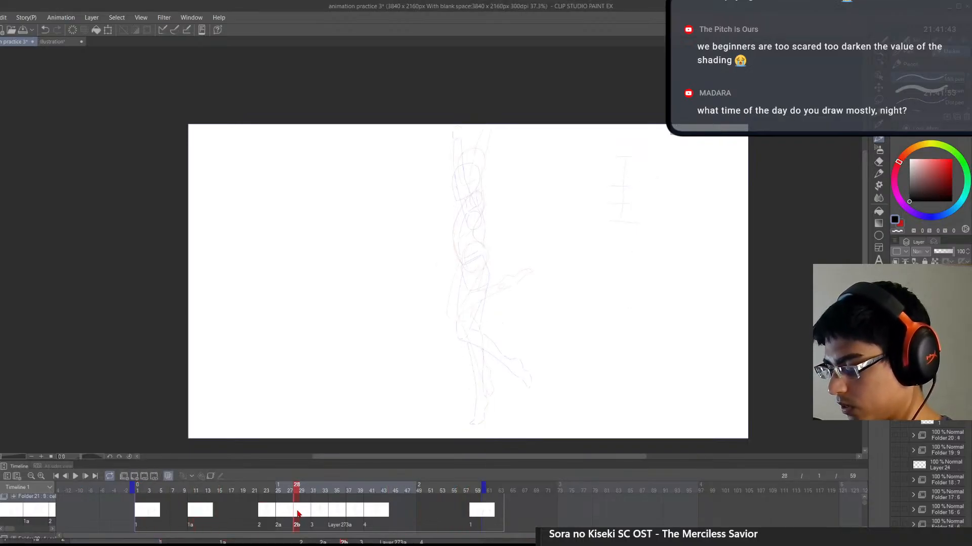
key(Right)
key(Left)
key(Right)
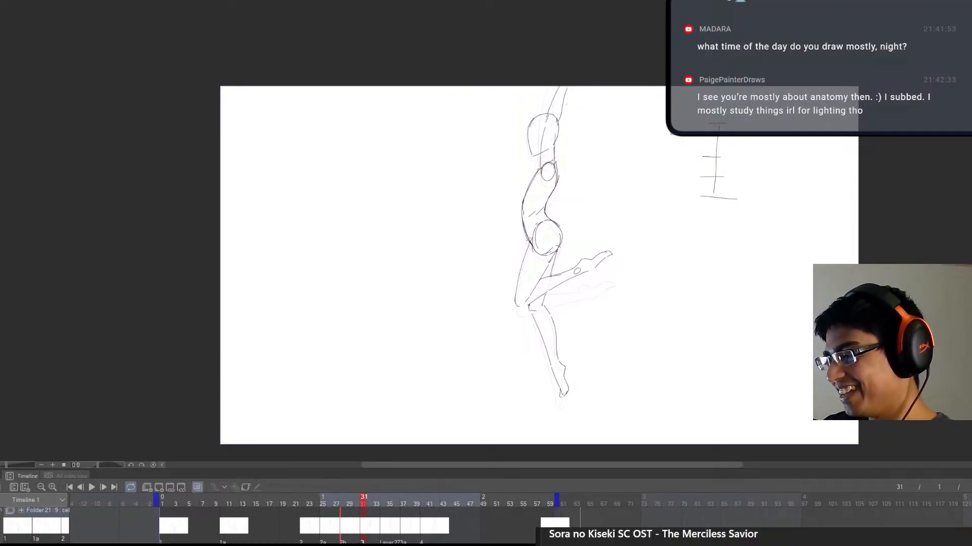
Step: Switch to the illustration document and examine the shaded grey portrait up close and as a whole against its reference photo
click(81, 1)
scroll(687, 339, up, 3)
drag(674, 340, 599, 339)
mouse_move(575, 416)
mouse_down()
mouse_move(584, 375)
mouse_move(562, 427)
mouse_up()
drag(330, 289, 387, 304)
alt+click(399, 283)
drag(439, 347, 399, 440)
drag(363, 275, 436, 270)
drag(409, 259, 378, 307)
drag(506, 330, 474, 360)
drag(403, 279, 478, 276)
drag(420, 200, 422, 200)
drag(478, 222, 405, 331)
drag(592, 362, 560, 338)
drag(560, 293, 601, 276)
click(571, 177)
drag(577, 147, 575, 146)
key(ctrl+0)
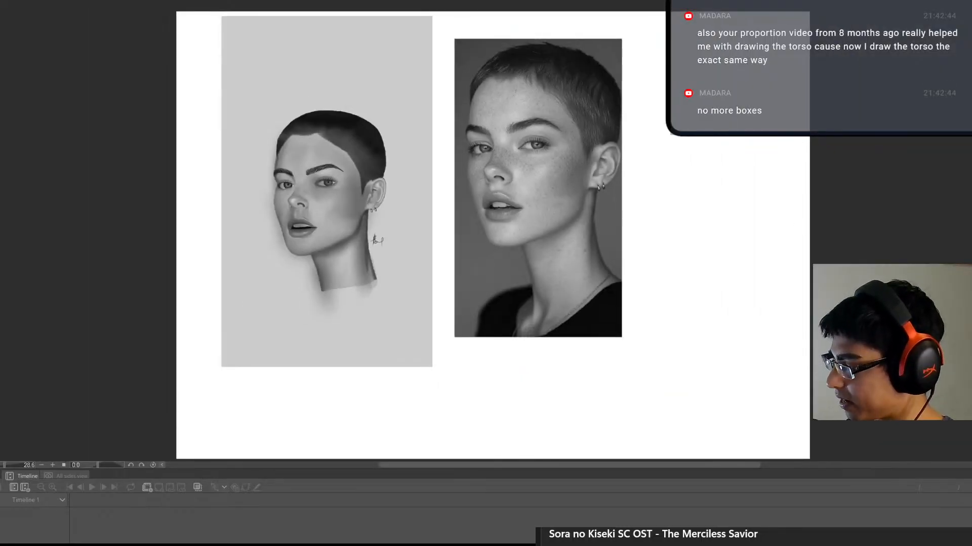
drag(580, 269, 544, 381)
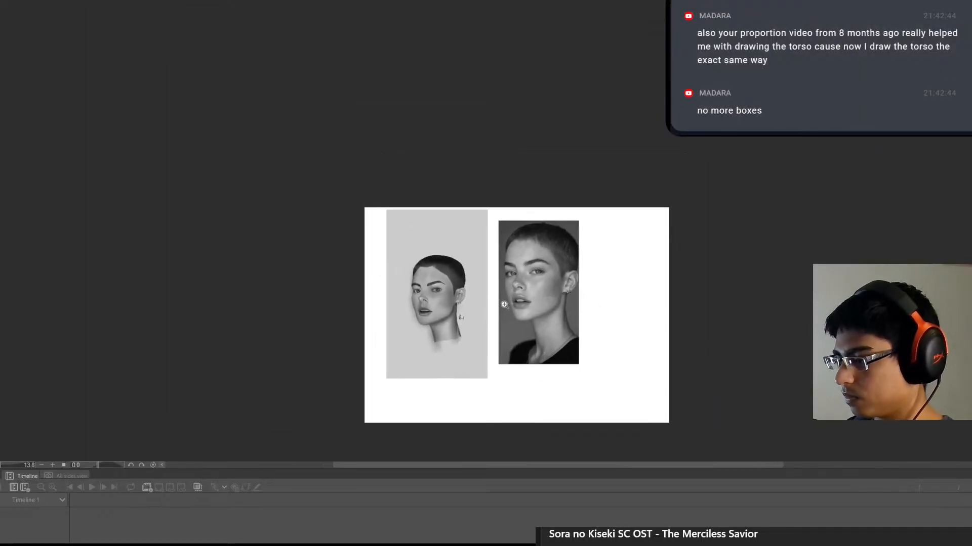
Step: Return to the animation practice document and flip through the drawings between frames 22 and 31 to study the motion
click(16, 1)
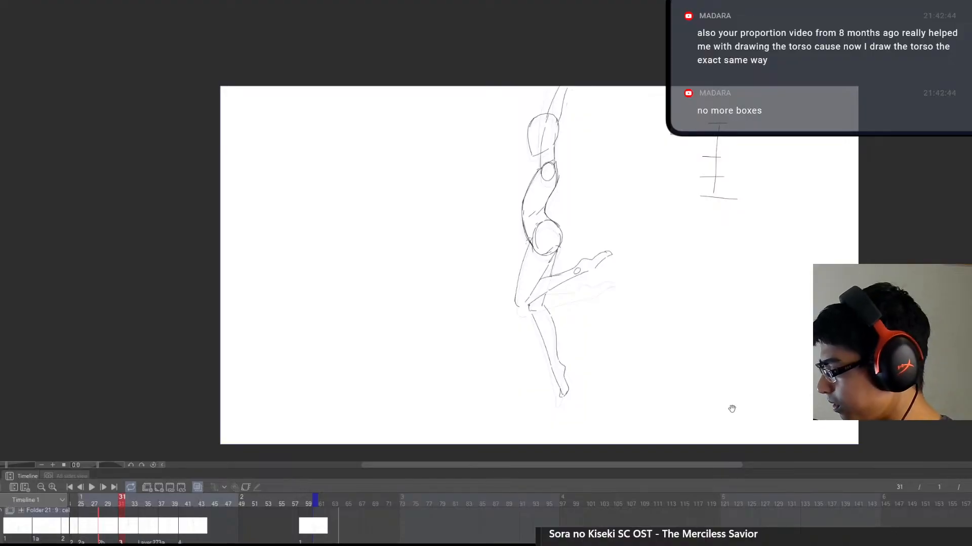
drag(304, 526, 569, 522)
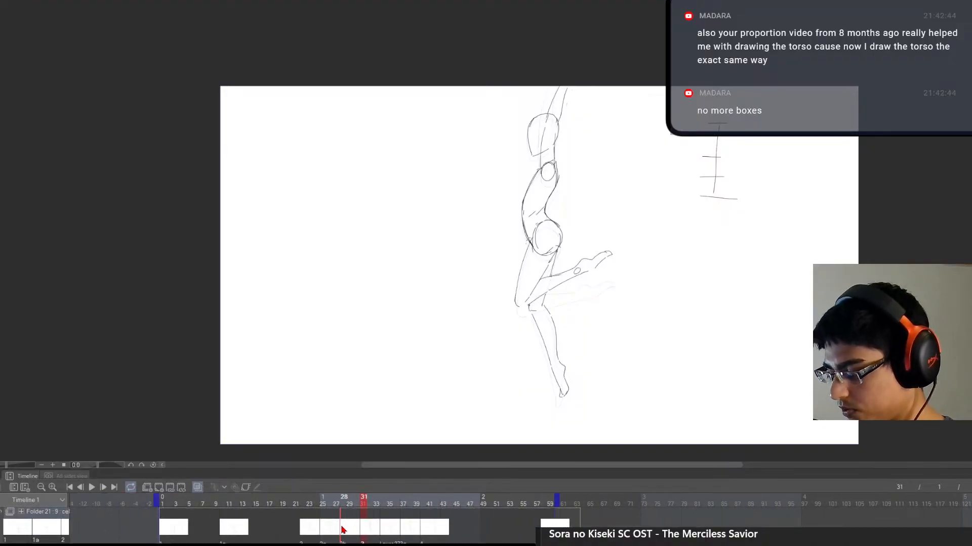
key(Left)
key(Left)
key(Right)
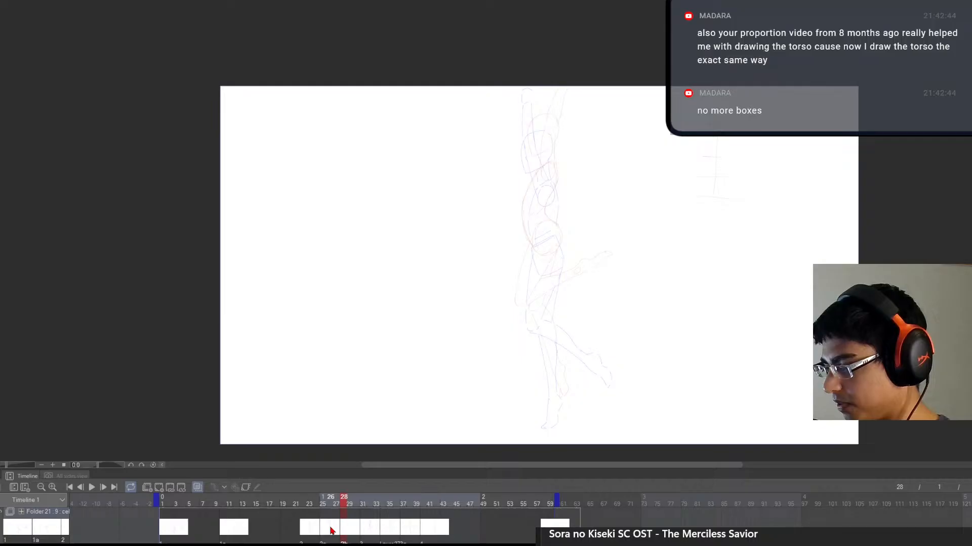
key(Left)
key(Left)
key(Right)
key(Left)
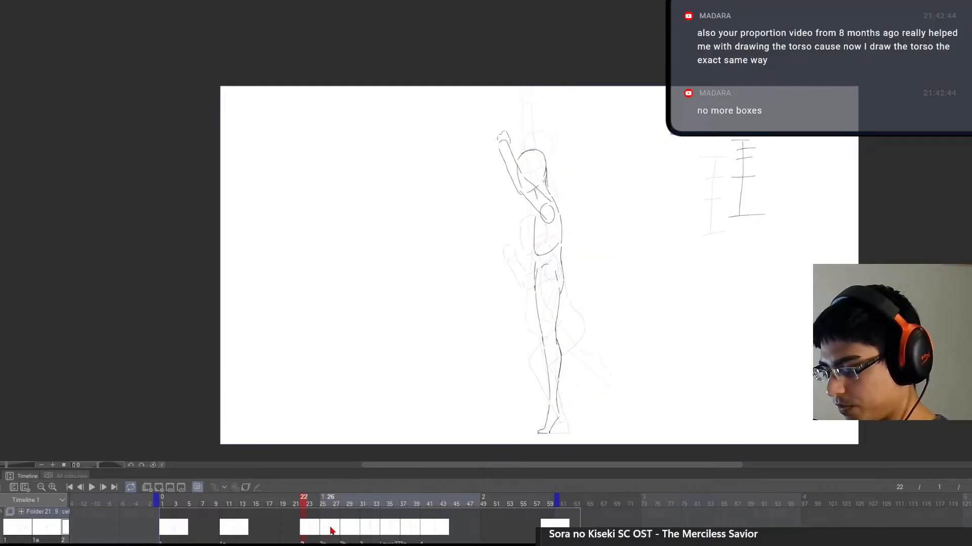
key(Right)
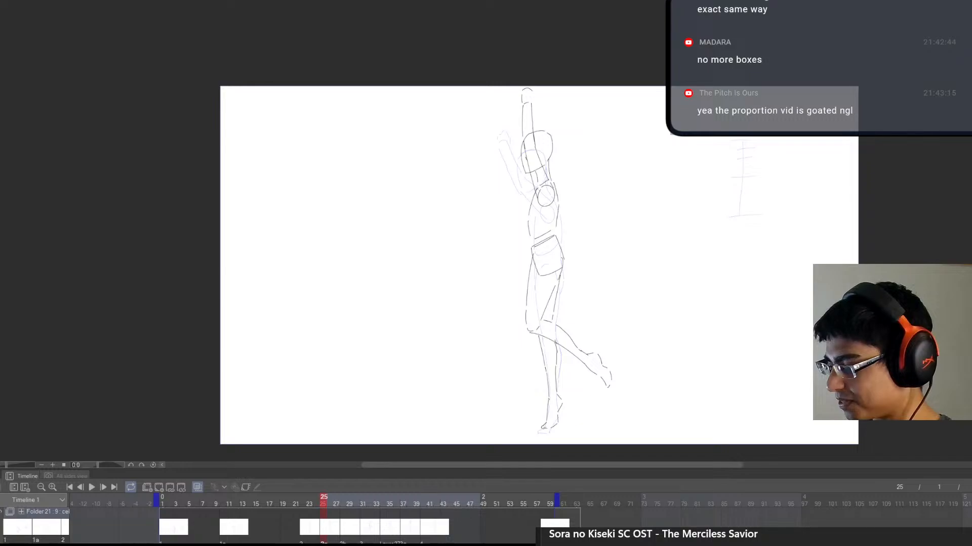
Step: On the blank cel at frame 28, outline the head between the onion-skinned heads of the neighbouring drawings
scroll(526, 147, up, 3)
key(Right)
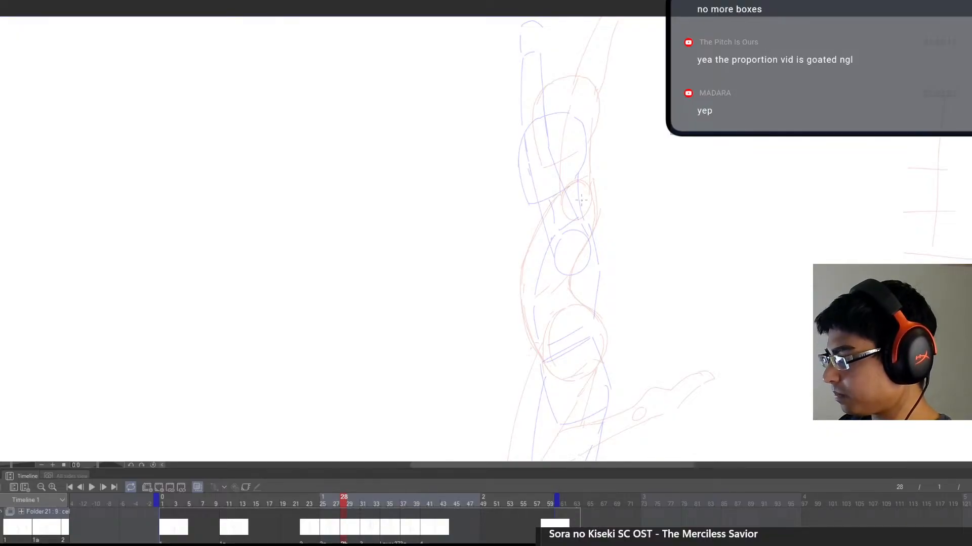
scroll(552, 106, up, 2)
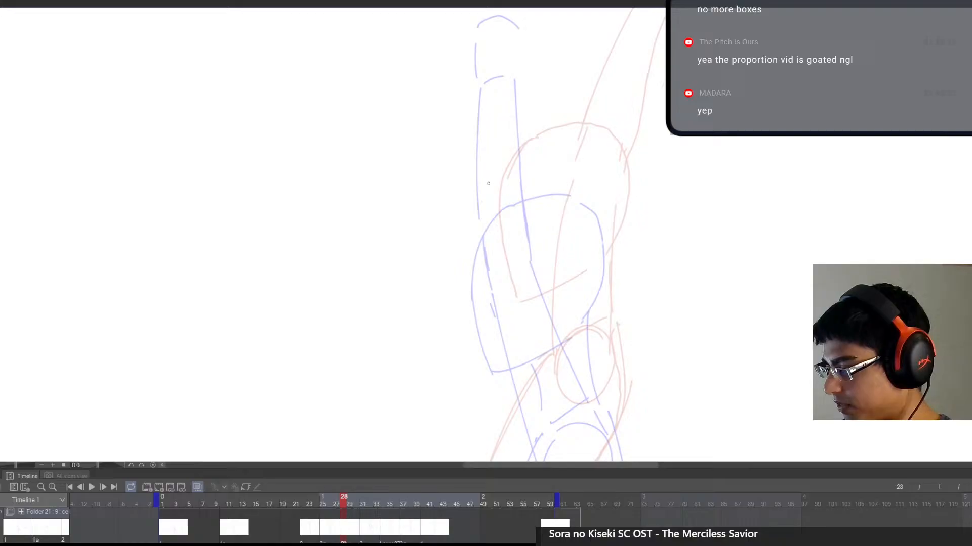
drag(489, 178, 498, 308)
key(ctrl+z)
mouse_move(490, 180)
mouse_down()
mouse_move(498, 334)
mouse_move(572, 303)
mouse_up()
mouse_move(493, 177)
mouse_down()
mouse_move(544, 147)
mouse_move(573, 150)
mouse_move(495, 184)
mouse_move(533, 152)
mouse_move(573, 148)
mouse_move(600, 164)
mouse_move(619, 195)
mouse_move(624, 236)
mouse_move(578, 304)
mouse_up()
key(e)
key(p)
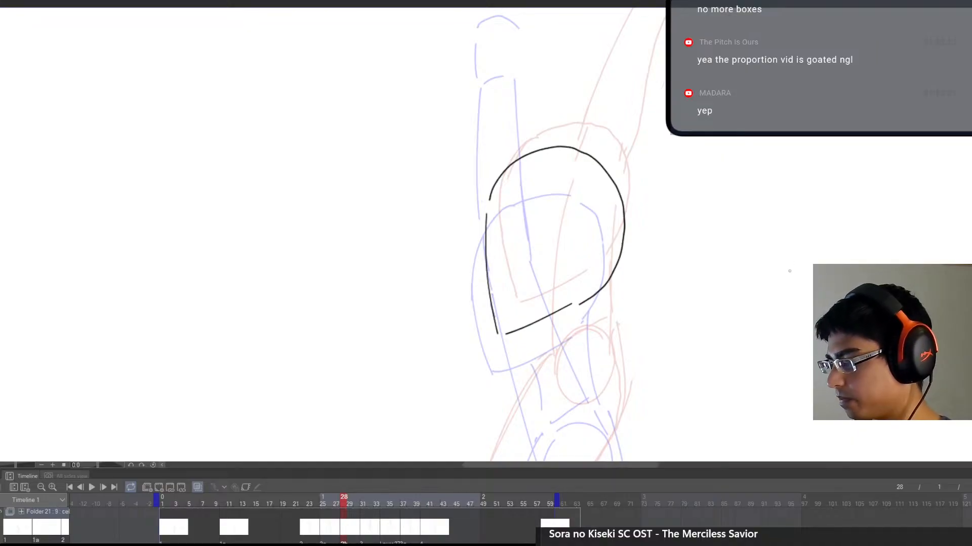
Step: Erase the back of the head outline at frame 28 and redraw it with a narrower curve running into the jaw
key(e)
mouse_move(635, 282)
mouse_down()
mouse_move(609, 263)
mouse_move(616, 193)
mouse_move(581, 151)
mouse_move(594, 153)
mouse_move(621, 209)
mouse_move(582, 292)
mouse_up()
key(p)
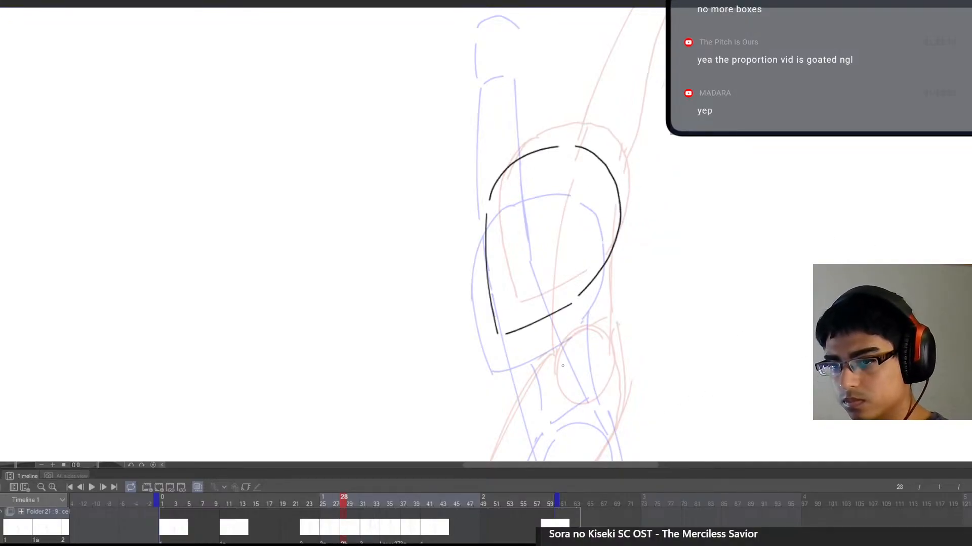
drag(560, 354, 555, 308)
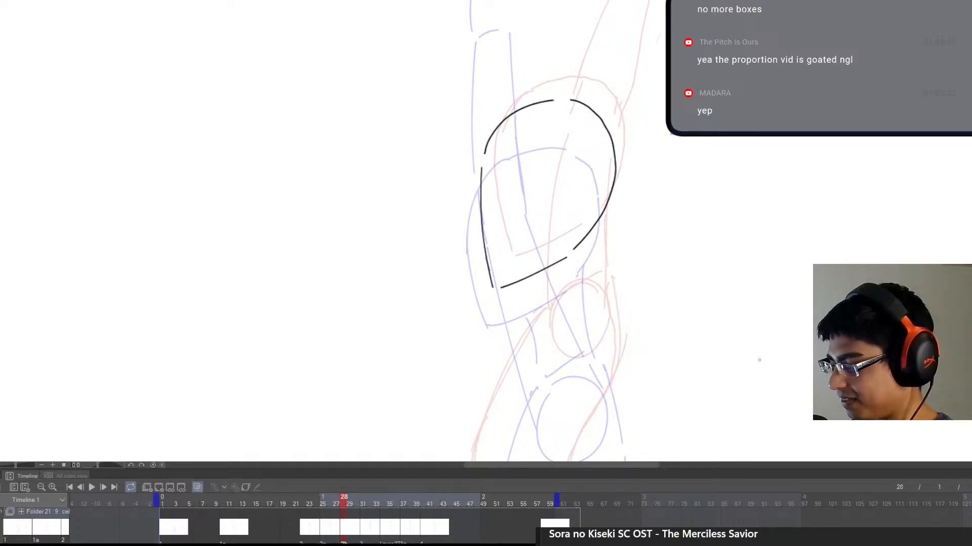
mouse_move(534, 271)
mouse_down()
mouse_move(486, 304)
mouse_move(478, 152)
mouse_move(499, 258)
mouse_move(561, 256)
mouse_up()
scroll(665, 256, down, 5)
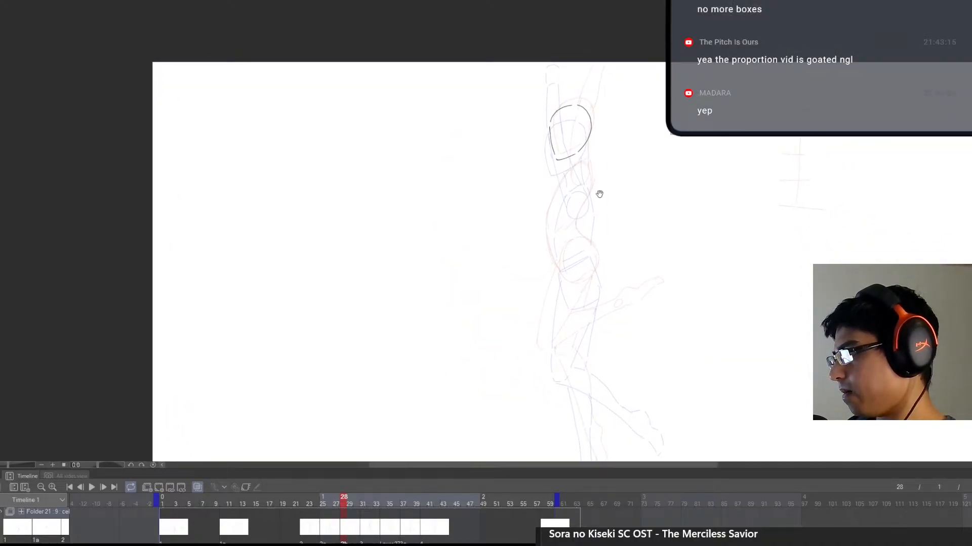
Step: Transform the head outline at frame 28, shifting it slightly downward between the onion-skinned heads
scroll(601, 203, up, 3)
drag(592, 157, 570, 219)
key(ctrl+t)
drag(580, 186, 561, 221)
click(542, 245)
key(ctrl+t)
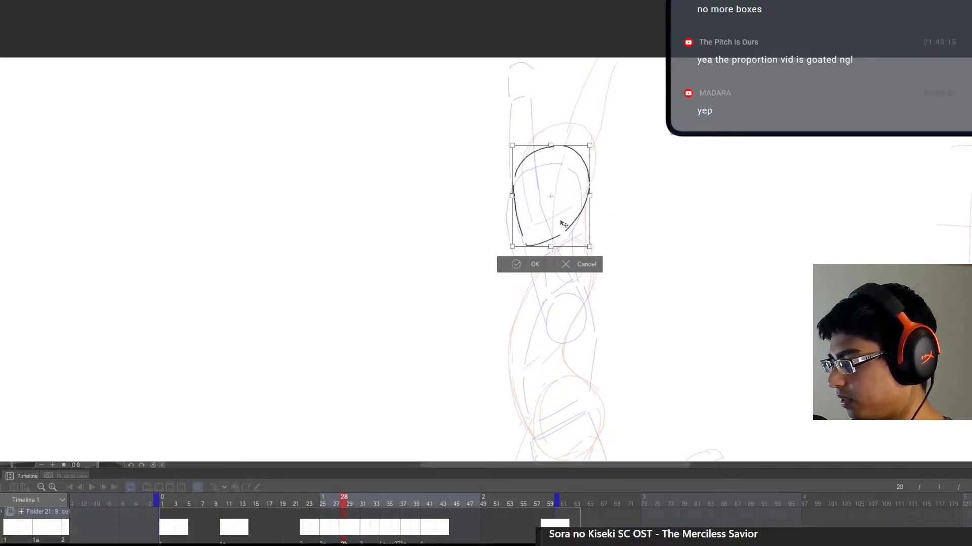
click(520, 263)
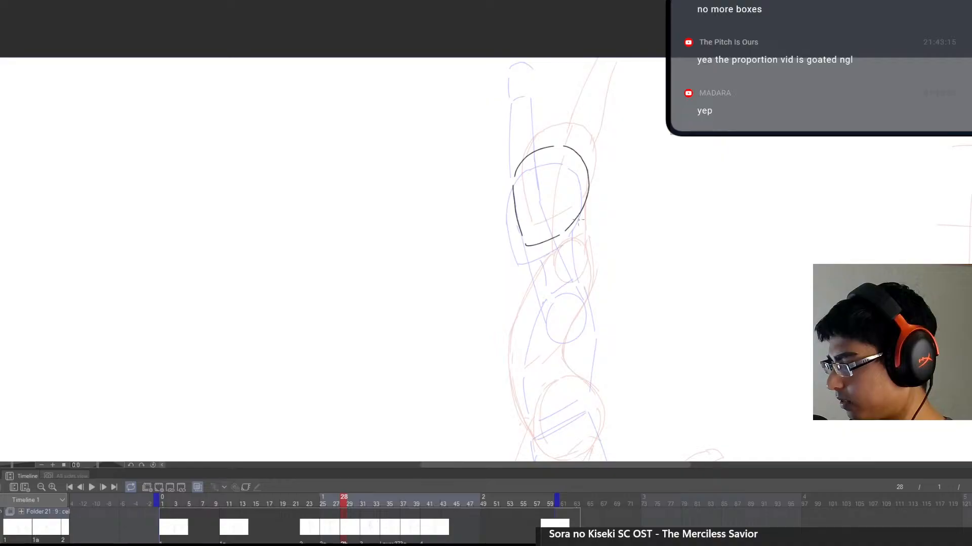
Step: Draw both neck lines, the shoulder circle and the upper back contour below the head at frame 28
drag(578, 217, 578, 280)
key(ctrl+z)
drag(578, 215, 575, 273)
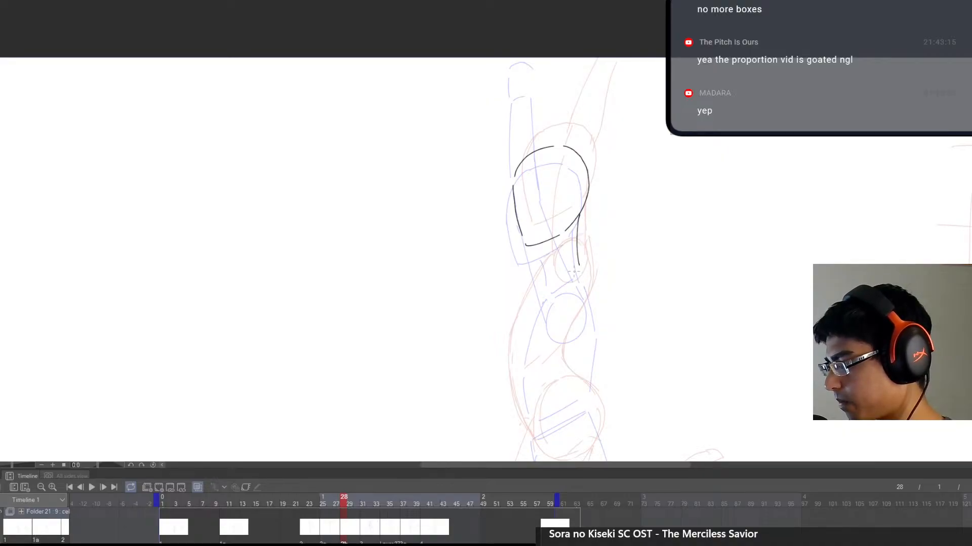
drag(545, 242, 550, 272)
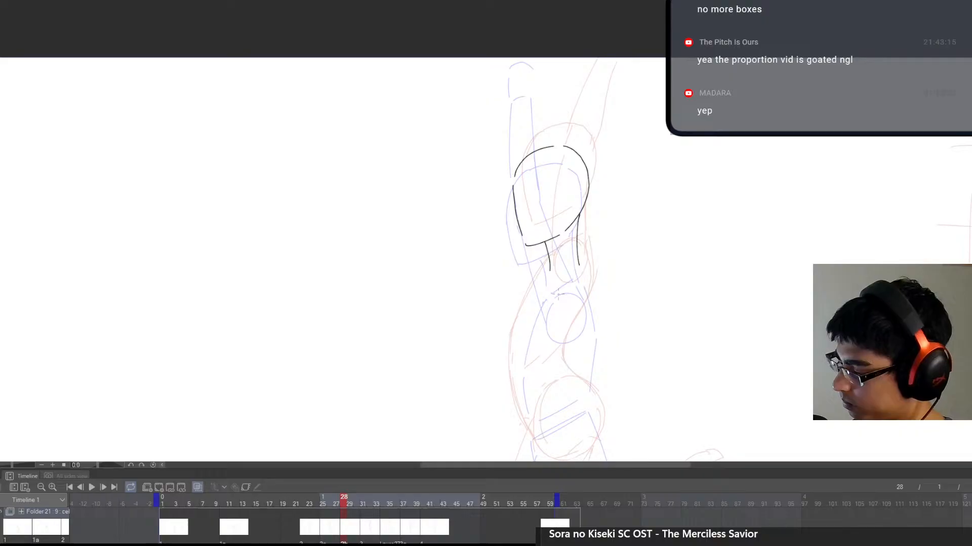
mouse_move(573, 269)
mouse_down()
mouse_move(552, 303)
mouse_move(575, 272)
mouse_move(593, 302)
mouse_move(581, 358)
mouse_move(605, 299)
mouse_up()
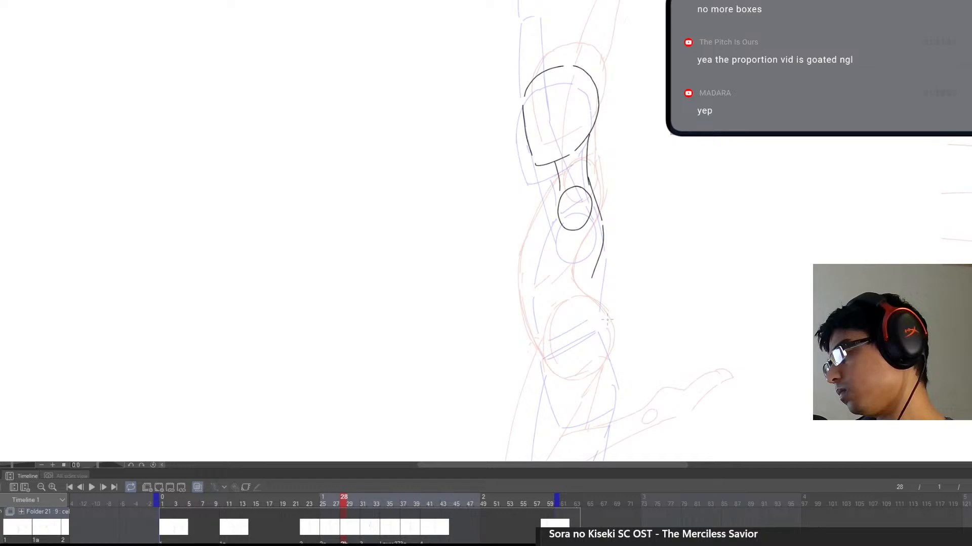
Step: Draw the lower back, the front of the torso, the rib and waist lines and the pelvis outline at frame 28
mouse_move(587, 287)
mouse_down()
mouse_move(588, 323)
mouse_move(611, 357)
mouse_move(597, 377)
mouse_up()
mouse_move(555, 199)
mouse_down()
mouse_move(530, 252)
mouse_move(530, 325)
mouse_move(551, 393)
mouse_up()
drag(540, 347, 578, 325)
drag(552, 393, 611, 375)
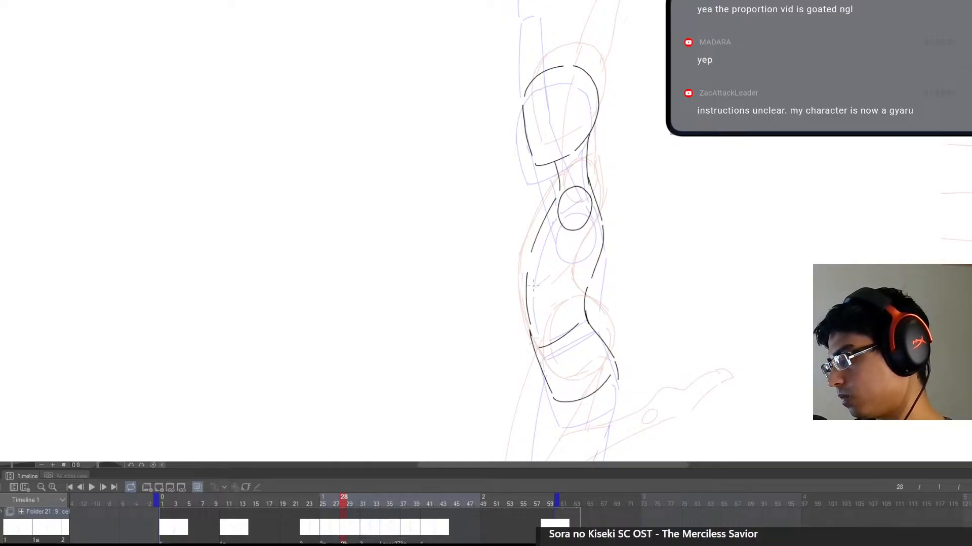
drag(531, 294, 577, 304)
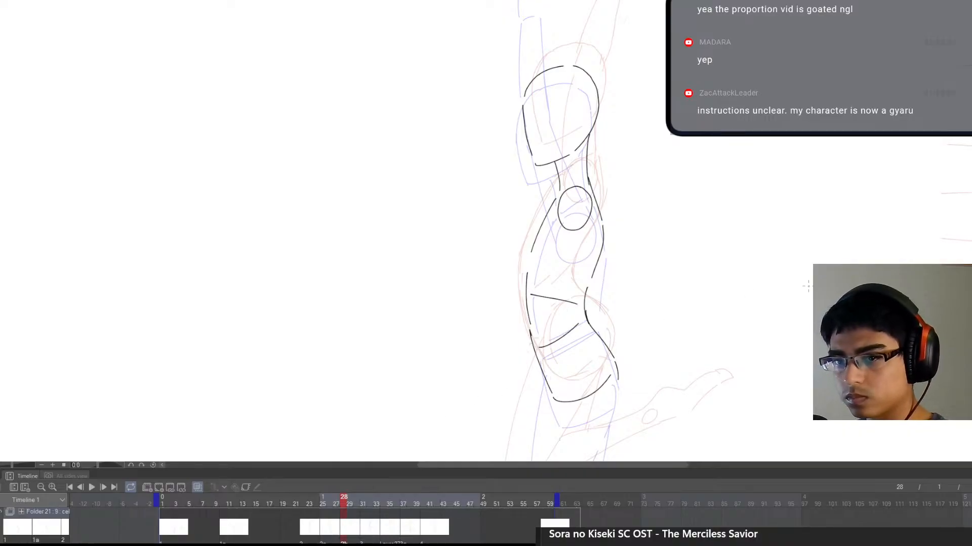
Step: Erase the bottom edge of the pelvis at frame 28 and redraw it slightly lower
mouse_move(681, 367)
mouse_down()
mouse_move(677, 354)
mouse_move(705, 373)
mouse_move(692, 380)
mouse_up()
drag(684, 383, 651, 346)
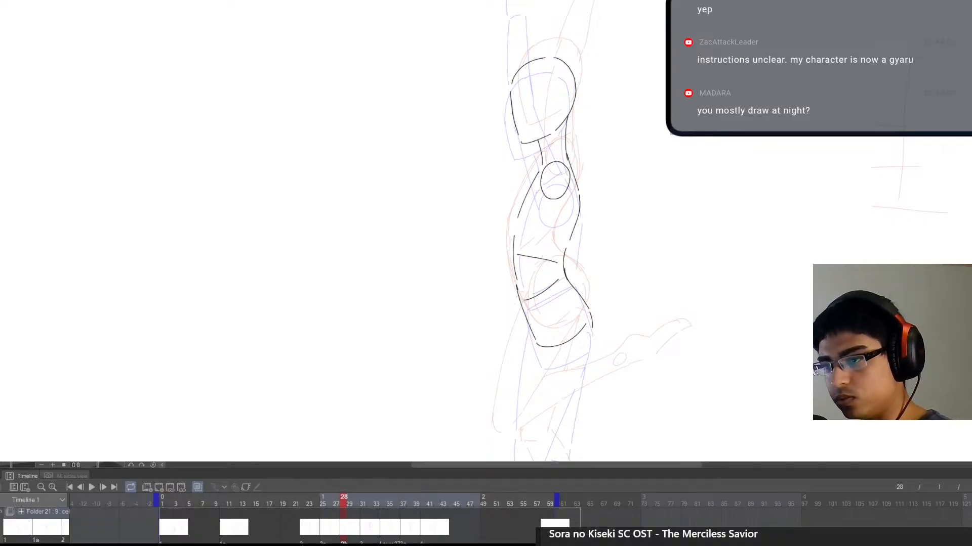
mouse_move(575, 326)
mouse_down()
mouse_move(544, 348)
mouse_move(592, 328)
mouse_up()
key(e)
drag(542, 346, 591, 333)
key(p)
key(ctrl+z)
mouse_move(539, 348)
mouse_down()
mouse_move(571, 347)
mouse_move(593, 330)
mouse_up()
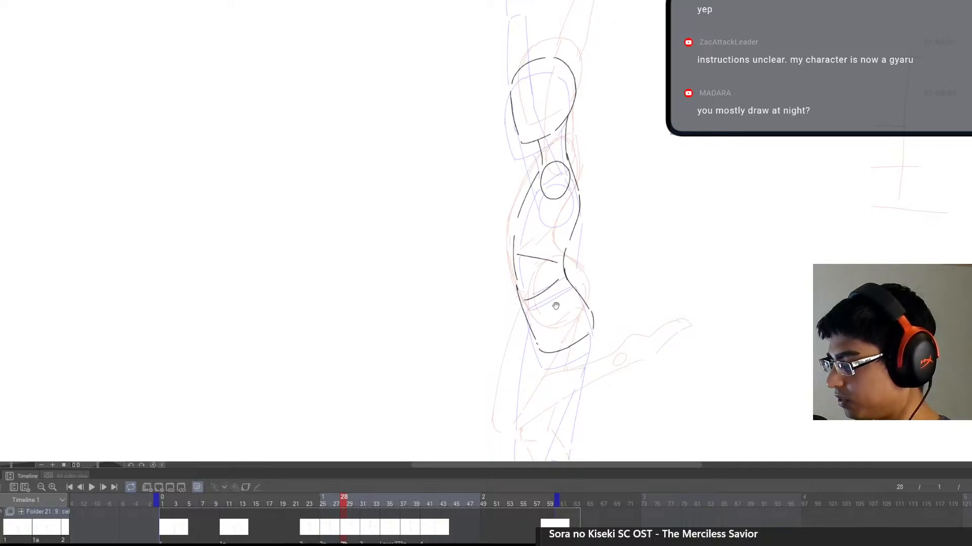
Step: Draw the raised arm from the shoulder circle past the head up to the wrist, starting the hand above it
mouse_move(575, 166)
mouse_down()
mouse_move(538, 302)
mouse_move(499, 237)
mouse_move(515, 323)
mouse_up()
key(ctrl+z)
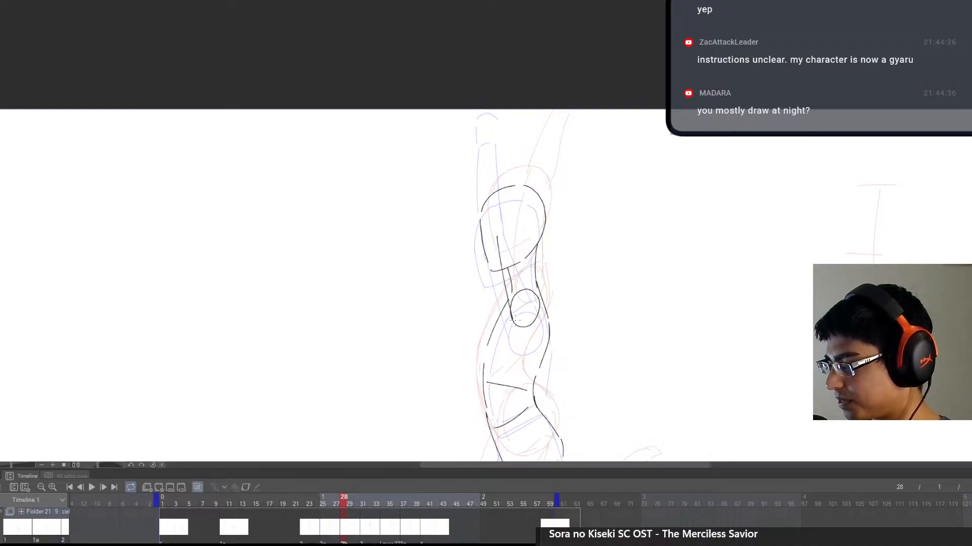
drag(523, 232, 537, 307)
mouse_move(497, 227)
mouse_down()
mouse_move(498, 183)
mouse_move(521, 193)
mouse_move(522, 219)
mouse_up()
mouse_move(519, 141)
mouse_down()
mouse_move(520, 163)
mouse_move(519, 132)
mouse_move(503, 118)
mouse_up()
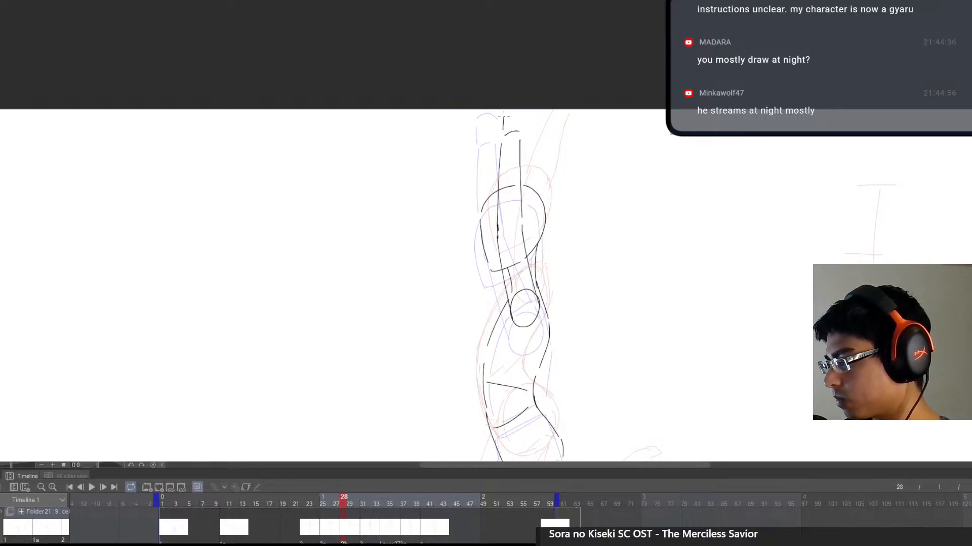
Step: Flip back and forth through the drawings around frame 28 to check how the new in-between moves
key(ctrl+minus)
drag(572, 356, 590, 306)
key(comma)
key(comma)
key(period)
key(period)
key(period)
key(period)
key(period)
key(period)
key(period)
key(period)
key(period)
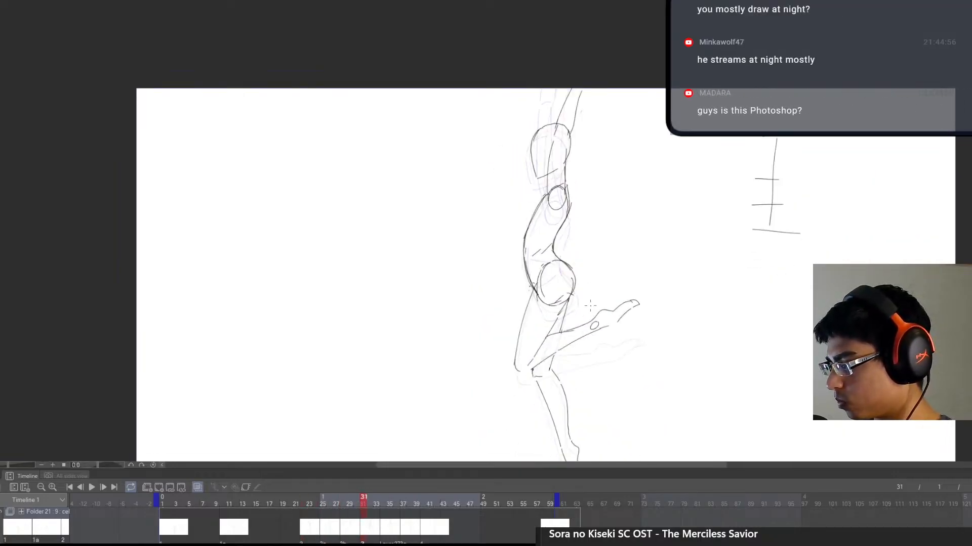
key(comma)
key(comma)
key(comma)
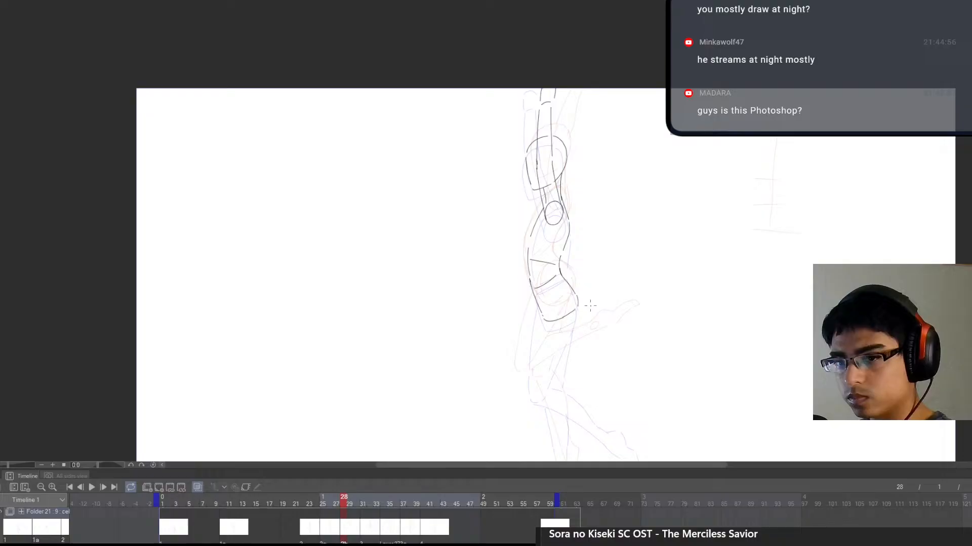
Step: Draw a curved line across the upper part of the pelvis at frame 28
drag(577, 425, 571, 407)
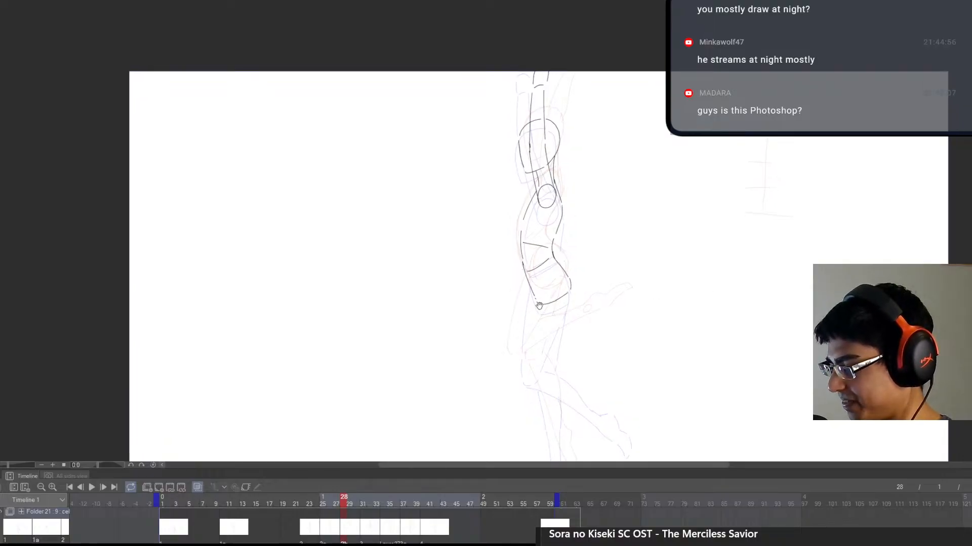
drag(541, 296, 566, 284)
drag(563, 357, 555, 308)
drag(556, 308, 550, 263)
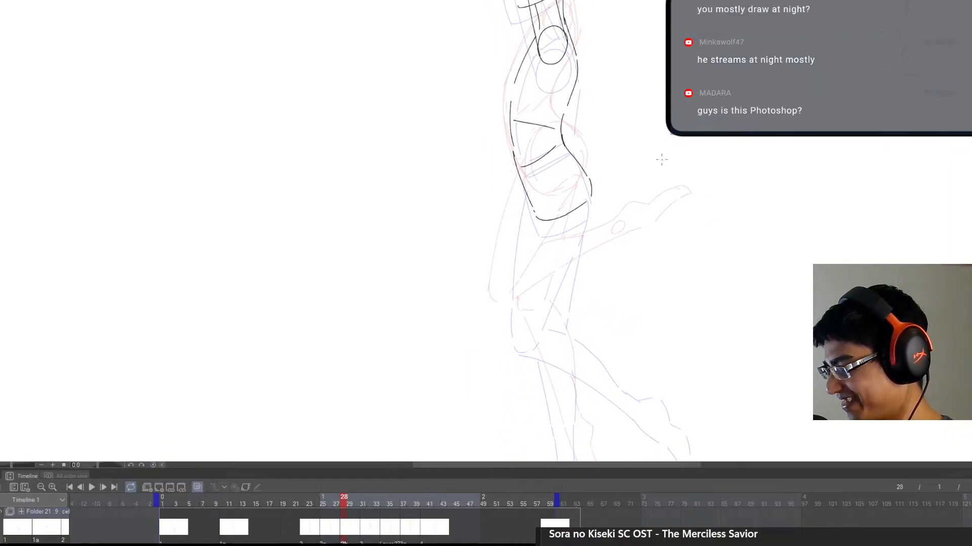
mouse_move(529, 194)
mouse_down()
mouse_move(527, 175)
mouse_move(582, 170)
mouse_up()
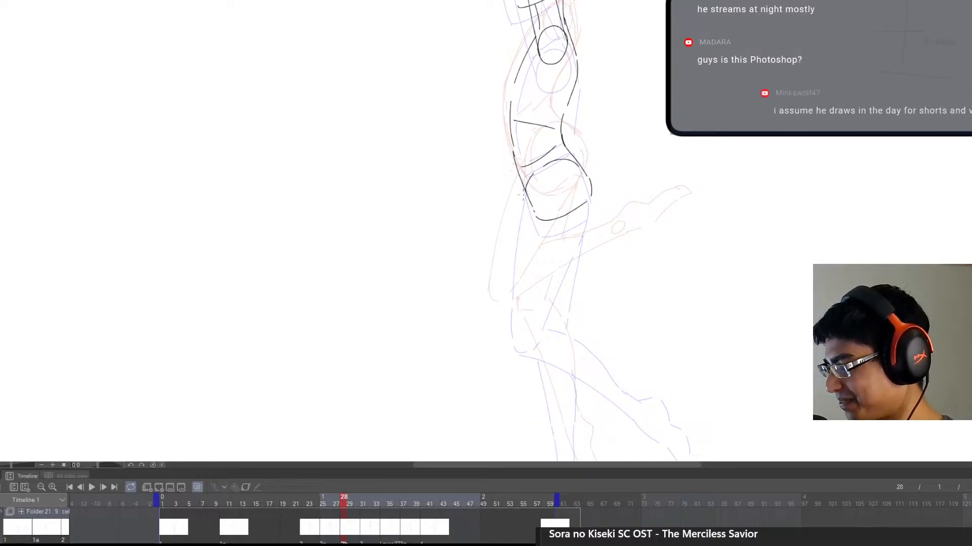
Step: Draw the front and back contours of the bent leg's thigh from the pelvis down to the knee at frame 28
drag(523, 191, 496, 310)
mouse_move(590, 194)
mouse_down()
mouse_move(585, 224)
mouse_move(516, 325)
mouse_up()
key(ctrl+z)
key(ctrl+0)
click(589, 252)
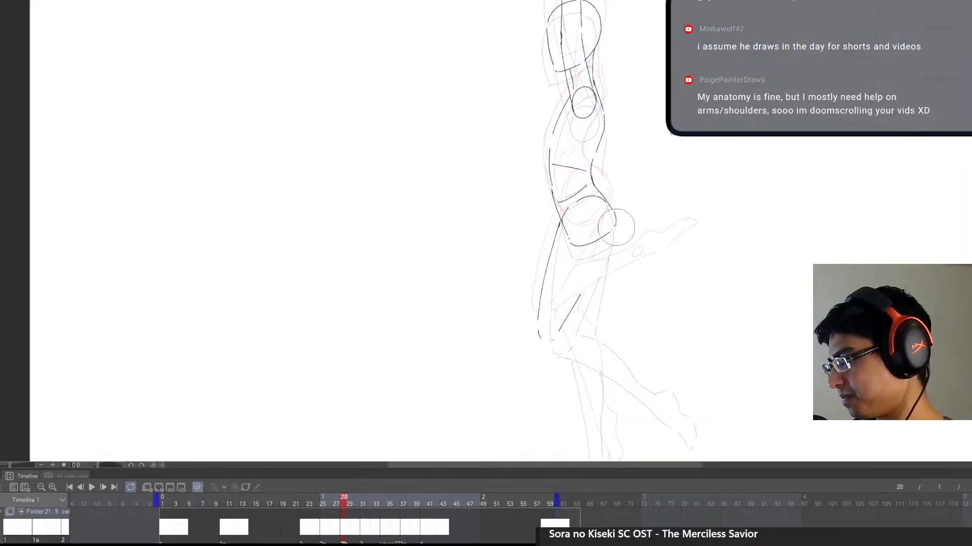
Step: Draw the bent leg's shin and foot extending backward from the knee, and compare them with the neighbouring drawings
mouse_move(594, 272)
mouse_down()
mouse_move(564, 330)
mouse_move(713, 328)
mouse_up()
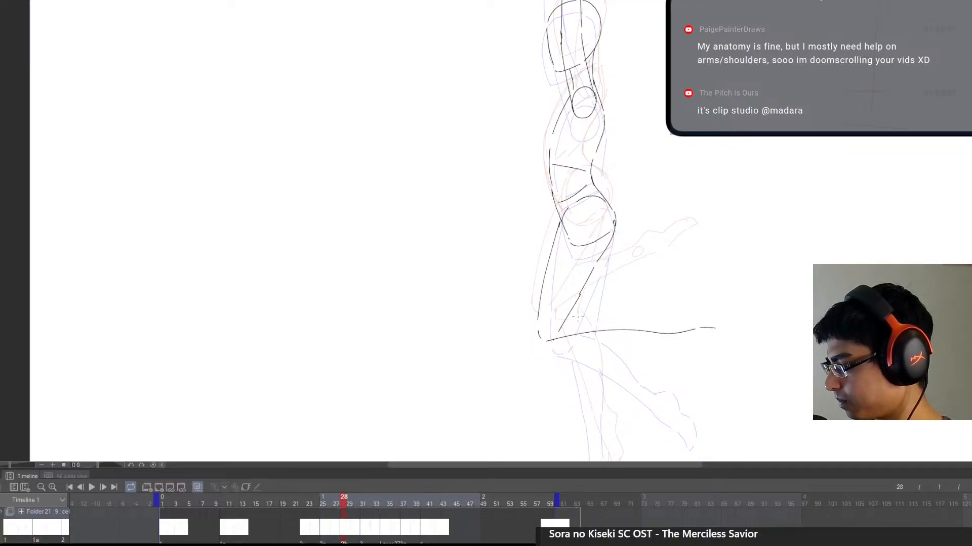
mouse_move(572, 307)
mouse_down()
mouse_move(653, 316)
mouse_move(675, 307)
mouse_move(721, 326)
mouse_up()
drag(717, 364, 732, 408)
key(comma)
key(period)
key(period)
key(comma)
Step: Draw the other leg hanging straight down behind the bent knee, with its thigh, calf and pointed foot
scroll(715, 369, up, 3)
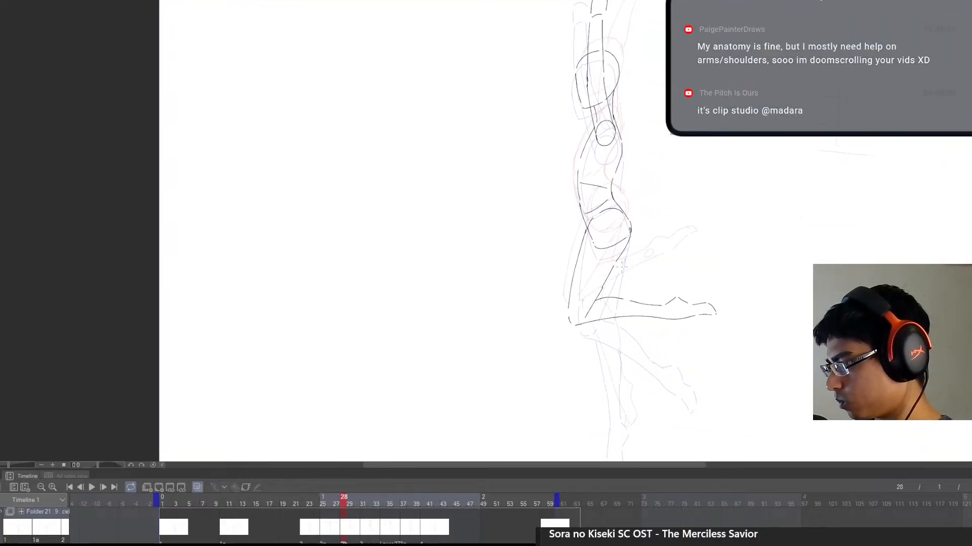
drag(622, 254, 614, 290)
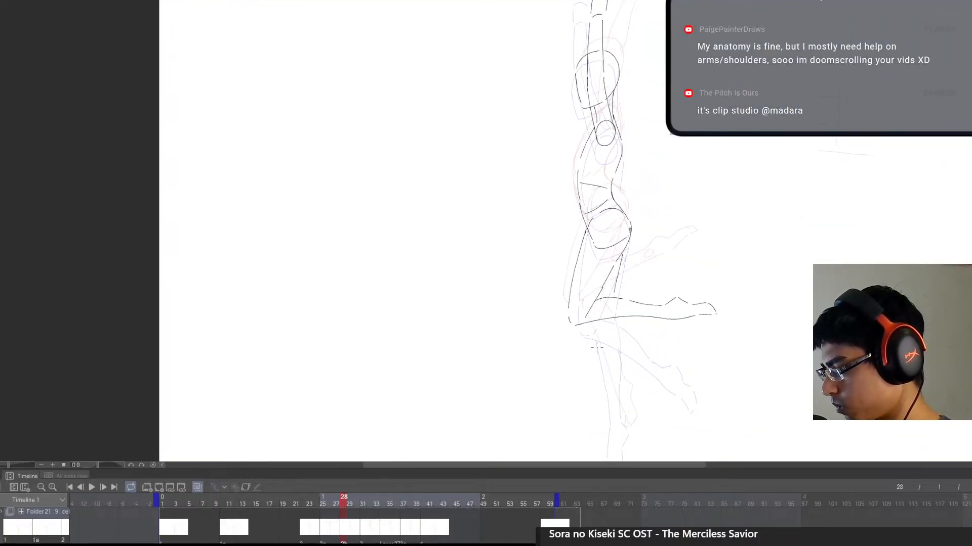
mouse_move(590, 324)
mouse_down()
mouse_move(615, 415)
mouse_move(610, 373)
mouse_move(606, 363)
mouse_move(603, 413)
mouse_up()
key(e)
key(p)
key(ctrl+z)
key(ctrl+z)
drag(607, 374, 599, 413)
key(ctrl+z)
key(ctrl+z)
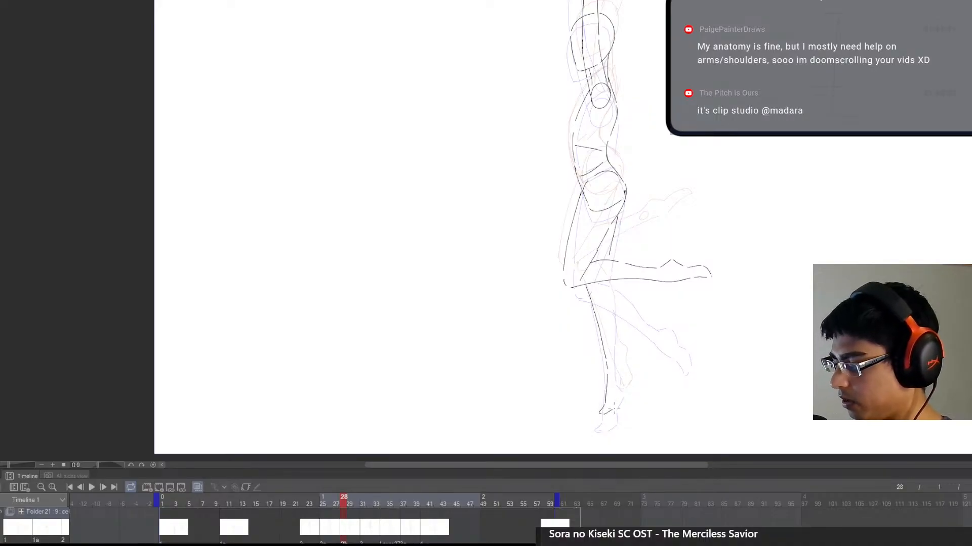
drag(622, 387, 610, 294)
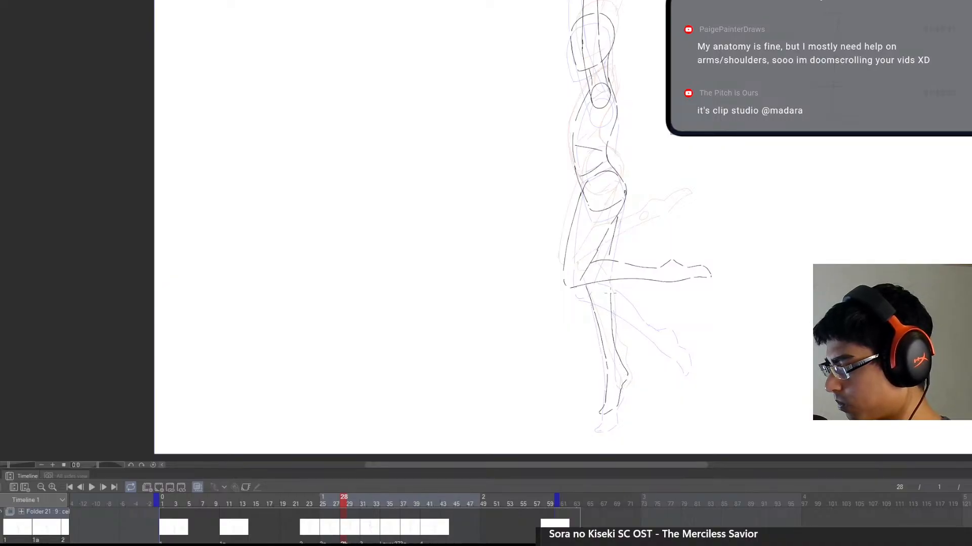
Step: Flip between frame 28 and its neighbouring drawings and play the animation to check the new in-between's motion
key(Left)
key(Right)
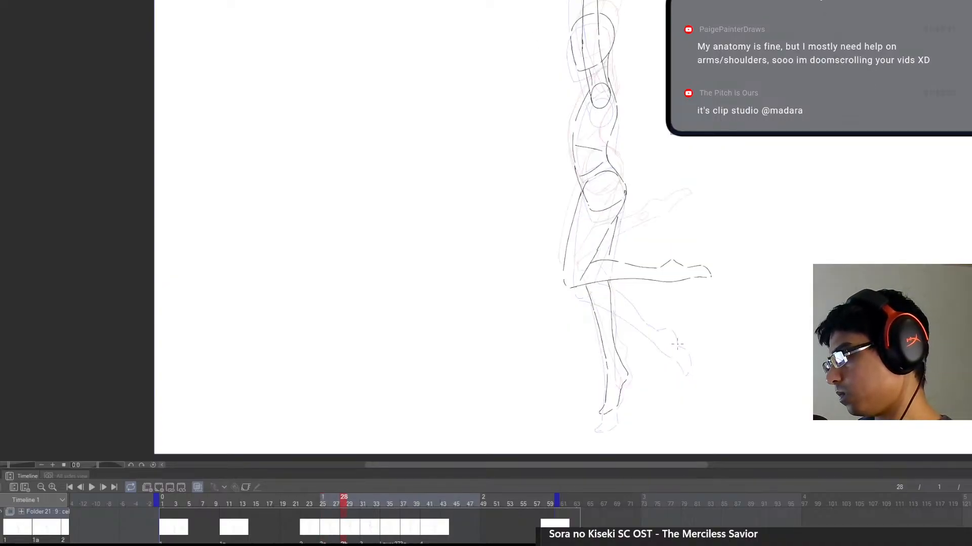
key(Right)
key(Left)
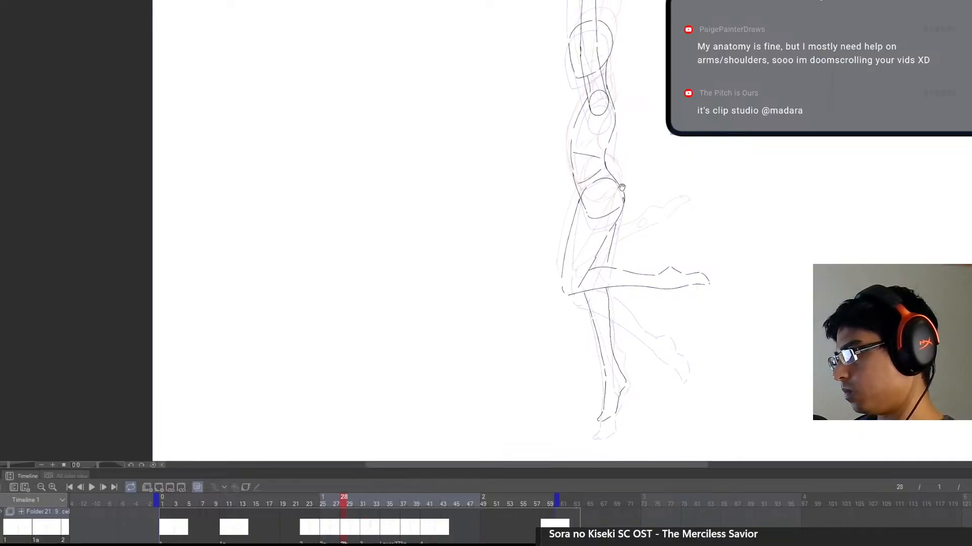
scroll(635, 219, down, 2)
key(Left)
key(Right)
key(Right)
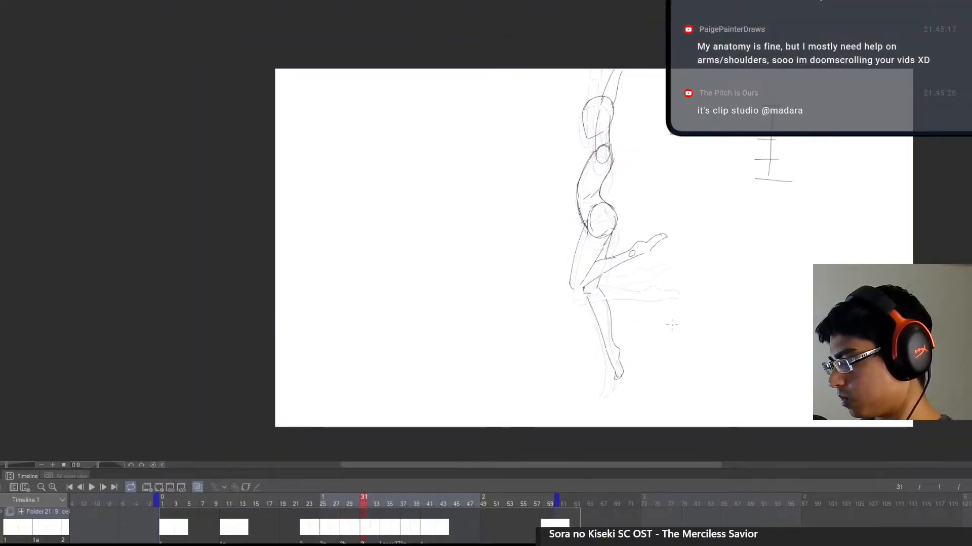
key(Right)
key(Right)
key(Right)
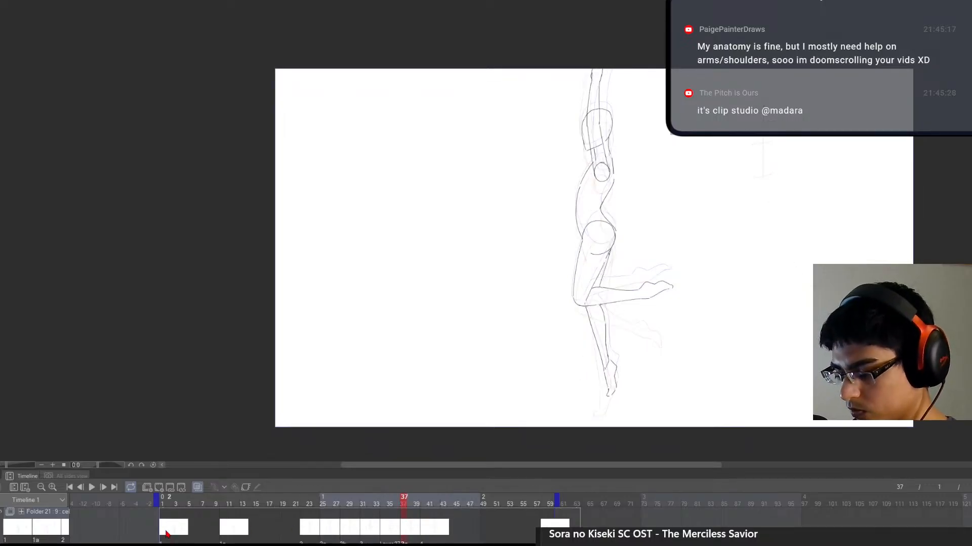
click(94, 489)
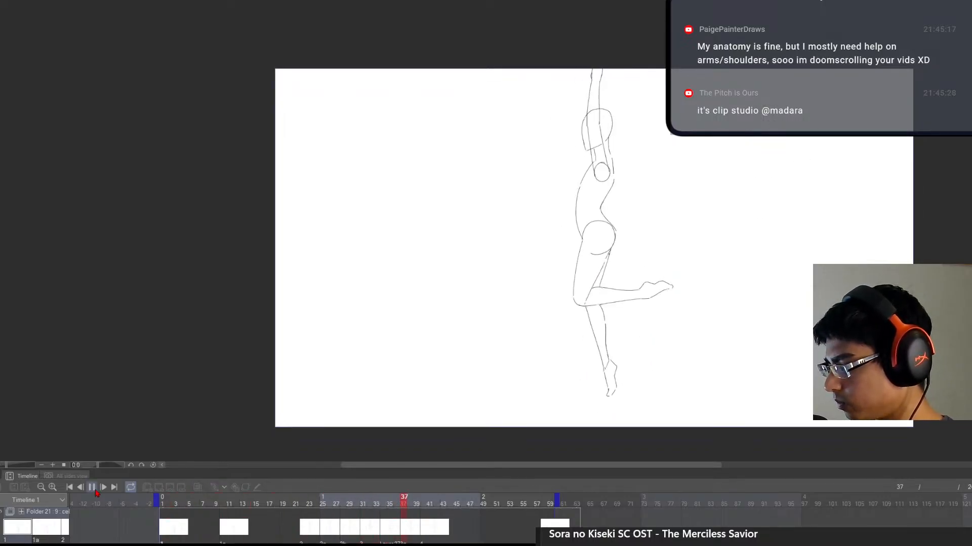
Step: Shorten the exposures of the jump drawings from frame 22 onward to two frames each, closing the gaps between them
click(313, 526)
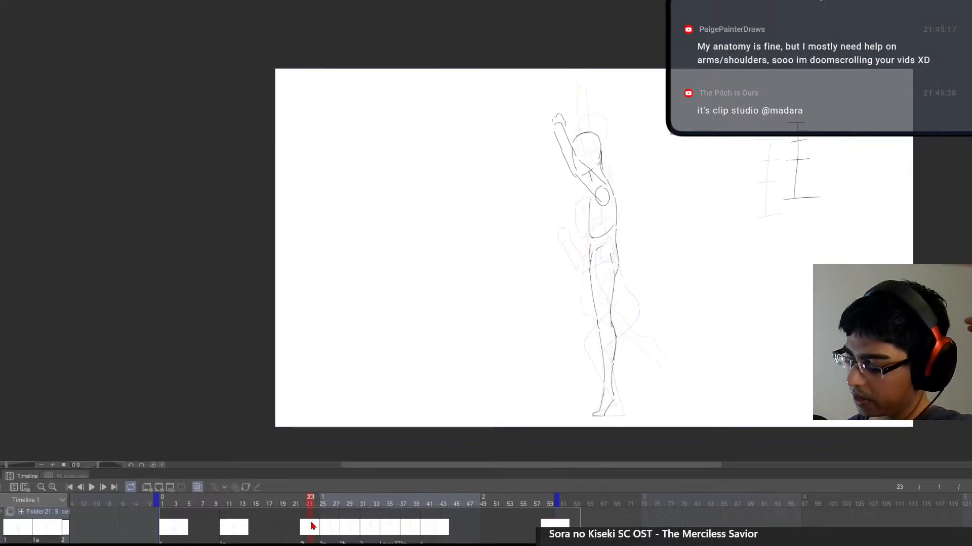
double_click(316, 528)
drag(322, 530, 315, 530)
drag(579, 524, 330, 533)
drag(624, 528, 345, 532)
drag(609, 526, 357, 531)
drag(644, 526, 386, 531)
click(305, 530)
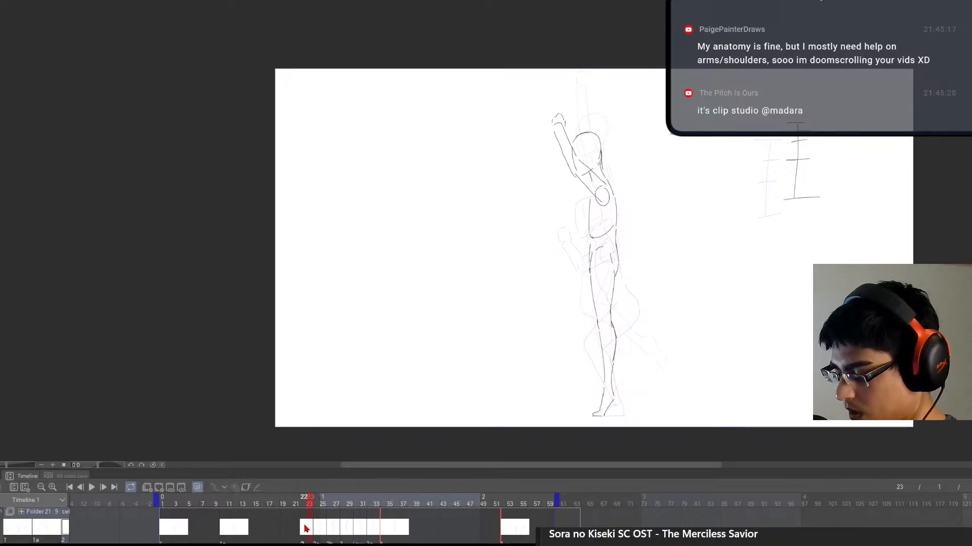
Step: Play back the jump animation to check the tighter timing, and return to frame 22
click(383, 528)
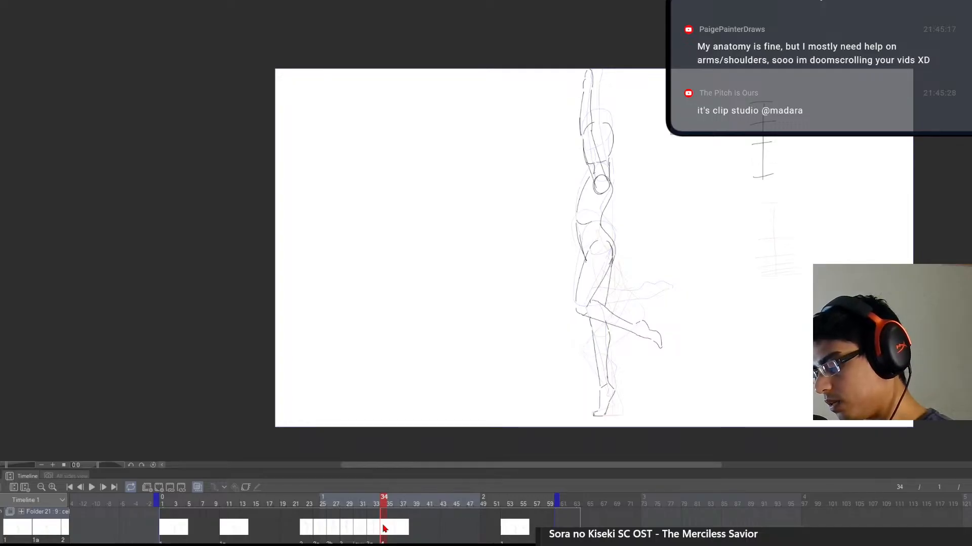
click(92, 488)
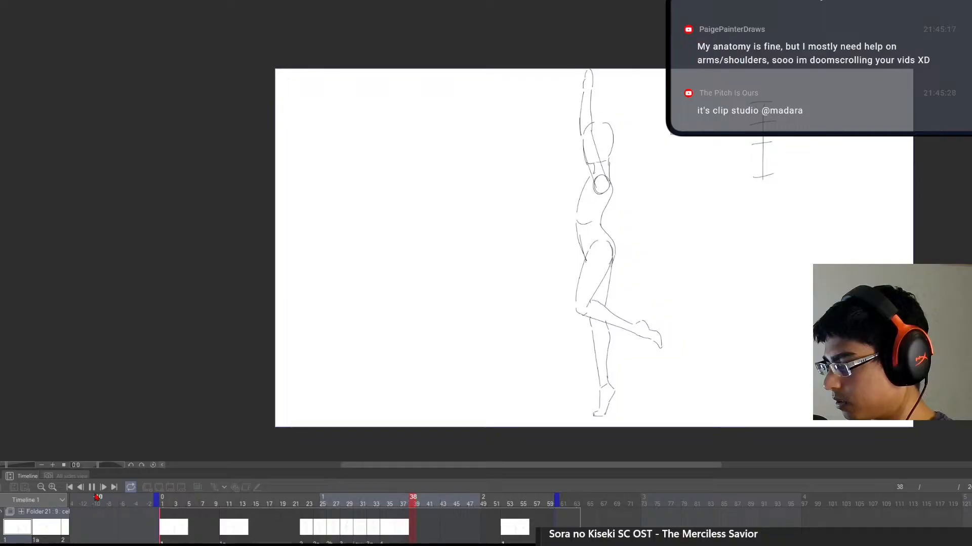
click(306, 526)
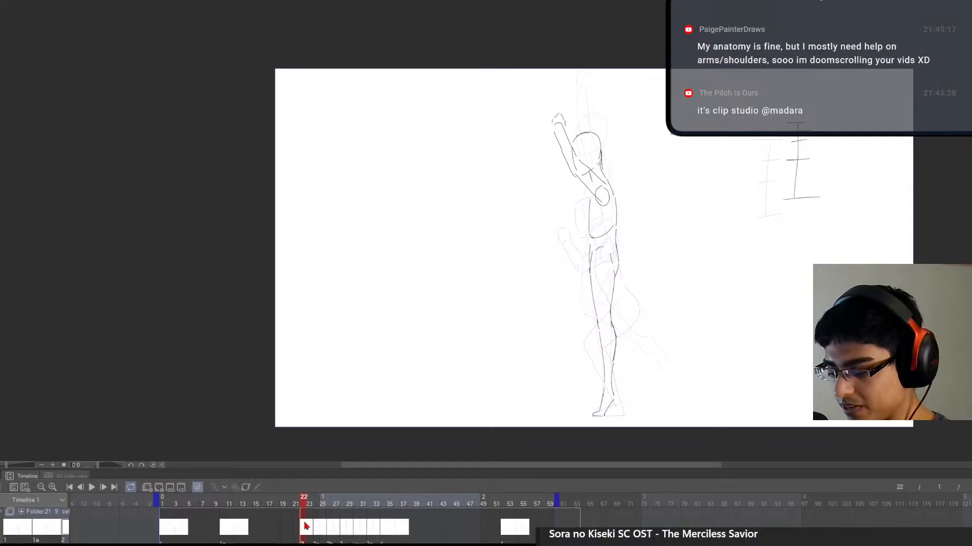
Step: Step through all the drawings from frame 1 and around the loop to examine the whole jump
click(166, 531)
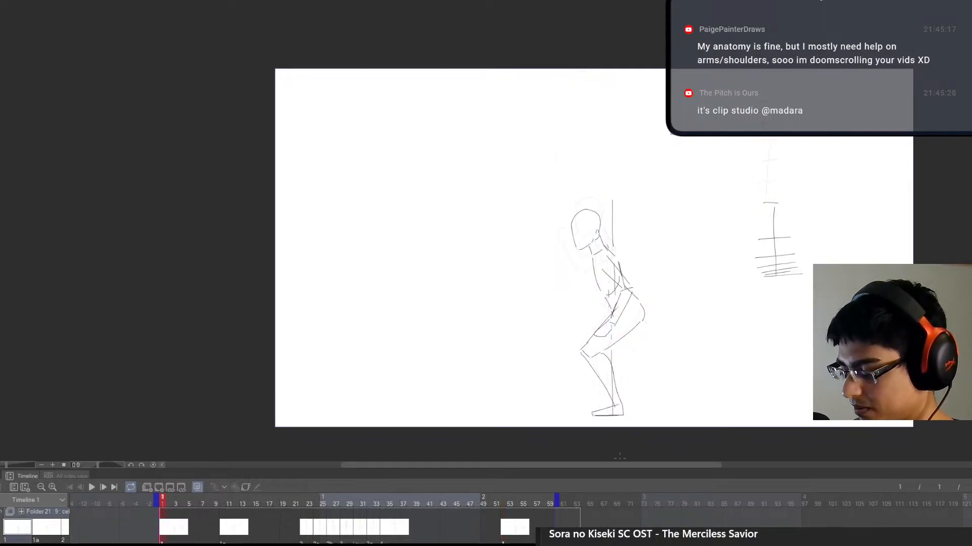
key(Right)
key(Right)
key(Right)
key(Right)
key(Right)
key(Right)
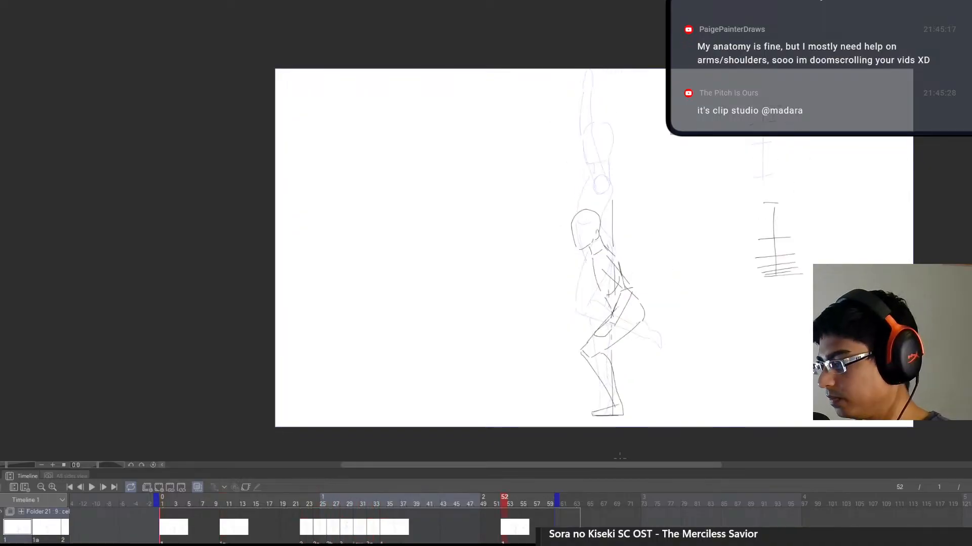
key(period)
key(period)
key(period)
key(period)
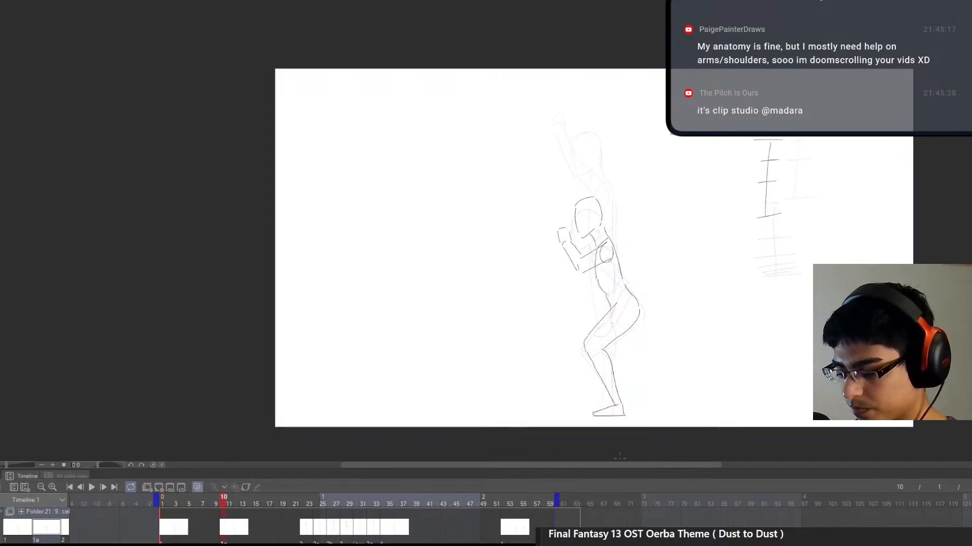
Step: Add a new animation cel between the first two drawings and start it at frame 7
click(185, 528)
click(159, 488)
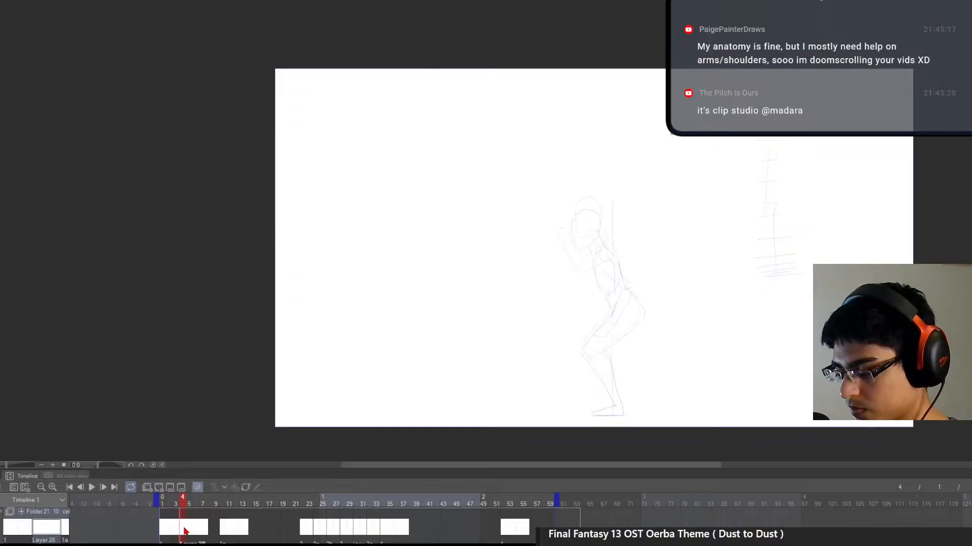
drag(185, 529, 208, 530)
Step: Draw the head outline and the back of the neck of the crouching figure at frame 7
drag(610, 282, 531, 317)
mouse_move(471, 212)
mouse_down()
mouse_move(486, 215)
mouse_move(481, 194)
mouse_move(485, 278)
mouse_up()
key(ctrl+z)
mouse_move(479, 175)
mouse_down()
mouse_move(483, 234)
mouse_move(500, 275)
mouse_move(553, 244)
mouse_up()
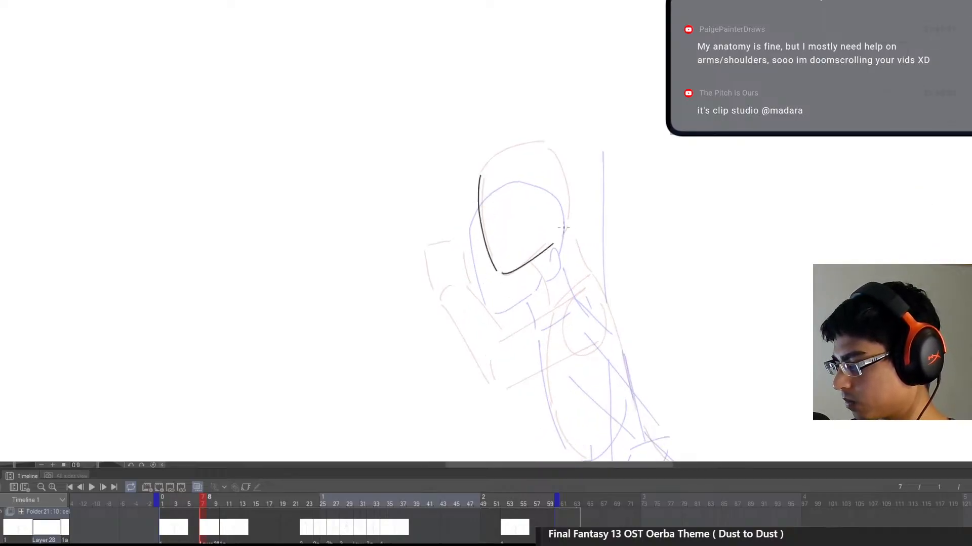
mouse_move(484, 178)
mouse_down()
mouse_move(514, 146)
mouse_move(553, 151)
mouse_move(568, 206)
mouse_move(559, 242)
mouse_move(565, 236)
mouse_move(584, 286)
mouse_up()
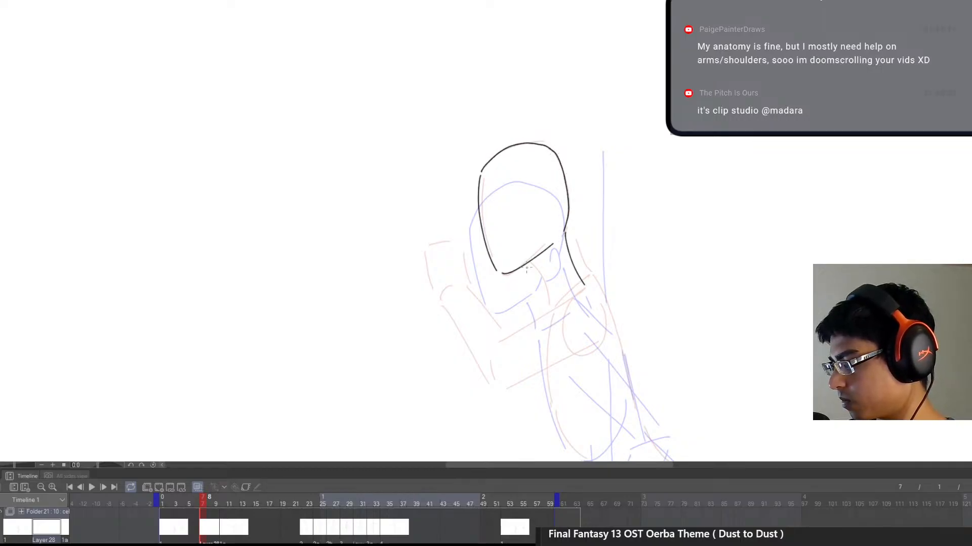
Step: Draw the front and base of the neck, and shift the head and neck down between the neighbouring poses
drag(527, 267, 540, 313)
key(ctrl+z)
drag(531, 263, 542, 307)
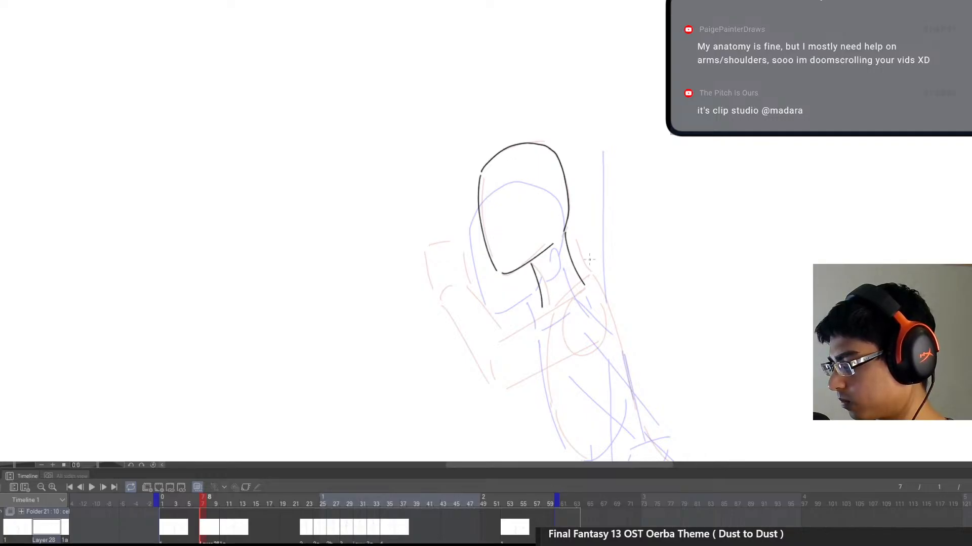
mouse_move(545, 310)
mouse_down()
mouse_move(585, 284)
mouse_move(559, 295)
mouse_up()
key(ctrl+t)
click(511, 350)
Step: Clean up the base of the neck and draw the figure's back from the shoulder down around the buttock
key(e)
drag(546, 330, 576, 308)
key(p)
drag(603, 310, 567, 347)
mouse_move(598, 345)
mouse_down()
mouse_move(576, 241)
mouse_move(547, 217)
mouse_move(569, 201)
mouse_move(561, 175)
mouse_move(547, 204)
mouse_move(573, 194)
mouse_move(591, 238)
mouse_move(590, 220)
mouse_move(599, 264)
mouse_move(629, 302)
mouse_move(611, 347)
mouse_up()
key(e)
key(p)
key(ctrl+z)
key(e)
key(p)
key(ctrl+z)
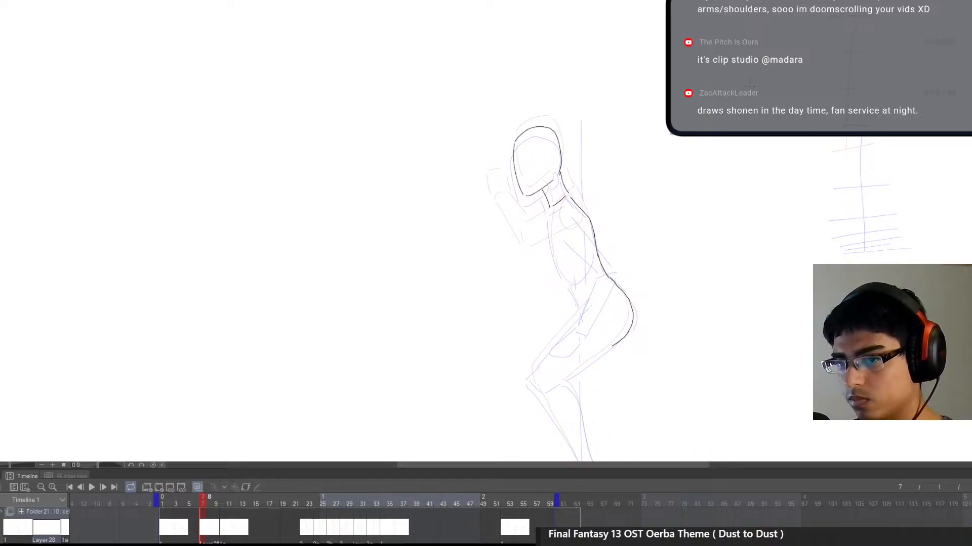
Step: Draw the front of the torso from the neck to the hip crease, and compare it with the neighbouring drawings
mouse_move(548, 206)
mouse_down()
mouse_move(554, 261)
mouse_move(578, 311)
mouse_up()
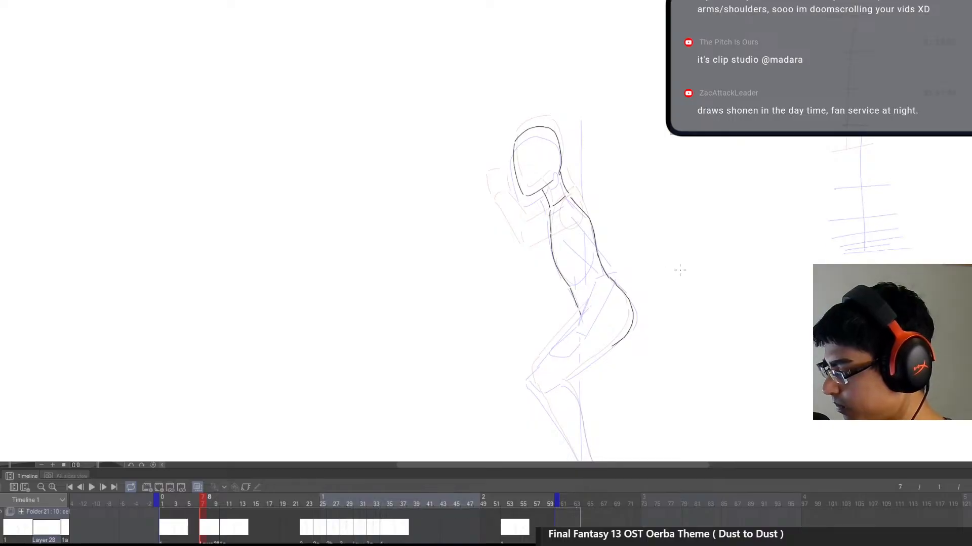
key(Left)
key(Right)
key(Right)
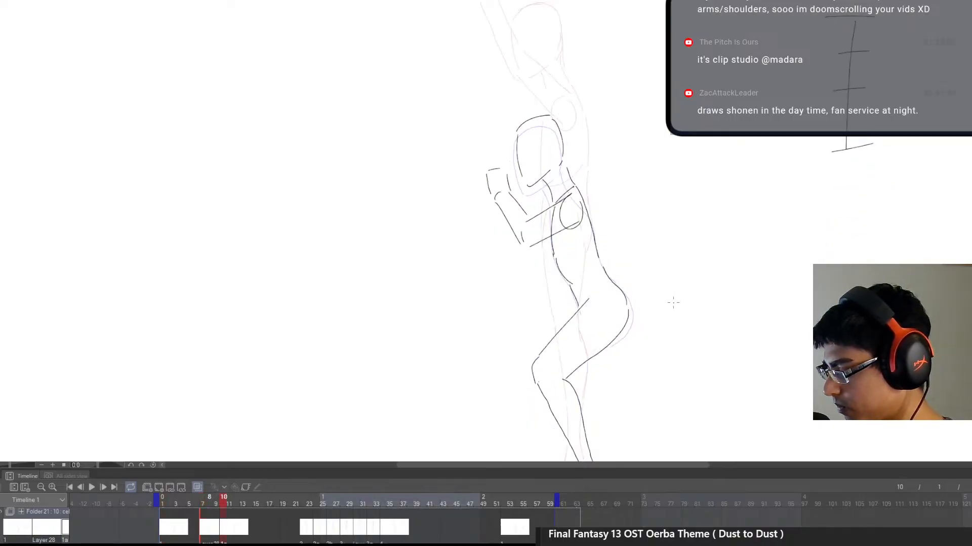
key(Left)
Step: Draw the crouching figure's bent leg at frame 7, with the thigh, knee, shin and calf down to the foot
mouse_move(593, 301)
mouse_down()
mouse_move(529, 380)
mouse_move(540, 397)
mouse_up()
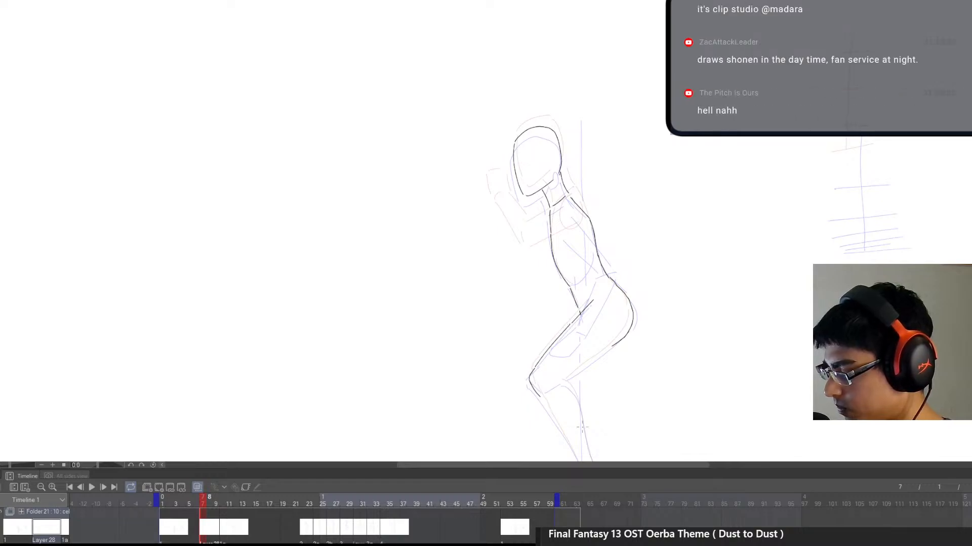
drag(609, 348, 563, 383)
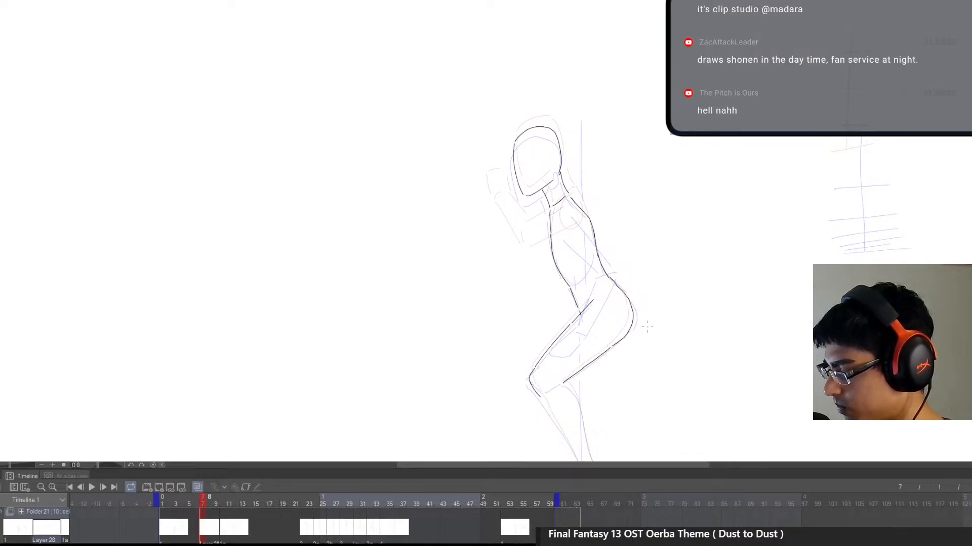
mouse_move(611, 345)
mouse_down()
mouse_move(633, 311)
mouse_move(581, 196)
mouse_up()
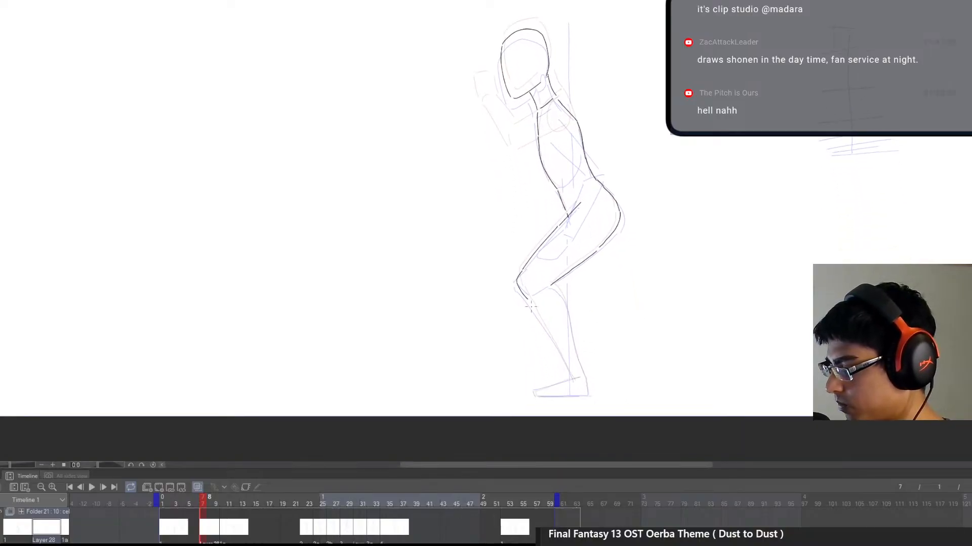
mouse_move(529, 302)
mouse_down()
mouse_move(571, 377)
mouse_move(534, 390)
mouse_move(537, 399)
mouse_move(587, 397)
mouse_up()
drag(555, 288, 587, 385)
Step: Draw the shoulder circle on the upper torso at frame 7, and compare it with the first drawing
mouse_move(533, 119)
mouse_down()
mouse_move(538, 246)
mouse_move(559, 272)
mouse_move(552, 233)
mouse_up()
click(553, 244)
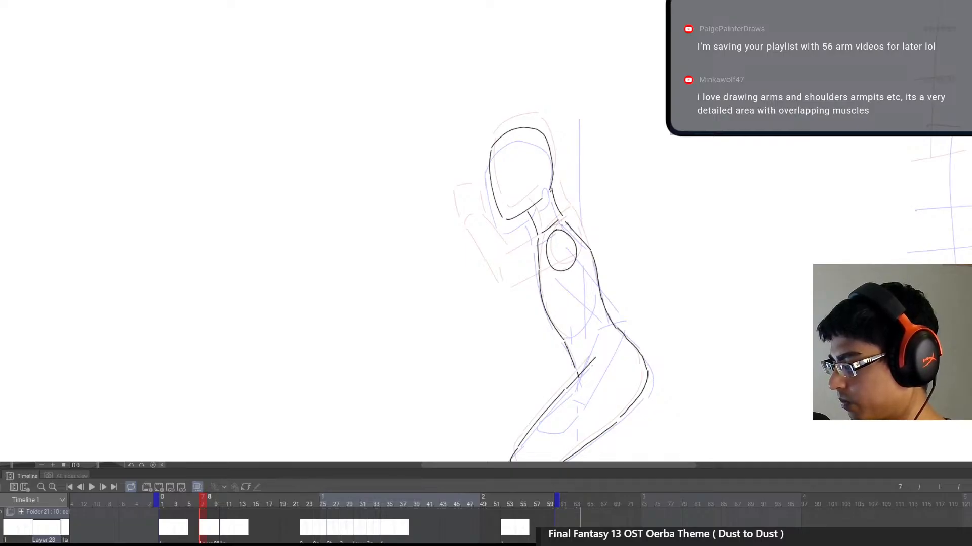
key(Left)
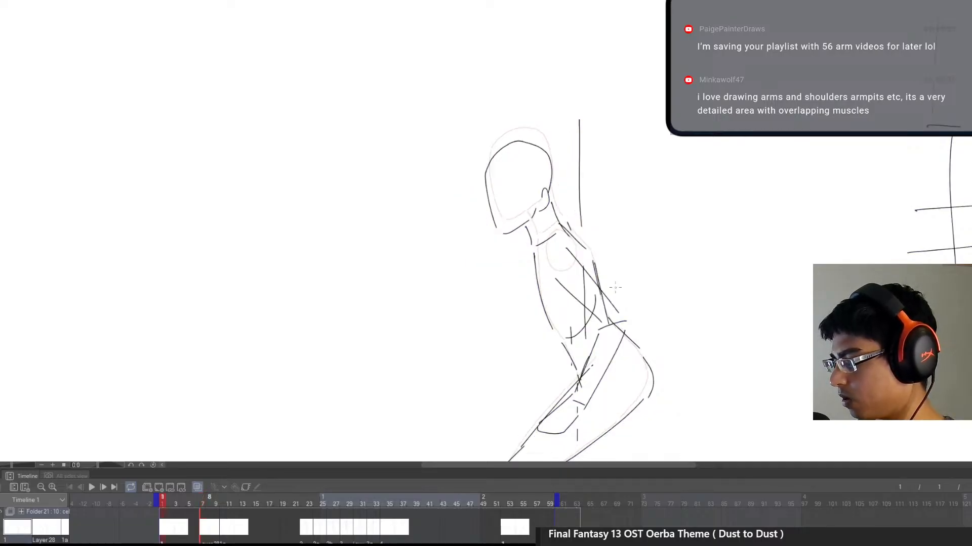
key(Right)
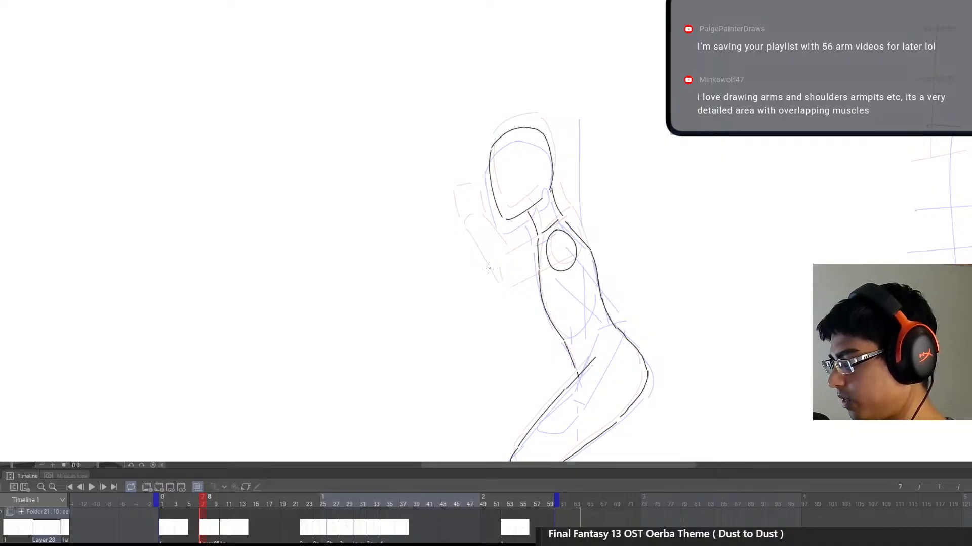
Step: Draw the upper arm down from the shoulder circle to the elbow and the forearm reaching forward to the wrist
drag(519, 330, 529, 331)
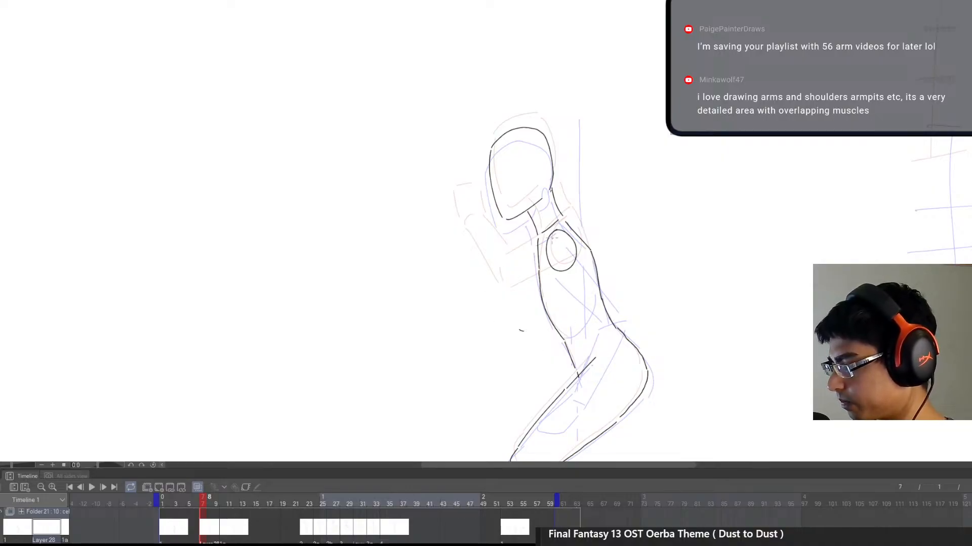
drag(545, 236, 510, 304)
key(ctrl+z)
drag(538, 242, 513, 319)
drag(575, 267, 531, 327)
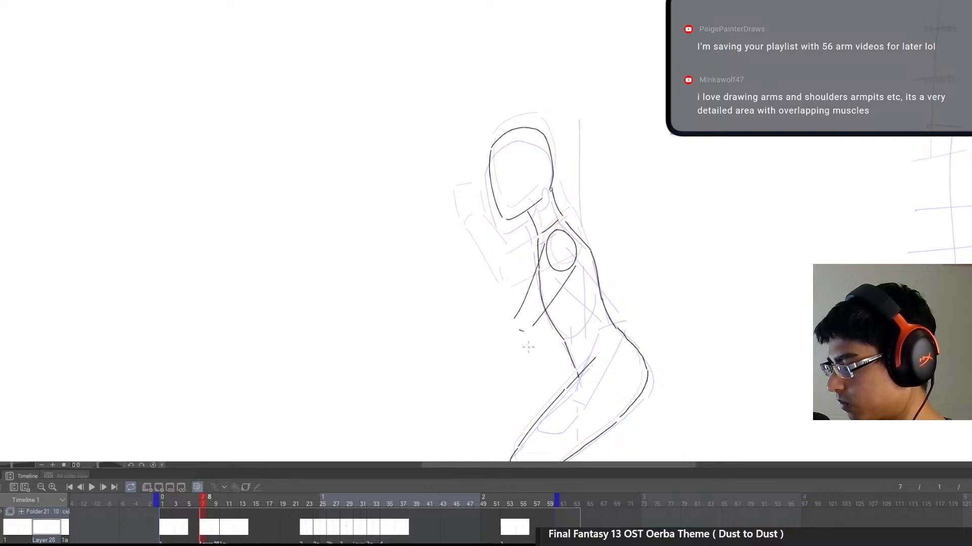
mouse_move(515, 313)
mouse_down()
mouse_move(449, 308)
mouse_move(441, 325)
mouse_move(531, 338)
mouse_up()
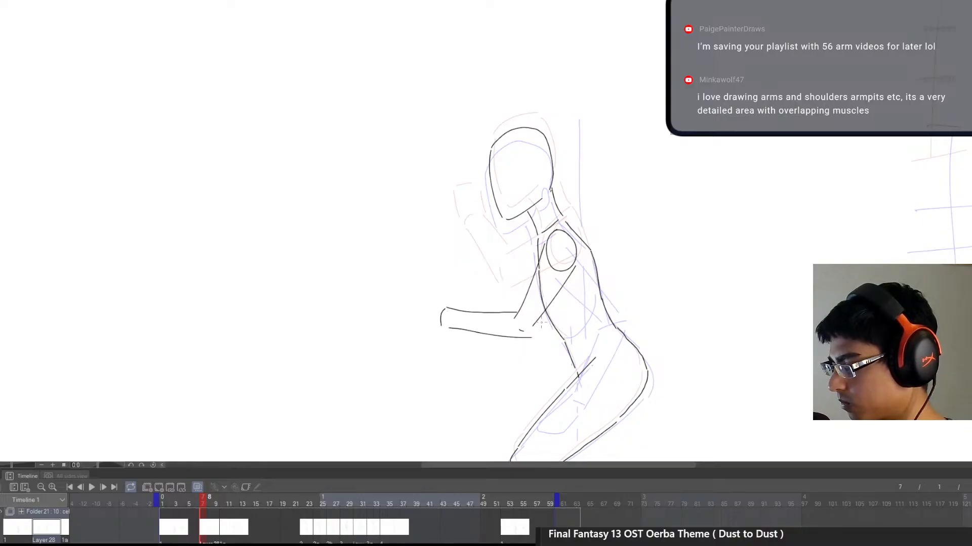
Step: Draw the fist on the end of the forearm at frame 7, and compare it with the neighbouring drawings
mouse_move(443, 305)
mouse_down()
mouse_move(429, 290)
mouse_move(412, 301)
mouse_move(433, 324)
mouse_up()
key(Left)
key(Right)
key(Right)
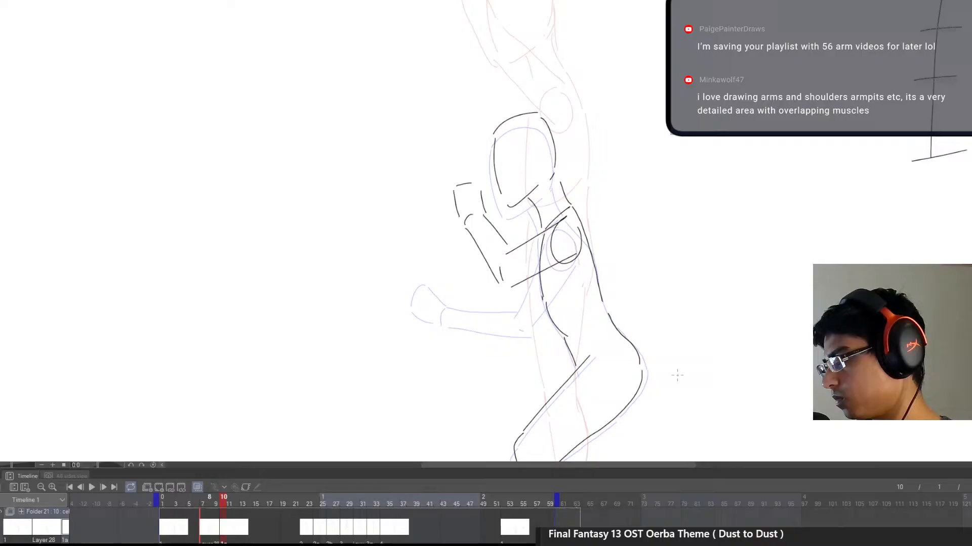
key(Left)
Step: Shorten the forearm at frame 7 by moving the hand and forearm lines closer to the elbow
mouse_move(483, 328)
mouse_down()
mouse_move(413, 323)
mouse_move(490, 334)
mouse_up()
key(ctrl+t)
click(430, 359)
key(ctrl+d)
drag(716, 307, 480, 400)
key(p)
drag(383, 236, 395, 306)
double_click(568, 399)
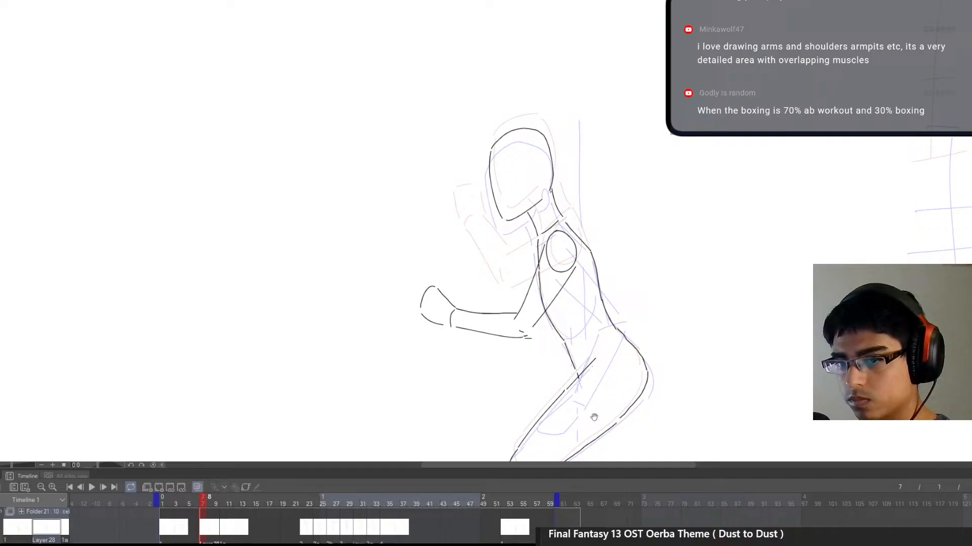
drag(600, 417, 593, 411)
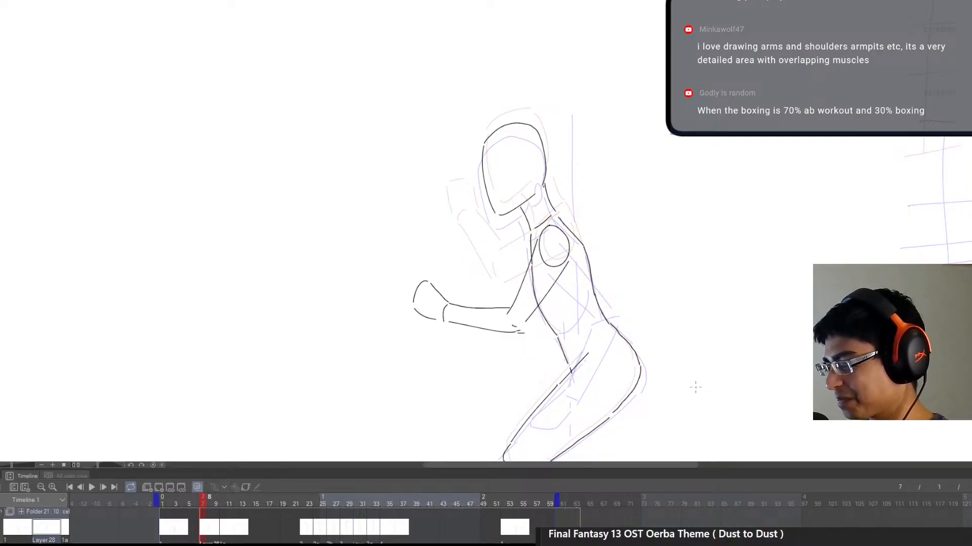
Step: Erase and redraw the back line of the upper arm down to the elbow at frame 7, and compare the neighbouring frames
key(e)
mouse_move(515, 323)
mouse_down()
mouse_move(526, 328)
mouse_move(576, 248)
mouse_move(566, 265)
mouse_up()
key(p)
drag(571, 256, 524, 331)
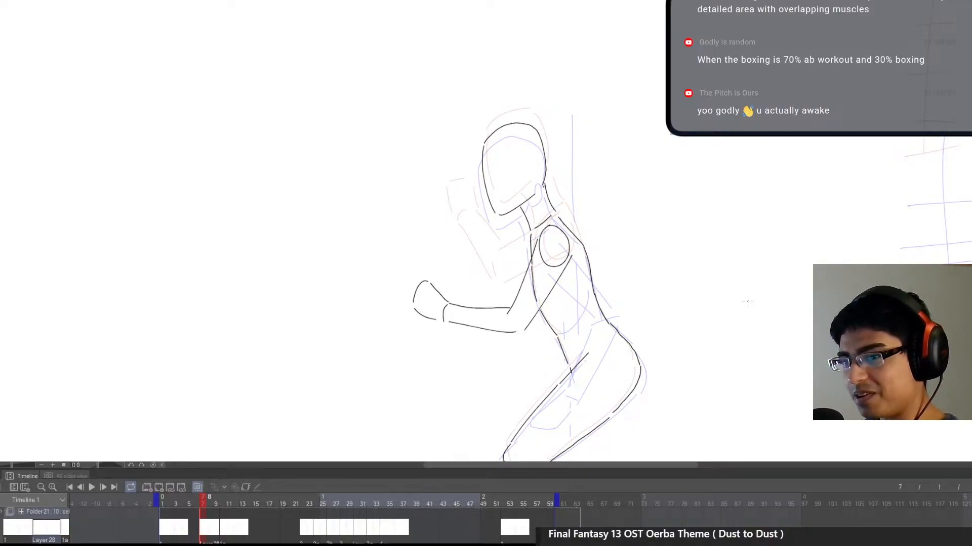
scroll(619, 357, down, 2)
drag(607, 382, 597, 367)
key(Left)
key(Right)
key(Right)
key(Left)
Step: Add a new drawing at frame 4 and draw the crouching figure's head outline and neck between the onion-skinned poses
click(185, 531)
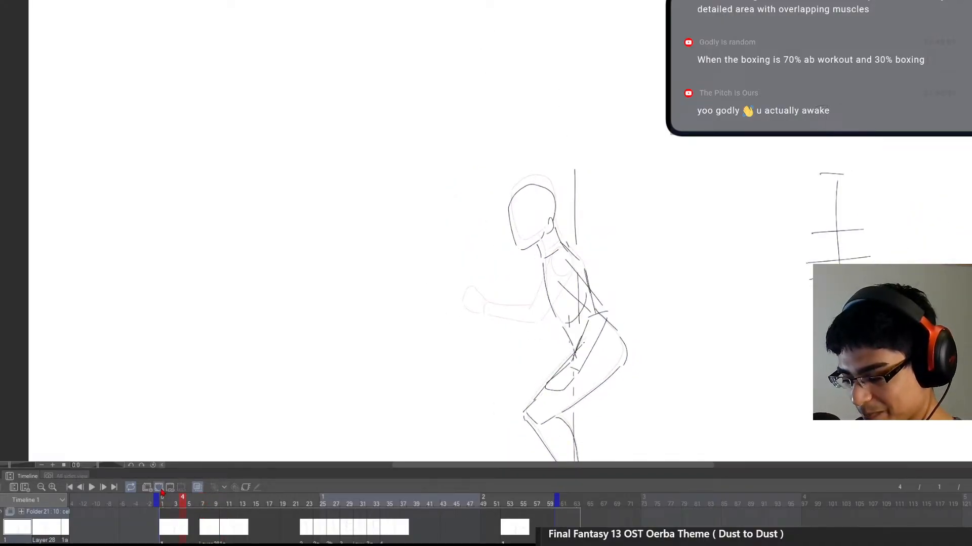
click(515, 225)
drag(517, 134, 501, 170)
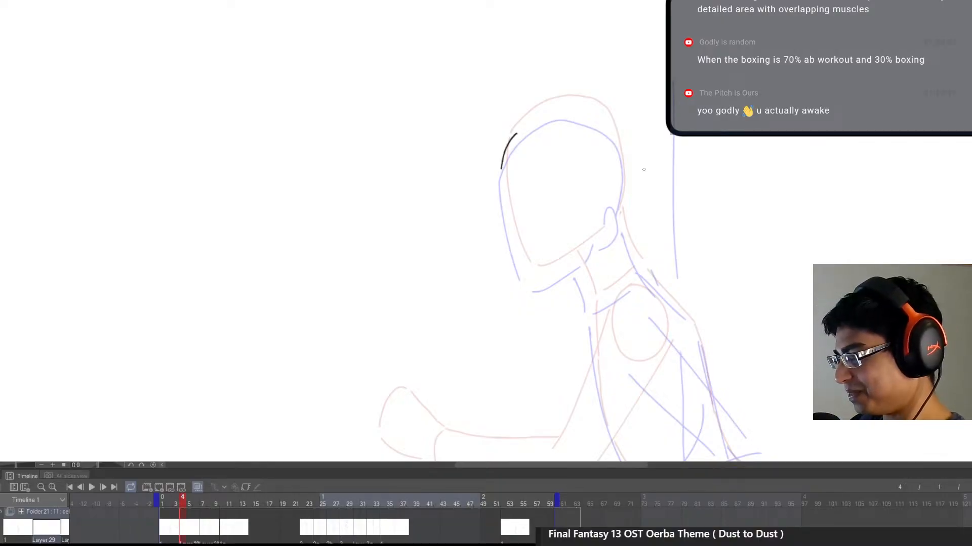
mouse_move(502, 176)
mouse_down()
mouse_move(528, 274)
mouse_move(591, 251)
mouse_move(604, 232)
mouse_up()
key(ctrl+z)
drag(536, 277, 606, 231)
mouse_move(520, 131)
mouse_down()
mouse_move(582, 104)
mouse_move(613, 127)
mouse_move(624, 174)
mouse_move(613, 218)
mouse_move(646, 275)
mouse_up()
drag(571, 265, 595, 310)
mouse_move(649, 274)
mouse_down()
mouse_move(656, 366)
mouse_move(610, 232)
mouse_up()
Step: Draw the front of the torso to the hip crease and the back down around the buttock at frame 4
scroll(592, 172, up, 2)
drag(584, 194, 618, 271)
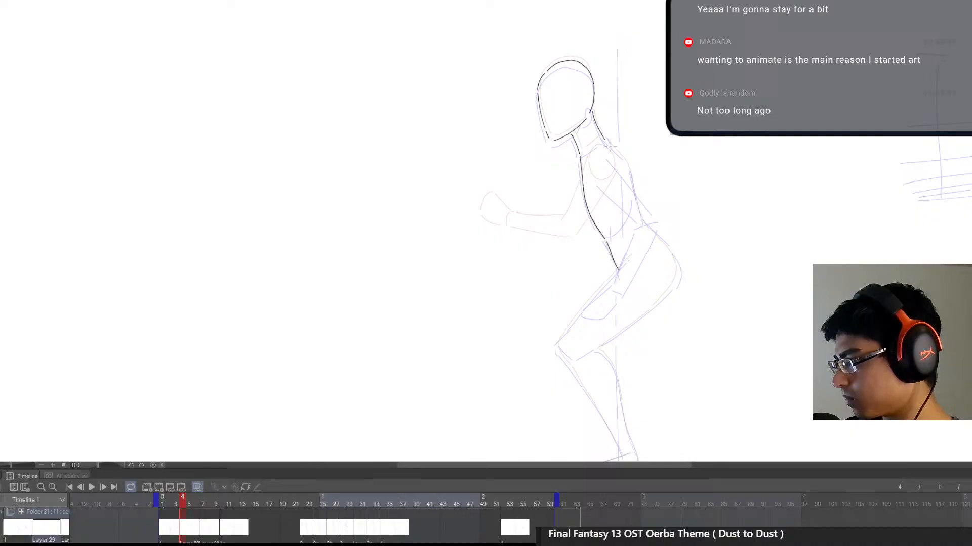
mouse_move(612, 146)
mouse_down()
mouse_move(632, 175)
mouse_move(644, 223)
mouse_move(677, 264)
mouse_move(671, 292)
mouse_up()
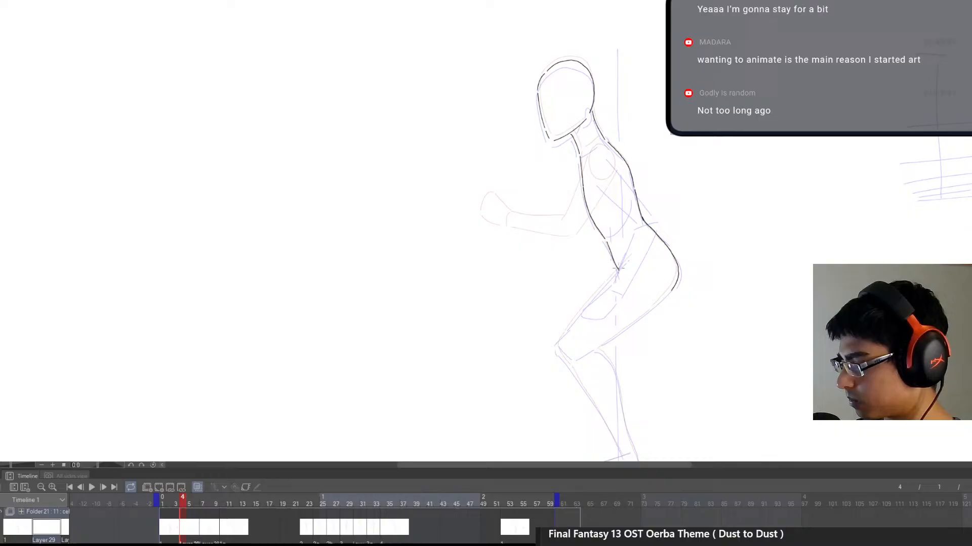
Step: Draw the bent leg at frame 4, with the thigh, knee, shin and calf down to the flat foot
mouse_move(630, 255)
mouse_down()
mouse_move(558, 344)
mouse_move(622, 454)
mouse_up()
drag(600, 346, 674, 284)
key(space)
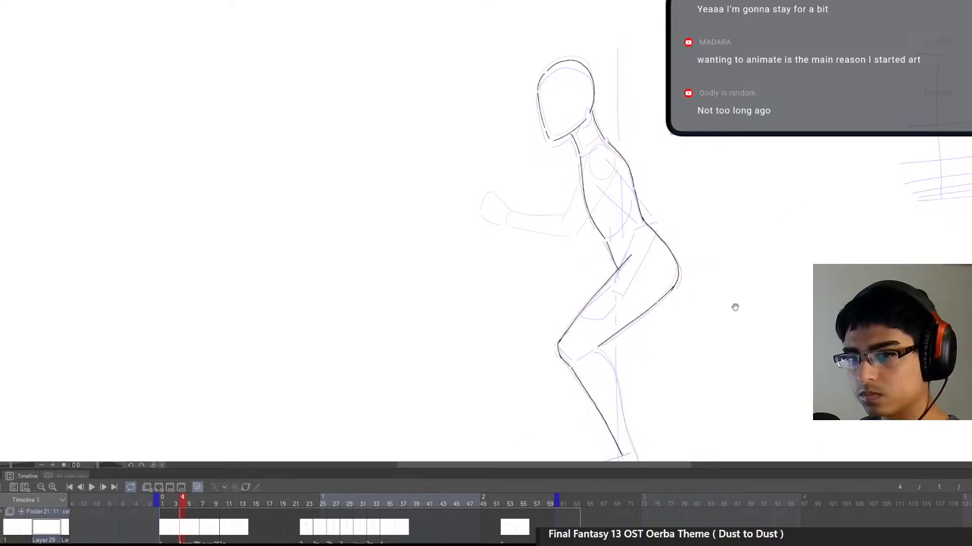
drag(611, 405, 549, 386)
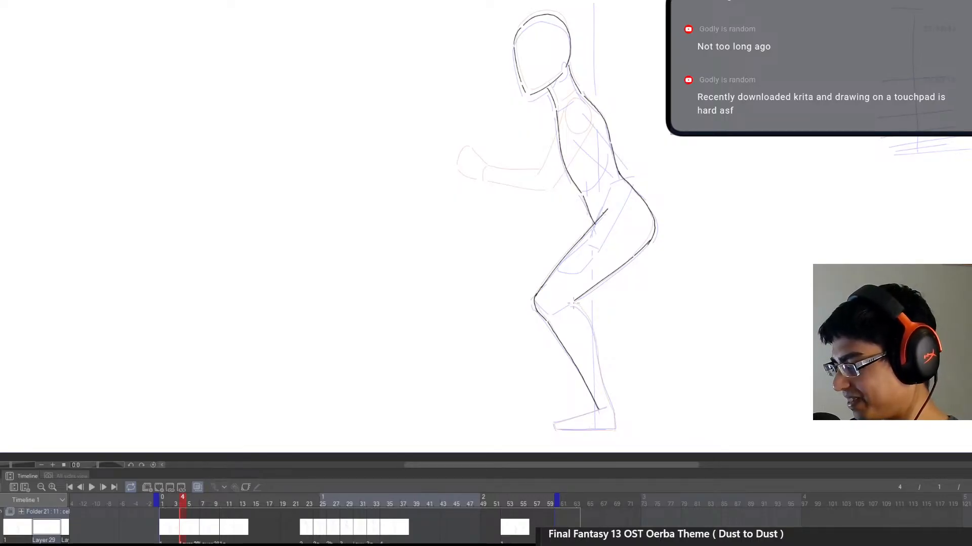
mouse_move(580, 308)
mouse_down()
mouse_move(614, 430)
mouse_move(584, 413)
mouse_move(554, 422)
mouse_move(611, 430)
mouse_up()
key(ctrl+z)
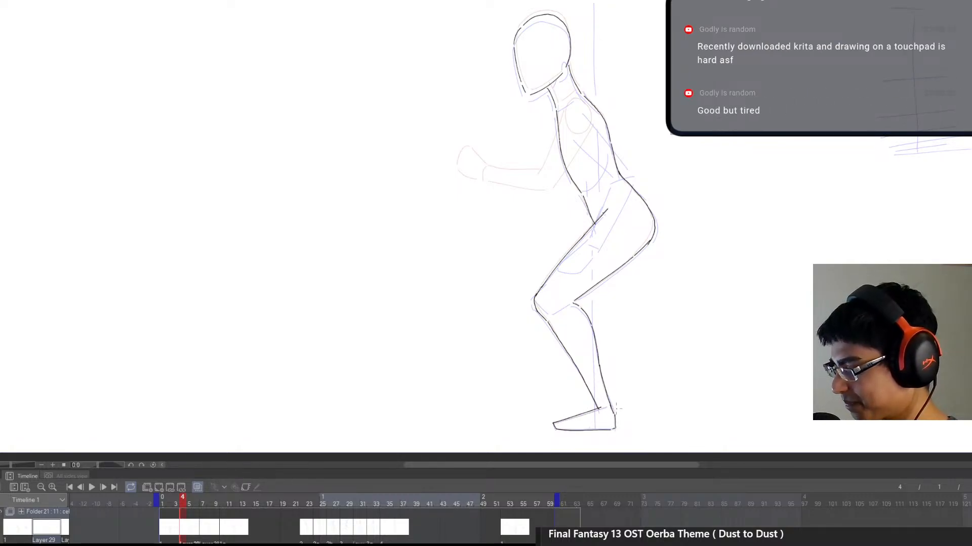
Step: Draw the shoulder circle and the upper arm hanging down to the elbow at frame 4
drag(557, 237, 566, 288)
drag(589, 162, 577, 244)
key(ctrl+z)
drag(579, 180, 580, 244)
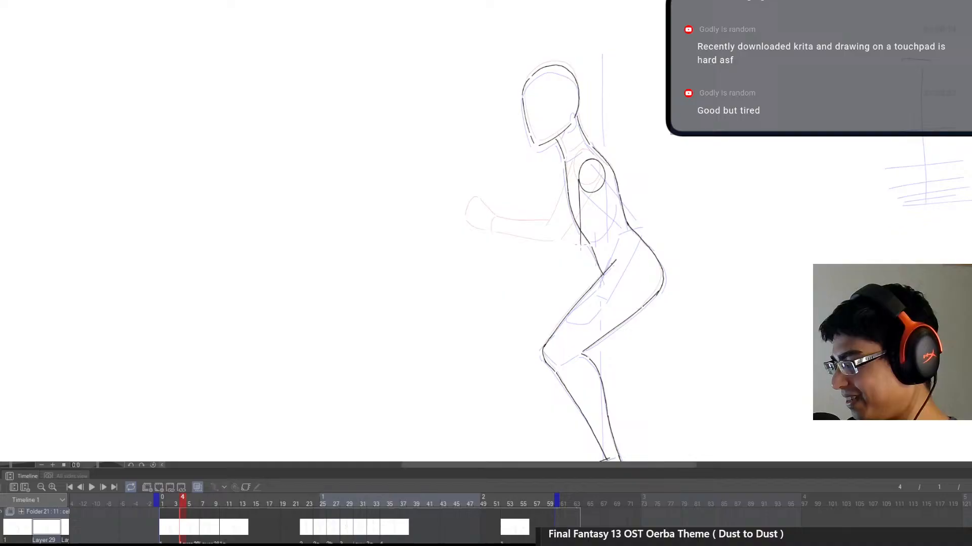
drag(605, 184, 597, 241)
key(ctrl+z)
mouse_move(607, 184)
mouse_down()
mouse_move(598, 244)
mouse_move(521, 268)
mouse_up()
key(ctrl+z)
Step: Rough in the forearm reaching forward and down from the elbow at frame 4, erasing the overlong lines
mouse_move(578, 248)
mouse_down()
mouse_move(526, 267)
mouse_move(524, 280)
mouse_move(610, 242)
mouse_move(577, 248)
mouse_move(508, 287)
mouse_up()
key(ctrl+z)
key(ctrl+z)
key(ctrl+z)
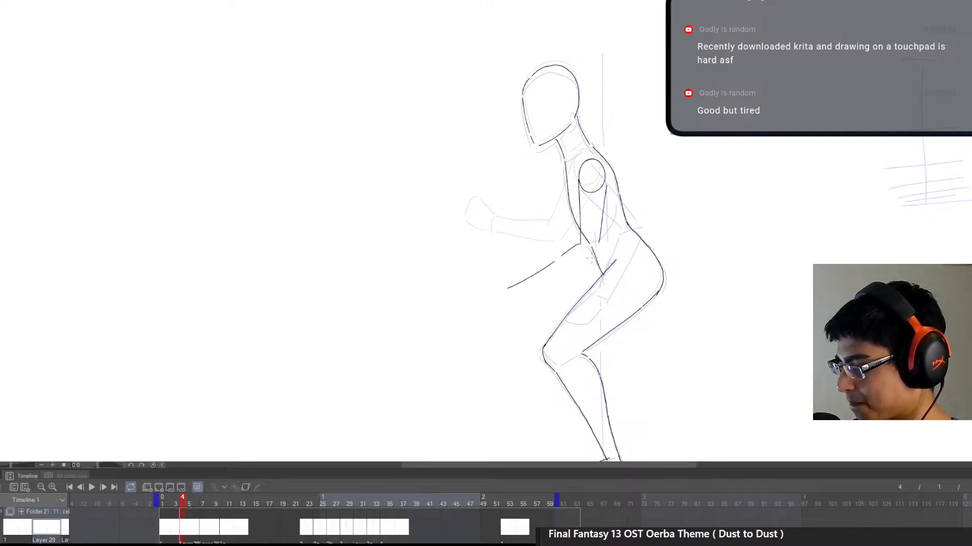
mouse_move(595, 256)
mouse_down()
mouse_move(520, 293)
mouse_move(551, 263)
mouse_up()
key(e)
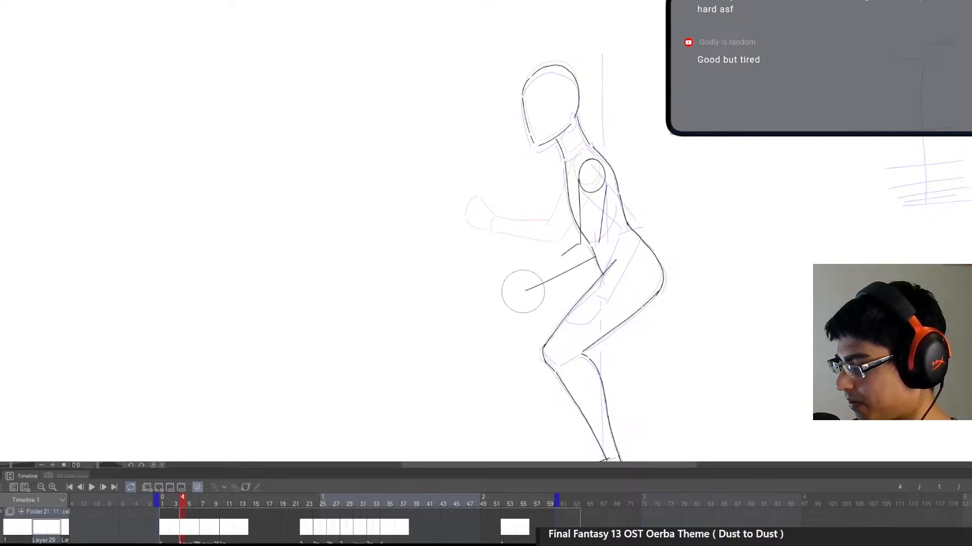
key(p)
mouse_move(587, 295)
mouse_down()
mouse_move(495, 229)
mouse_move(595, 297)
mouse_up()
key(ctrl+z)
key(ctrl+z)
key(e)
key(p)
Step: Redraw the elbow and a shorter forearm at frame 4, finishing with the wrist and fist
mouse_move(540, 264)
mouse_down()
mouse_move(563, 253)
mouse_move(605, 192)
mouse_move(601, 240)
mouse_move(547, 261)
mouse_move(570, 241)
mouse_move(546, 262)
mouse_move(581, 232)
mouse_move(593, 235)
mouse_move(546, 281)
mouse_move(593, 251)
mouse_up()
key(e)
key(p)
key(e)
key(p)
key(ctrl+z)
key(e)
key(p)
key(ctrl+z)
key(e)
key(p)
drag(546, 281, 599, 245)
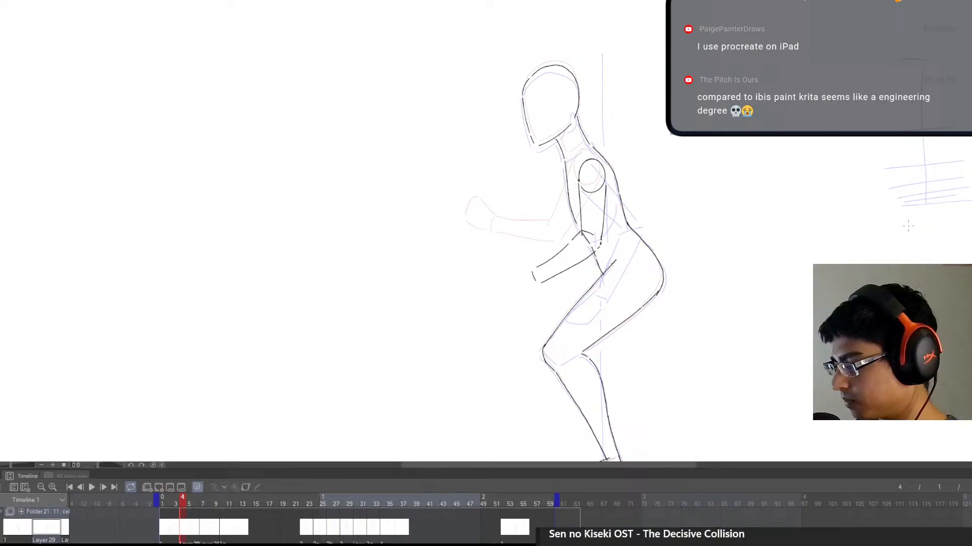
mouse_move(530, 272)
mouse_down()
mouse_move(505, 279)
mouse_move(504, 295)
mouse_move(532, 293)
mouse_up()
Step: Flip back and forth through the opening crouch drawings and play the animation to check the movement
key(Left)
key(Right)
key(Right)
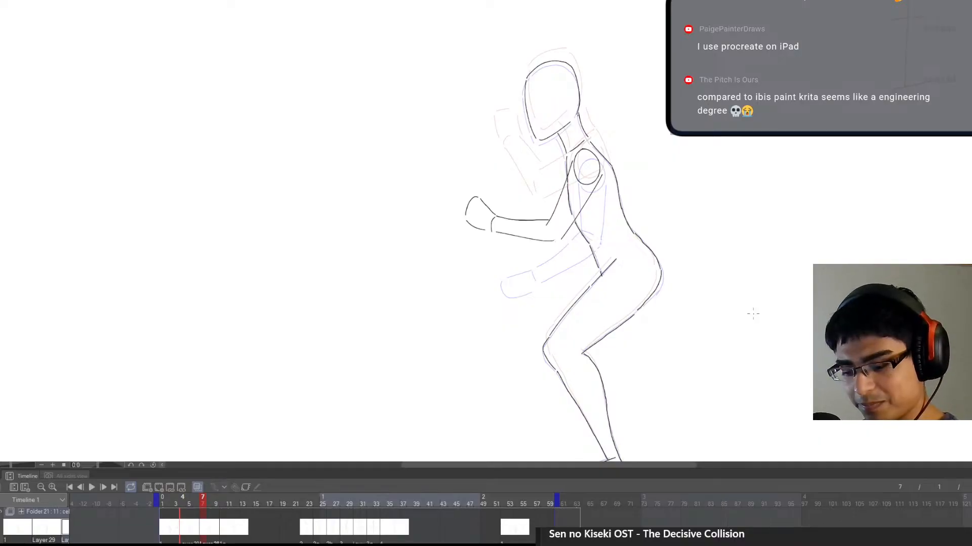
key(Right)
key(Right)
key(Right)
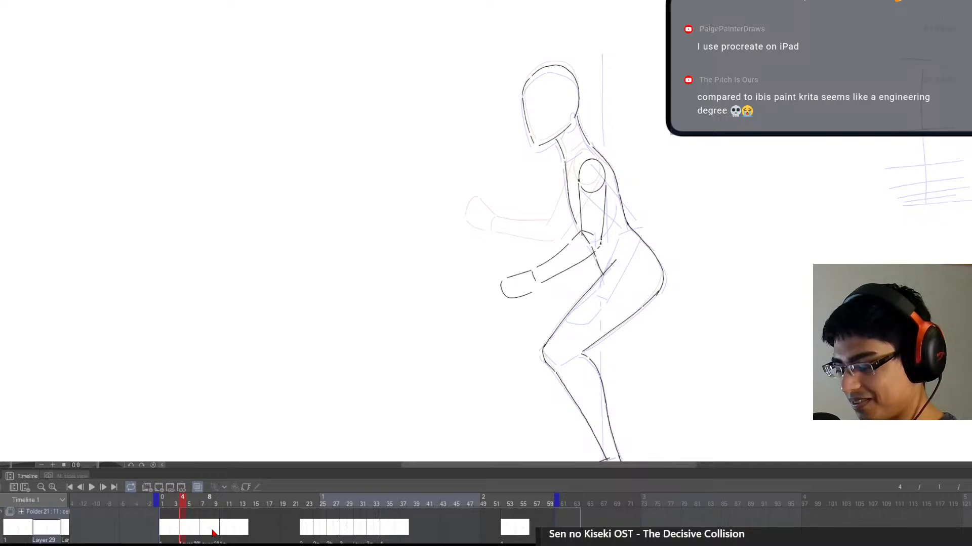
key(Left)
key(Left)
key(Left)
key(Right)
key(Right)
key(Right)
key(Left)
key(Left)
scroll(646, 342, down, 4)
key(Left)
key(Right)
key(Right)
click(92, 487)
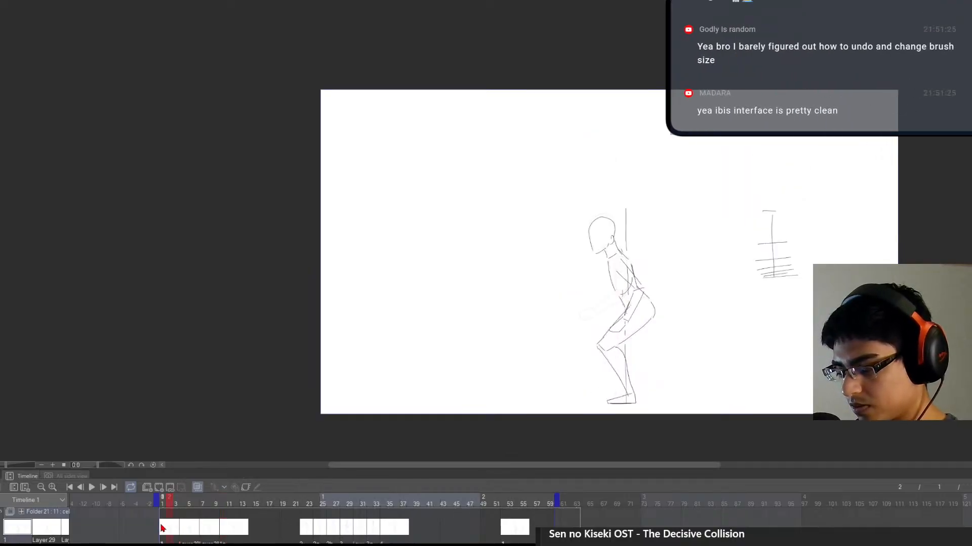
Step: Add a new blank drawing at frame 19, between the crouch at frame 10 and the arm-raised pose at frame 22
click(226, 531)
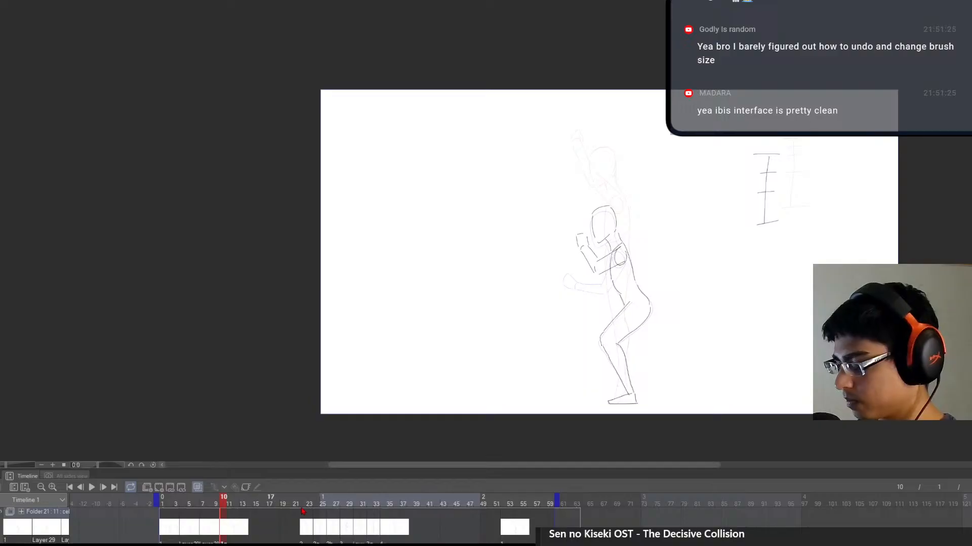
click(306, 532)
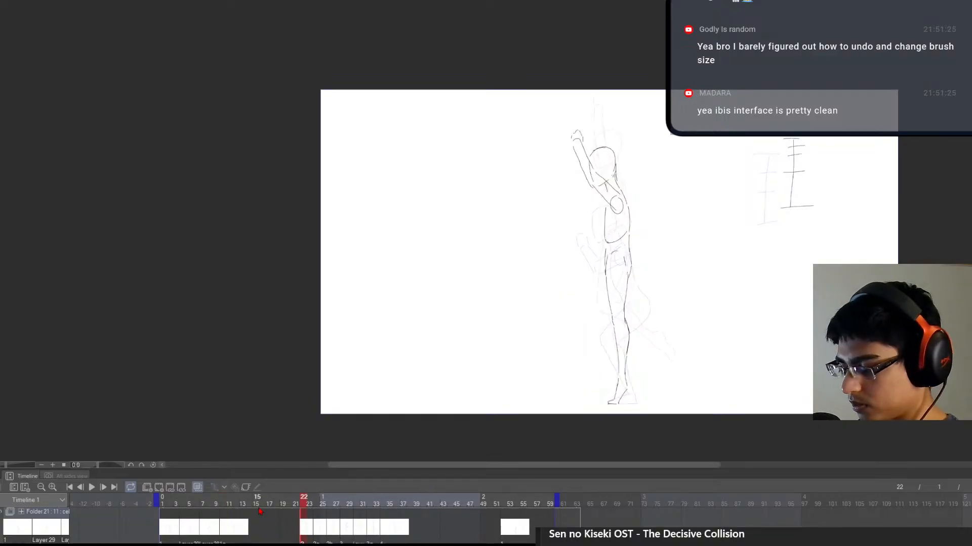
click(284, 538)
click(164, 489)
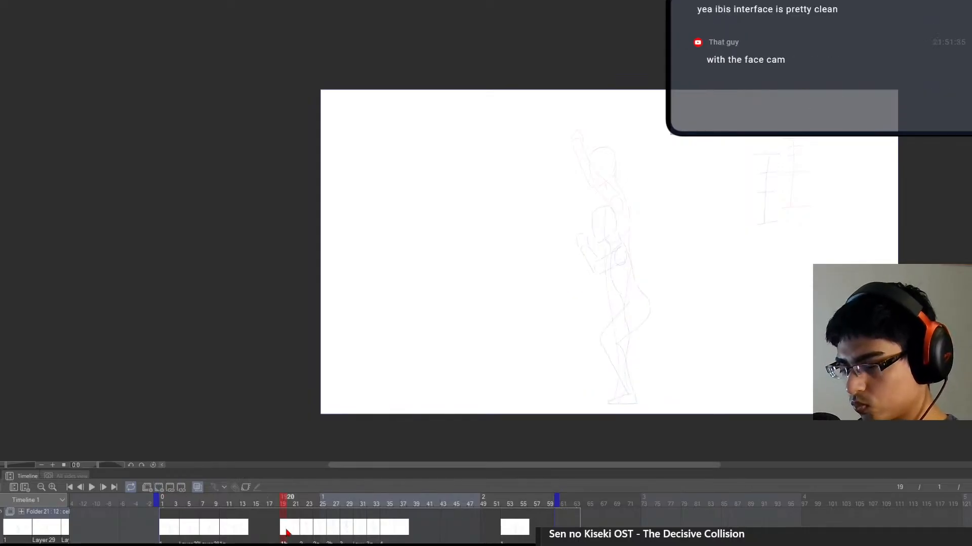
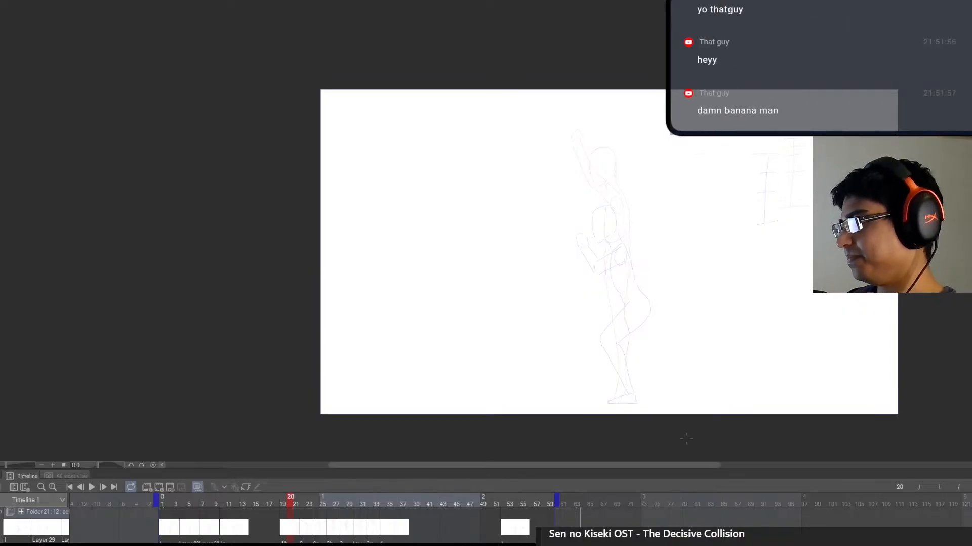
Step: Draw the rising figure's head on the new in-between, with the face, jaw and rounded skull
drag(594, 185, 612, 183)
mouse_move(612, 209)
mouse_down()
mouse_move(544, 252)
mouse_move(526, 230)
mouse_move(525, 287)
mouse_move(562, 267)
mouse_up()
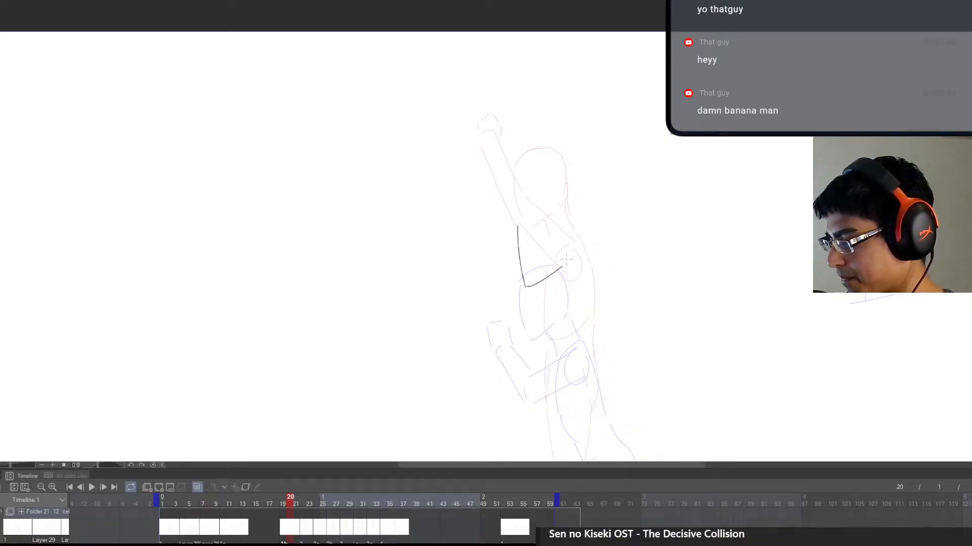
mouse_move(518, 227)
mouse_down()
mouse_move(540, 209)
mouse_move(567, 224)
mouse_move(569, 253)
mouse_up()
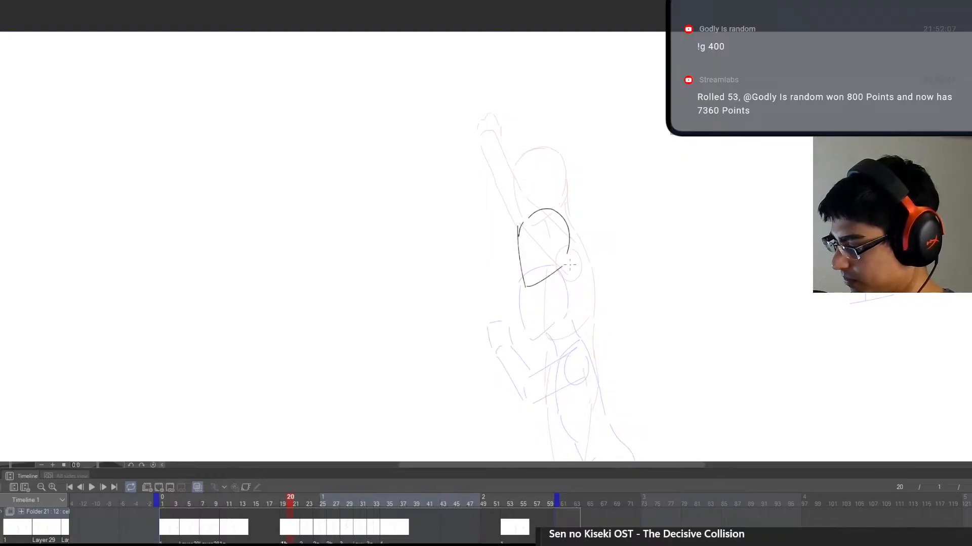
Step: Draw the neck and the ribcage below the head, with the upper back, chest and lower rib curve
drag(568, 259, 576, 293)
key(ctrl+z)
mouse_move(567, 259)
mouse_down()
mouse_move(575, 292)
mouse_move(550, 298)
mouse_move(568, 295)
mouse_move(587, 316)
mouse_move(594, 348)
mouse_up()
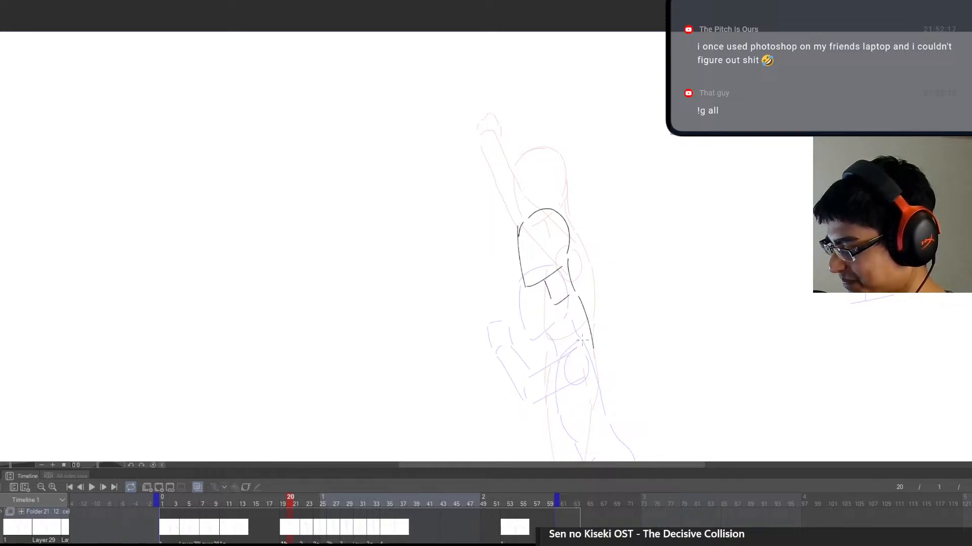
drag(551, 313, 545, 362)
drag(569, 429, 565, 267)
key(ctrl+z)
mouse_move(546, 151)
mouse_down()
mouse_move(546, 223)
mouse_move(588, 211)
mouse_move(558, 223)
mouse_move(567, 227)
mouse_move(587, 213)
mouse_up()
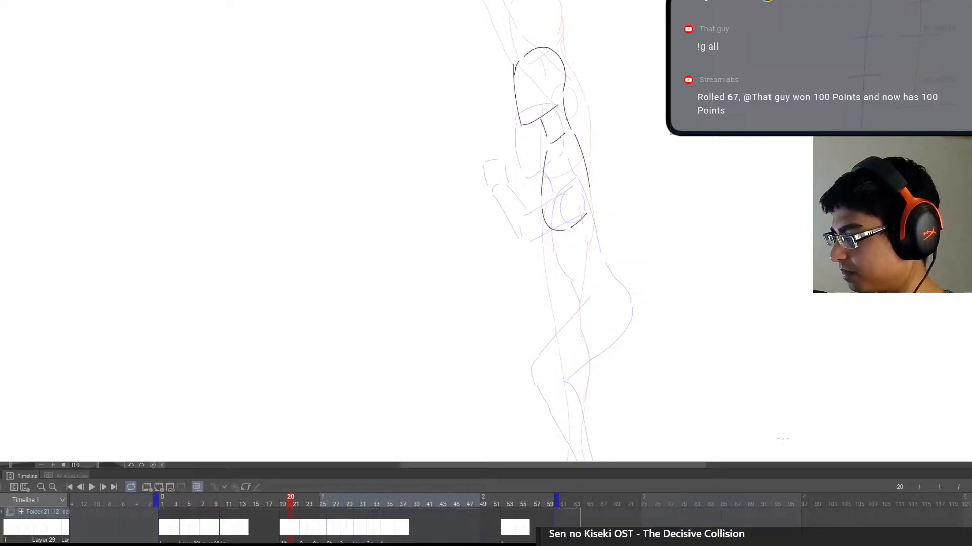
Step: Draw the belly and lower back lines below the ribcage, and rework the lower back to flare toward the hip
drag(591, 198, 608, 254)
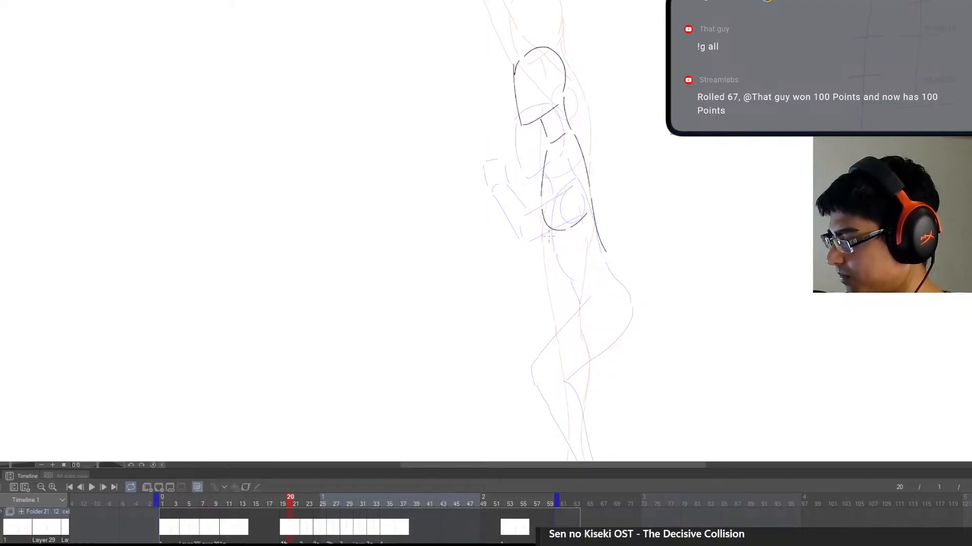
drag(543, 225, 565, 267)
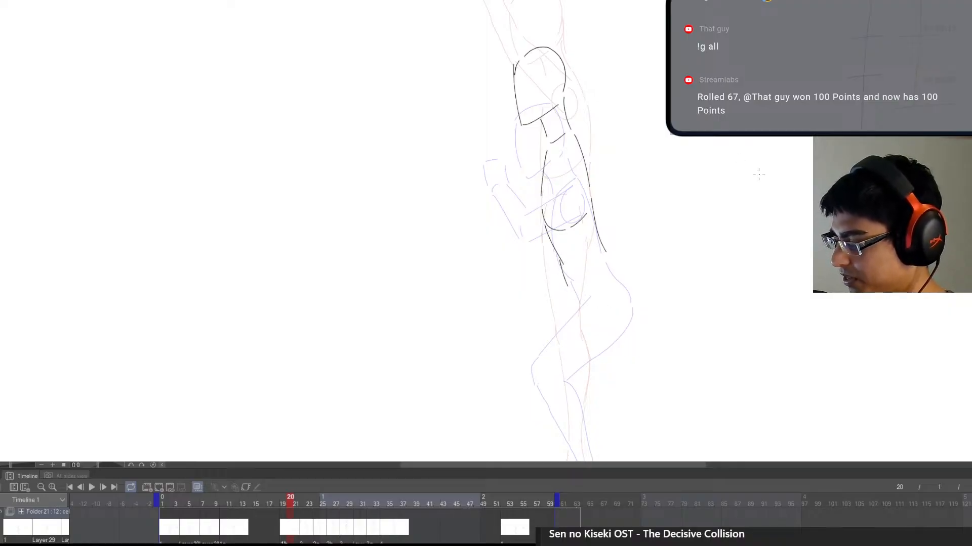
mouse_move(567, 286)
mouse_down()
mouse_move(580, 309)
mouse_move(572, 293)
mouse_up()
key(ctrl+z)
key(e)
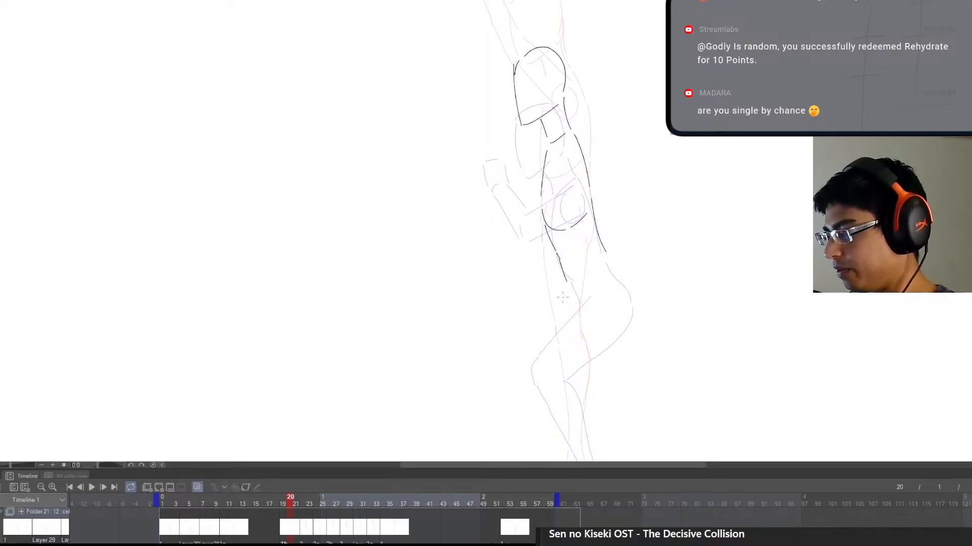
key(e)
mouse_move(612, 260)
mouse_down()
mouse_move(601, 193)
mouse_move(615, 260)
mouse_up()
key(p)
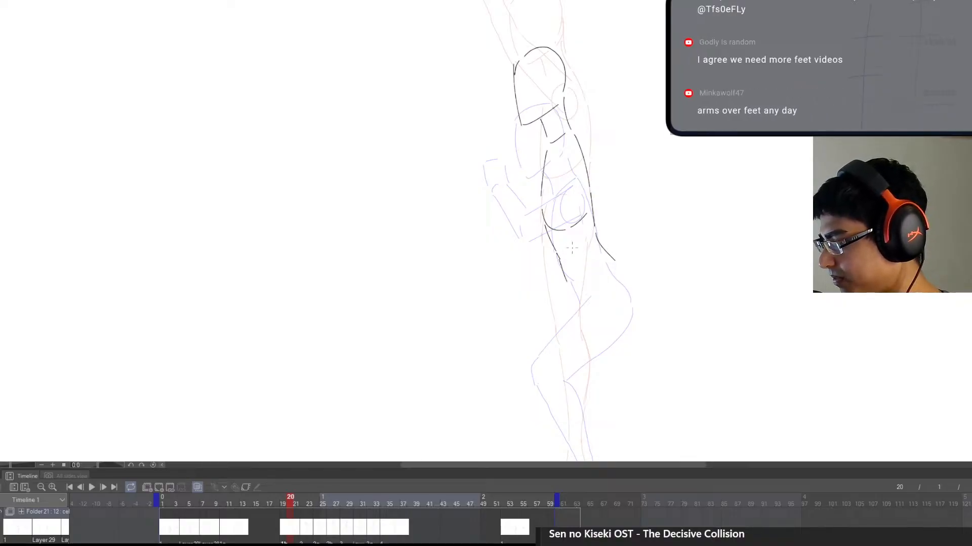
Step: Draw the pelvis below the ribcage, with its upper edge, front and back sides and curved underside
mouse_move(588, 230)
mouse_down()
mouse_move(552, 245)
mouse_move(579, 295)
mouse_move(625, 269)
mouse_move(601, 233)
mouse_move(590, 297)
mouse_move(556, 257)
mouse_move(570, 297)
mouse_up()
key(e)
key(p)
key(e)
key(p)
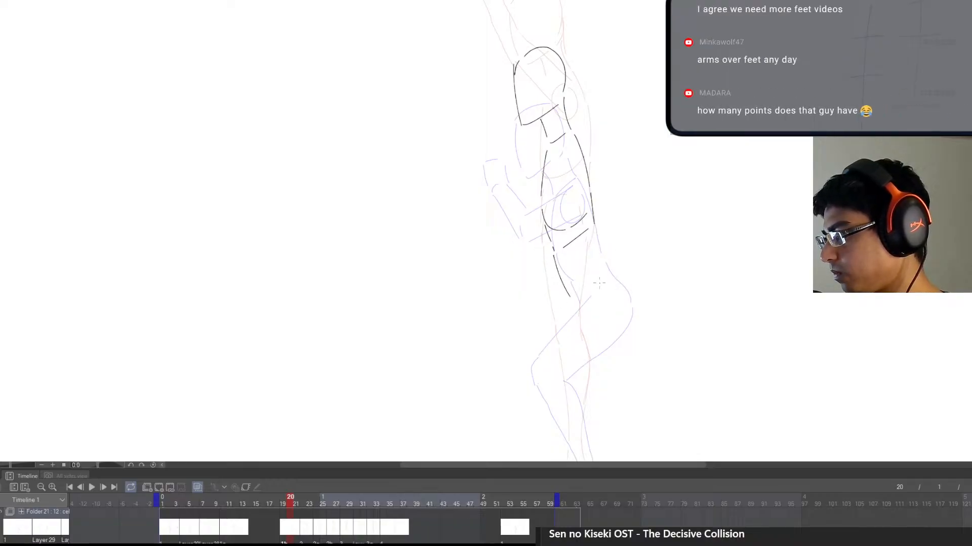
mouse_move(595, 230)
mouse_down()
mouse_move(609, 257)
mouse_move(603, 289)
mouse_move(575, 301)
mouse_up()
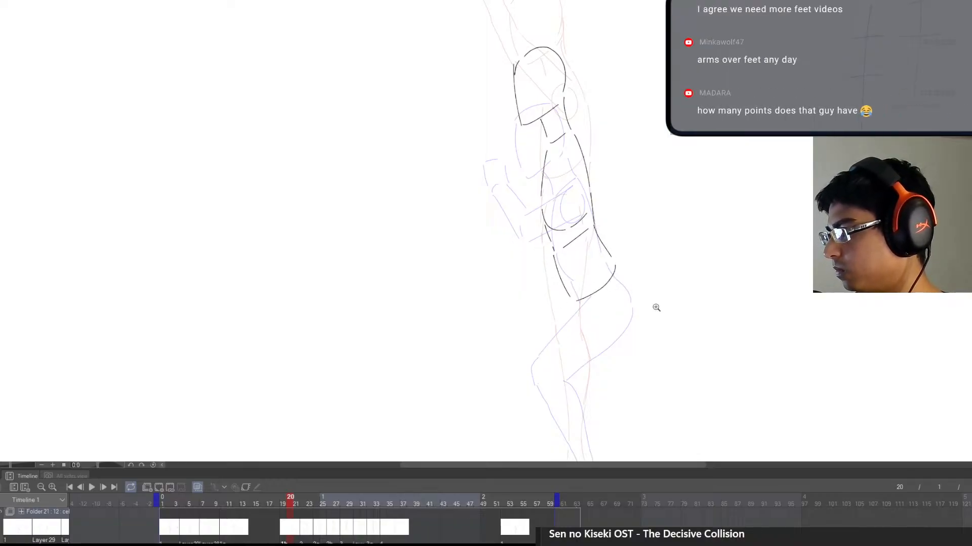
Step: Draw the shoulder circle on the ribcage and two straight upper-arm lines extending forward from it
scroll(657, 311, down, 3)
drag(653, 379, 645, 389)
scroll(591, 222, up, 4)
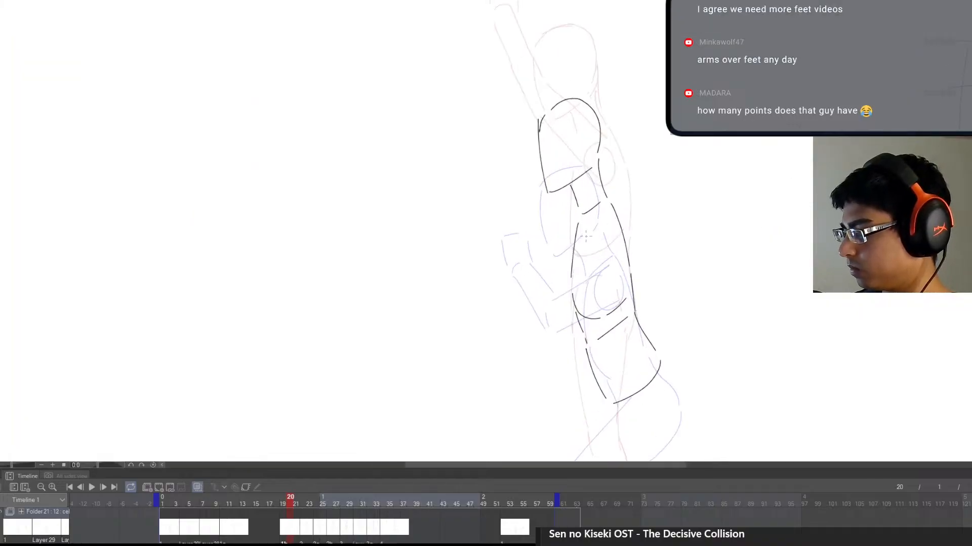
mouse_move(591, 219)
mouse_down()
mouse_move(610, 243)
mouse_move(598, 216)
mouse_up()
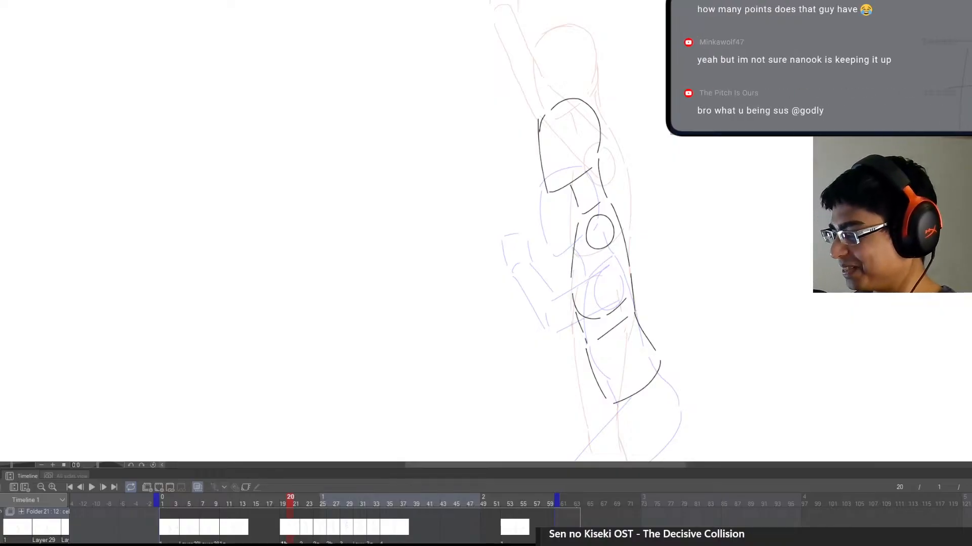
drag(576, 258, 558, 299)
drag(514, 270, 583, 286)
key(ctrl+z)
drag(505, 262, 574, 284)
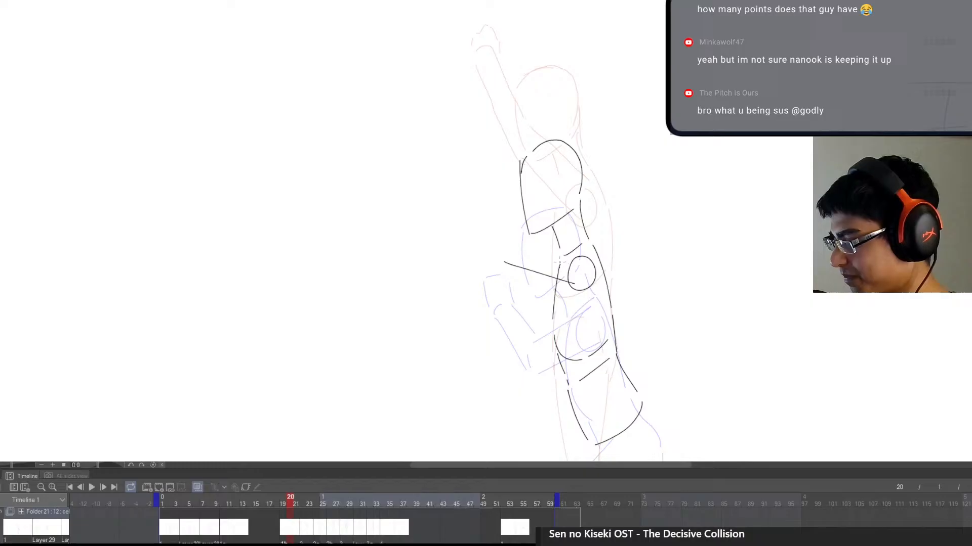
drag(517, 238, 600, 260)
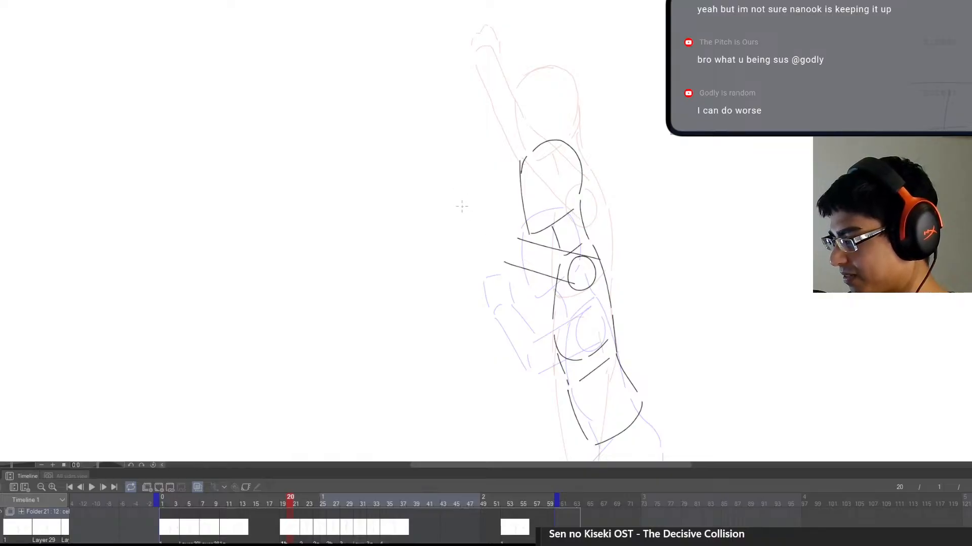
Step: Compare the partly drawn rising pose on frame 19 with the drawings on frames 7, 10 and 22
key(comma)
key(comma)
key(period)
key(period)
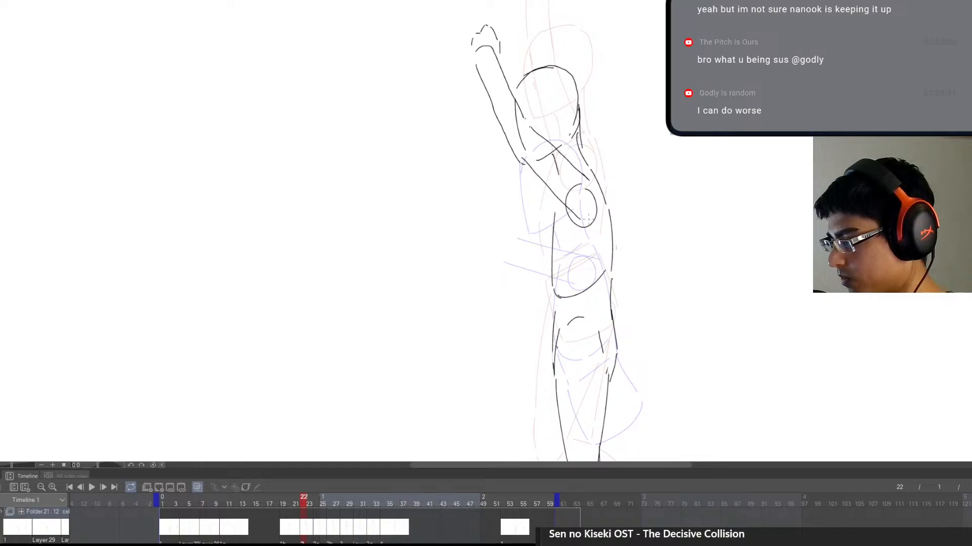
key(comma)
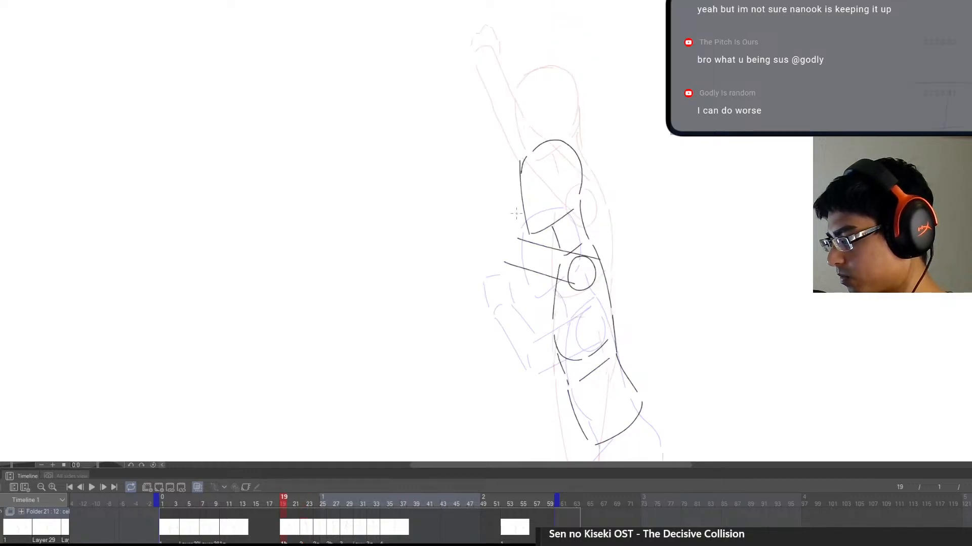
scroll(627, 341, down, 3)
drag(611, 411, 606, 322)
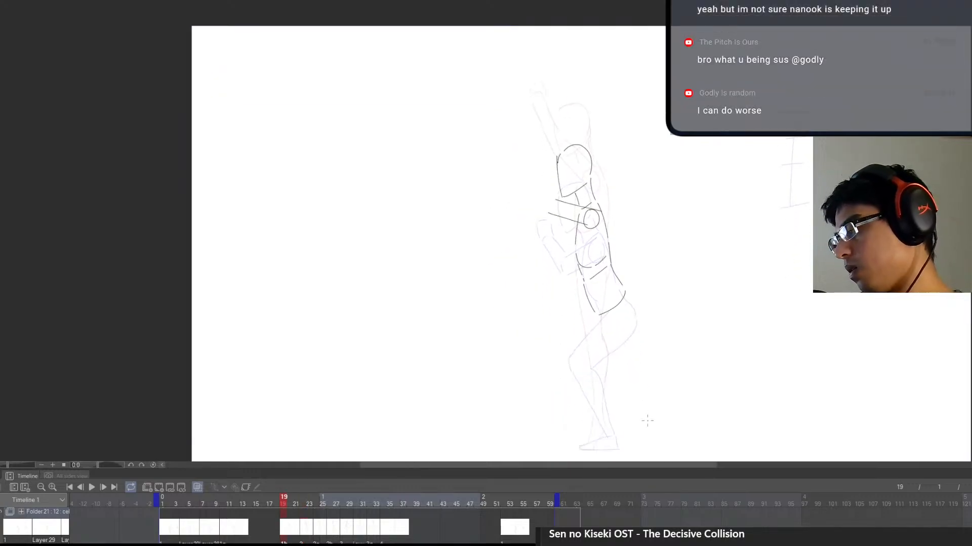
key(comma)
key(comma)
key(comma)
key(comma)
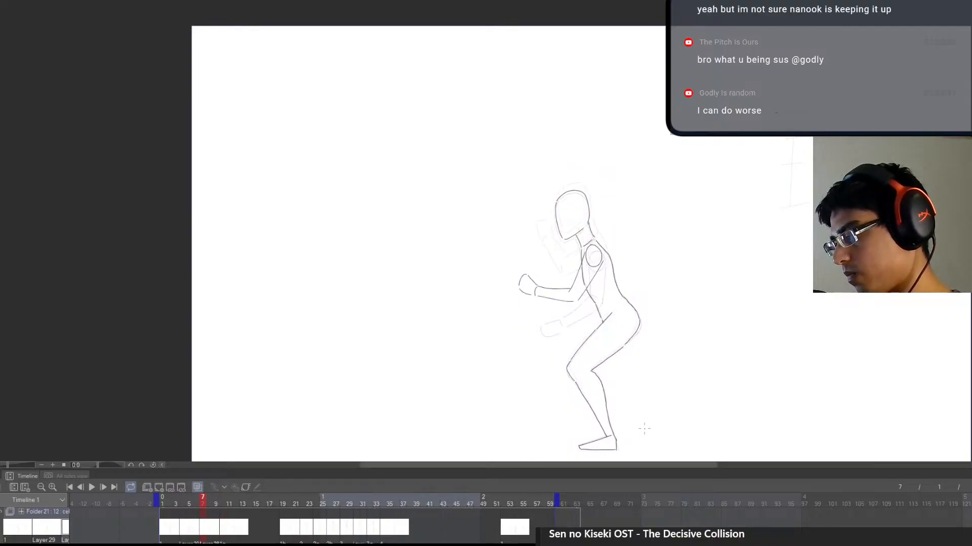
key(period)
key(period)
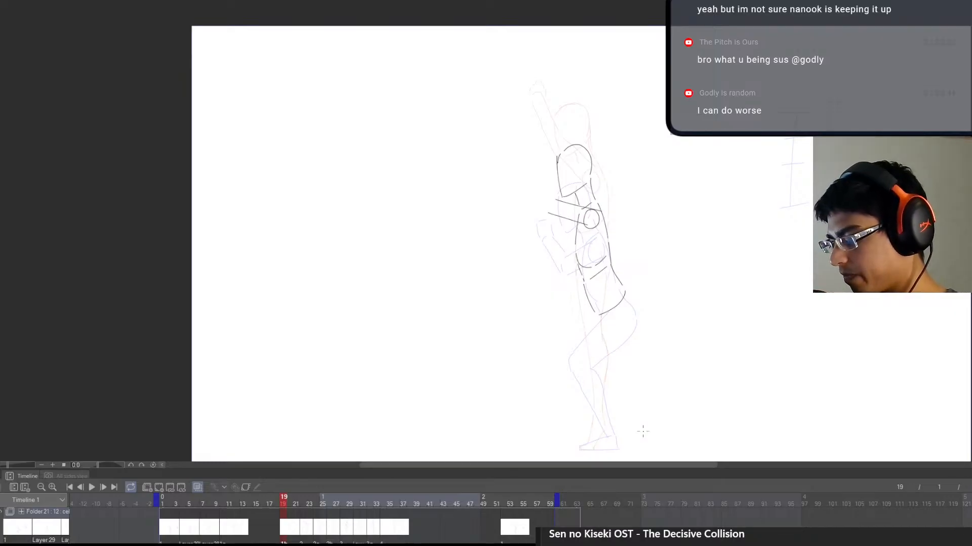
key(comma)
key(period)
key(comma)
key(period)
key(comma)
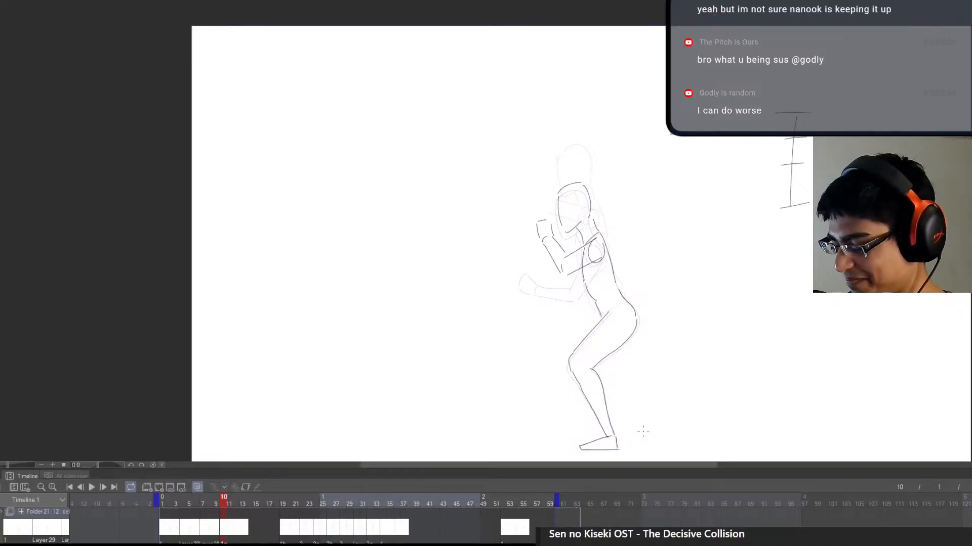
key(Right)
Step: Erase the first upper-arm lines and redraw the upper arm angled upward from the shoulder circle
mouse_move(561, 193)
mouse_down()
mouse_move(636, 213)
mouse_move(645, 327)
mouse_up()
drag(750, 406, 536, 455)
key(e)
mouse_move(495, 343)
mouse_down()
mouse_move(503, 369)
mouse_move(484, 406)
mouse_up()
drag(467, 345, 484, 412)
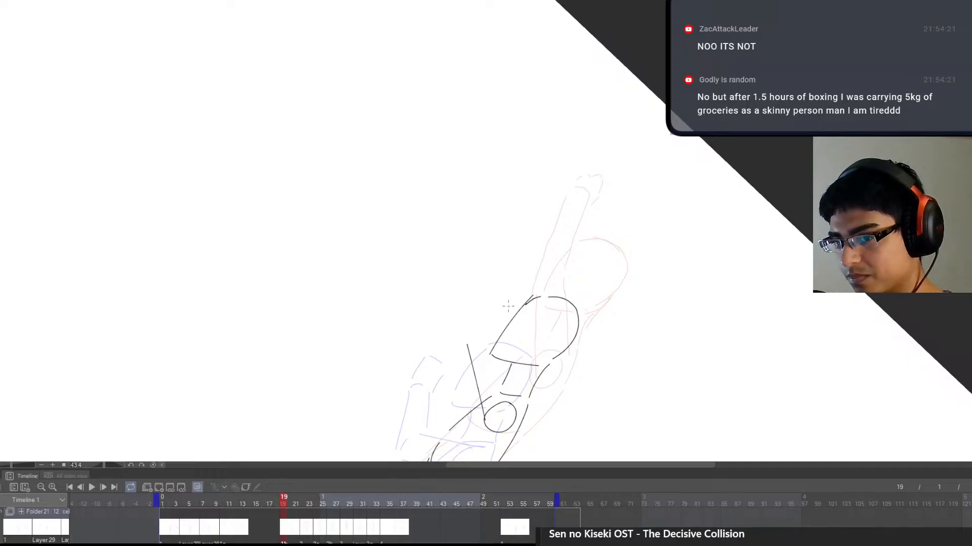
mouse_move(496, 336)
mouse_down()
mouse_move(517, 406)
mouse_move(564, 398)
mouse_up()
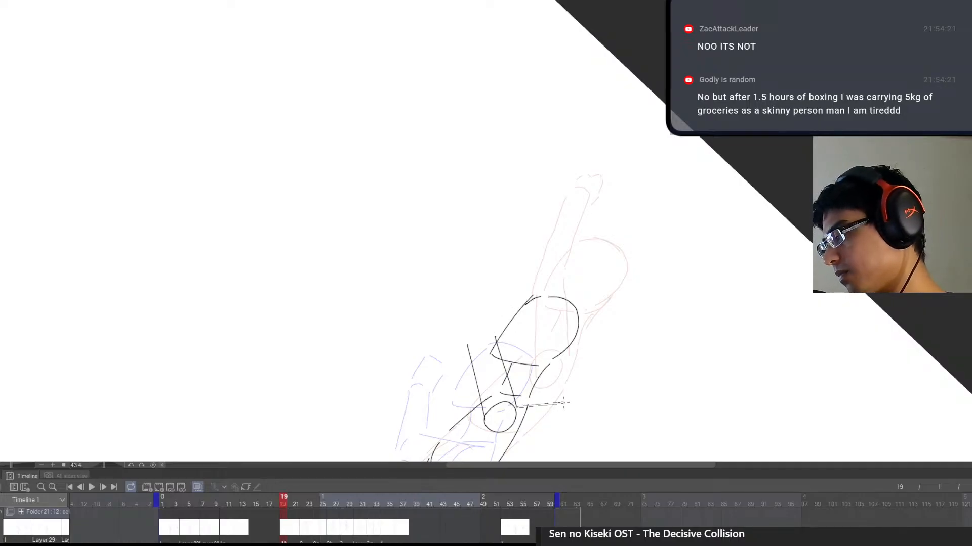
key(ctrl+z)
key(ctrl+@)
Step: Draw the raised forearm and its rounded hand, and check the arm against the neighbouring frames
mouse_move(559, 295)
mouse_down()
mouse_move(514, 225)
mouse_move(521, 274)
mouse_move(549, 325)
mouse_up()
click(514, 224)
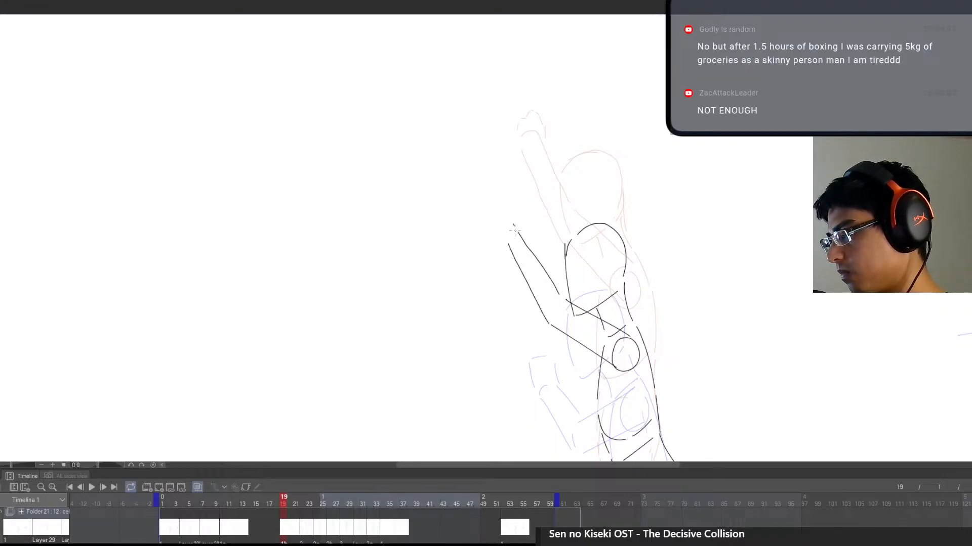
mouse_move(515, 226)
mouse_down()
mouse_move(501, 198)
mouse_move(486, 202)
mouse_move(498, 233)
mouse_up()
mouse_move(625, 267)
mouse_down()
mouse_move(662, 381)
mouse_move(648, 324)
mouse_up()
key(Left)
key(Right)
key(Right)
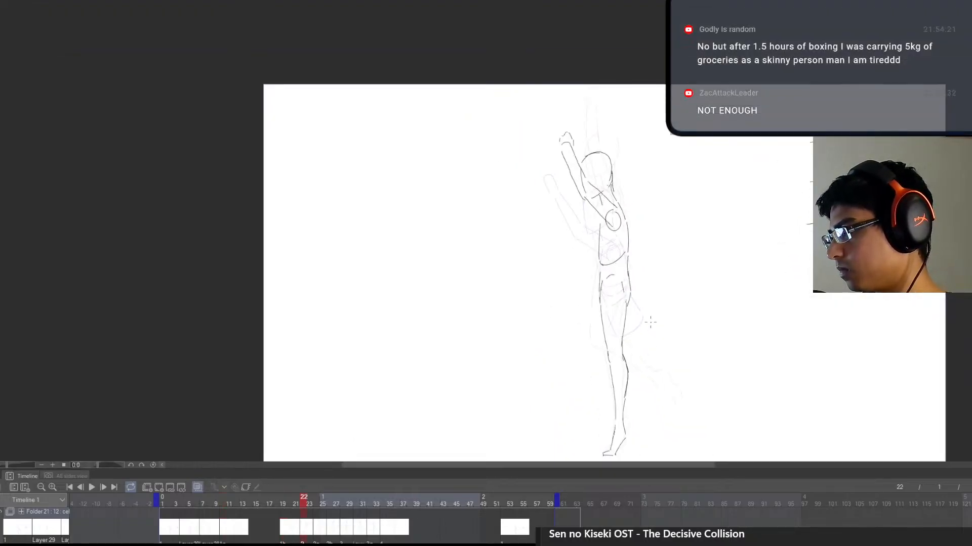
key(Left)
key(Left)
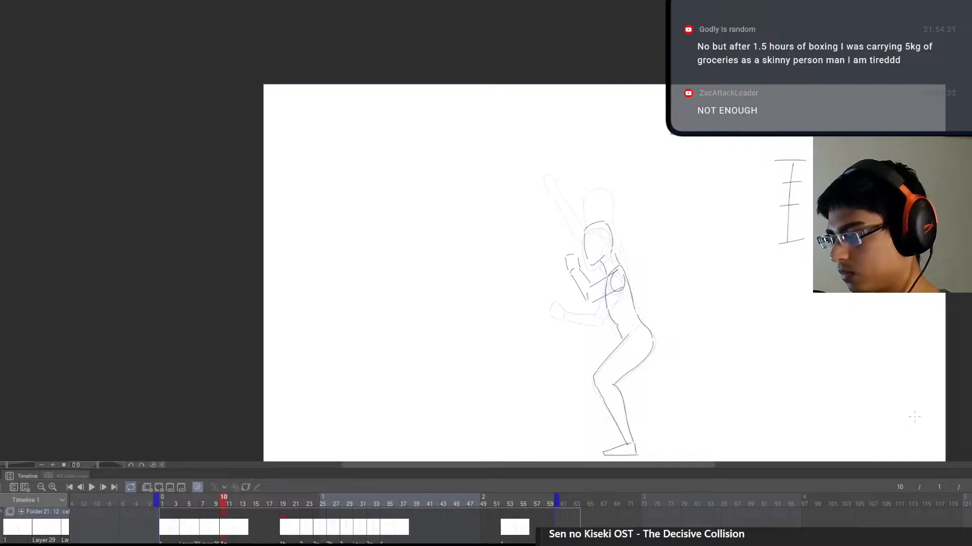
key(Right)
Step: Round off the pelvis's upper edge and draw the thigh's front and back lines down to the bent knee
drag(648, 370, 601, 293)
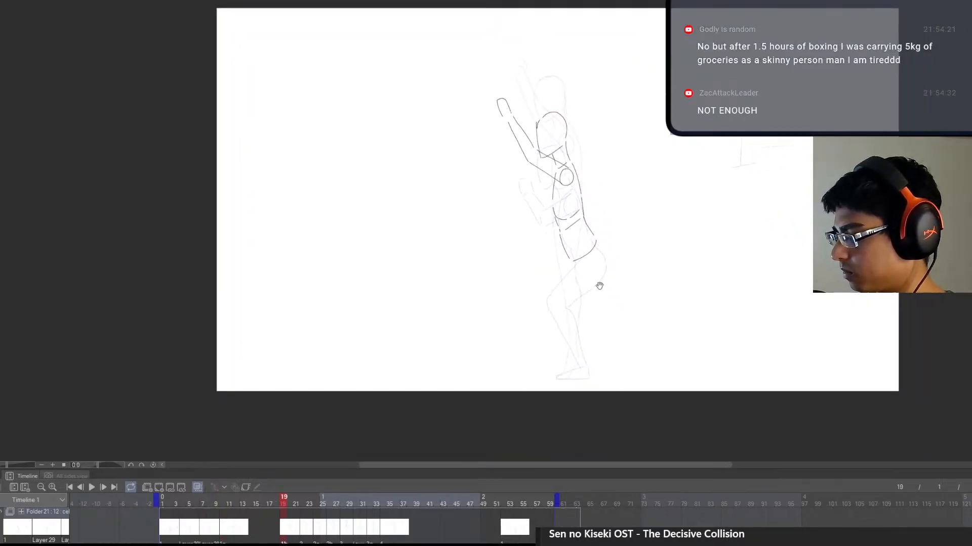
scroll(570, 242, up, 3)
mouse_move(560, 238)
mouse_down()
mouse_move(570, 266)
mouse_move(598, 212)
mouse_up()
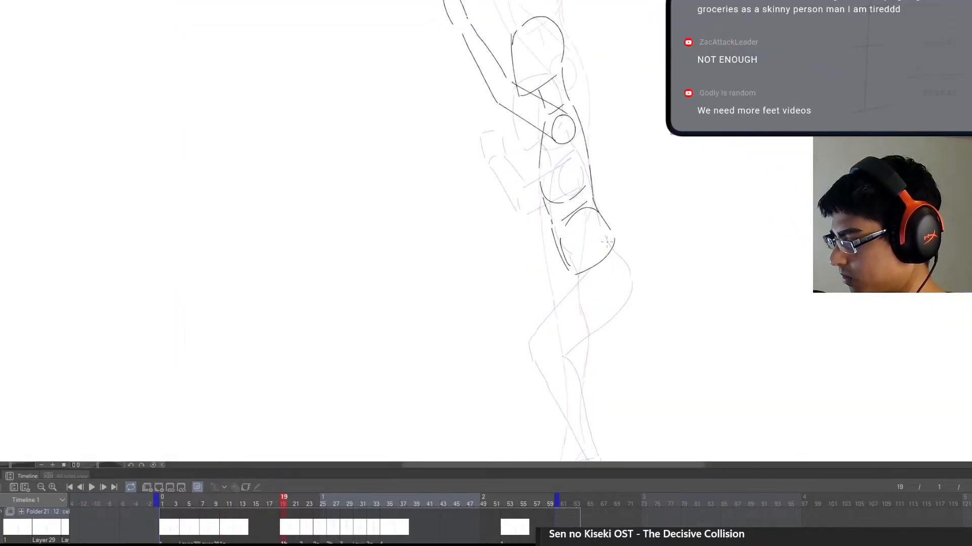
mouse_move(574, 260)
mouse_down()
mouse_move(577, 222)
mouse_move(558, 211)
mouse_move(542, 282)
mouse_move(550, 305)
mouse_up()
mouse_move(603, 183)
mouse_down()
mouse_move(610, 218)
mouse_move(557, 311)
mouse_move(604, 373)
mouse_up()
scroll(584, 319, up, 1)
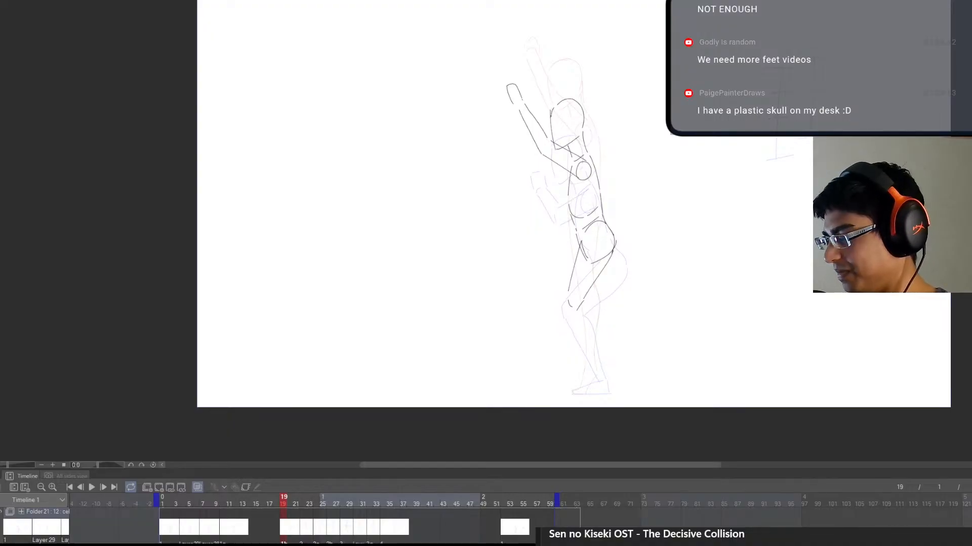
Step: Rework the knee with a small rounded kneecap and extend the back of the thigh to meet it
scroll(570, 293, up, 2)
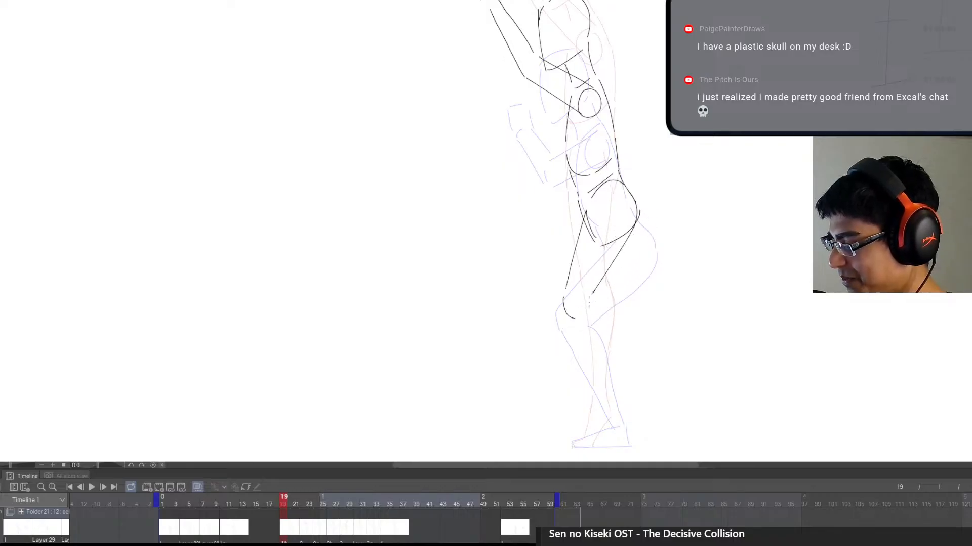
key(p)
mouse_move(570, 317)
mouse_down()
mouse_move(562, 298)
mouse_move(581, 323)
mouse_move(563, 314)
mouse_up()
key(e)
key(p)
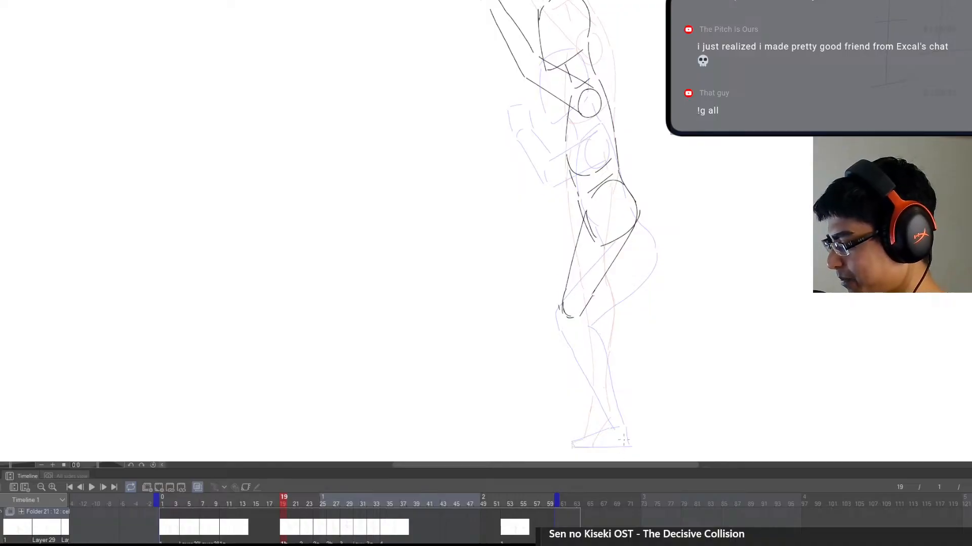
Step: Draw the foot with its heel lifted and toes on the ground, and connect it to the knee with shin and calf lines
drag(572, 442, 575, 448)
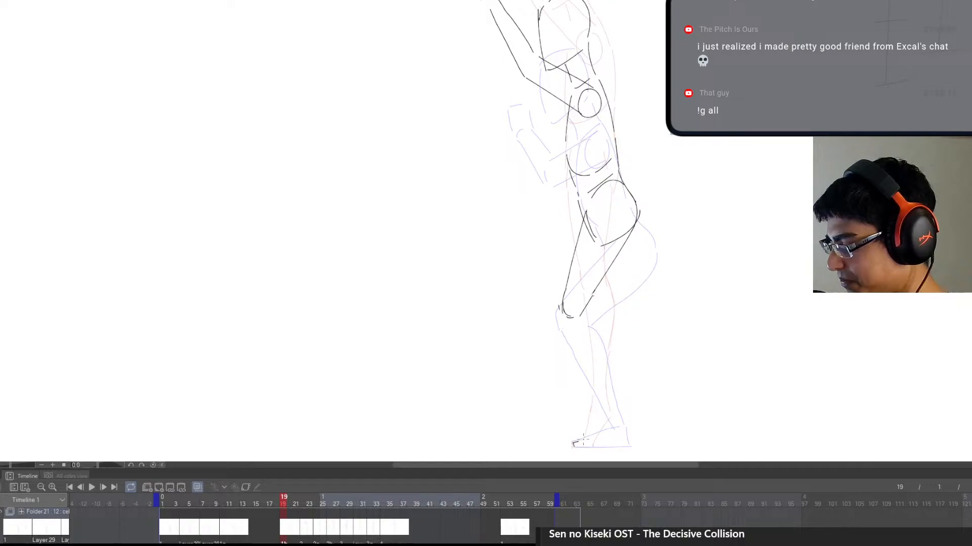
drag(582, 441, 602, 405)
mouse_move(574, 446)
mouse_down()
mouse_move(598, 450)
mouse_move(614, 406)
mouse_up()
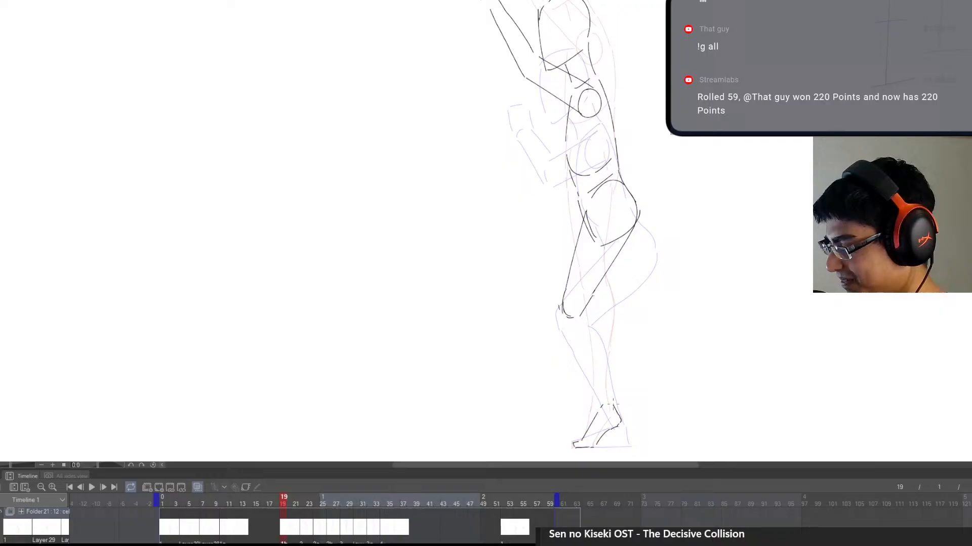
drag(563, 315, 603, 404)
drag(587, 309, 613, 404)
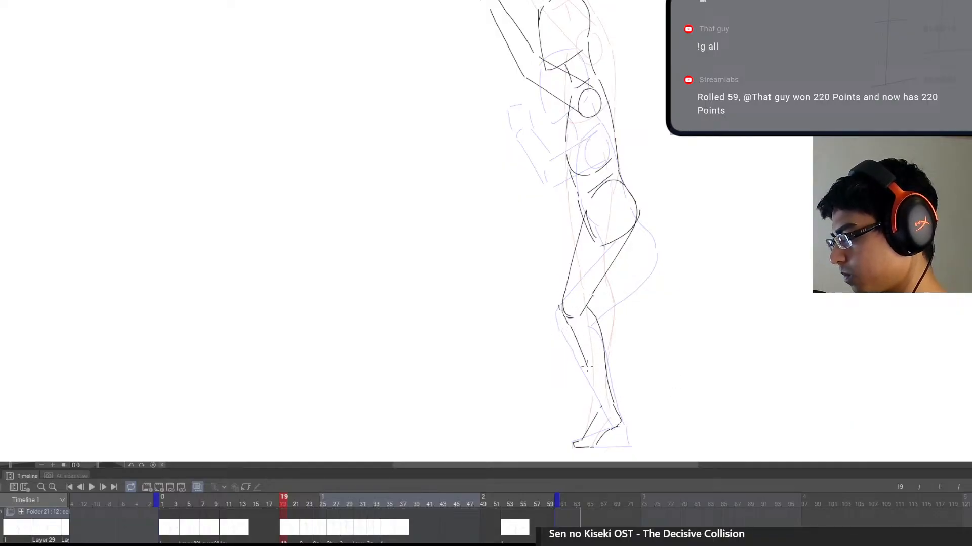
Step: Compare the complete rising figure on frame 19 with the drawings before and after it
key(Left)
key(Right)
key(Right)
key(Left)
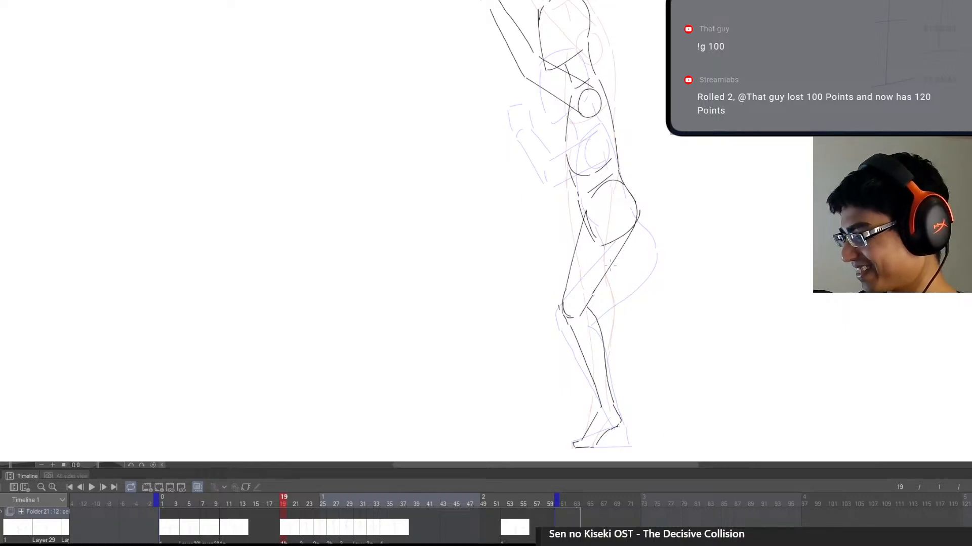
drag(630, 279, 624, 321)
drag(707, 293, 674, 336)
key(Left)
key(Right)
key(Right)
key(Left)
Step: Add a new in-between cel at frame 16, between the crouch and the rising pose
click(304, 531)
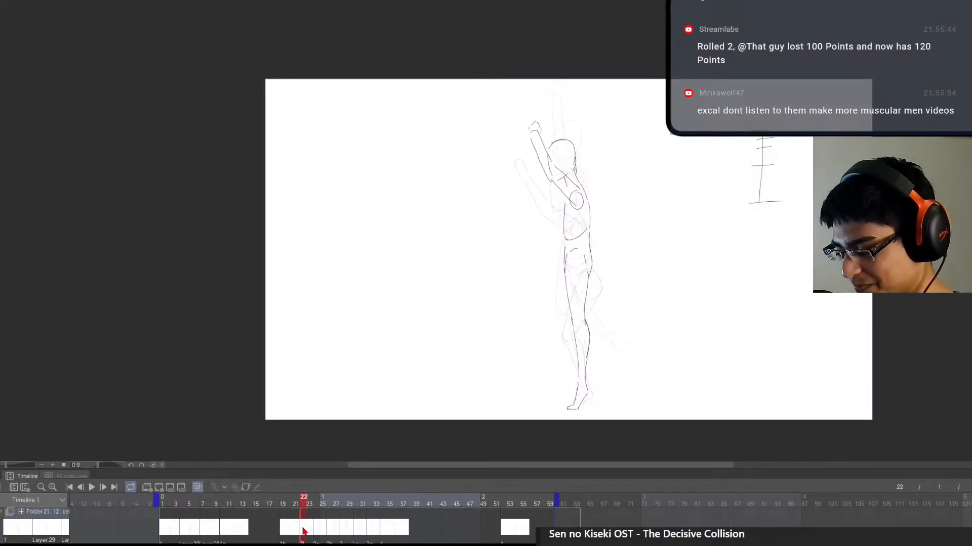
click(282, 531)
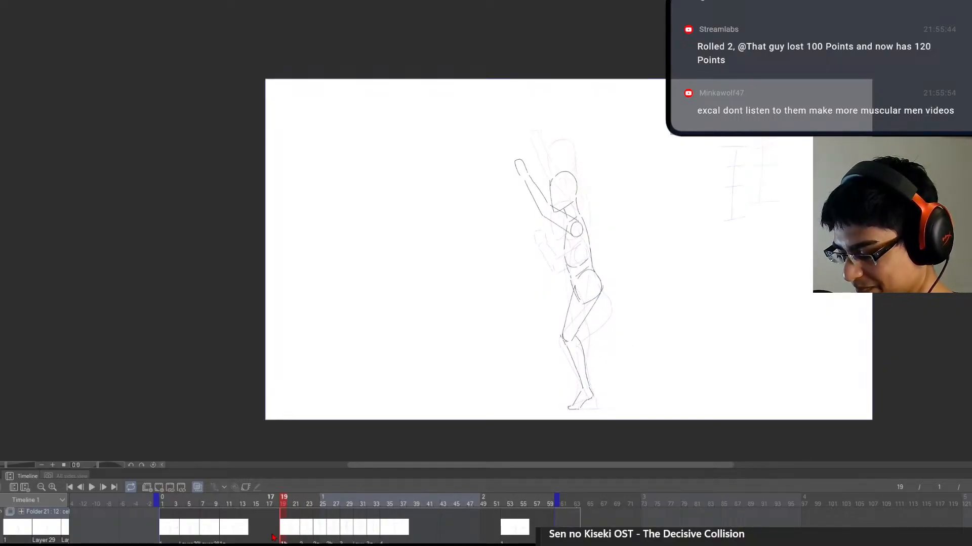
click(263, 532)
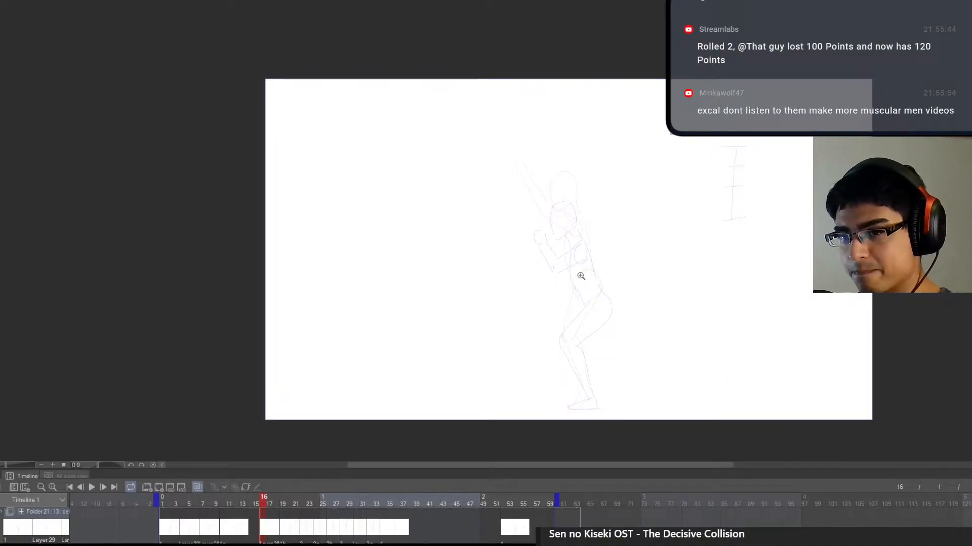
Step: Draw the figure's head on the frame 16 in-between, with the face line, jaw and rounded skull
drag(581, 276, 597, 281)
drag(782, 339, 723, 331)
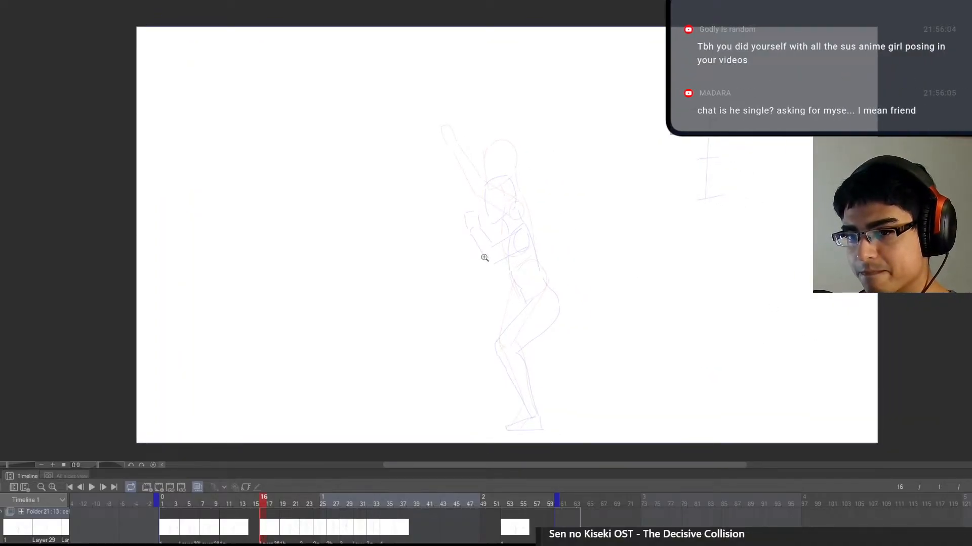
drag(485, 258, 514, 269)
drag(641, 350, 609, 364)
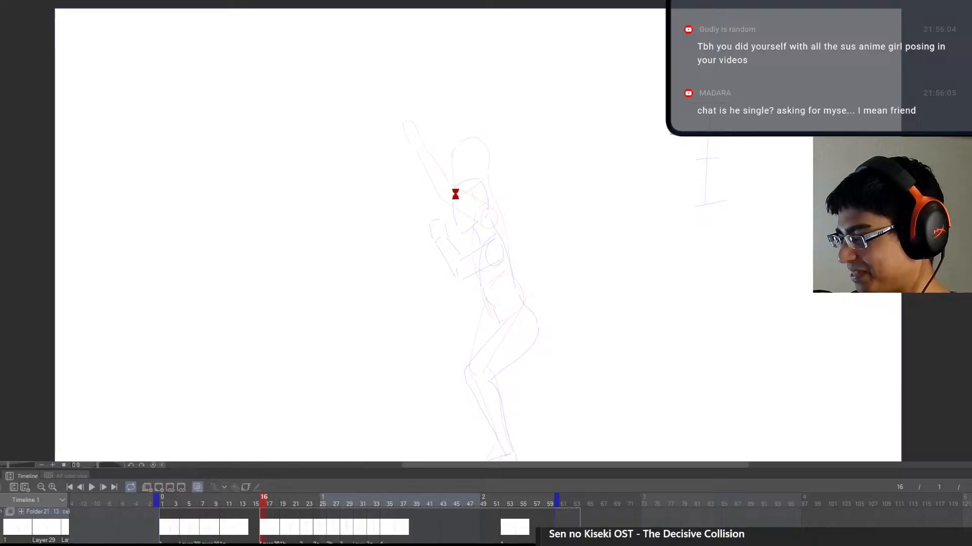
drag(452, 175, 481, 180)
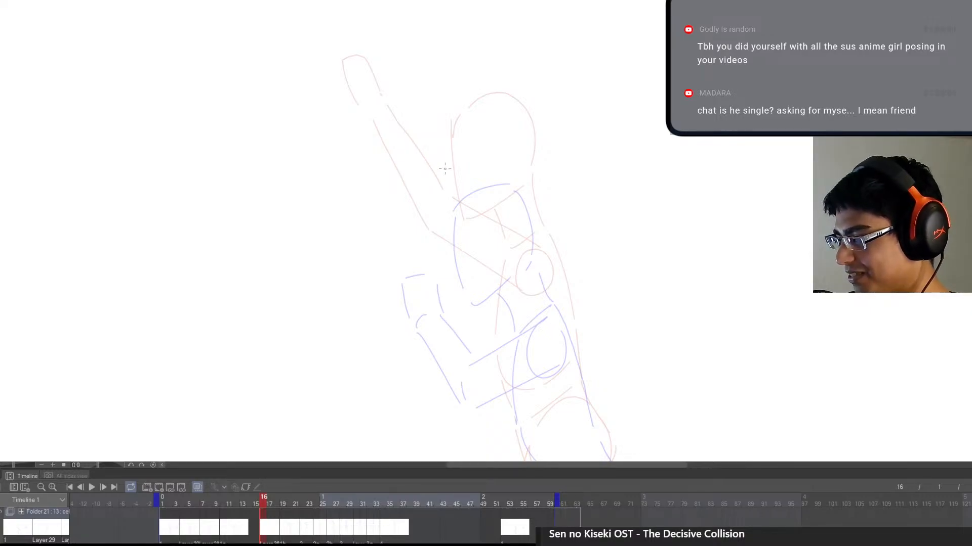
drag(449, 168, 464, 256)
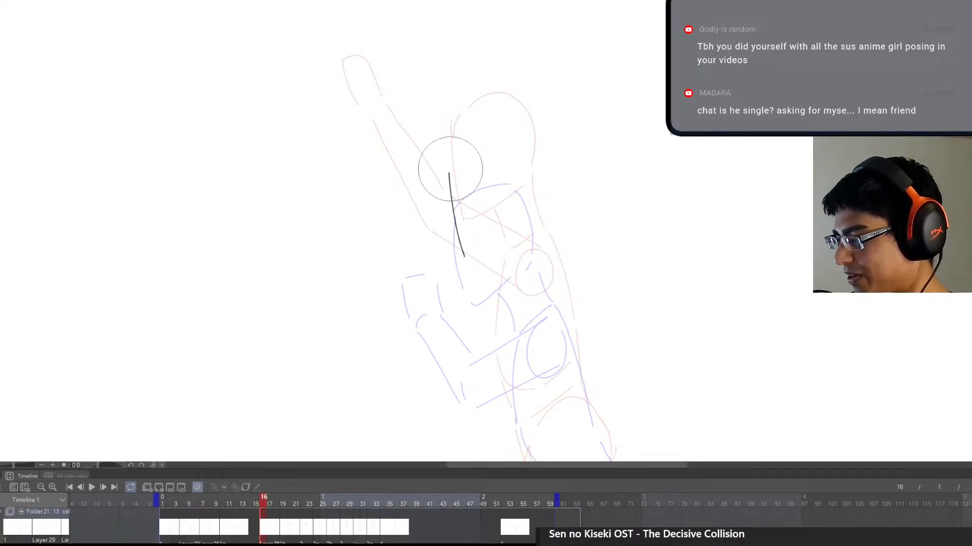
mouse_move(451, 167)
mouse_down()
mouse_move(500, 146)
mouse_move(520, 149)
mouse_move(517, 211)
mouse_up()
key(ctrl+z)
mouse_move(468, 253)
mouse_down()
mouse_move(527, 179)
mouse_move(522, 152)
mouse_move(499, 142)
mouse_up()
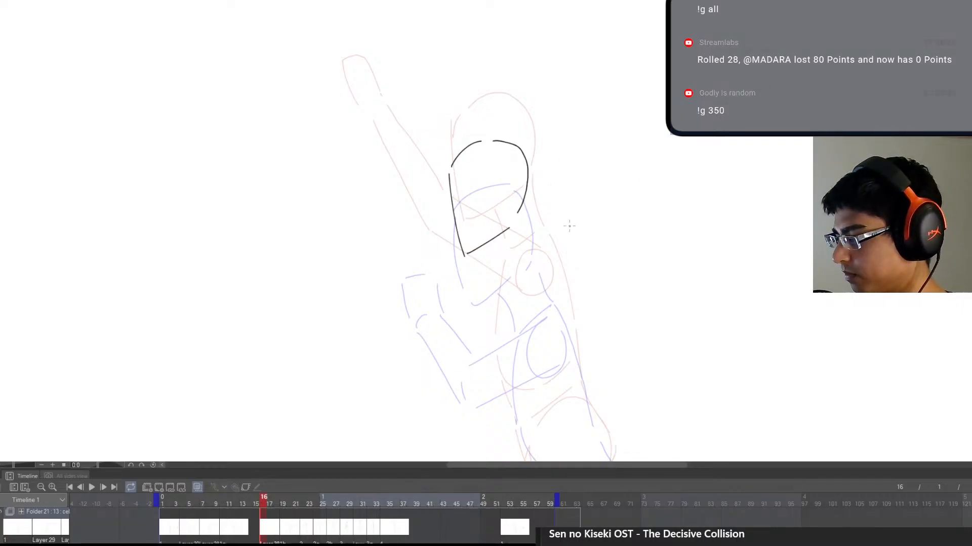
Step: Draw the front and back lines of the neck below the head, and redraw the back line after comparing with adjacent frames
mouse_move(523, 201)
mouse_down()
mouse_move(546, 252)
mouse_move(501, 266)
mouse_up()
scroll(557, 291, down, 4)
key(Left)
key(Right)
key(Right)
key(Left)
key(e)
mouse_move(569, 205)
mouse_down()
mouse_move(558, 174)
mouse_move(562, 202)
mouse_up()
key(p)
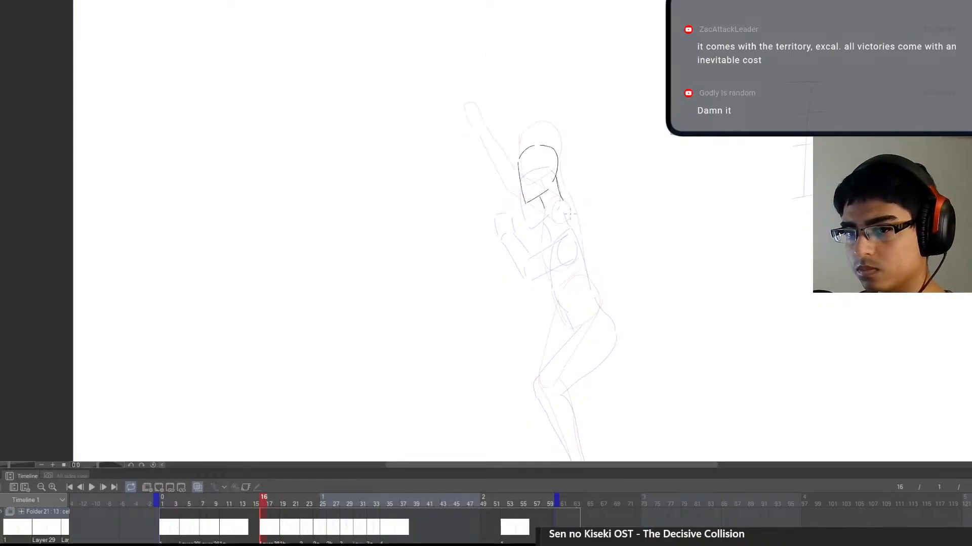
scroll(629, 162, up, 2)
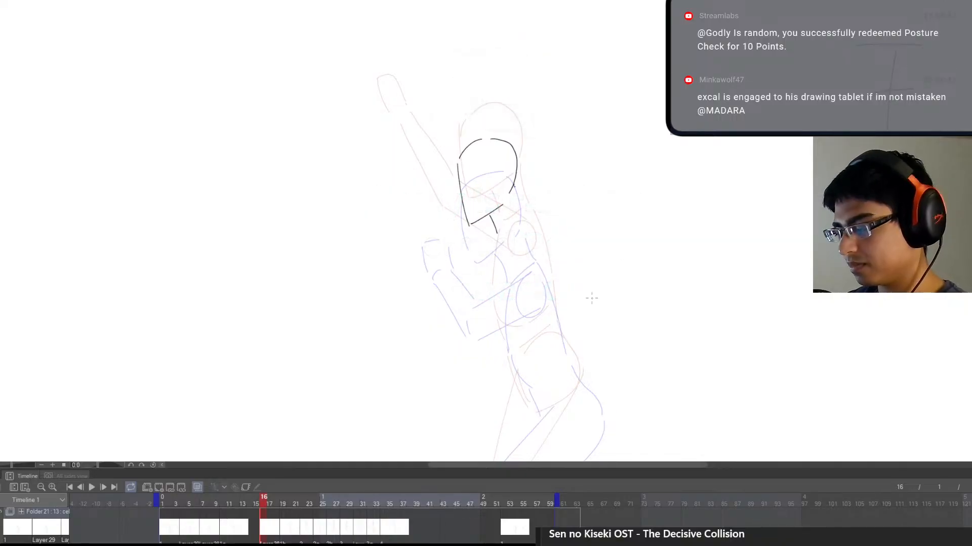
drag(512, 188, 521, 217)
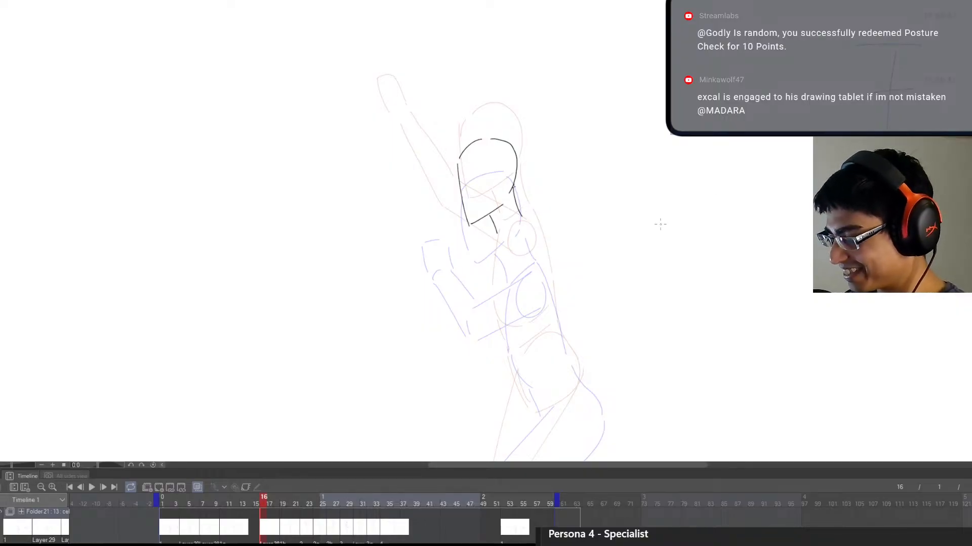
Step: Draw the neck base, the curved back line and the rib cage outline on the frame 16 in-between
mouse_move(514, 249)
mouse_down()
mouse_move(531, 277)
mouse_move(504, 264)
mouse_up()
key(ctrl+z)
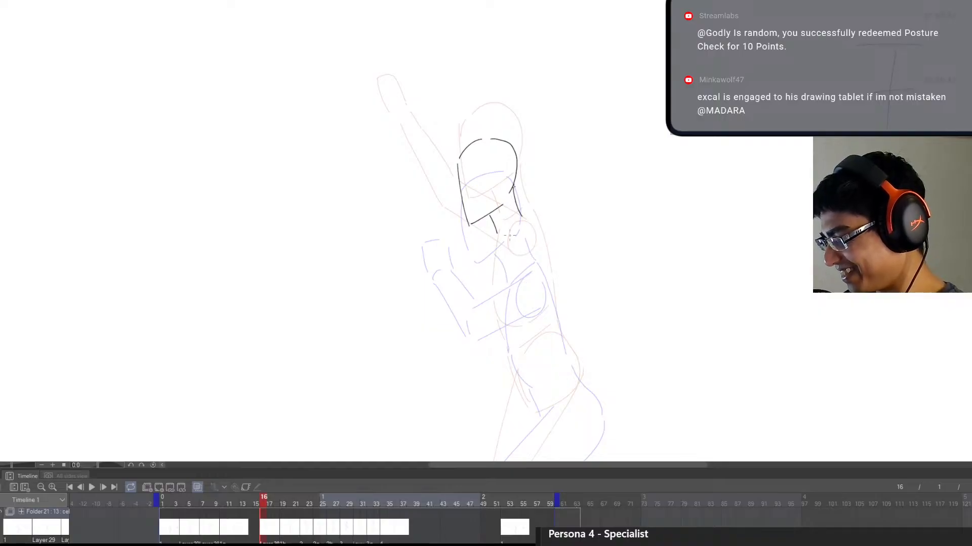
mouse_move(501, 242)
mouse_down()
mouse_move(522, 226)
mouse_move(550, 264)
mouse_move(557, 329)
mouse_move(578, 364)
mouse_up()
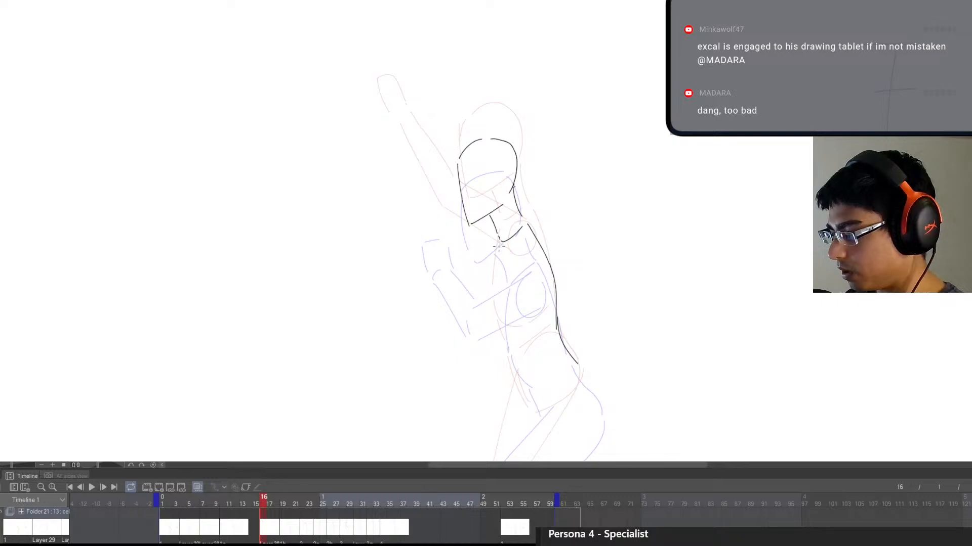
mouse_move(500, 244)
mouse_down()
mouse_move(499, 304)
mouse_move(527, 335)
mouse_move(554, 308)
mouse_up()
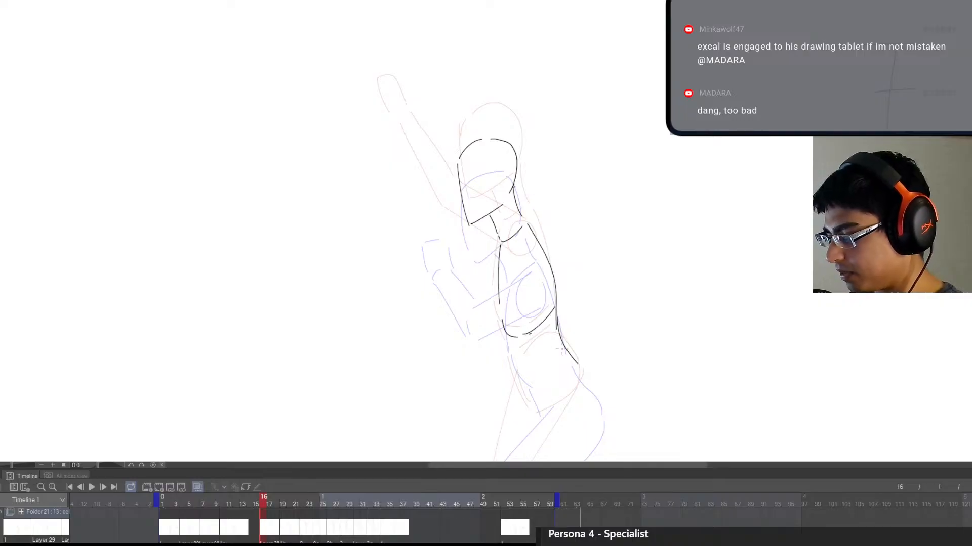
Step: Draw the curved waist lines below the rib cage and try a pelvis outline beneath them, removing the pelvis strokes again
scroll(560, 346, down, 2)
mouse_move(513, 311)
mouse_down()
mouse_move(554, 286)
mouse_move(522, 298)
mouse_up()
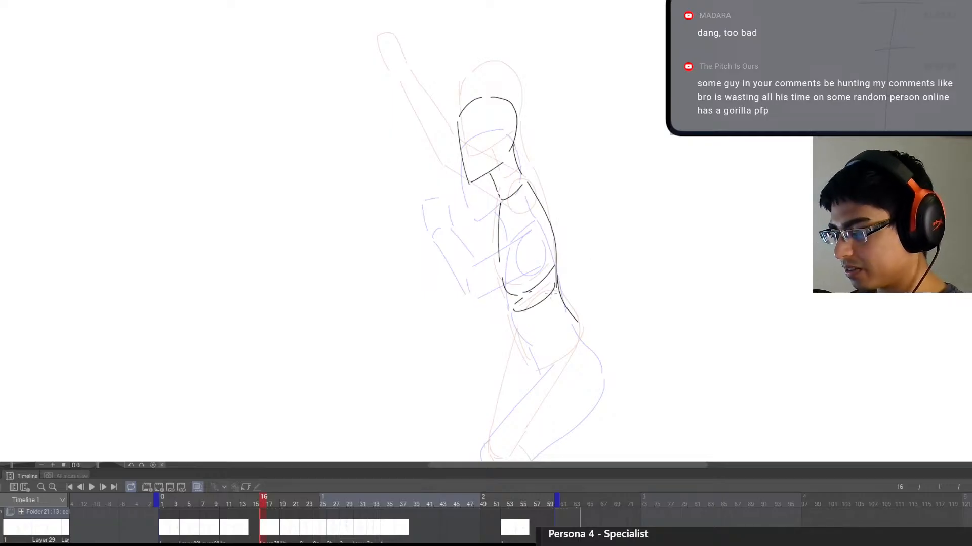
mouse_move(512, 313)
mouse_down()
mouse_move(533, 366)
mouse_move(526, 355)
mouse_move(529, 362)
mouse_move(562, 353)
mouse_move(579, 338)
mouse_up()
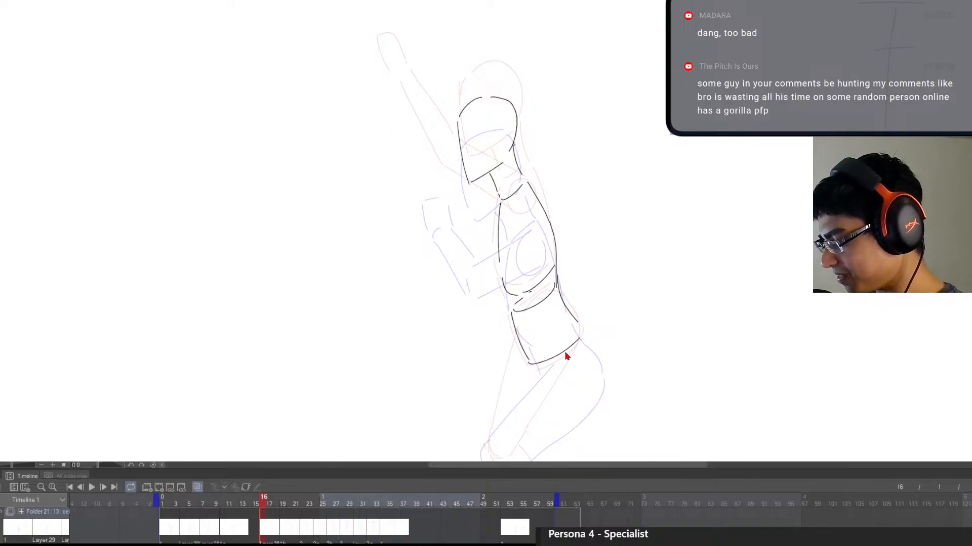
key(ctrl+z)
key(ctrl+z)
key(ctrl+z)
key(ctrl+z)
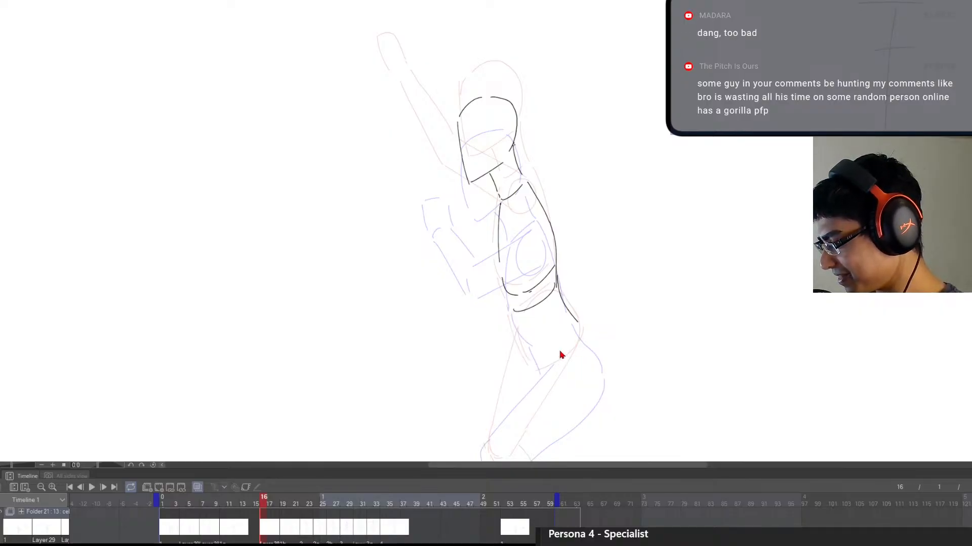
Step: Erase the overlapping waist lines and redraw the pelvis outline lower, curving up to the buttock
key(e)
mouse_move(579, 328)
mouse_down()
mouse_move(557, 243)
mouse_move(556, 279)
mouse_move(590, 343)
mouse_move(576, 375)
mouse_up()
key(p)
mouse_move(518, 316)
mouse_down()
mouse_move(555, 295)
mouse_move(520, 335)
mouse_move(542, 372)
mouse_move(567, 373)
mouse_move(589, 335)
mouse_up()
key(e)
key(p)
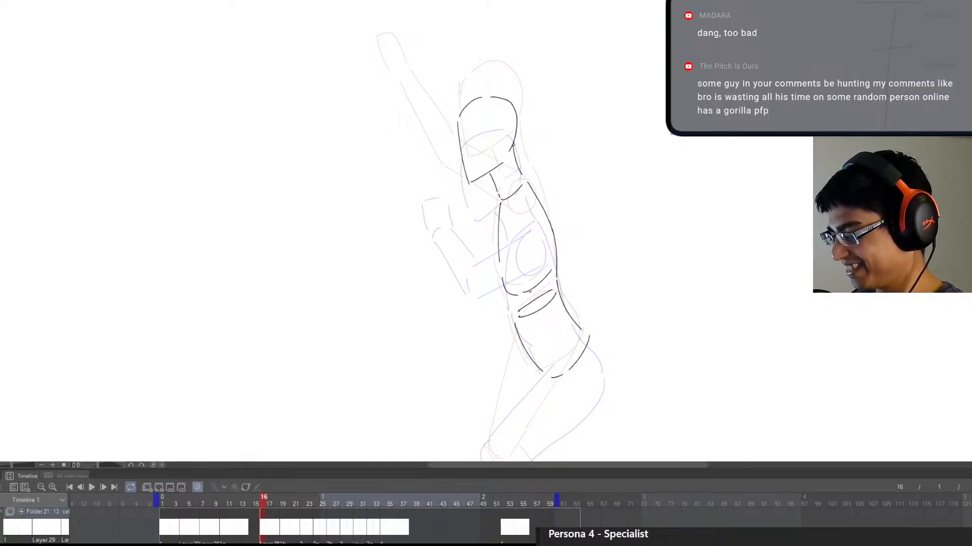
Step: Draw the rounded hip shape inside the pelvis and sketch the front line of the thigh
mouse_move(542, 372)
mouse_down()
mouse_move(534, 338)
mouse_move(547, 318)
mouse_move(571, 319)
mouse_up()
drag(567, 362, 541, 366)
drag(574, 377, 586, 307)
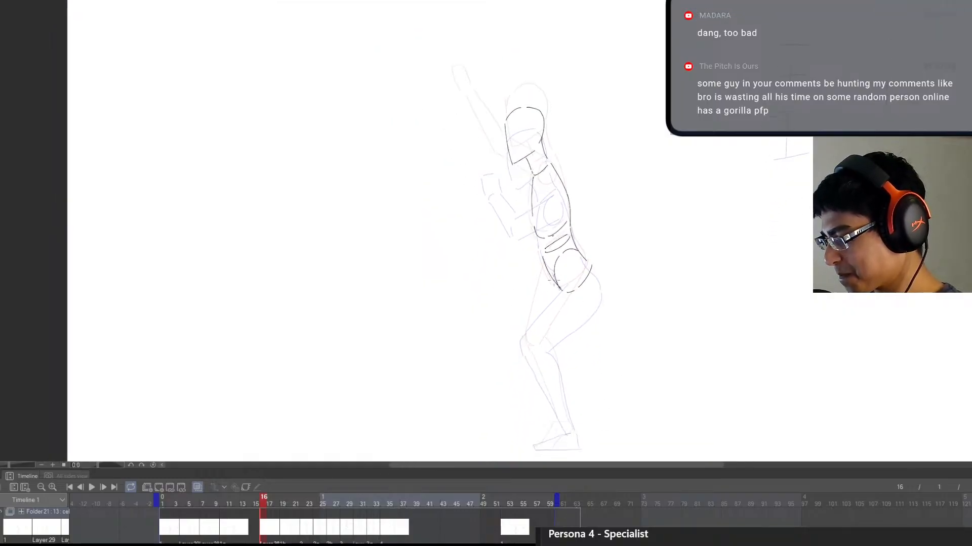
drag(555, 267, 533, 319)
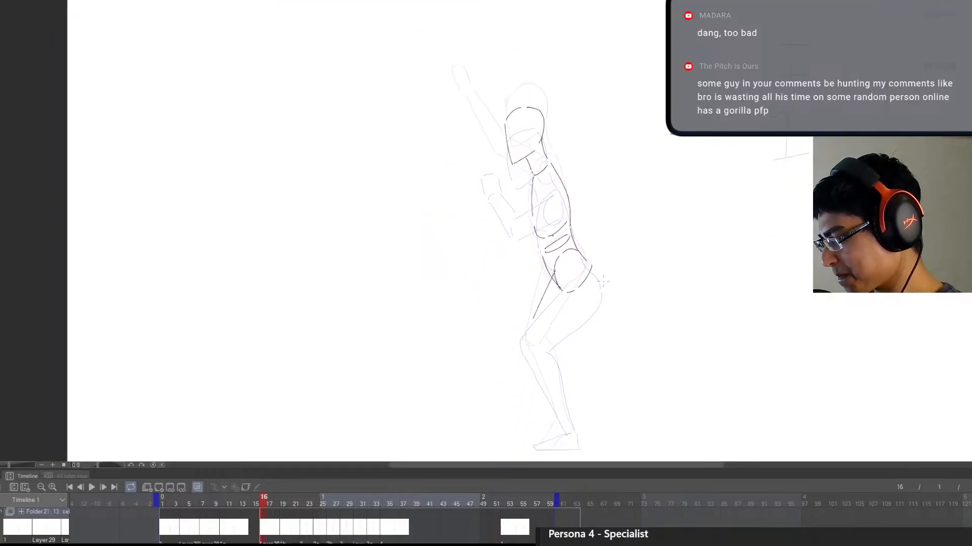
Step: Compare with the earlier crouch drawings and rework the line under the thigh on frame 10
key(Left)
key(Right)
key(Left)
key(Left)
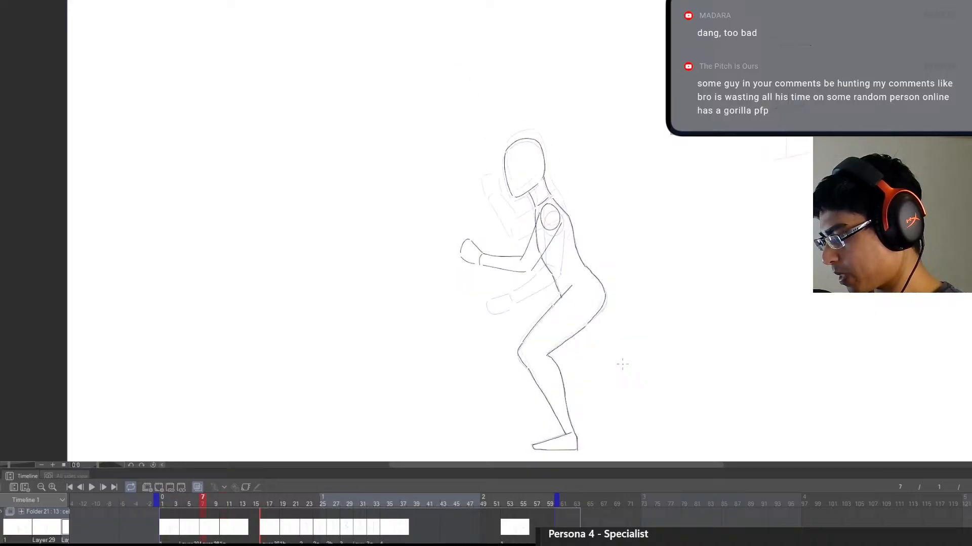
key(Right)
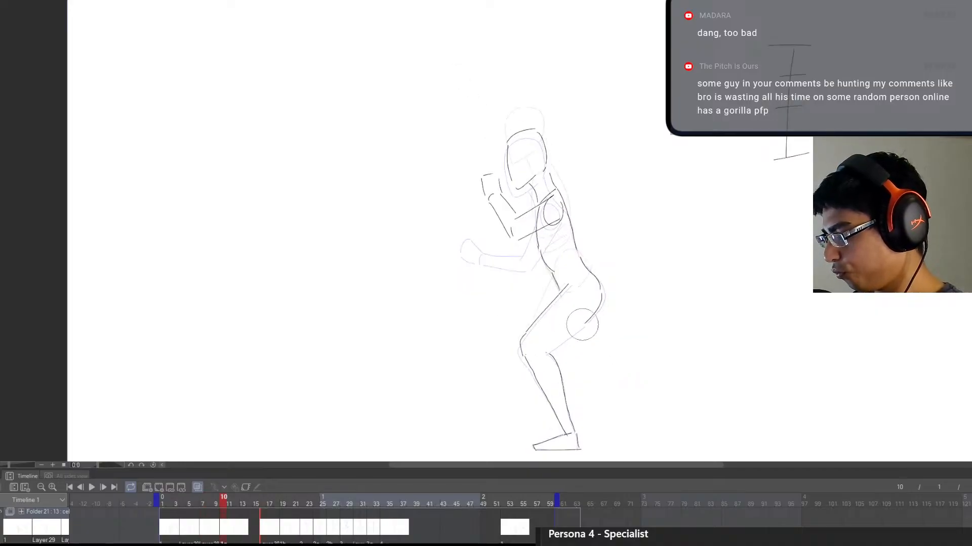
mouse_move(602, 298)
mouse_down()
mouse_move(585, 325)
mouse_move(589, 318)
mouse_move(548, 351)
mouse_up()
key(Left)
Step: Return to frame 16 and extend the front thigh line down to the knee
key(Right)
key(Right)
mouse_move(540, 292)
mouse_down()
mouse_move(561, 276)
mouse_move(527, 344)
mouse_up()
key(ctrl+z)
key(ctrl+z)
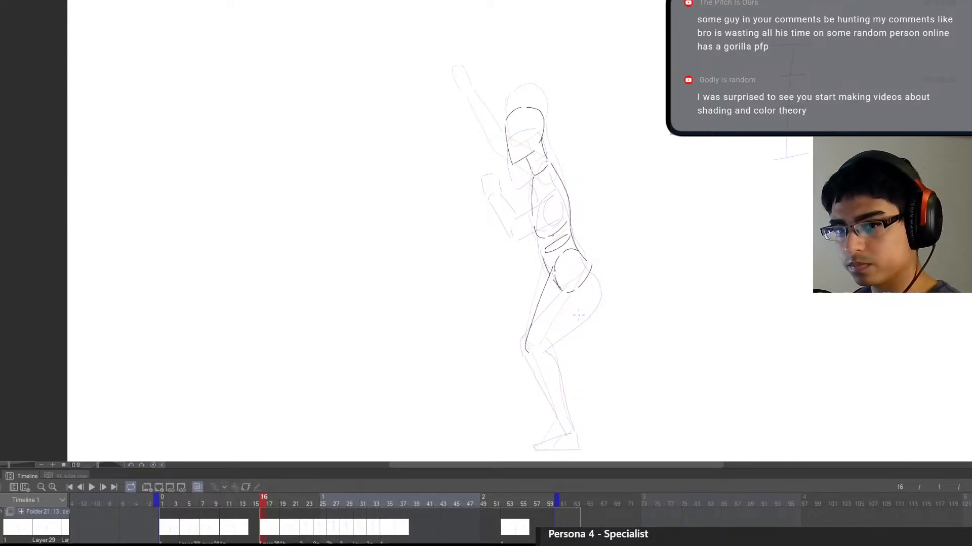
Step: Draw the back line of the thigh from the buttock to the knee, retrying the stroke until it fits
mouse_move(577, 246)
mouse_down()
mouse_move(589, 263)
mouse_move(581, 302)
mouse_move(545, 337)
mouse_up()
key(ctrl+z)
mouse_move(589, 262)
mouse_down()
mouse_move(578, 297)
mouse_move(584, 291)
mouse_move(589, 261)
mouse_move(544, 335)
mouse_up()
key(ctrl+z)
key(ctrl+z)
drag(586, 284, 538, 353)
Step: Flip through frames 4 to 19 to examine how the legs and hips move around the frame 16 drawing
key(Left)
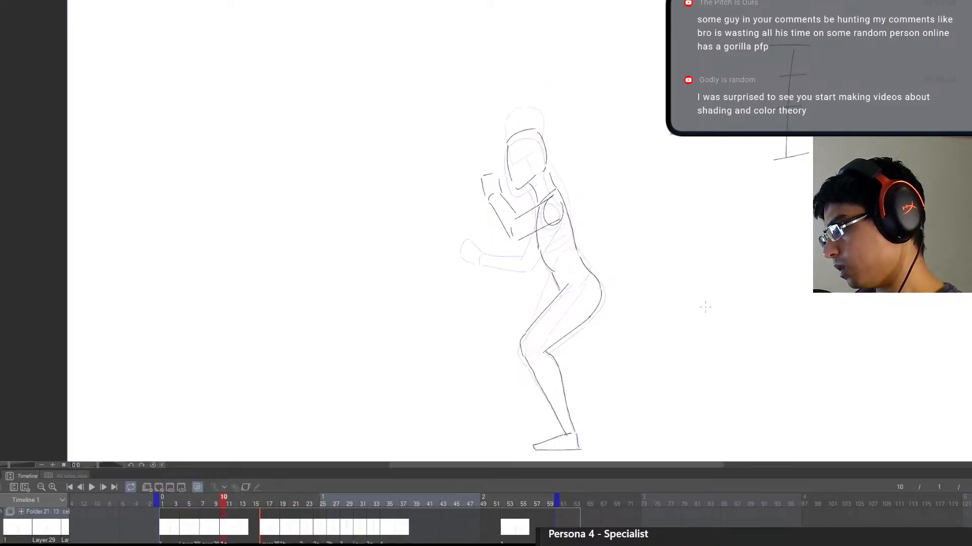
key(Left)
key(Left)
key(Left)
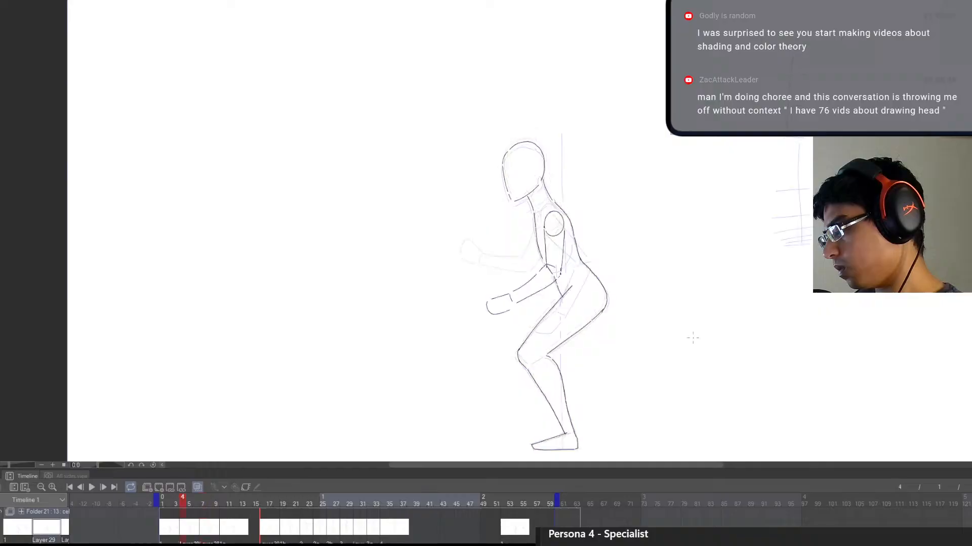
key(Right)
key(Right)
key(Right)
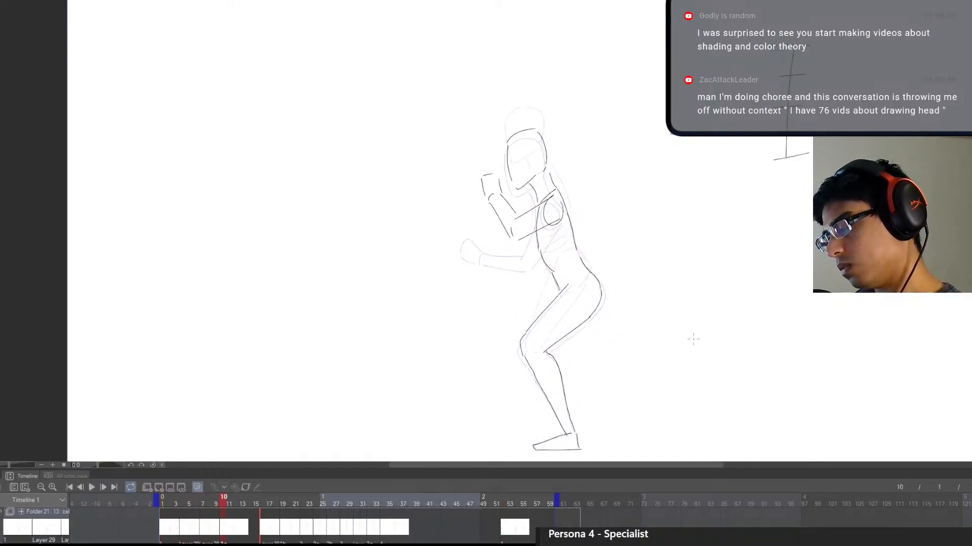
key(Right)
key(Right)
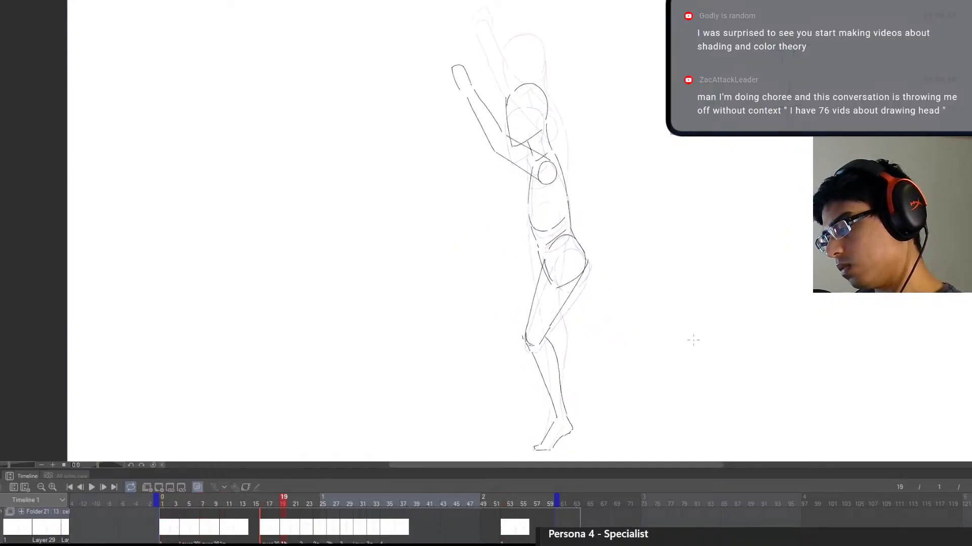
key(Left)
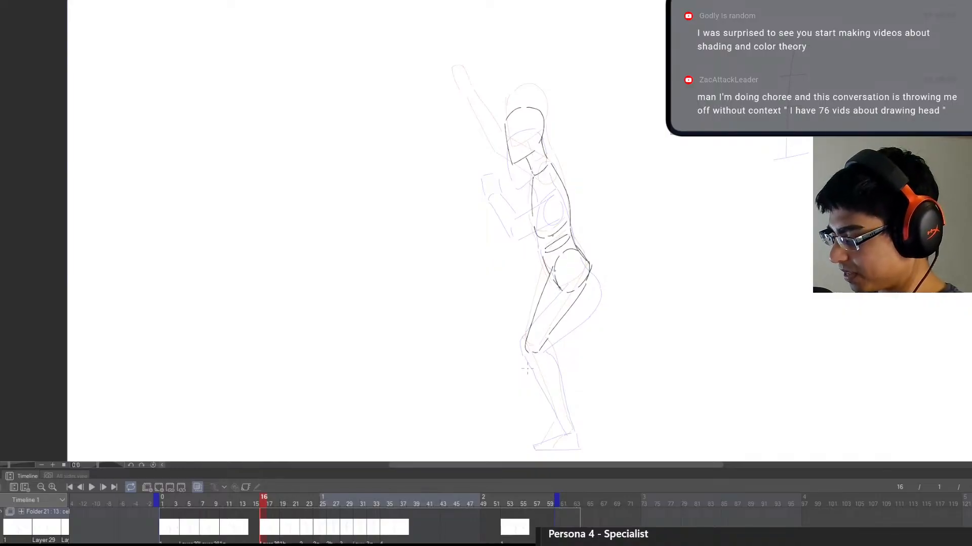
Step: Draw the foot with its raised heel and the front and back lines of the lower leg
scroll(537, 449, up, 3)
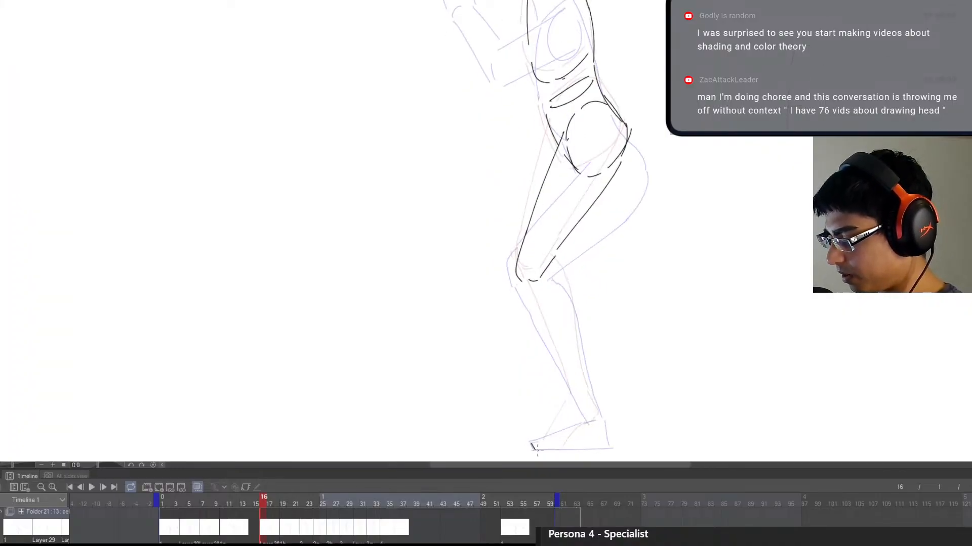
mouse_move(531, 442)
mouse_down()
mouse_move(571, 430)
mouse_move(546, 436)
mouse_move(578, 404)
mouse_up()
key(ctrl+z)
mouse_move(531, 445)
mouse_down()
mouse_move(563, 449)
mouse_move(598, 430)
mouse_move(606, 416)
mouse_move(597, 400)
mouse_up()
drag(517, 278, 574, 392)
key(ctrl+z)
drag(545, 332, 577, 405)
mouse_move(549, 269)
mouse_down()
mouse_move(575, 315)
mouse_move(600, 402)
mouse_up()
Step: Compare the whole frame 16 figure with the drawings before and after it
key(ctrl+0)
key(Left)
key(Right)
key(Right)
key(Right)
key(Left)
key(Left)
key(Right)
key(Left)
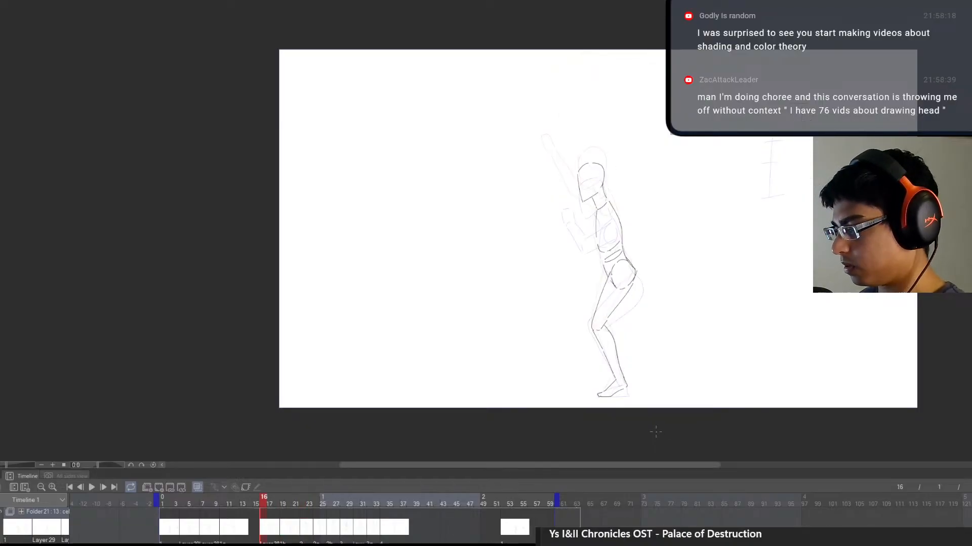
Step: Draw the shoulder circle and the upper arm reaching forward to the elbow
scroll(606, 211, up, 3)
mouse_move(599, 202)
mouse_down()
mouse_move(614, 252)
mouse_move(604, 202)
mouse_move(610, 227)
mouse_move(611, 294)
mouse_move(607, 276)
mouse_move(520, 273)
mouse_move(515, 314)
mouse_up()
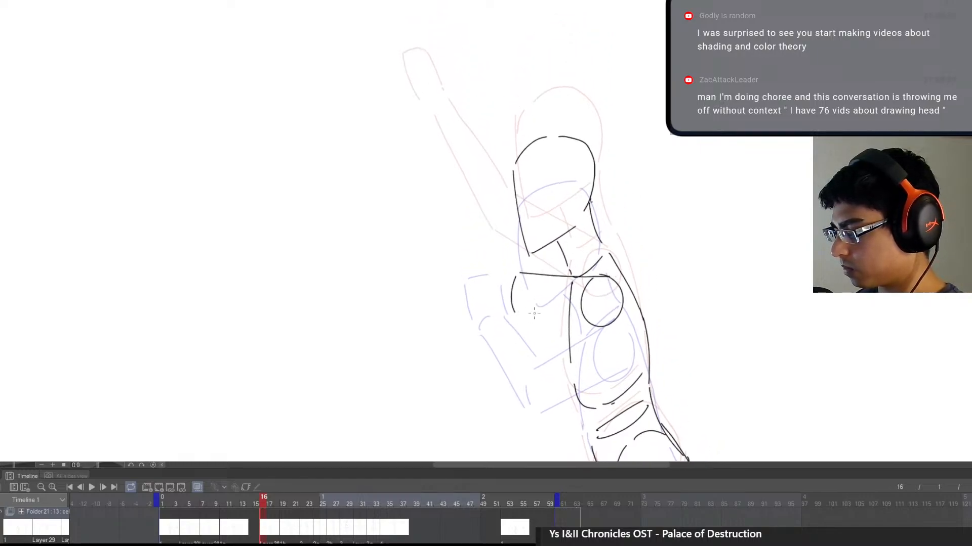
key(ctrl+z)
mouse_move(511, 278)
mouse_down()
mouse_move(507, 301)
mouse_move(603, 321)
mouse_up()
key(ctrl+z)
drag(514, 308, 599, 325)
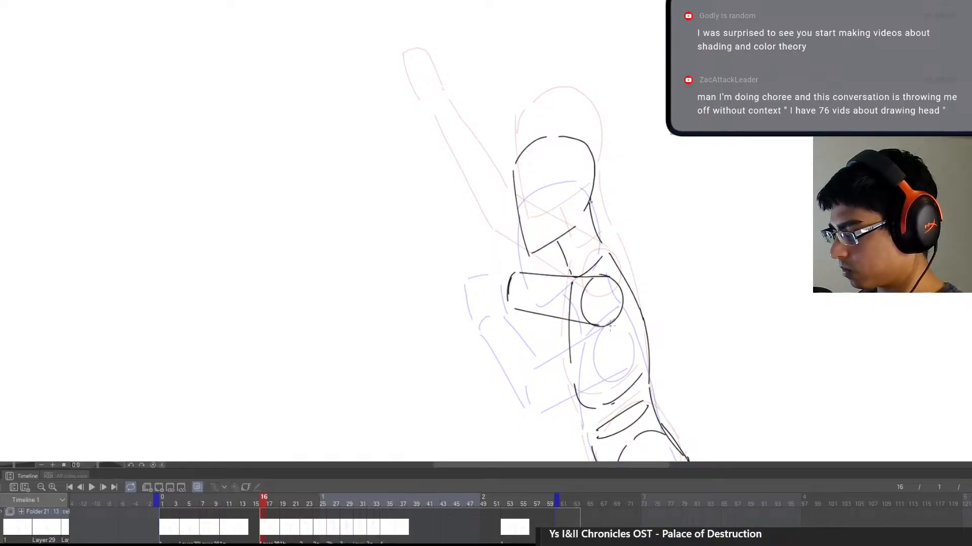
Step: Draw the upper and lower lines of the forearm angled up from the elbow to the wrist
drag(513, 268, 448, 212)
key(ctrl+z)
mouse_move(516, 272)
mouse_down()
mouse_move(449, 222)
mouse_move(438, 231)
mouse_move(501, 303)
mouse_up()
key(ctrl+z)
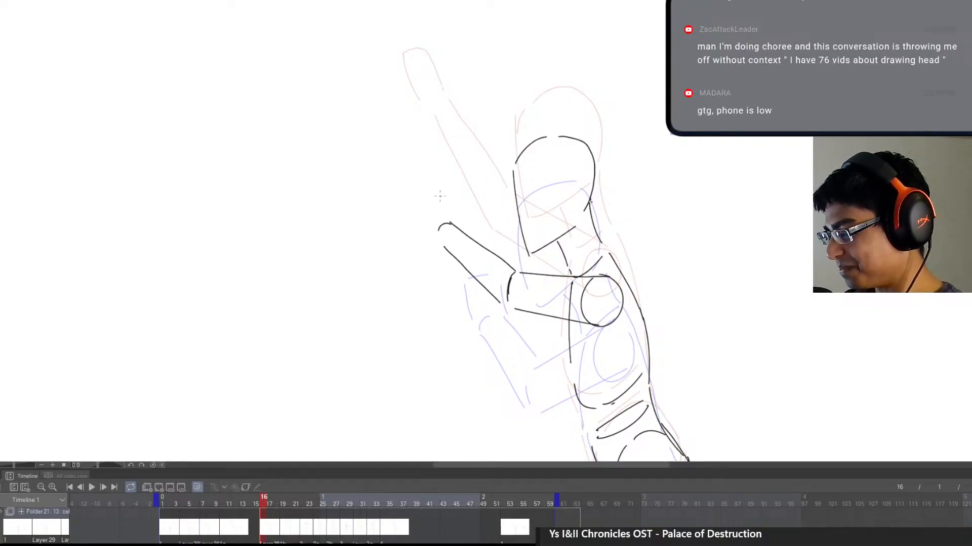
Step: Draw the boxy hand at the end of the raised forearm, retrying its strokes
mouse_move(437, 188)
mouse_down()
mouse_move(454, 226)
mouse_move(419, 196)
mouse_move(434, 244)
mouse_up()
key(ctrl+z)
key(ctrl+z)
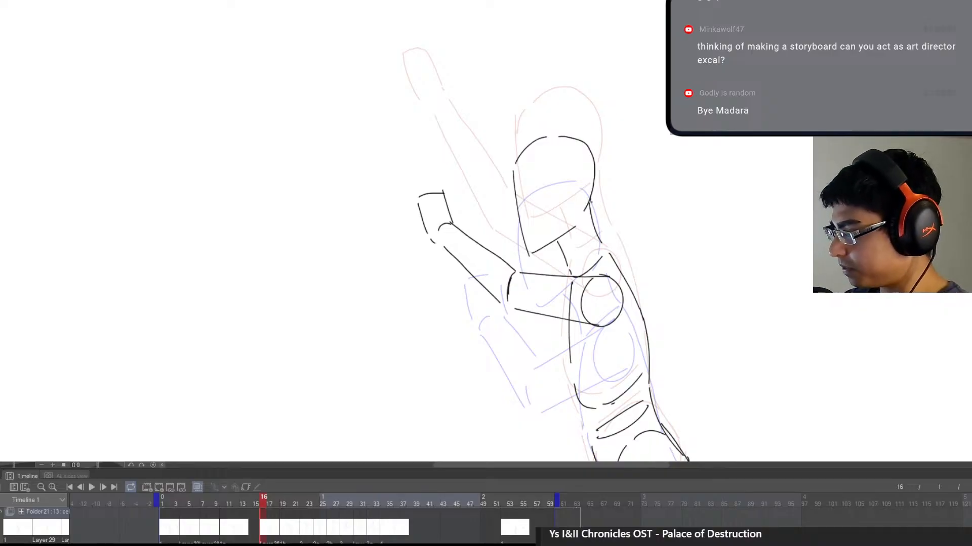
Step: Select the forearm, elbow and hand and shift them slightly away from the body to lengthen the upper arm
mouse_move(539, 324)
mouse_down()
mouse_move(504, 232)
mouse_move(473, 324)
mouse_move(508, 316)
mouse_up()
key(ctrl+t)
click(432, 344)
click(371, 341)
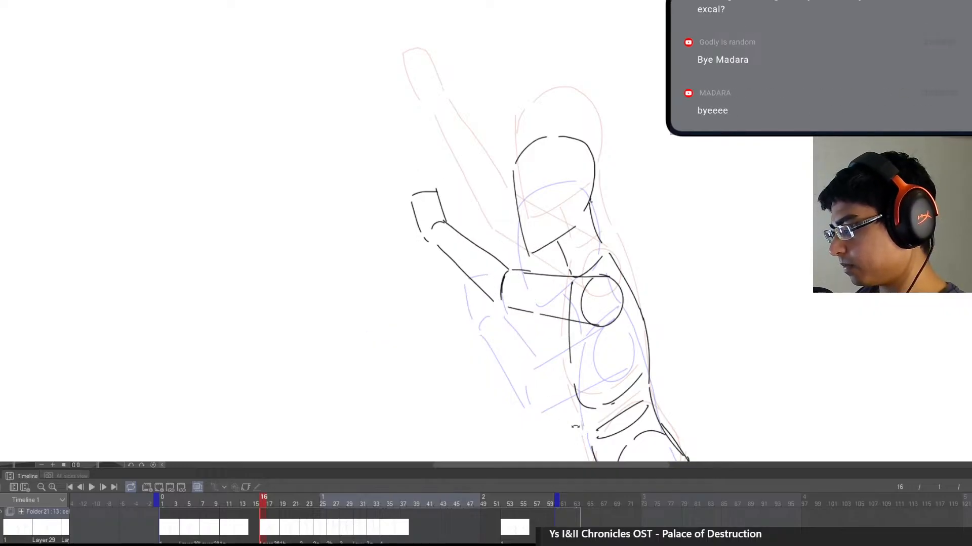
Step: Erase and redraw the arm lines so the moved part joins cleanly with the shoulder
drag(557, 422, 685, 270)
key(e)
mouse_move(545, 213)
mouse_down()
mouse_move(538, 225)
mouse_move(558, 201)
mouse_up()
key(p)
key(e)
key(p)
mouse_move(578, 238)
mouse_down()
mouse_move(631, 172)
mouse_move(597, 210)
mouse_move(628, 184)
mouse_up()
key(e)
key(p)
key(e)
key(p)
drag(682, 228, 582, 400)
mouse_move(610, 377)
mouse_down()
mouse_move(590, 392)
mouse_move(611, 374)
mouse_up()
Step: Flip between frames 10, 16 and 19 to examine the motion of the rising figure
key(Left)
key(Right)
key(Right)
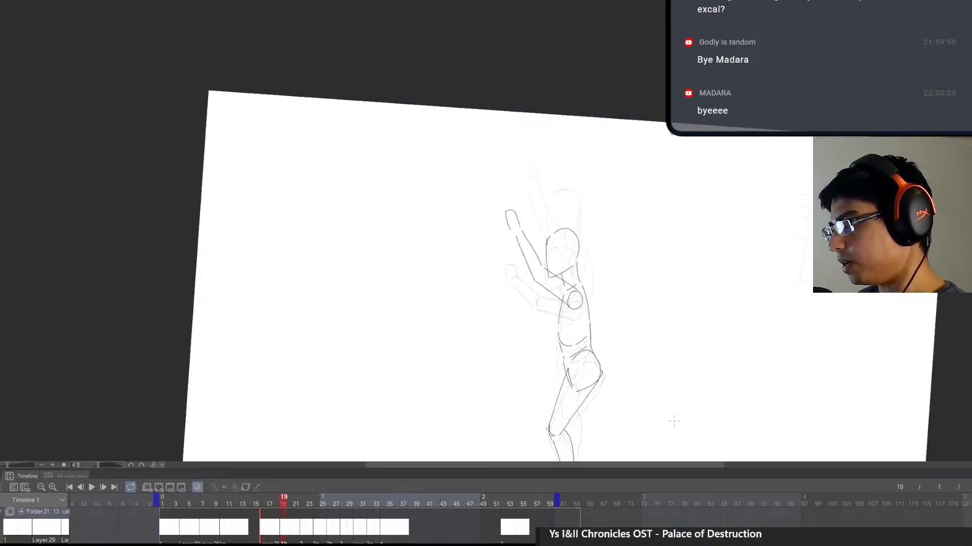
key(Left)
drag(674, 421, 661, 359)
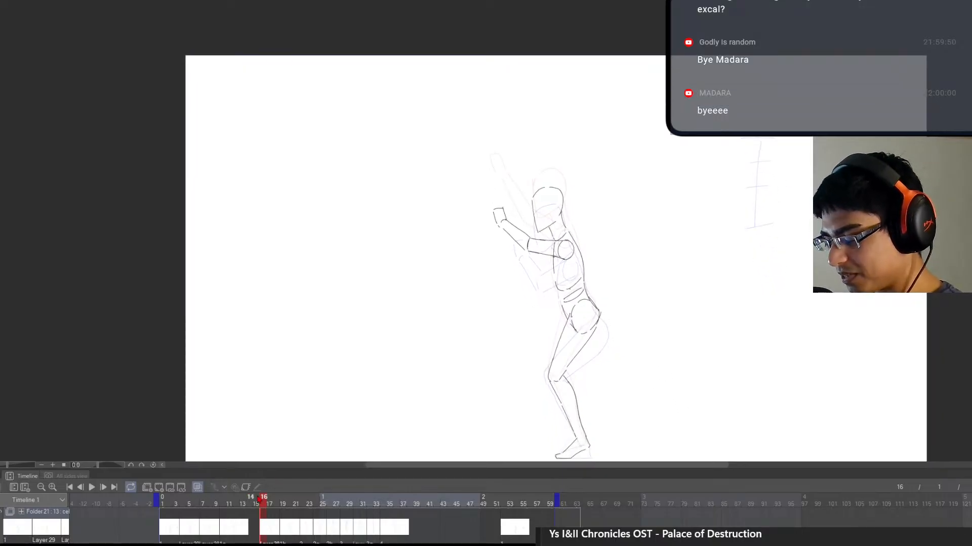
drag(678, 418, 668, 397)
key(Left)
key(Right)
key(Right)
key(Left)
Step: Touch up the frame 16 figure by erasing and redrawing a few of its lines
scroll(557, 262, up, 5)
mouse_move(556, 262)
mouse_down()
mouse_move(520, 335)
mouse_move(480, 269)
mouse_move(483, 336)
mouse_up()
key(e)
key(p)
key(ctrl+z)
mouse_move(480, 261)
mouse_down()
mouse_move(483, 336)
mouse_move(501, 361)
mouse_move(517, 357)
mouse_move(504, 396)
mouse_move(517, 437)
mouse_up()
scroll(590, 365, down, 5)
Step: Add a new in-between cel at frame 13, between the crouch and the frame 16 drawing
drag(588, 381, 594, 339)
click(243, 530)
click(159, 487)
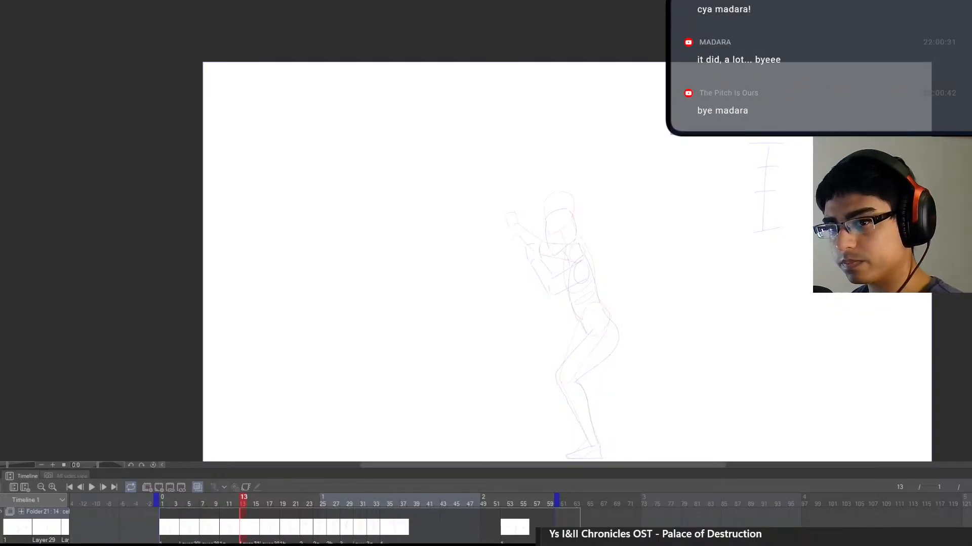
Step: Draw the head on the frame 13 in-between with rounded skull, face line and jaw, plus the front neck line
mouse_move(551, 209)
mouse_down()
mouse_move(597, 184)
mouse_move(531, 202)
mouse_move(524, 215)
mouse_move(551, 337)
mouse_move(615, 299)
mouse_up()
mouse_move(614, 188)
mouse_down()
mouse_move(630, 264)
mouse_move(623, 284)
mouse_move(631, 198)
mouse_move(636, 256)
mouse_move(626, 282)
mouse_up()
key(e)
key(p)
scroll(681, 373, down, 3)
mouse_move(683, 411)
mouse_down()
mouse_move(598, 285)
mouse_move(584, 283)
mouse_up()
scroll(574, 262, up, 1)
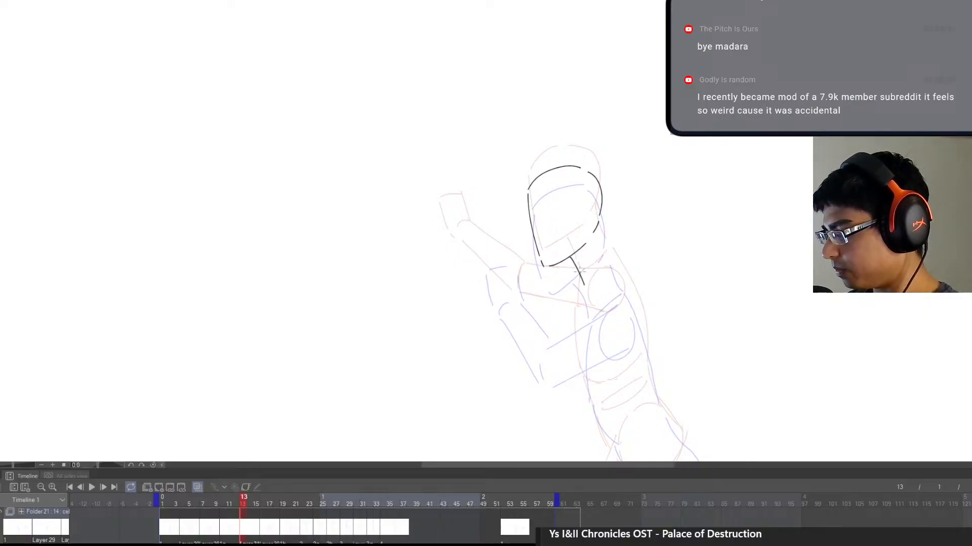
Step: Draw the back of the neck from the head down to the shoulder on the frame 13 figure
drag(599, 227, 612, 261)
key(ctrl+z)
drag(600, 227, 612, 263)
drag(658, 400, 637, 360)
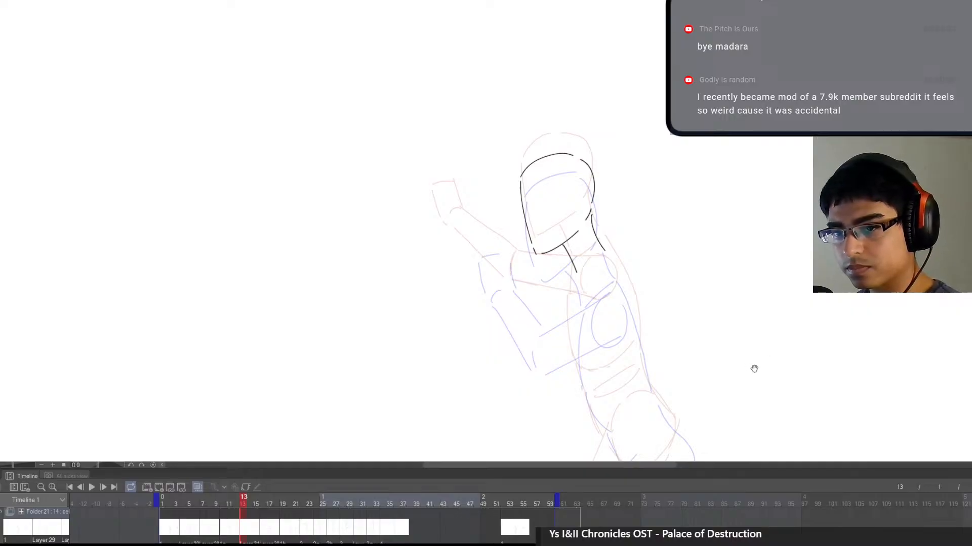
drag(598, 235, 601, 219)
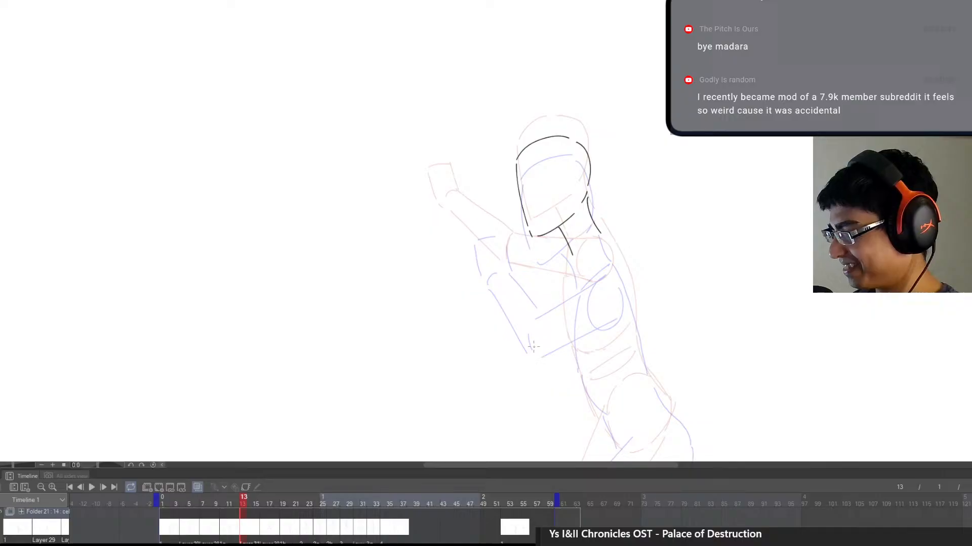
Step: Draw the torso's back contour, the collar line and the front contour of the chest and belly
mouse_move(605, 240)
mouse_down()
mouse_move(632, 285)
mouse_move(634, 342)
mouse_up()
key(ctrl+z)
key(ctrl+z)
drag(607, 240, 640, 342)
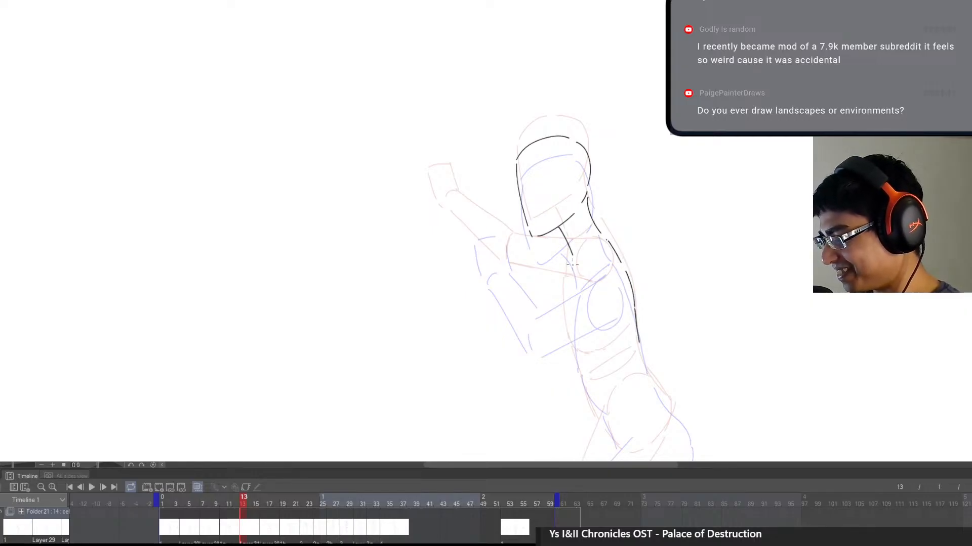
mouse_move(597, 239)
mouse_down()
mouse_move(577, 255)
mouse_move(567, 313)
mouse_move(581, 374)
mouse_up()
mouse_move(646, 348)
mouse_down()
mouse_move(611, 263)
mouse_move(632, 297)
mouse_up()
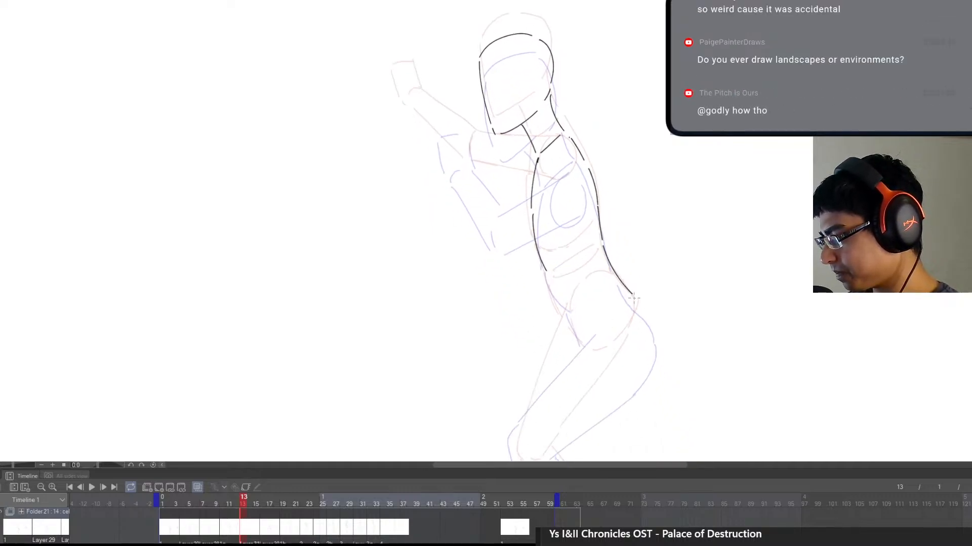
Step: Redraw the lower back into the curve of the buttock and extend the belly line down to the crotch
key(ctrl+z)
mouse_move(603, 246)
mouse_down()
mouse_move(626, 290)
mouse_move(624, 363)
mouse_up()
mouse_move(547, 273)
mouse_down()
mouse_move(570, 325)
mouse_move(598, 356)
mouse_up()
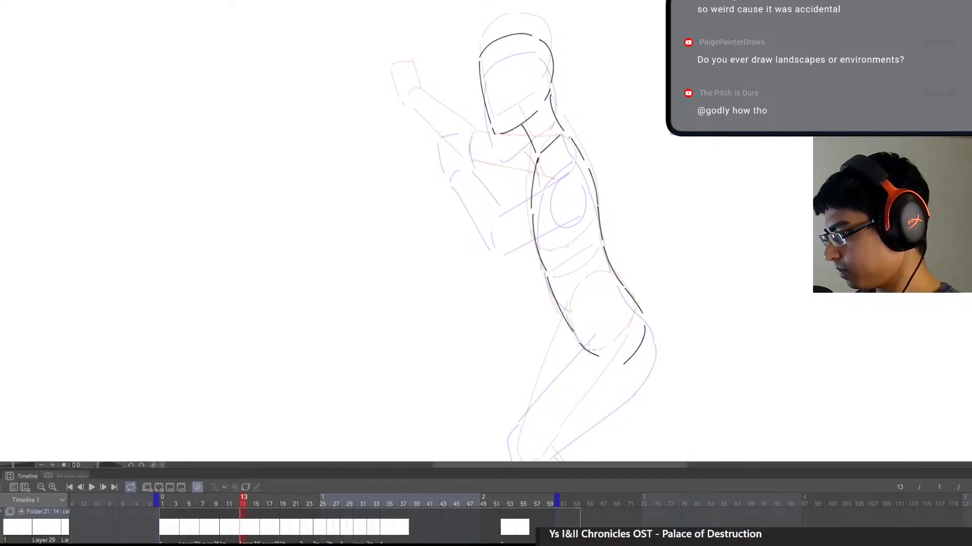
Step: Draw the rounded pelvis form at the hip and a shoulder circle on the upper torso
mouse_move(577, 338)
mouse_down()
mouse_move(628, 290)
mouse_move(633, 349)
mouse_up()
drag(632, 351, 605, 307)
drag(603, 277, 630, 266)
click(629, 267)
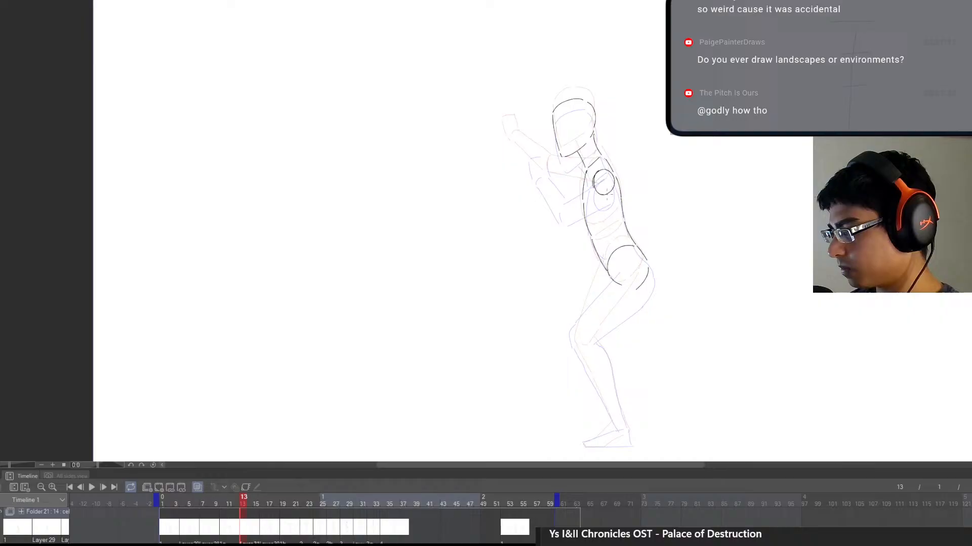
drag(603, 169, 613, 175)
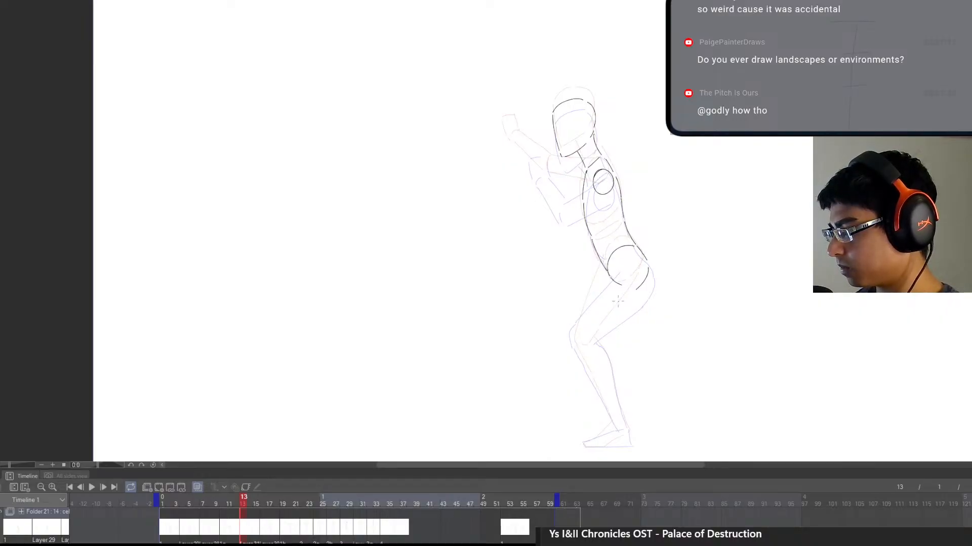
Step: Draw the front and back contours of the bent thigh down to the knee and tidy the line ends at knee and hip
mouse_move(605, 273)
mouse_down()
mouse_move(575, 325)
mouse_move(577, 344)
mouse_up()
drag(637, 291, 591, 341)
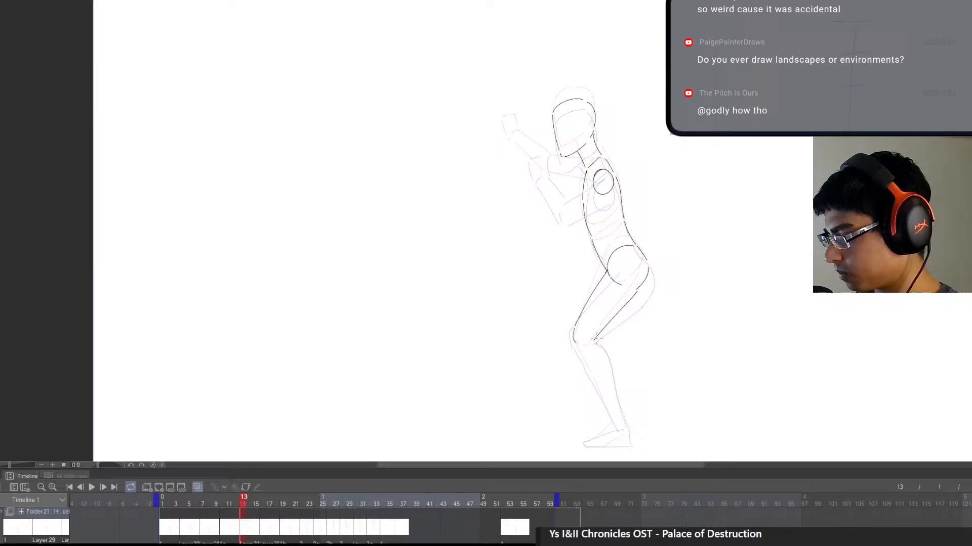
key(ctrl+z)
mouse_move(636, 291)
mouse_down()
mouse_move(588, 340)
mouse_move(617, 358)
mouse_up()
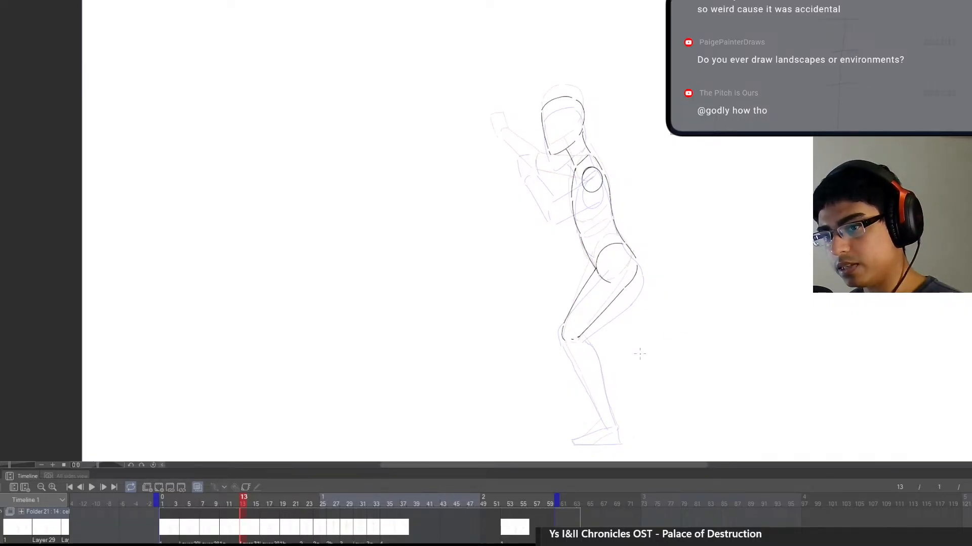
scroll(586, 347, up, 3)
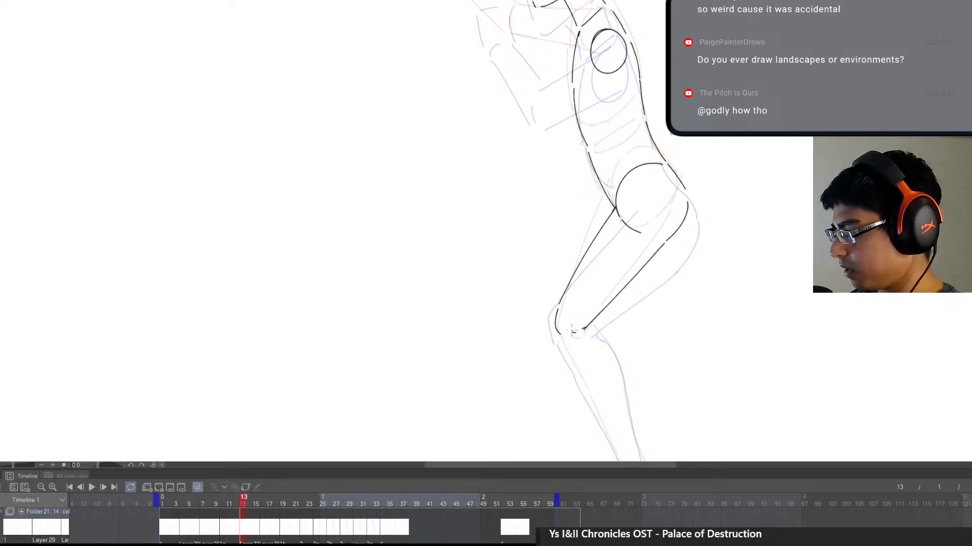
drag(593, 320, 579, 333)
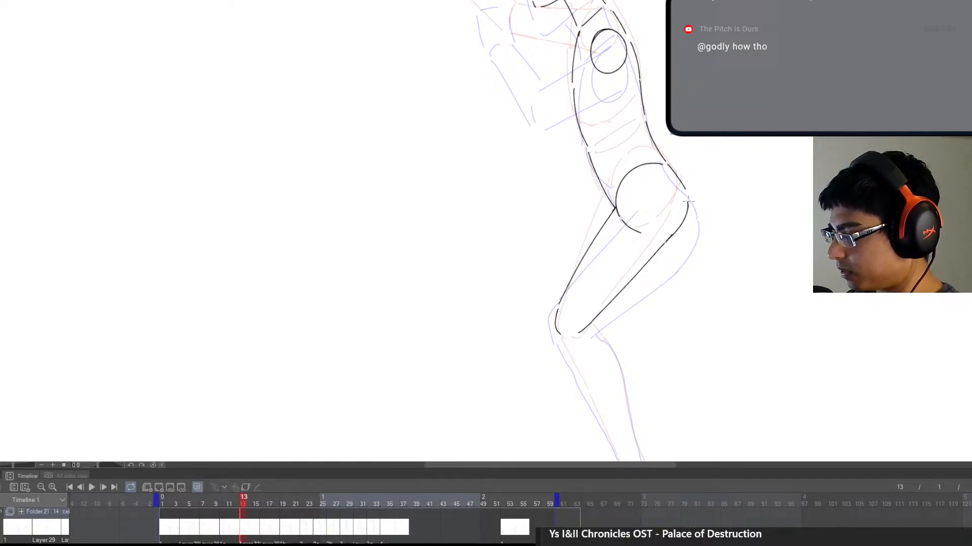
drag(688, 202, 685, 186)
Step: Draw the shin and calf contours below the knee and finish the leg with the foot
mouse_move(568, 349)
mouse_down()
mouse_move(498, 223)
mouse_move(552, 340)
mouse_up()
key(ctrl+z)
drag(510, 249, 552, 327)
key(ctrl+z)
drag(510, 250, 554, 342)
key(ctrl+z)
drag(512, 251, 562, 358)
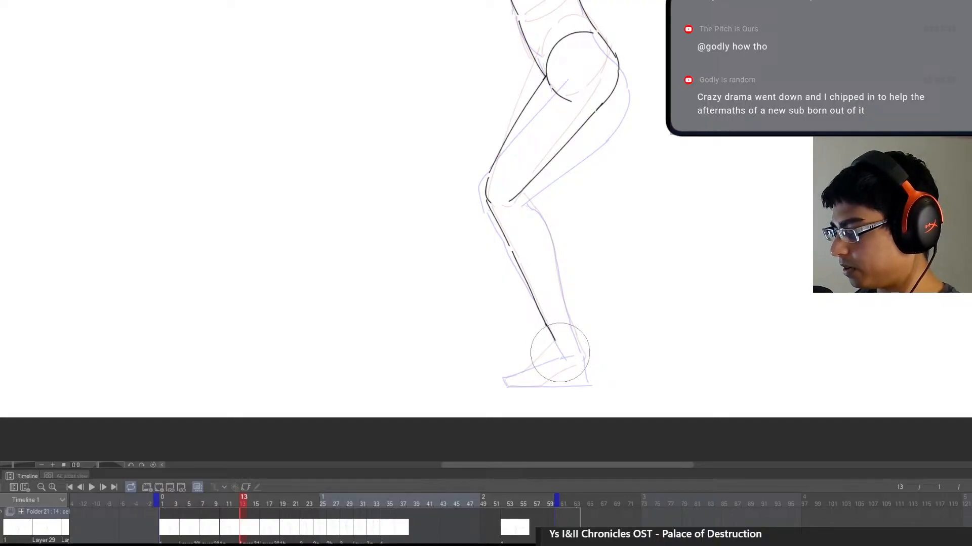
key(ctrl+z)
mouse_move(509, 248)
mouse_down()
mouse_move(558, 344)
mouse_move(506, 385)
mouse_move(582, 373)
mouse_move(544, 223)
mouse_move(520, 191)
mouse_up()
drag(537, 316, 539, 336)
scroll(747, 238, down, 1)
drag(739, 250, 695, 287)
drag(612, 366, 635, 369)
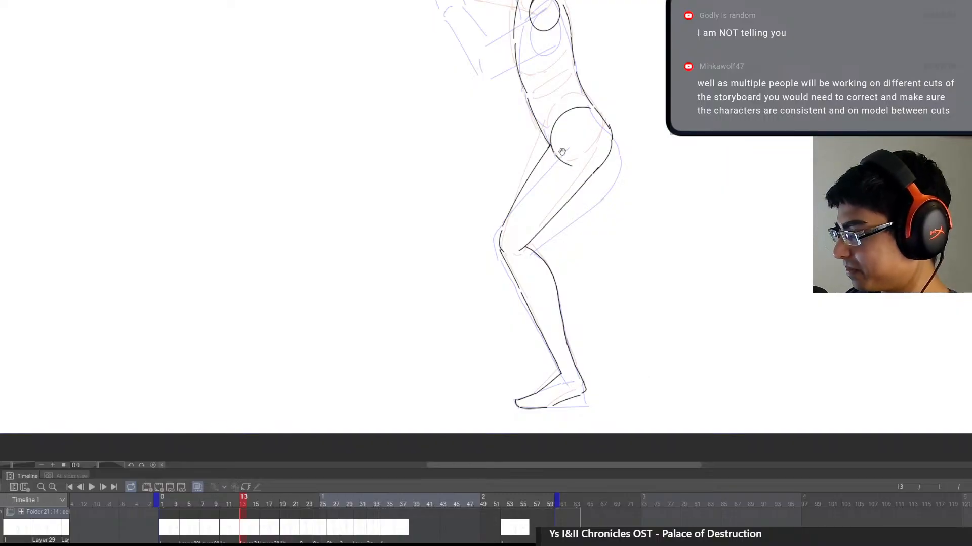
Step: Draw the upper arm reaching forward from the shoulder circle to the elbow, redoing its contours until it sits between the neighbouring poses
drag(561, 150, 568, 215)
drag(559, 118, 577, 268)
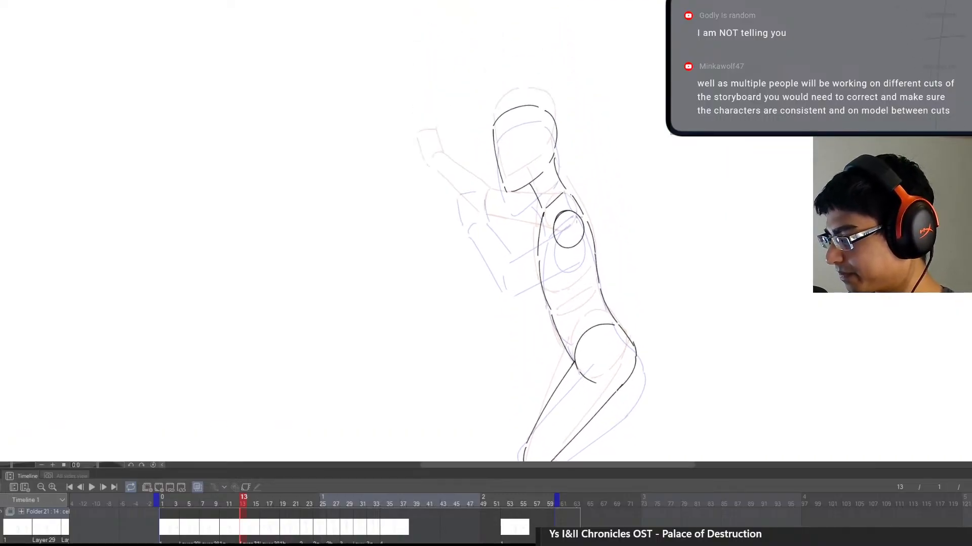
mouse_move(569, 207)
mouse_down()
mouse_move(500, 211)
mouse_move(514, 219)
mouse_move(499, 221)
mouse_move(496, 243)
mouse_up()
key(ctrl+z)
drag(500, 247, 573, 245)
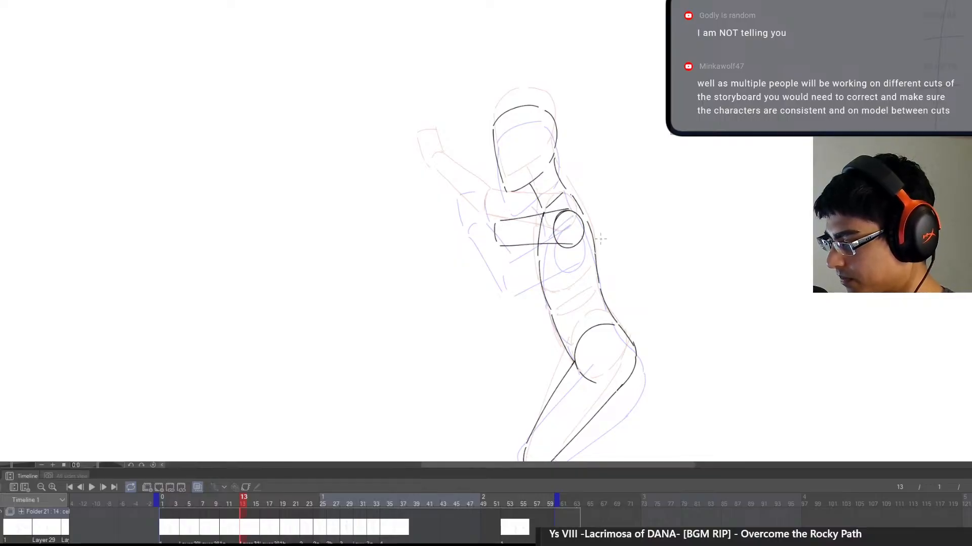
key(ctrl+z)
key(ctrl+z)
key(ctrl+z)
mouse_move(565, 209)
mouse_down()
mouse_move(499, 231)
mouse_move(502, 254)
mouse_move(573, 248)
mouse_up()
key(ctrl+z)
drag(500, 251, 571, 246)
key(ctrl+z)
key(ctrl+z)
key(ctrl+z)
mouse_move(564, 209)
mouse_down()
mouse_move(494, 234)
mouse_move(501, 255)
mouse_move(568, 246)
mouse_up()
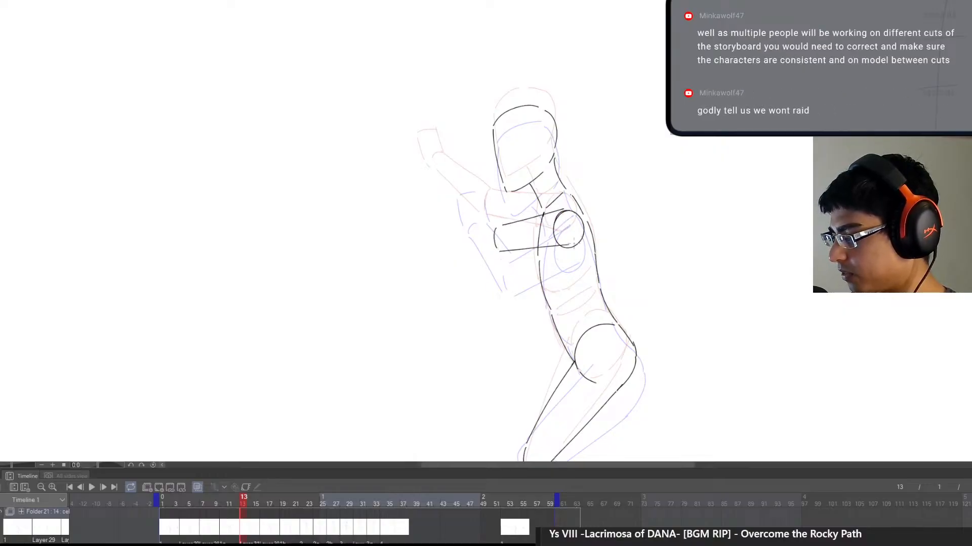
Step: Draw the raised forearm from the elbow to the wrist, check it against frame 10, and add the fist
drag(500, 226, 440, 191)
key(ctrl+z)
mouse_move(503, 226)
mouse_down()
mouse_move(440, 187)
mouse_move(489, 247)
mouse_up()
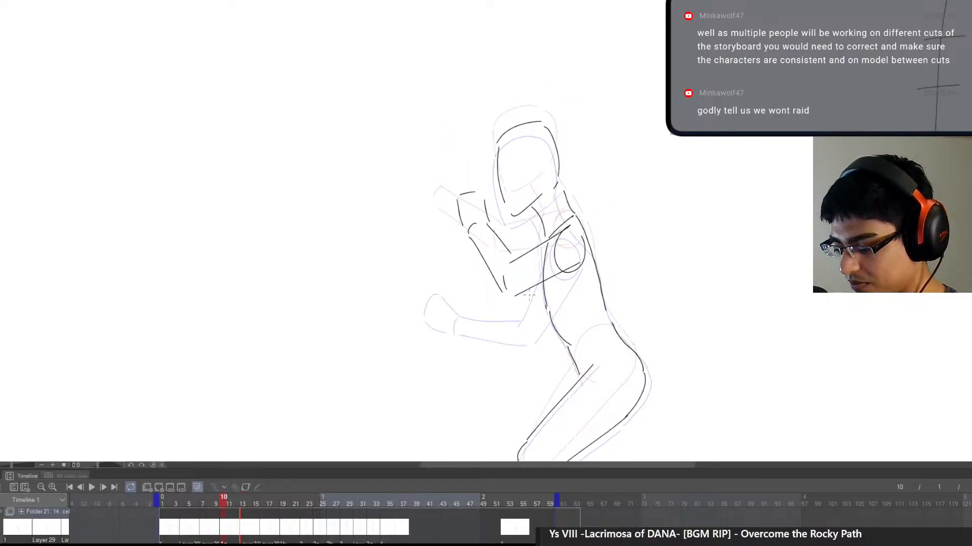
key(Left)
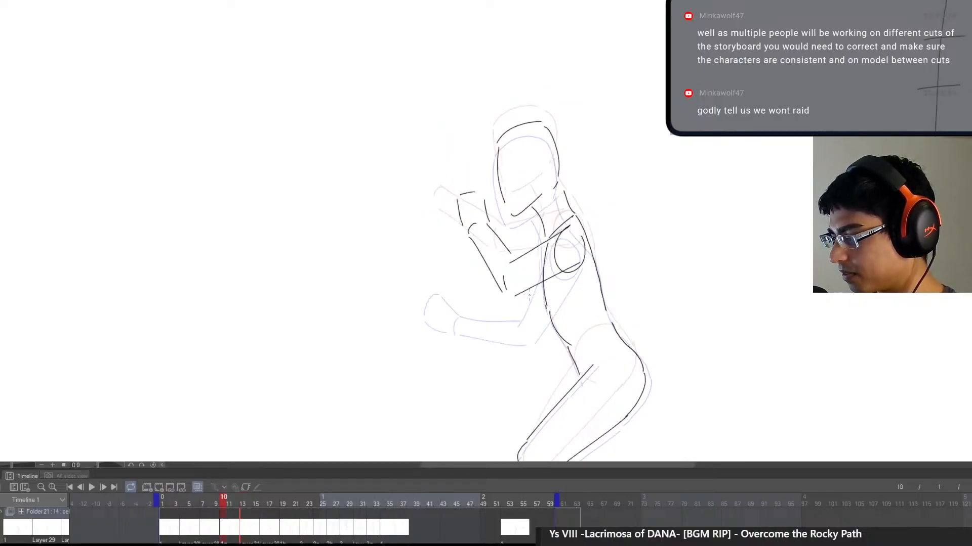
key(Right)
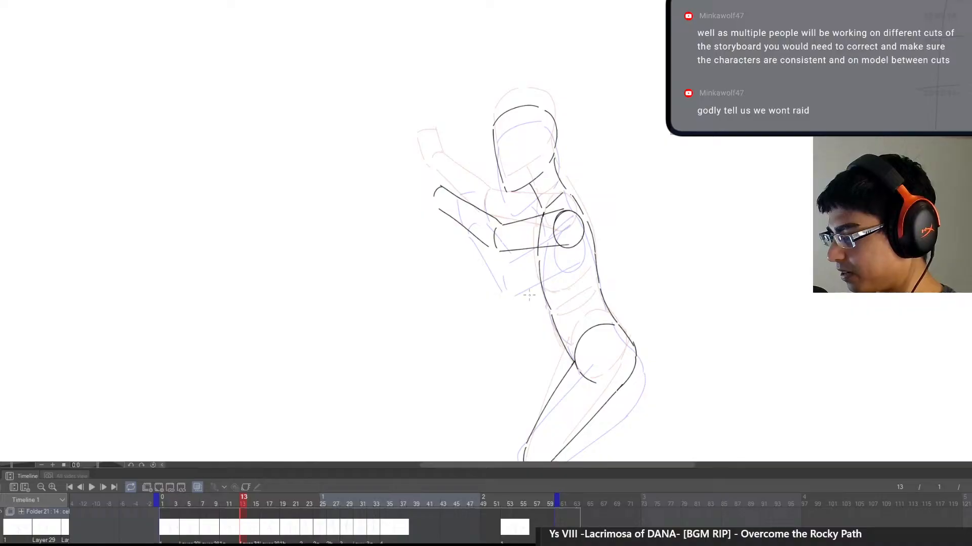
mouse_move(443, 188)
mouse_down()
mouse_move(432, 166)
mouse_move(415, 168)
mouse_move(432, 204)
mouse_up()
scroll(681, 399, down, 3)
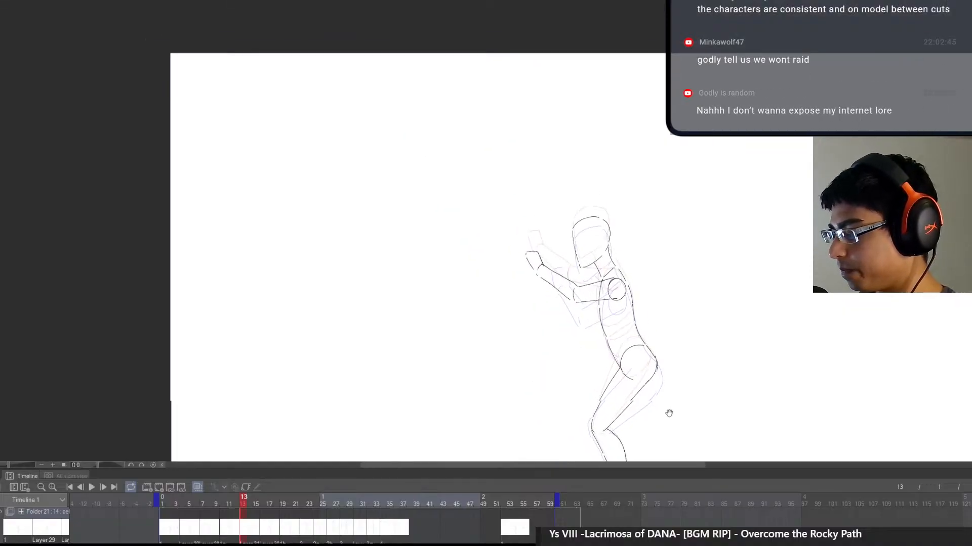
Step: Flip between frames 10, 13, 16 and 19 to examine how the new in-between moves with its neighbours
key(Left)
key(Right)
key(Right)
key(Right)
key(Right)
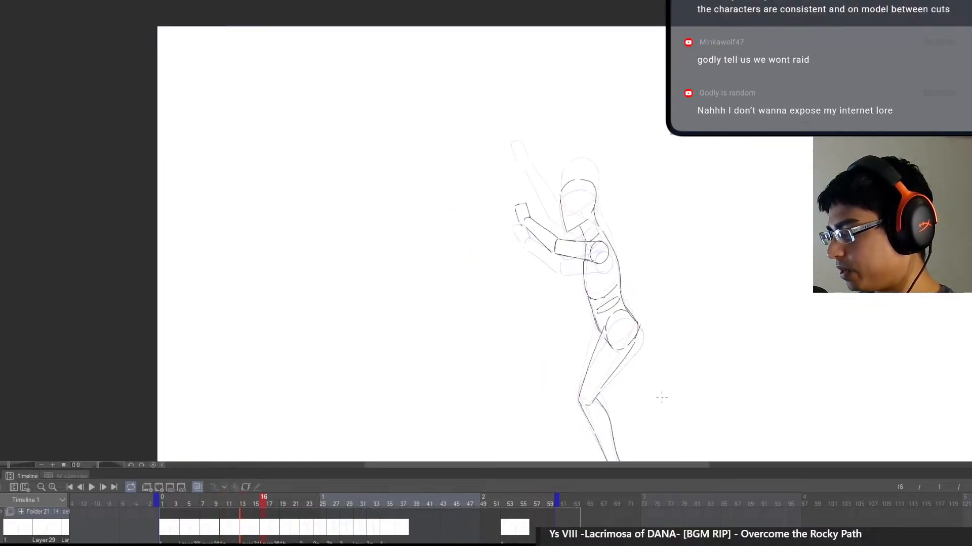
key(Left)
key(Left)
key(Left)
key(Right)
key(Right)
key(Right)
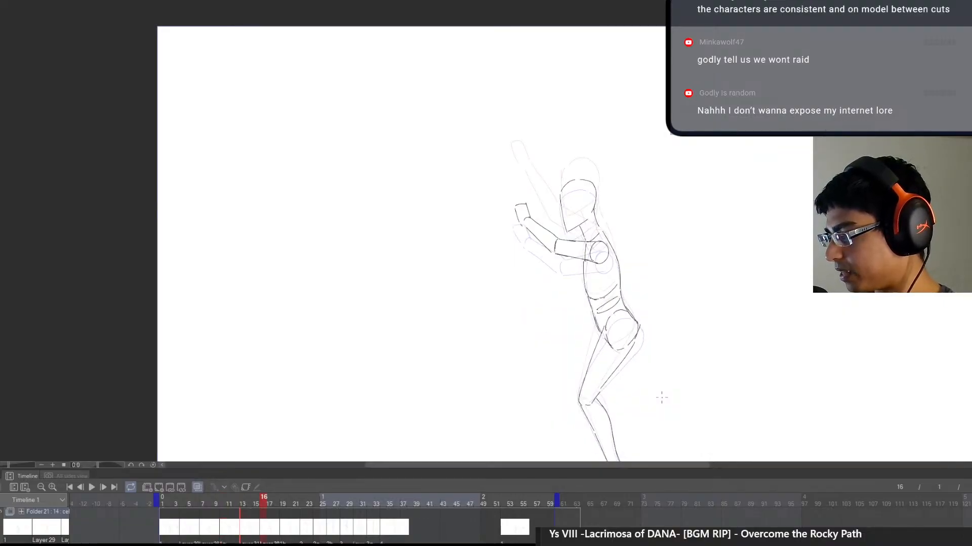
key(Right)
key(Right)
key(Right)
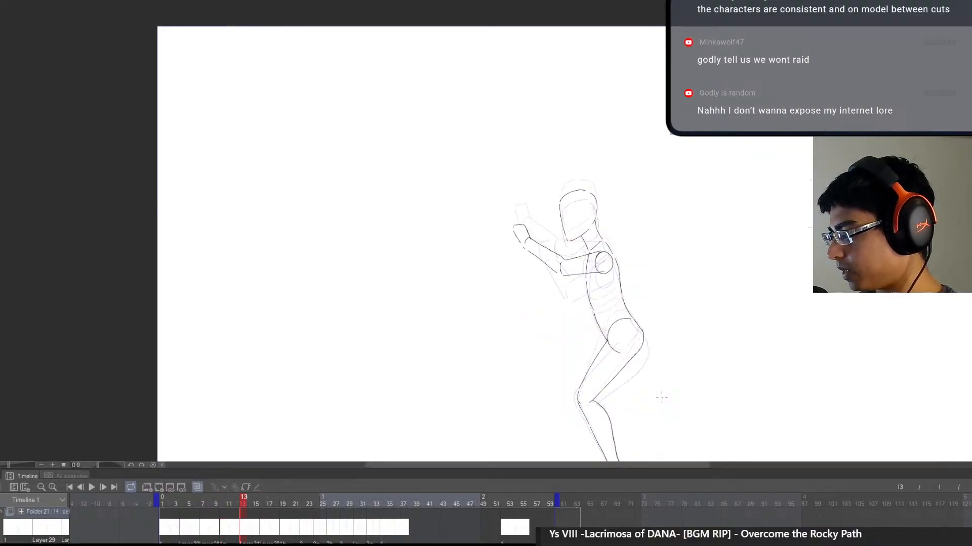
key(Left)
key(Left)
key(Left)
key(Right)
key(Right)
key(Right)
scroll(734, 420, down, 2)
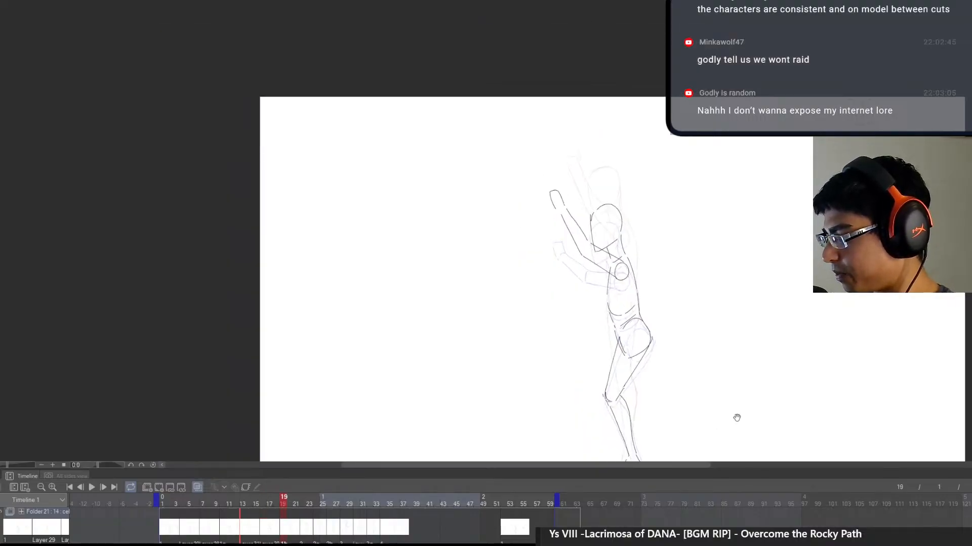
drag(735, 421, 658, 340)
Step: Flip back and forth through the crouch and rise drawings, ending at frame 1, to check the whole figure's motion
key(Left)
key(Left)
key(Left)
key(Left)
key(Left)
key(Left)
key(Left)
key(Left)
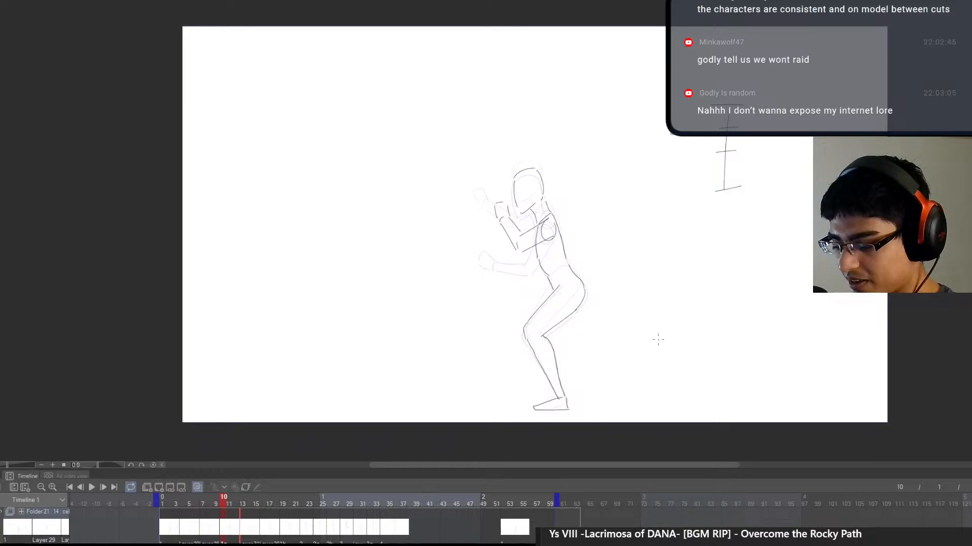
key(Right)
key(Right)
key(Right)
key(Right)
key(Right)
key(Right)
key(Left)
key(Left)
key(Left)
key(Left)
key(Right)
key(Right)
key(Right)
key(Right)
key(Right)
key(Left)
key(Left)
key(Left)
key(Left)
key(Left)
key(Left)
key(Left)
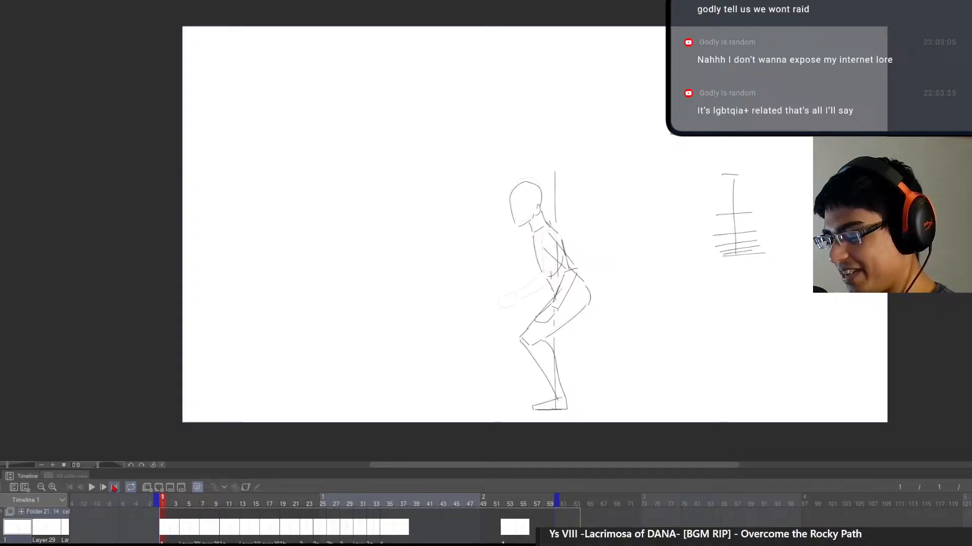
Step: Play the jump animation twice, returning to frame 2 each time
click(93, 490)
click(170, 535)
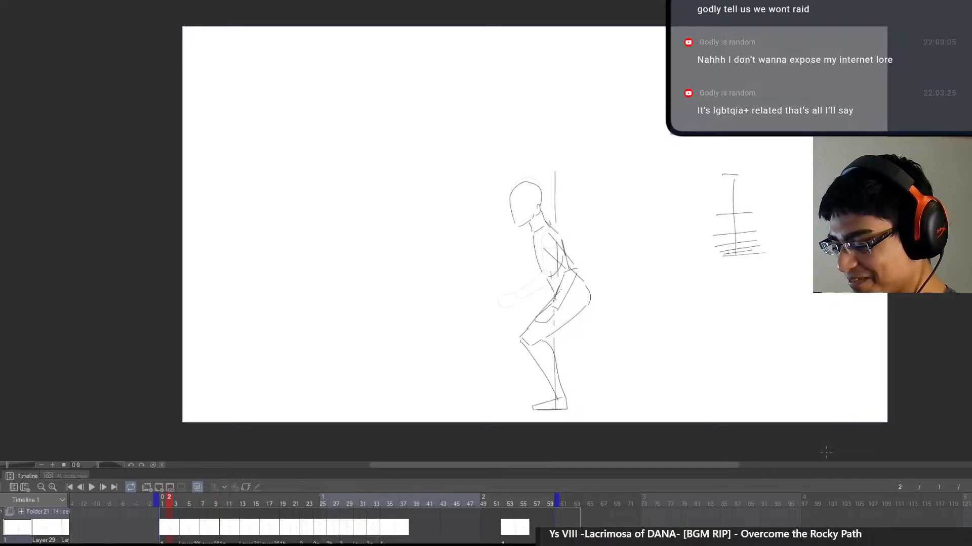
click(93, 490)
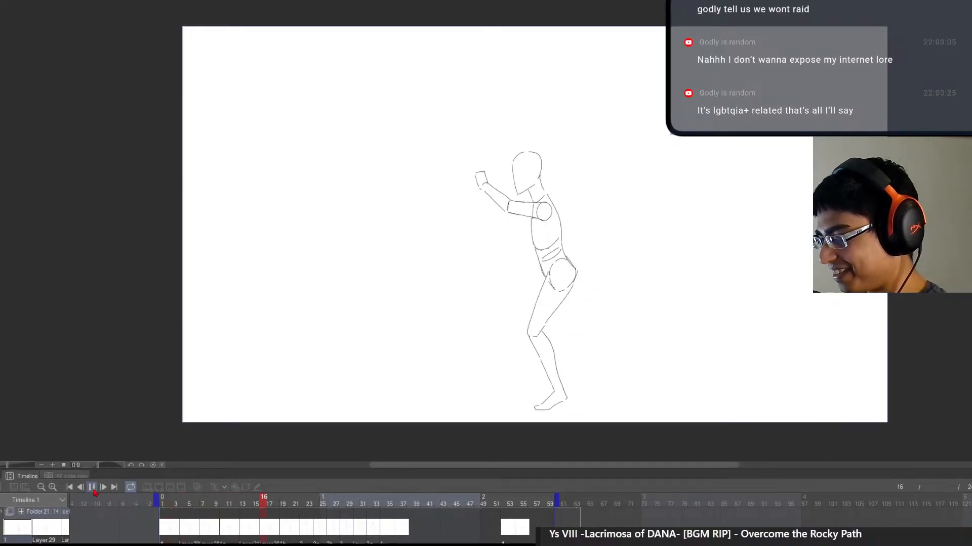
click(170, 530)
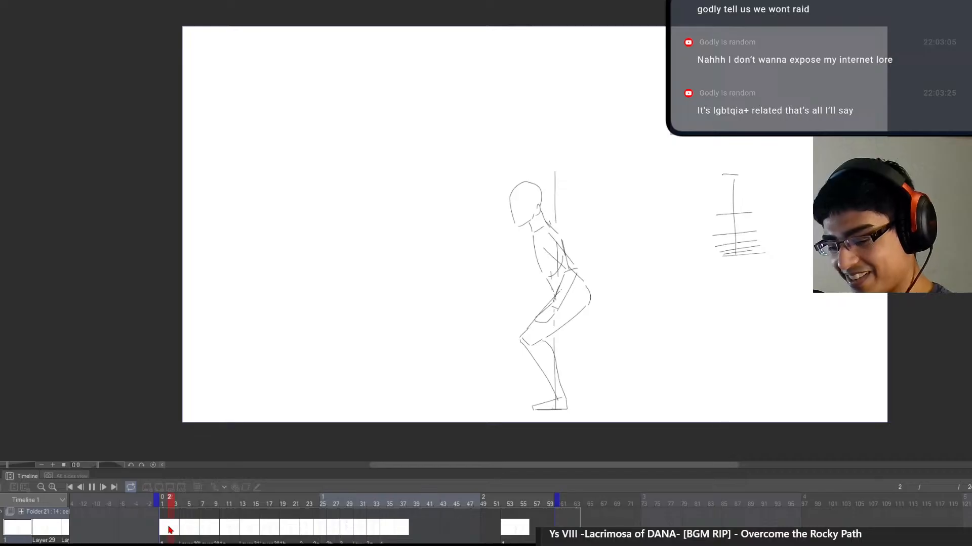
Step: Step through the remaining drawings of the jump to examine the stretch, airborne and landing poses
key(Right)
key(Right)
key(Right)
key(Right)
key(Right)
key(Right)
key(Right)
key(Right)
key(Right)
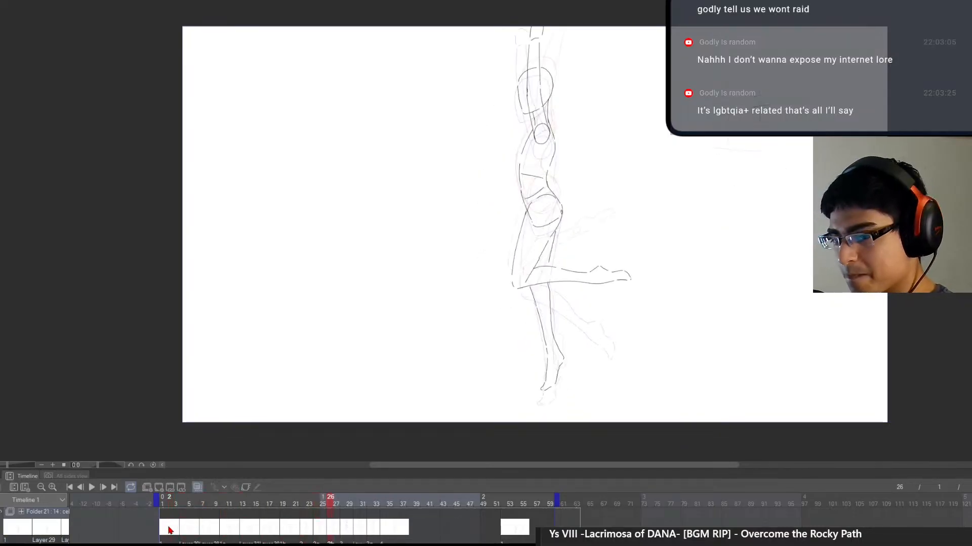
key(Right)
key(Right)
key(Right)
key(Right)
key(Right)
key(Right)
key(Right)
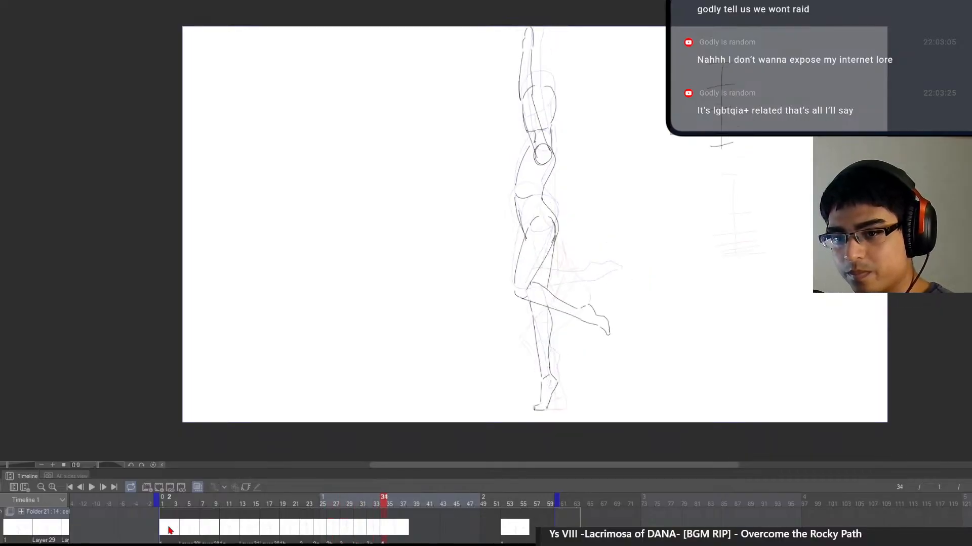
key(Right)
key(Right)
key(Right)
key(Right)
key(Right)
key(Right)
key(Right)
key(Right)
key(Right)
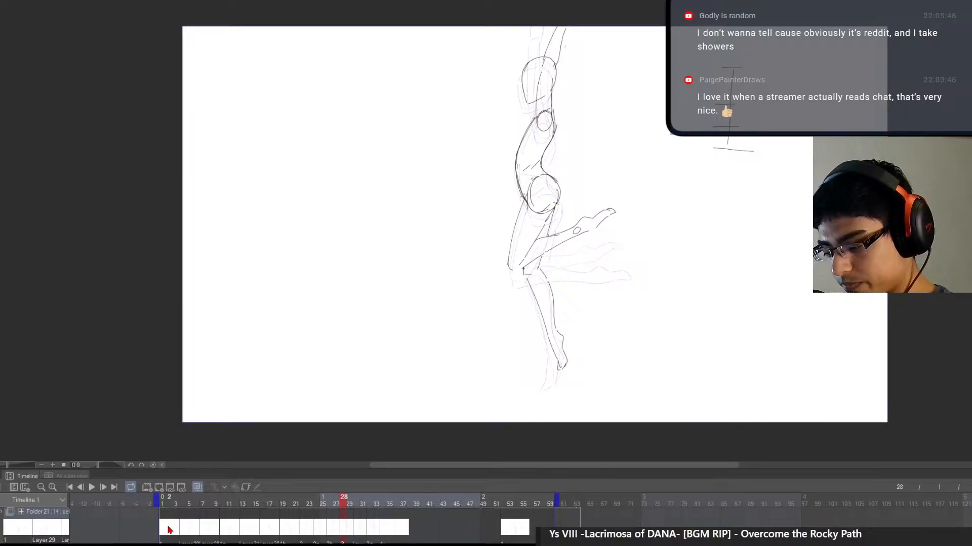
Step: Step back through the drawings to the crouch at frame 4 and play the animation from there
click(169, 530)
key(space)
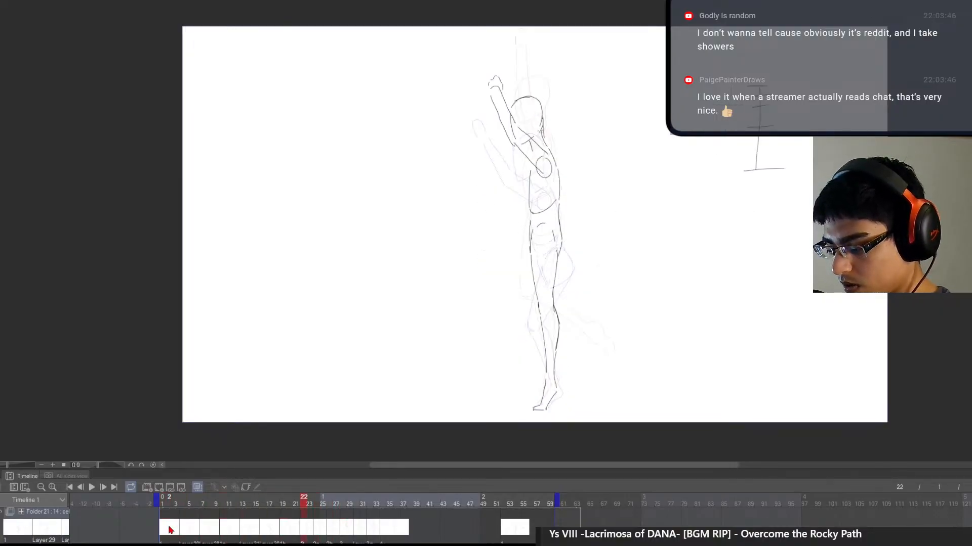
key(comma)
key(comma)
key(comma)
key(comma)
key(comma)
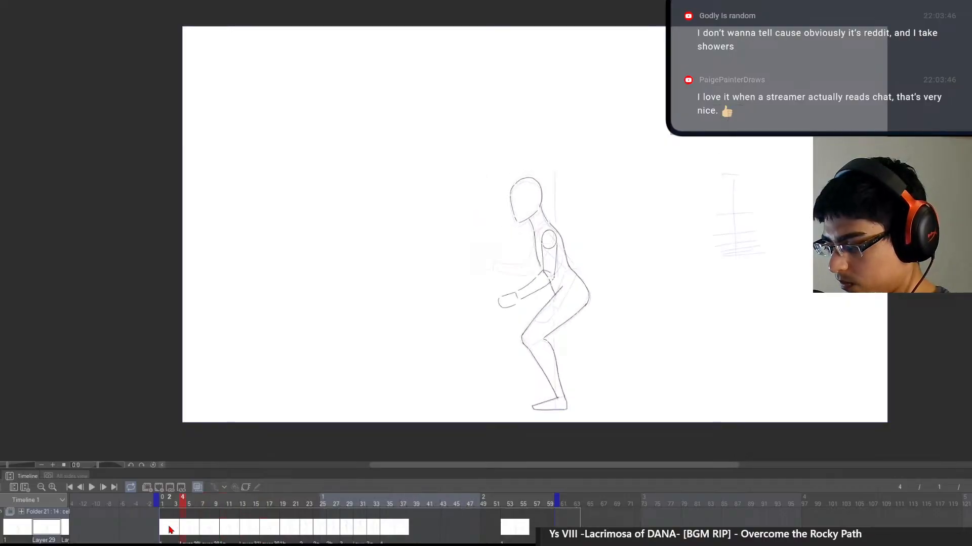
click(92, 488)
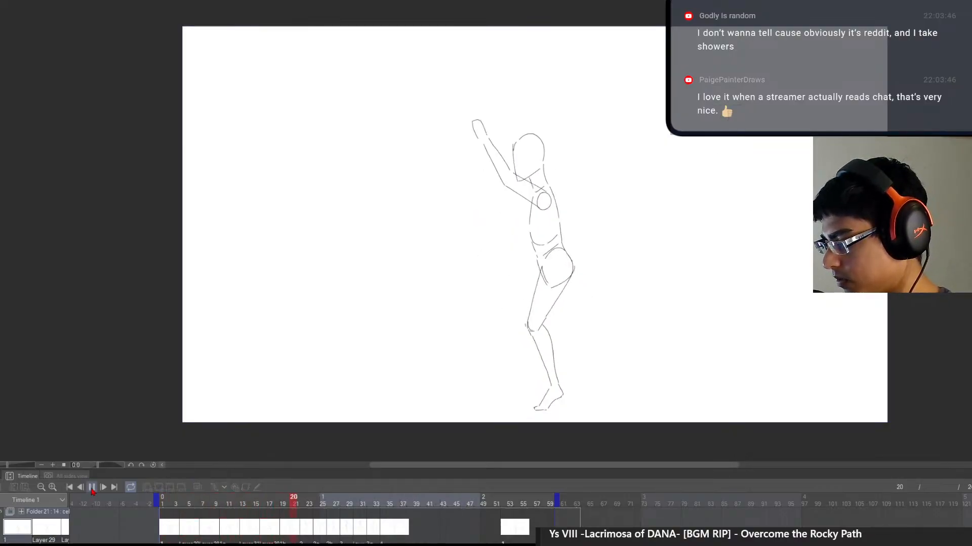
Step: Stop playback, return to frame 2 and step forward to frame 22 to examine the crouch and rise poses
click(92, 490)
click(170, 534)
key(period)
key(period)
key(period)
key(period)
key(period)
key(period)
key(period)
key(period)
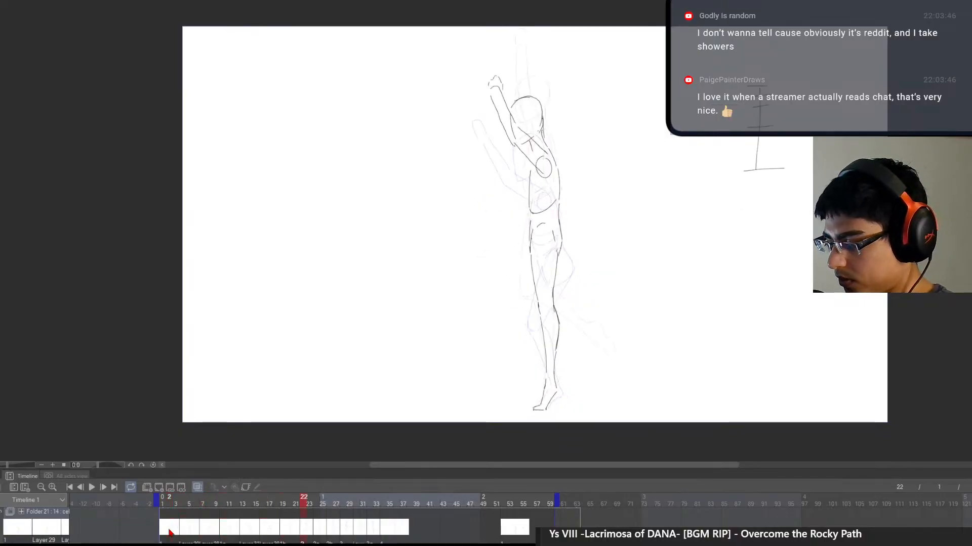
key(period)
key(period)
key(period)
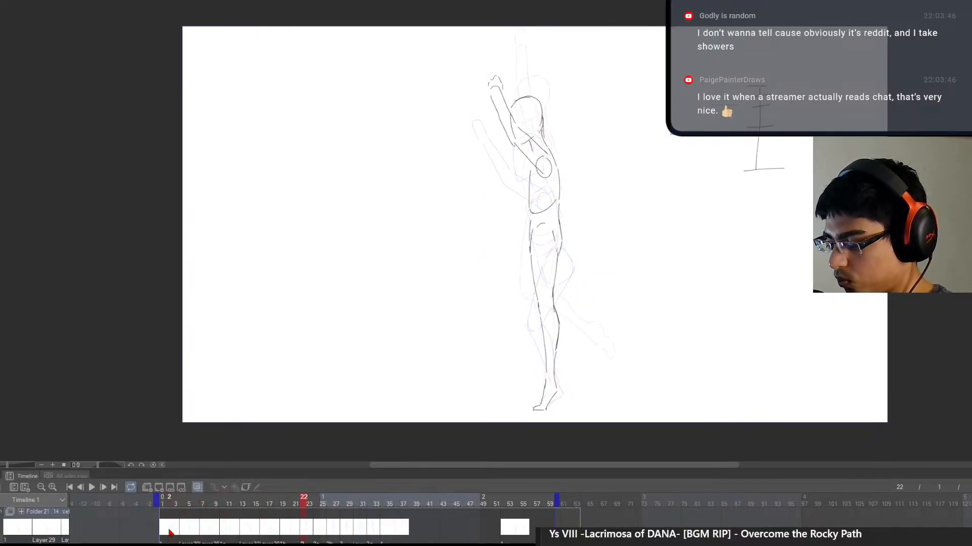
Step: Flip repeatedly back and forth between the crouch and stretch drawings, ending at frame 24, to examine how the arm rises
key(comma)
key(comma)
key(comma)
key(comma)
key(comma)
key(comma)
key(comma)
key(period)
key(period)
key(period)
key(period)
key(period)
key(period)
key(period)
key(period)
key(comma)
key(comma)
key(comma)
key(comma)
key(comma)
key(comma)
key(comma)
key(comma)
key(comma)
key(period)
key(period)
key(period)
key(period)
key(period)
key(period)
key(period)
key(period)
key(period)
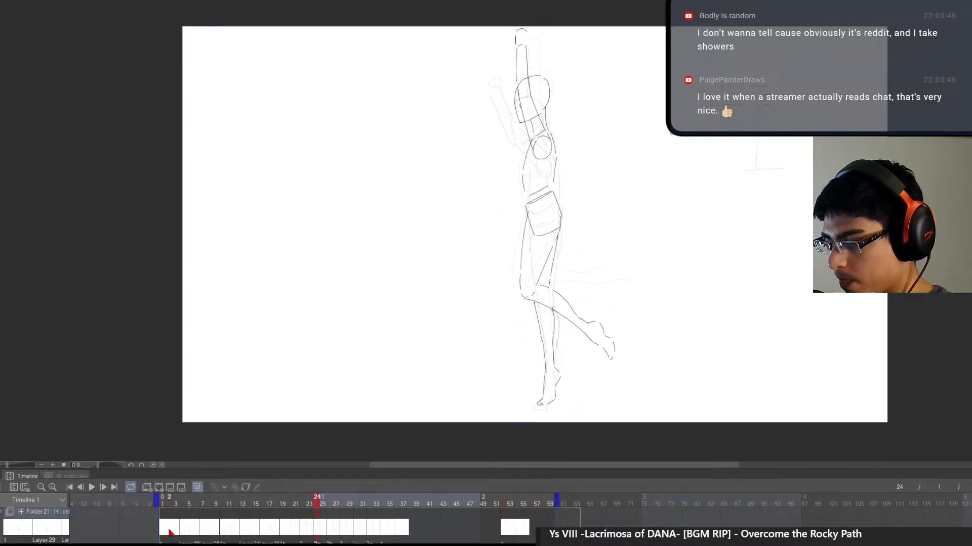
Step: Step back through the rise and crouch drawings to examine the jump in reverse order
key(comma)
key(comma)
key(comma)
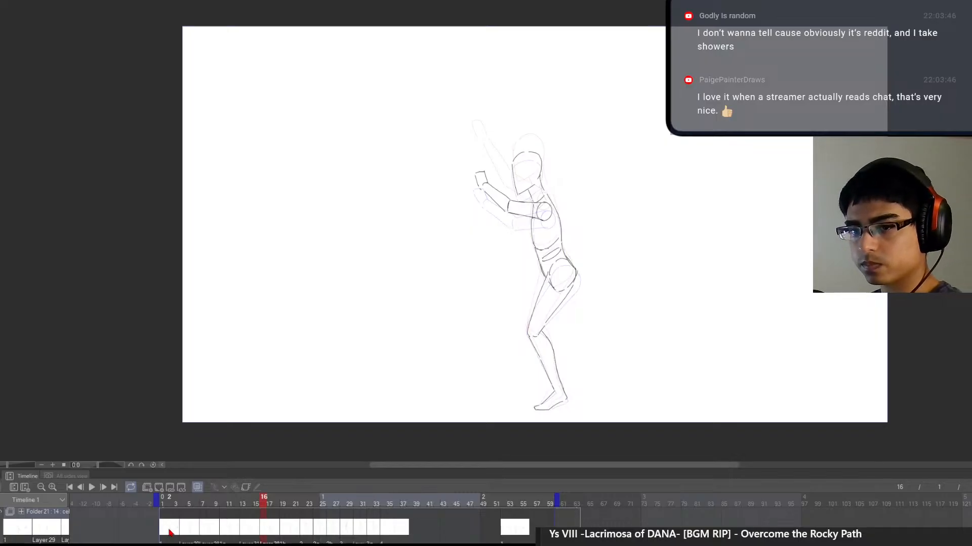
key(comma)
key(comma)
key(comma)
key(comma)
key(comma)
key(comma)
key(comma)
key(comma)
key(comma)
key(comma)
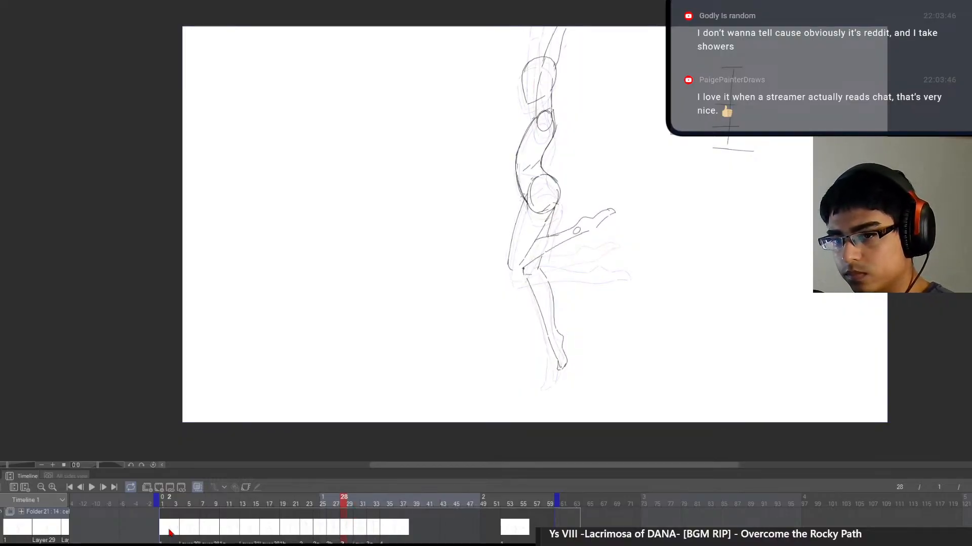
key(comma)
key(comma)
Step: Step forward through the airborne drawings to the landing pose at frame 52
key(period)
key(period)
key(period)
key(period)
key(period)
key(period)
key(period)
key(period)
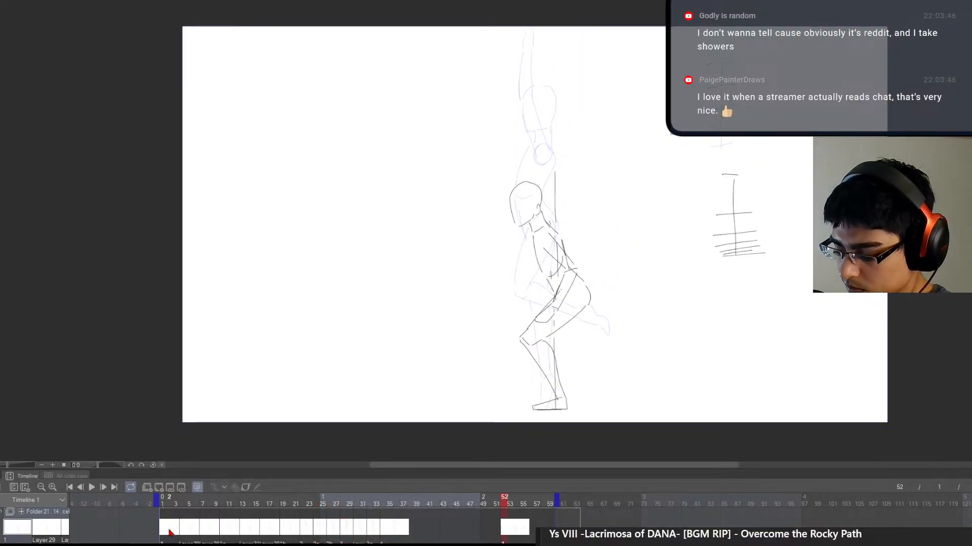
Step: Step through the crouch drawings past frame 13 and play the animation from frame 2
key(comma)
key(period)
key(period)
key(period)
key(period)
key(period)
key(period)
key(period)
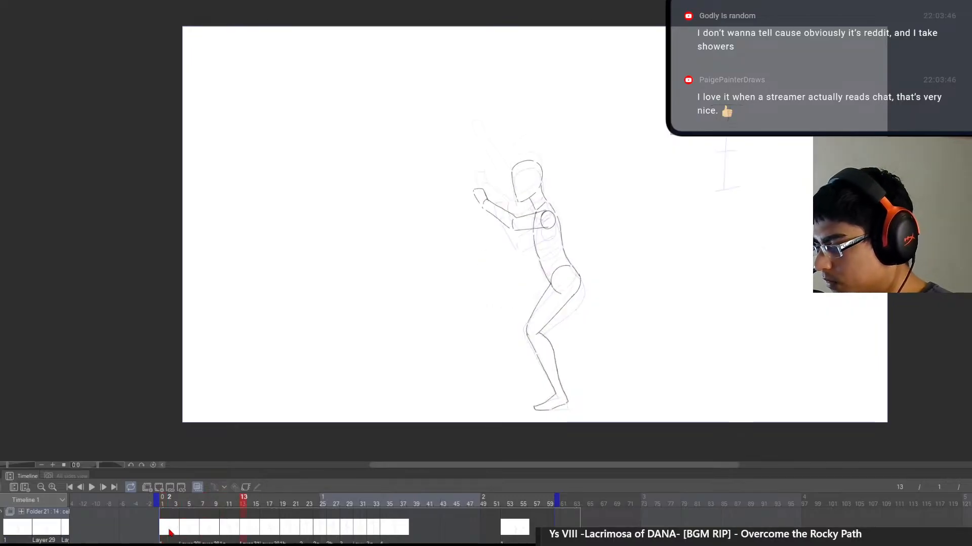
key(period)
key(period)
key(period)
click(170, 533)
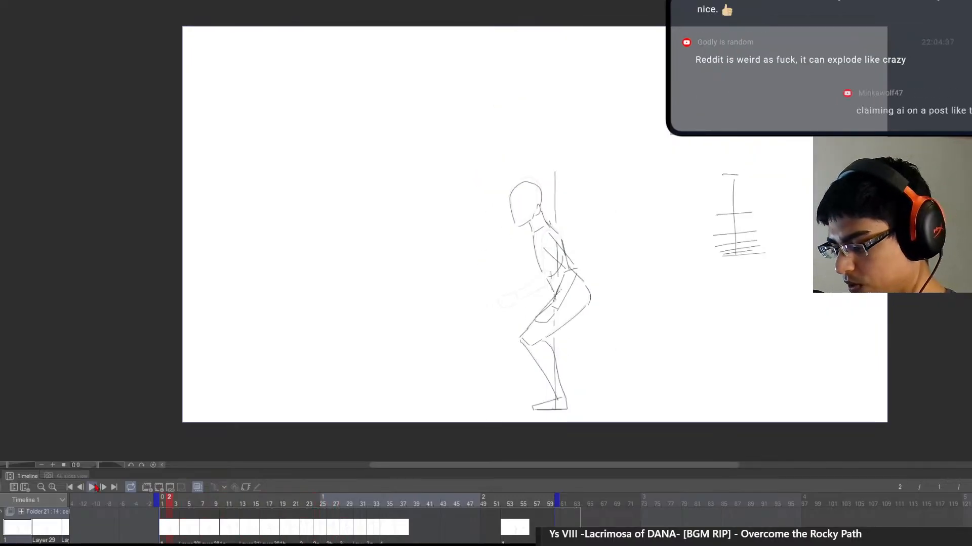
click(92, 488)
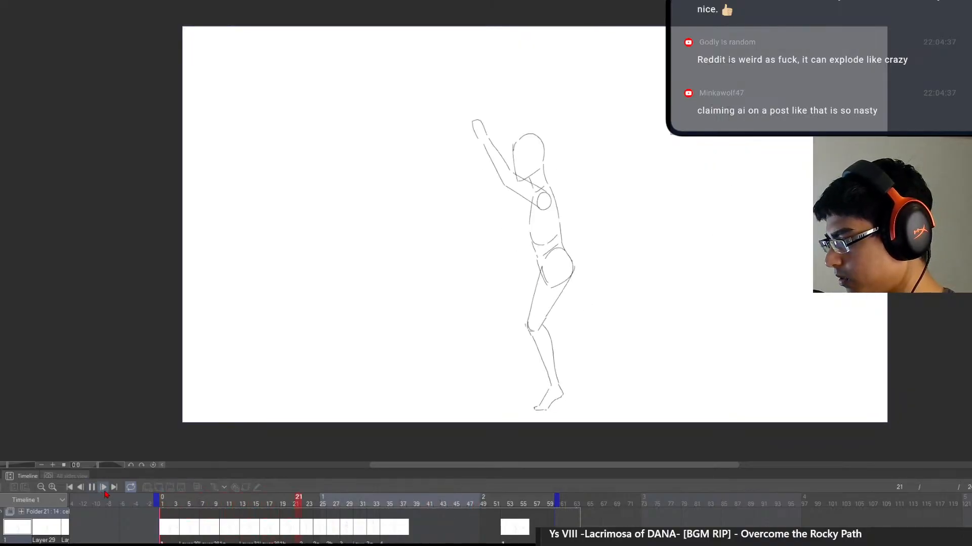
Step: Return to frame 2 and flip through the crouch and rise drawings, ending at frame 13, to compare the arm positions
click(170, 535)
key(period)
key(period)
key(period)
key(period)
key(period)
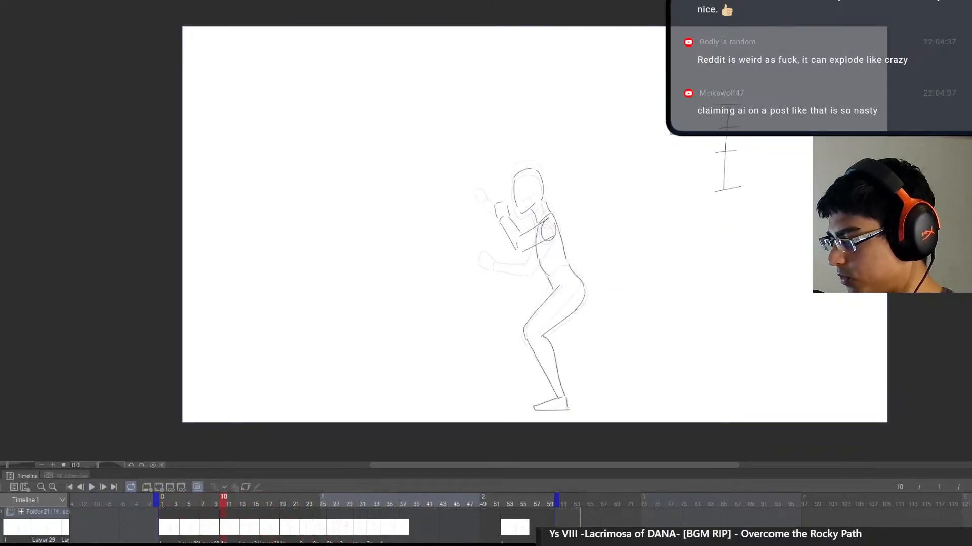
key(comma)
key(comma)
key(comma)
key(comma)
key(period)
key(period)
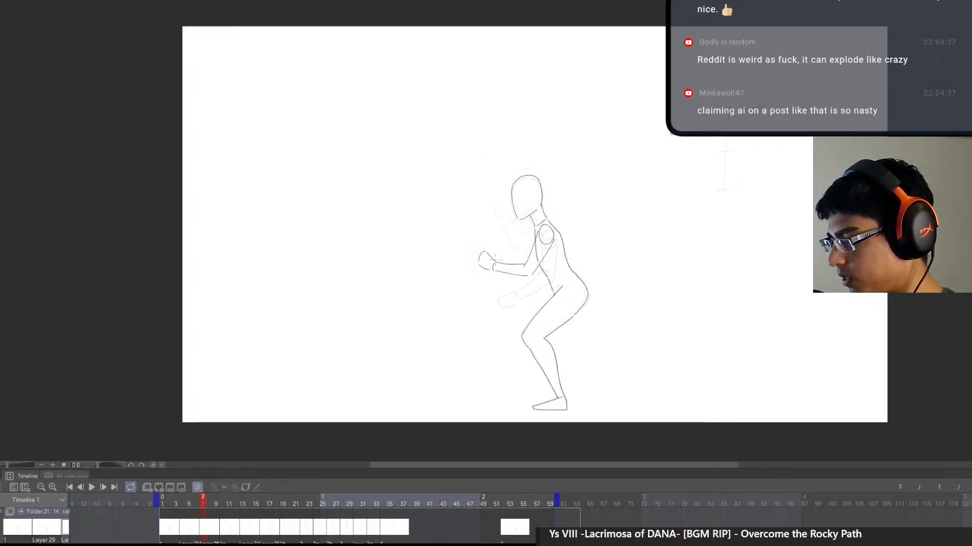
key(period)
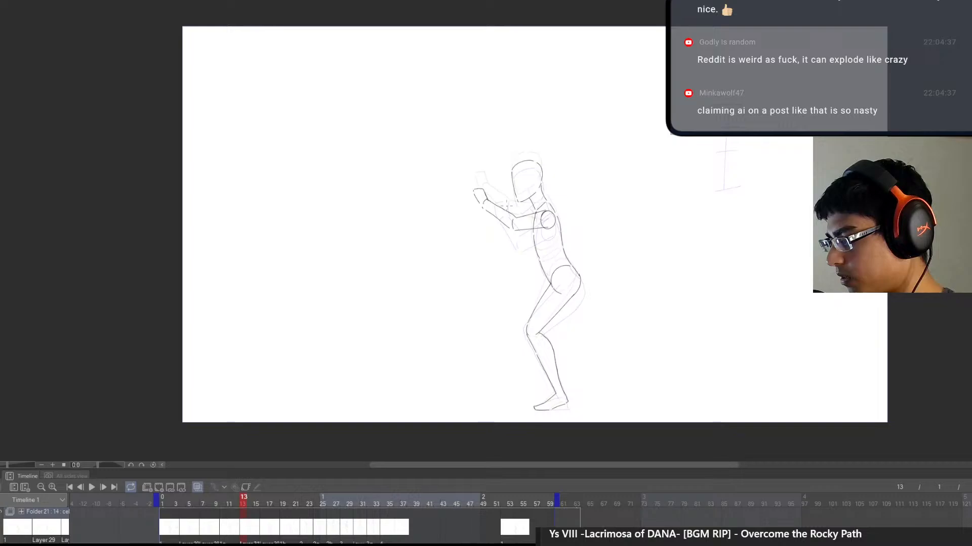
key(period)
key(period)
key(comma)
key(comma)
key(comma)
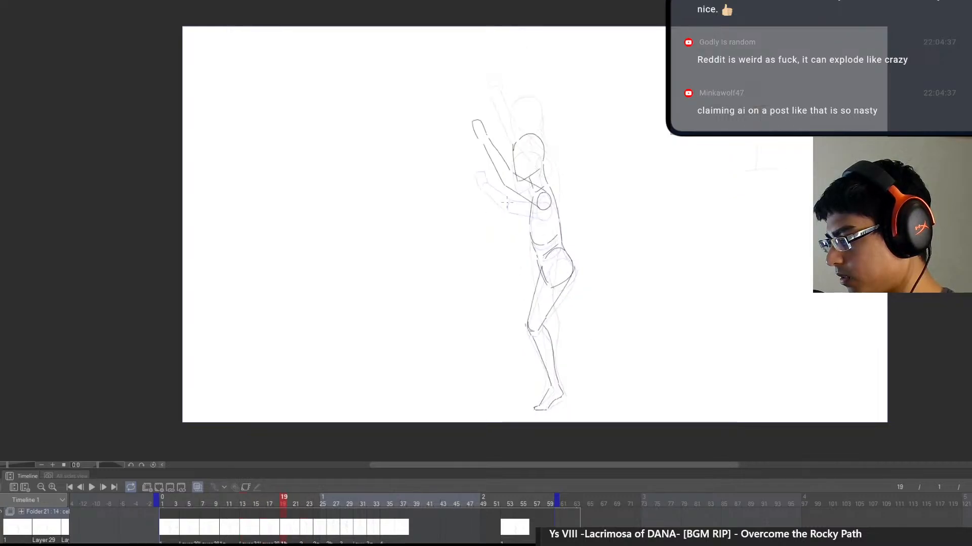
key(period)
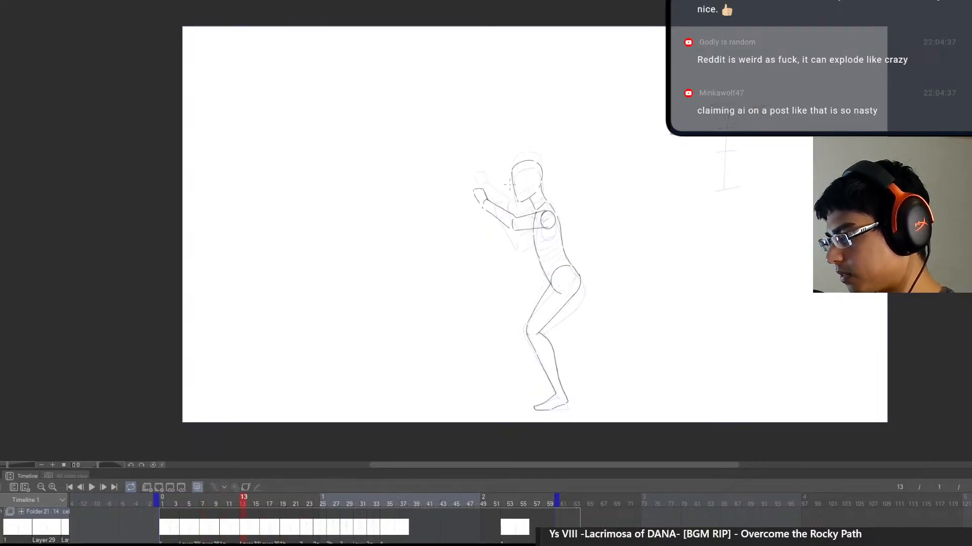
Step: Erase the forearm at frame 13 and sketch new upper-arm lines from the shoulder
scroll(503, 195, up, 3)
mouse_move(500, 227)
mouse_down()
mouse_move(523, 235)
mouse_move(520, 268)
mouse_move(720, 189)
mouse_move(632, 173)
mouse_up()
key(p)
mouse_move(559, 155)
mouse_down()
mouse_move(529, 195)
mouse_move(579, 185)
mouse_move(540, 209)
mouse_up()
key(e)
key(p)
key(ctrl+z)
mouse_move(581, 183)
mouse_down()
mouse_move(533, 223)
mouse_move(518, 206)
mouse_up()
drag(517, 209, 520, 219)
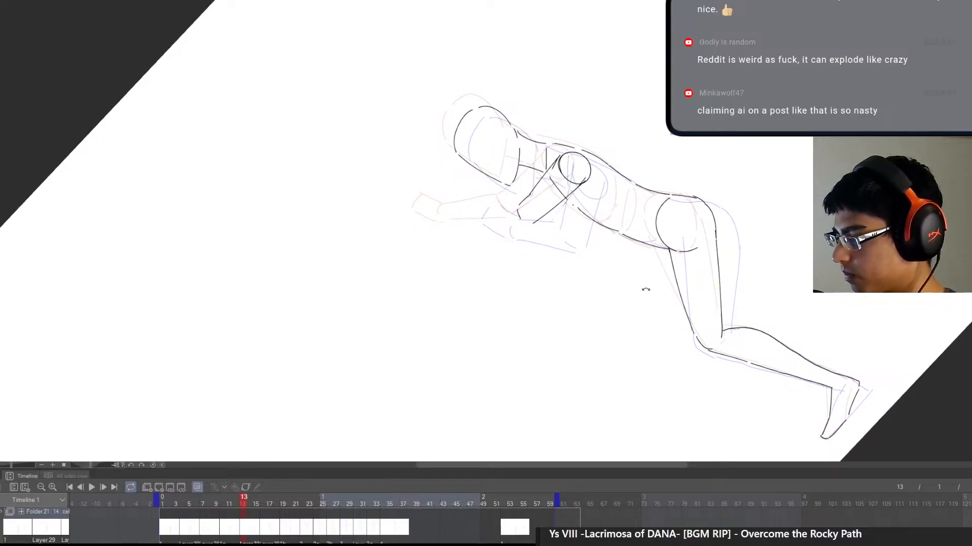
double_click(641, 289)
Step: Try reworking the upper arm at frame 13 by erasing part of it and redrawing its contour line
drag(619, 297, 473, 379)
key(e)
mouse_move(477, 284)
mouse_down()
mouse_move(475, 310)
mouse_move(488, 280)
mouse_move(516, 333)
mouse_move(486, 272)
mouse_up()
key(p)
drag(457, 324, 502, 310)
key(ctrl+z)
drag(448, 329, 514, 310)
drag(512, 402, 677, 353)
Step: Erase the arm at frame 16 and sketch two upper-arm lines reaching forward from the shoulder
key(period)
key(e)
mouse_move(542, 241)
mouse_down()
mouse_move(480, 201)
mouse_move(465, 174)
mouse_move(519, 220)
mouse_move(465, 185)
mouse_move(487, 213)
mouse_up()
mouse_move(544, 224)
mouse_down()
mouse_move(587, 223)
mouse_move(561, 247)
mouse_move(588, 257)
mouse_up()
key(p)
drag(516, 217, 575, 251)
drag(522, 199, 586, 227)
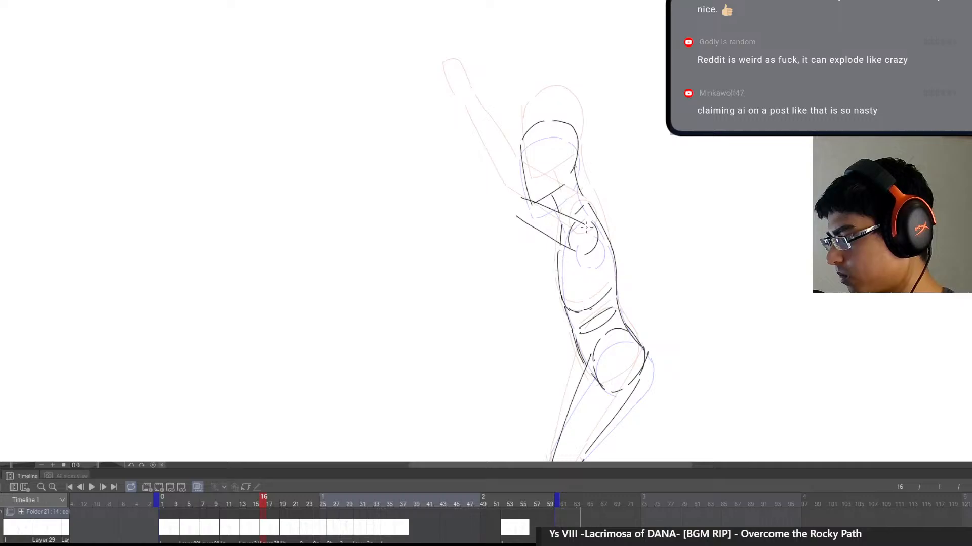
Step: Redraw the upper-arm lines at frame 16 at a steeper upward angle and compare them with the adjacent drawings
mouse_move(639, 202)
mouse_down()
mouse_move(628, 276)
mouse_move(524, 338)
mouse_move(516, 263)
mouse_up()
key(ctrl+z)
key(ctrl+z)
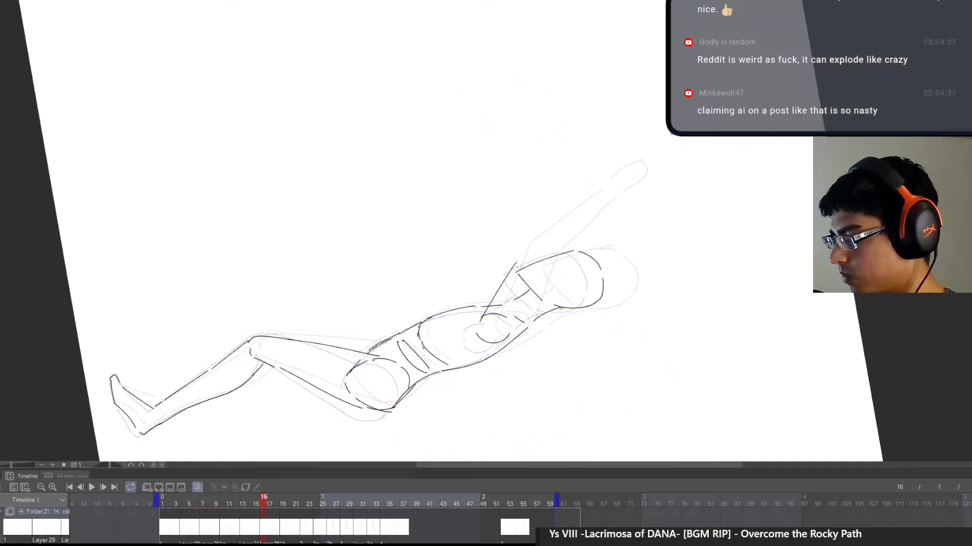
drag(508, 330, 536, 264)
double_click(521, 331)
key(period)
key(period)
key(comma)
key(comma)
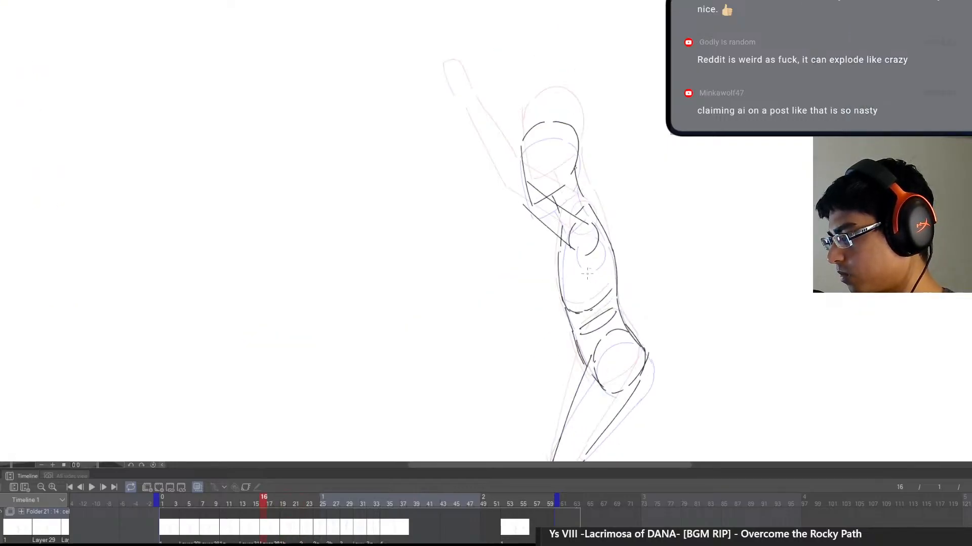
Step: Sketch the raised forearm and hand at frame 16 and flip back to frame 10 to check the arm's motion
mouse_move(523, 204)
mouse_down()
mouse_move(463, 124)
mouse_move(511, 199)
mouse_up()
key(ctrl+z)
drag(482, 130, 524, 185)
drag(462, 121, 484, 119)
key(Left)
key(Left)
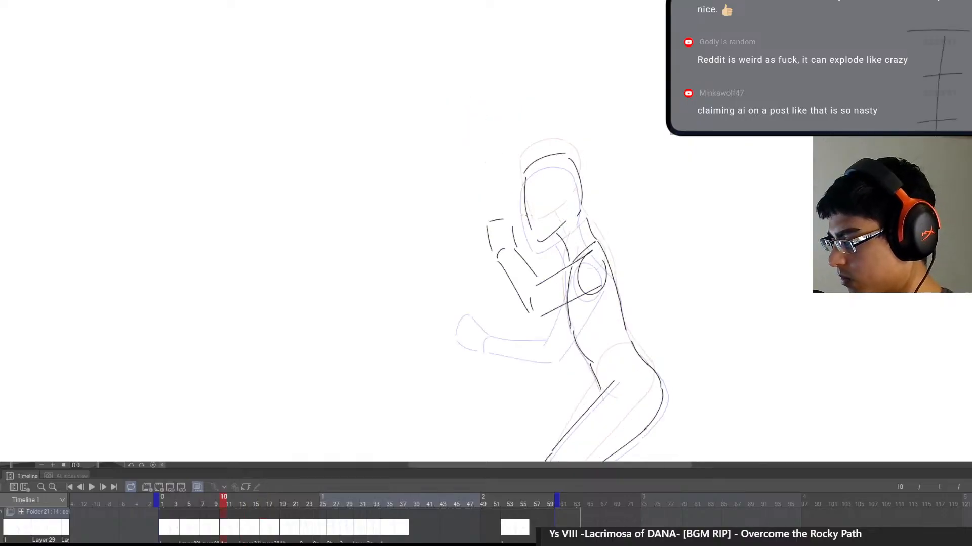
key(Right)
key(Right)
key(Right)
Step: Draw the two upper-arm lines from the shoulder at frame 13, replacing the first attempts with higher ones
drag(609, 298, 469, 379)
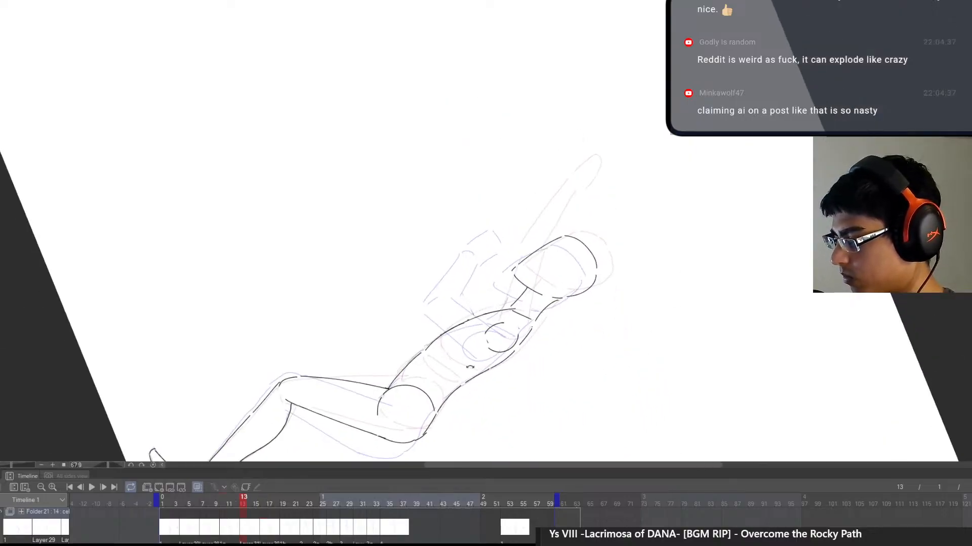
drag(487, 282, 484, 348)
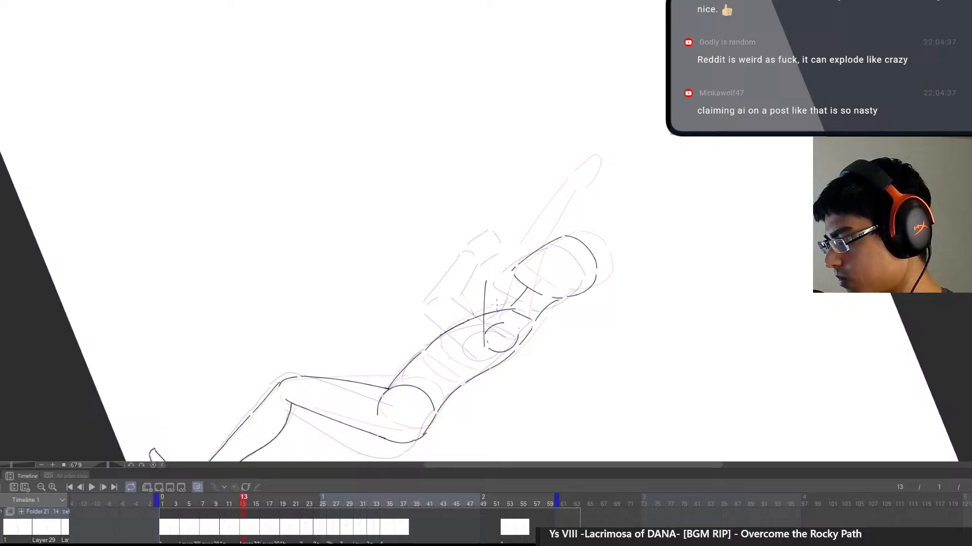
drag(513, 284, 517, 346)
key(ctrl+z)
drag(507, 274, 511, 339)
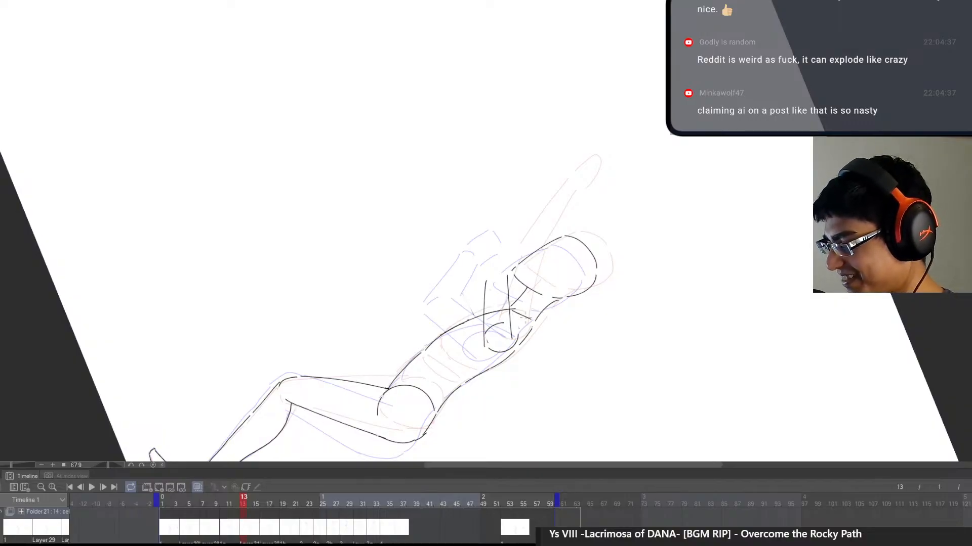
key(ctrl+z)
key(ctrl+z)
drag(494, 271, 489, 339)
drag(513, 265, 517, 336)
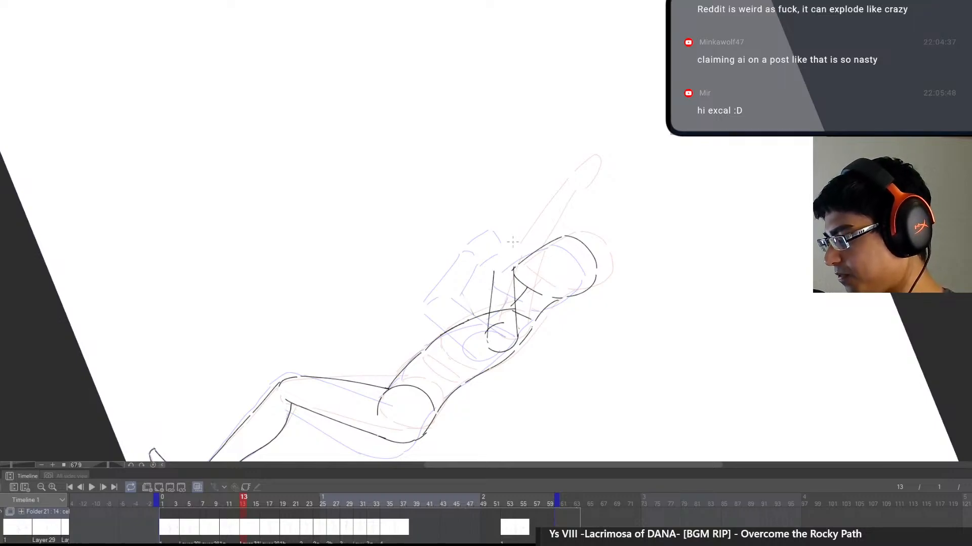
Step: Draw an upright forearm with a rounded end above the elbow at frame 13 and compare it with the adjacent drawing
drag(621, 424, 780, 311)
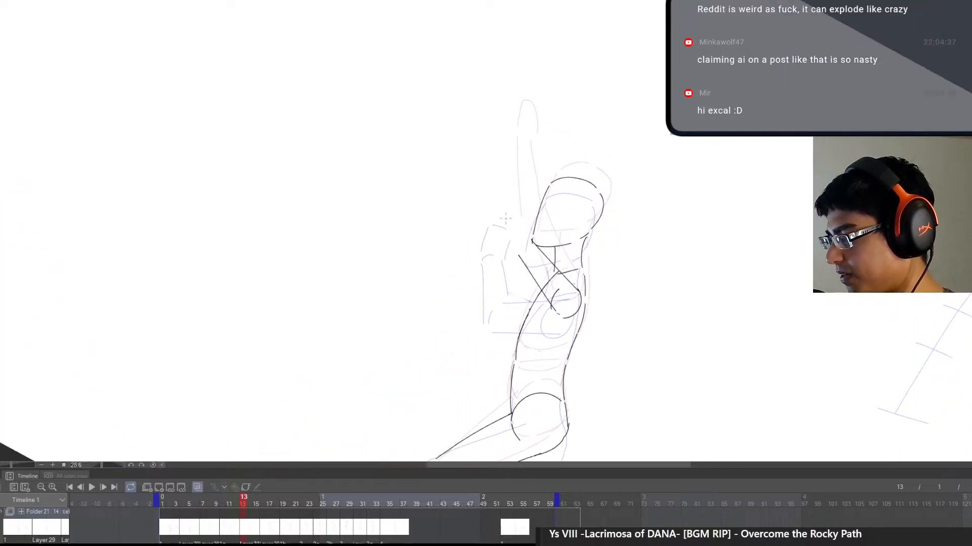
drag(513, 185, 515, 253)
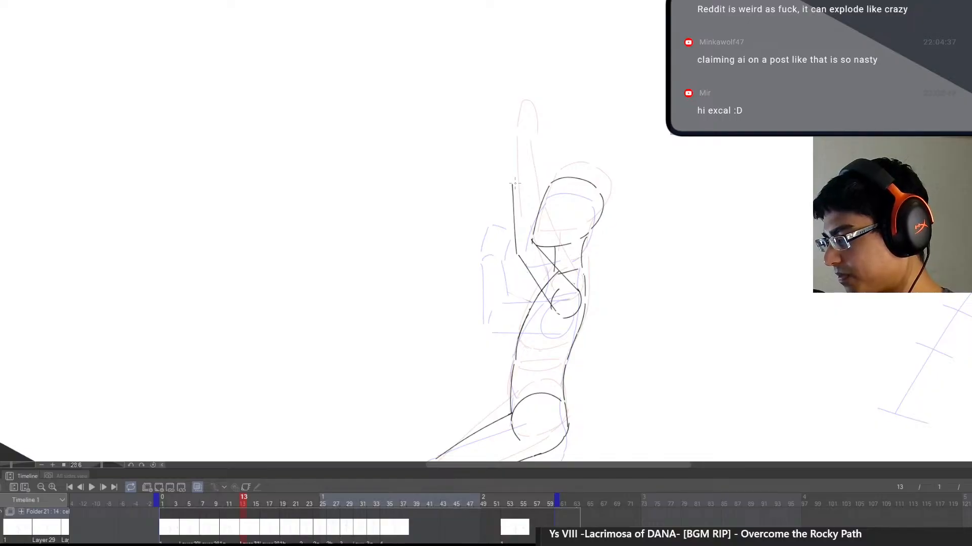
drag(528, 172, 539, 250)
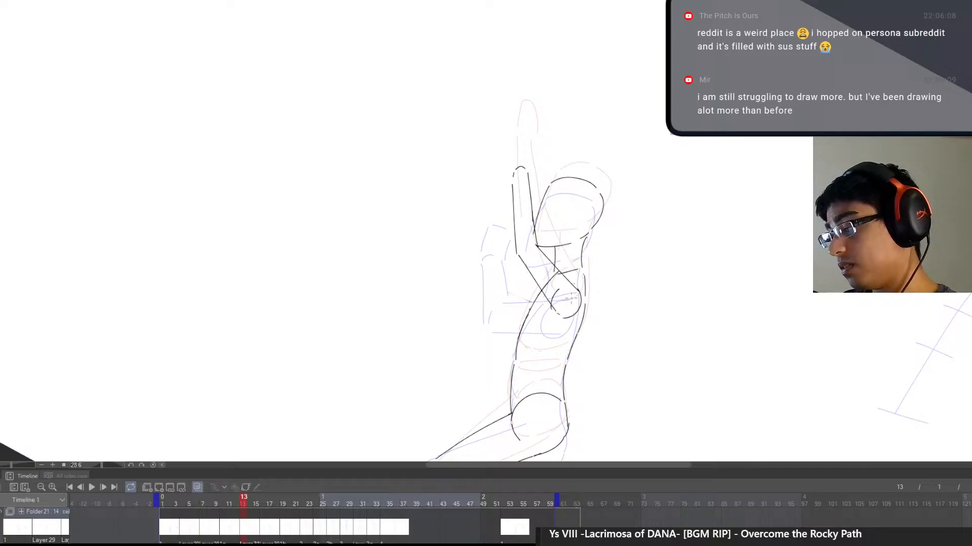
key(Left)
key(Right)
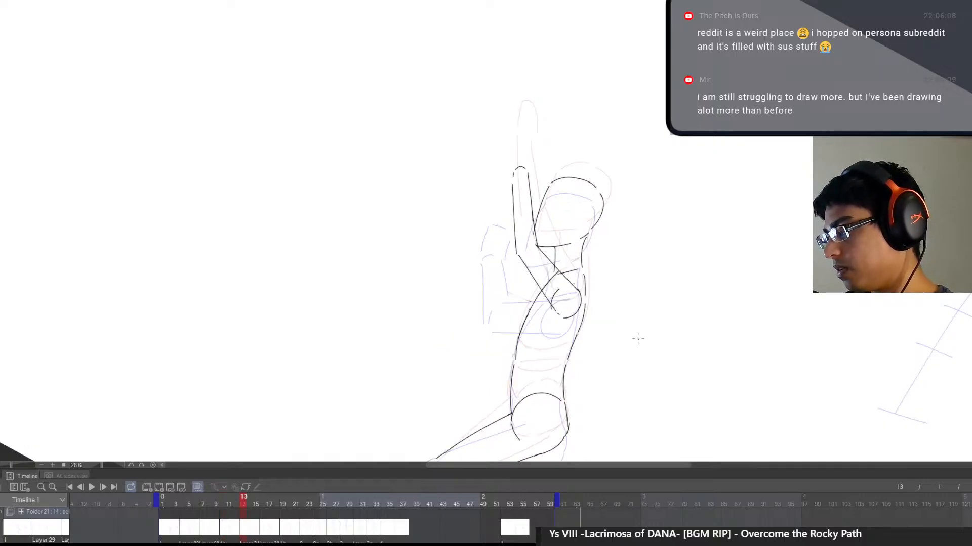
Step: Add the hand beyond the wrist of the raised forearm at frame 13
mouse_move(511, 164)
mouse_down()
mouse_move(523, 129)
mouse_move(530, 174)
mouse_up()
key(ctrl+z)
double_click(563, 295)
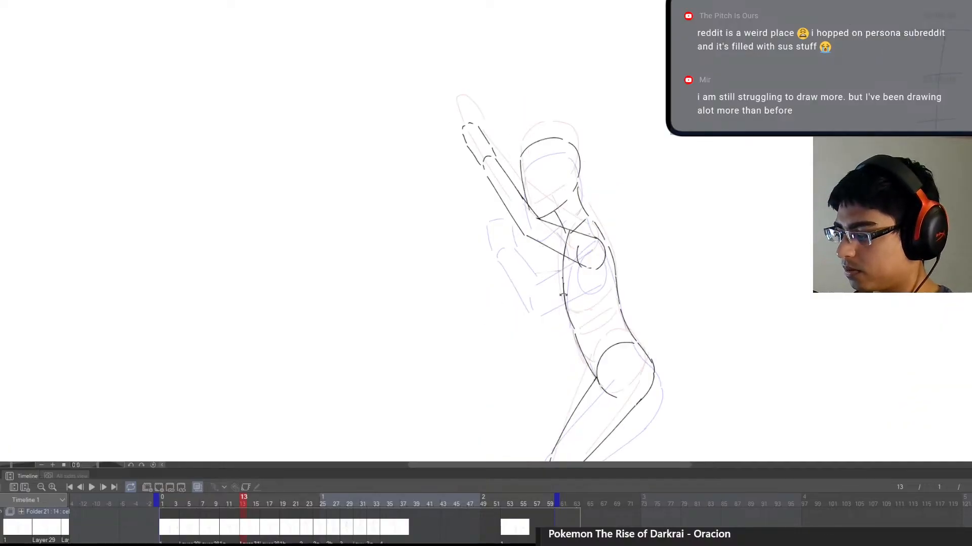
alt+click(721, 418)
drag(722, 421, 674, 346)
Step: Flip back and forth from frame 13 to frame 7 to examine how the arm rises
key(Left)
key(Right)
key(Right)
key(Right)
key(Left)
key(Left)
key(Left)
key(Left)
key(Left)
key(Left)
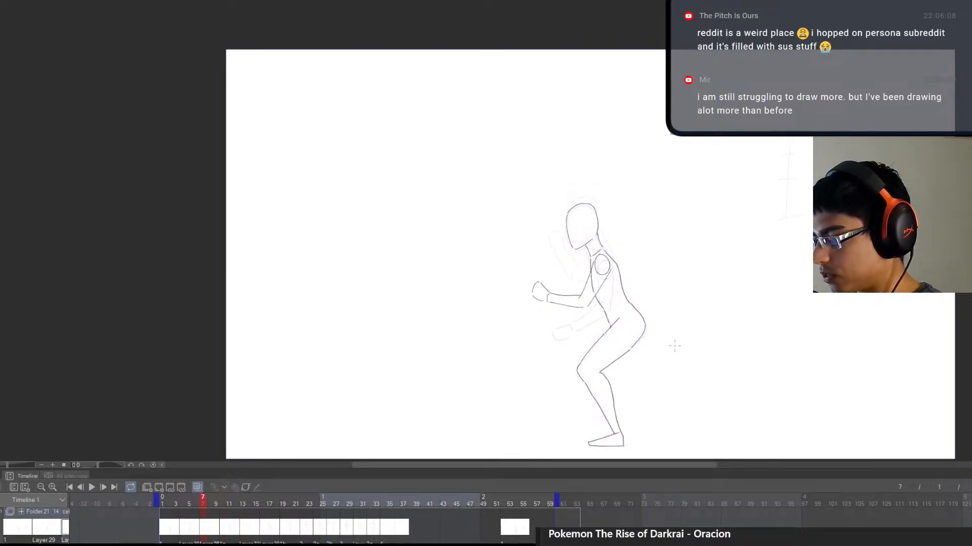
key(Right)
key(Right)
key(Right)
key(Right)
key(Right)
key(Right)
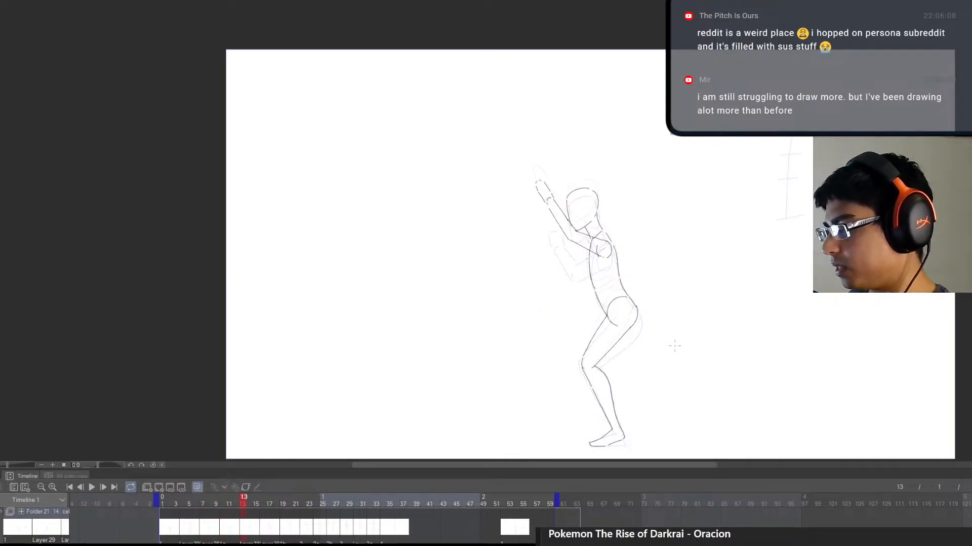
Step: Rework the lines around the shoulder and upper arm at frame 13 and erase the stray marks
drag(675, 346, 630, 127)
mouse_move(532, 131)
mouse_down()
mouse_move(572, 169)
mouse_move(545, 280)
mouse_move(516, 313)
mouse_up()
mouse_move(545, 280)
mouse_down()
mouse_move(513, 312)
mouse_move(563, 257)
mouse_move(508, 303)
mouse_up()
key(p)
key(ctrl+z)
key(ctrl+z)
mouse_move(562, 255)
mouse_down()
mouse_move(519, 302)
mouse_move(466, 325)
mouse_up()
double_click(776, 323)
key(e)
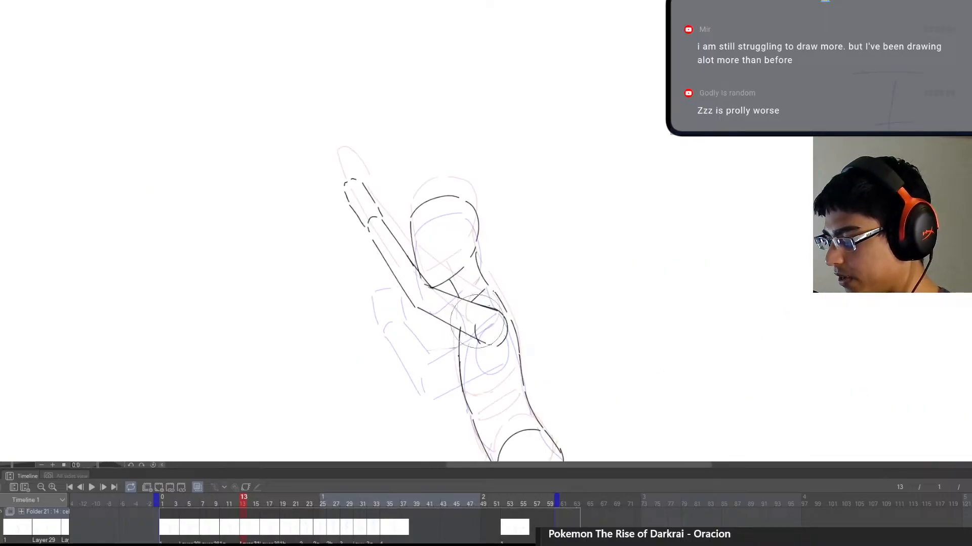
mouse_move(632, 347)
mouse_down()
mouse_move(609, 384)
mouse_move(608, 349)
mouse_up()
key(p)
Step: Flip through the drawings up to frame 22 and play the animation from the first frame
key(Right)
key(Right)
key(Right)
key(Right)
key(Right)
key(Right)
key(Right)
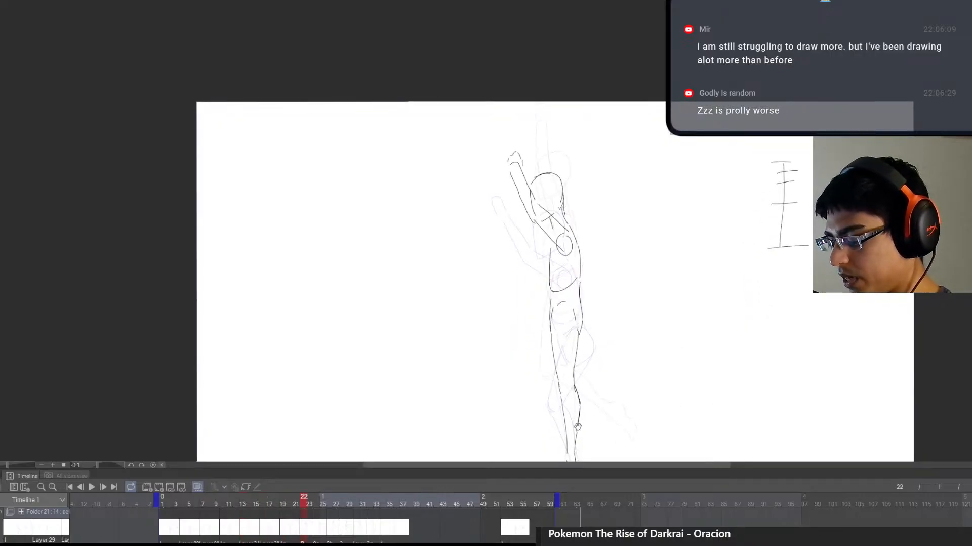
drag(578, 425, 584, 395)
click(162, 533)
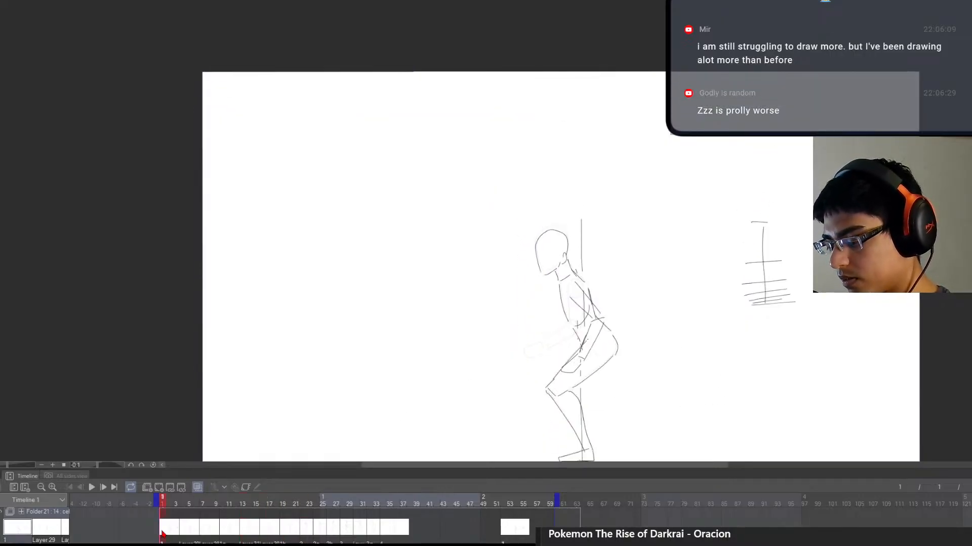
click(92, 487)
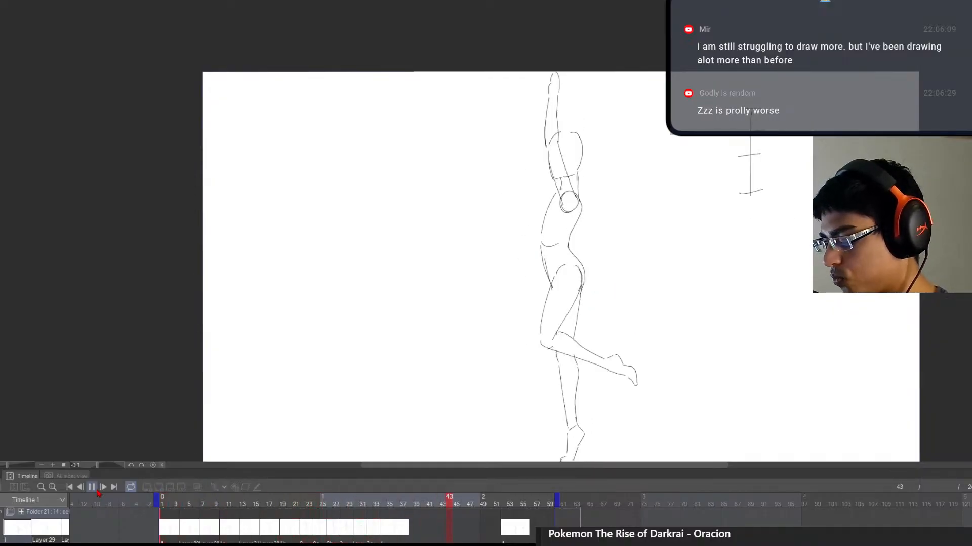
click(93, 488)
Step: Replay the jump animation from frame 2 and stop playback
click(170, 533)
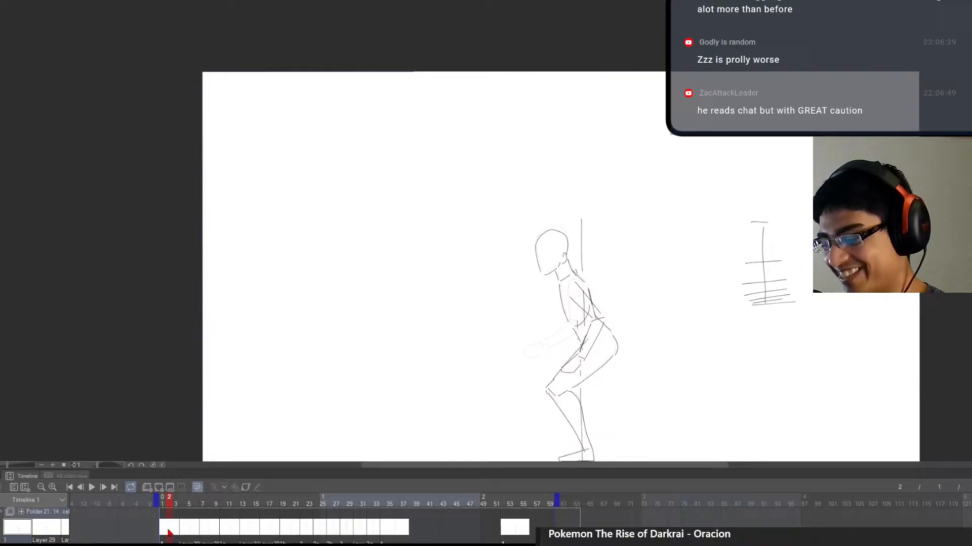
click(93, 489)
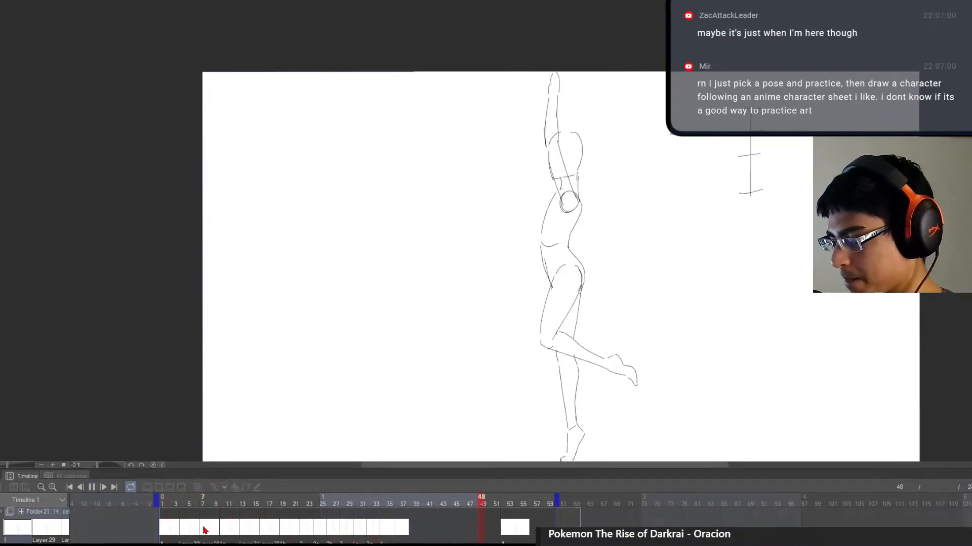
key(space)
Step: Flip between the drawings from frame 13 to frame 24 to examine the arm's swing into the stretched pose
key(Left)
key(Left)
key(Left)
key(Left)
key(Left)
key(Right)
key(Right)
key(Right)
key(Right)
key(Right)
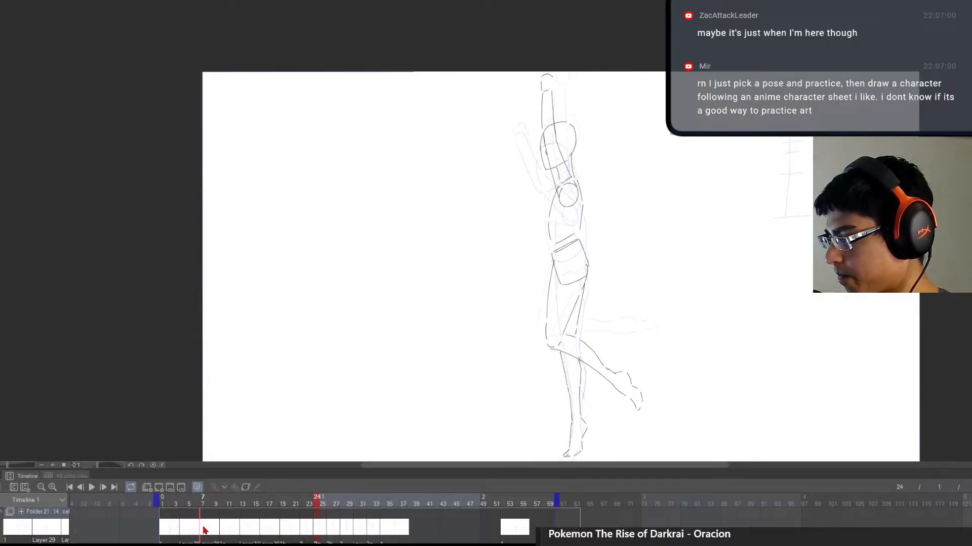
key(Left)
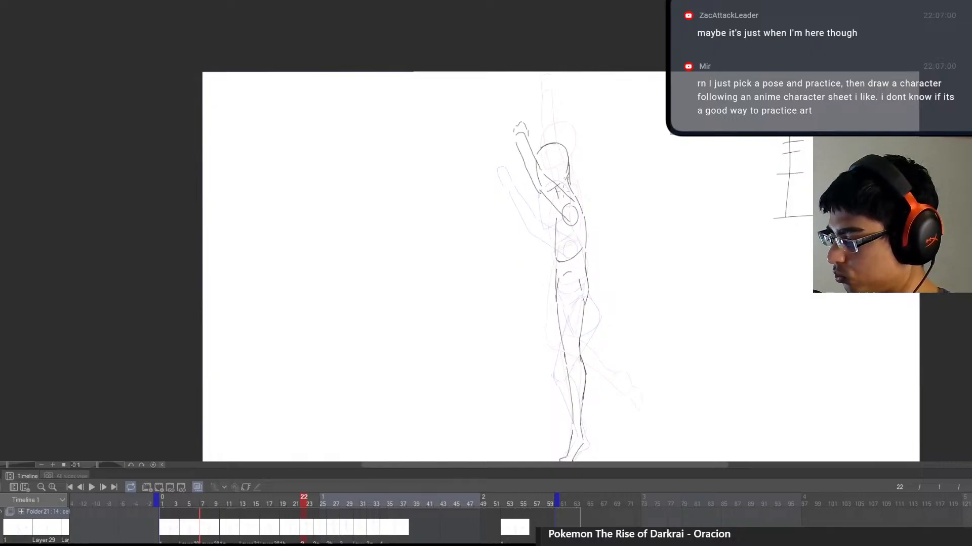
key(Right)
key(Left)
key(Left)
key(Left)
key(Left)
key(Left)
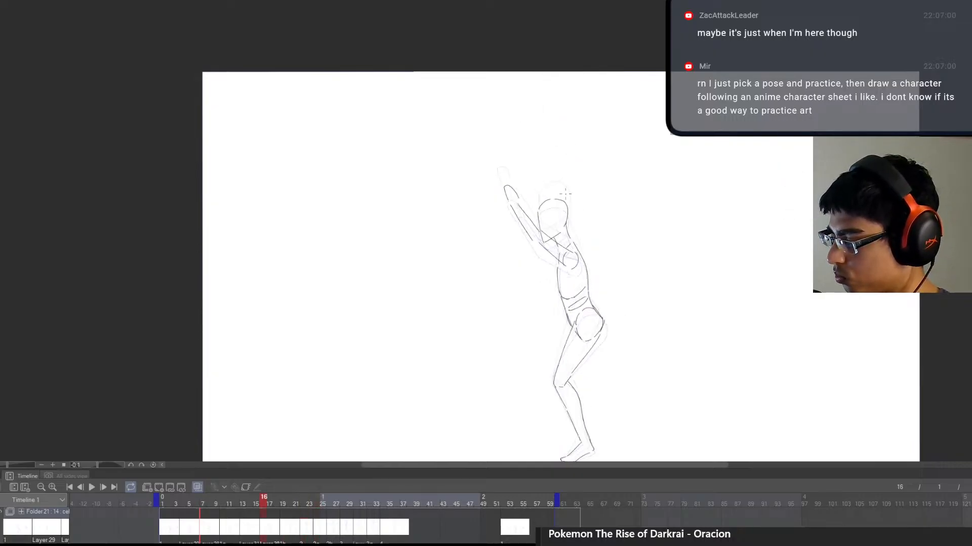
key(Right)
key(Right)
key(Right)
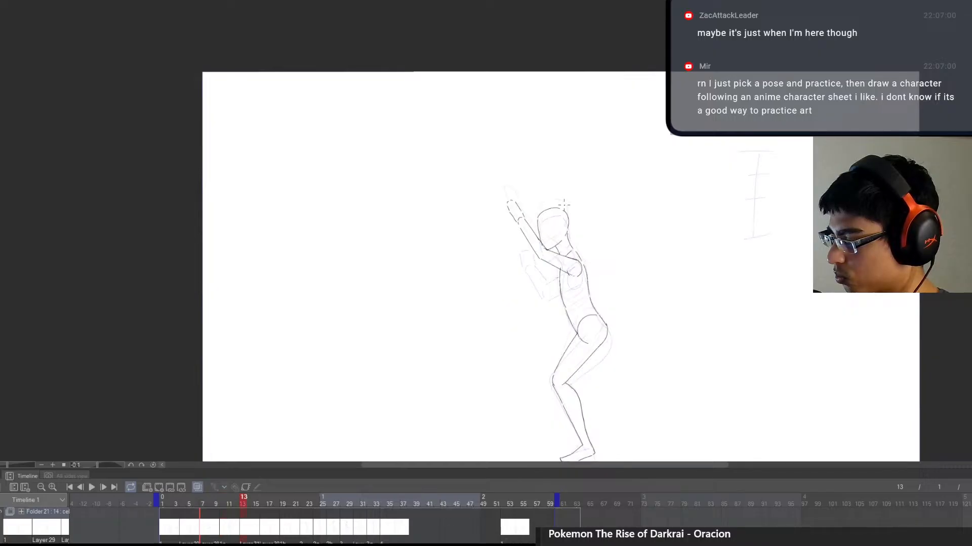
Step: Compare the raised-arm drawing at frame 13 with its neighbours at frames 10, 16 and 19
key(Right)
key(Right)
key(Right)
key(Left)
key(Left)
key(Left)
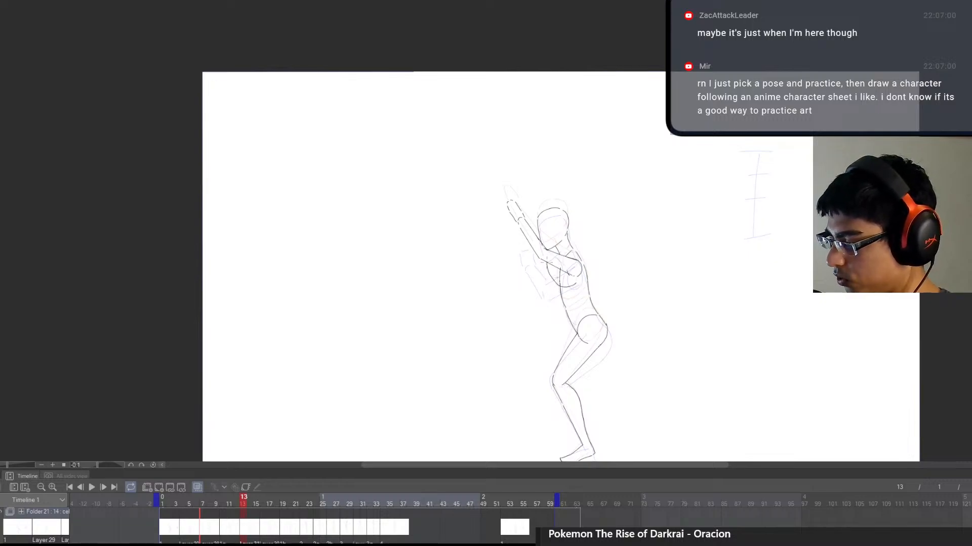
key(Right)
key(Right)
key(Right)
key(Right)
key(Right)
key(Right)
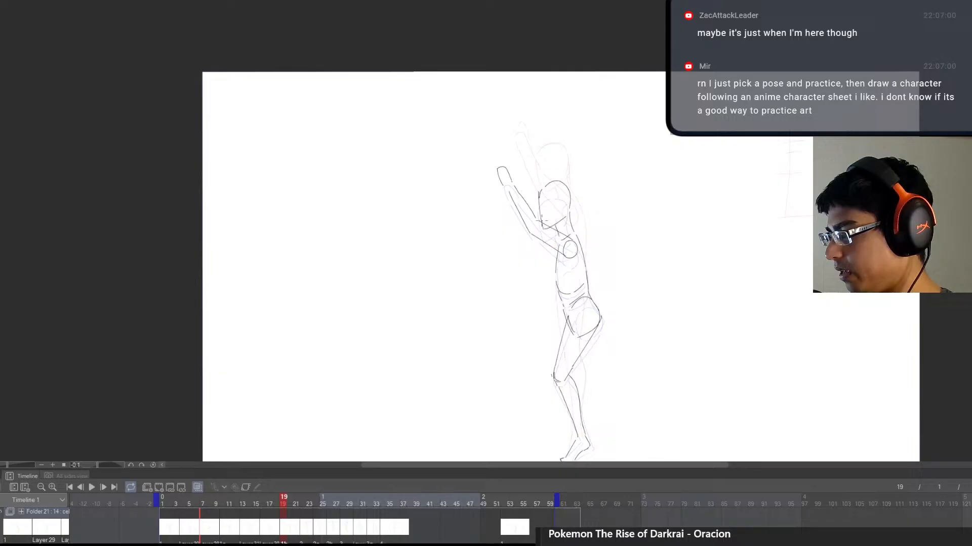
key(Left)
key(Left)
key(Left)
key(Left)
key(Left)
key(Left)
key(Left)
key(Left)
key(Left)
key(Left)
key(Left)
key(Left)
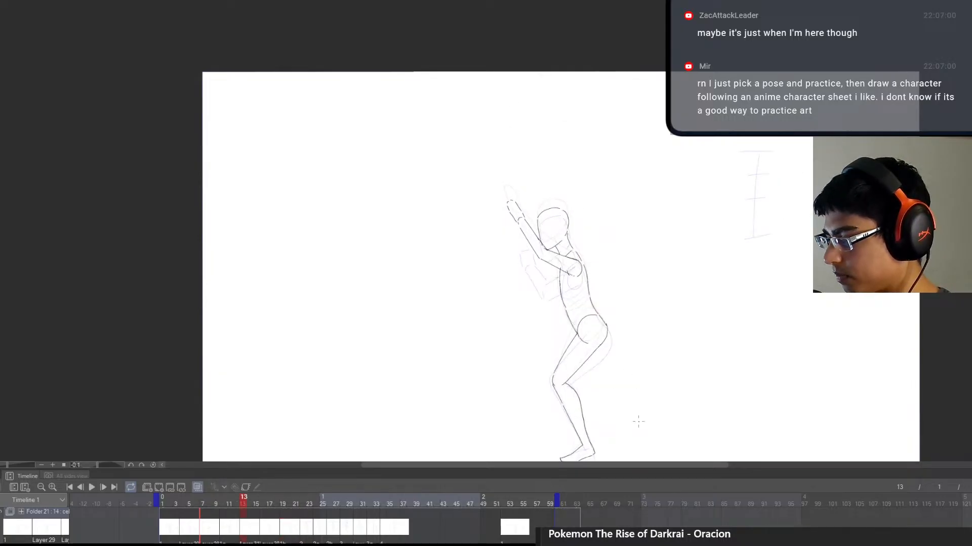
key(Right)
key(Right)
key(Right)
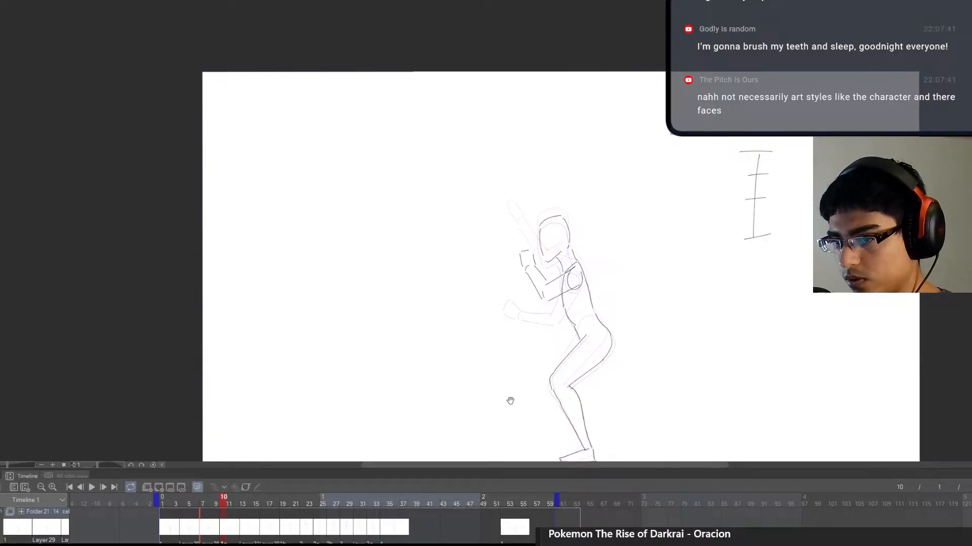
Step: Step back and forth through the opening crouch drawings from frame 2 to check the early arm movement
click(169, 531)
key(Right)
key(Right)
key(Right)
key(Right)
key(Right)
key(Right)
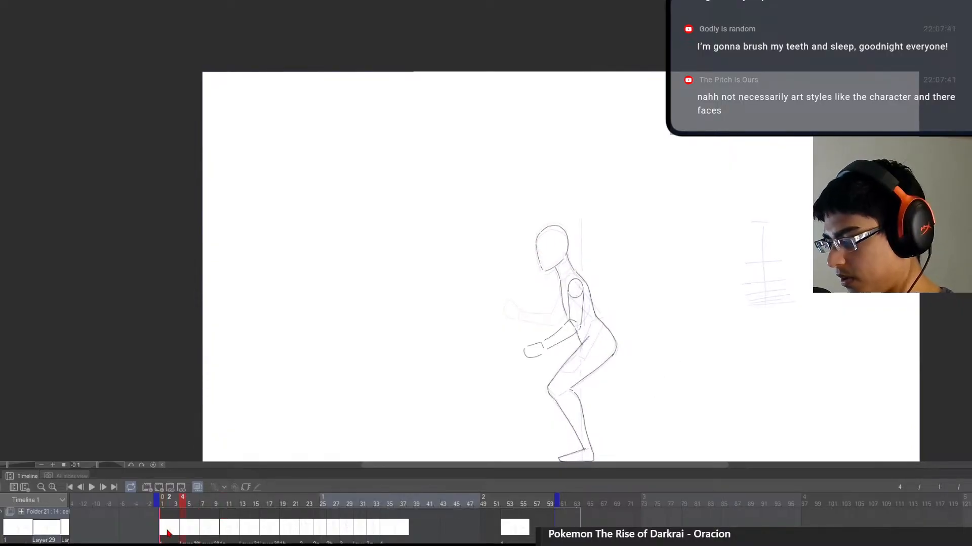
key(Left)
key(Left)
key(Left)
key(Left)
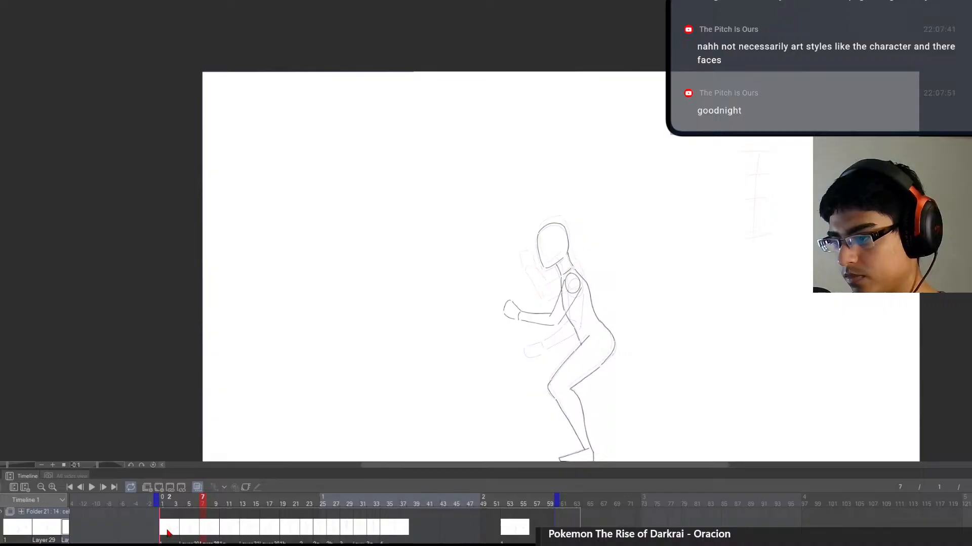
key(Right)
key(Right)
key(Right)
key(Right)
key(Right)
key(Right)
key(Right)
Step: Step through the whole jump from frame 2 to frame 32 to examine the flow between drawings
click(170, 528)
key(Right)
key(Right)
key(Right)
key(Left)
key(Left)
key(Left)
key(Right)
key(Right)
key(Right)
key(Right)
key(Right)
key(Right)
key(Right)
key(Right)
key(Right)
key(Right)
key(Right)
key(Right)
key(Right)
key(Right)
key(Right)
key(Right)
key(Right)
key(Right)
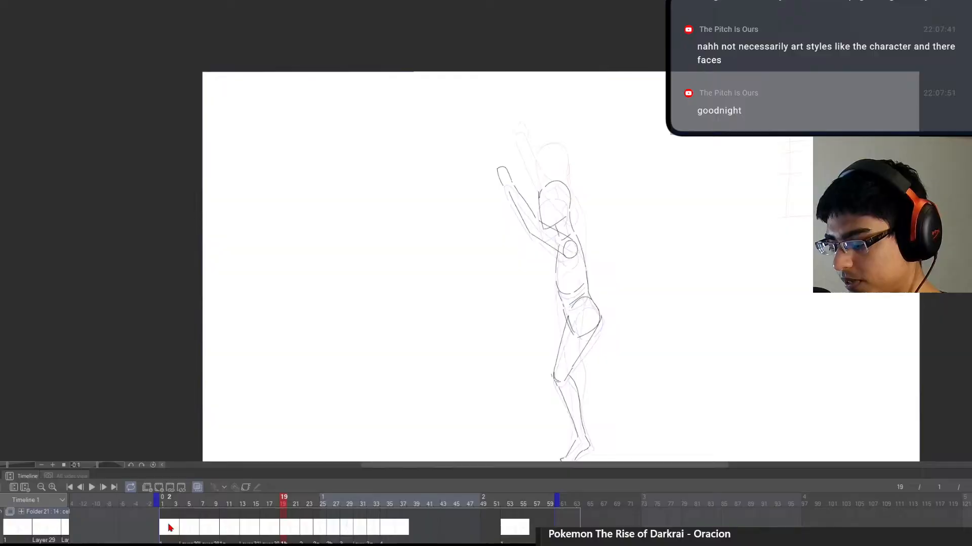
key(Right)
key(Right)
key(Right)
key(Right)
key(Right)
key(Right)
key(Right)
key(Right)
key(Right)
key(Right)
key(Right)
key(Right)
key(Right)
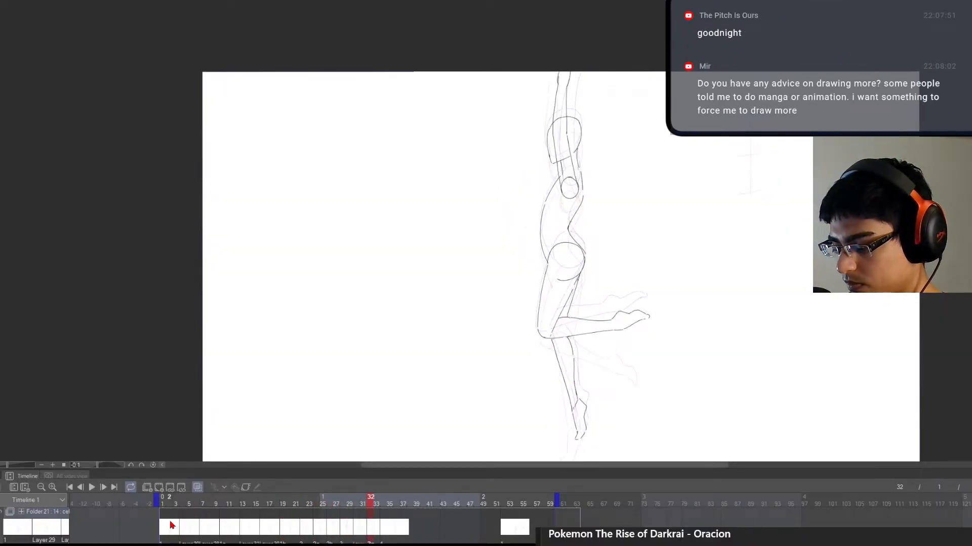
Step: Step through the drawings from frame 2 to frame 13 to check how the arm rises out of the crouch
click(170, 525)
key(Right)
key(Right)
key(Right)
key(Right)
key(Left)
key(Right)
key(Left)
key(Left)
key(Right)
key(Right)
Step: Erase the raised forearm and hand of the figure at frame 13
scroll(537, 231, up, 4)
key(e)
drag(495, 193, 523, 281)
drag(517, 231, 581, 305)
key(p)
key(ctrl+z)
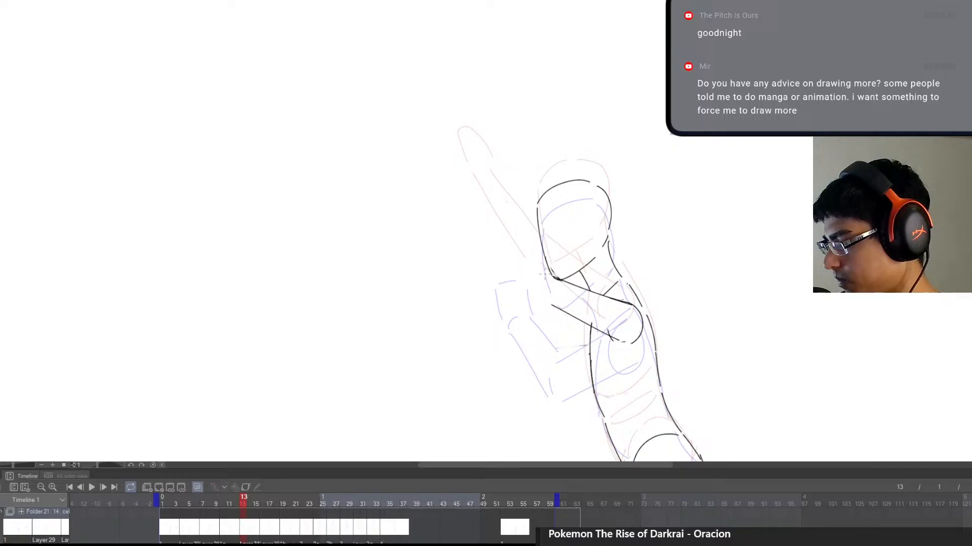
mouse_move(531, 249)
mouse_down()
mouse_move(522, 238)
mouse_move(538, 228)
mouse_move(530, 254)
mouse_move(547, 301)
mouse_up()
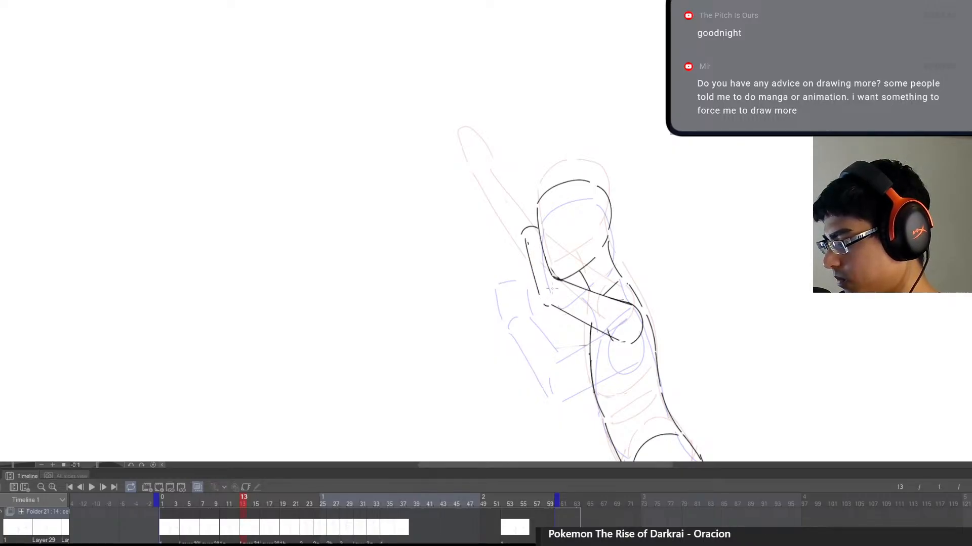
key(ctrl+z)
key(ctrl+z)
Step: Redraw the forearm at frame 13 as two longer lines rising from the elbow beside the head
mouse_move(669, 354)
mouse_down()
mouse_move(601, 412)
mouse_move(439, 410)
mouse_up()
key(e)
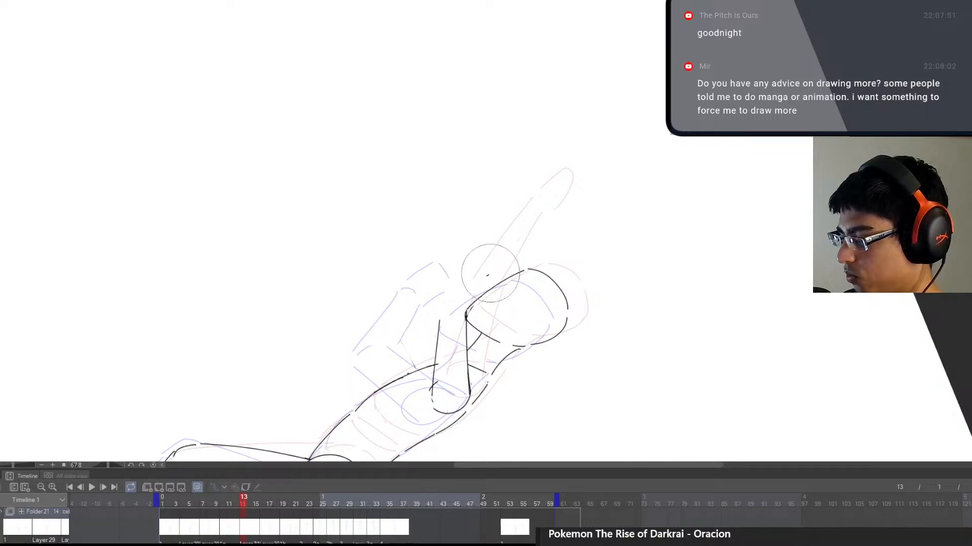
key(p)
drag(436, 314, 434, 390)
key(e)
key(p)
drag(463, 323, 469, 386)
key(ctrl+z)
drag(459, 303, 470, 396)
Step: Close the elbow and add the hand outline at the tip of the forearm at frame 13
mouse_move(435, 302)
mouse_down()
mouse_move(474, 378)
mouse_move(579, 395)
mouse_move(630, 305)
mouse_up()
key(r)
mouse_move(524, 297)
mouse_down()
mouse_move(501, 224)
mouse_move(513, 268)
mouse_move(516, 211)
mouse_move(545, 282)
mouse_up()
mouse_move(499, 216)
mouse_down()
mouse_move(497, 177)
mouse_move(515, 198)
mouse_up()
key(.)
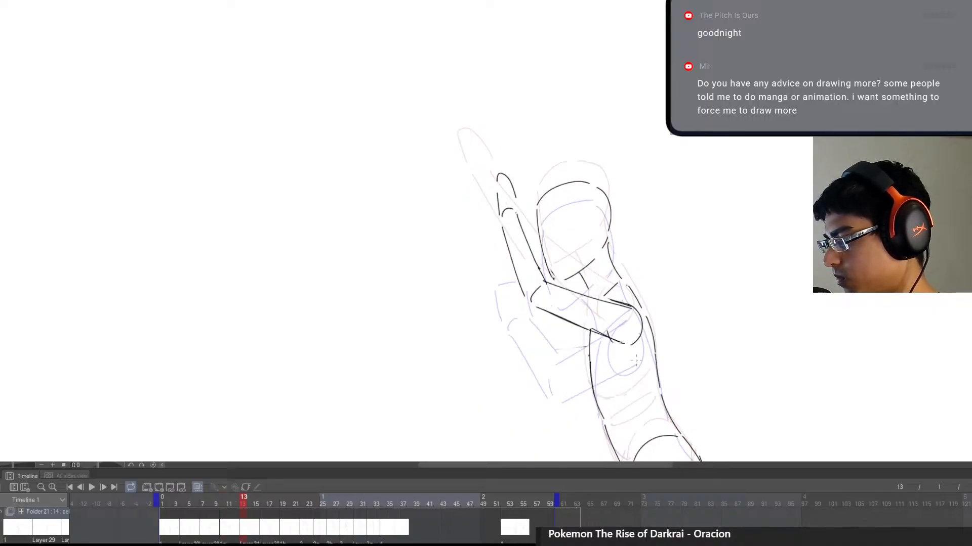
Step: Redraw the raised forearm and hand at frame 16 more upright and closer to the head
key(.)
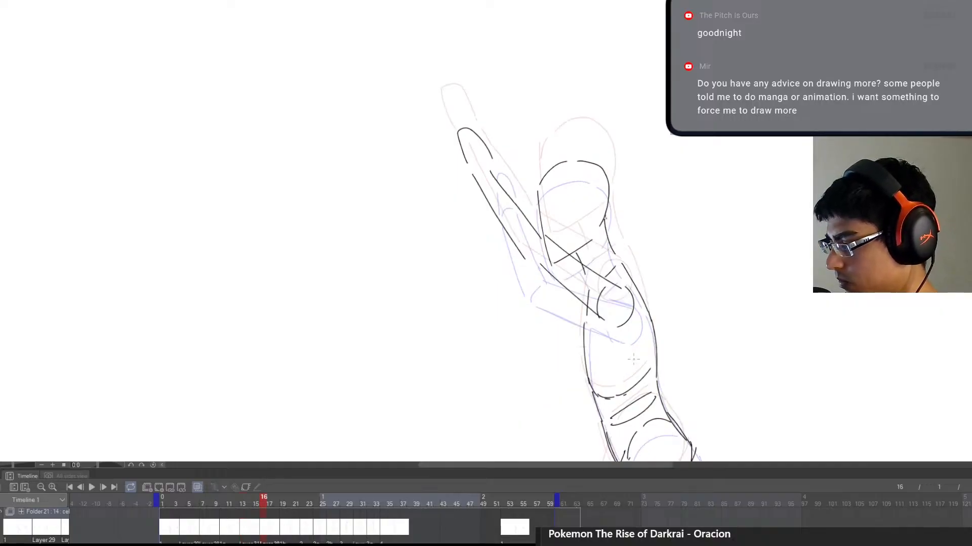
key(r)
drag(633, 304, 551, 349)
key(e)
mouse_move(528, 266)
mouse_down()
mouse_move(508, 158)
mouse_move(502, 280)
mouse_up()
drag(506, 151, 524, 202)
mouse_move(513, 285)
mouse_down()
mouse_move(528, 264)
mouse_move(511, 250)
mouse_move(535, 162)
mouse_move(543, 170)
mouse_move(531, 268)
mouse_up()
mouse_move(534, 161)
mouse_down()
mouse_move(546, 138)
mouse_move(550, 171)
mouse_up()
key(ctrl+at)
Step: Step between frame 22 and the earlier drawings to check the redrawn arm at frames 13 and 16
key(comma)
key(period)
key(period)
key(period)
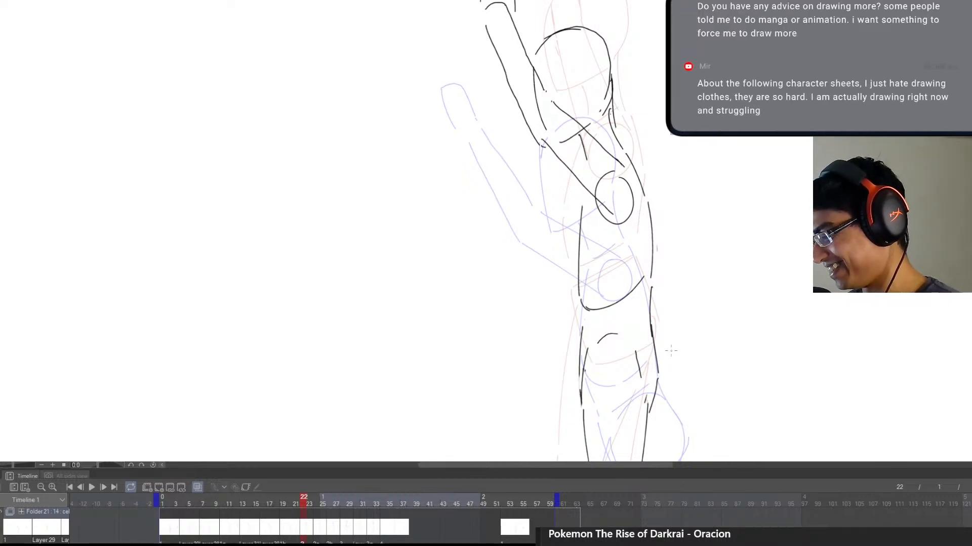
scroll(671, 351, down, 3)
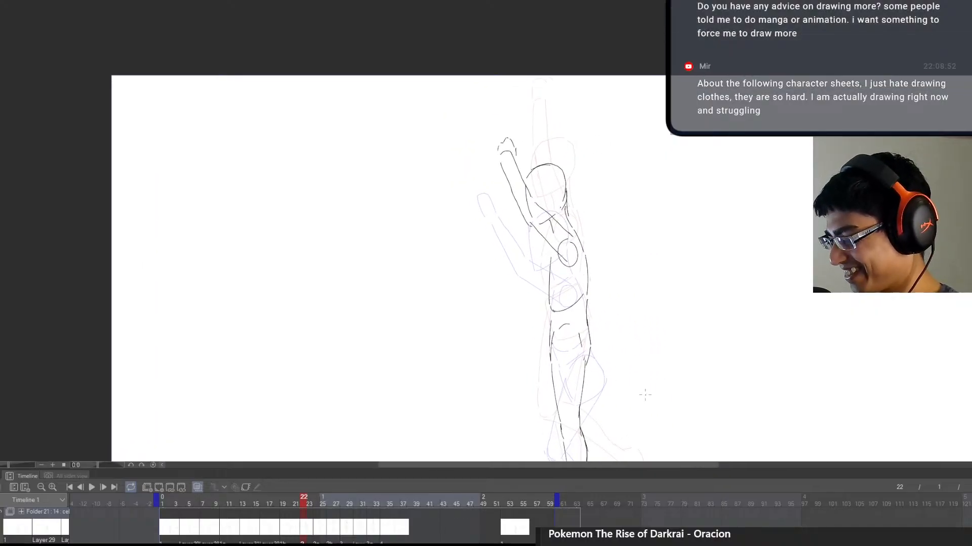
key(Left)
key(Left)
key(Left)
key(Left)
key(Left)
key(Left)
key(Right)
key(Right)
key(Right)
scroll(638, 392, down, 3)
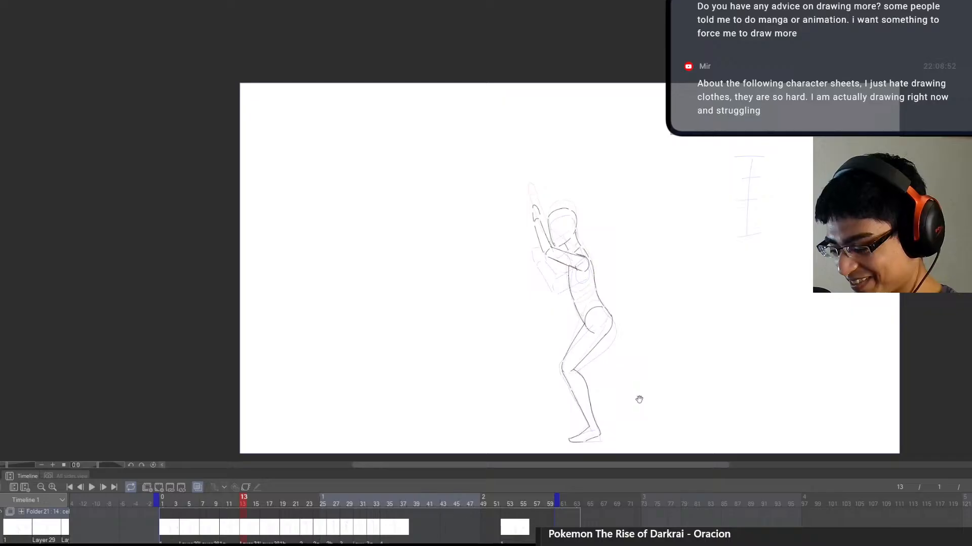
Step: Step from the opening crouch up to the stretched pose at frame 22 to examine the arm's rise
key(Left)
key(Left)
key(Left)
key(Left)
key(Right)
key(Right)
key(Right)
key(Right)
key(Right)
key(Right)
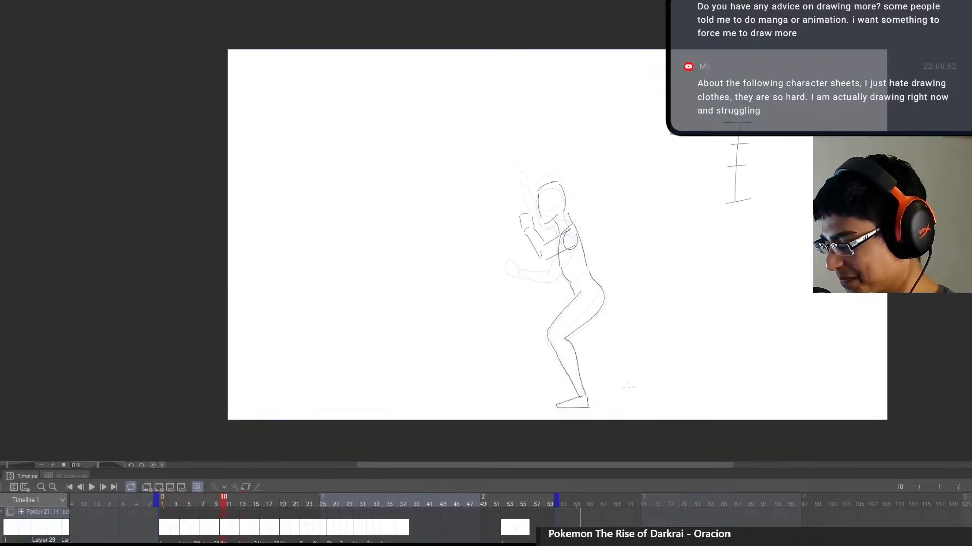
key(Right)
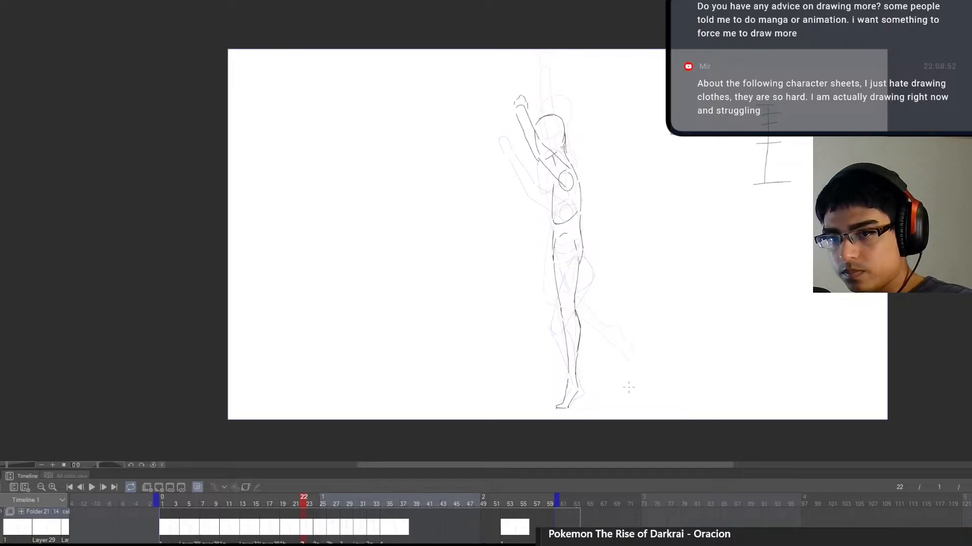
Step: Step back from frame 22 through frames 13 and 10 to the crouch at frame 4 to review the arm movement
key(Left)
key(Left)
key(Left)
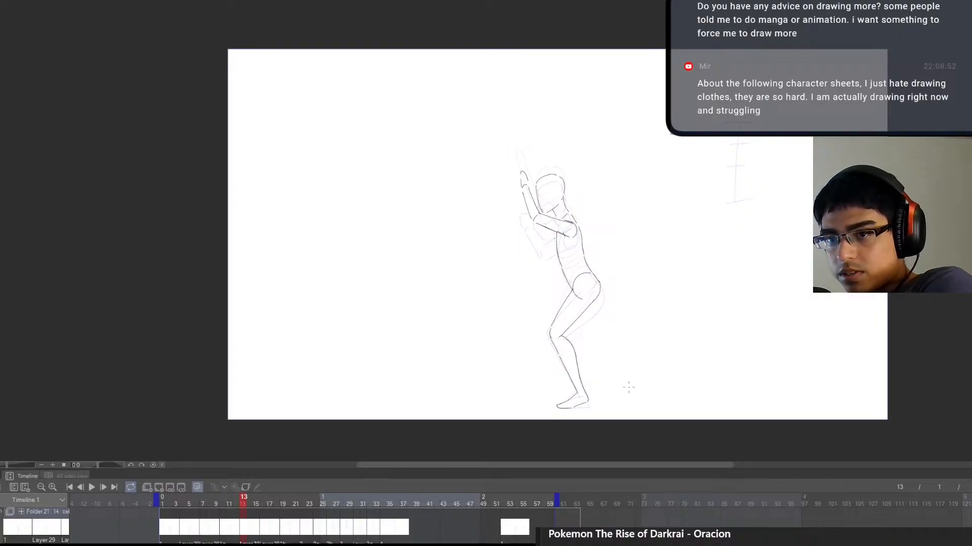
key(Left)
key(Left)
key(Left)
key(Left)
key(Left)
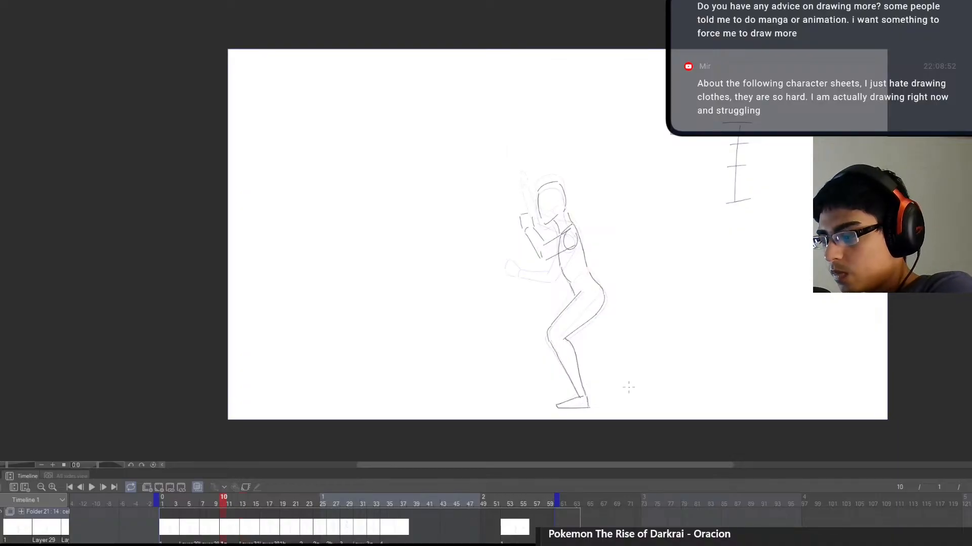
key(Right)
key(Right)
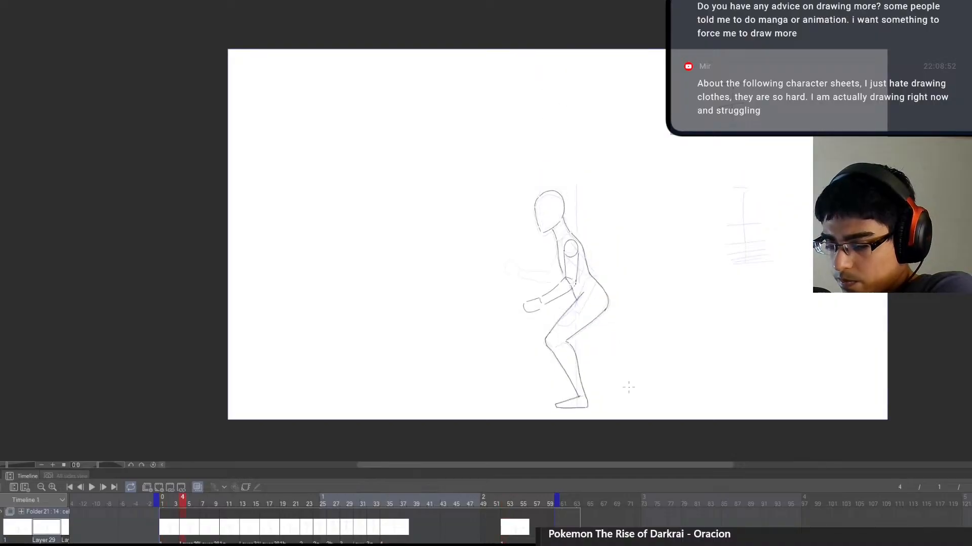
key(Left)
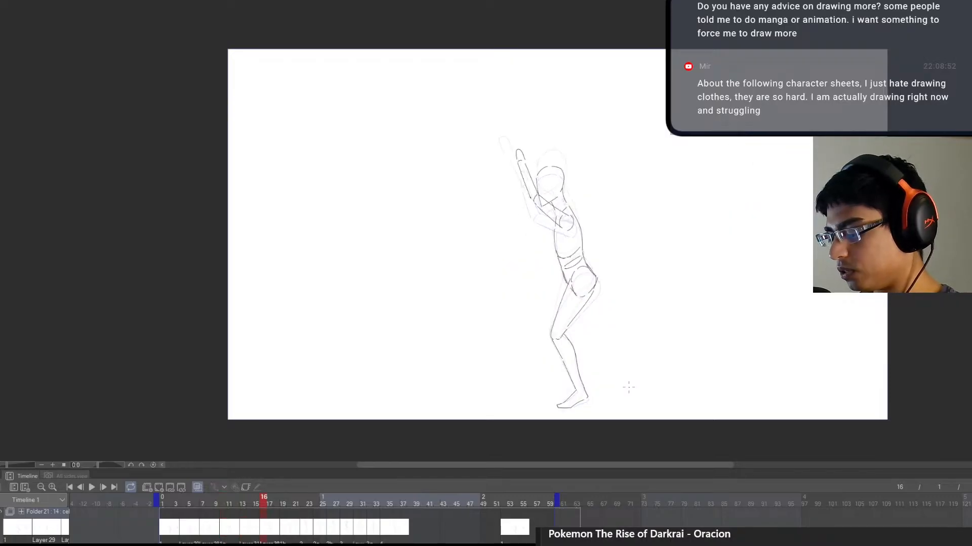
Step: Play the animation briefly and compare the raised-arm drawings around frame 14 with their neighbours
click(91, 487)
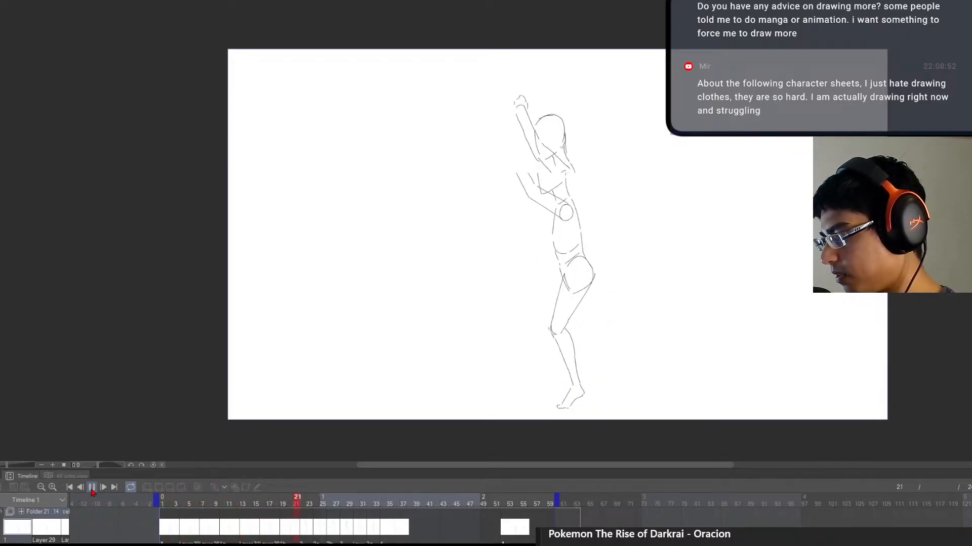
click(92, 487)
click(251, 529)
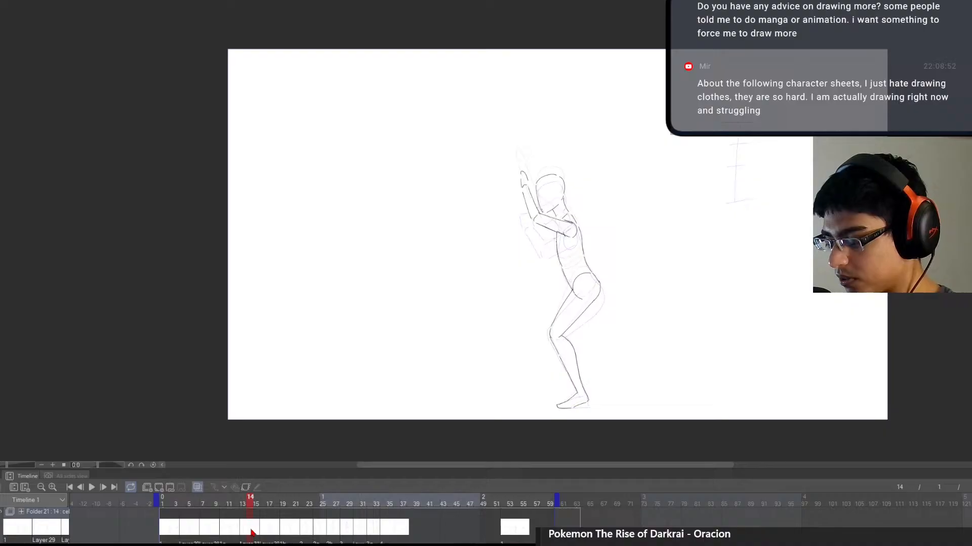
key(Right)
key(Right)
key(Right)
key(Left)
key(Left)
key(Left)
key(Left)
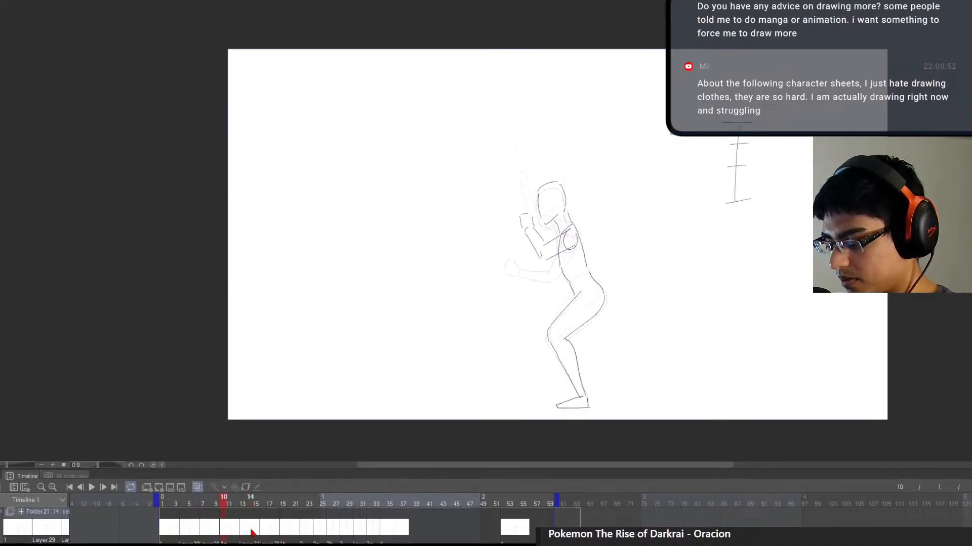
Step: Flip between the drawings from frame 10 to frame 19 to examine the arm's upward swing
key(Right)
key(Right)
key(Right)
key(Left)
key(Left)
key(Left)
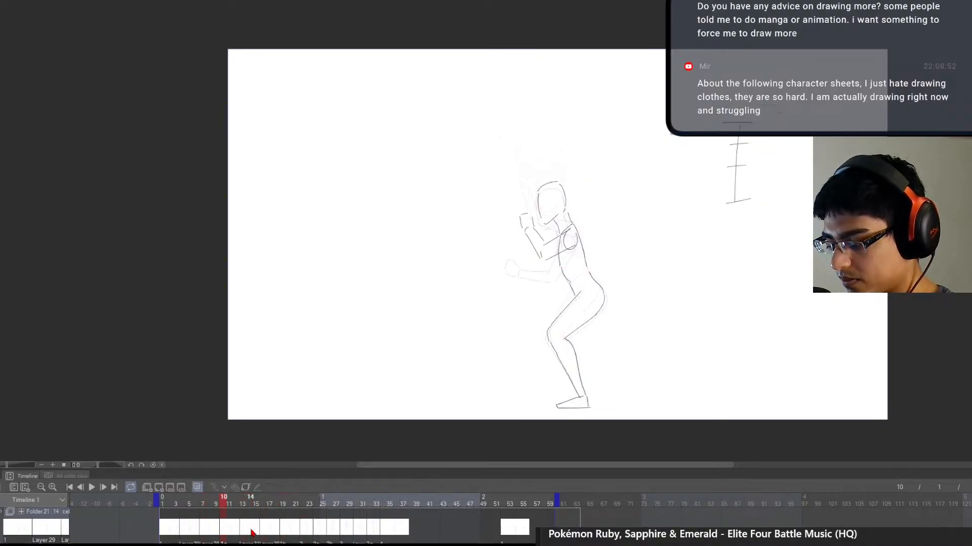
key(Right)
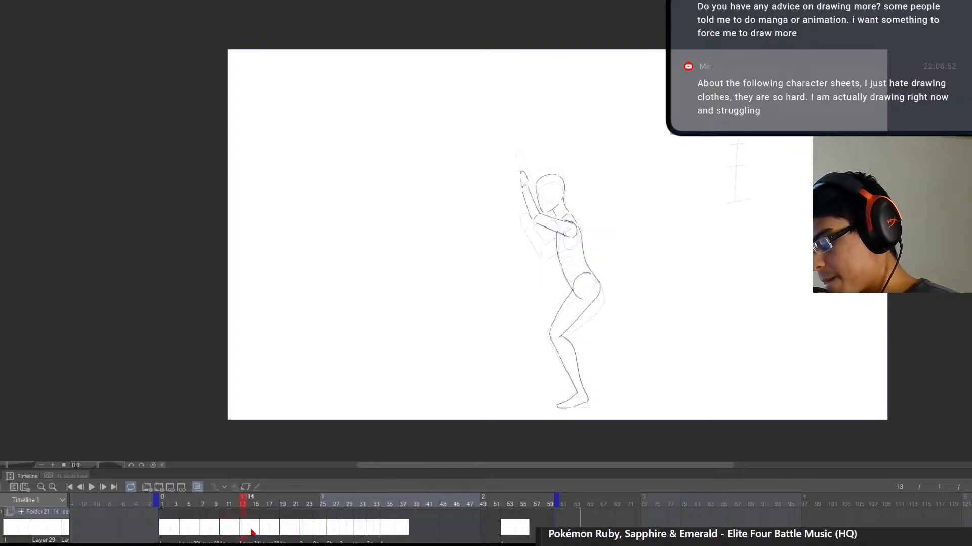
key(Right)
key(Right)
key(Right)
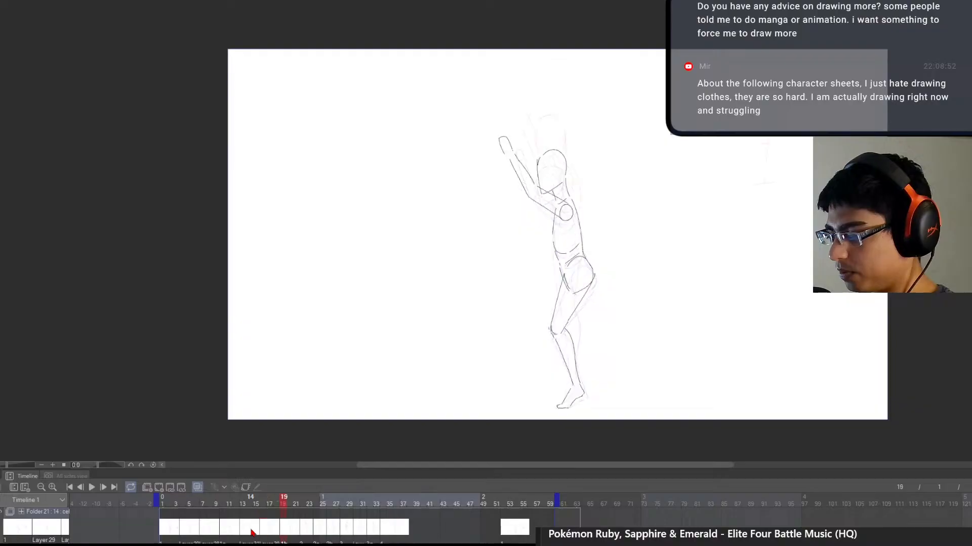
key(Left)
key(Left)
key(Left)
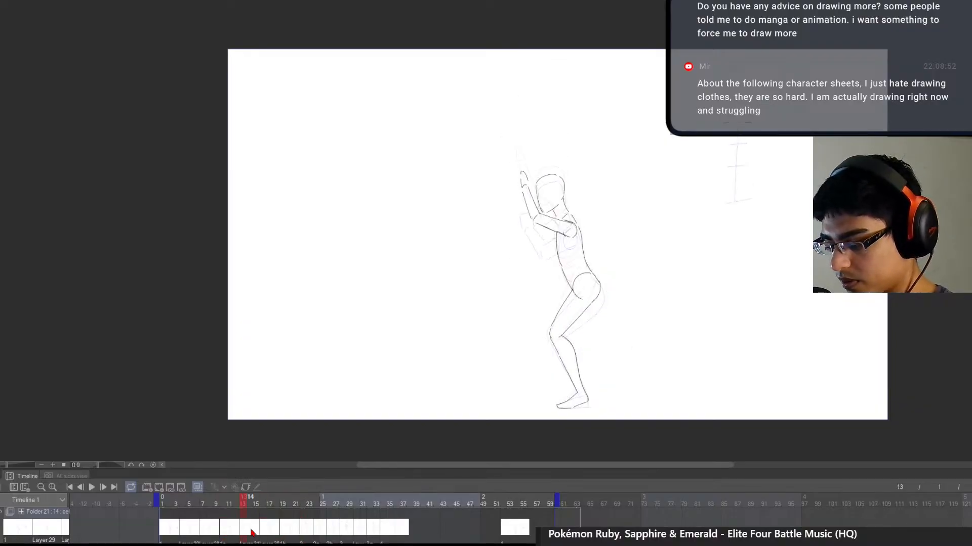
Step: Step back and forth across frame 13 to compare its arm pose with the crouch and frame 19
key(Left)
key(Left)
key(Right)
key(Right)
key(Right)
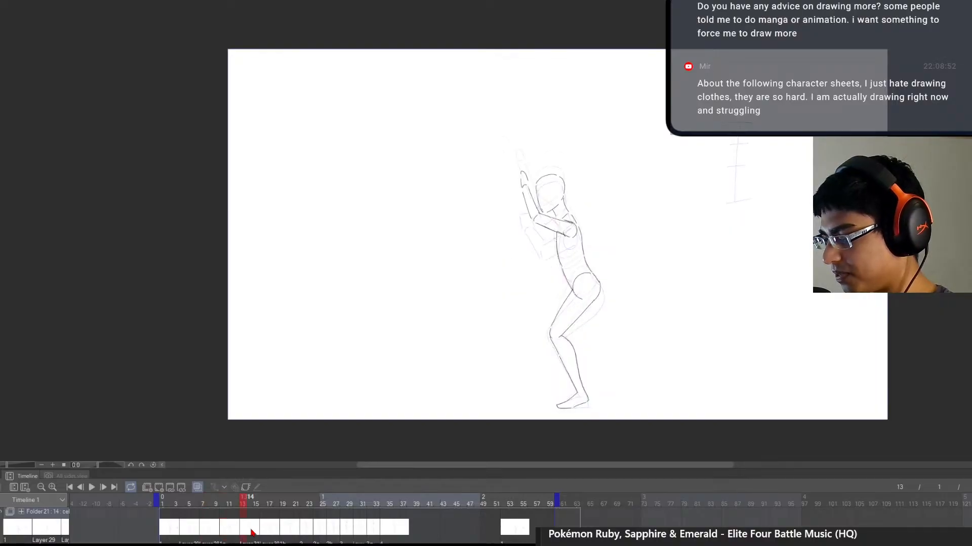
key(Left)
key(Left)
key(Left)
key(Left)
key(Right)
key(Right)
key(Right)
key(Right)
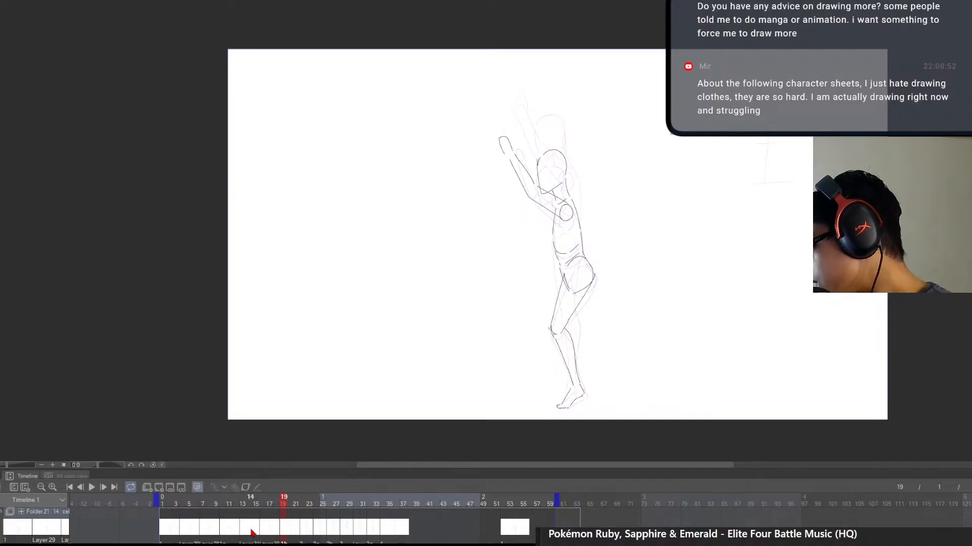
Step: Step back from frame 19 through the opening drawings and forward to frame 22 to review the jump's takeoff
key(Left)
key(Left)
key(Left)
key(Left)
key(Left)
key(Left)
key(Left)
key(Left)
key(Left)
key(Left)
key(Left)
key(Left)
key(Left)
key(Left)
key(Left)
key(Left)
key(Right)
key(Right)
key(Right)
key(Right)
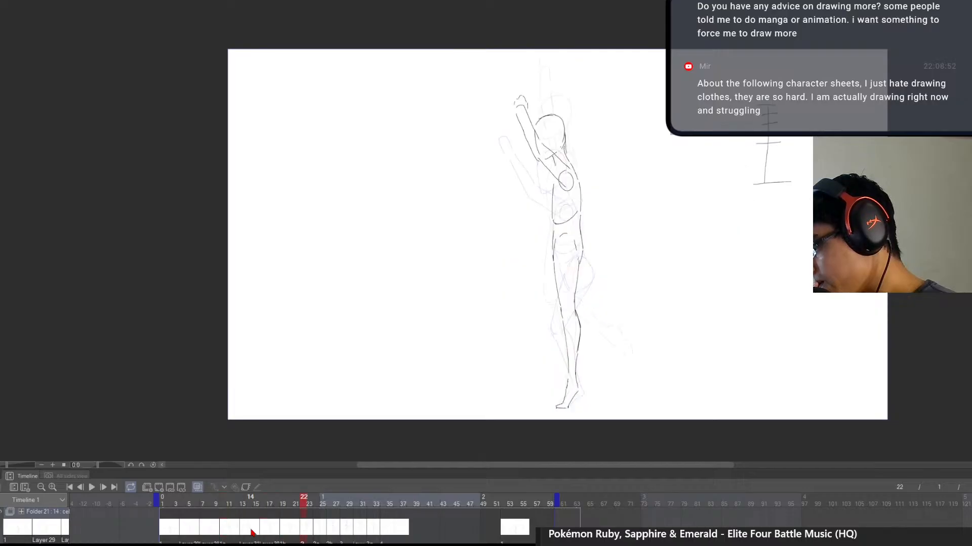
Step: Flip between frames 22, 19, 16 and 13 to check the arm's transition into the stretched pose
key(Left)
key(Left)
key(Right)
key(Left)
key(Left)
key(Left)
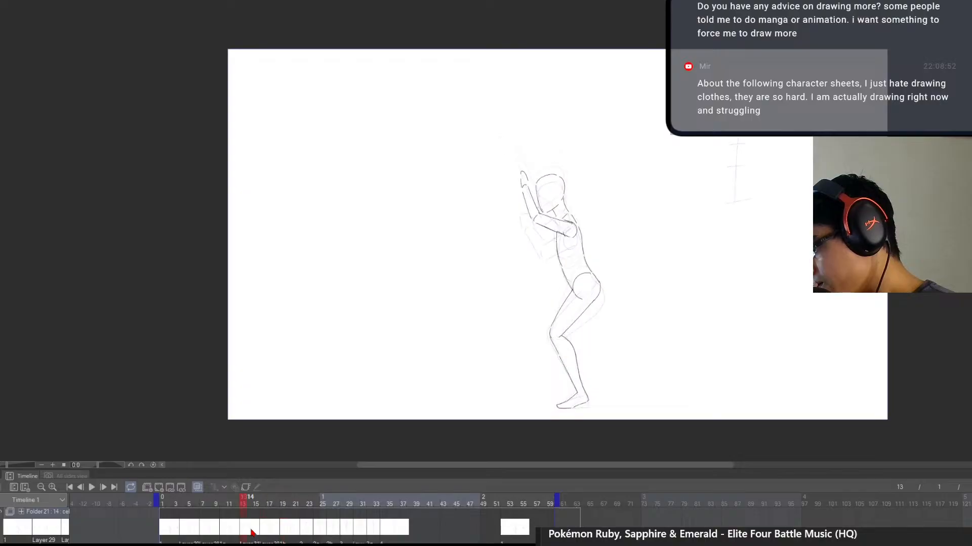
key(Right)
key(Right)
key(Right)
key(Right)
key(Left)
key(Left)
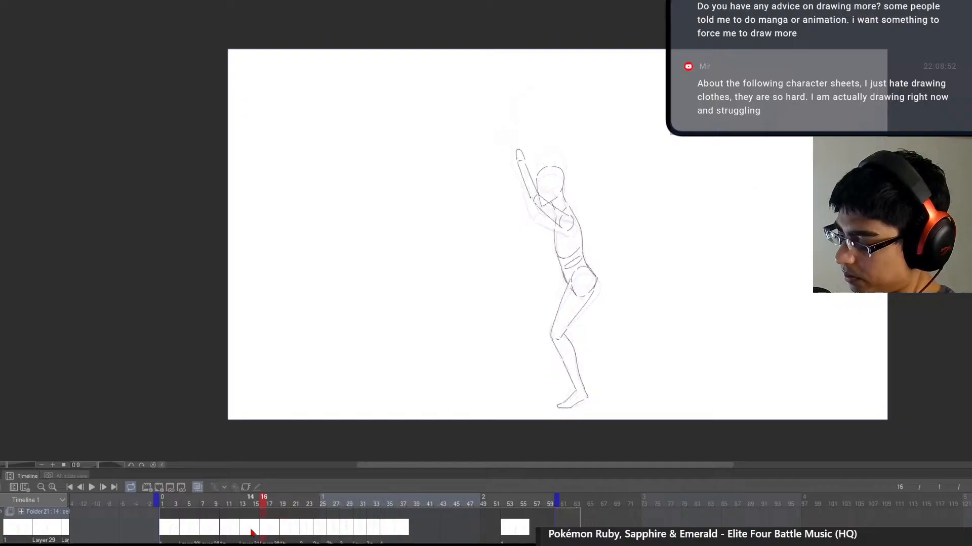
Step: Compare the arm drawings at frames 13, 16 and 19 once more by flipping between them
key(Right)
key(Left)
key(Left)
key(Left)
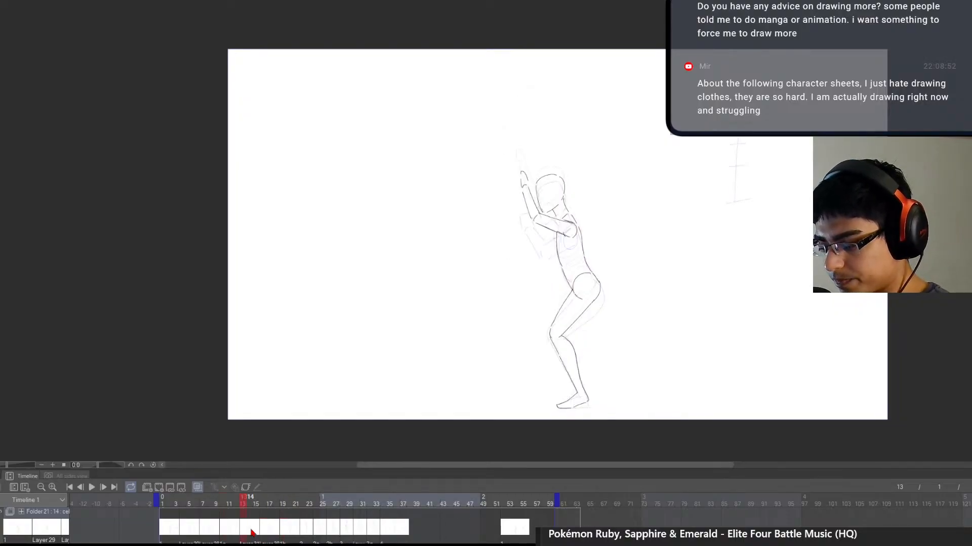
key(Right)
key(Right)
key(Right)
key(Left)
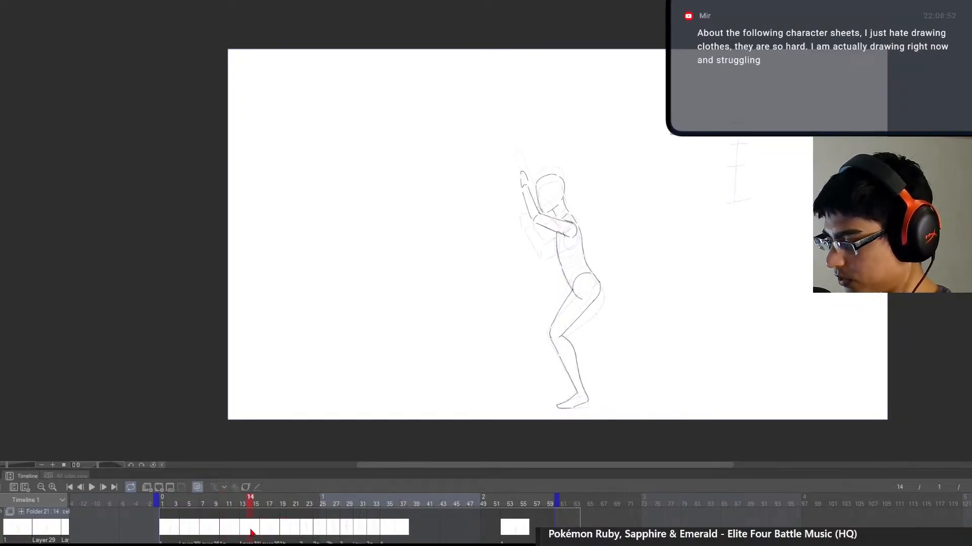
key(Right)
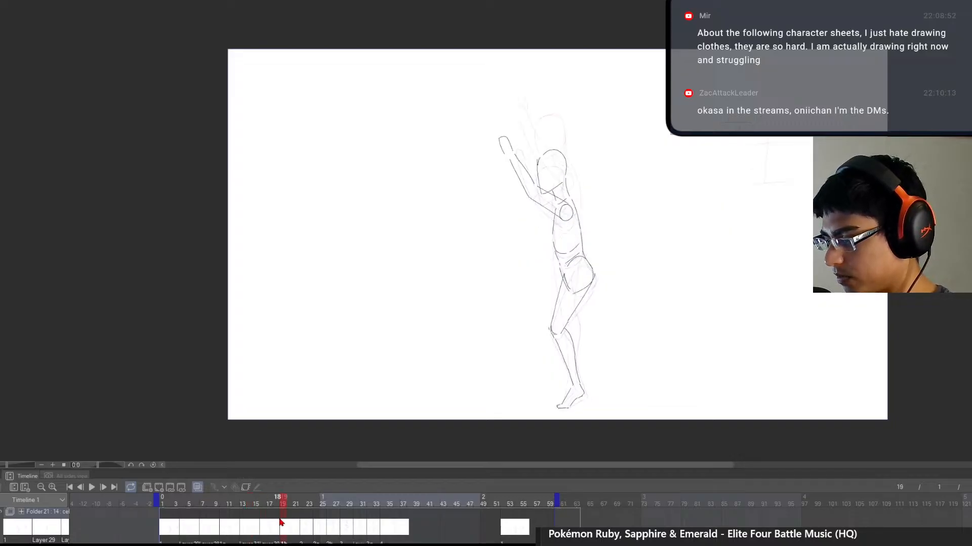
key(Left)
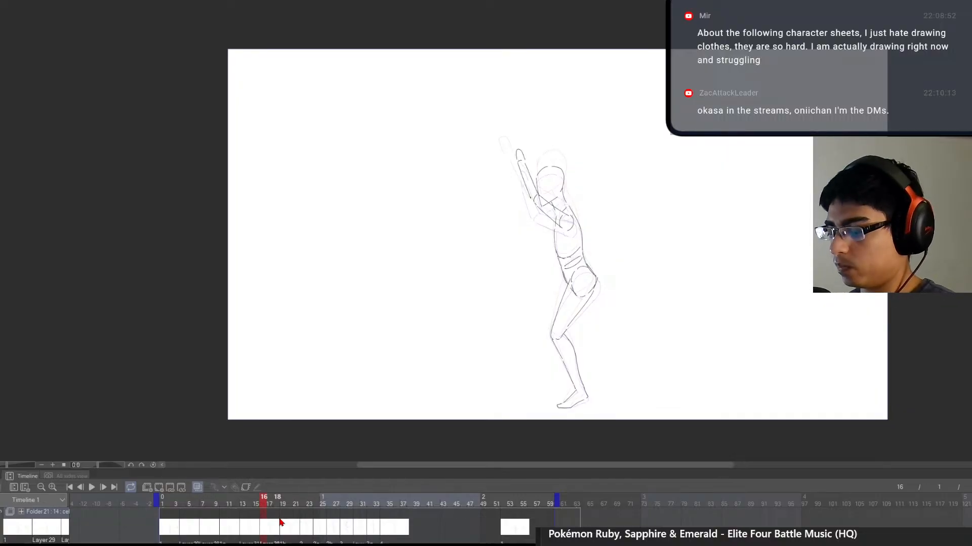
Step: Flip between frames 13 and 16 to check how the raised arm moves
click(244, 525)
key(Right)
key(Left)
key(Right)
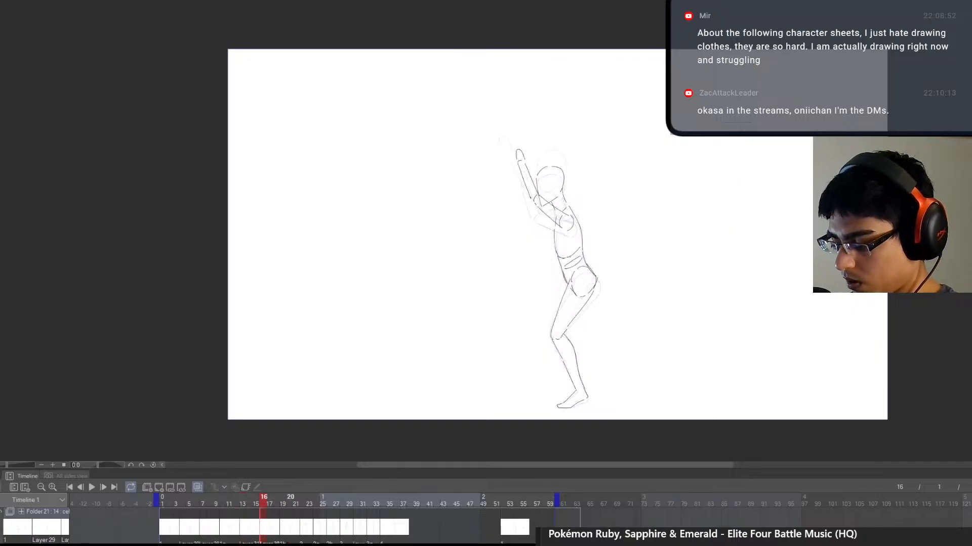
Step: Tighten the timing of the drawings after frame 19 so the stretched takeoff pose starts at frame 21
click(534, 529)
drag(429, 529, 262, 529)
click(262, 531)
Step: Step forward from frame 1 through the crouch and arm swing, and back again, to check the opening's timing
click(163, 530)
key(Right)
key(Right)
key(Right)
key(Right)
key(Right)
key(Right)
key(Right)
key(Left)
key(Left)
key(Left)
key(Left)
key(Left)
Step: Move the crouch cel to start at frame 49 and step back through the jump drawings
click(503, 529)
drag(503, 531, 486, 530)
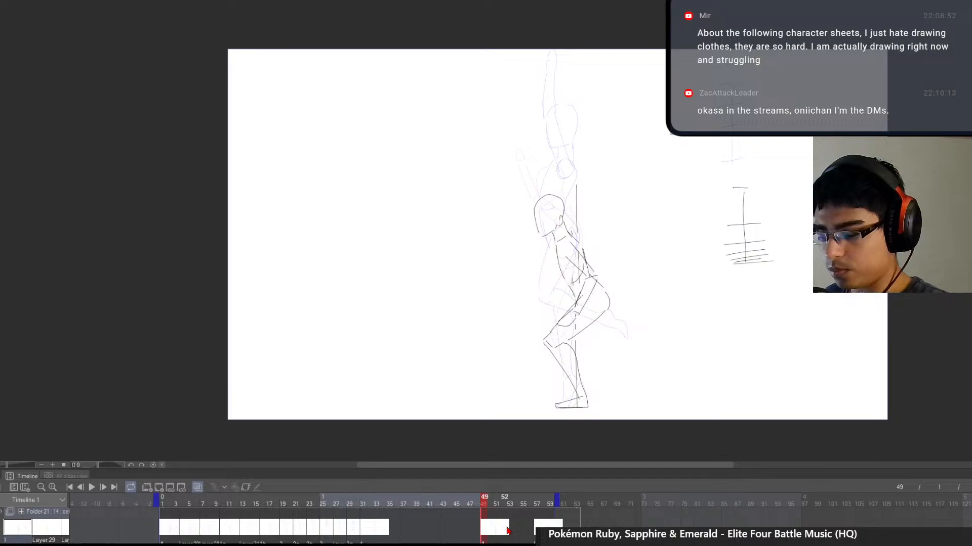
key(Left)
key(Left)
key(Left)
key(Left)
key(Left)
key(Left)
key(Left)
key(Left)
key(Left)
key(Left)
key(Left)
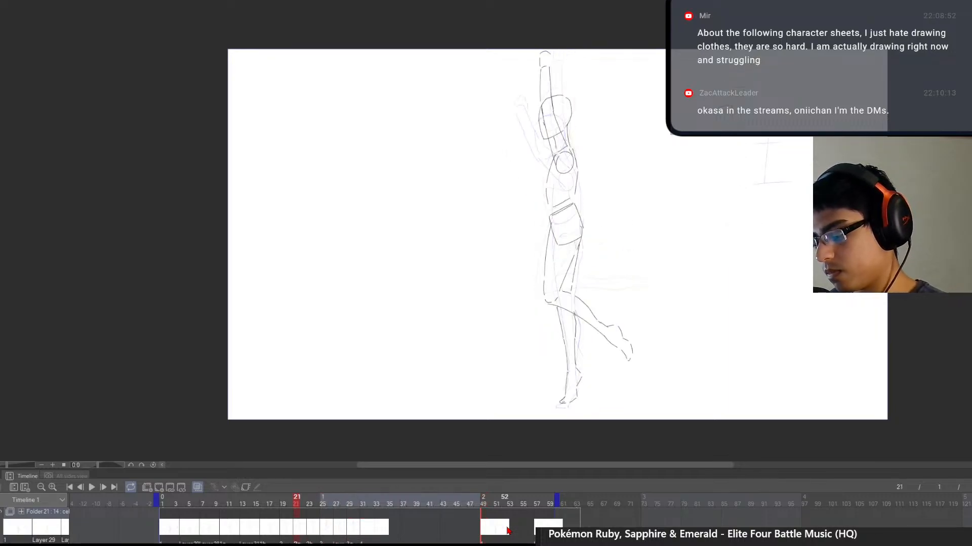
Step: Step forward through the jump past frame 31 and return to frame 1 to review the tightened timing
key(Right)
key(Right)
key(Right)
key(Right)
key(Right)
key(Right)
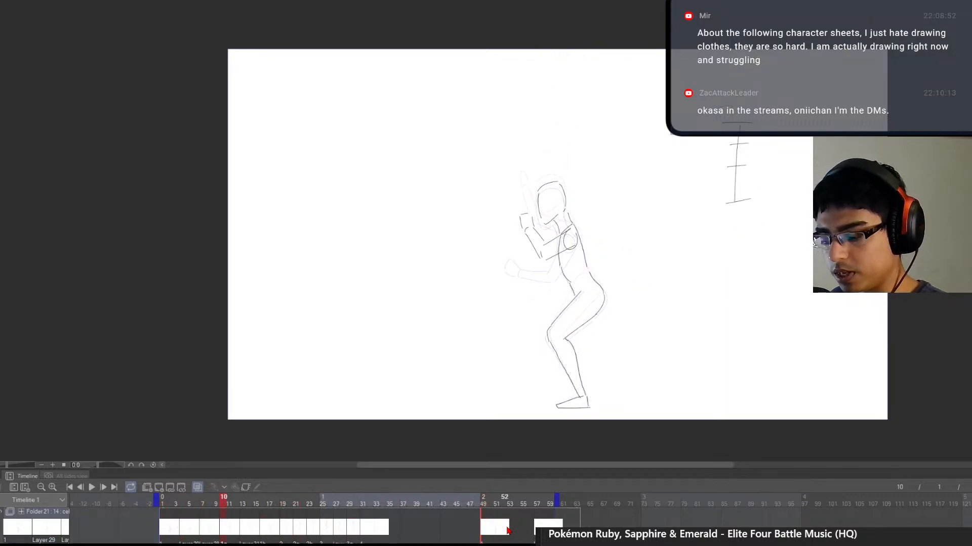
key(Right)
key(Right)
key(Right)
key(Right)
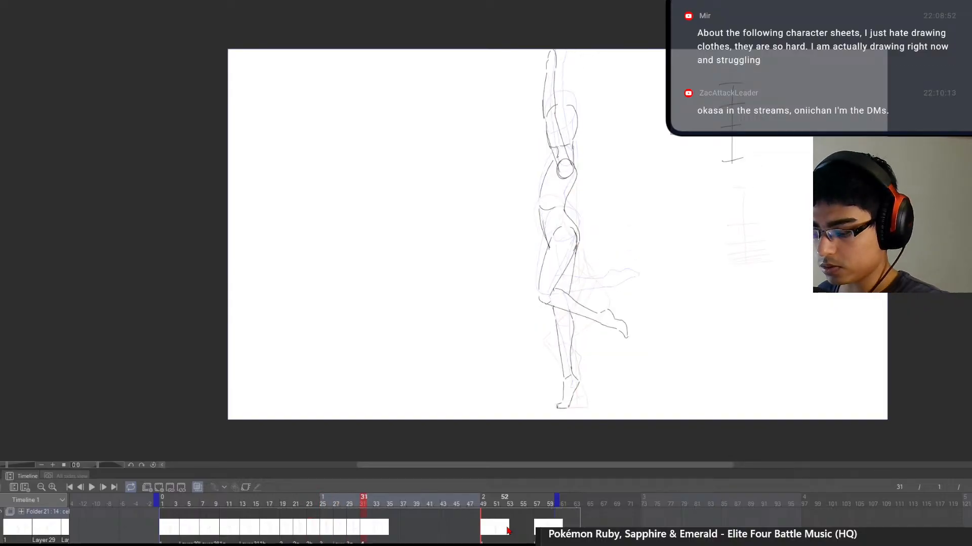
key(Right)
key(Right)
key(Right)
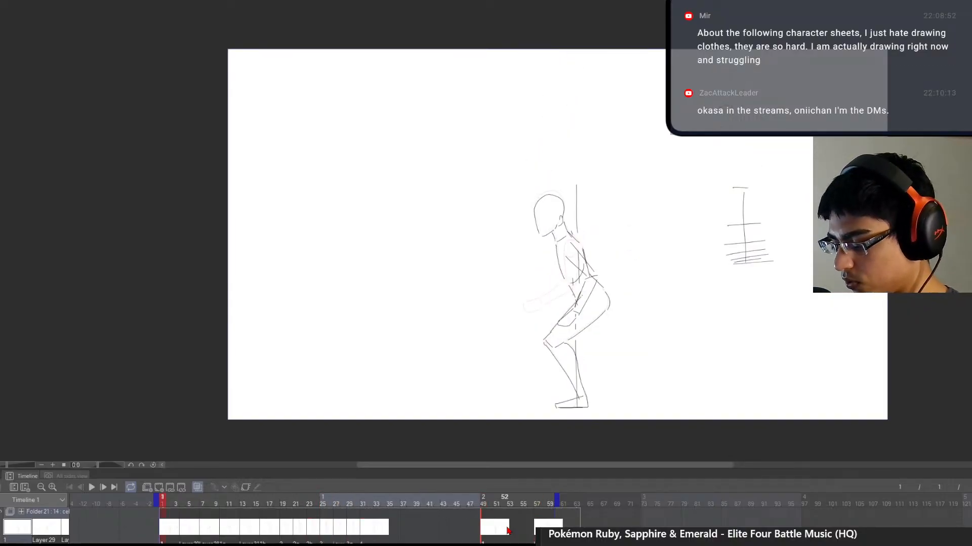
Step: Play back the animation, stop it, and step from frame 1 to frame 21 to examine the takeoff
click(93, 488)
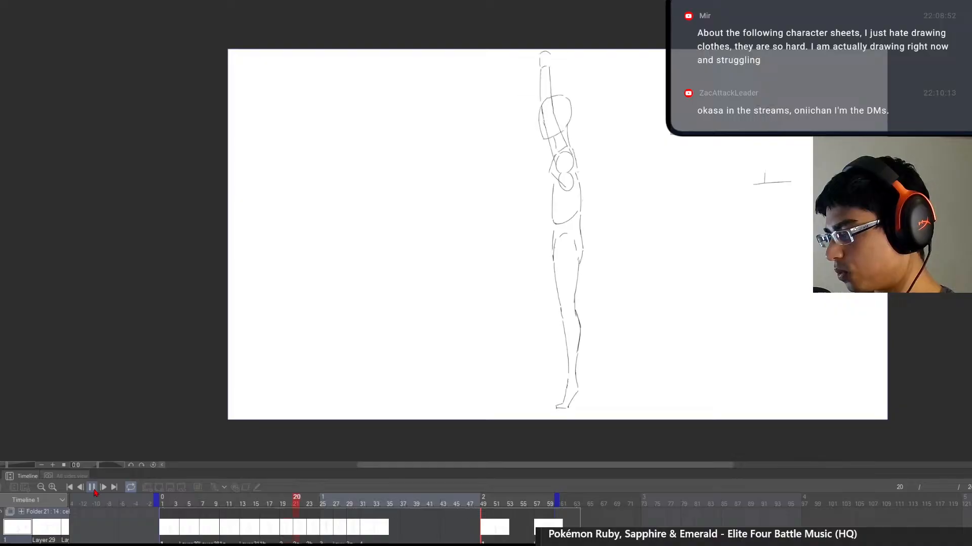
click(92, 488)
click(173, 529)
key(Right)
key(Right)
key(Right)
key(Right)
key(Right)
key(Right)
key(Right)
key(Right)
key(Right)
key(Right)
key(Right)
key(Right)
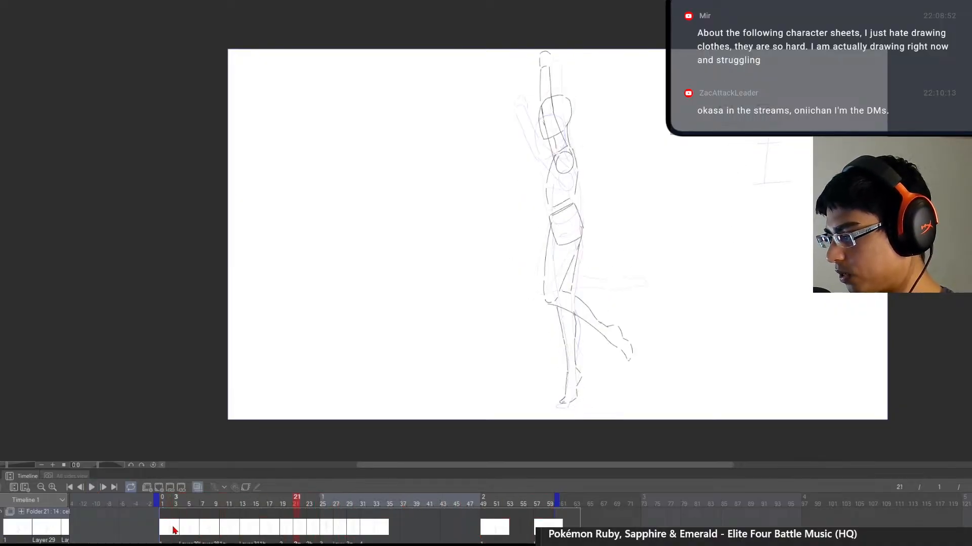
key(Left)
key(Right)
key(Right)
key(Right)
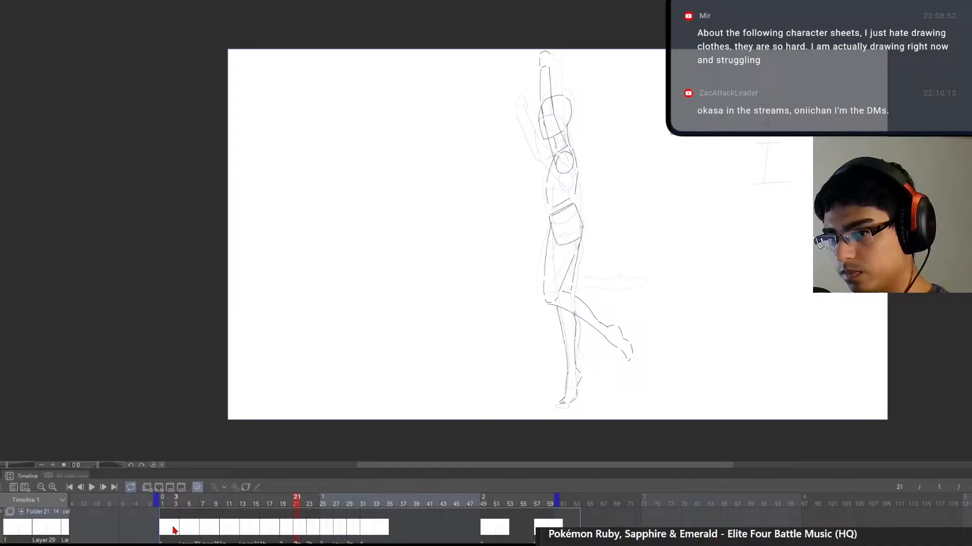
Step: Step back from the stretched pose at frame 21 to the crouch at frame 4
key(Left)
key(Left)
key(Left)
key(Left)
key(Left)
key(Left)
key(Left)
key(Left)
key(Left)
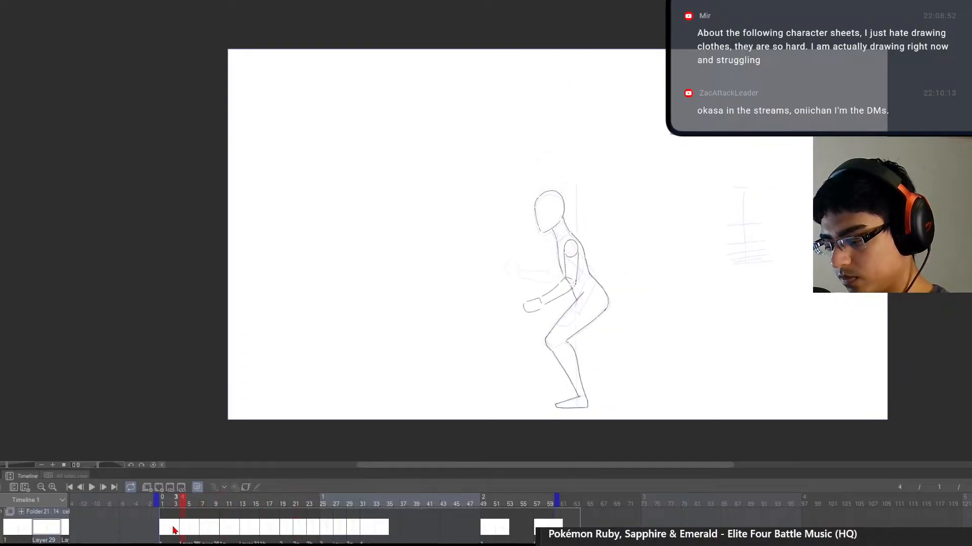
Step: Step forward from frame 4 to frame 21 to check how the crouch leads into the takeoff
key(Right)
key(Right)
key(Right)
key(Right)
key(Right)
key(Right)
key(Right)
key(Right)
key(Right)
key(Right)
key(Right)
key(Right)
key(Right)
key(Right)
key(Right)
key(Right)
key(Right)
key(Right)
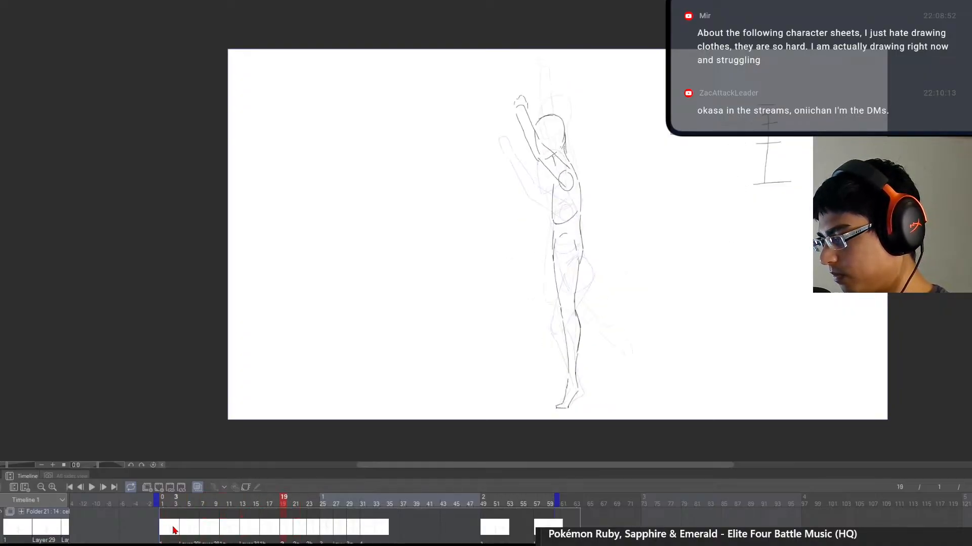
key(Right)
key(Right)
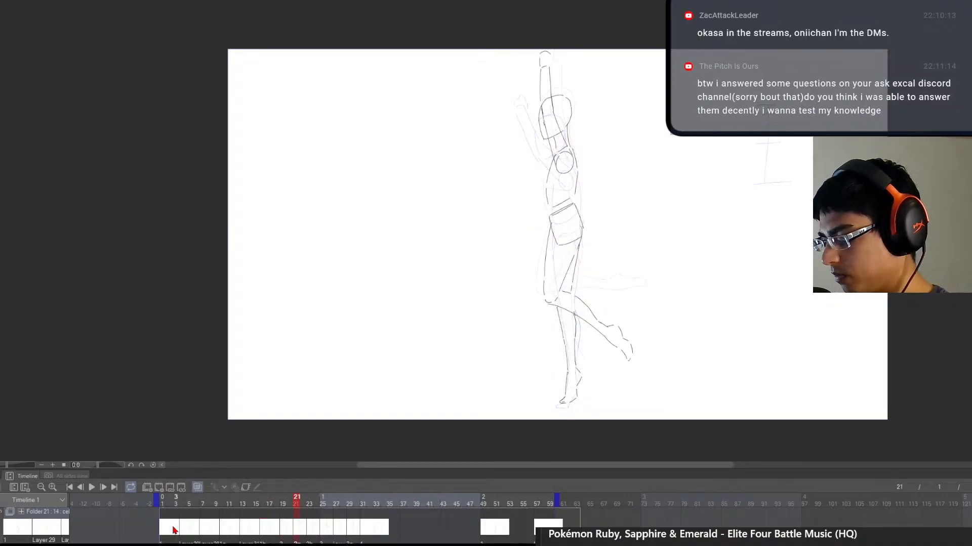
Step: Step onward from frame 21 through the remaining drawings to review the jump and the return to the crouch
key(Right)
key(Right)
key(Right)
key(Right)
key(Right)
key(Right)
key(Right)
key(Right)
key(Right)
key(Right)
key(Right)
key(Right)
key(Right)
key(Right)
key(Right)
key(Right)
key(Right)
key(Right)
key(Right)
key(Right)
key(Right)
key(Right)
key(Right)
key(Right)
key(Right)
key(Right)
key(Right)
key(Right)
Step: Add a blank animation cel at frame 35 between the stretched pose at frame 31 and the crouch at frame 49
key(Left)
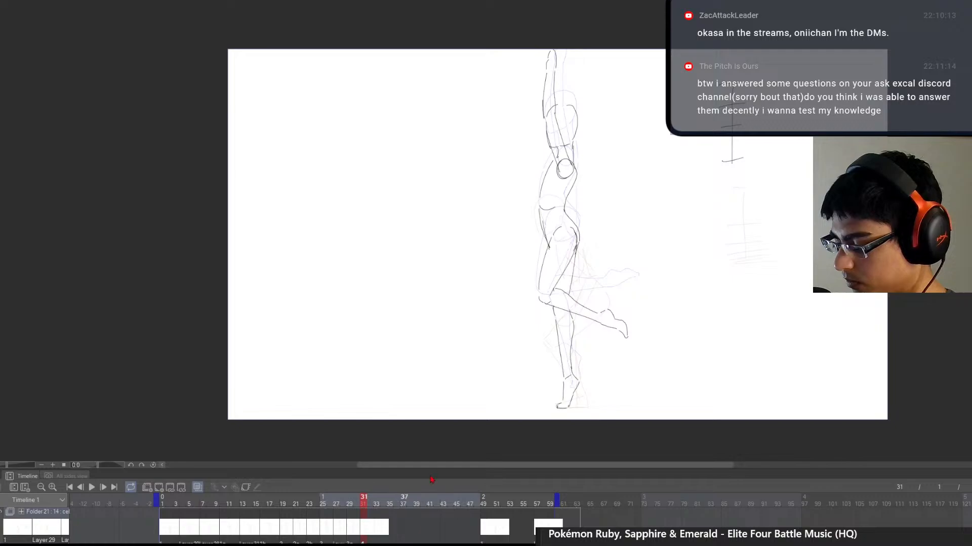
key(Right)
key(Left)
click(385, 525)
click(159, 488)
click(389, 527)
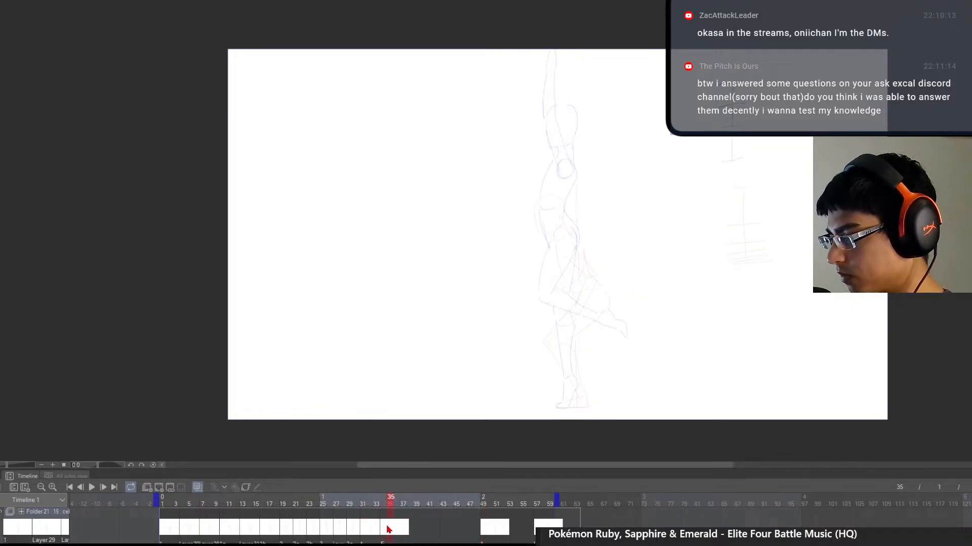
Step: Sketch the head outline on the frame 35 cel between the onion-skinned heads, with a slanted jaw line
scroll(581, 146, up, 3)
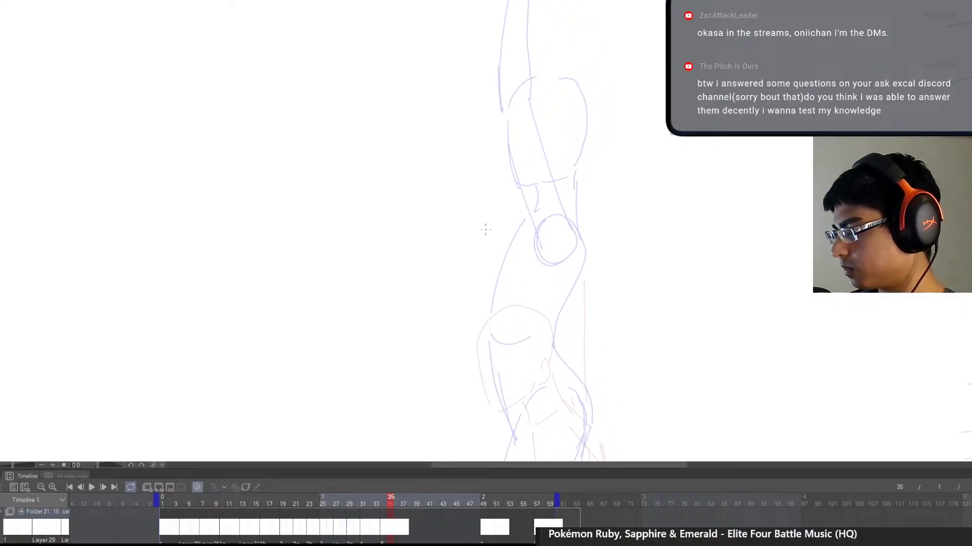
mouse_move(481, 214)
mouse_down()
mouse_move(490, 282)
mouse_move(562, 264)
mouse_up()
key(ctrl+z)
drag(496, 297, 545, 280)
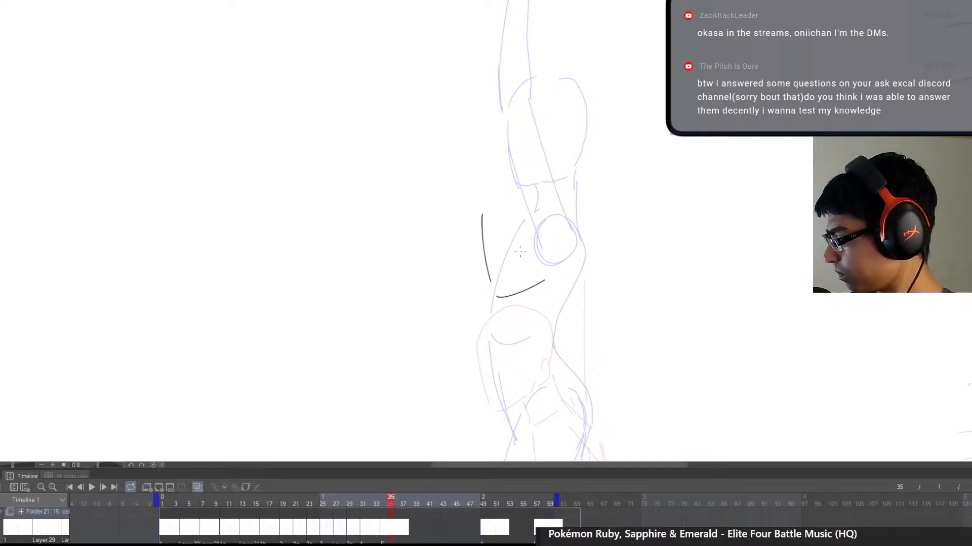
drag(484, 200, 511, 162)
key(ctrl+z)
mouse_move(482, 210)
mouse_down()
mouse_move(539, 174)
mouse_move(556, 254)
mouse_up()
key(ctrl+z)
mouse_move(510, 175)
mouse_down()
mouse_move(524, 169)
mouse_move(573, 236)
mouse_up()
key(e)
mouse_move(540, 284)
mouse_down()
mouse_move(500, 299)
mouse_move(550, 269)
mouse_move(571, 203)
mouse_move(571, 262)
mouse_up()
key(p)
key(e)
key(p)
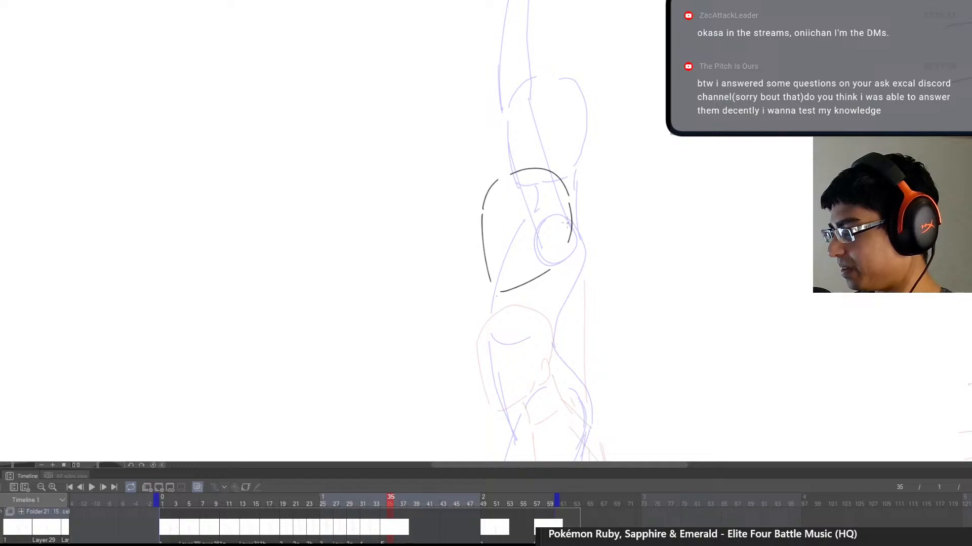
Step: Adjust the head sketch with Transform and draw the neck, collar line and upper back on frame 35
key(ctrl+t)
mouse_move(574, 223)
mouse_down()
mouse_move(565, 236)
mouse_move(567, 297)
mouse_move(530, 302)
mouse_up()
click(497, 309)
scroll(548, 307, down, 5)
drag(569, 359, 556, 288)
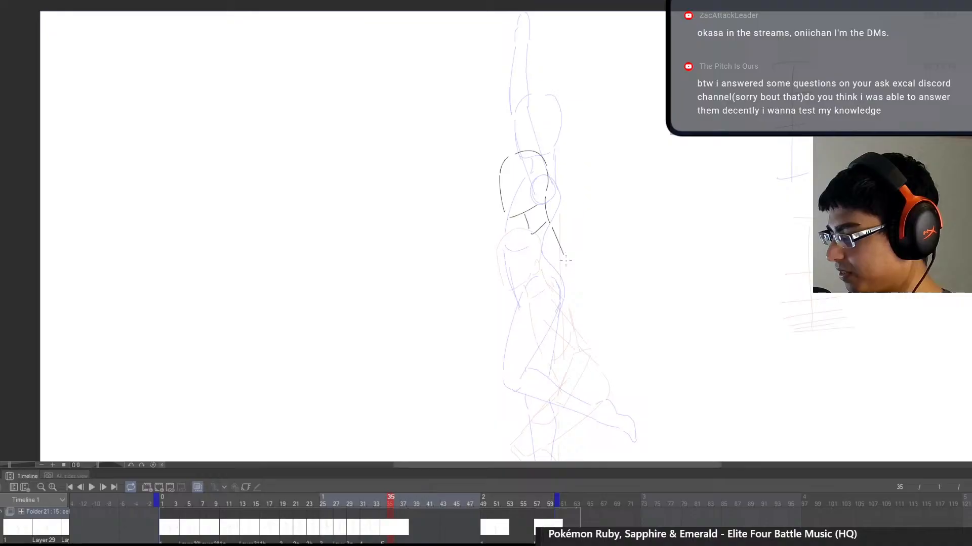
key(ctrl+z)
drag(569, 267, 570, 291)
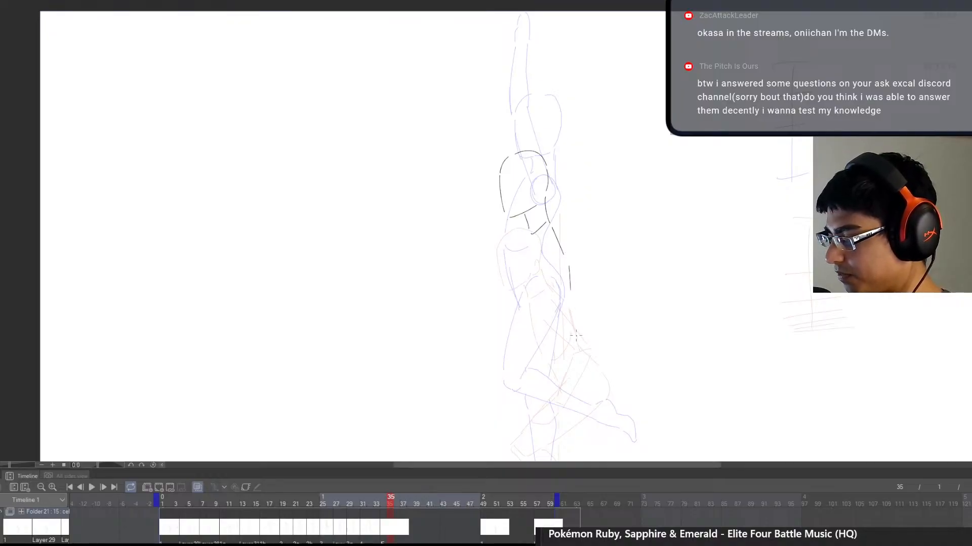
Step: Draw the torso's front and back contours on the in-between cel, closing the ribcage with a curved lower edge
key(e)
mouse_move(564, 254)
mouse_down()
mouse_move(554, 232)
mouse_move(565, 252)
mouse_move(527, 307)
mouse_up()
key(p)
key(ctrl+z)
mouse_move(529, 239)
mouse_down()
mouse_move(526, 298)
mouse_move(558, 235)
mouse_move(566, 274)
mouse_move(559, 309)
mouse_move(529, 245)
mouse_move(522, 286)
mouse_up()
key(e)
key(p)
key(e)
key(p)
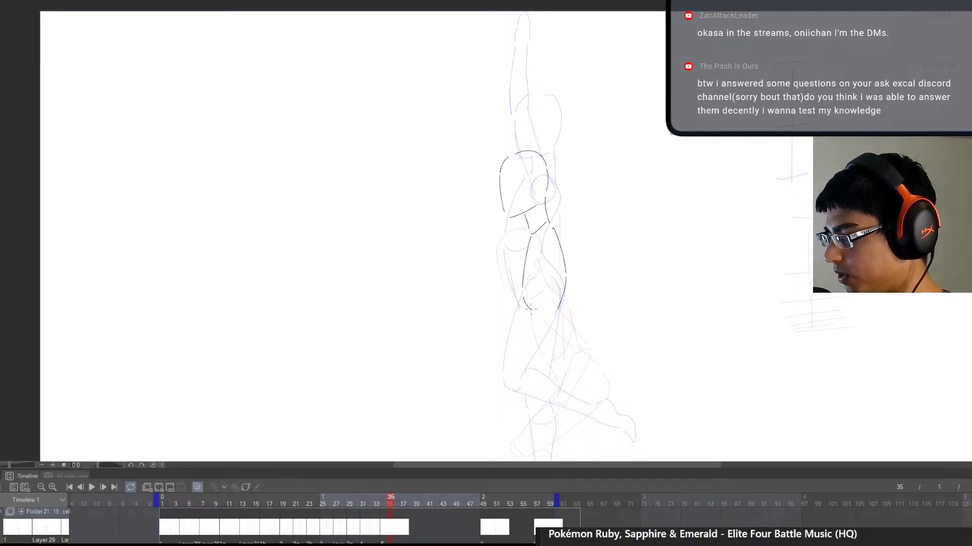
Step: Try slanted hip side lines below the ribcage and compare them with the stretched and crouching drawings
drag(564, 305, 588, 337)
key(ctrl+z)
drag(562, 303, 584, 344)
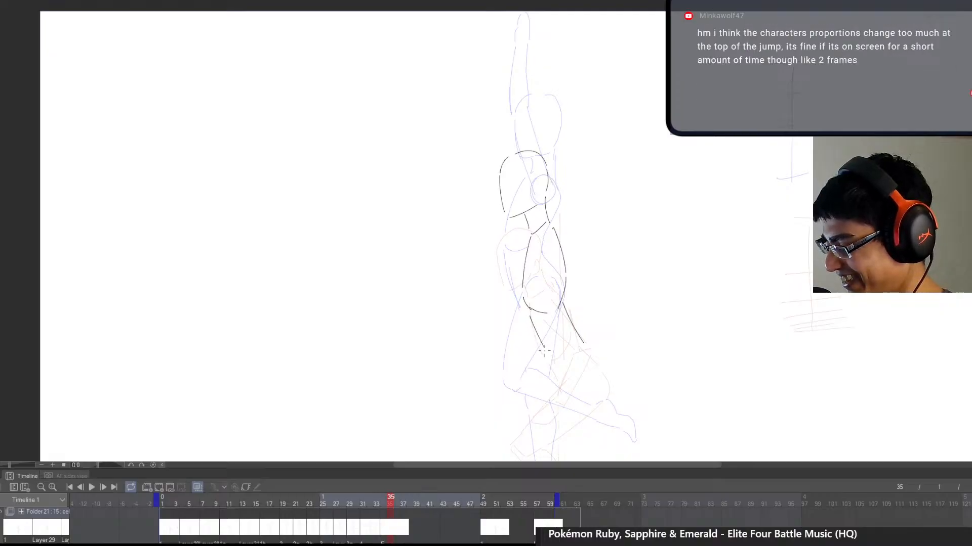
key(ctrl+z)
drag(538, 332, 564, 303)
key(Left)
key(Left)
key(Right)
key(Right)
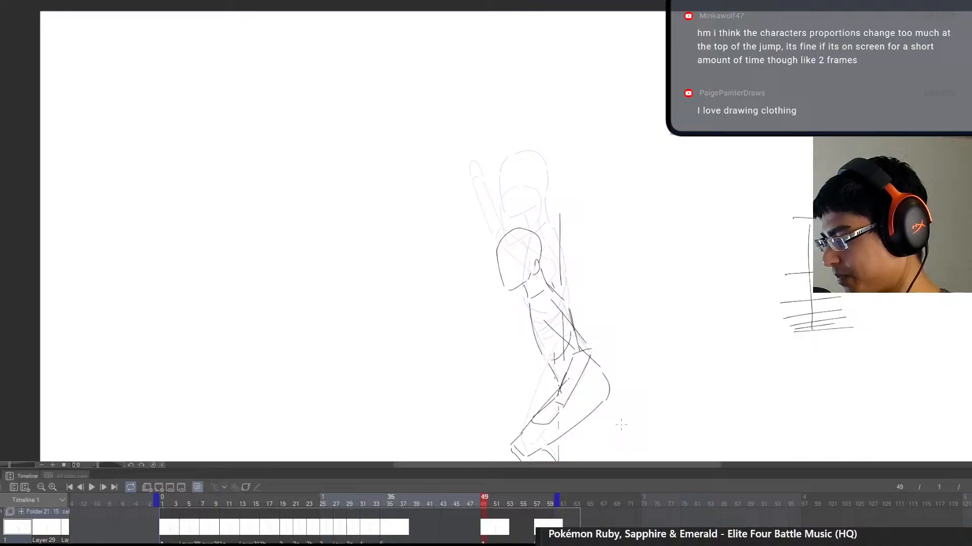
key(Left)
Step: Replace the hip lines with a tilted pelvis shape that has straight slanted sides and a curved lower edge
key(e)
mouse_move(539, 332)
mouse_down()
mouse_move(561, 313)
mouse_move(564, 290)
mouse_move(592, 355)
mouse_up()
key(p)
key(e)
drag(568, 324, 576, 342)
drag(530, 318, 549, 355)
key(p)
mouse_move(530, 318)
mouse_down()
mouse_move(552, 368)
mouse_move(589, 357)
mouse_up()
drag(558, 375, 589, 338)
drag(563, 307, 589, 339)
key(e)
key(p)
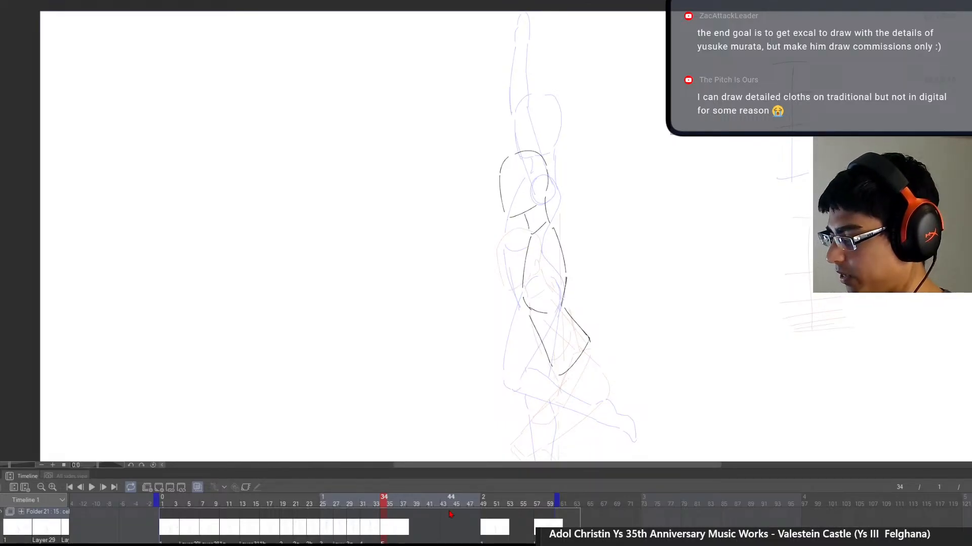
key(e)
mouse_move(551, 366)
mouse_down()
mouse_move(532, 323)
mouse_move(553, 373)
mouse_move(570, 297)
mouse_up()
key(p)
Step: Draw the standing foot at ground level with a flat toe, a raised heel and a line across the ankle
scroll(626, 363, down, 2)
scroll(564, 287, up, 1)
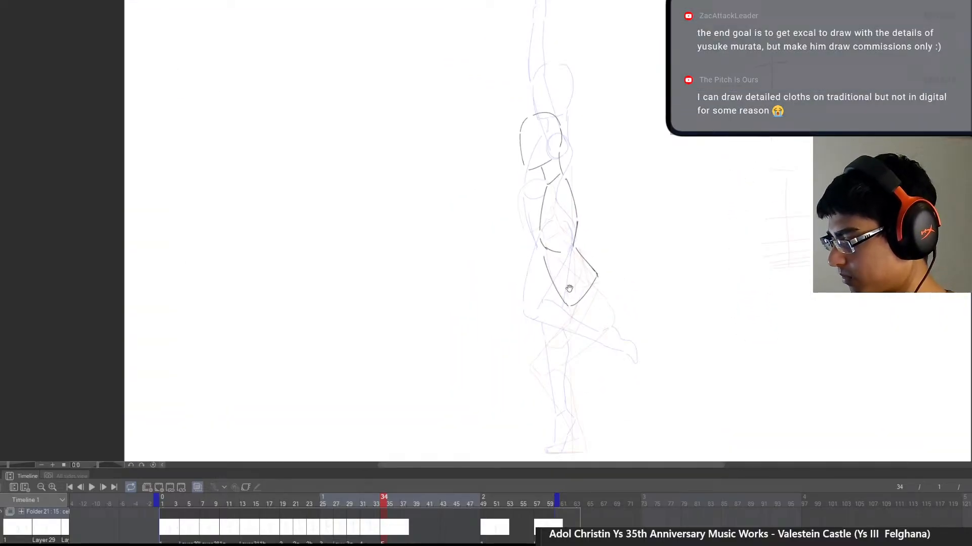
scroll(542, 446, up, 2)
drag(546, 453, 614, 450)
key(ctrl+z)
drag(540, 455, 625, 453)
key(ctrl+z)
mouse_move(542, 455)
mouse_down()
mouse_move(615, 455)
mouse_move(581, 455)
mouse_move(603, 426)
mouse_up()
key(e)
key(p)
drag(542, 454, 577, 405)
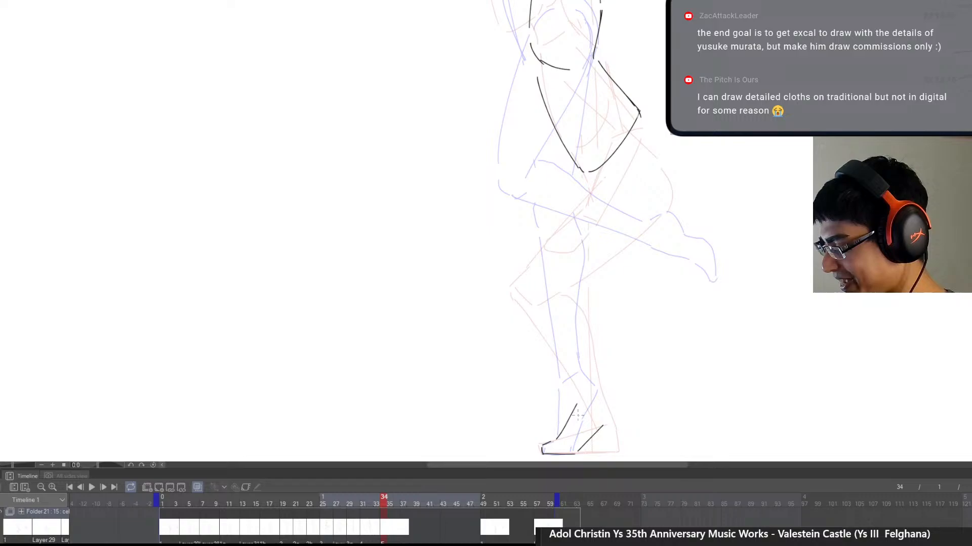
mouse_move(556, 440)
mouse_down()
mouse_move(596, 393)
mouse_move(606, 426)
mouse_up()
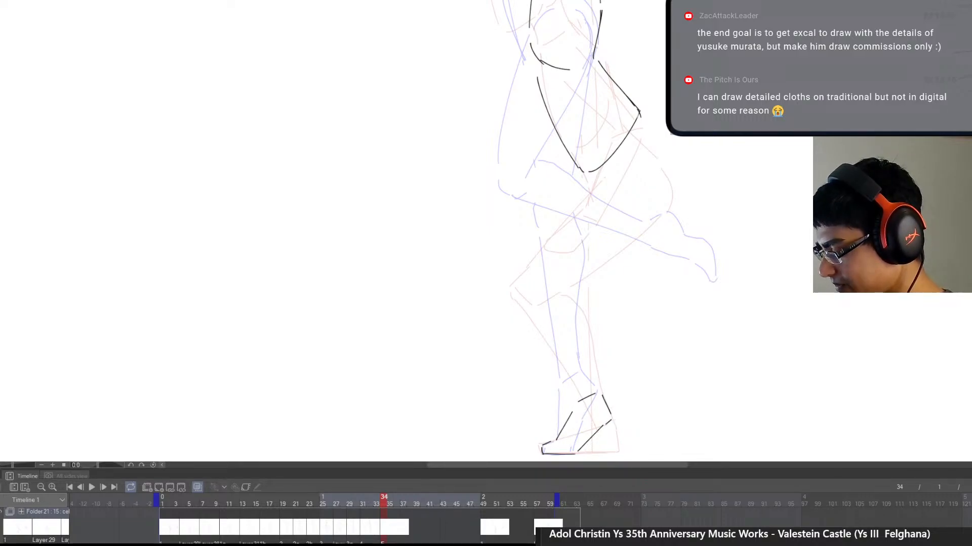
Step: Flip between the in-between and its neighbouring drawings to examine the foot's position
scroll(693, 425, down, 3)
key(Left)
key(Right)
key(Right)
key(Left)
key(Left)
key(Right)
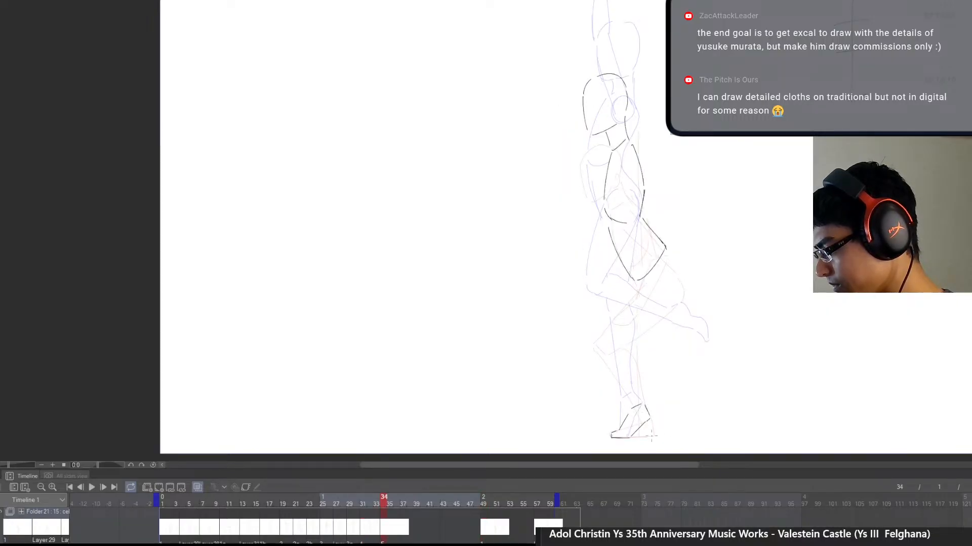
scroll(629, 349, up, 1)
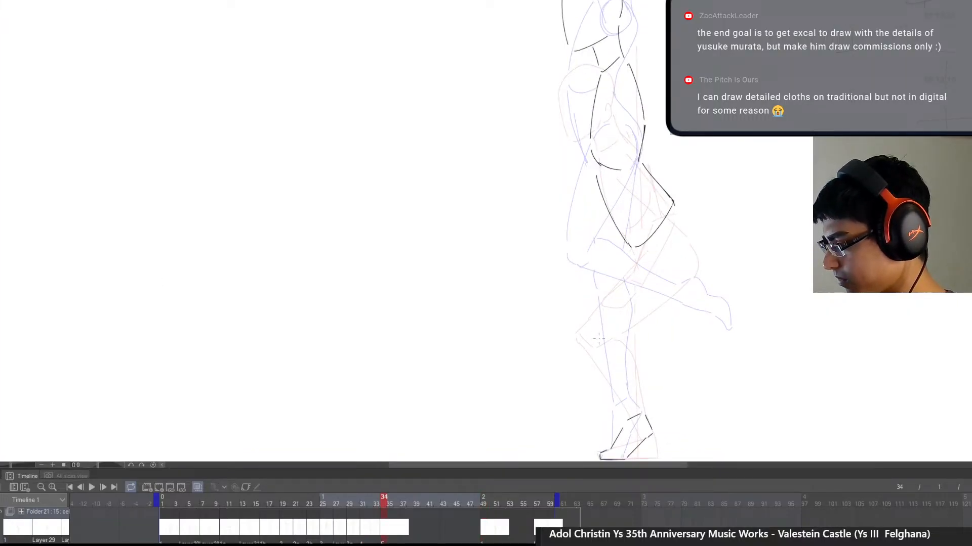
Step: Add a short ankle line above the foot and try out the shin lines between knee and ankle
drag(582, 313, 628, 421)
mouse_move(583, 316)
mouse_down()
mouse_move(581, 306)
mouse_move(613, 398)
mouse_up()
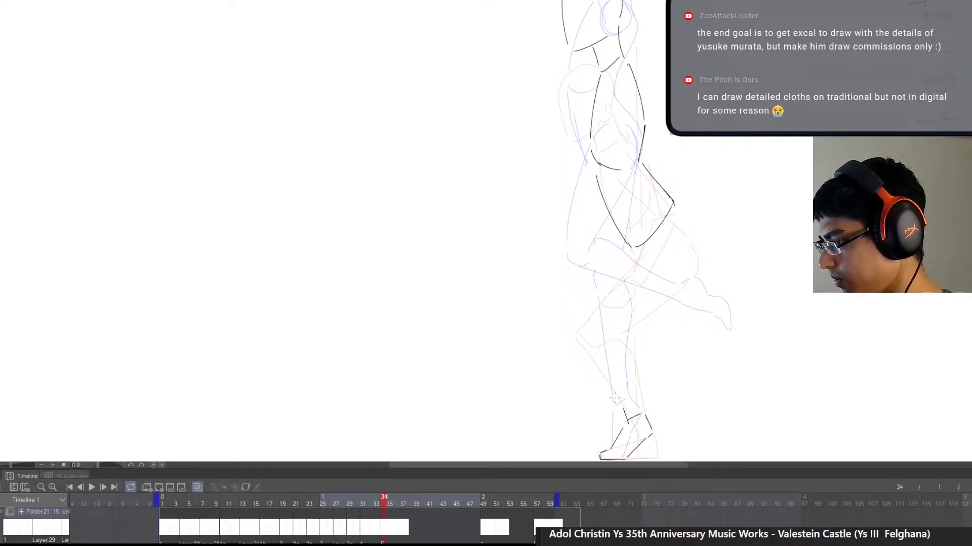
scroll(664, 340, down, 2)
drag(663, 345, 626, 359)
drag(617, 208, 660, 304)
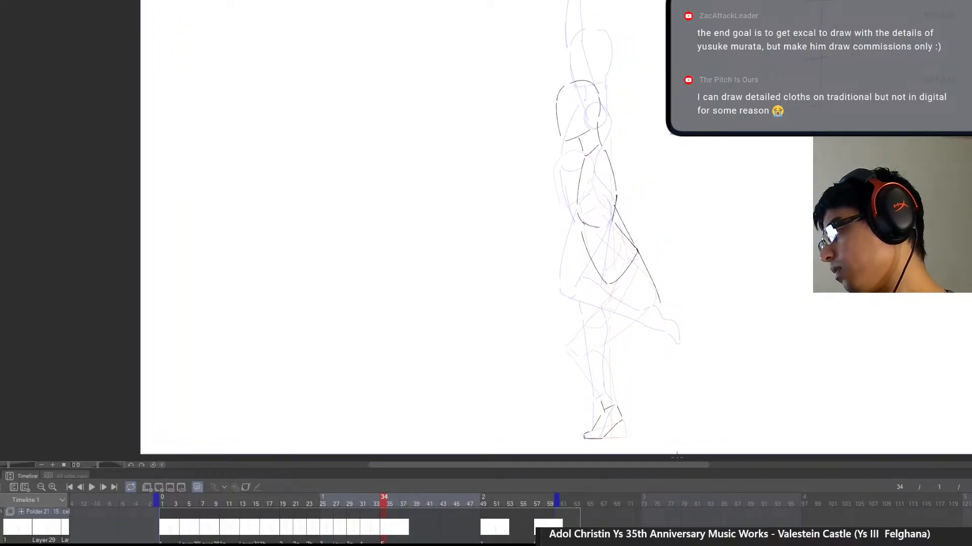
key(ctrl+z)
key(ctrl+z)
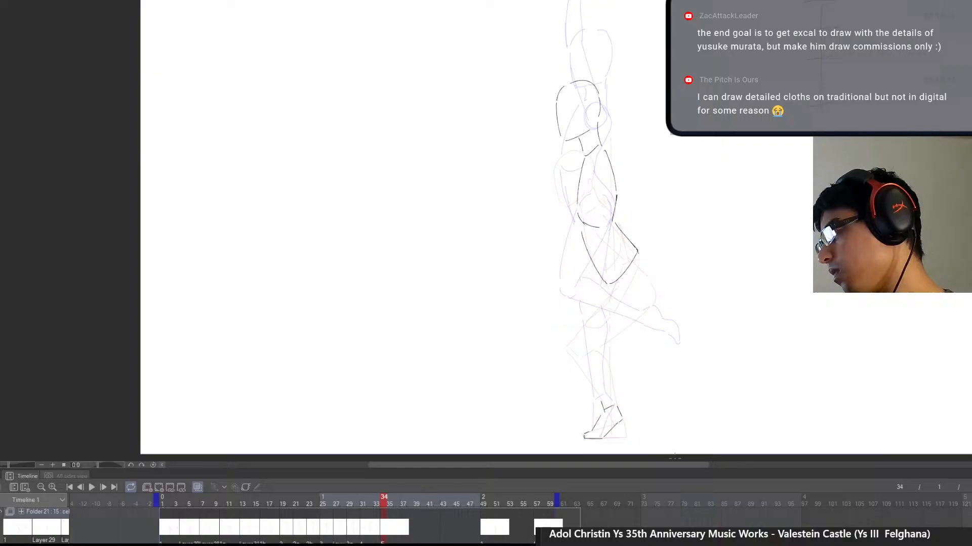
mouse_move(618, 240)
mouse_down()
mouse_move(593, 264)
mouse_move(613, 237)
mouse_up()
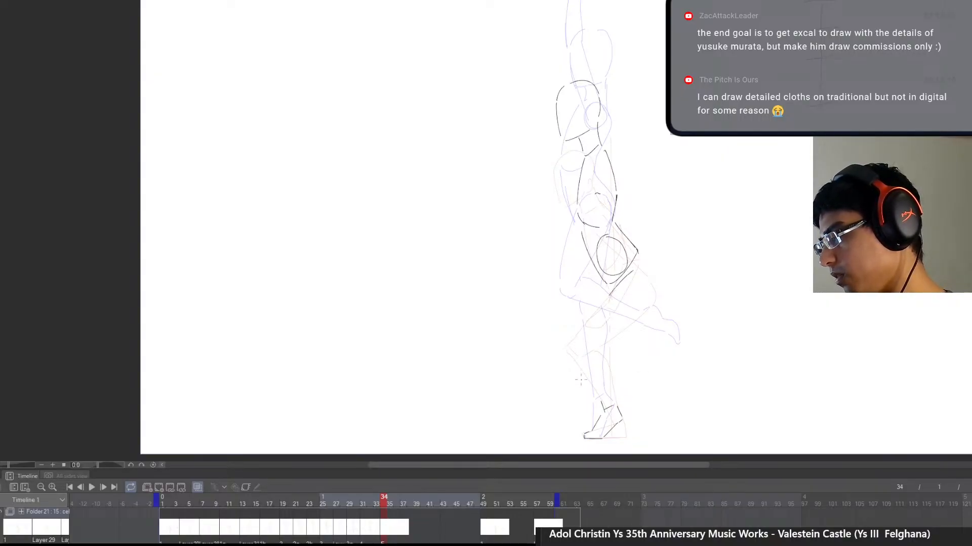
key(ctrl+z)
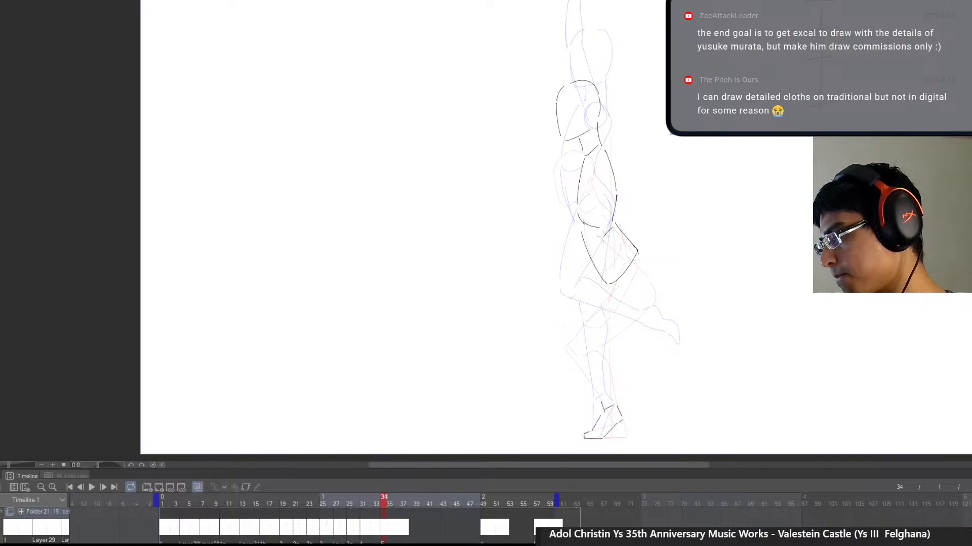
Step: Sketch the front thigh line across the pelvis and down toward the knee
drag(589, 258, 570, 319)
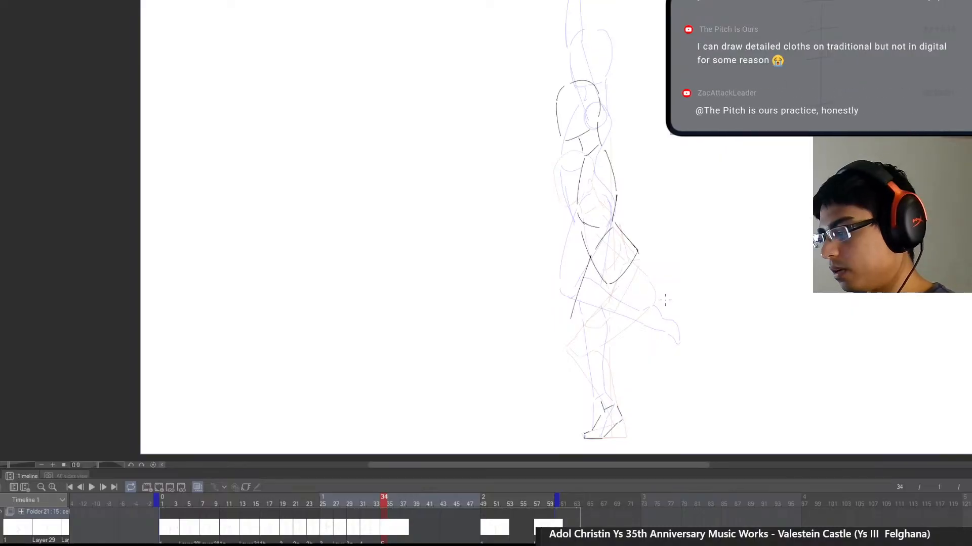
Step: Step back and forth through the jump drawings, going back as far as the crouch at frame 7, to examine the motion
scroll(666, 404, down, 2)
key(Left)
key(Left)
key(Left)
key(Left)
key(Left)
key(Left)
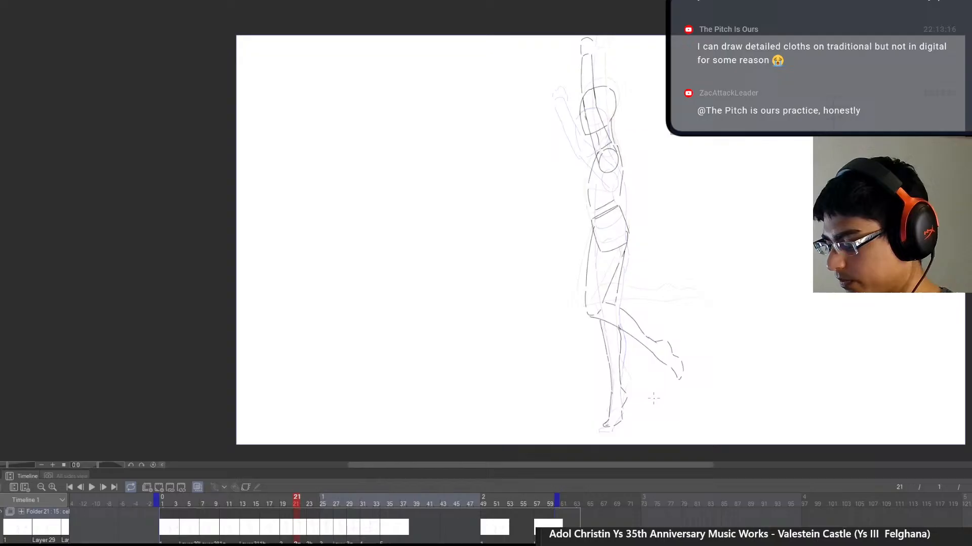
key(Right)
key(Right)
key(Right)
key(Right)
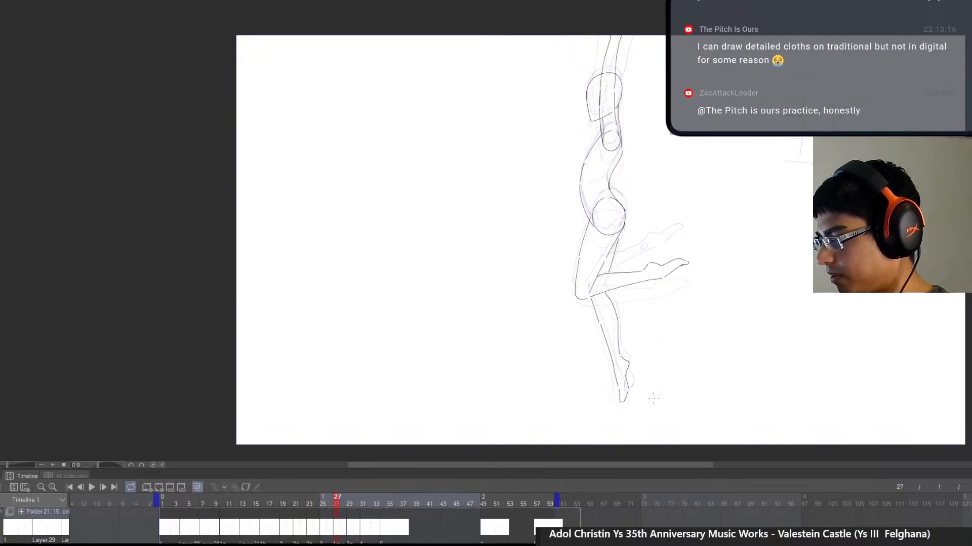
key(Left)
key(Left)
key(Left)
key(Left)
key(Left)
key(Left)
key(Left)
key(Left)
key(Left)
key(Left)
key(Left)
key(Left)
key(Left)
key(Left)
key(Left)
key(Left)
key(Left)
key(Left)
key(Left)
key(Left)
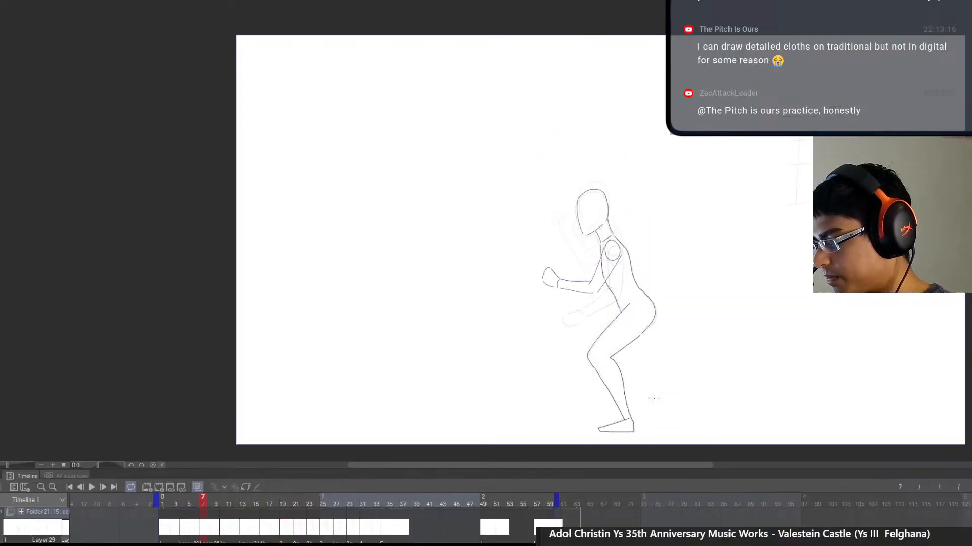
Step: Step through the jump again from frame 7 toward the in-between, rechecking the drawings around frame 23
key(Right)
key(Right)
key(Right)
key(Right)
key(Right)
key(Right)
key(Right)
key(Right)
key(Right)
key(Right)
key(Right)
key(Right)
key(Right)
key(Right)
key(Right)
key(Right)
key(Right)
key(Right)
key(Right)
key(Right)
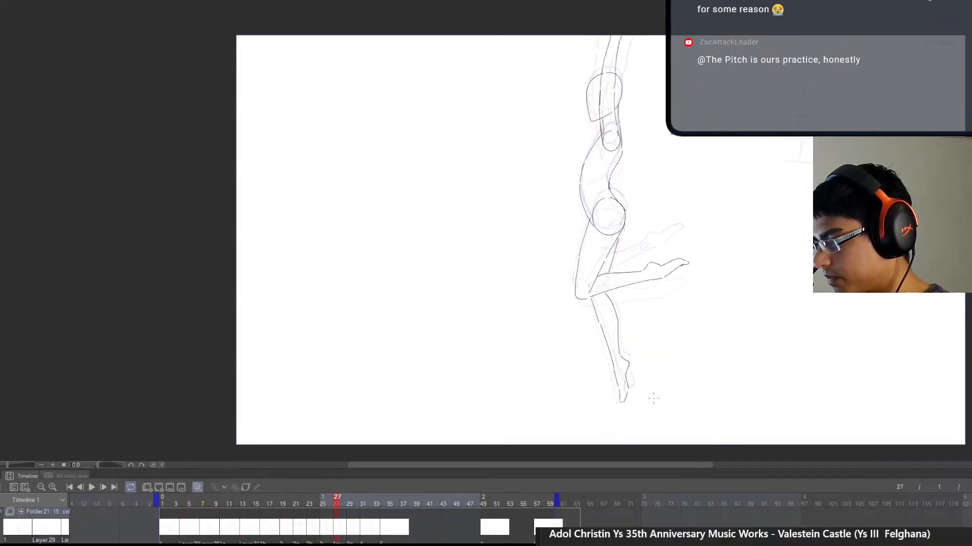
key(Left)
key(Left)
key(Left)
key(Left)
key(Left)
key(Left)
key(Left)
key(Left)
key(Right)
key(Right)
key(Right)
key(Right)
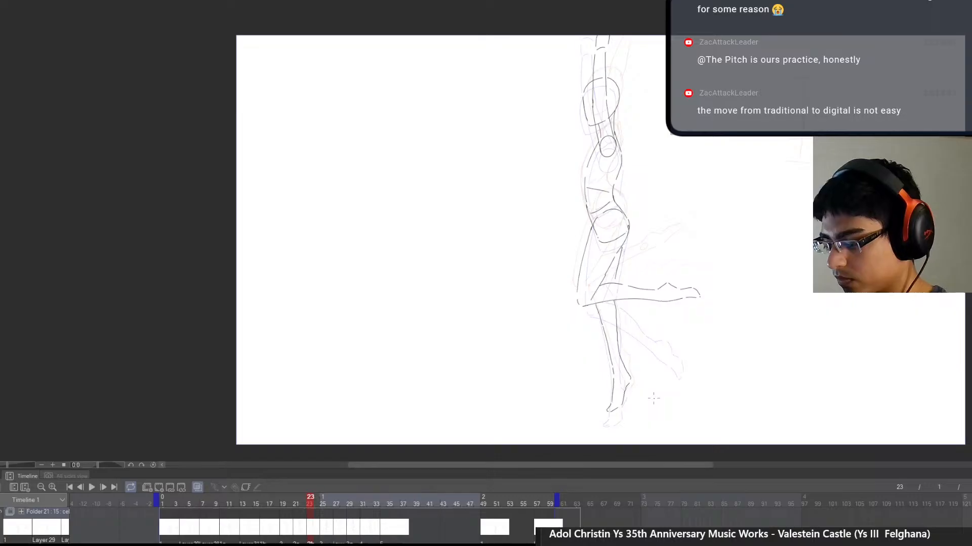
key(Right)
key(Right)
key(Right)
key(Right)
key(Right)
key(Right)
key(Right)
key(Right)
key(Right)
key(Right)
key(Right)
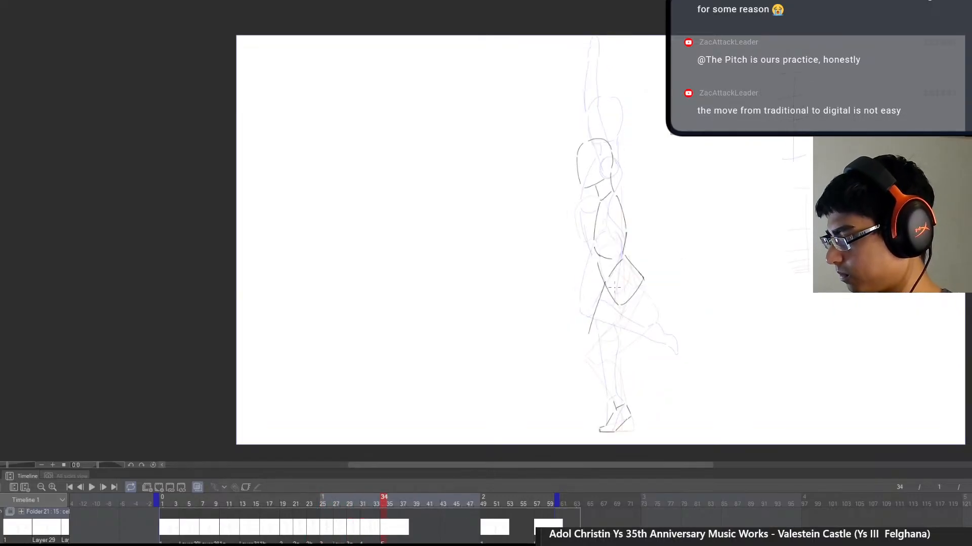
Step: Rework the front thigh line and the pelvis's lower edge, and try a line for the back of the thigh
scroll(601, 295, up, 2)
key(e)
drag(610, 266, 578, 343)
key(p)
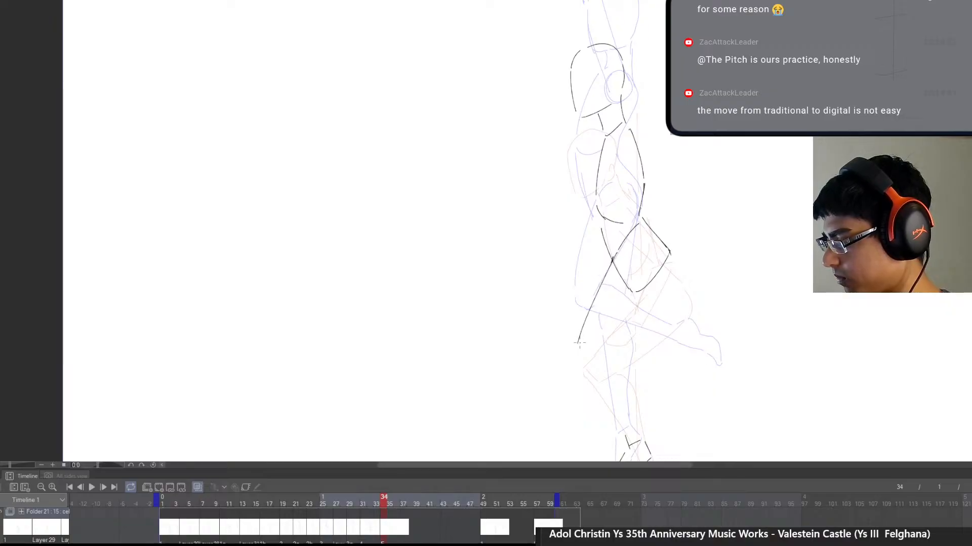
drag(663, 252, 639, 293)
drag(666, 256, 594, 338)
key(ctrl+z)
Step: Draw the lower leg on the in-between with shin and calf lines running from the knee to the ankle
mouse_move(654, 277)
mouse_down()
mouse_move(597, 347)
mouse_move(577, 338)
mouse_move(595, 355)
mouse_move(627, 445)
mouse_up()
key(e)
key(p)
key(ctrl+z)
drag(585, 357, 631, 448)
drag(601, 330, 640, 438)
drag(670, 379, 630, 380)
drag(709, 409, 691, 391)
Step: Flip between the in-between and its neighbouring drawings to check the new leg against the stretched pose at frame 31
key(Left)
key(Left)
key(Right)
key(Right)
key(Right)
key(Left)
key(Left)
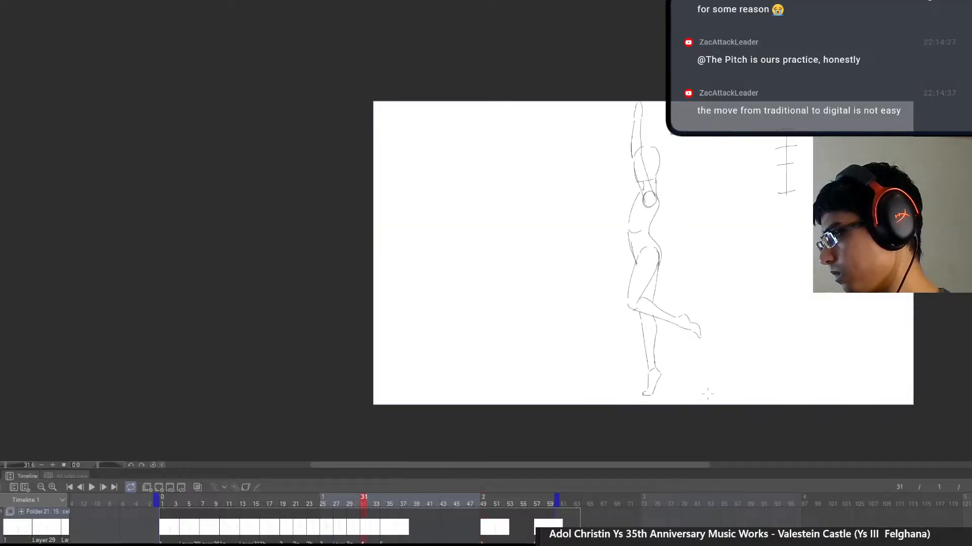
Step: Turn on onion skin and erase the leg's knee, shin and calf lines on the frame 34 in-between, keeping the foot
key(o)
key(Left)
key(Right)
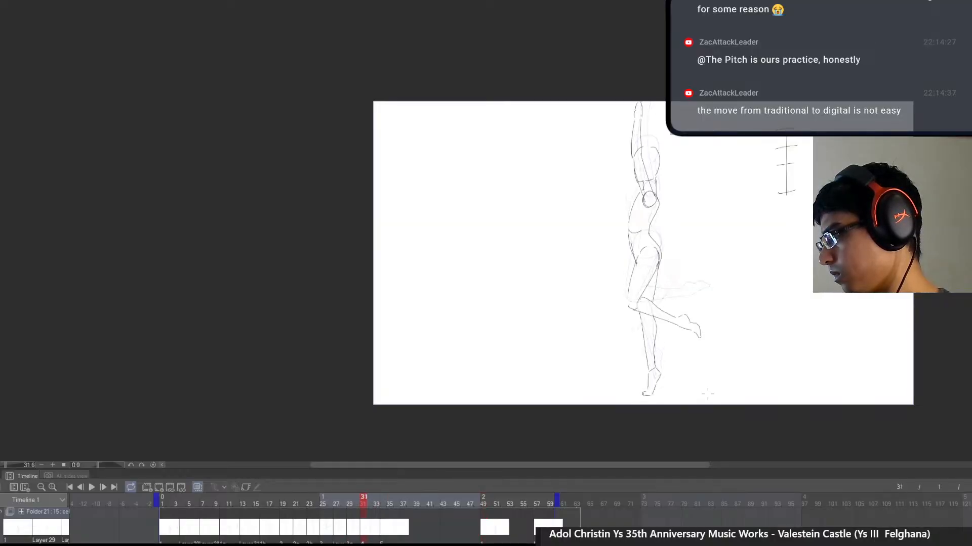
key(Right)
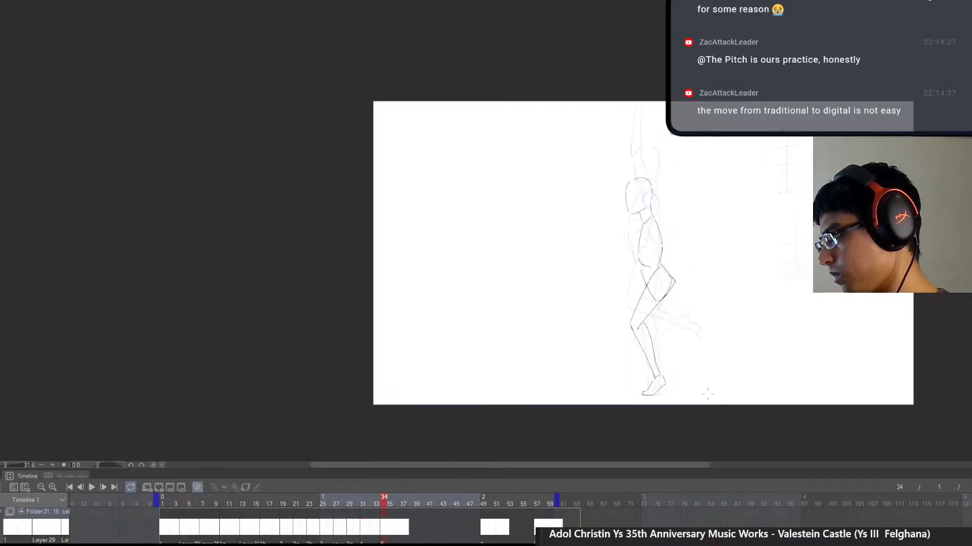
drag(644, 344, 693, 331)
mouse_move(622, 392)
mouse_down()
mouse_move(588, 336)
mouse_move(628, 361)
mouse_move(589, 320)
mouse_move(638, 343)
mouse_move(604, 315)
mouse_move(648, 264)
mouse_move(624, 296)
mouse_move(650, 240)
mouse_move(625, 288)
mouse_up()
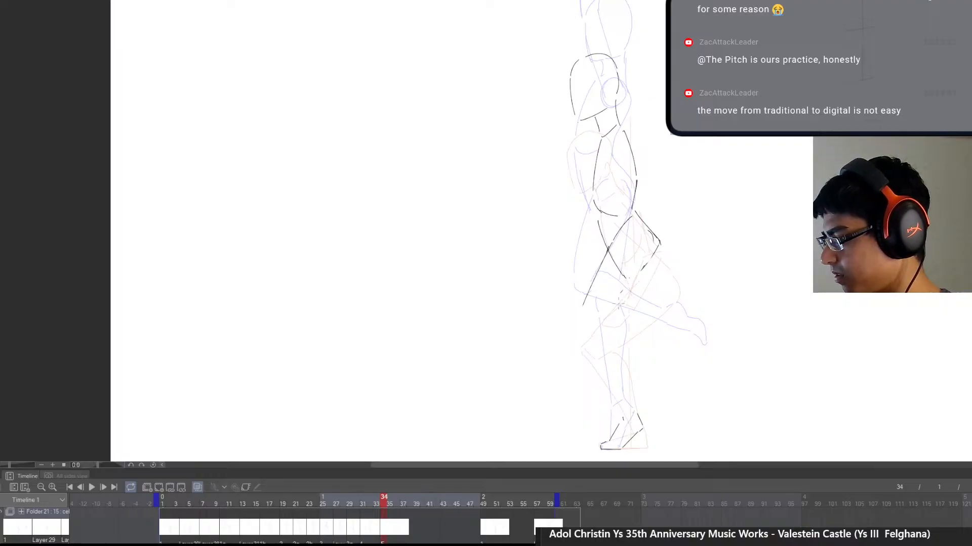
drag(624, 395, 636, 409)
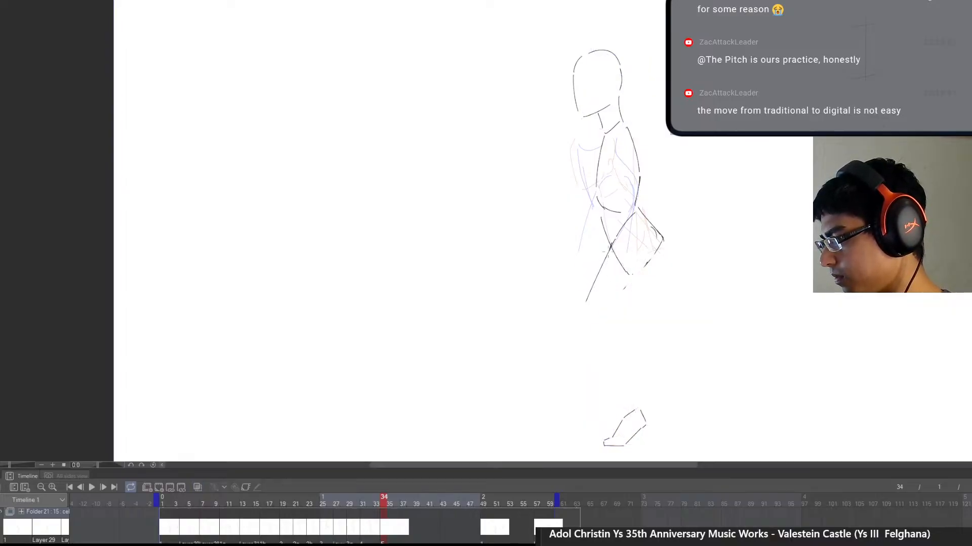
click(585, 317)
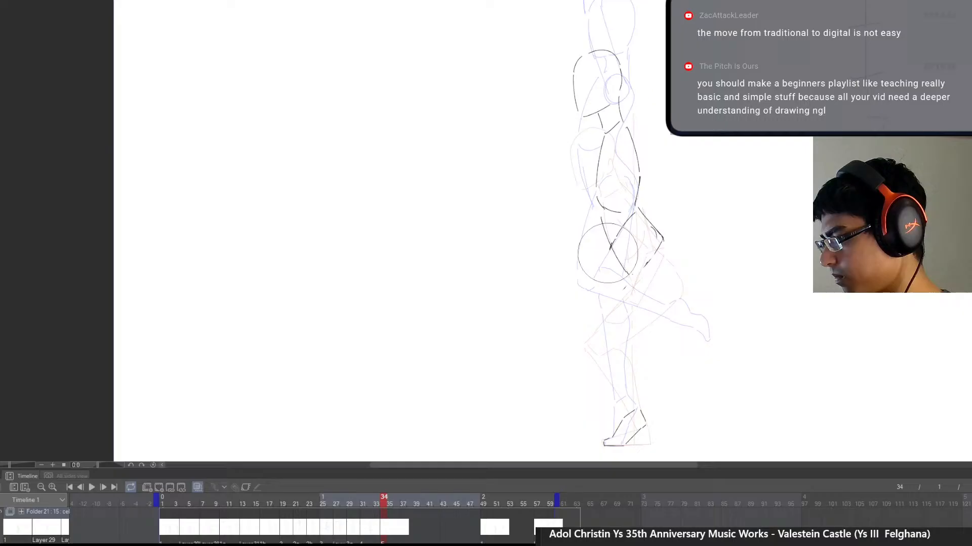
Step: Try a standing leg with the knee pushed well forward and shin and calf lines to the ankle, flipping to compare it
drag(611, 246, 591, 332)
key(ctrl+z)
drag(611, 245, 588, 317)
key(ctrl+z)
mouse_move(611, 246)
mouse_down()
mouse_move(574, 327)
mouse_move(630, 407)
mouse_up()
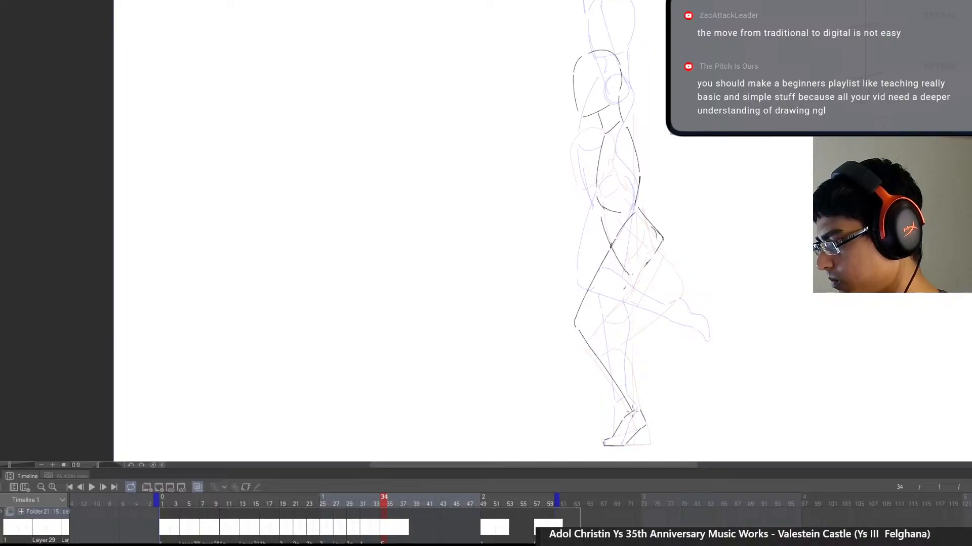
key(ctrl+z)
drag(577, 329, 619, 409)
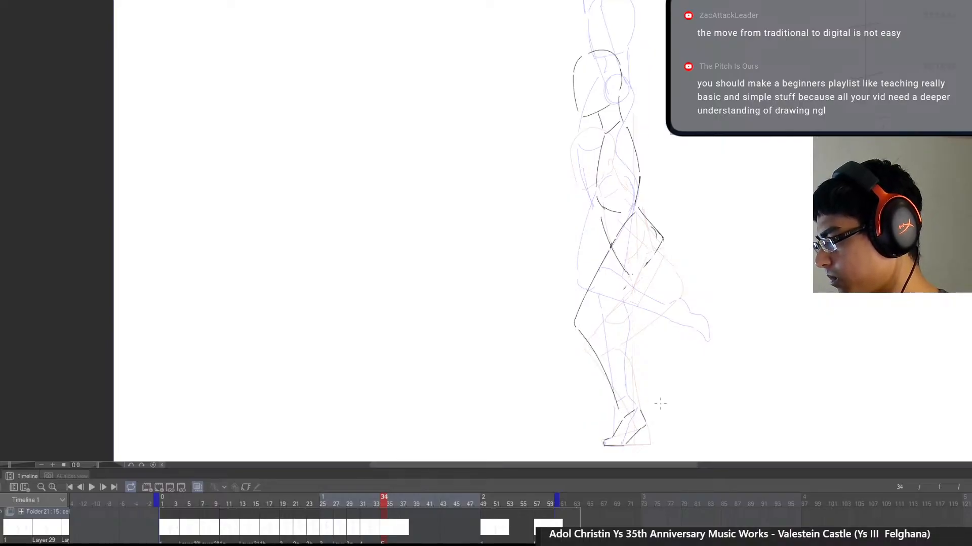
mouse_move(656, 234)
mouse_down()
mouse_move(632, 286)
mouse_move(643, 274)
mouse_move(600, 319)
mouse_move(636, 411)
mouse_up()
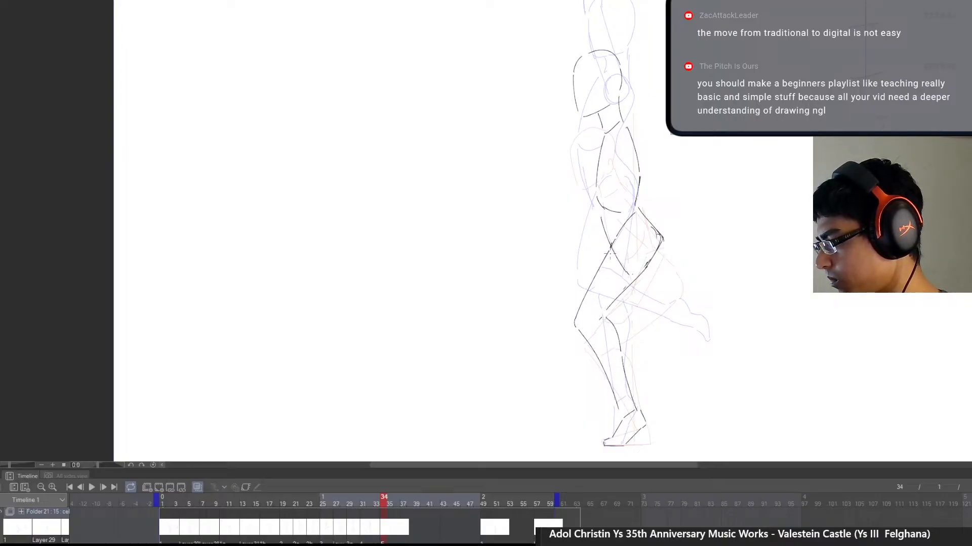
key(Left)
key(Right)
key(Right)
key(Left)
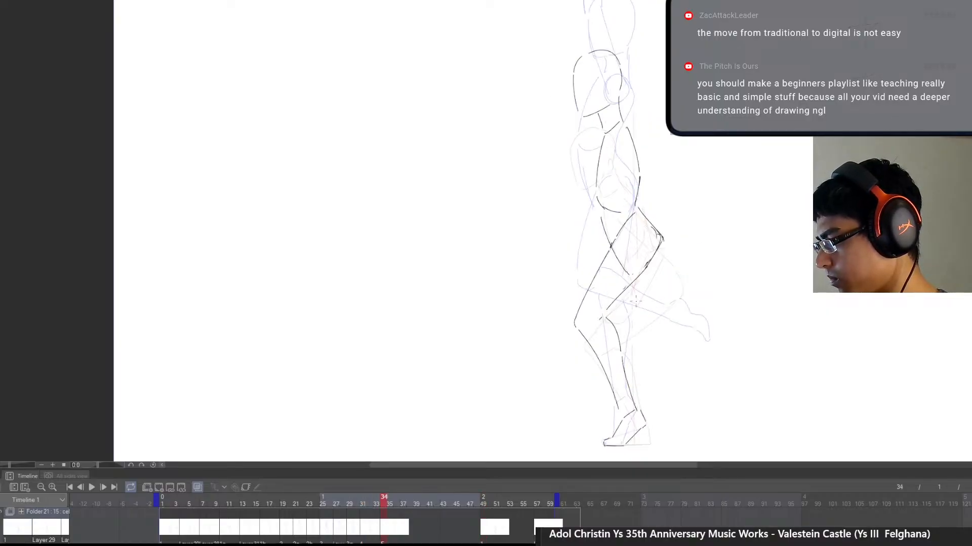
Step: Erase the trial leg down to the foot, along with the hip crease line inside the pelvis
key(e)
mouse_move(569, 317)
mouse_down()
mouse_move(620, 407)
mouse_move(611, 322)
mouse_move(648, 269)
mouse_move(618, 245)
mouse_move(607, 256)
mouse_move(629, 234)
mouse_move(665, 226)
mouse_up()
key(p)
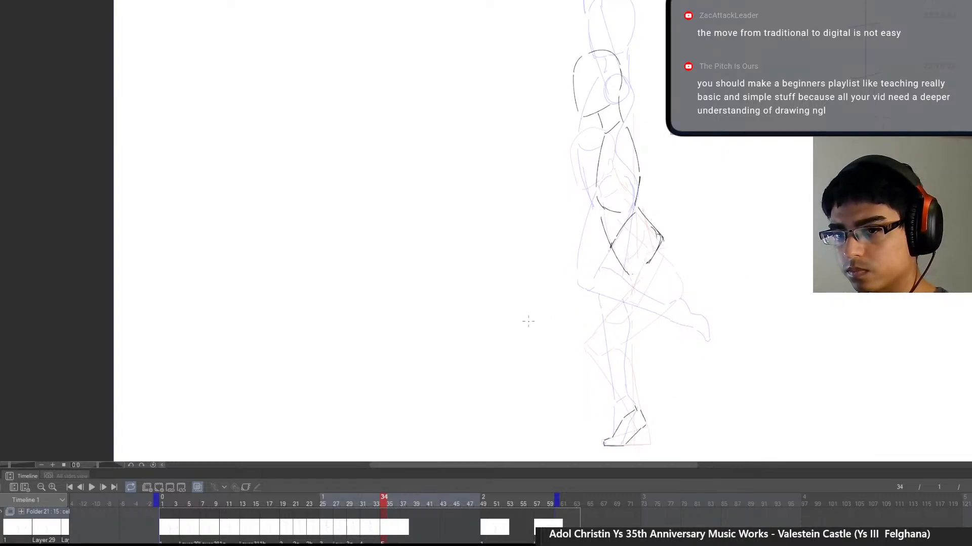
key(e)
drag(614, 236, 640, 224)
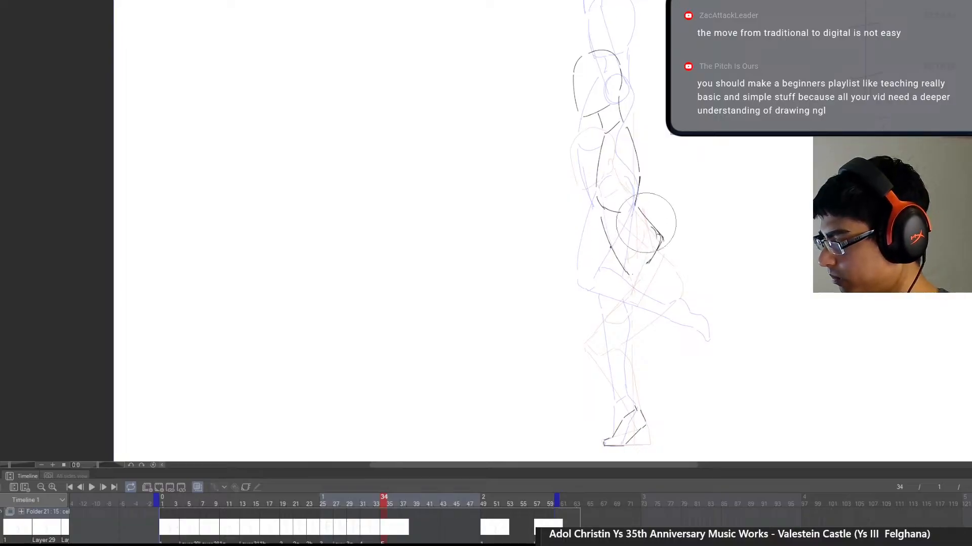
Step: Redraw the front thigh line from the hip toward the knee and restore the pelvis's upper edge
key(p)
drag(623, 224, 585, 309)
drag(628, 221, 642, 212)
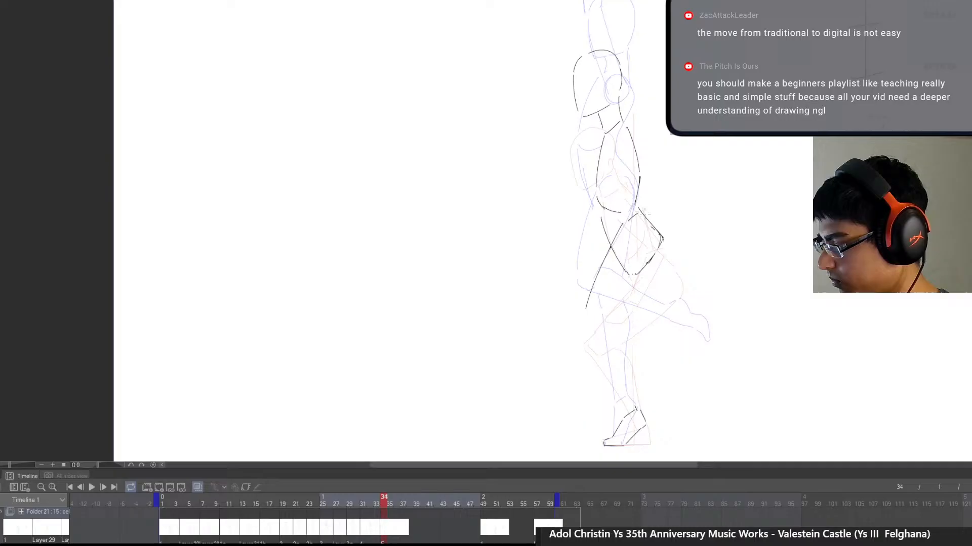
Step: Draw the back of the thigh, the kneecap, and the shin and calf lines running down to the ankle
mouse_move(658, 244)
mouse_down()
mouse_move(597, 343)
mouse_move(621, 423)
mouse_up()
drag(613, 315, 634, 406)
key(e)
mouse_move(606, 364)
mouse_down()
mouse_move(597, 339)
mouse_move(624, 408)
mouse_up()
key(p)
key(ctrl+z)
mouse_move(593, 331)
mouse_down()
mouse_move(623, 417)
mouse_move(627, 359)
mouse_move(617, 321)
mouse_move(637, 410)
mouse_up()
key(e)
key(p)
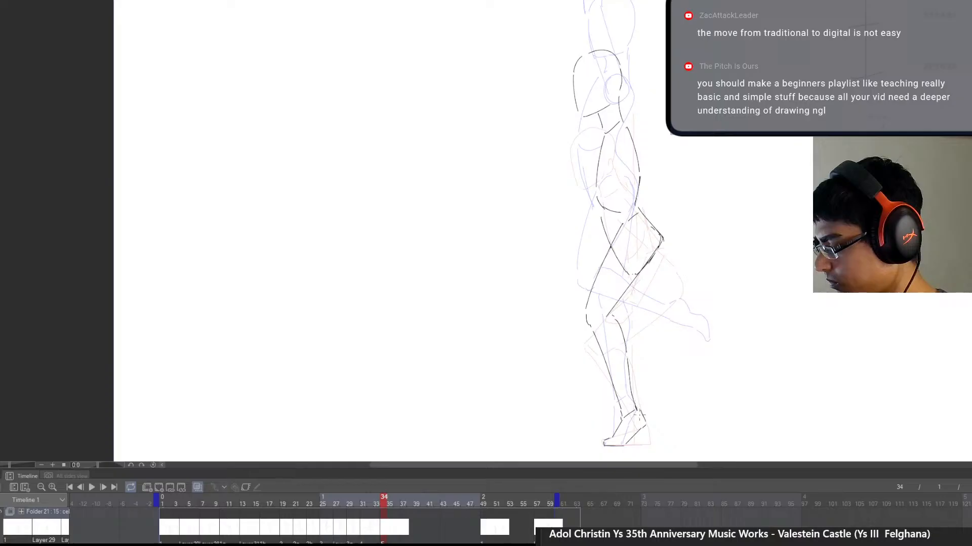
Step: Flip between frame 34 and its neighbouring drawings, mainly frame 31, to examine how the redrawn leg moves
key(Left)
key(Right)
key(Right)
key(Left)
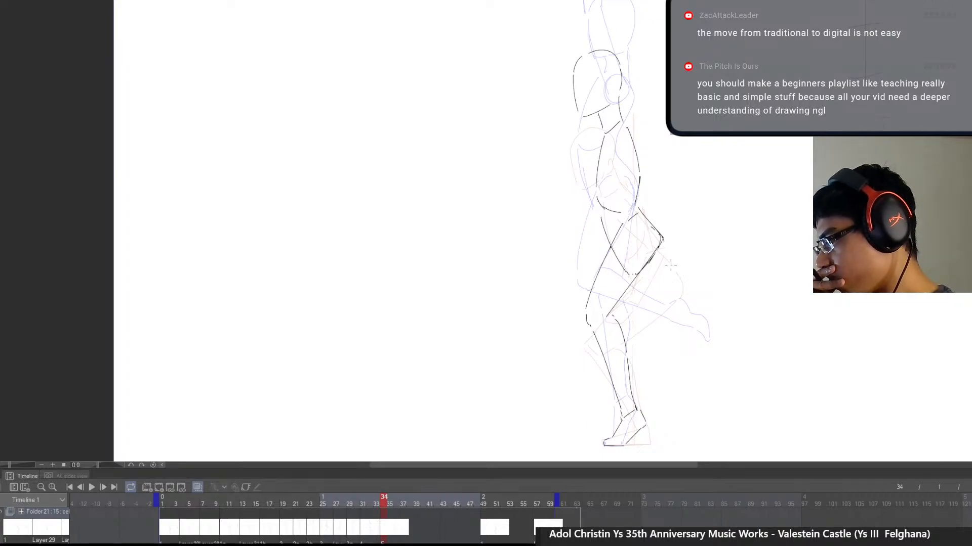
key(Left)
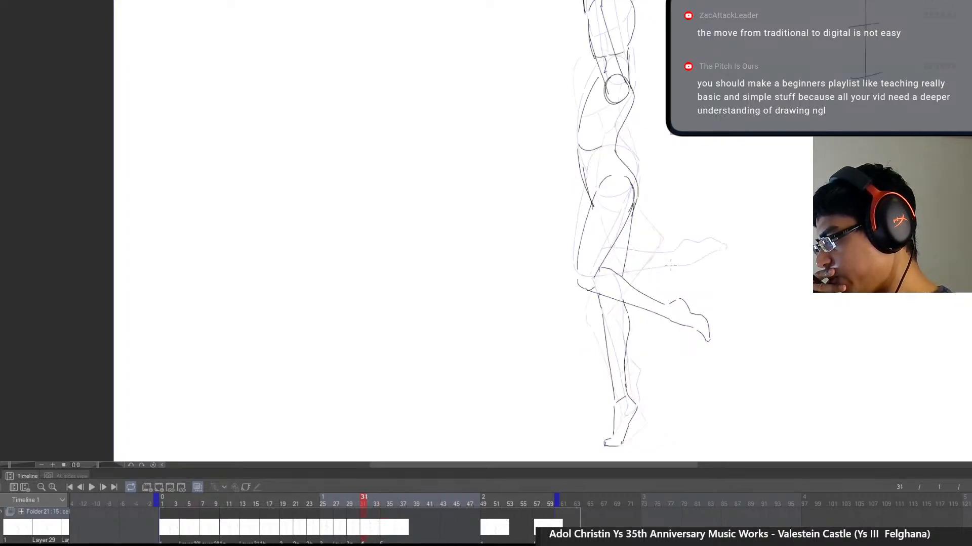
key(Right)
key(Left)
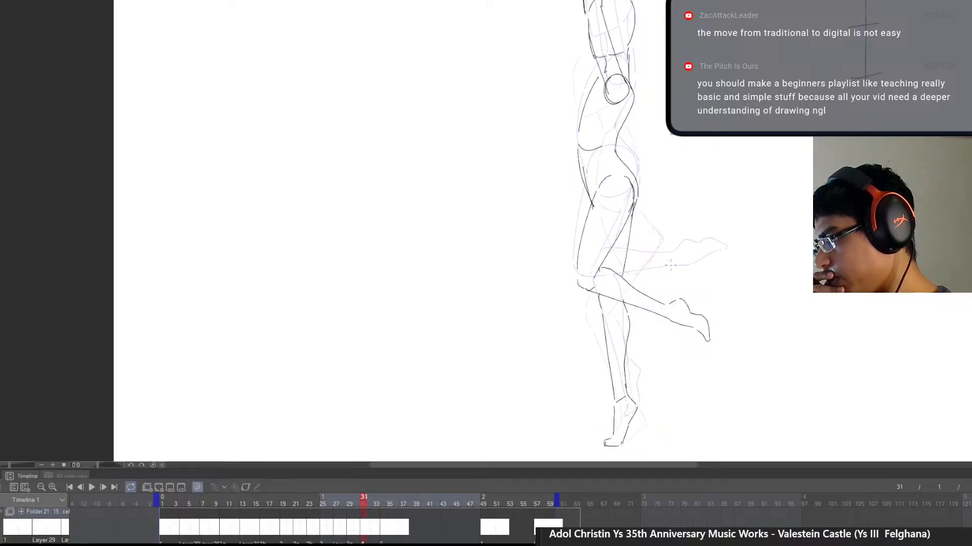
key(Right)
key(Left)
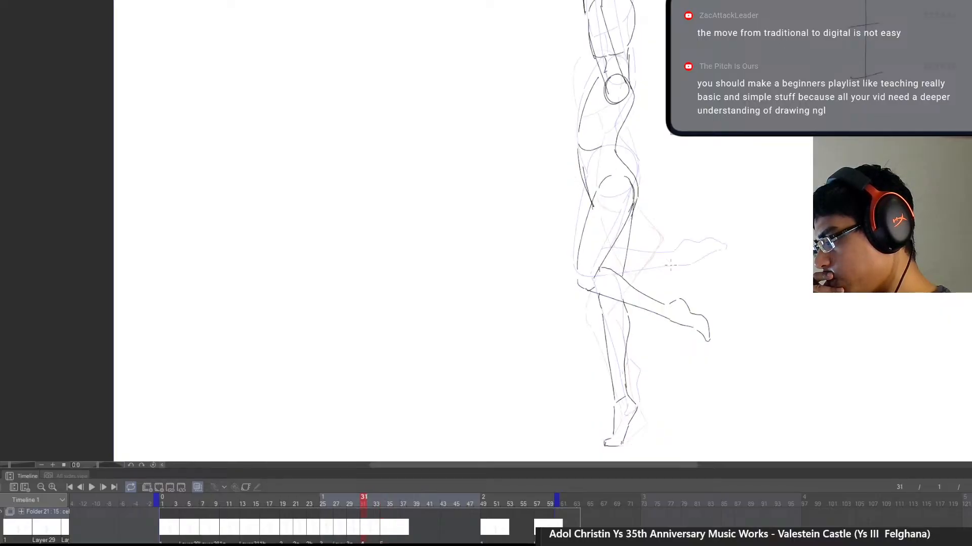
key(Right)
key(Left)
key(Right)
key(Left)
key(Left)
key(Right)
key(Left)
key(Right)
key(Right)
key(Left)
key(Right)
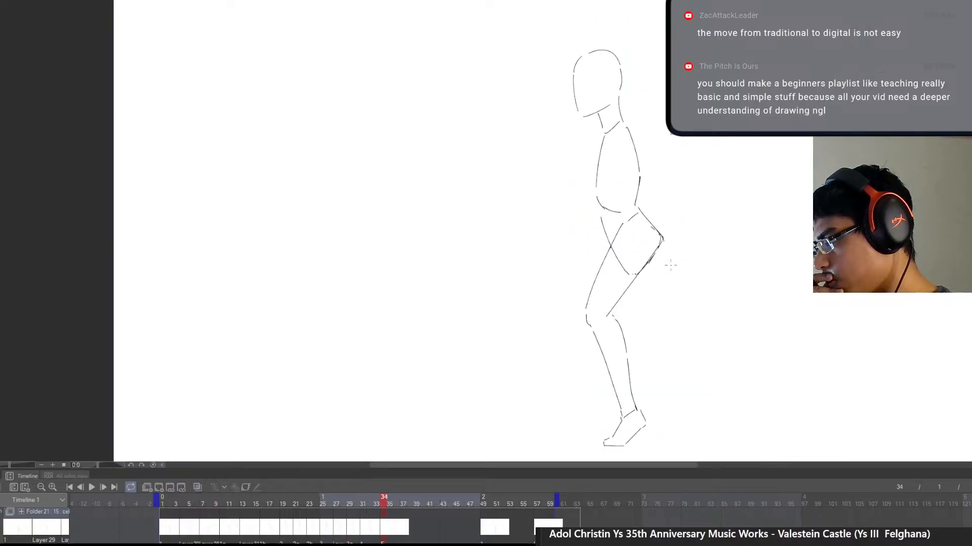
key(Left)
key(Right)
key(Right)
key(Left)
key(Left)
key(Right)
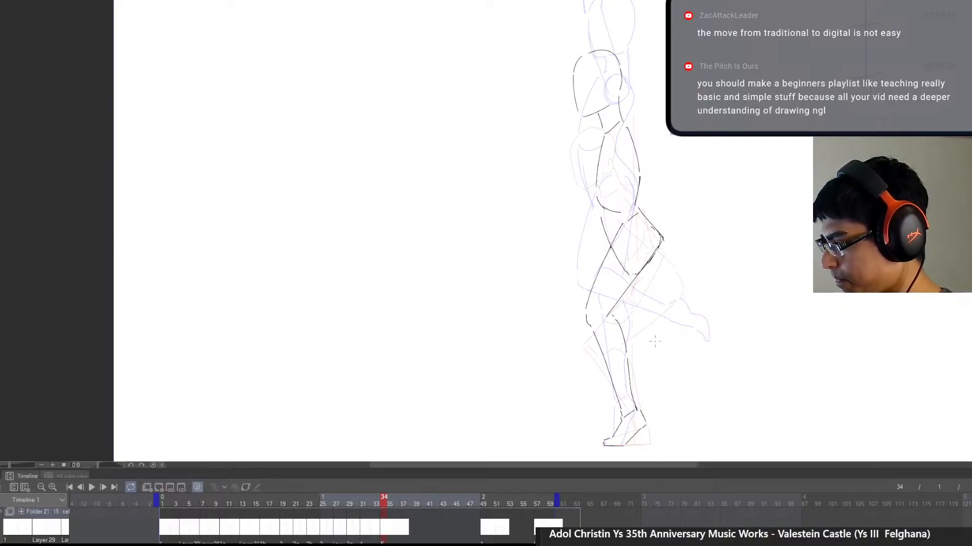
Step: Draw the second leg's thigh over the standing leg, with a forward knee and a first line for the lower leg
scroll(833, 357, down, 2)
drag(825, 369, 726, 387)
scroll(627, 372, up, 3)
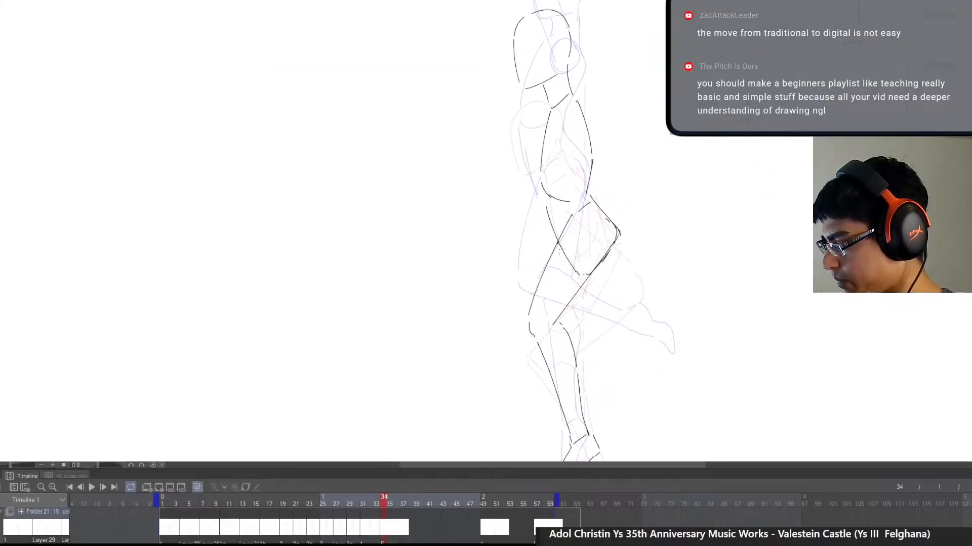
mouse_move(565, 226)
mouse_down()
mouse_move(525, 305)
mouse_move(541, 318)
mouse_up()
mouse_move(606, 256)
mouse_down()
mouse_move(541, 319)
mouse_move(526, 296)
mouse_move(520, 310)
mouse_move(617, 379)
mouse_up()
key(e)
key(p)
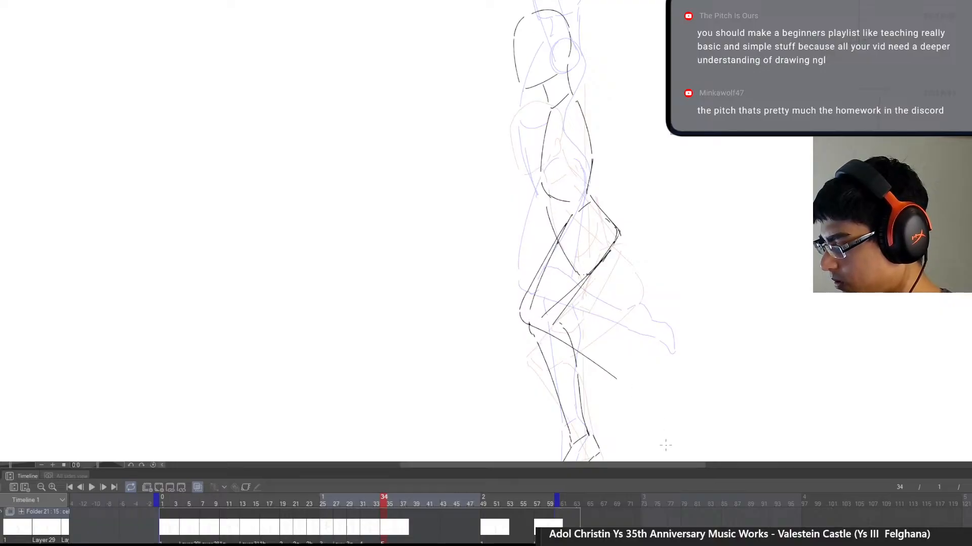
Step: Redraw the second leg's shin at a steeper angle, add its calf line and trim both ends at the ankle
key(ctrl+z)
drag(527, 323, 623, 416)
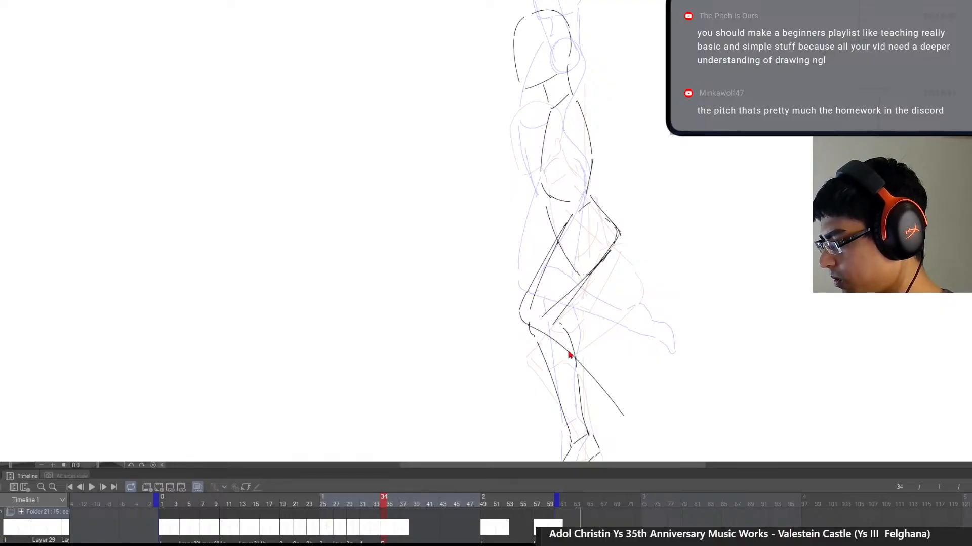
mouse_move(556, 304)
mouse_down()
mouse_move(607, 369)
mouse_move(633, 434)
mouse_up()
key(e)
click(627, 443)
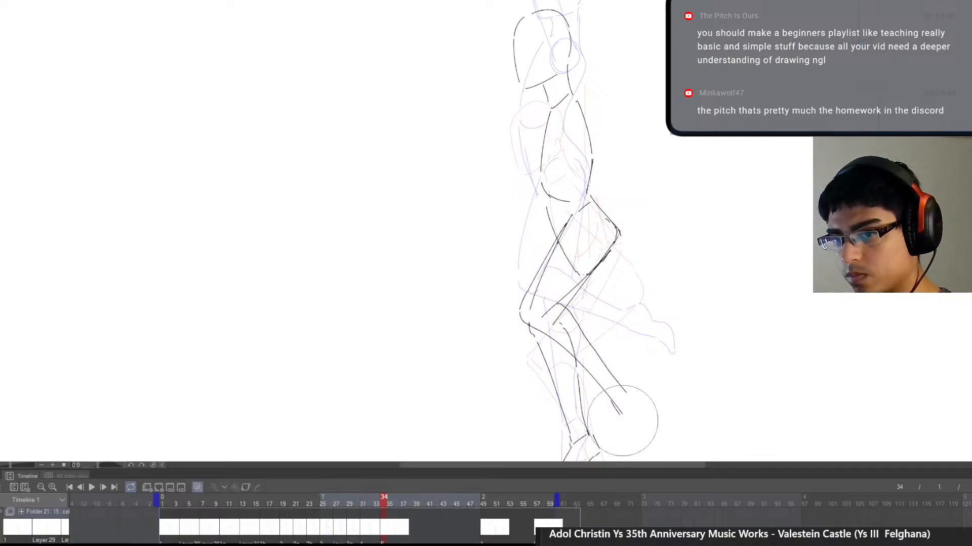
key(p)
drag(673, 373, 660, 348)
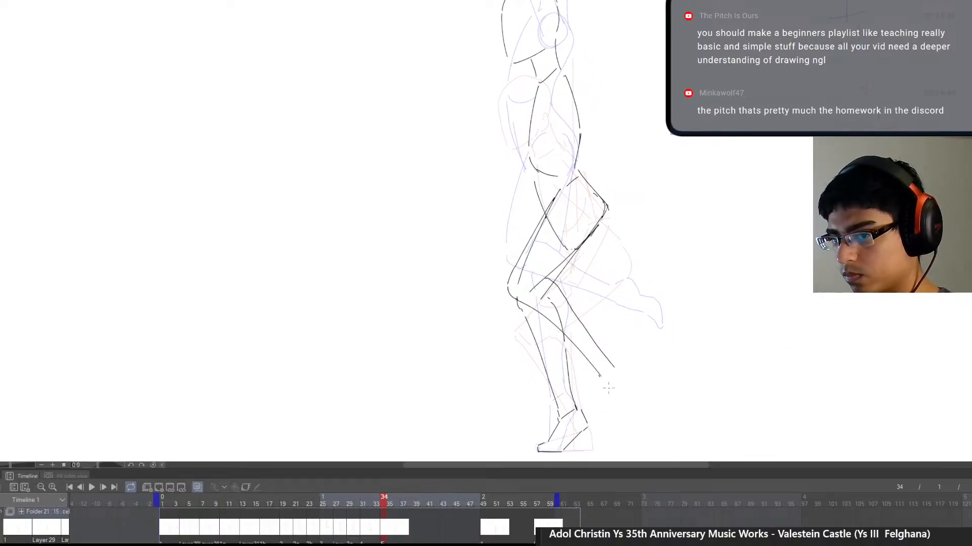
Step: Shorten the second leg's ankle ends and draw its heel and pointed foot trailing behind the standing leg
key(e)
mouse_move(614, 369)
mouse_down()
mouse_move(603, 382)
mouse_move(612, 398)
mouse_up()
key(p)
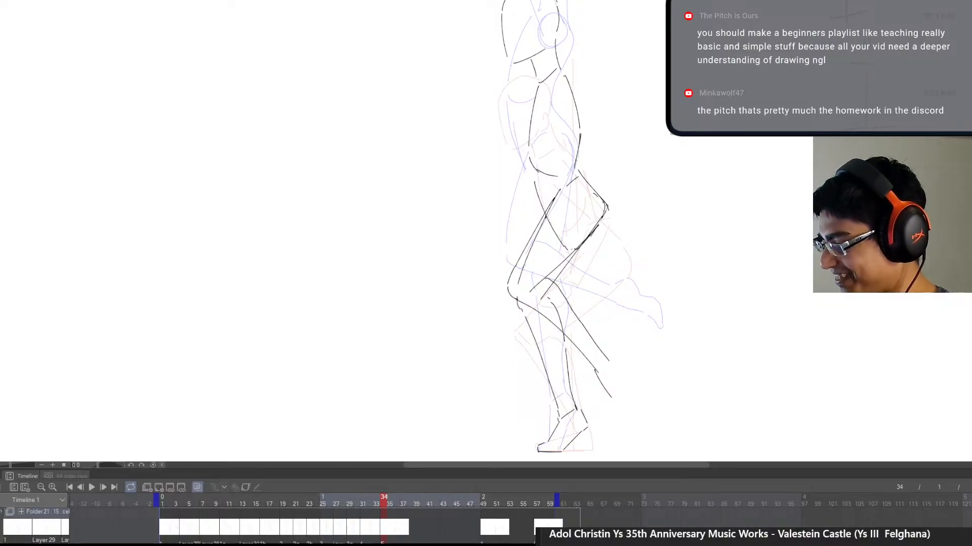
key(ctrl+z)
drag(599, 377, 620, 411)
mouse_move(607, 354)
mouse_down()
mouse_move(623, 369)
mouse_move(626, 418)
mouse_up()
key(comma)
key(period)
Step: Clean up the overlapping thigh and knee lines between the two legs and redraw the standing leg's calf
key(e)
mouse_move(528, 283)
mouse_down()
mouse_move(527, 259)
mouse_move(557, 208)
mouse_move(536, 284)
mouse_move(582, 234)
mouse_move(560, 247)
mouse_move(564, 227)
mouse_move(556, 281)
mouse_up()
key(ctrl+z)
key(ctrl+z)
key(ctrl+z)
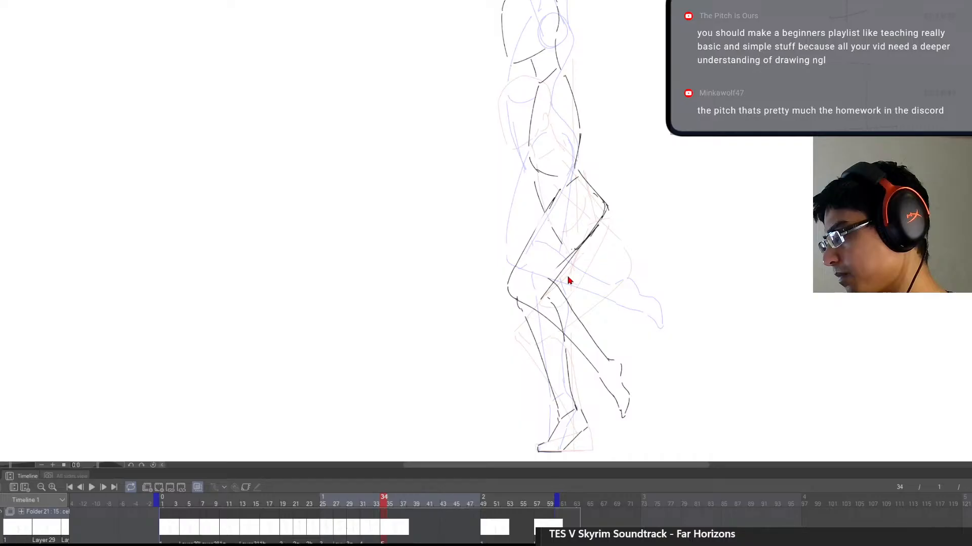
key(ctrl+z)
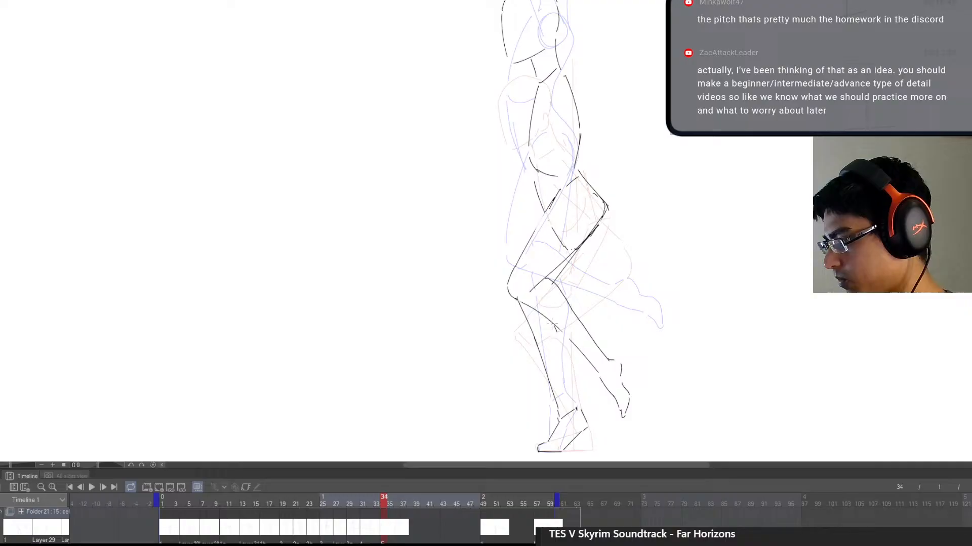
mouse_move(553, 323)
mouse_down()
mouse_move(577, 406)
mouse_move(524, 315)
mouse_move(560, 419)
mouse_up()
key(e)
key(p)
Step: Erase the second leg's knee and redraw the thigh and kneecap slightly further forward
drag(678, 381, 667, 404)
drag(669, 411, 653, 388)
key(comma)
key(period)
scroll(597, 292, up, 2)
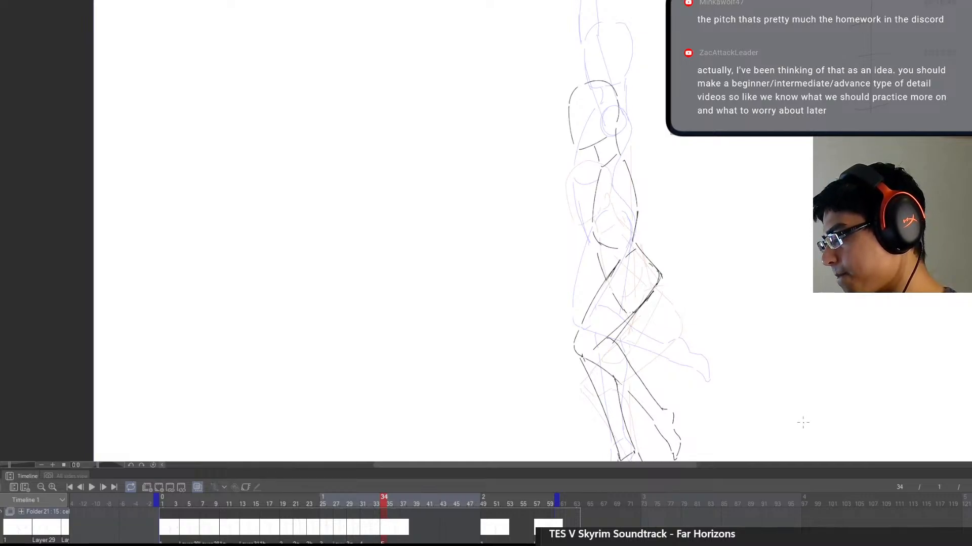
key(e)
drag(581, 349, 577, 343)
mouse_move(600, 288)
mouse_down()
mouse_move(606, 280)
mouse_move(569, 346)
mouse_move(627, 318)
mouse_move(578, 354)
mouse_move(615, 383)
mouse_up()
key(p)
key(e)
key(p)
key(e)
key(p)
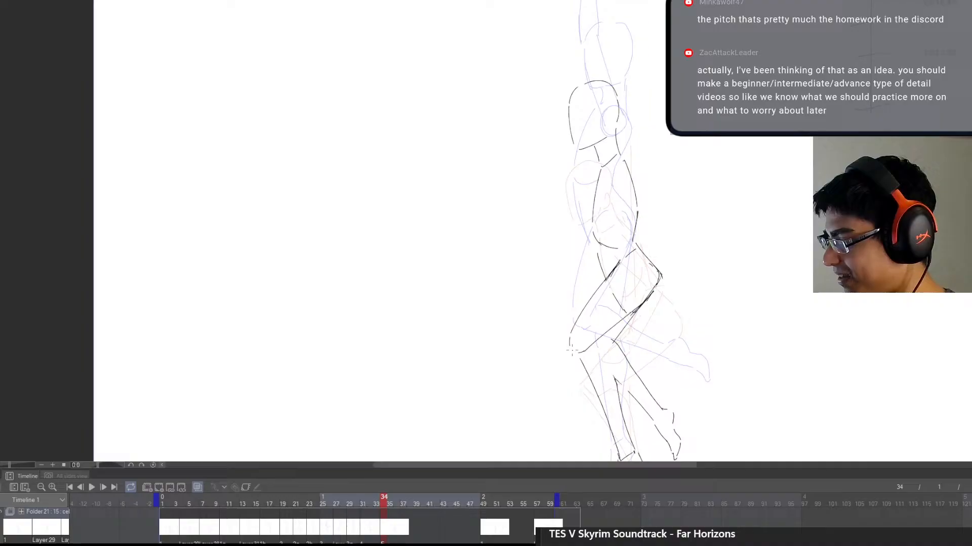
Step: Redraw the second leg's shin and calf from the new knee to the foot and erase stray lines behind the knee
key(e)
mouse_move(613, 338)
mouse_down()
mouse_move(633, 367)
mouse_move(602, 338)
mouse_move(644, 390)
mouse_up()
key(p)
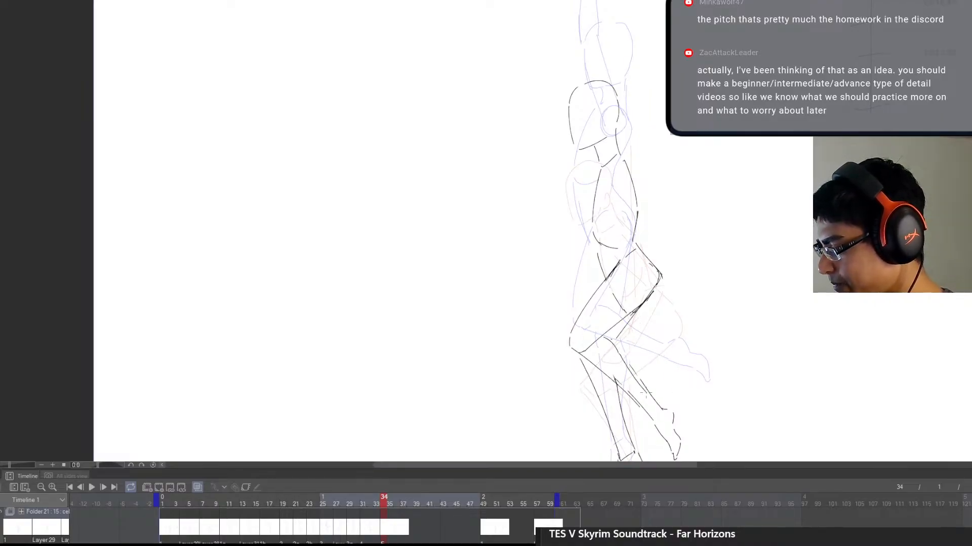
key(e)
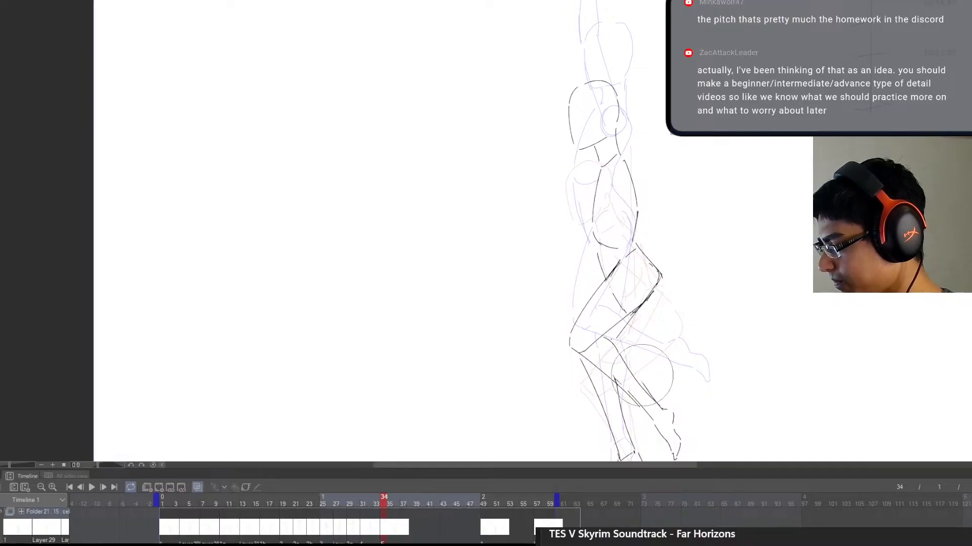
key(p)
drag(631, 393, 652, 420)
key(e)
drag(635, 316, 613, 342)
key(p)
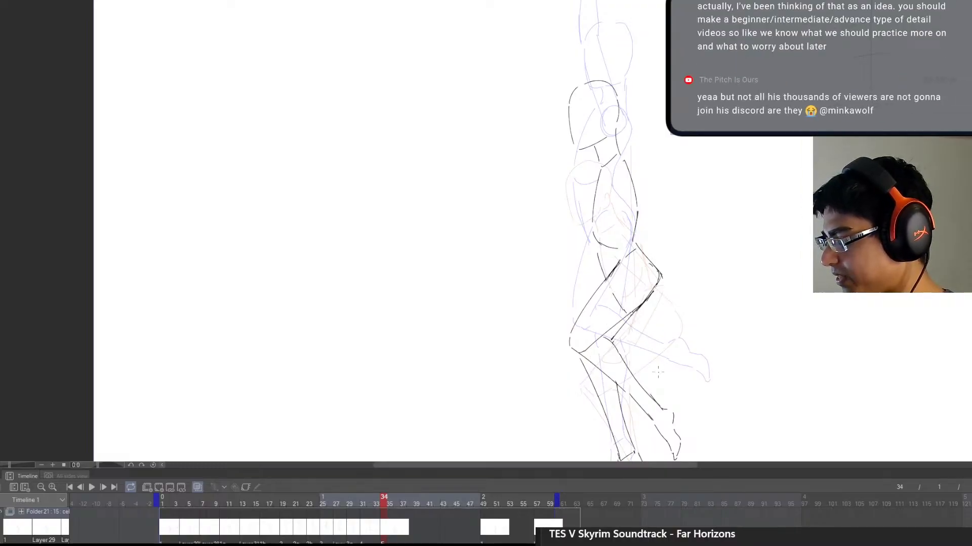
scroll(691, 404, down, 4)
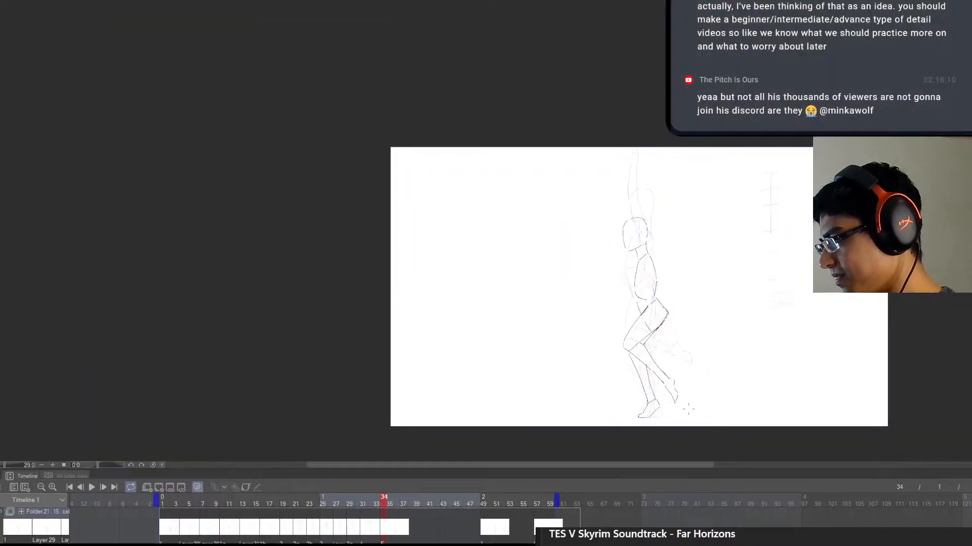
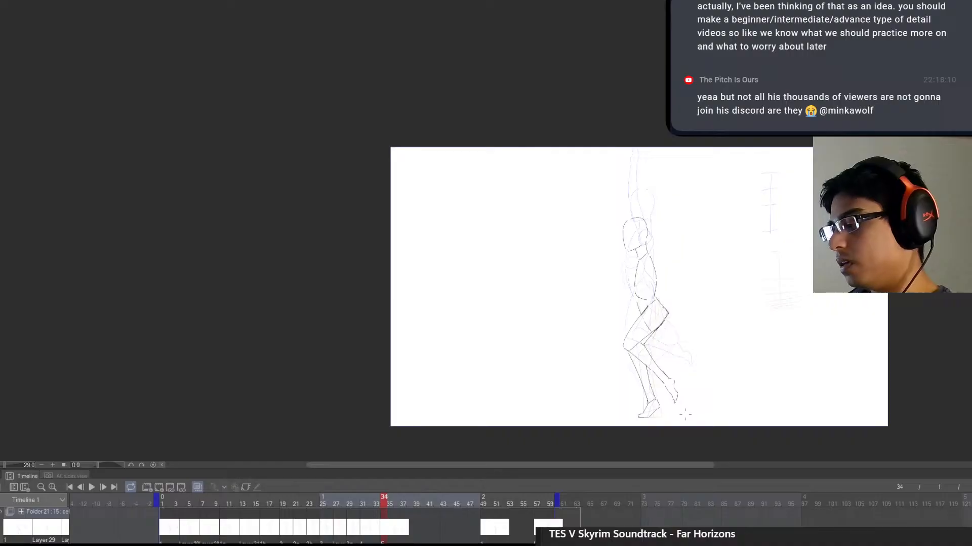
scroll(651, 320, up, 4)
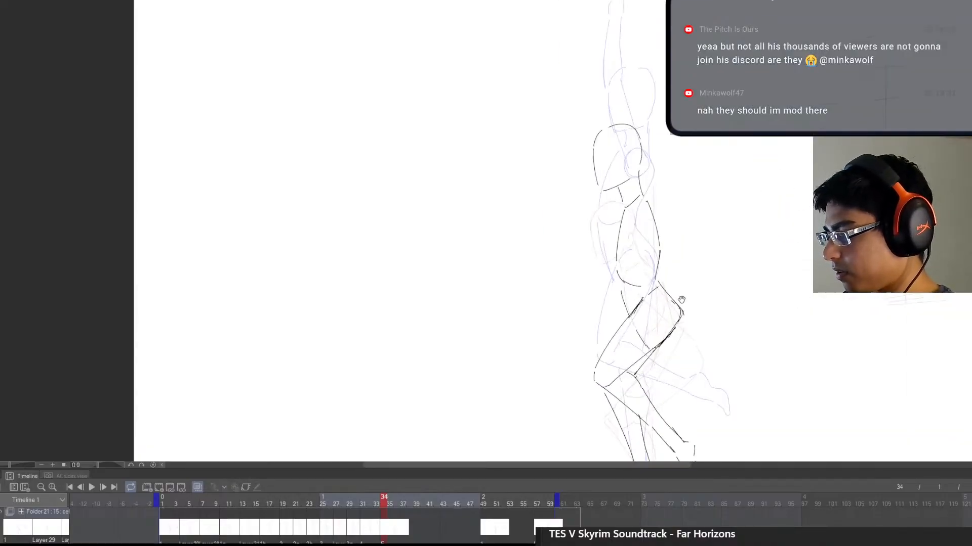
Step: Draw the shoulder circle at the top of the frame 34 torso and check it against the previous drawing
mouse_move(611, 196)
mouse_down()
mouse_move(618, 205)
mouse_move(611, 196)
mouse_up()
key(ctrl+z)
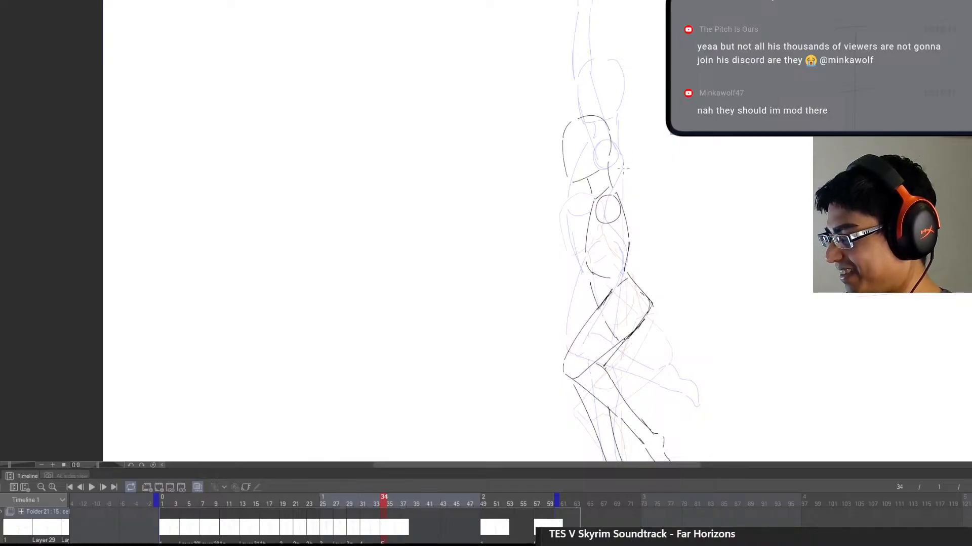
key(Left)
key(Right)
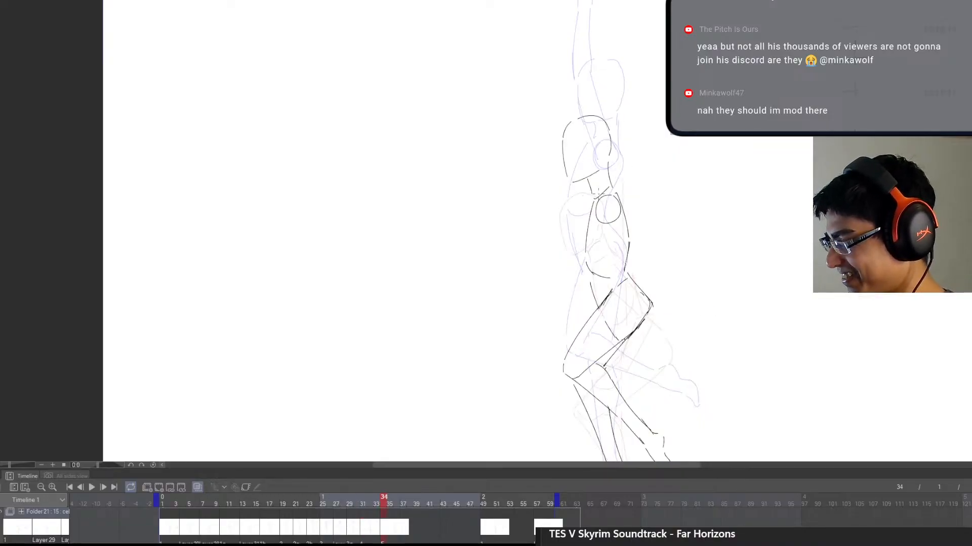
Step: Try to draw the frame 34 upper arm reaching forward and slightly down from the shoulder circle
drag(610, 191, 540, 210)
key(ctrl+z)
mouse_move(609, 191)
mouse_down()
mouse_move(553, 219)
mouse_move(545, 235)
mouse_move(607, 224)
mouse_up()
key(ctrl+z)
key(ctrl+z)
drag(554, 237, 609, 222)
key(Left)
key(Right)
key(Right)
key(Left)
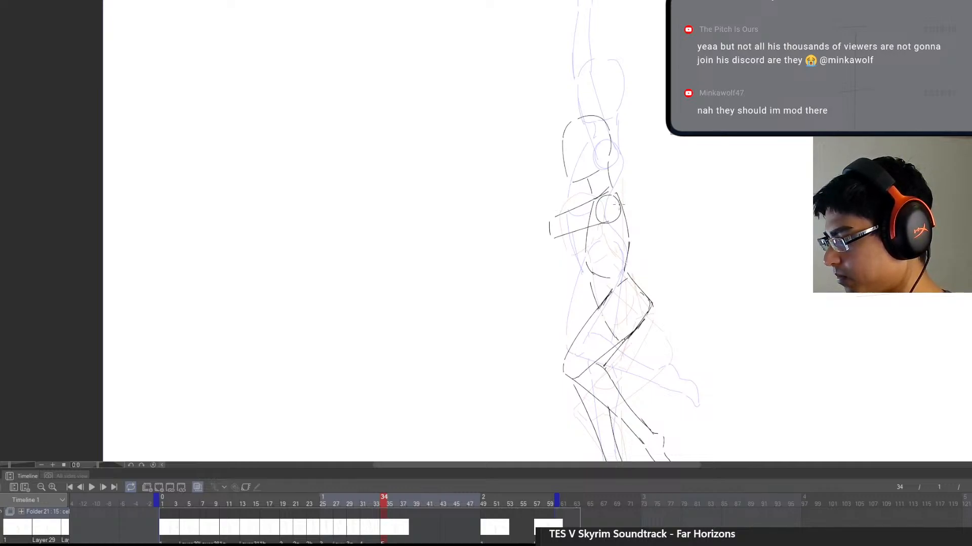
key(ctrl+z)
key(ctrl+z)
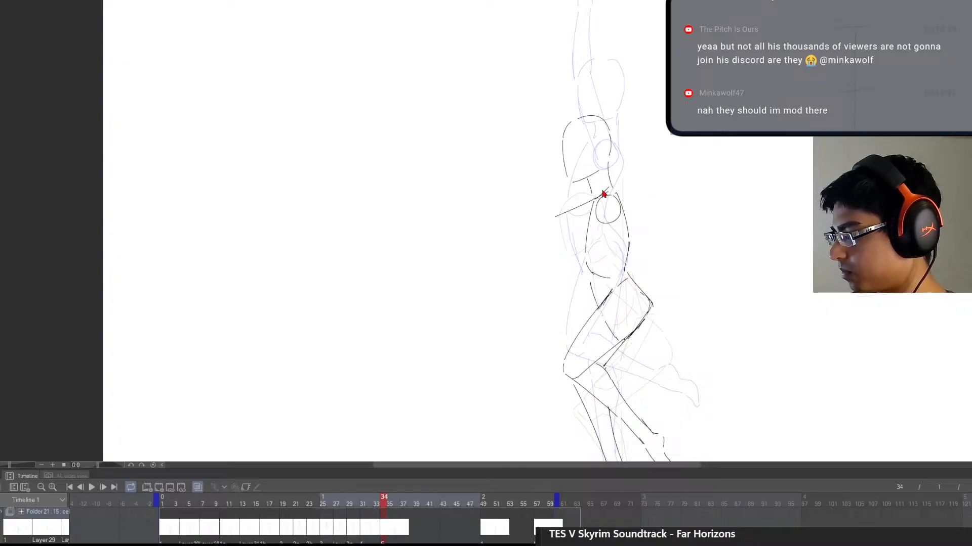
Step: Draw the upper arm on frame 34 angled slightly upward from the shoulder to a rounded elbow in front of the chin
mouse_move(609, 193)
mouse_down()
mouse_move(557, 174)
mouse_move(551, 191)
mouse_move(599, 224)
mouse_up()
key(ctrl+z)
drag(551, 192, 600, 220)
key(Left)
key(Right)
key(Right)
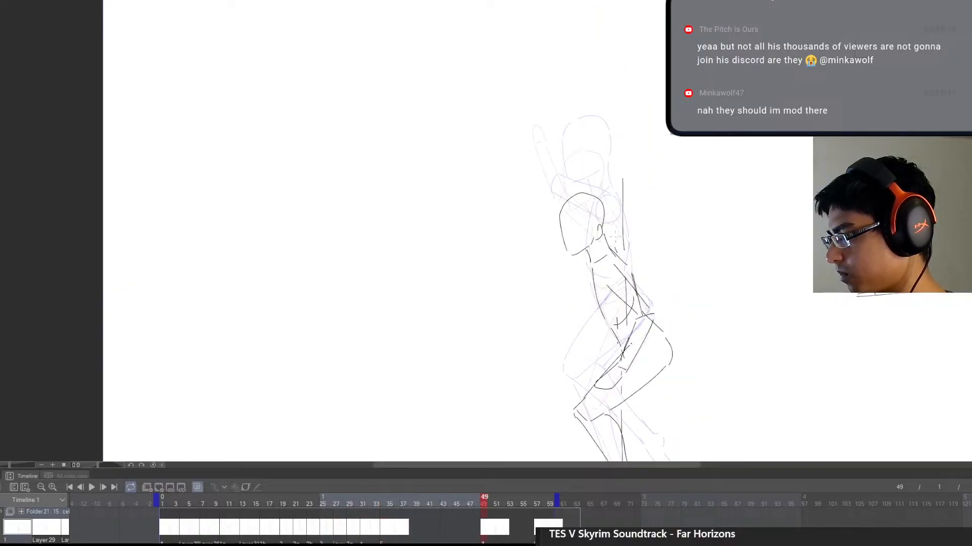
key(Left)
Step: Draw the forearm rising from the elbow in front of the face, with a wrist line and a rounded hand
drag(556, 168, 521, 131)
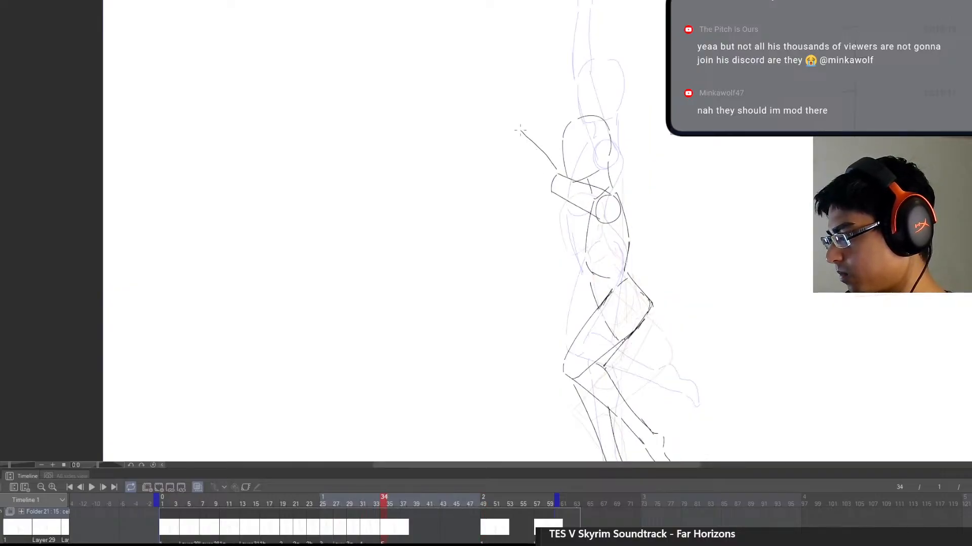
key(ctrl+z)
mouse_move(554, 167)
mouse_down()
mouse_move(534, 118)
mouse_move(527, 133)
mouse_move(548, 193)
mouse_move(535, 116)
mouse_move(562, 175)
mouse_up()
key(e)
key(p)
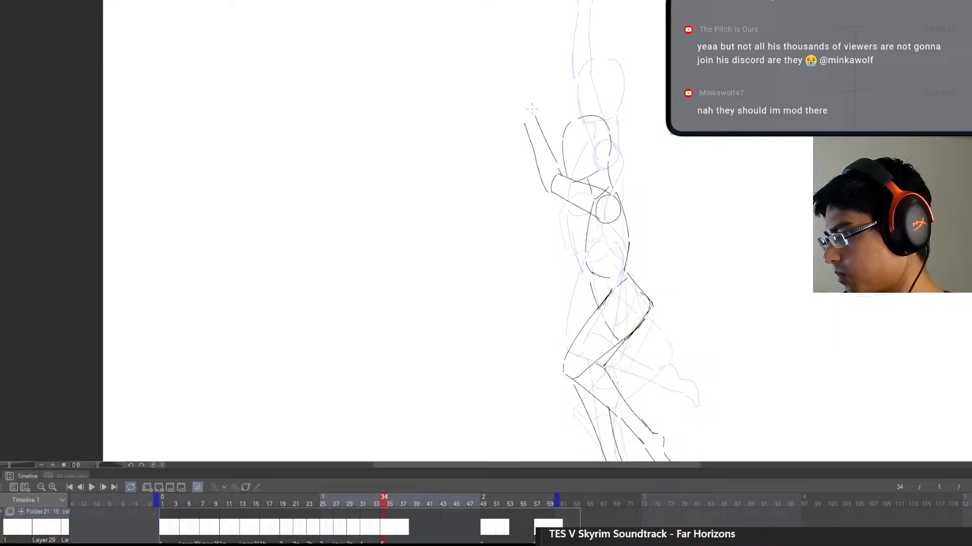
mouse_move(521, 117)
mouse_down()
mouse_move(516, 91)
mouse_move(527, 87)
mouse_move(536, 110)
mouse_up()
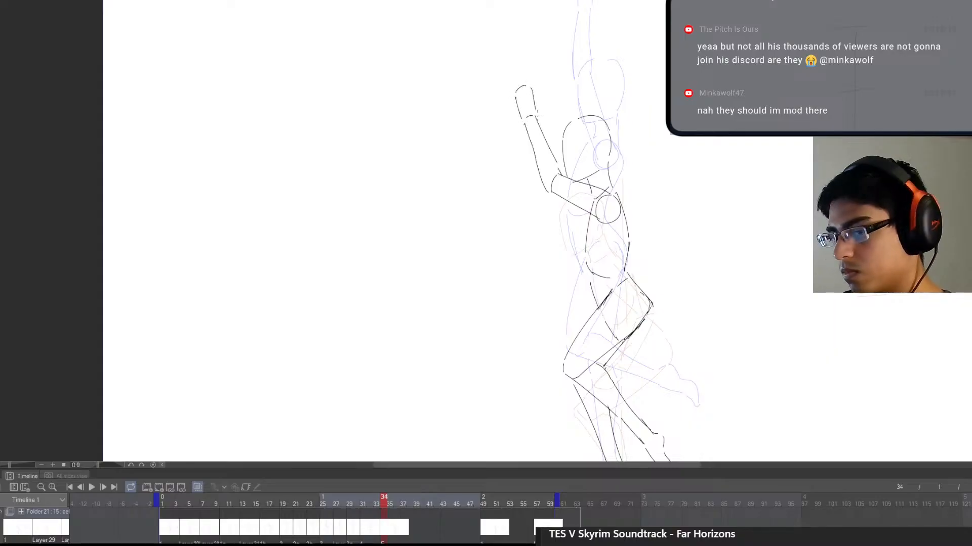
Step: Examine the full frame 34 pose and compare it with the stretched and crouching drawings on either side
drag(658, 364, 653, 352)
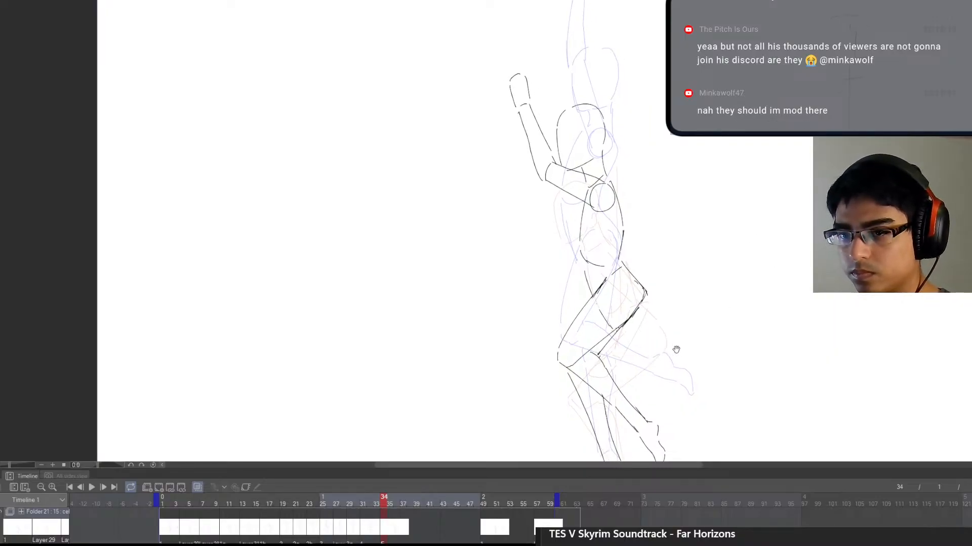
drag(681, 402, 675, 390)
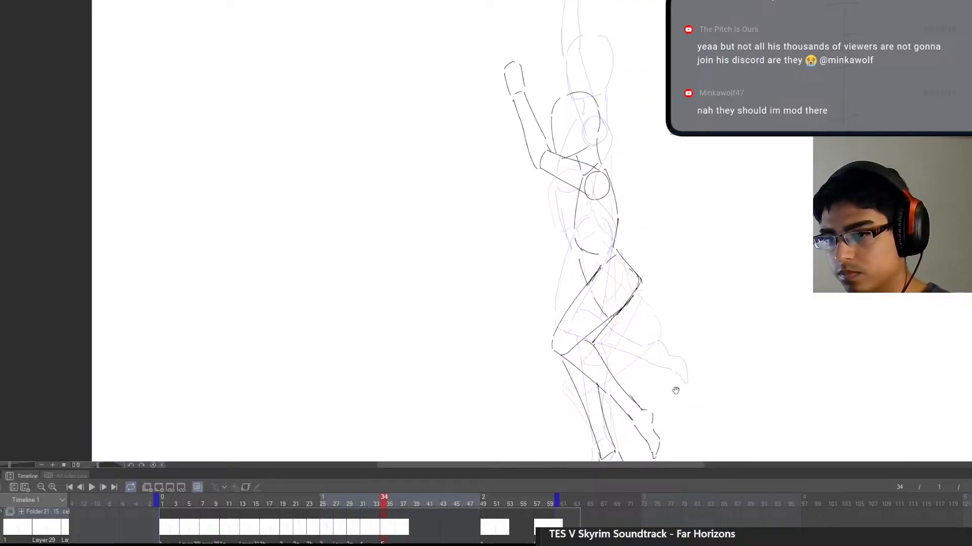
scroll(701, 385, down, 2)
scroll(680, 385, up, 3)
drag(682, 384, 677, 405)
scroll(681, 403, down, 2)
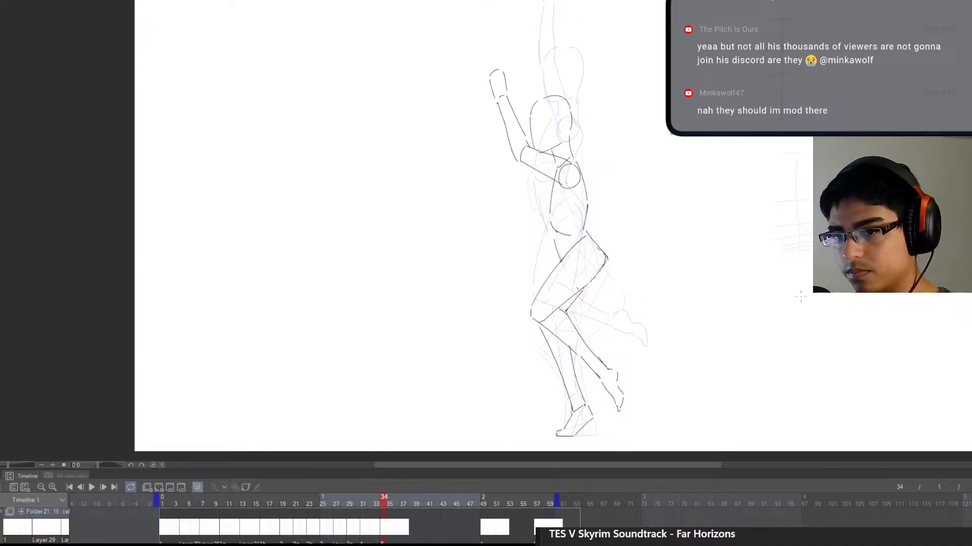
key(Left)
key(Right)
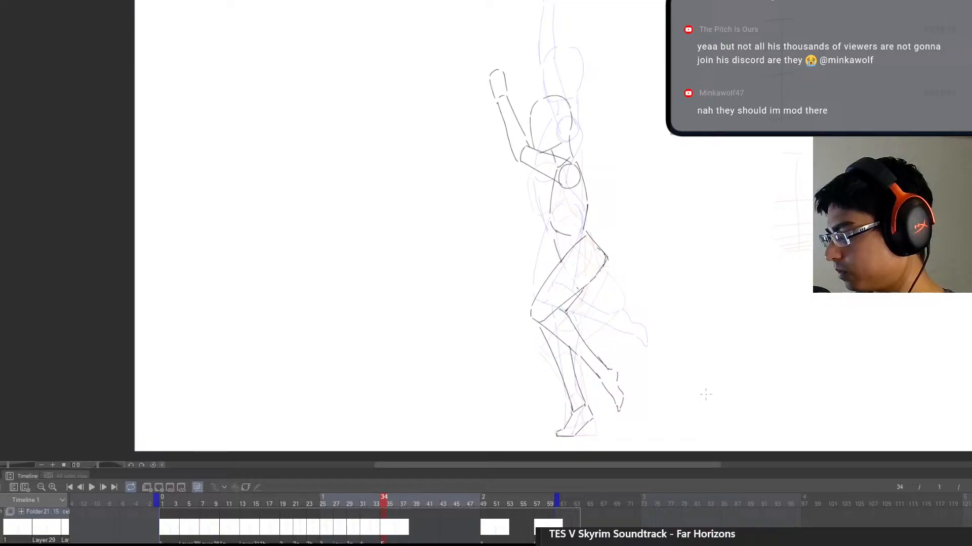
key(Right)
key(Left)
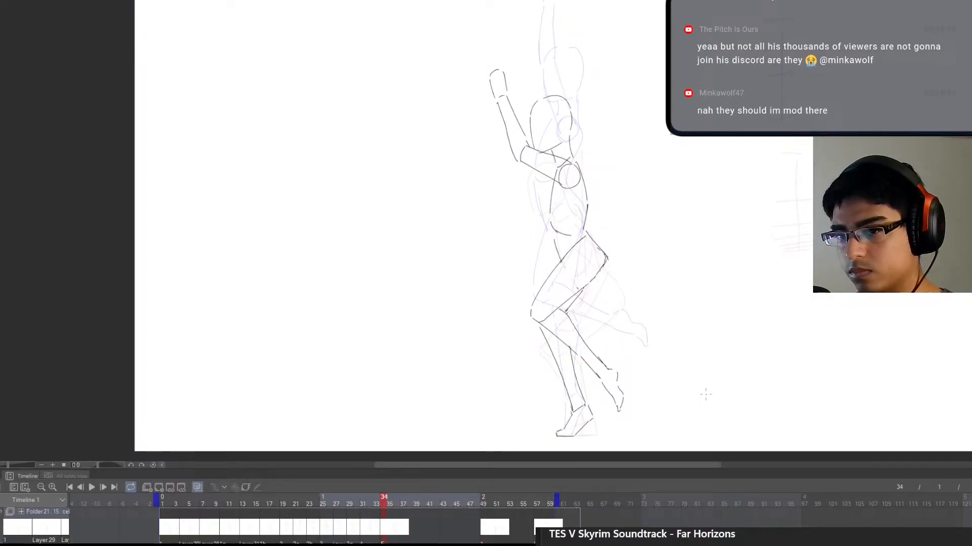
scroll(632, 340, down, 1)
key(Left)
key(Right)
key(Right)
key(Left)
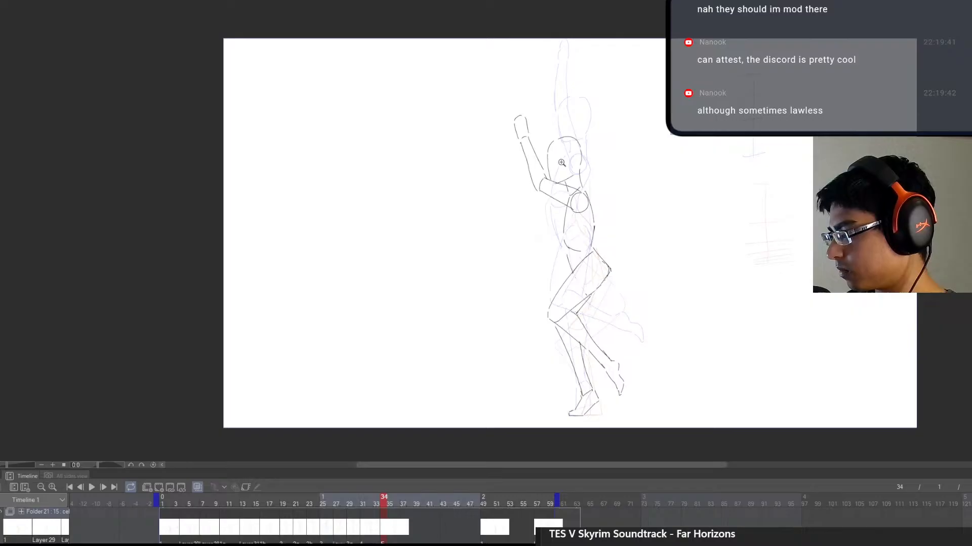
Step: Select the frame 34 head, scale it down slightly and adjust its position above the neck
scroll(560, 166, up, 2)
mouse_move(601, 82)
mouse_down()
mouse_move(529, 165)
mouse_move(549, 204)
mouse_move(579, 208)
mouse_move(635, 132)
mouse_up()
key(ctrl+t)
drag(638, 82, 631, 89)
drag(614, 132, 616, 130)
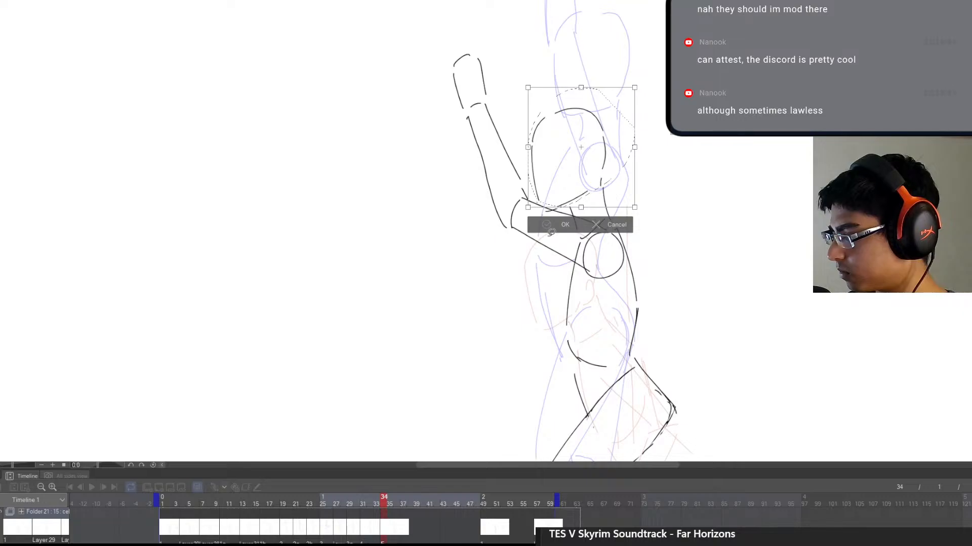
click(550, 225)
Step: Compare frame 34 with the frame 49 crouch and play the jump animation from the first drawing
scroll(548, 263, down, 5)
key(Left)
key(space)
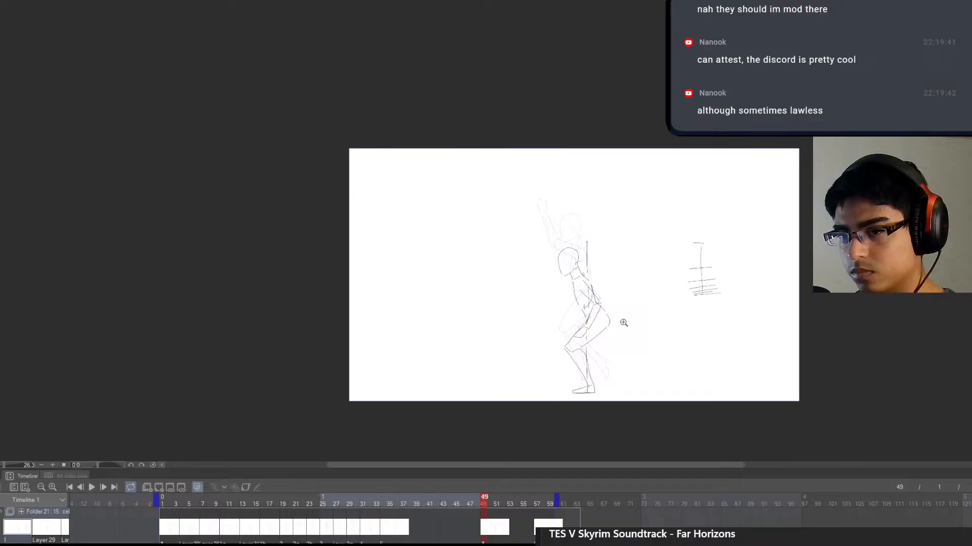
scroll(635, 329, up, 3)
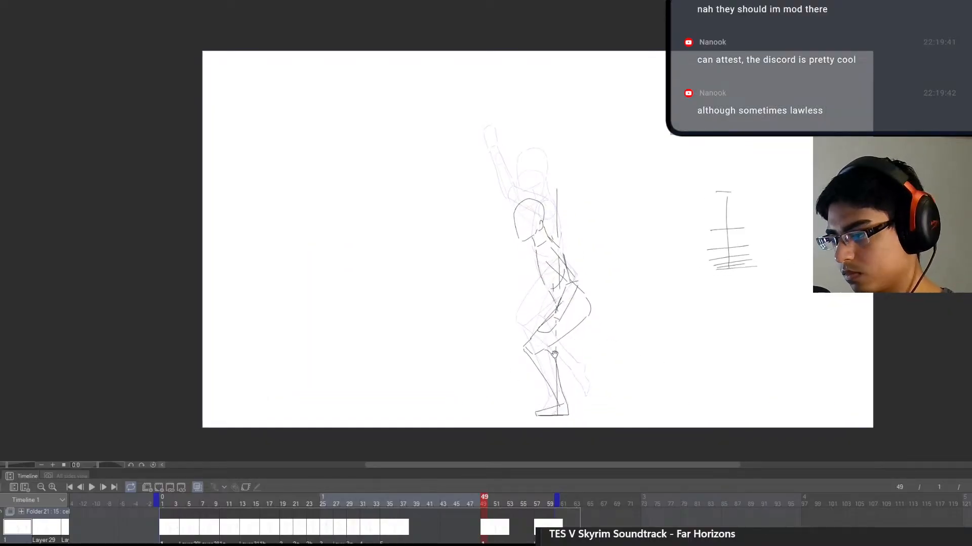
scroll(592, 366, up, 1)
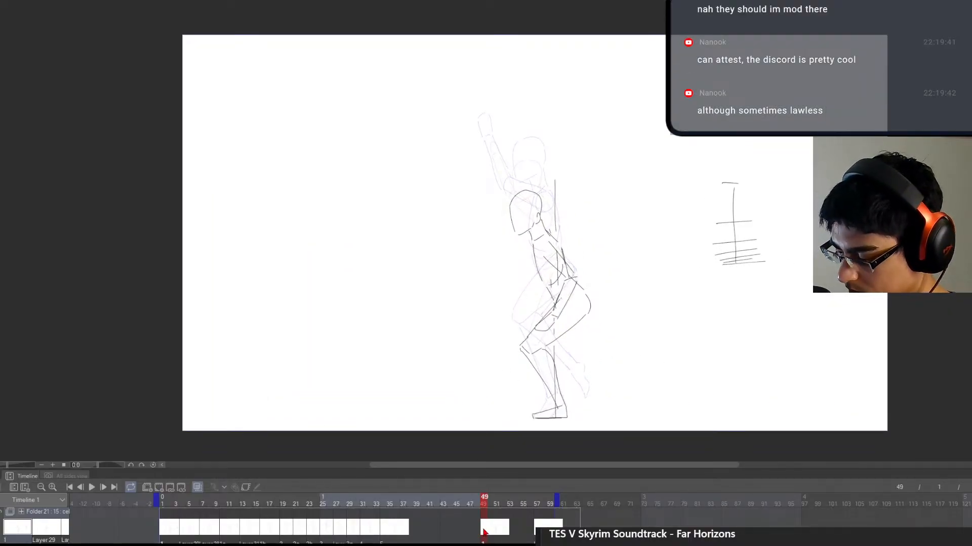
key(Left)
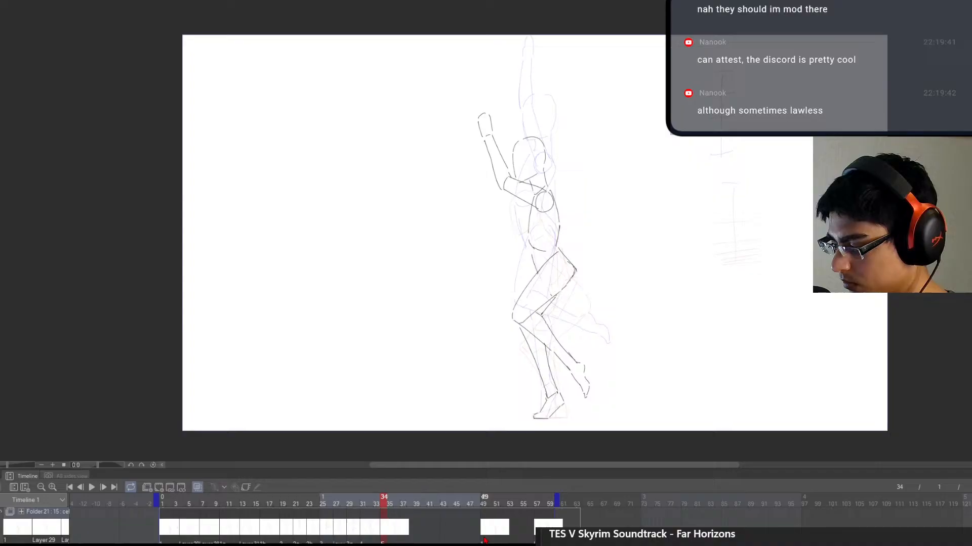
click(168, 532)
click(93, 488)
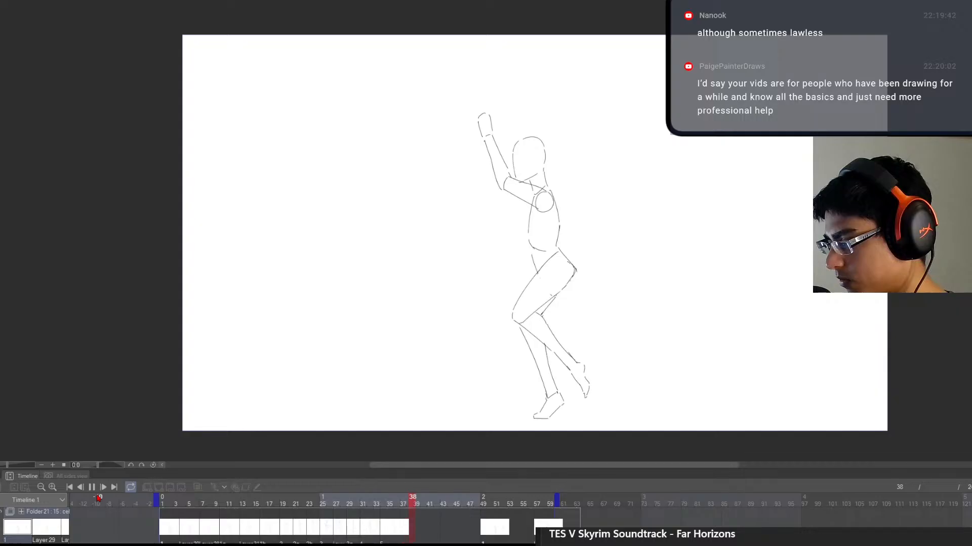
Step: Step back through the earlier jump drawings and forward again to frame 34 to examine the motion
click(384, 534)
key(Left)
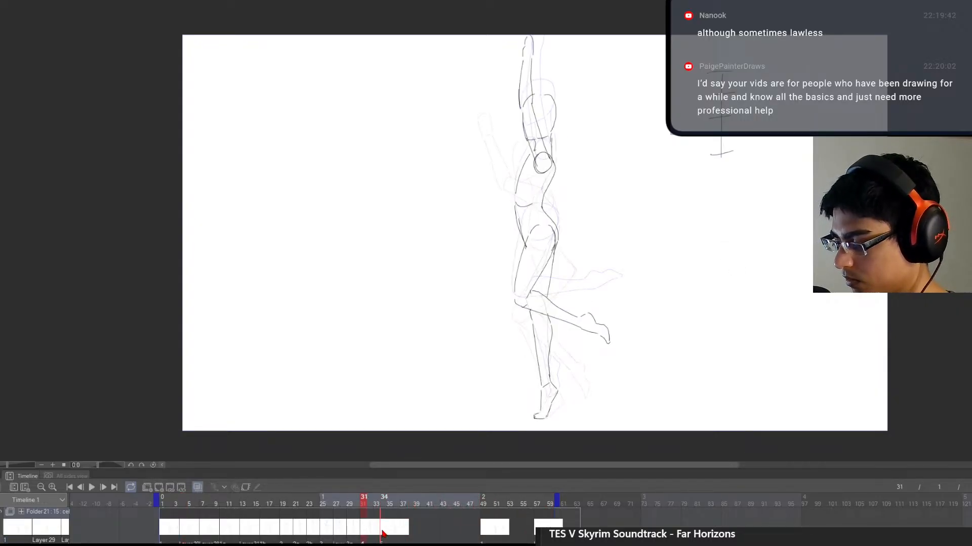
key(Left)
key(Left)
key(Left)
key(Left)
key(Left)
key(Left)
key(Left)
key(Left)
key(Left)
key(Left)
key(Left)
key(Left)
key(Left)
key(Left)
key(Left)
key(Left)
key(Left)
key(Left)
key(Left)
key(Left)
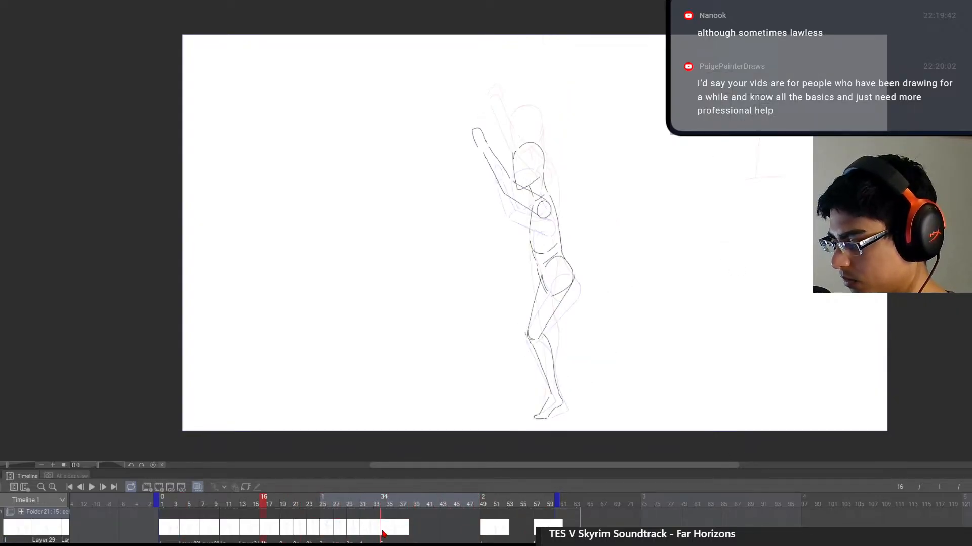
key(Right)
key(Right)
key(Right)
key(Right)
key(Right)
key(Right)
key(Right)
key(Right)
key(Right)
key(Right)
key(Right)
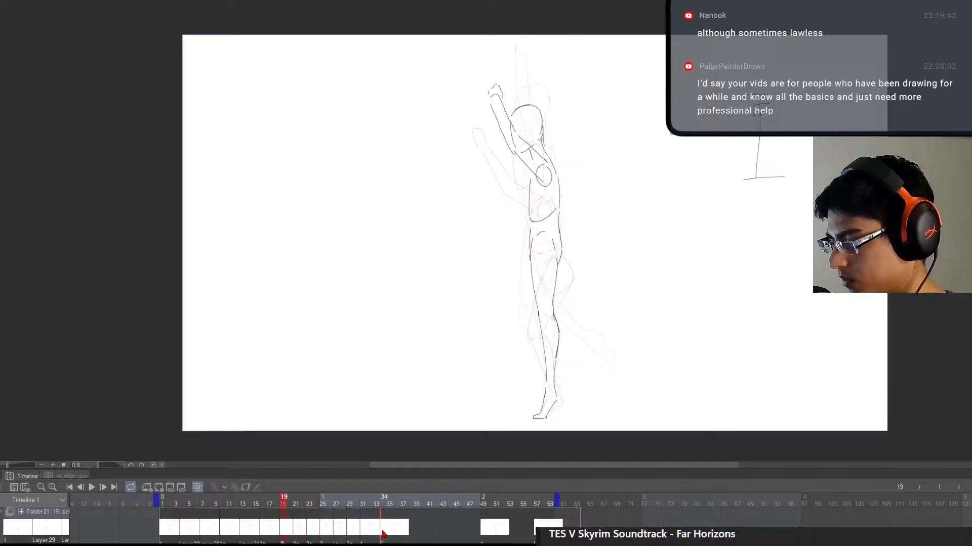
key(Right)
key(Right)
key(Right)
key(Right)
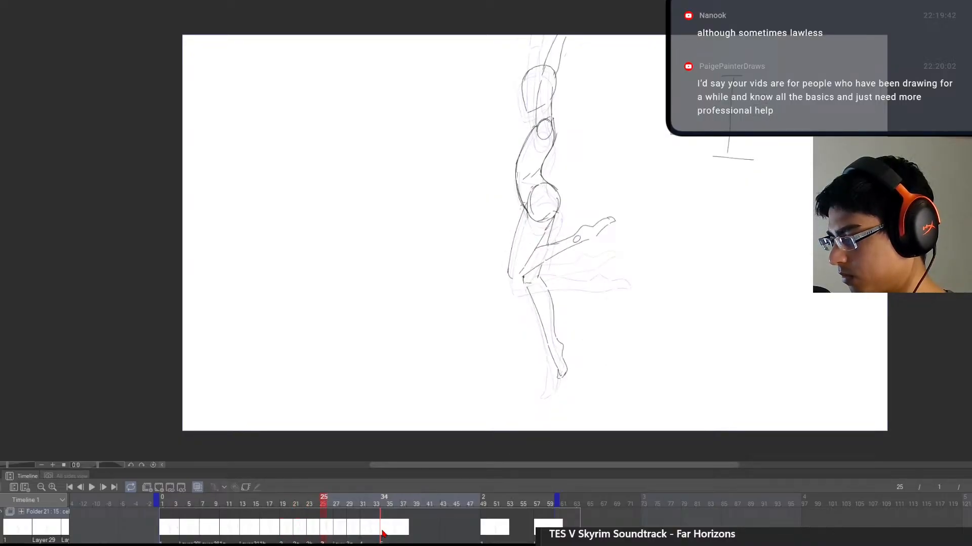
key(Right)
key(Right)
key(Right)
key(Right)
key(Right)
key(Right)
key(Right)
key(Right)
key(Right)
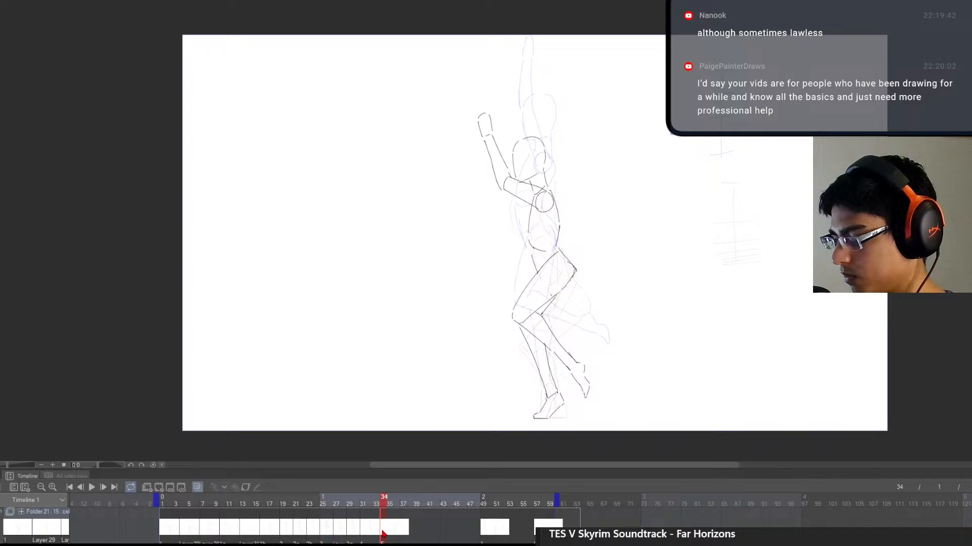
Step: Add a new blank cel at frame 38 for the in-between leading into the crouch
key(Right)
key(Right)
key(Right)
click(161, 488)
key(Right)
scroll(581, 361, up, 2)
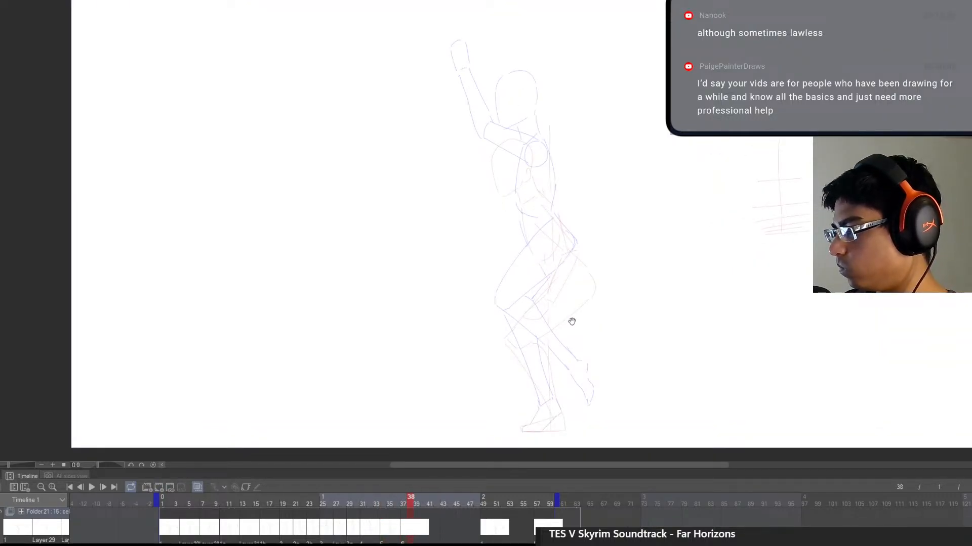
Step: Try to sketch the face and jaw lines of the frame 38 head directly in its lowered position
scroll(571, 322, up, 1)
mouse_move(489, 120)
mouse_down()
mouse_move(496, 172)
mouse_move(548, 155)
mouse_up()
key(ctrl+z)
drag(504, 181, 540, 163)
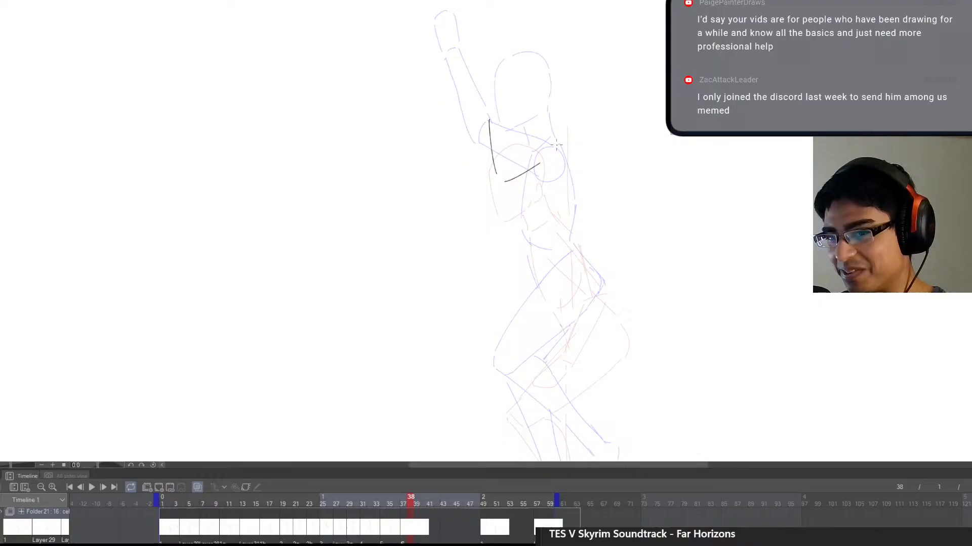
key(e)
mouse_move(547, 156)
mouse_down()
mouse_move(498, 169)
mouse_move(489, 126)
mouse_up()
Step: Trace the previous drawing's head on frame 38 and move the outline down and slightly forward
key(p)
mouse_move(494, 79)
mouse_down()
mouse_move(503, 127)
mouse_move(543, 111)
mouse_up()
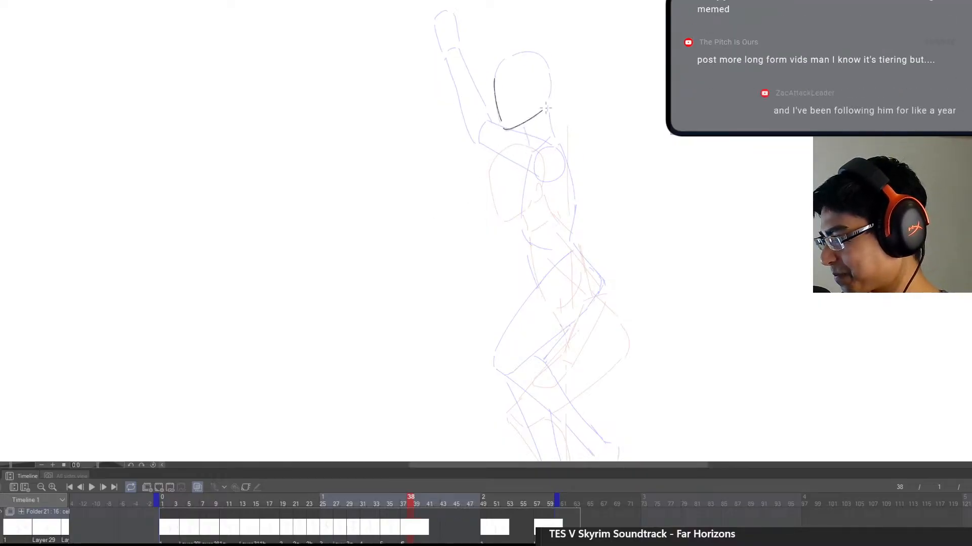
mouse_move(495, 80)
mouse_down()
mouse_move(514, 54)
mouse_move(532, 49)
mouse_move(548, 64)
mouse_move(546, 108)
mouse_move(530, 115)
mouse_move(526, 160)
mouse_up()
key(ctrl+t)
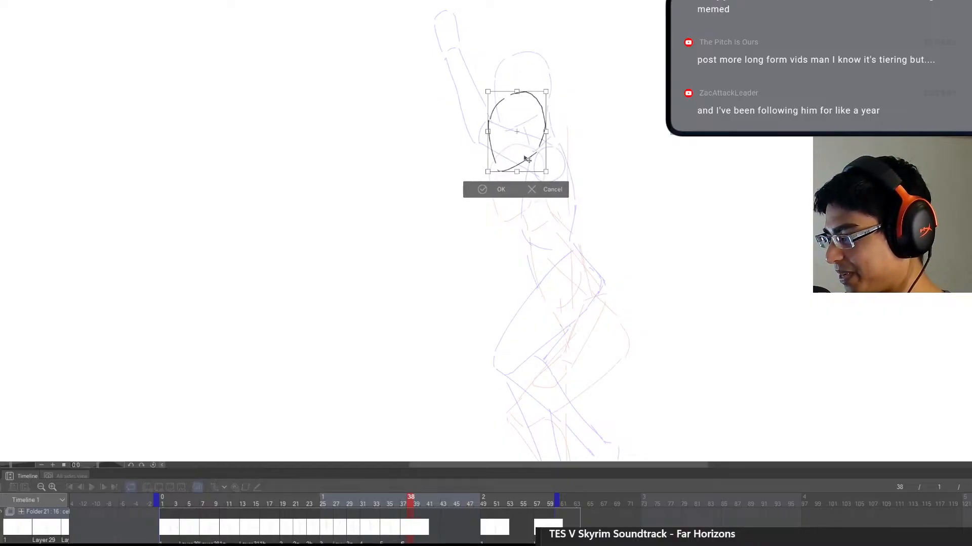
click(500, 190)
Step: Draw the neck, the front and back of the torso, and the lower back curving into the buttock on frame 38
mouse_move(543, 143)
mouse_down()
mouse_move(556, 195)
mouse_move(528, 194)
mouse_up()
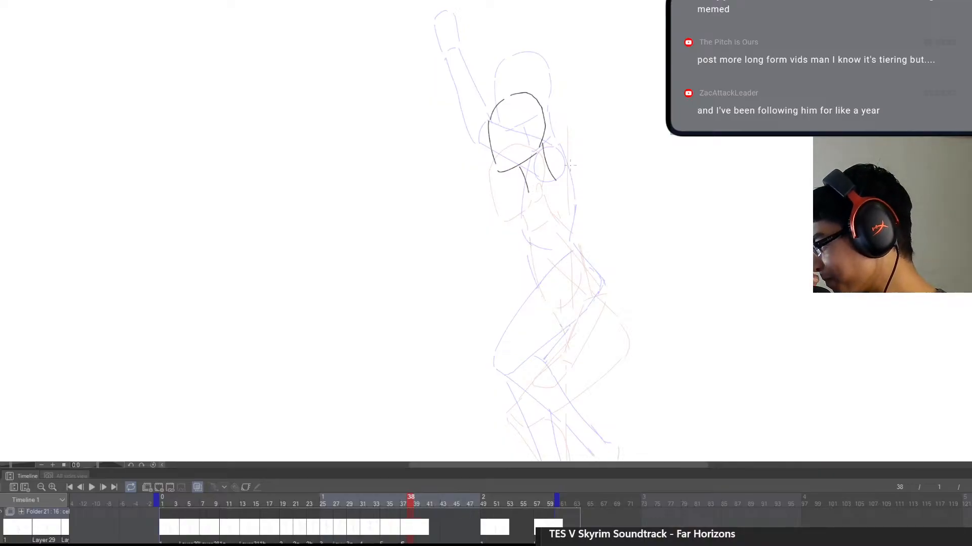
mouse_move(530, 188)
mouse_down()
mouse_move(555, 172)
mouse_move(583, 268)
mouse_up()
drag(528, 198, 530, 243)
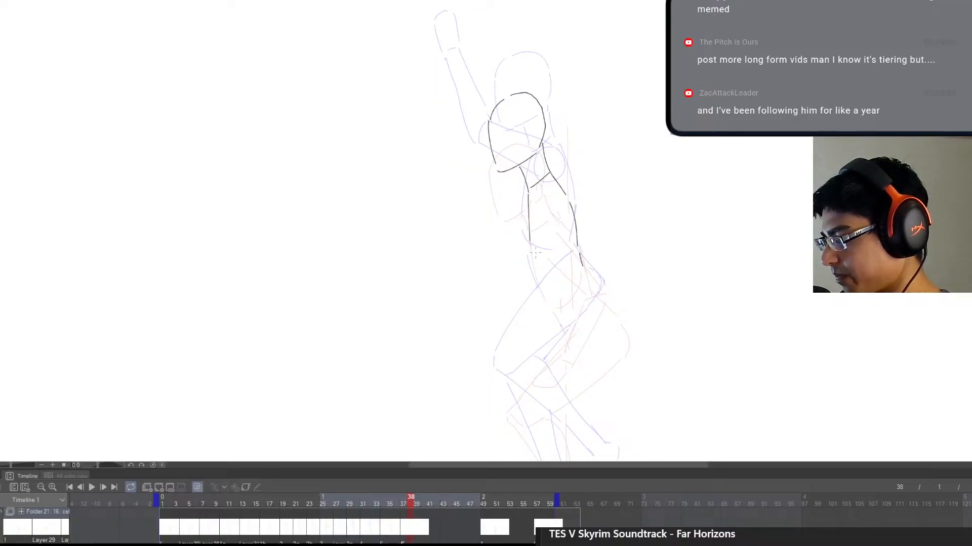
mouse_move(528, 191)
mouse_down()
mouse_move(527, 245)
mouse_move(561, 325)
mouse_up()
mouse_move(581, 256)
mouse_down()
mouse_move(590, 274)
mouse_move(575, 348)
mouse_up()
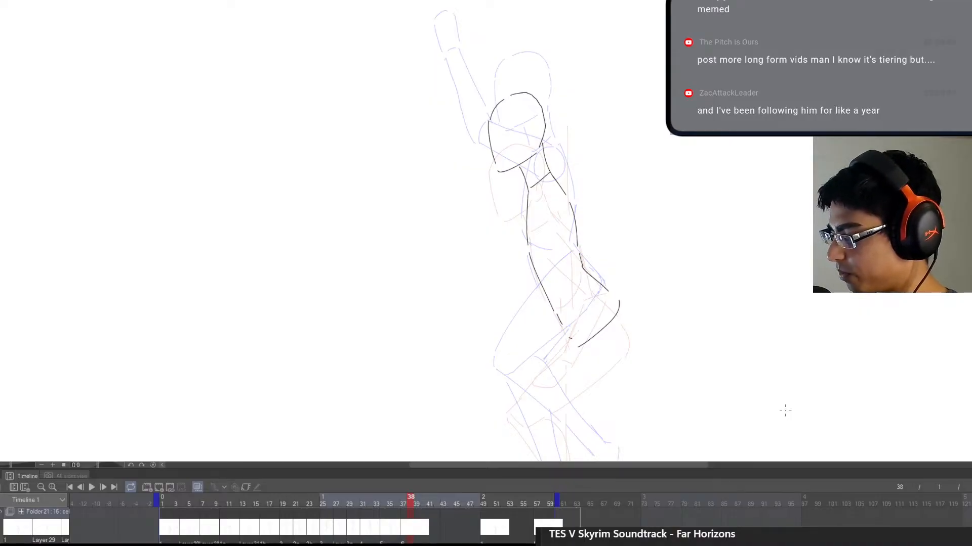
Step: Draw the frame 38 thigh reaching forward to a rounded knee, with a curved hip outline at its top
mouse_move(576, 344)
mouse_down()
mouse_move(557, 303)
mouse_move(577, 339)
mouse_move(543, 334)
mouse_move(508, 386)
mouse_up()
key(ctrl+z)
mouse_move(555, 307)
mouse_down()
mouse_move(518, 357)
mouse_move(521, 401)
mouse_move(512, 399)
mouse_move(619, 319)
mouse_move(623, 220)
mouse_up()
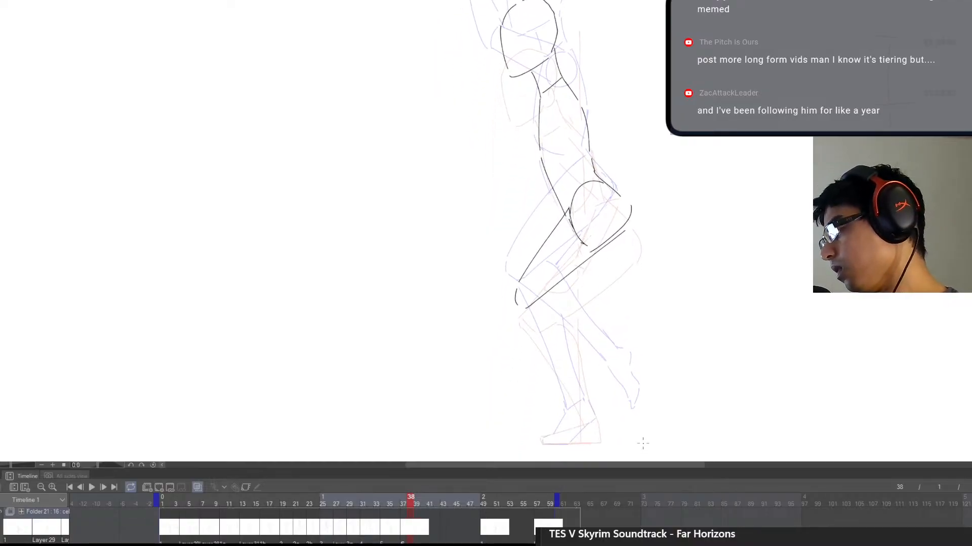
Step: Flip between the new in-between and the preceding drawings to compare the hip and leg positions
key(comma)
key(comma)
key(period)
key(comma)
key(comma)
key(period)
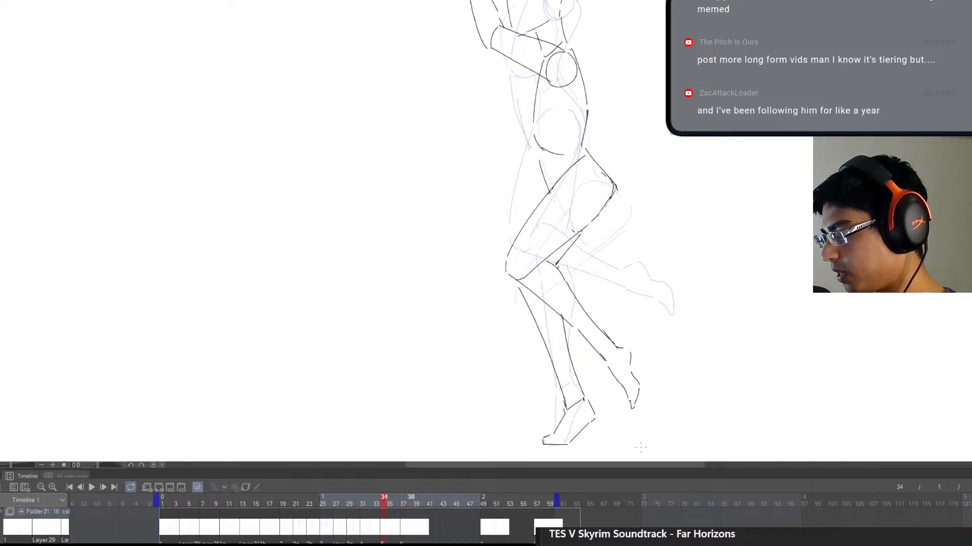
key(period)
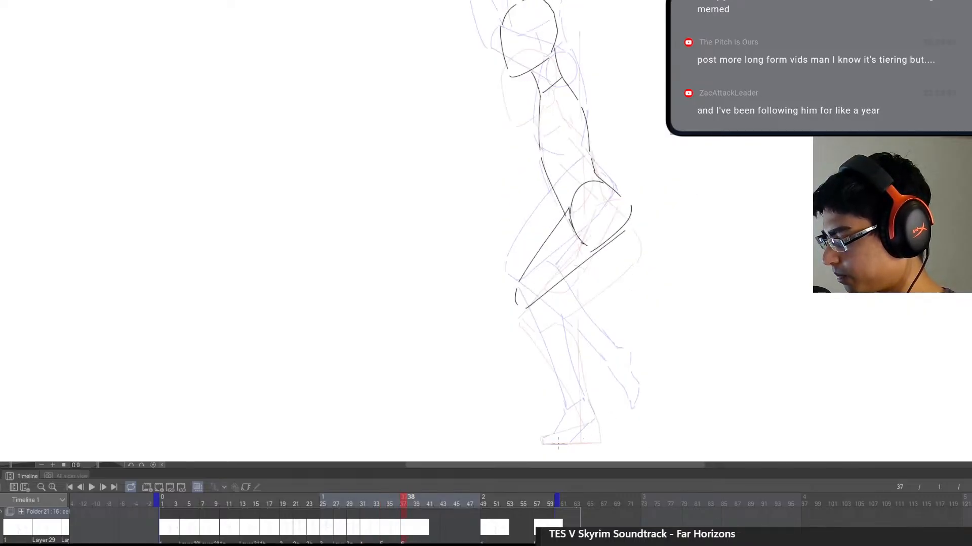
Step: Draw the frame 37 lower leg from the rounded knee down to the foot, with its sole planted on the ground line
drag(546, 443, 561, 445)
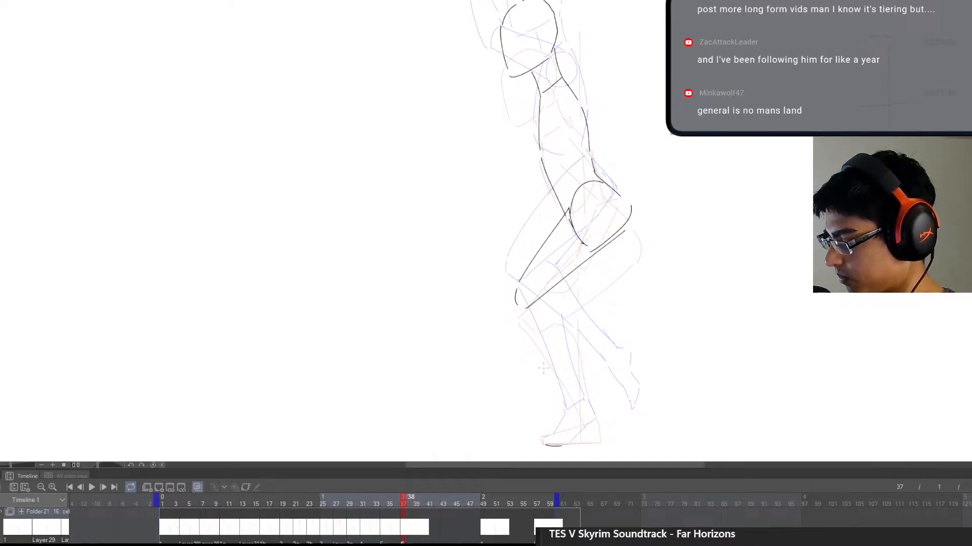
key(e)
drag(516, 308, 519, 291)
key(p)
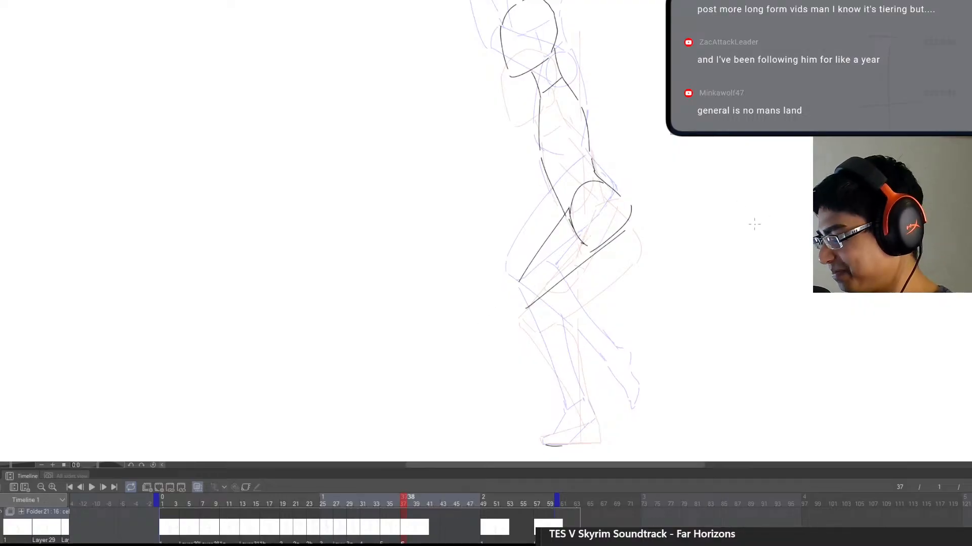
mouse_move(517, 290)
mouse_down()
mouse_move(556, 400)
mouse_move(560, 385)
mouse_move(567, 406)
mouse_up()
key(ctrl+z)
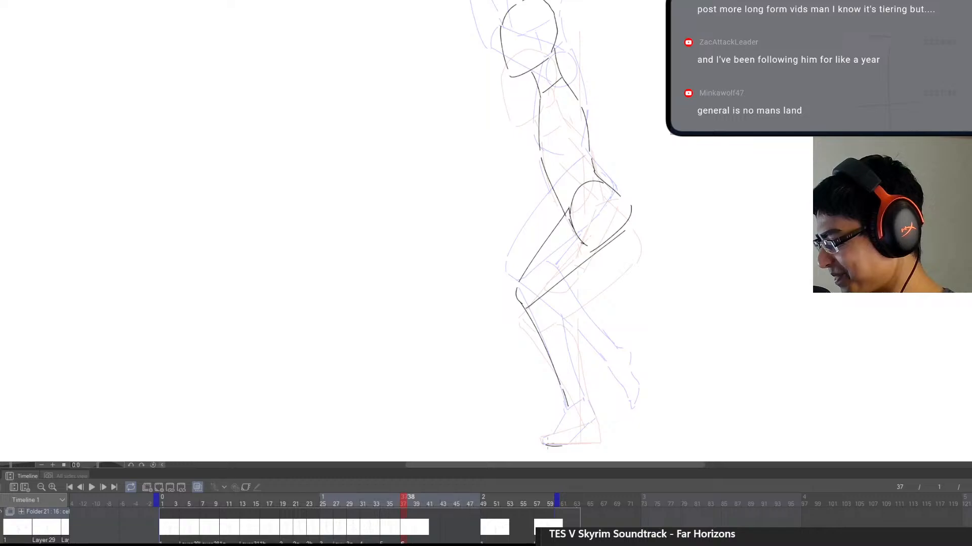
mouse_move(546, 445)
mouse_down()
mouse_move(601, 452)
mouse_move(550, 446)
mouse_move(589, 443)
mouse_move(566, 438)
mouse_move(544, 443)
mouse_move(572, 424)
mouse_move(560, 428)
mouse_move(570, 425)
mouse_move(570, 403)
mouse_up()
key(ctrl+z)
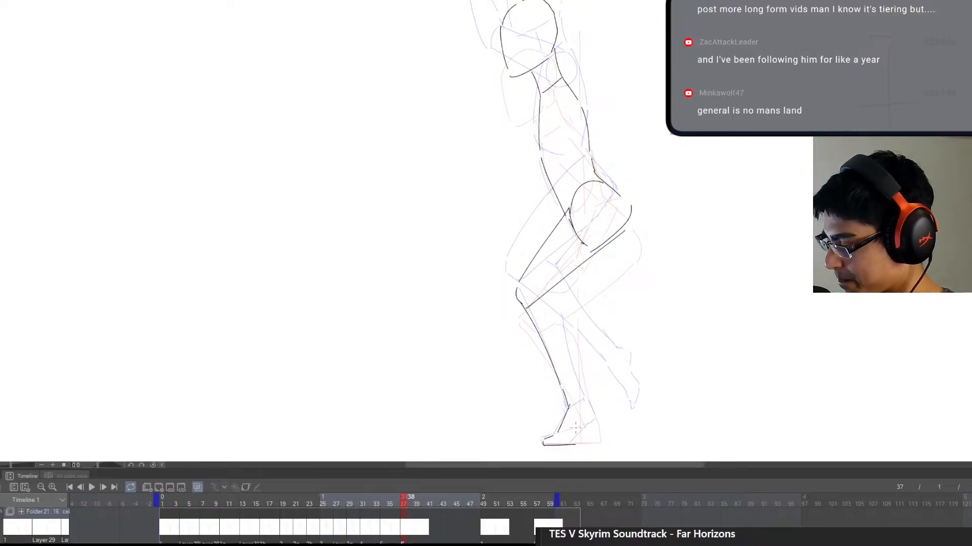
mouse_move(566, 445)
mouse_down()
mouse_move(600, 417)
mouse_move(578, 382)
mouse_move(543, 294)
mouse_up()
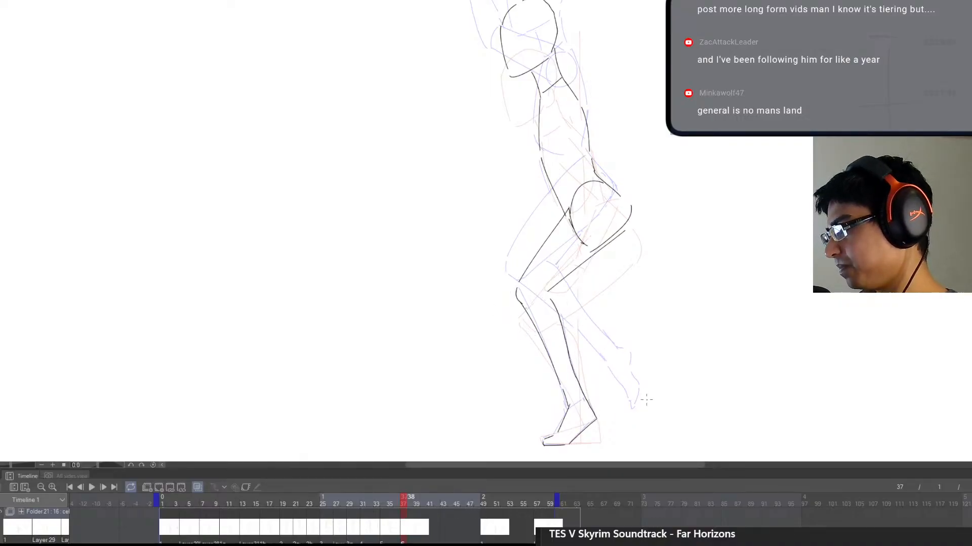
key(comma)
key(period)
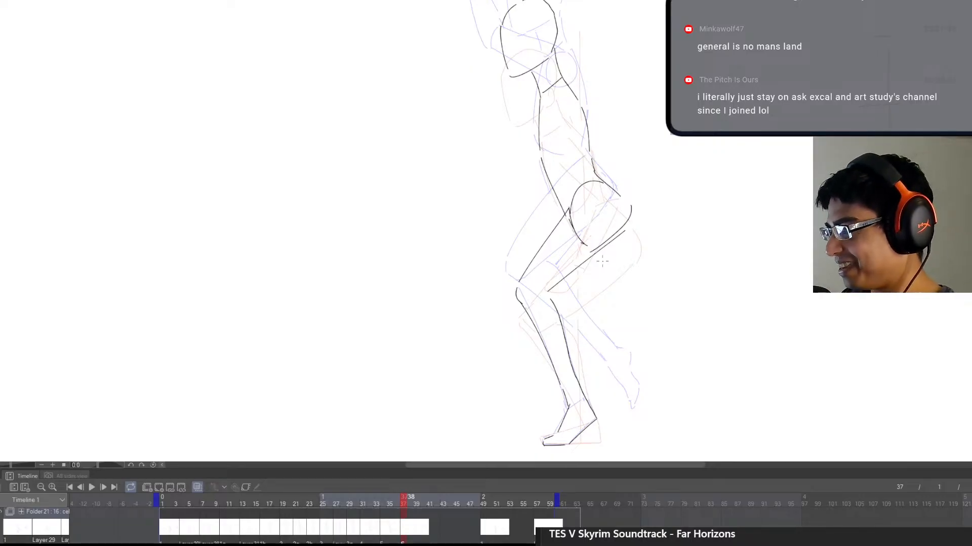
Step: Draw a small circle for the shoulder on the upper torso, just below the neck, and compare the frame with the previous drawing
drag(559, 129, 558, 177)
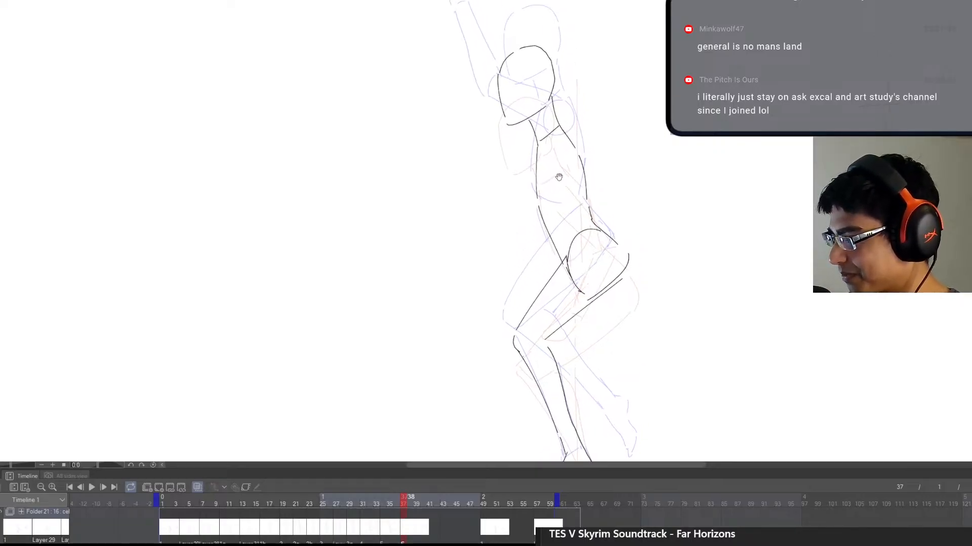
mouse_move(557, 141)
mouse_down()
mouse_move(570, 154)
mouse_move(555, 144)
mouse_up()
key(ctrl+z)
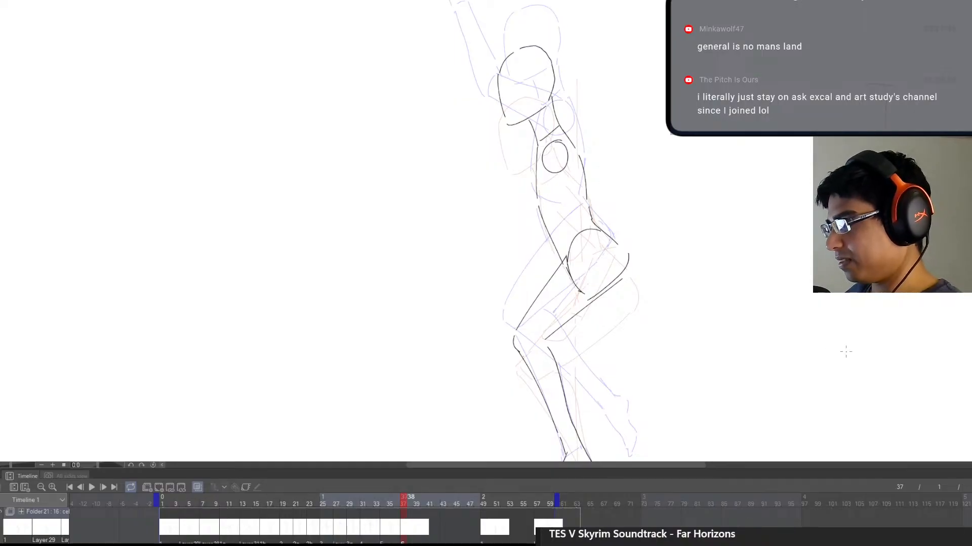
key(ctrl+z)
mouse_move(564, 144)
mouse_down()
mouse_move(569, 166)
mouse_move(554, 150)
mouse_move(544, 165)
mouse_move(559, 143)
mouse_up()
key(ctrl+z)
key(ctrl+z)
drag(616, 220, 613, 272)
key(Left)
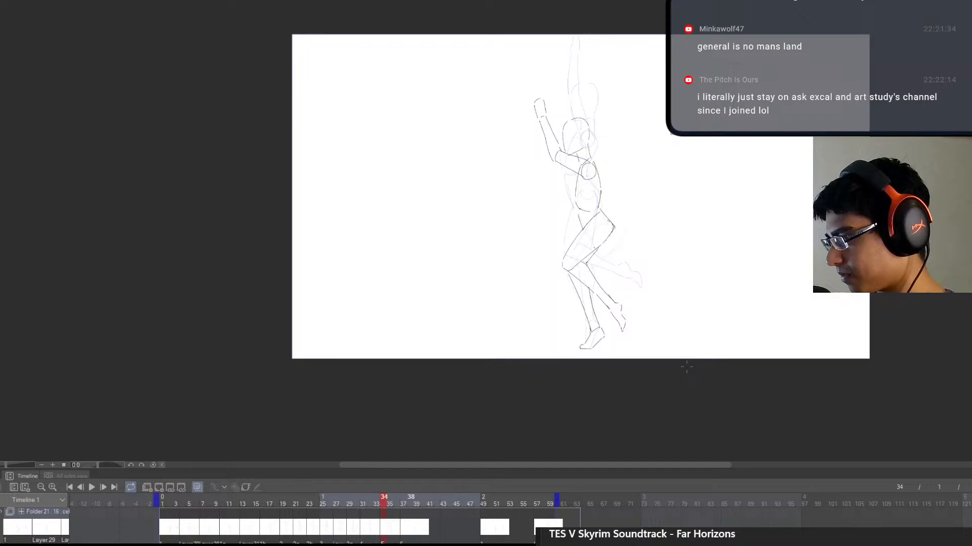
key(Right)
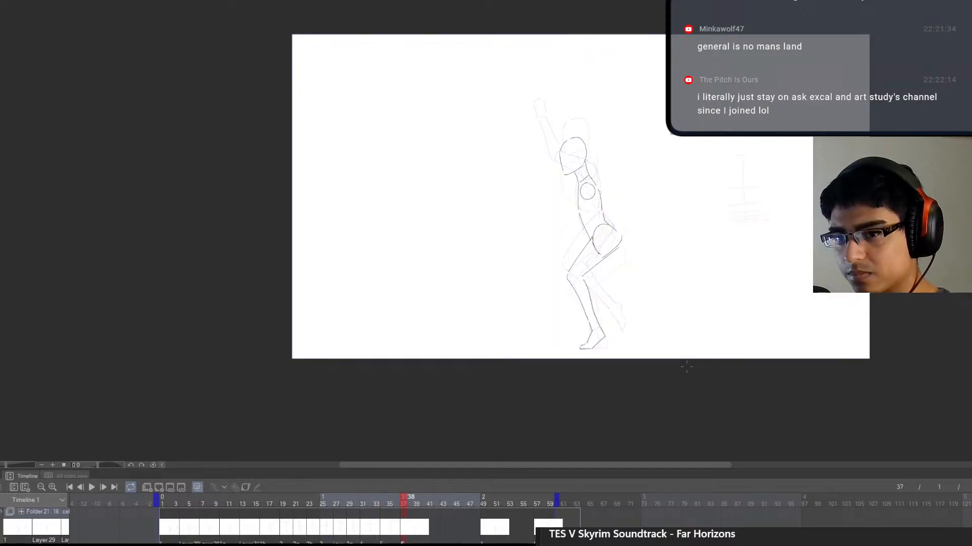
key(Left)
key(Right)
Step: Try to draw the arm reaching forward at about shoulder height with a raised forearm and hand, and undo it
drag(567, 158, 594, 170)
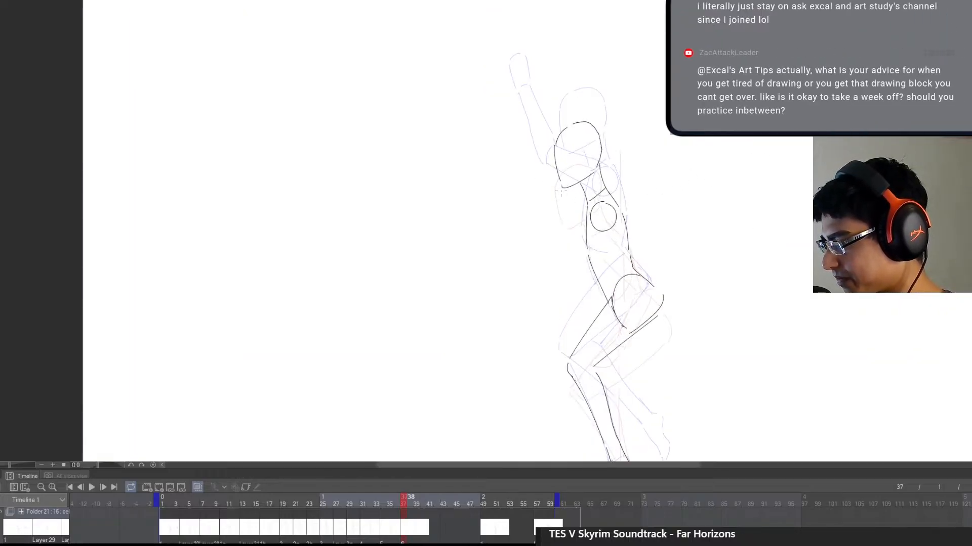
drag(552, 195, 606, 202)
key(ctrl+z)
drag(551, 215, 605, 228)
mouse_move(545, 192)
mouse_down()
mouse_move(509, 151)
mouse_move(503, 166)
mouse_move(540, 212)
mouse_up()
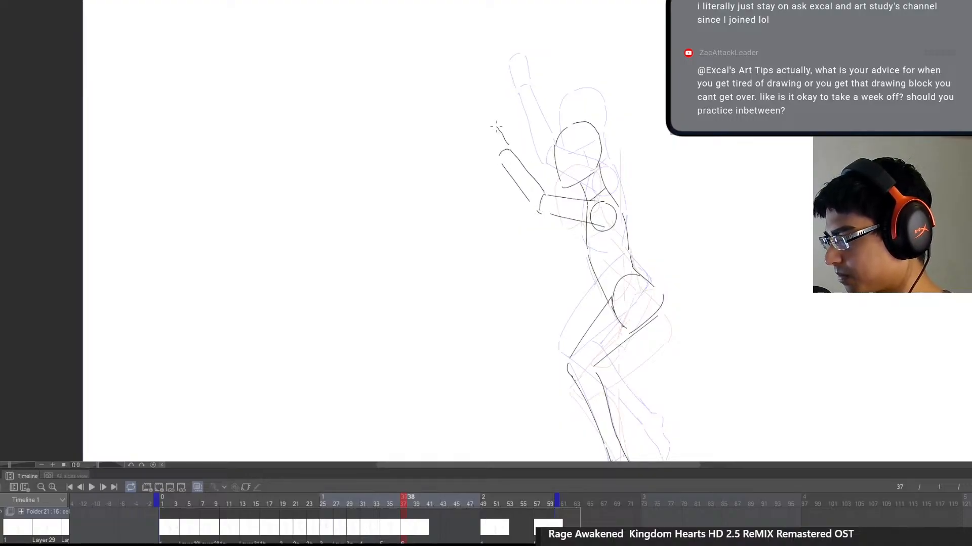
scroll(620, 253, down, 3)
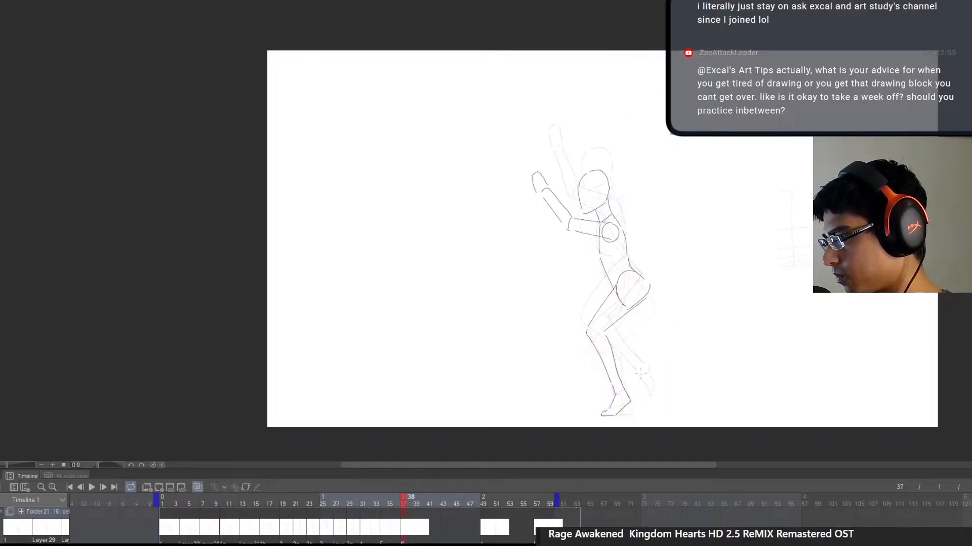
key(ctrl+z)
key(ctrl+z)
key(ctrl+z)
key(ctrl+z)
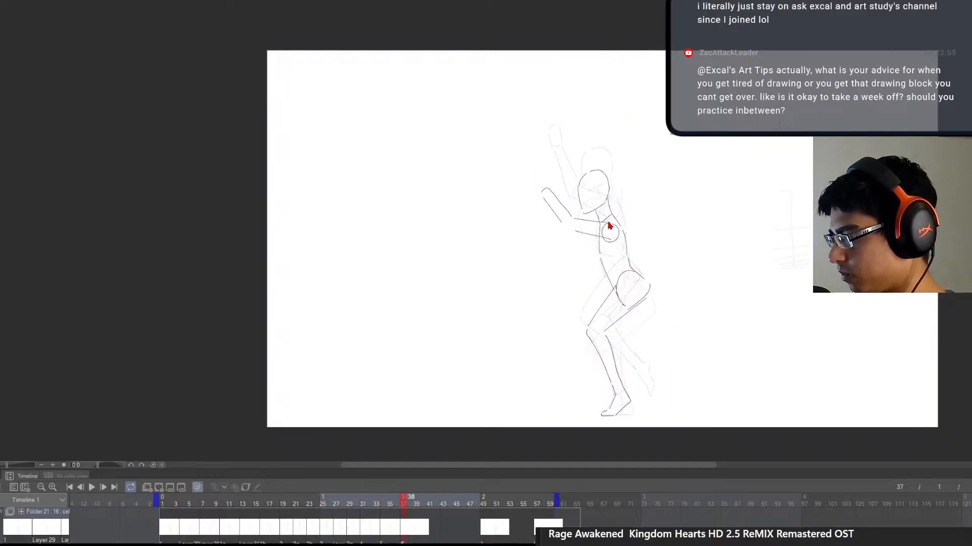
key(ctrl+z)
mouse_move(597, 223)
mouse_down()
mouse_move(562, 233)
mouse_move(565, 249)
mouse_move(574, 235)
mouse_move(551, 243)
mouse_move(572, 260)
mouse_move(617, 251)
mouse_up()
key(ctrl+z)
key(ctrl+z)
Step: Redraw the arm with the upper arm sloping down from the shoulder to the elbow and the forearm and hand raised in front
drag(558, 260, 606, 257)
key(e)
mouse_move(550, 242)
mouse_down()
mouse_move(554, 259)
mouse_move(511, 192)
mouse_move(504, 203)
mouse_move(538, 252)
mouse_up()
key(p)
key(ctrl+z)
drag(505, 211, 546, 258)
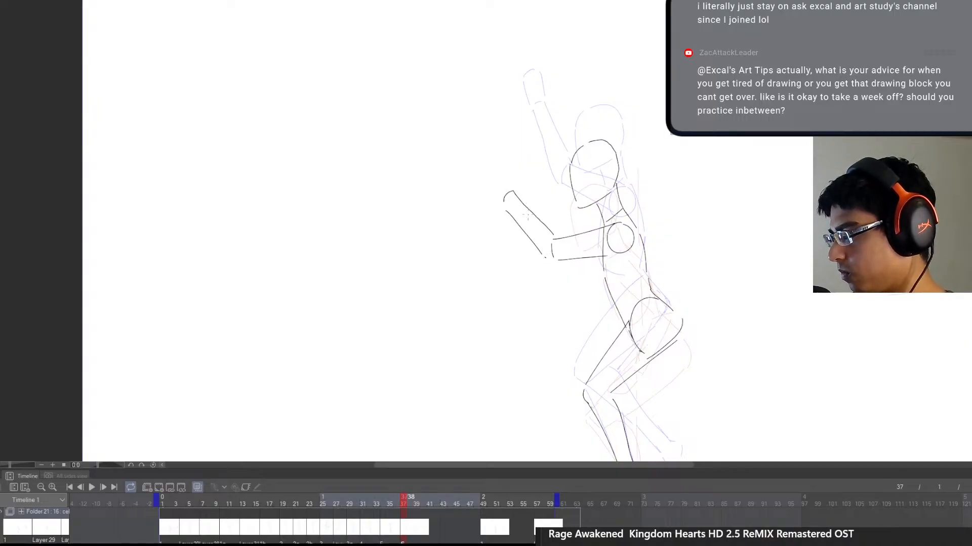
mouse_move(513, 186)
mouse_down()
mouse_move(505, 165)
mouse_move(492, 166)
mouse_move(497, 193)
mouse_up()
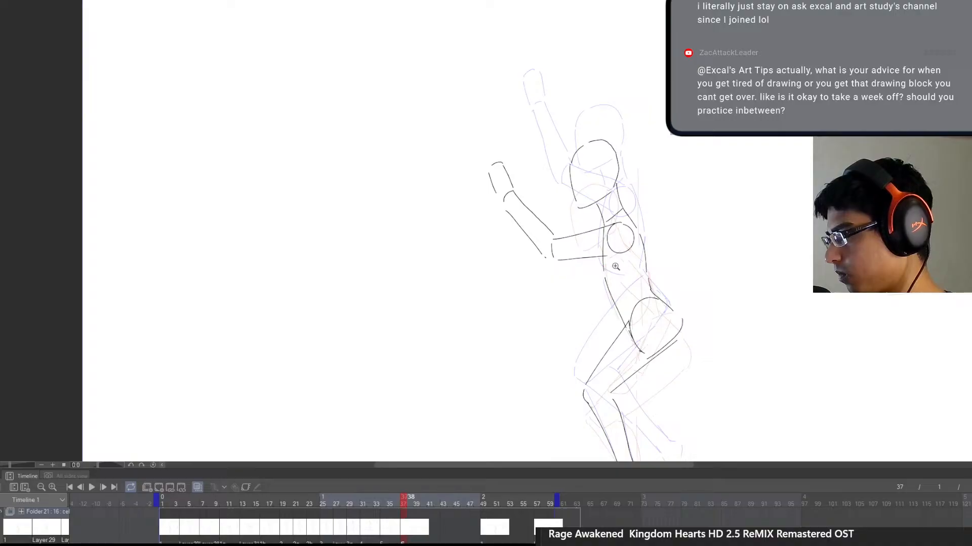
Step: Select the forearm and hand and transform them slightly closer to the elbow
drag(622, 284, 598, 317)
drag(587, 266, 584, 264)
key(ctrl+t)
drag(566, 214, 573, 231)
click(535, 290)
click(481, 288)
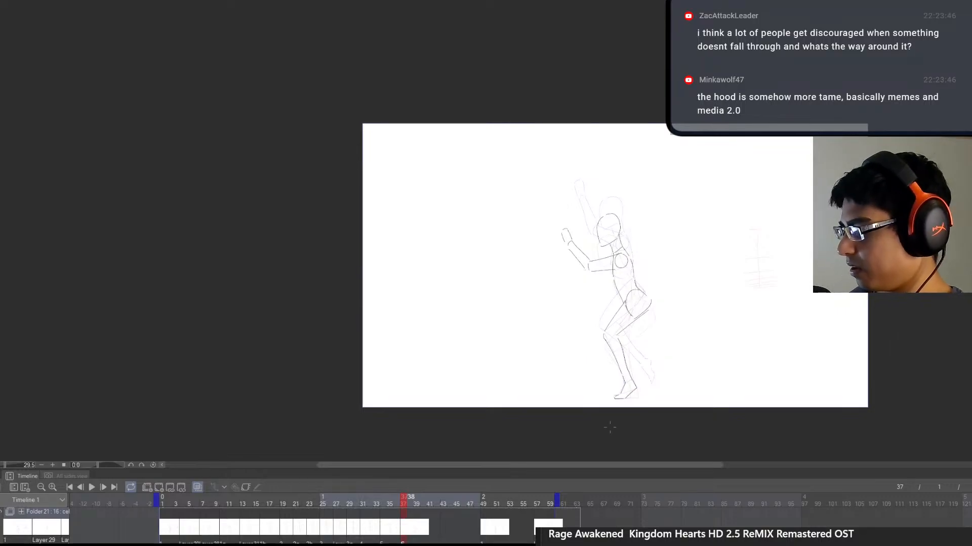
Step: Flip between frame 37 and the preceding drawings to compare the arm, torso and leg positions
drag(600, 231, 622, 245)
key(Left)
key(Right)
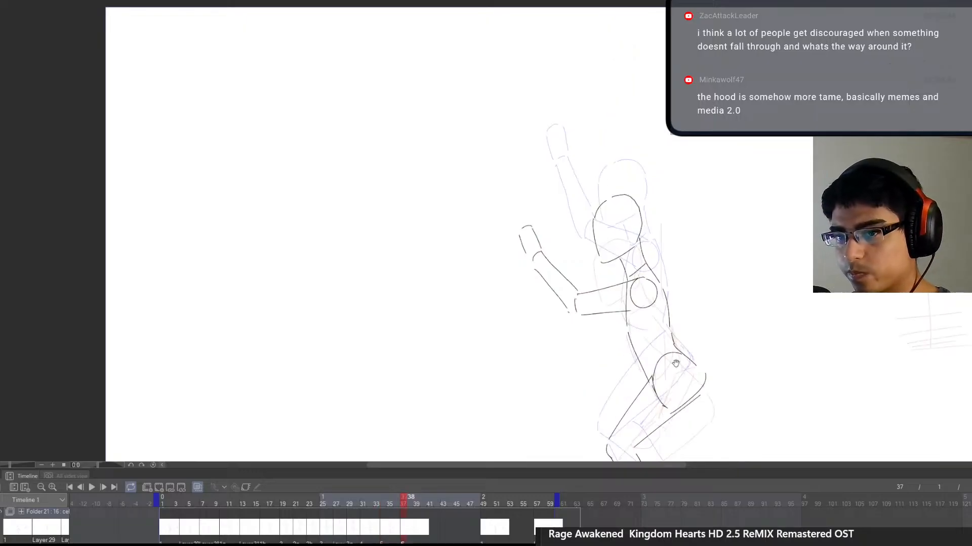
drag(704, 355, 687, 298)
drag(702, 337, 690, 282)
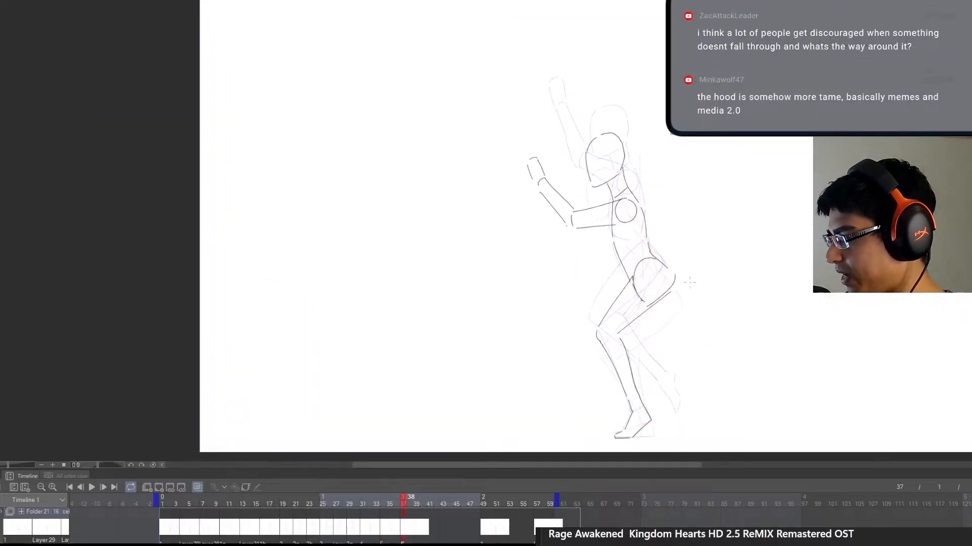
key(Left)
key(Right)
key(Right)
key(Right)
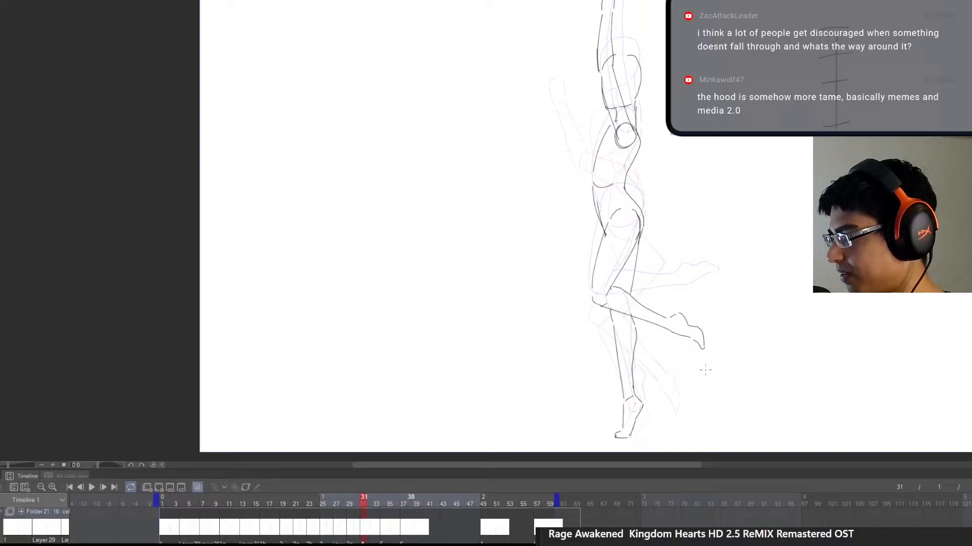
key(Left)
key(Right)
key(e)
key(Right)
key(Left)
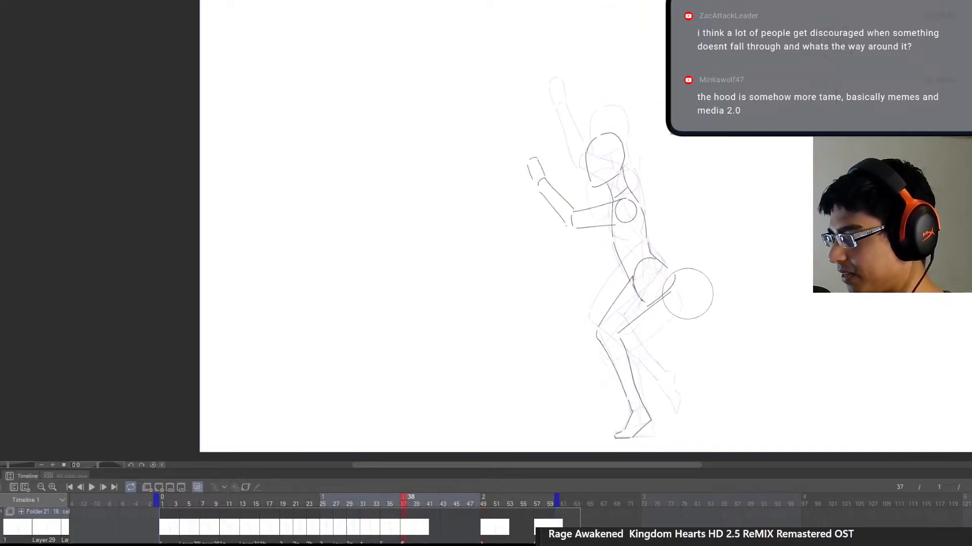
key(p)
Step: Add a new blank animation cel at frame 40 and return to the frame 37 drawing
click(427, 529)
key(Left)
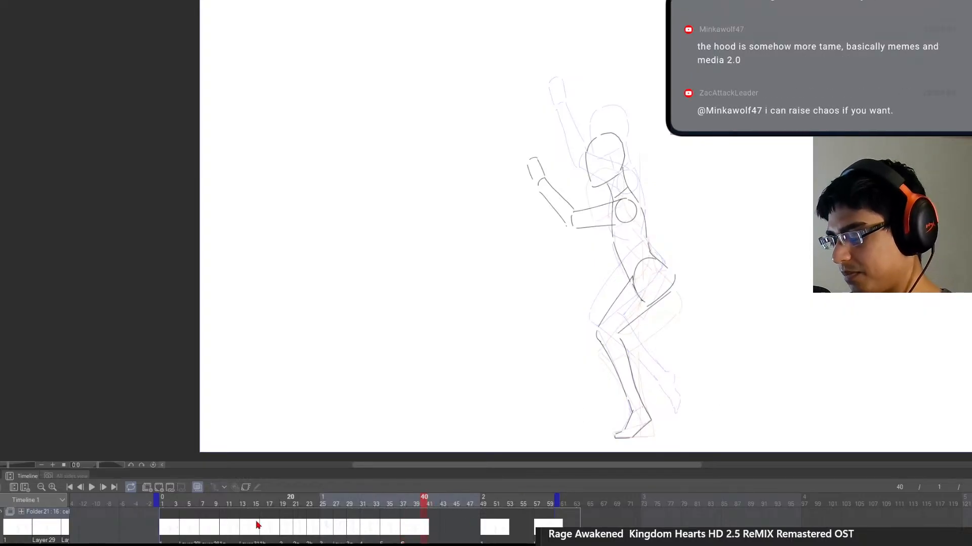
click(162, 487)
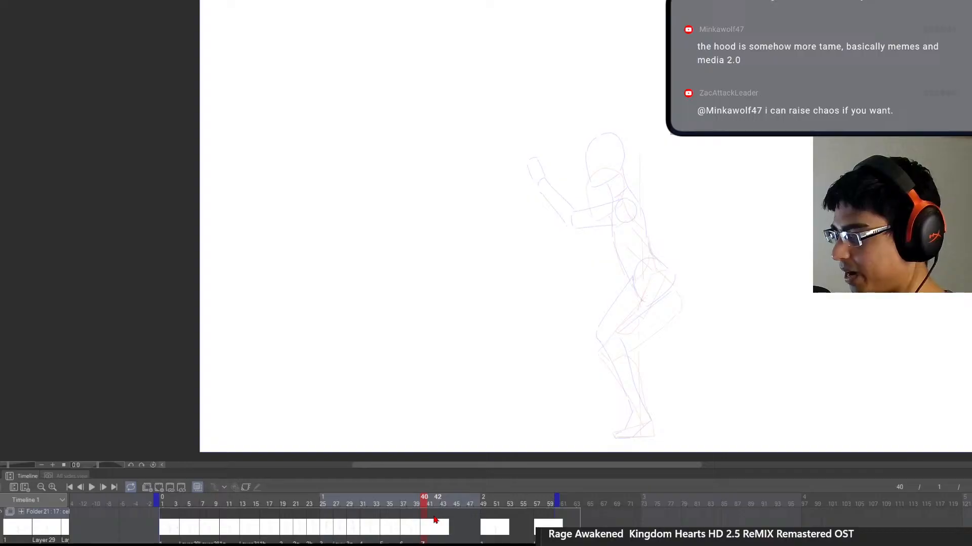
key(Left)
key(Left)
key(Right)
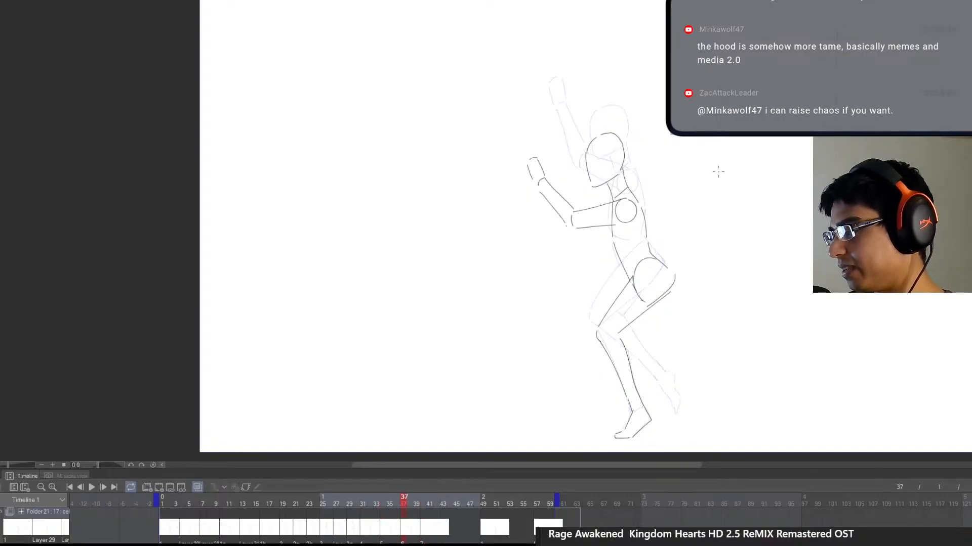
Step: Draw a series of long, parallel vertical practice lines across the canvas and undo all of them
drag(433, 269, 455, 324)
drag(302, 58, 314, 438)
drag(361, 52, 367, 454)
drag(423, 67, 437, 434)
drag(481, 86, 501, 448)
drag(546, 70, 557, 461)
drag(609, 77, 611, 459)
drag(686, 69, 689, 452)
drag(773, 75, 791, 437)
drag(860, 66, 863, 436)
drag(936, 61, 924, 430)
drag(258, 73, 259, 434)
drag(328, 70, 337, 426)
drag(401, 61, 427, 427)
drag(460, 84, 473, 448)
drag(514, 72, 527, 461)
drag(572, 68, 573, 434)
key(ctrl+z)
key(ctrl+z)
key(ctrl+z)
key(ctrl+z)
key(ctrl+z)
key(ctrl+z)
key(ctrl+z)
key(ctrl+z)
key(ctrl+z)
key(ctrl+z)
key(ctrl+z)
key(ctrl+z)
key(ctrl+z)
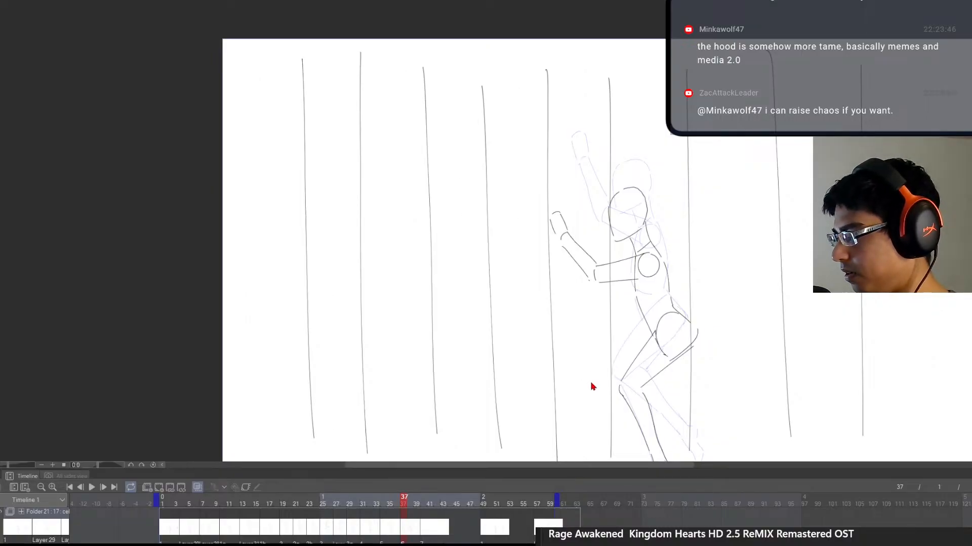
key(ctrl+z)
key(ctrl+z)
key(ctrl+z)
Step: Draw practice ellipses, a large circle and two crossing diagonal lines beside the figure, and undo them all
mouse_move(277, 98)
mouse_down()
mouse_move(271, 110)
mouse_move(320, 64)
mouse_up()
drag(400, 111, 415, 101)
mouse_move(411, 105)
mouse_down()
mouse_move(405, 172)
mouse_move(407, 105)
mouse_up()
mouse_move(283, 237)
mouse_down()
mouse_move(261, 300)
mouse_move(281, 243)
mouse_up()
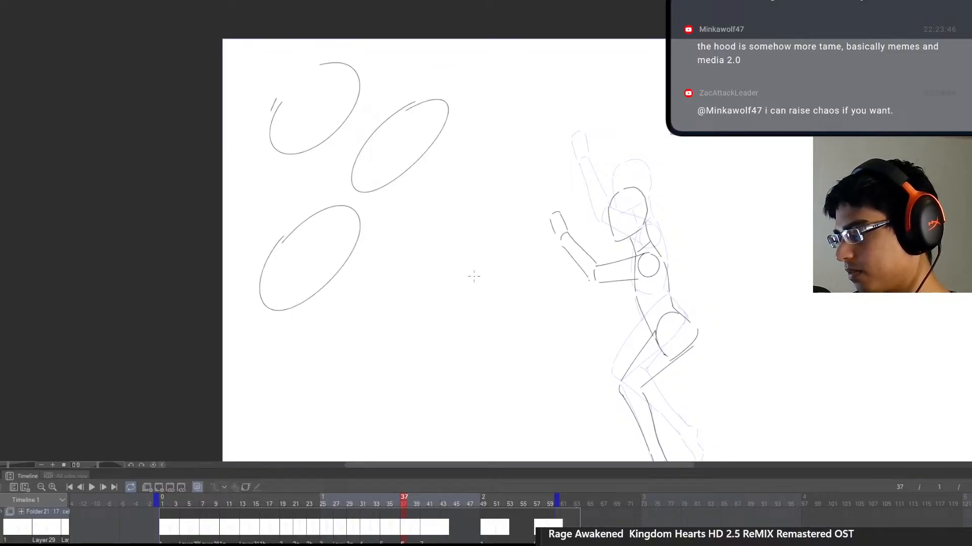
mouse_move(448, 265)
mouse_down()
mouse_move(456, 390)
mouse_move(472, 272)
mouse_up()
key(ctrl+z)
drag(393, 241, 577, 98)
drag(446, 128, 512, 238)
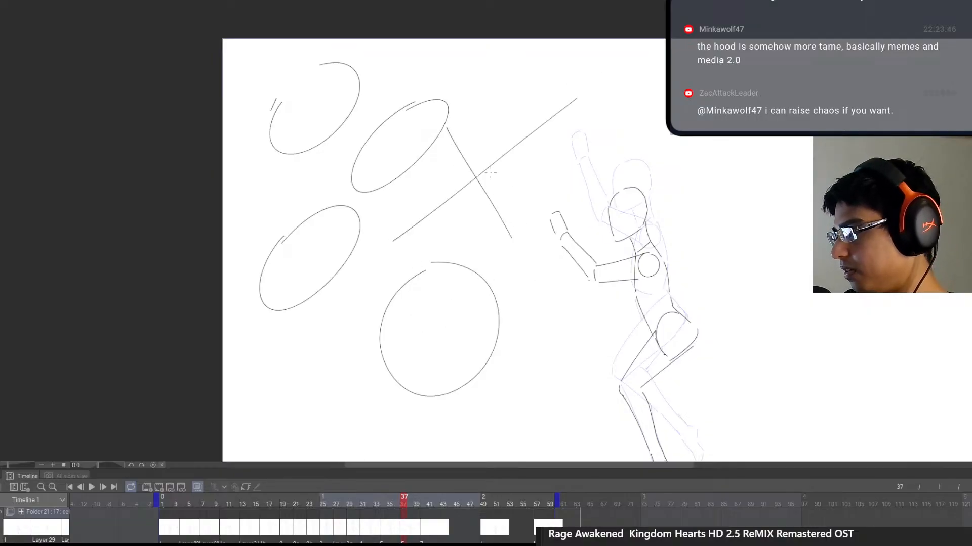
key(ctrl+z)
drag(448, 137, 521, 242)
key(ctrl+z)
key(ctrl+z)
key(ctrl+z)
key(ctrl+z)
key(ctrl+z)
key(ctrl+z)
key(ctrl+z)
key(ctrl+z)
key(ctrl+z)
key(ctrl+z)
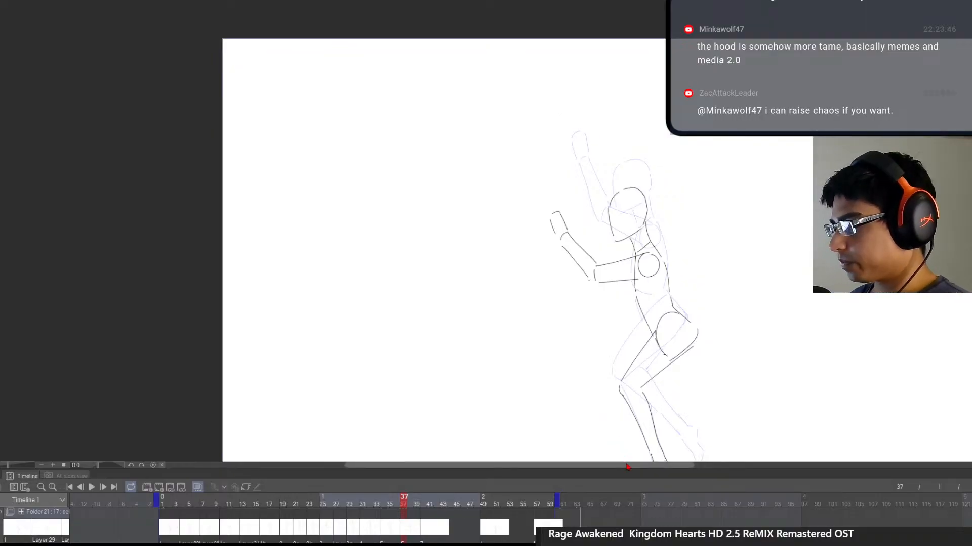
Step: Draw the head on frame 40, slightly lower than the head in the preceding drawing
drag(663, 384, 642, 355)
key(Left)
key(Right)
key(Right)
key(Left)
key(Right)
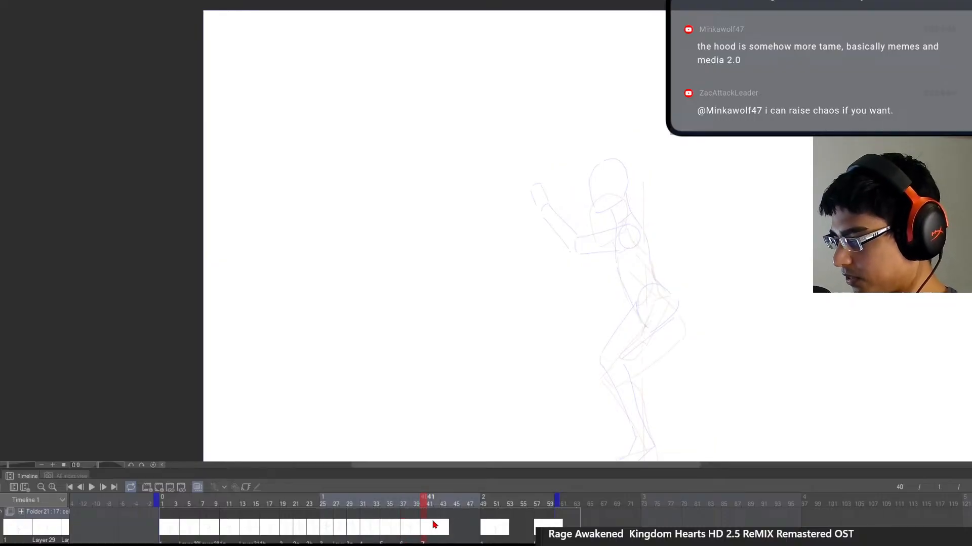
scroll(594, 201, up, 3)
mouse_move(585, 190)
mouse_down()
mouse_move(603, 252)
mouse_move(594, 233)
mouse_move(603, 252)
mouse_move(640, 219)
mouse_up()
key(ctrl+z)
key(ctrl+z)
drag(604, 251, 635, 235)
mouse_move(584, 183)
mouse_down()
mouse_move(610, 150)
mouse_move(639, 156)
mouse_move(643, 218)
mouse_up()
key(ctrl+z)
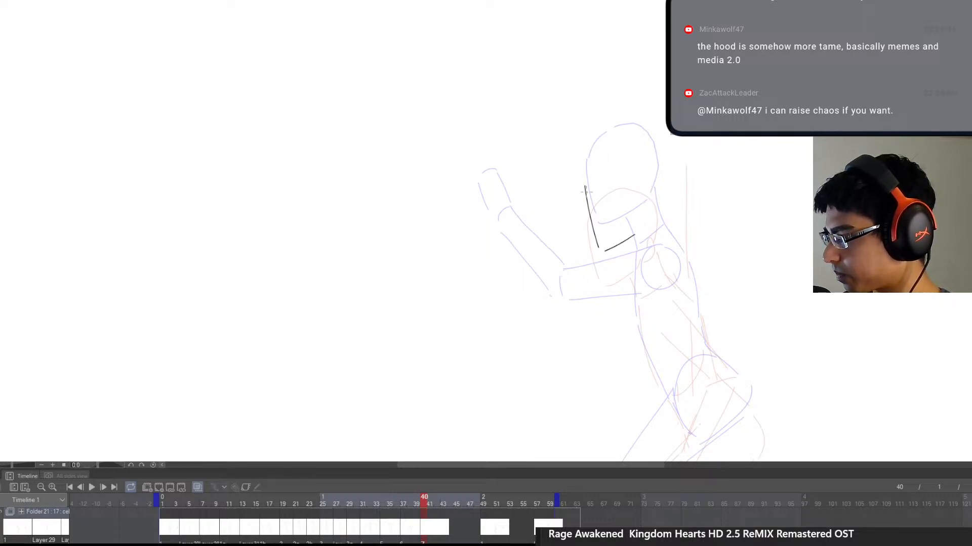
mouse_move(587, 191)
mouse_down()
mouse_move(622, 154)
mouse_move(658, 187)
mouse_move(642, 221)
mouse_up()
scroll(738, 330, down, 1)
Step: Draw the neck, the rounded upper back and the front of the torso on frame 40
drag(704, 272, 586, 232)
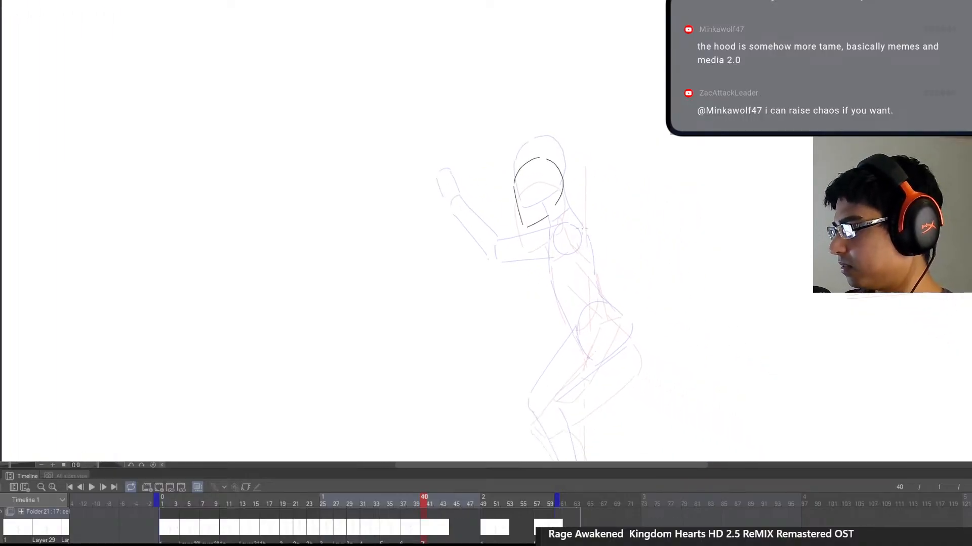
mouse_move(559, 201)
mouse_down()
mouse_move(571, 223)
mouse_move(548, 234)
mouse_move(552, 244)
mouse_up()
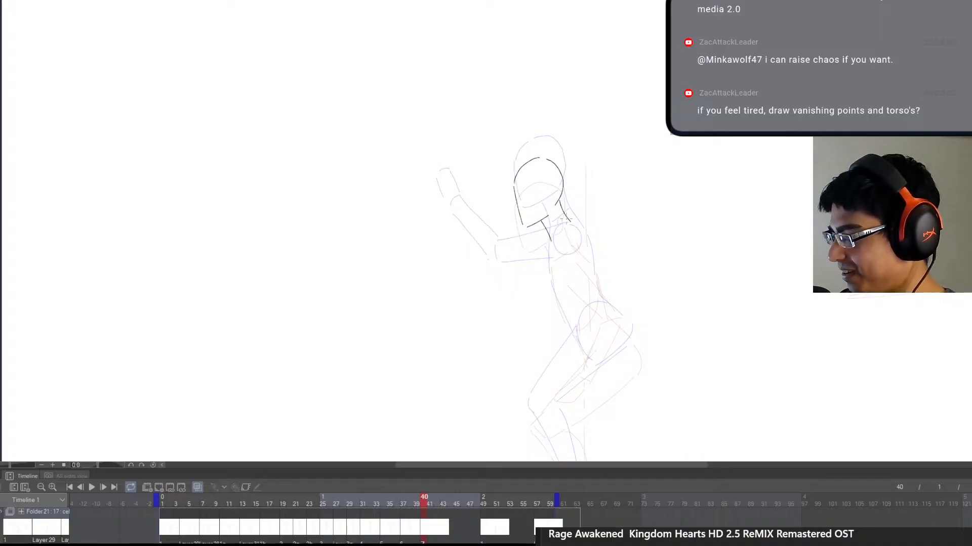
mouse_move(574, 229)
mouse_down()
mouse_move(592, 258)
mouse_move(581, 235)
mouse_move(589, 245)
mouse_move(601, 296)
mouse_up()
key(ctrl+z)
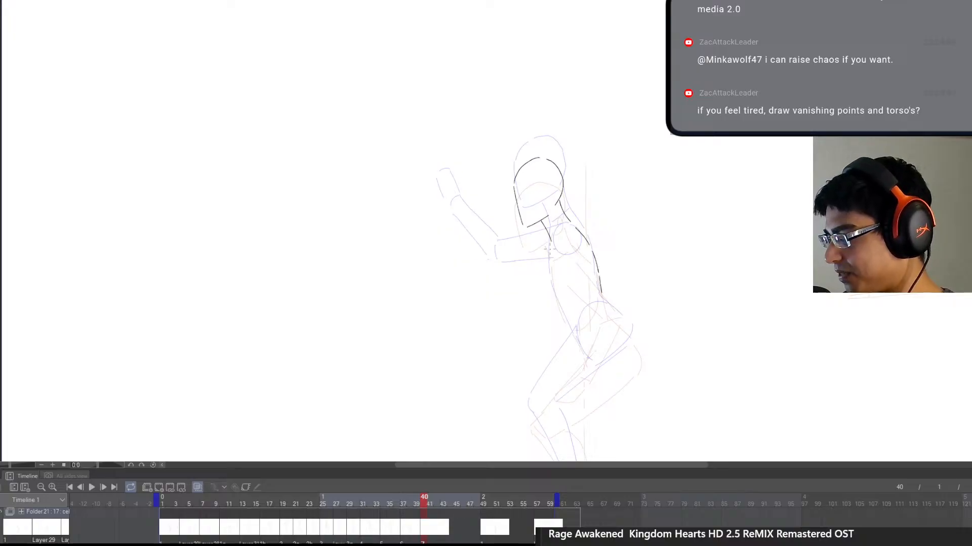
mouse_move(552, 247)
mouse_down()
mouse_move(553, 292)
mouse_move(596, 366)
mouse_up()
Step: Draw the lower back curving into the buttock and the rounded hip outline on frame 40
mouse_move(600, 292)
mouse_down()
mouse_move(634, 334)
mouse_move(601, 384)
mouse_up()
key(ctrl+z)
mouse_move(640, 342)
mouse_down()
mouse_move(603, 375)
mouse_move(572, 331)
mouse_move(597, 373)
mouse_up()
key(e)
key(p)
drag(612, 316, 583, 332)
Step: Draw the frame 40 thigh reaching forward and down from the hip to a rounded bent knee
drag(609, 406, 624, 339)
drag(593, 272, 545, 349)
mouse_move(648, 264)
mouse_down()
mouse_move(644, 287)
mouse_move(566, 344)
mouse_up()
key(ctrl+z)
mouse_move(633, 300)
mouse_down()
mouse_move(558, 353)
mouse_move(548, 336)
mouse_move(543, 350)
mouse_move(563, 354)
mouse_up()
key(e)
key(p)
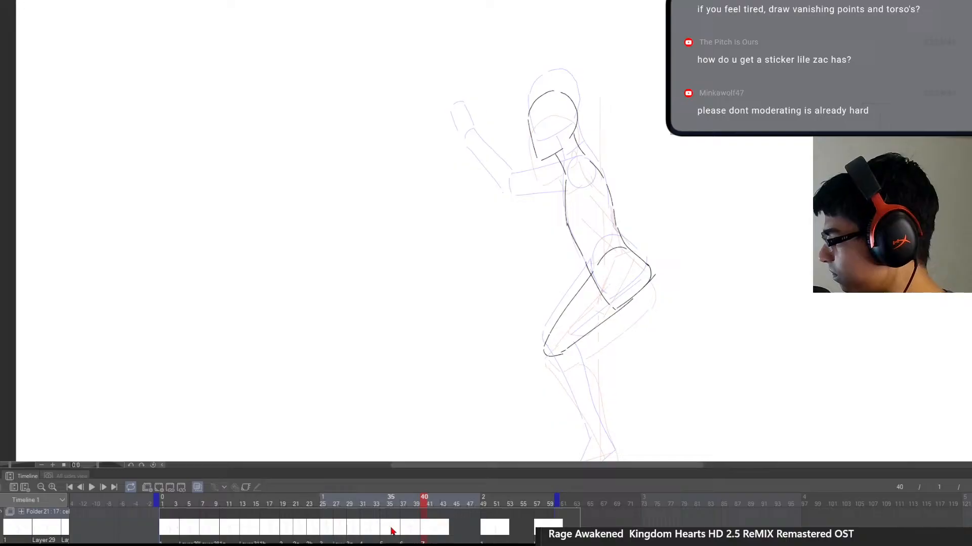
Step: On frame 24, bring in the dinosaur dot-to-dot worksheet and connect its dots from e to j
click(316, 501)
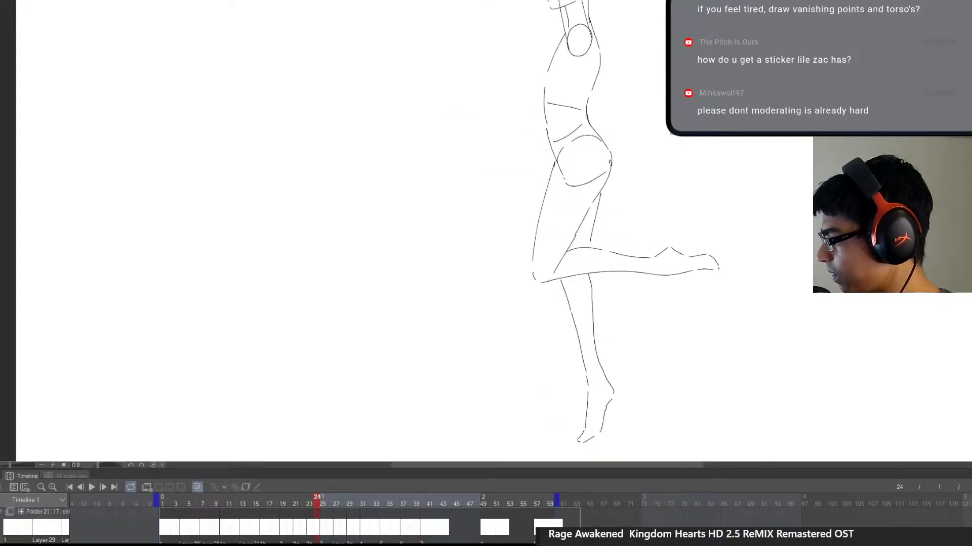
scroll(673, 360, down, 5)
drag(673, 381, 594, 397)
scroll(454, 272, up, 7)
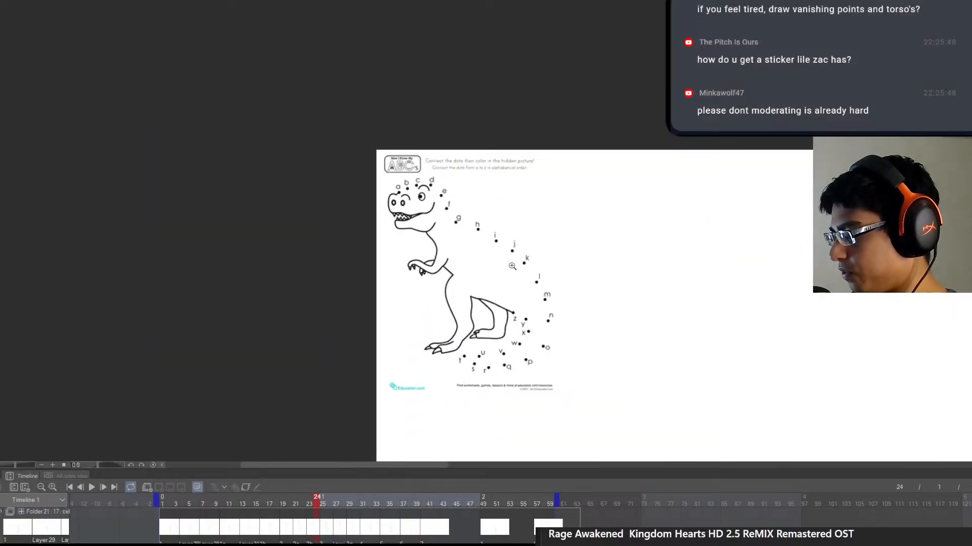
scroll(640, 330, down, 3)
mouse_move(641, 358)
mouse_down()
mouse_move(589, 326)
mouse_move(572, 337)
mouse_up()
scroll(530, 249, up, 3)
mouse_move(351, 47)
mouse_down()
mouse_move(393, 124)
mouse_move(456, 144)
mouse_move(552, 205)
mouse_up()
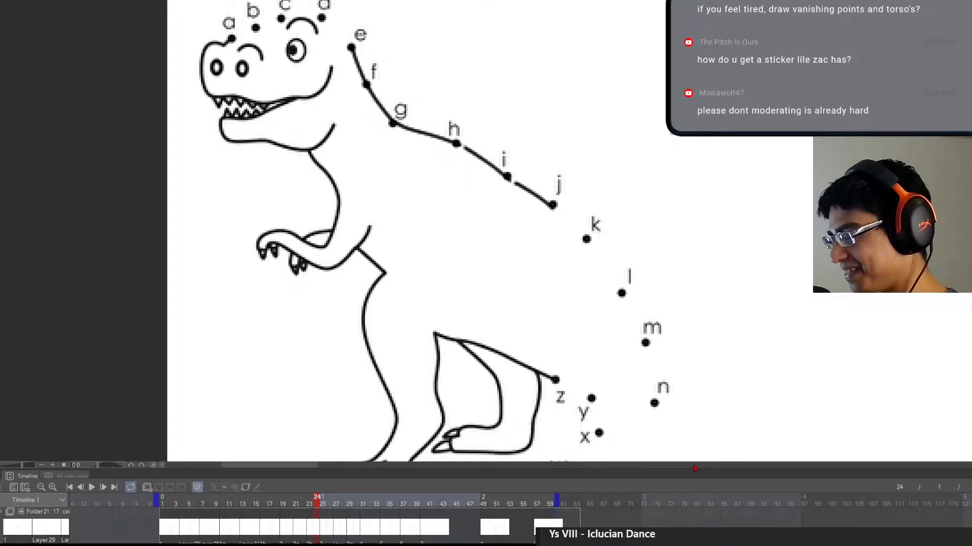
drag(696, 399, 564, 341)
scroll(722, 373, down, 3)
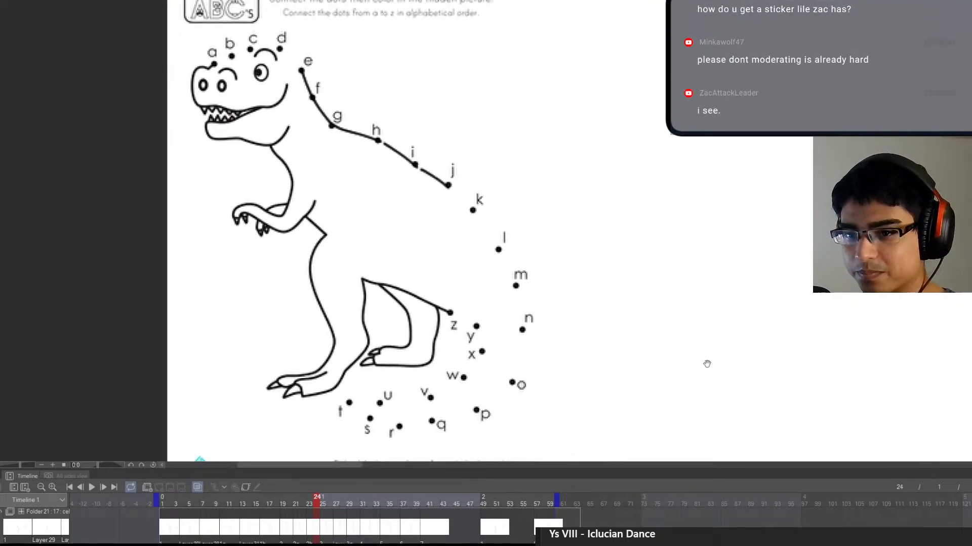
scroll(742, 389, down, 3)
drag(734, 404, 610, 365)
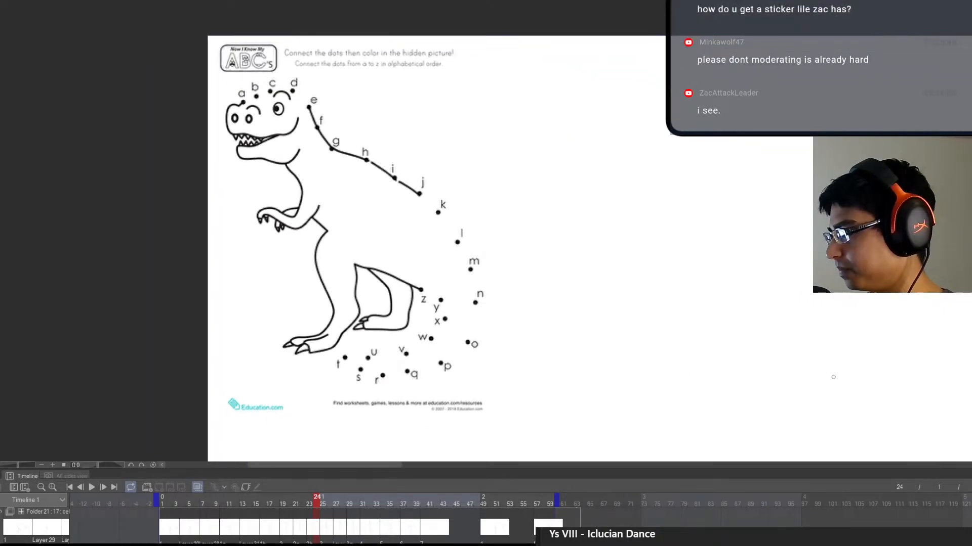
Step: Undo the connecting lines and the inserted dinosaur worksheet on frame 24
key(ctrl+z)
key(ctrl+z)
key(ctrl+z)
key(ctrl+z)
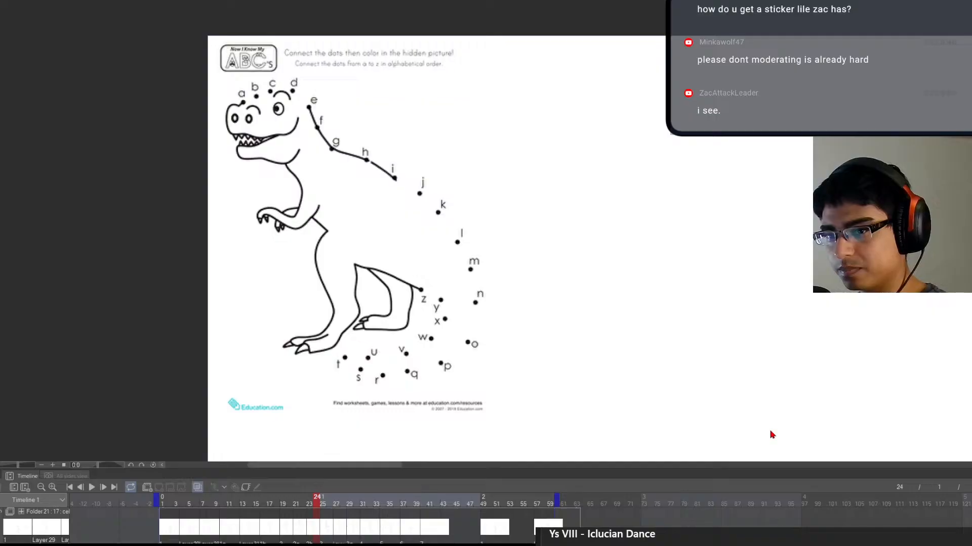
key(ctrl+z)
key(ctrl+z)
key(ctrl+z)
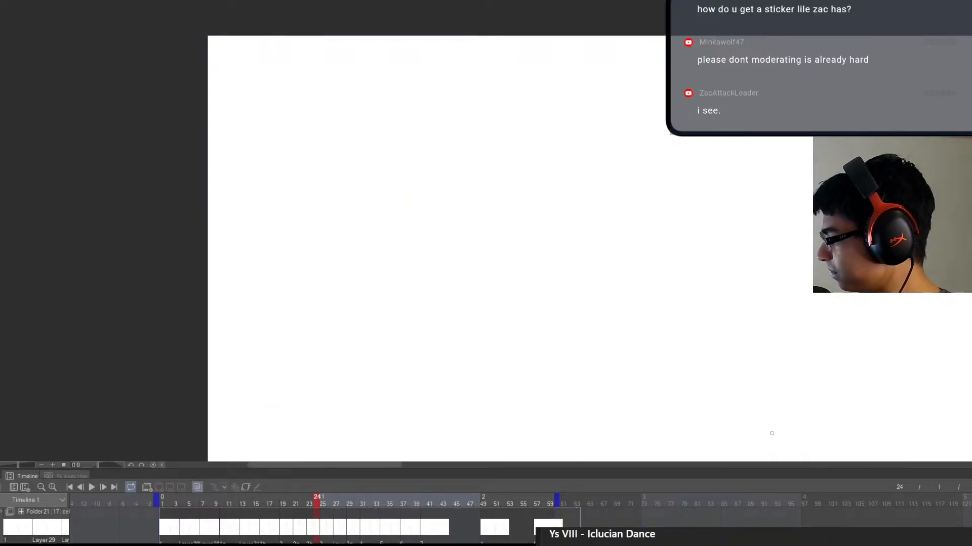
Step: Return to frame 40 and draw the front of the shin from the bent knee down to the ankle
drag(922, 405, 798, 372)
drag(797, 372, 459, 299)
click(424, 531)
drag(700, 370, 683, 364)
drag(692, 358, 454, 165)
drag(546, 365, 558, 352)
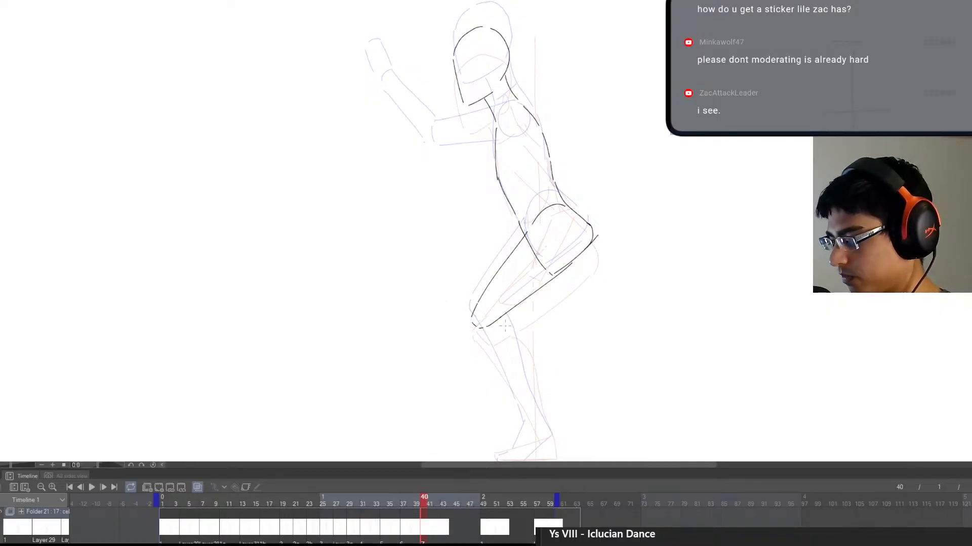
drag(473, 326, 524, 424)
key(ctrl+z)
mouse_move(500, 370)
mouse_down()
mouse_move(528, 430)
mouse_move(568, 390)
mouse_move(588, 332)
mouse_up()
scroll(556, 345, up, 2)
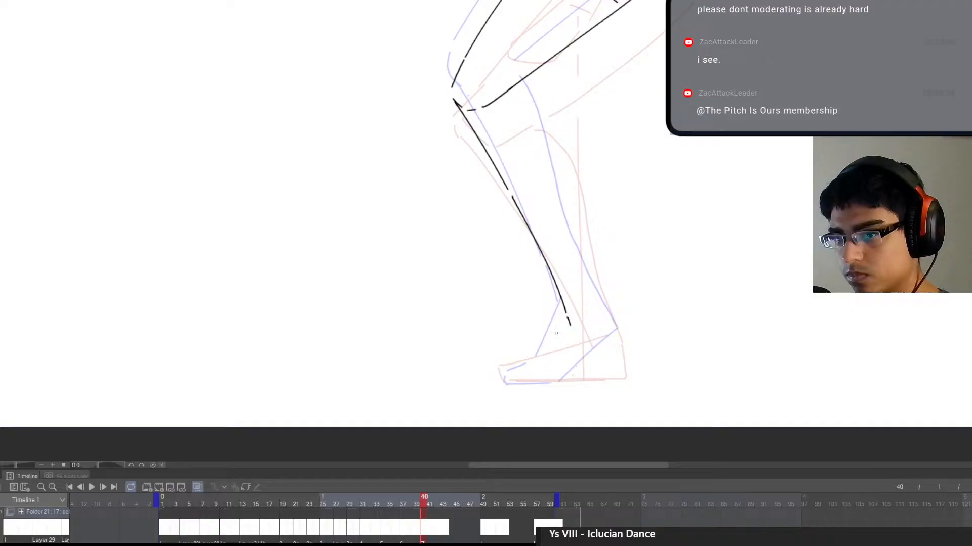
Step: Draw the frame 40 foot with its toes on the ground, and the curved calf from behind the knee to the heel
drag(568, 326, 537, 356)
key(ctrl+z)
mouse_move(567, 326)
mouse_down()
mouse_move(503, 372)
mouse_move(504, 382)
mouse_move(567, 380)
mouse_move(613, 350)
mouse_move(579, 390)
mouse_up()
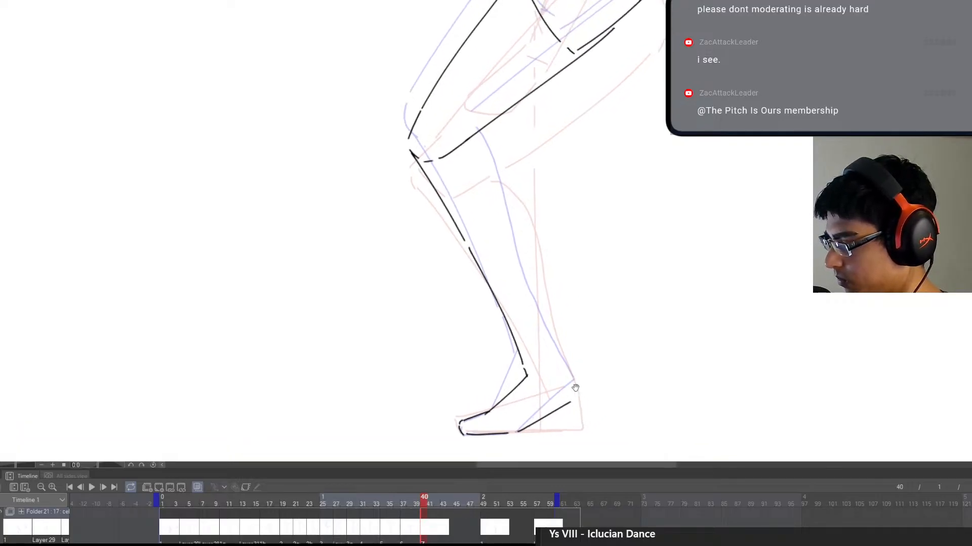
mouse_move(479, 133)
mouse_down()
mouse_move(522, 208)
mouse_move(581, 402)
mouse_up()
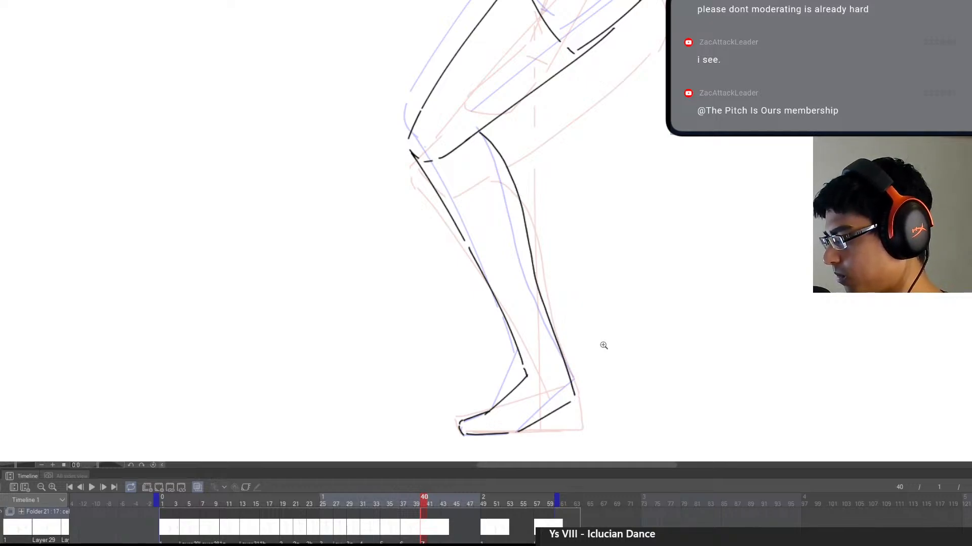
Step: Draw the upper arm on frame 40, angled forward and down from the shoulder to the elbow
scroll(602, 390, down, 5)
scroll(575, 359, up, 4)
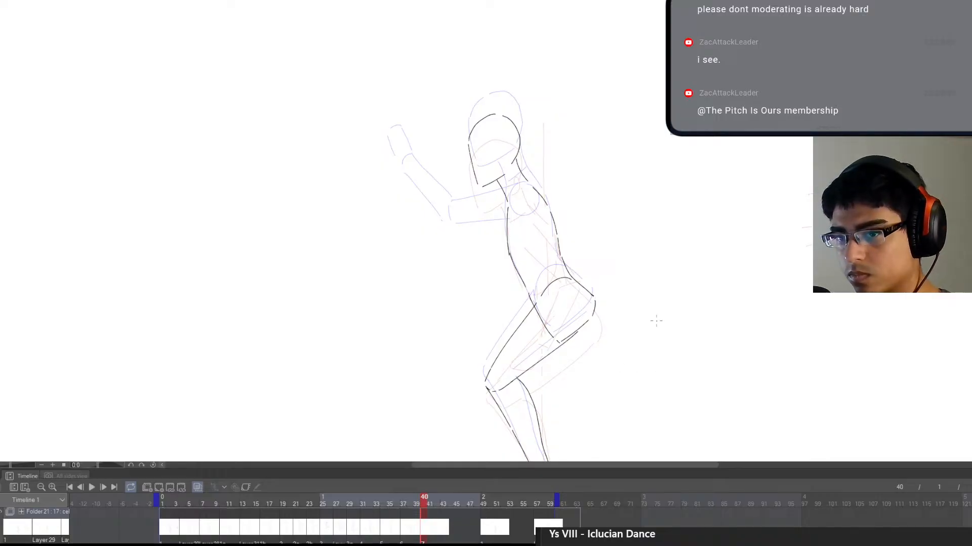
scroll(514, 246, up, 1)
drag(559, 266, 608, 314)
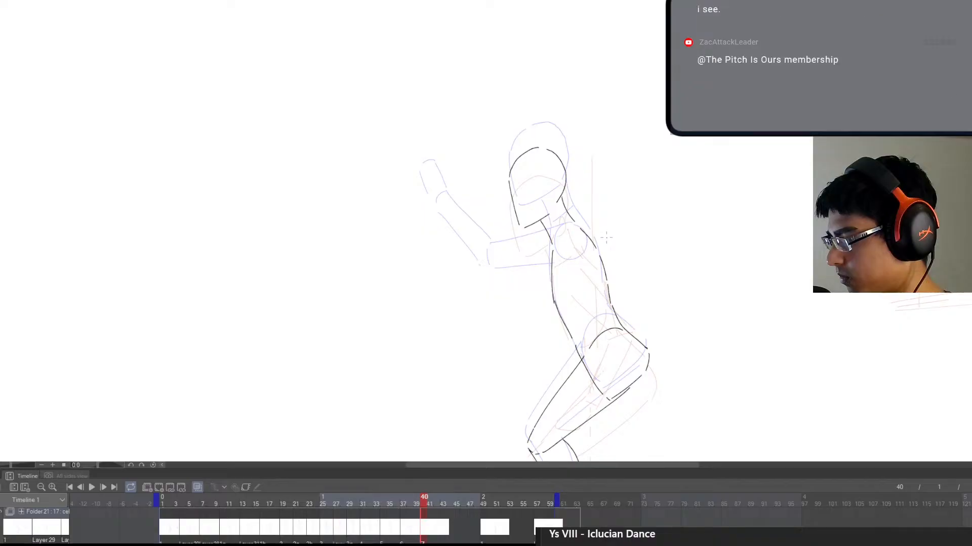
drag(559, 229, 506, 294)
key(ctrl+z)
drag(563, 229, 513, 290)
mouse_move(582, 253)
mouse_down()
mouse_move(529, 299)
mouse_move(441, 274)
mouse_move(464, 301)
mouse_move(511, 315)
mouse_up()
key(ctrl+z)
Step: Draw the frame 40 forearm reaching forward nearly horizontally from the elbow to the wrist
mouse_move(444, 289)
mouse_down()
mouse_move(536, 305)
mouse_move(449, 275)
mouse_up()
key(e)
key(p)
mouse_move(515, 285)
mouse_down()
mouse_move(488, 278)
mouse_move(511, 278)
mouse_up()
key(ctrl+z)
key(ctrl+z)
drag(448, 277, 511, 278)
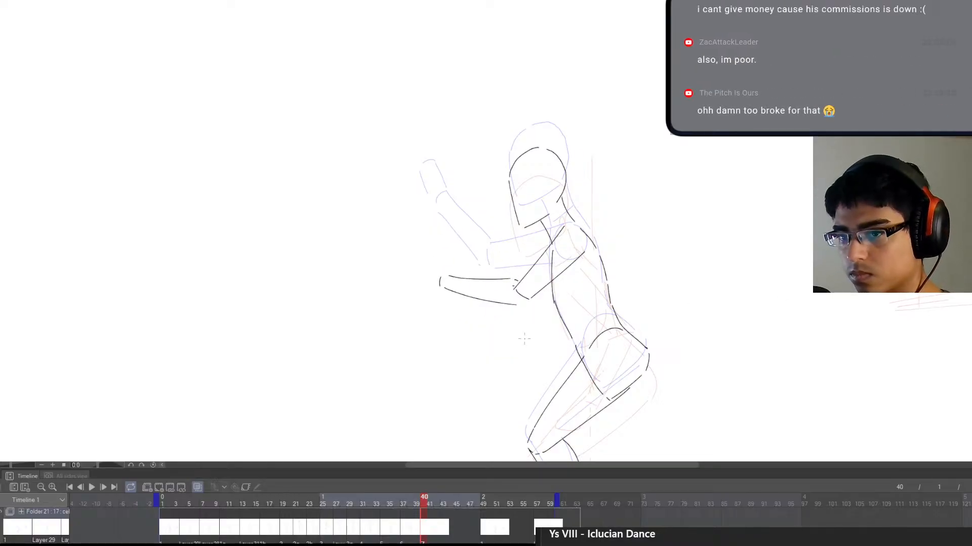
Step: Clean up the wrist on frame 40 and add a simple hand tilted slightly upward
key(e)
click(444, 287)
mouse_move(449, 277)
mouse_down()
mouse_move(446, 289)
mouse_move(429, 256)
mouse_move(420, 274)
mouse_move(441, 289)
mouse_up()
key(p)
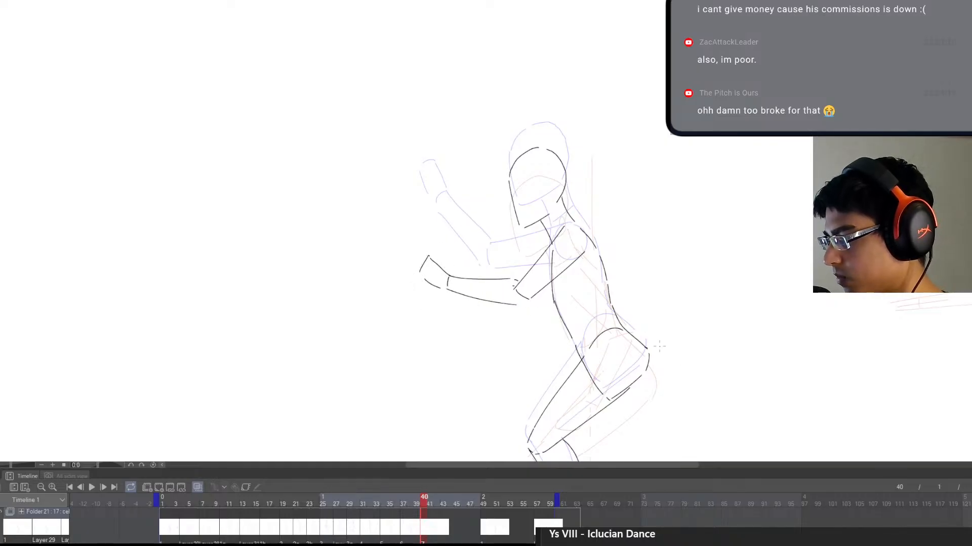
Step: Compare frame 40 with its neighbouring drawings and add a new animation cel at frame 43
key(Left)
key(Right)
key(Right)
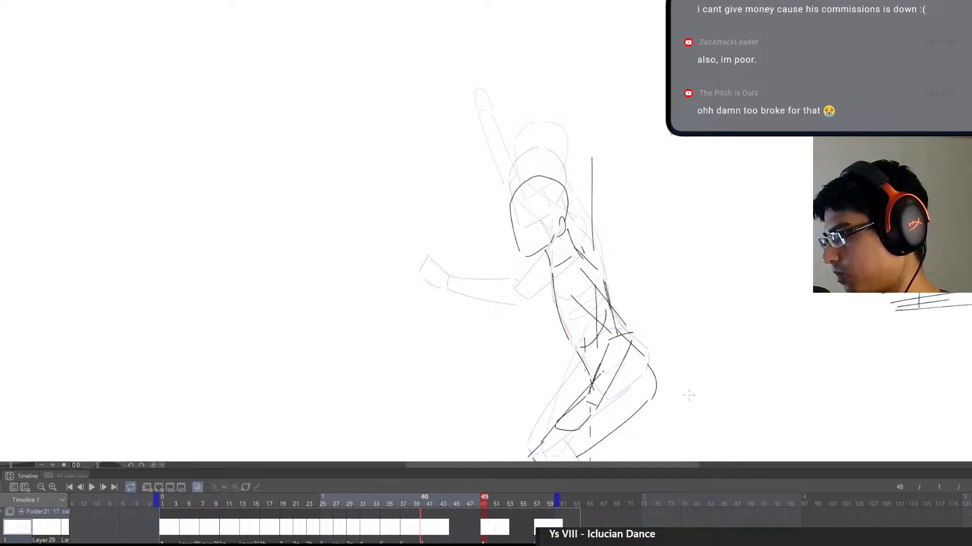
click(446, 528)
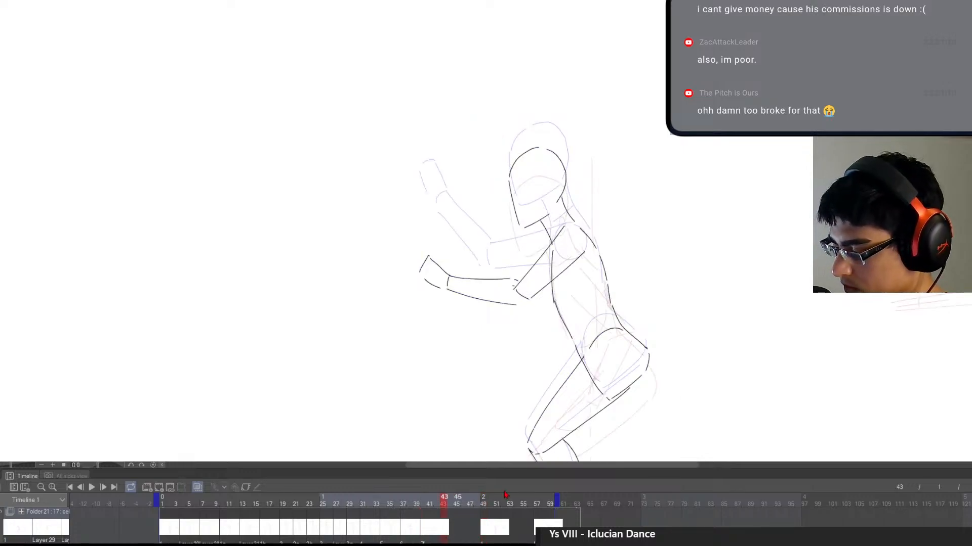
drag(618, 410, 601, 297)
scroll(600, 300, down, 2)
click(169, 500)
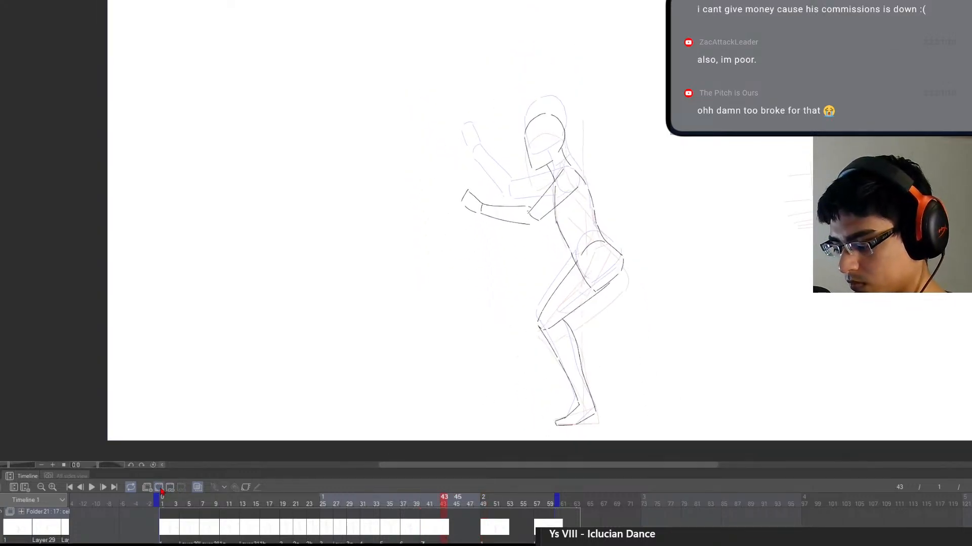
Step: Play the animation and flip through the drawings from frame 33 to frame 43 to check the landing motion
click(92, 487)
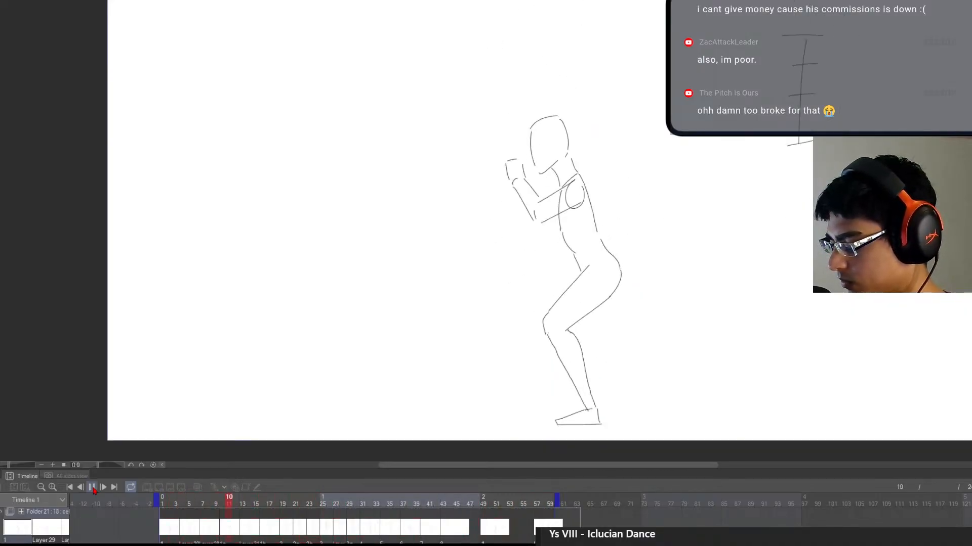
click(377, 533)
key(Right)
key(Right)
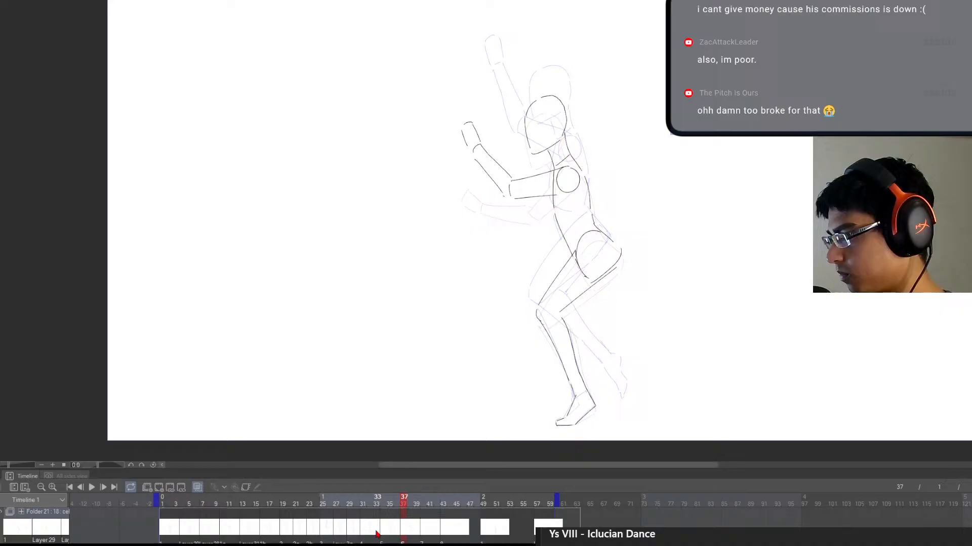
key(Right)
key(Left)
key(Left)
key(Left)
key(Right)
key(Right)
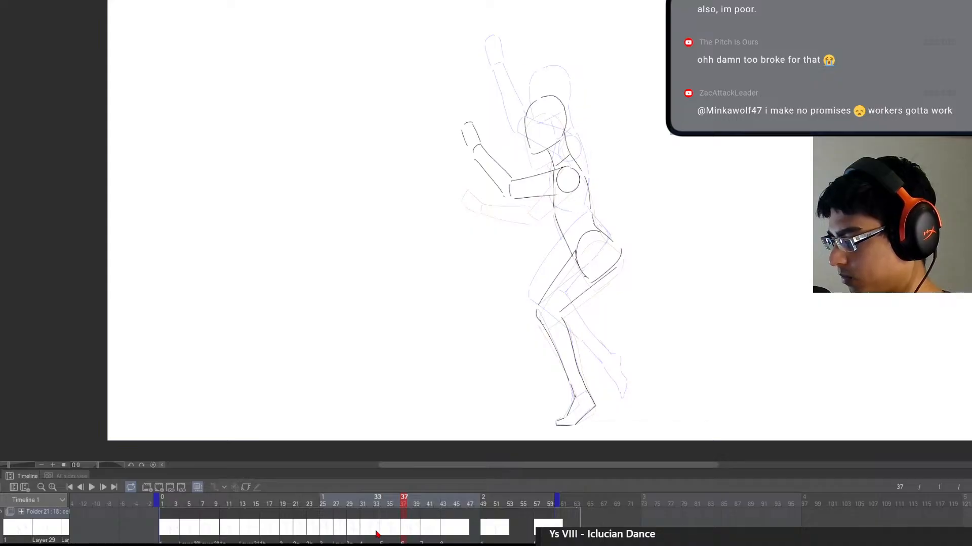
key(Right)
key(Right)
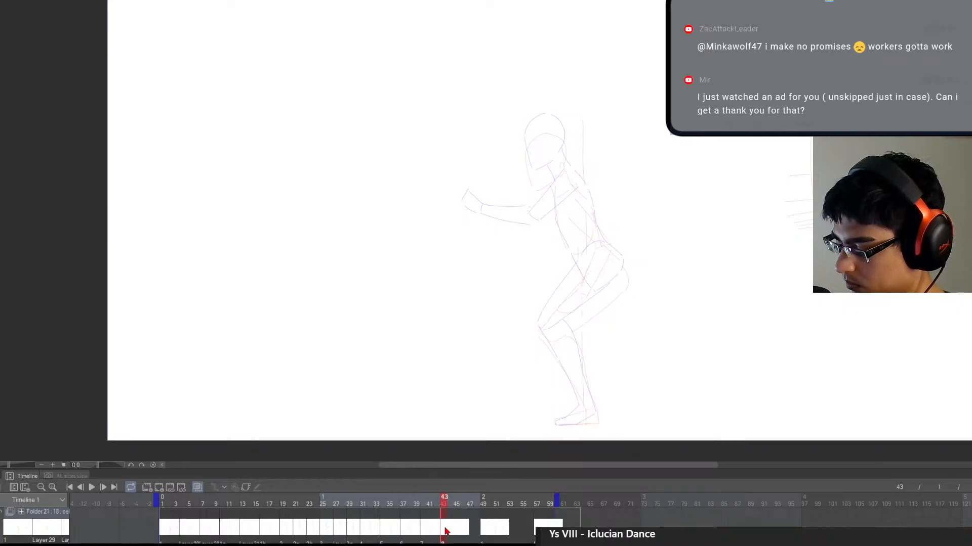
Step: Draw the head on frame 43, slightly lower than the head in the frame 40 drawing
scroll(560, 169, up, 2)
mouse_move(486, 116)
mouse_down()
mouse_move(502, 192)
mouse_move(552, 162)
mouse_up()
key(ctrl+z)
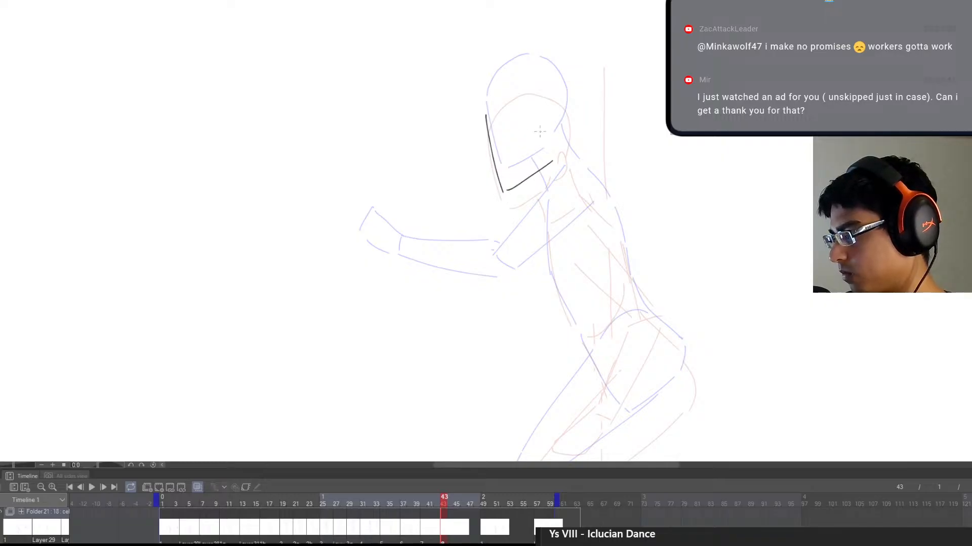
mouse_move(489, 109)
mouse_down()
mouse_move(514, 81)
mouse_move(552, 85)
mouse_move(566, 133)
mouse_move(556, 158)
mouse_up()
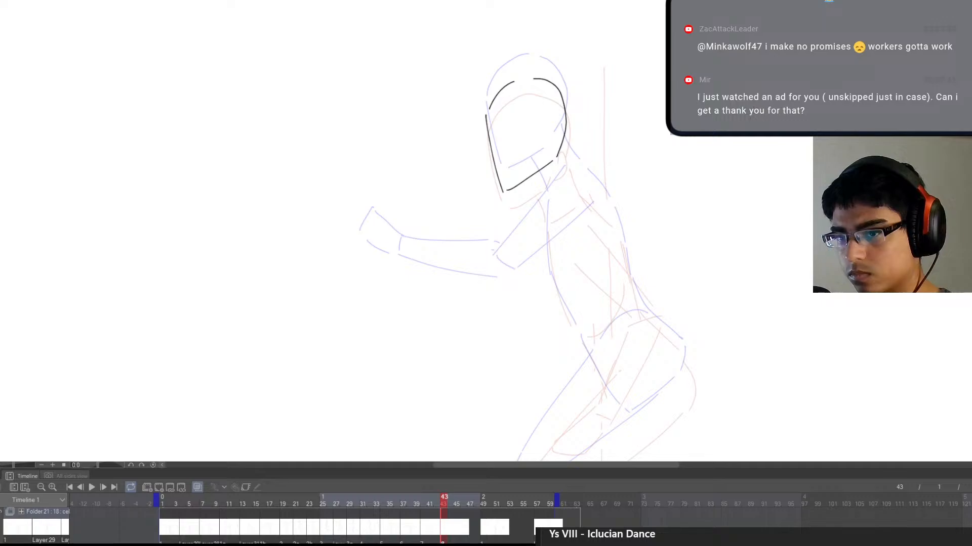
Step: Draw the neck and torso outline on frame 43, with the back curving down into the buttock
drag(600, 278, 575, 234)
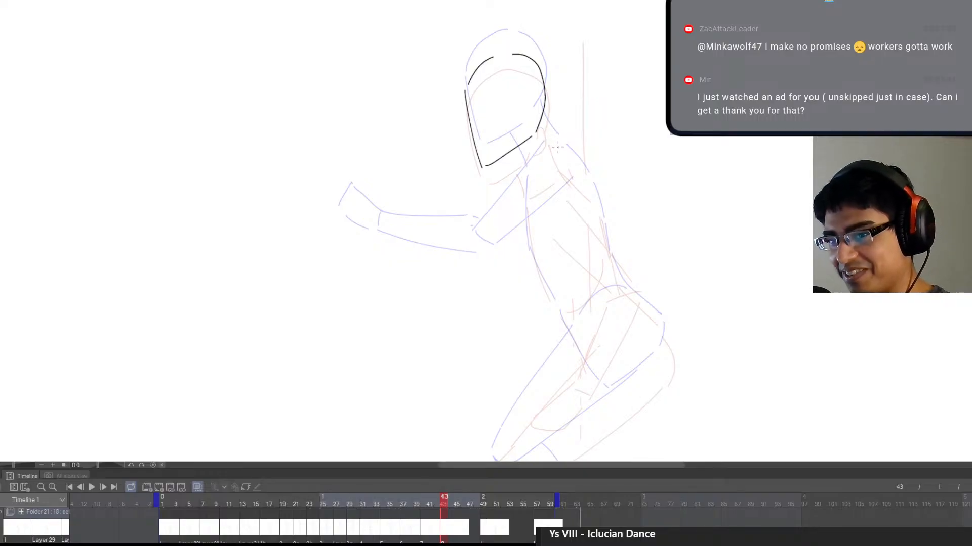
mouse_move(544, 116)
mouse_down()
mouse_move(564, 161)
mouse_move(525, 174)
mouse_move(518, 158)
mouse_move(528, 187)
mouse_move(558, 152)
mouse_move(540, 123)
mouse_up()
key(ctrl+z)
key(ctrl+z)
key(e)
key(p)
mouse_move(528, 189)
mouse_down()
mouse_move(531, 249)
mouse_move(579, 359)
mouse_up()
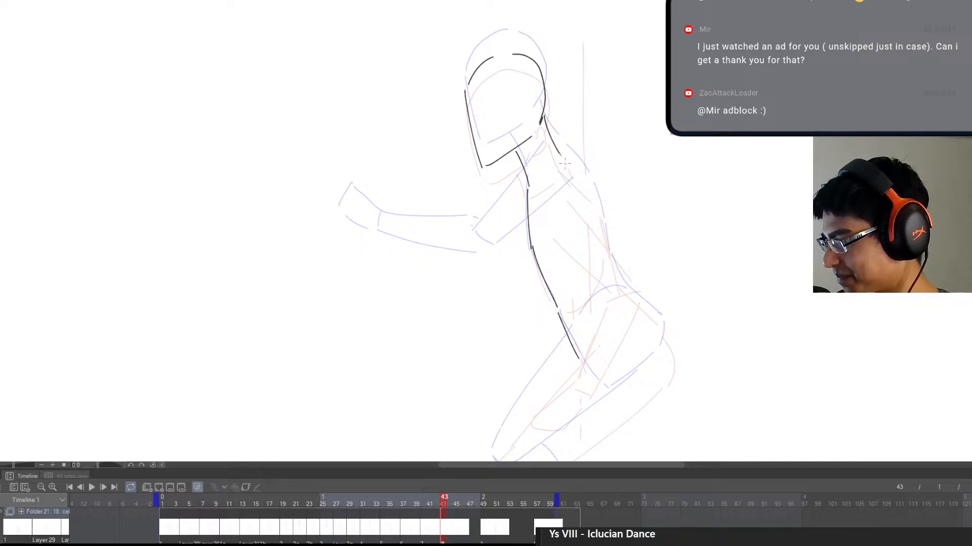
mouse_move(567, 161)
mouse_down()
mouse_move(600, 200)
mouse_move(630, 291)
mouse_move(671, 340)
mouse_move(635, 392)
mouse_up()
drag(586, 368, 614, 405)
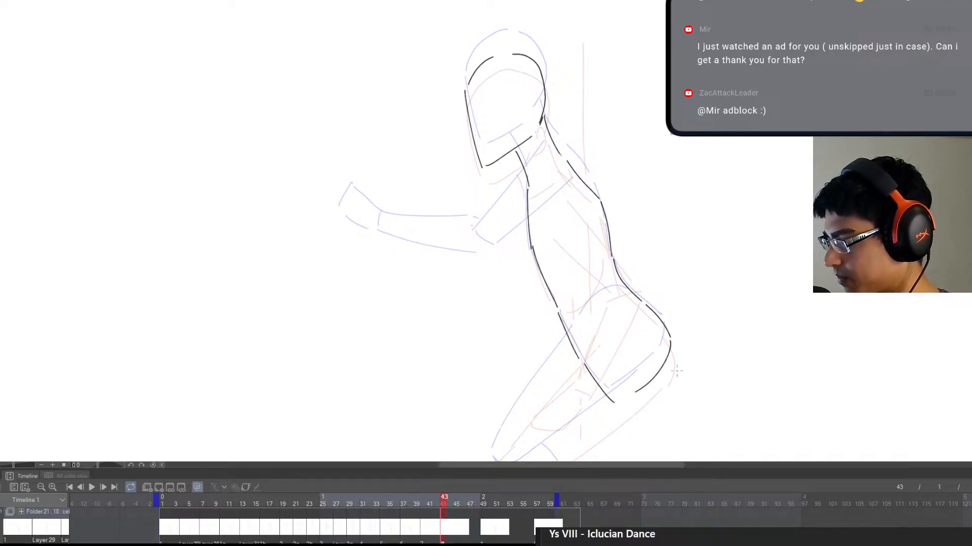
Step: Draw the frame 43 thigh extending forward and down from the hip to the bent knee
scroll(693, 351, down, 4)
drag(707, 399, 675, 242)
scroll(593, 202, up, 3)
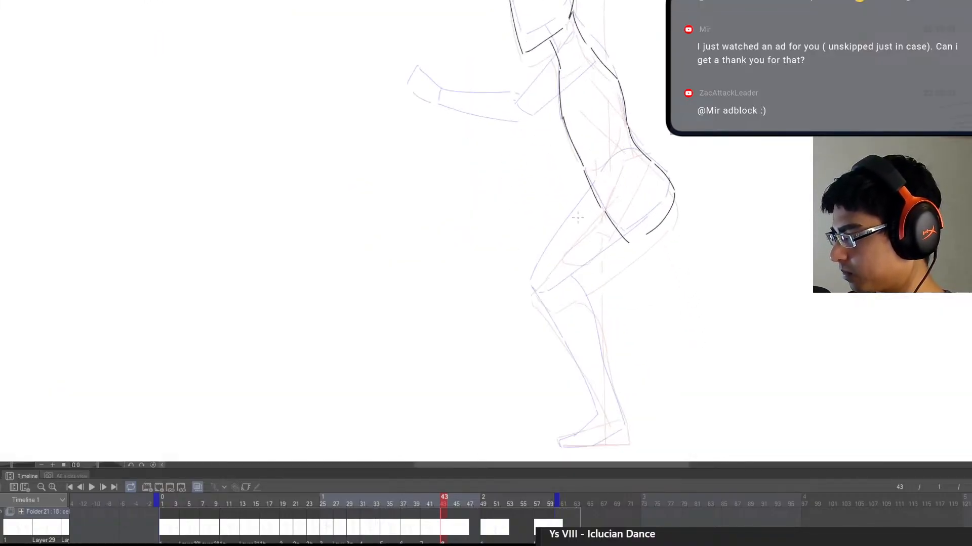
mouse_move(596, 194)
mouse_down()
mouse_move(535, 278)
mouse_move(536, 295)
mouse_move(651, 231)
mouse_up()
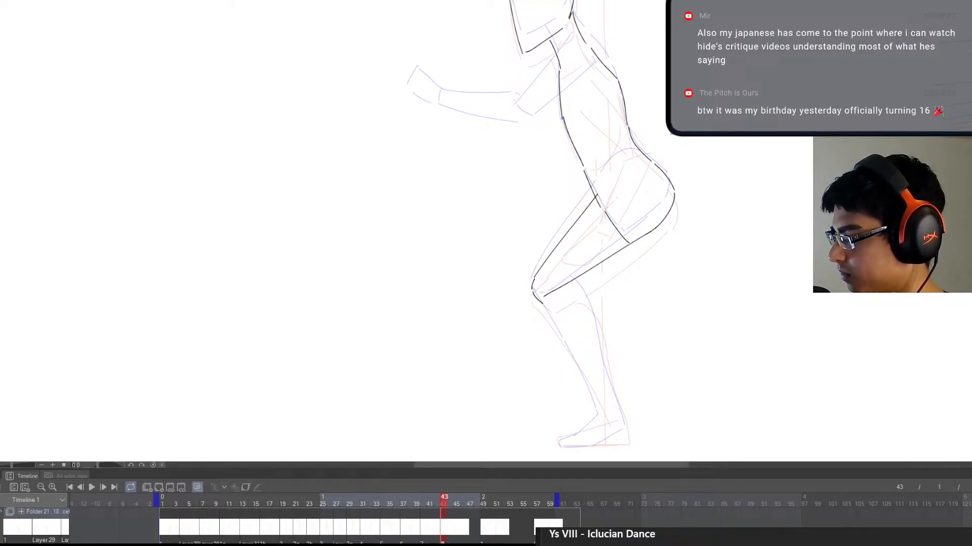
Step: Draw the rounded hip line leading into the frame 43 thigh and erase the torso line that overlaps the thigh
mouse_move(601, 192)
mouse_down()
mouse_move(615, 166)
mouse_move(653, 155)
mouse_up()
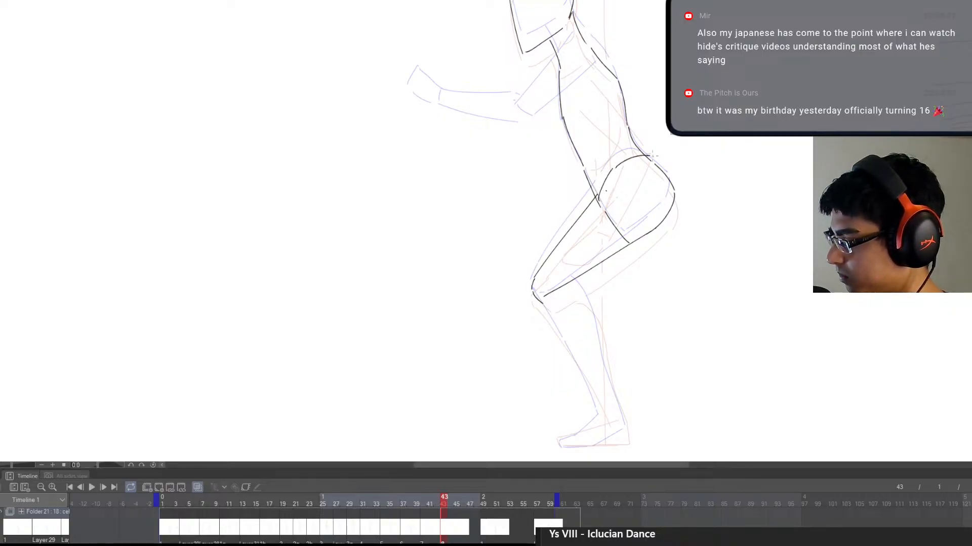
key(ctrl+z)
key(ctrl+z)
key(e)
mouse_move(601, 198)
mouse_down()
mouse_move(622, 236)
mouse_move(595, 195)
mouse_move(551, 249)
mouse_move(637, 162)
mouse_up()
key(p)
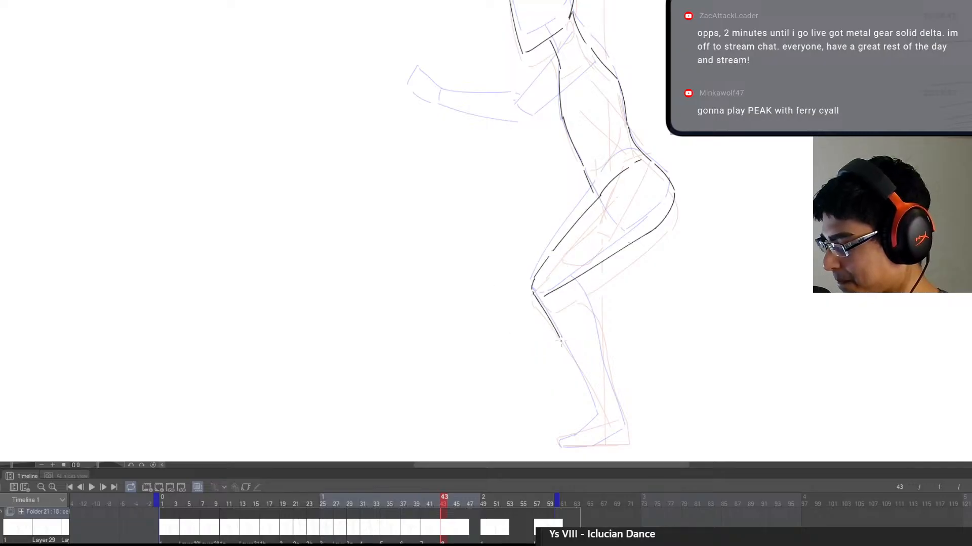
Step: Draw the frame 43 lower leg from knee to ankle and add the foot on the ground
drag(534, 298, 600, 409)
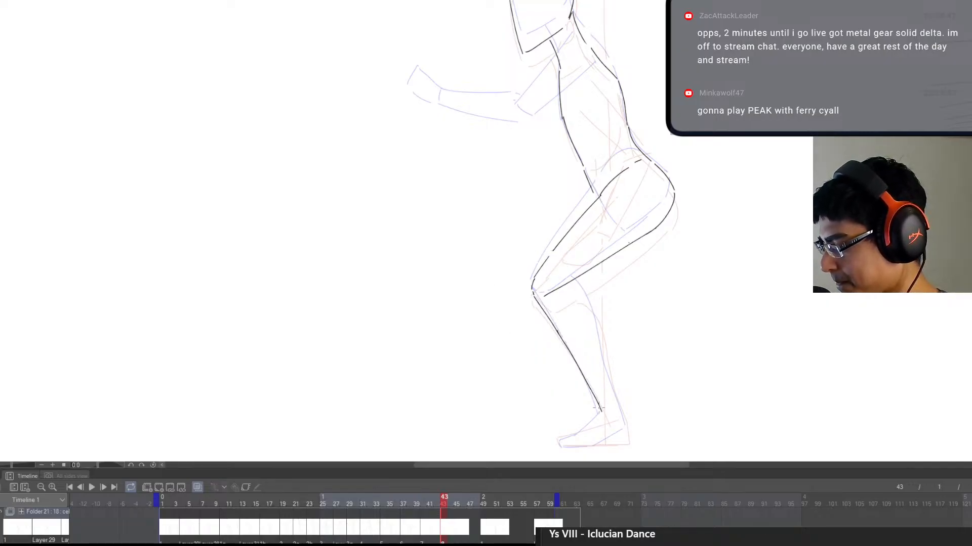
mouse_move(569, 282)
mouse_down()
mouse_move(599, 328)
mouse_move(631, 431)
mouse_up()
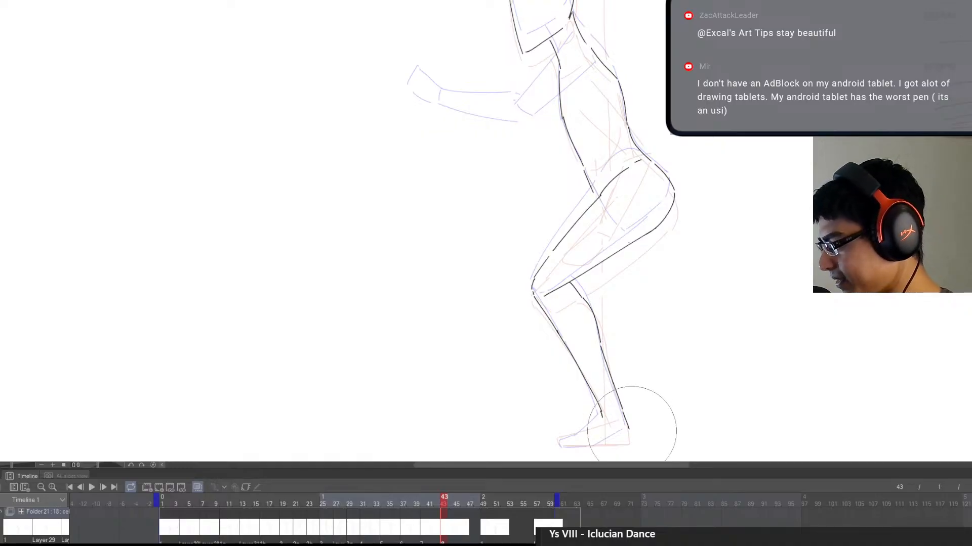
mouse_move(602, 414)
mouse_down()
mouse_move(576, 440)
mouse_move(559, 439)
mouse_move(602, 446)
mouse_move(629, 432)
mouse_up()
drag(641, 377, 607, 380)
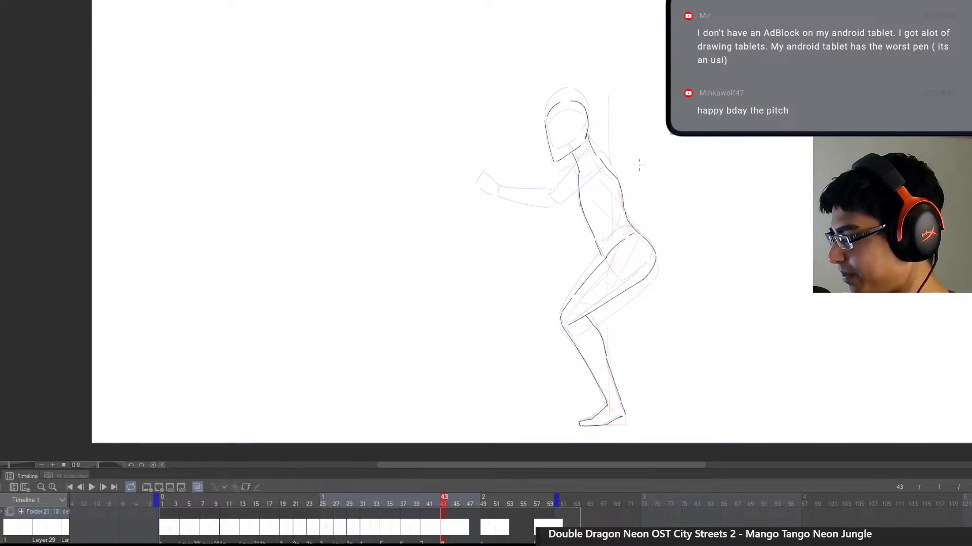
Step: Draw a circle for the shoulder joint at the upper torso on frame 43
scroll(594, 171, up, 1)
mouse_move(594, 177)
mouse_down()
mouse_move(610, 175)
mouse_move(599, 170)
mouse_move(594, 195)
mouse_move(603, 170)
mouse_up()
key(ctrl+z)
key(ctrl+z)
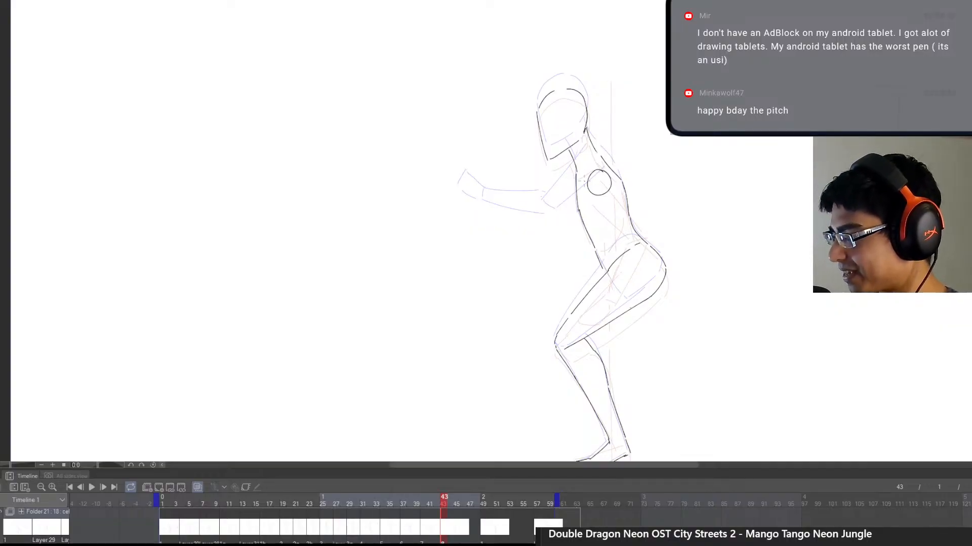
Step: Draw the frame 43 upper arm with two lines running down from the shoulder circle to the elbow beside the waist
drag(590, 173, 556, 227)
key(ctrl+z)
drag(589, 173, 568, 230)
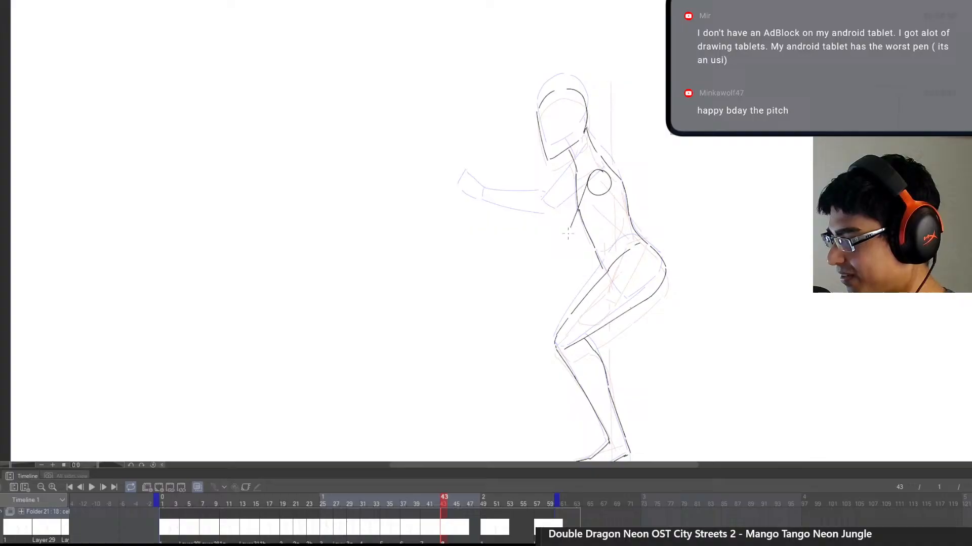
key(ctrl+z)
drag(588, 181, 577, 237)
key(ctrl+z)
drag(587, 176, 580, 225)
drag(610, 192, 589, 238)
key(ctrl+z)
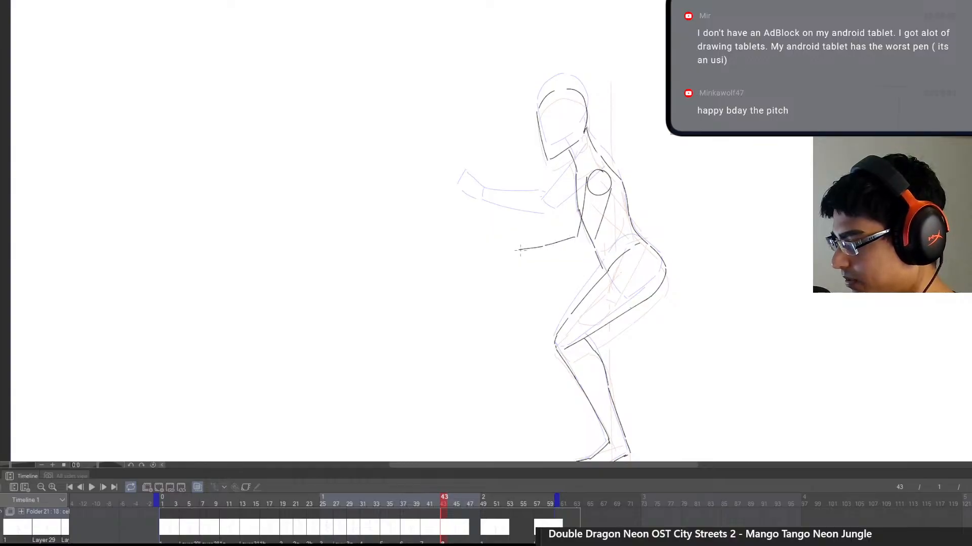
Step: Draw the frame 43 forearm reaching forward from the elbow, closing it at the wrist, and add a blocky fist
drag(526, 261, 580, 256)
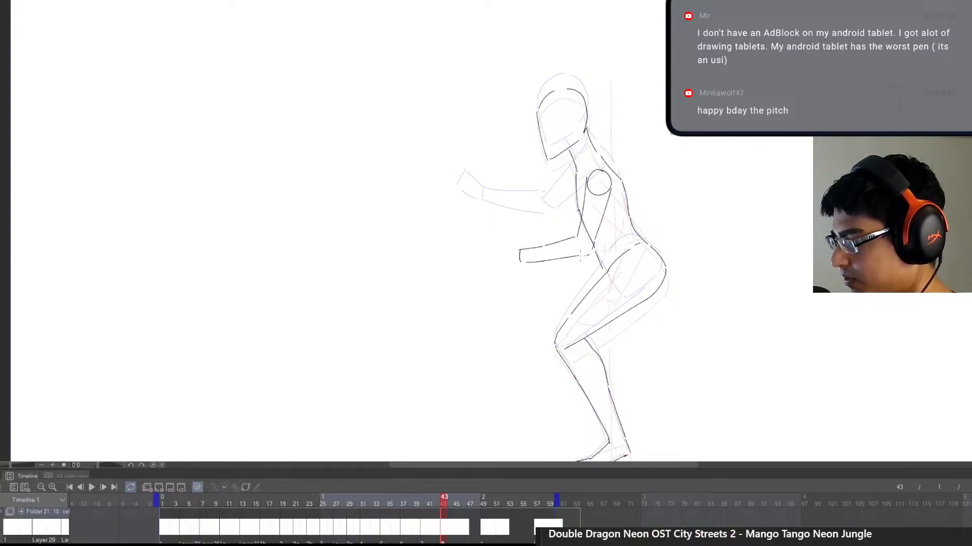
drag(528, 263, 582, 256)
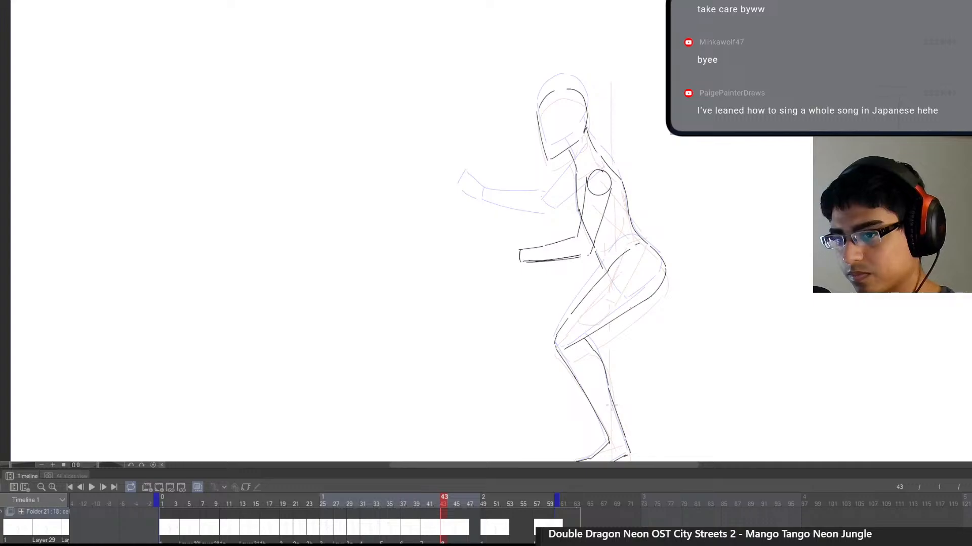
drag(490, 242, 492, 259)
Step: Flip between the frame 43 drawing and its neighbouring drawings to compare its pose with the landing crouch at frame 49
drag(808, 381, 748, 406)
drag(748, 406, 683, 402)
key(comma)
key(period)
key(comma)
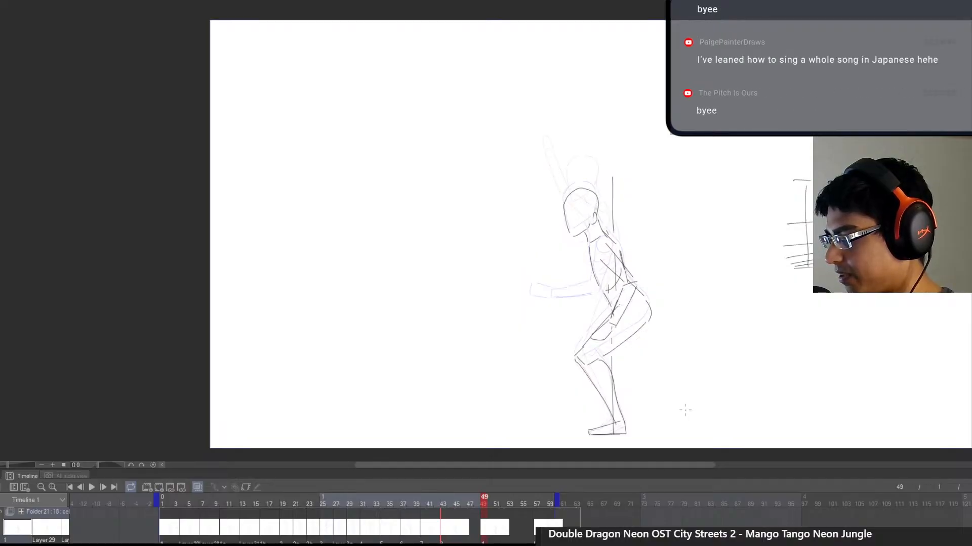
key(period)
key(period)
key(comma)
key(comma)
key(period)
key(period)
key(comma)
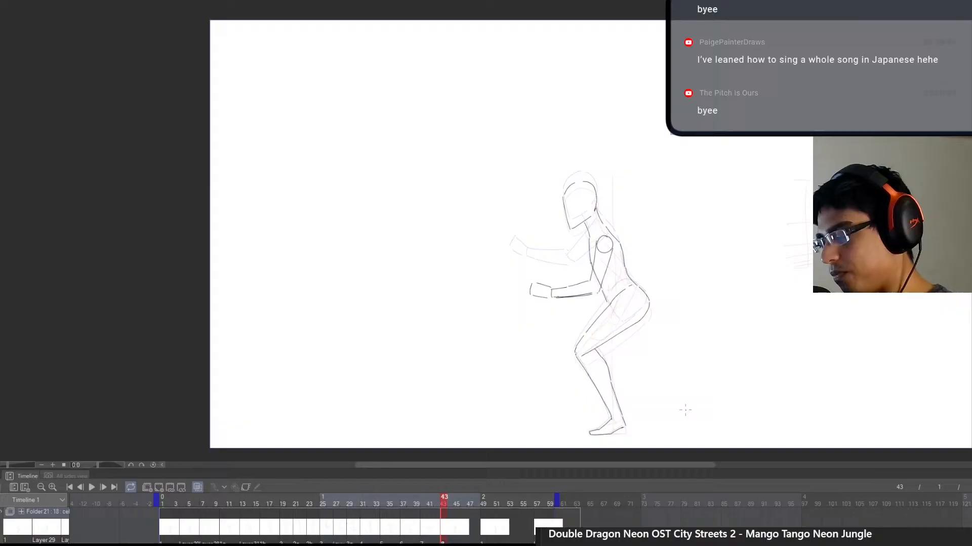
key(comma)
key(period)
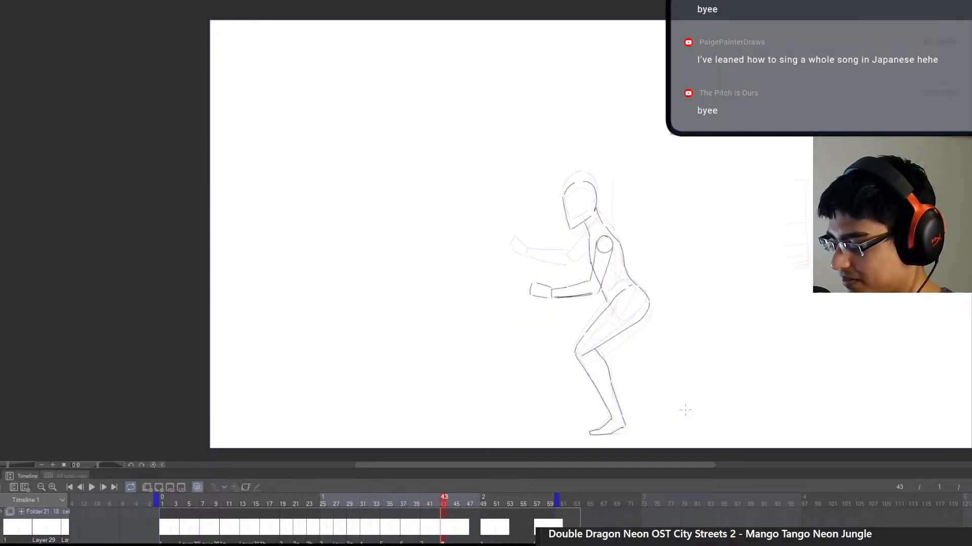
Step: Move the final crouch cel from frame 49 to frame 46 and shorten the playback range to end just after it
click(484, 529)
drag(471, 532, 461, 533)
click(465, 532)
drag(557, 500, 469, 500)
Step: Play the jump animation in a loop to check the new landing timing, and stop the playback
click(102, 490)
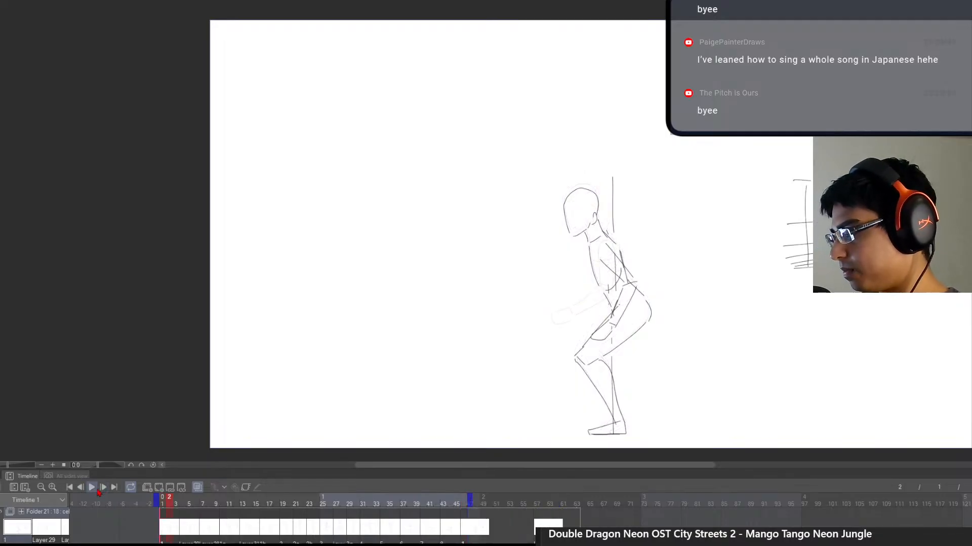
click(93, 488)
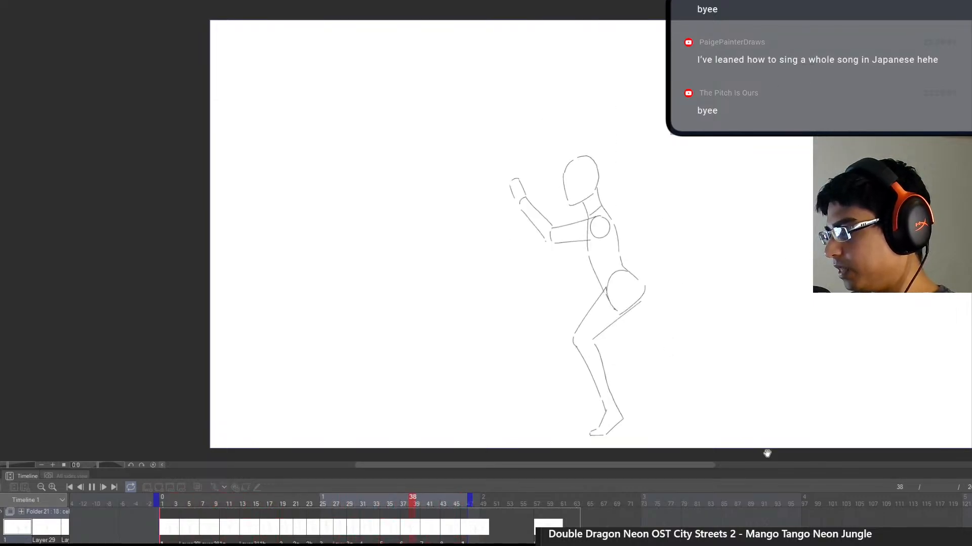
click(172, 529)
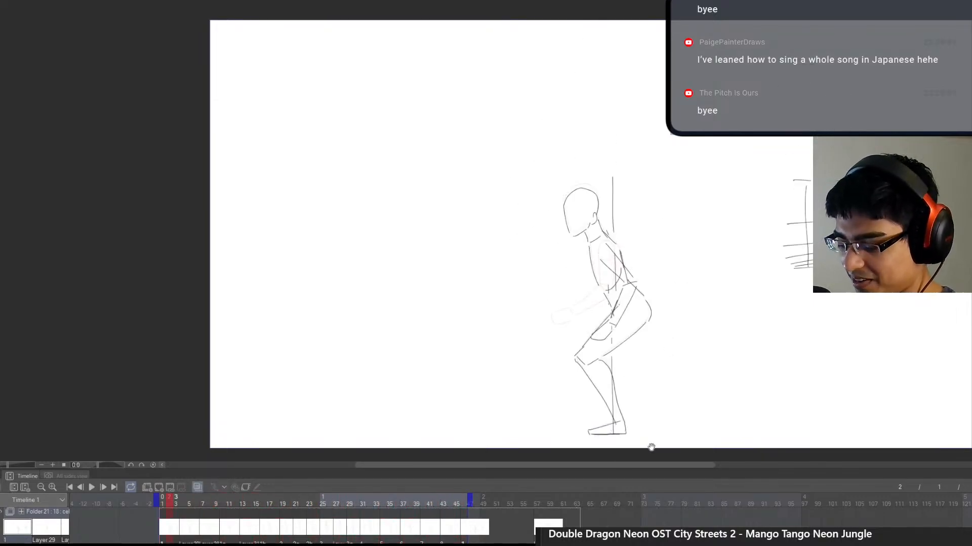
Step: Step forward and backward through the jump drawings between the opening crouch and the landing to examine the motion
scroll(379, 515, down, 2)
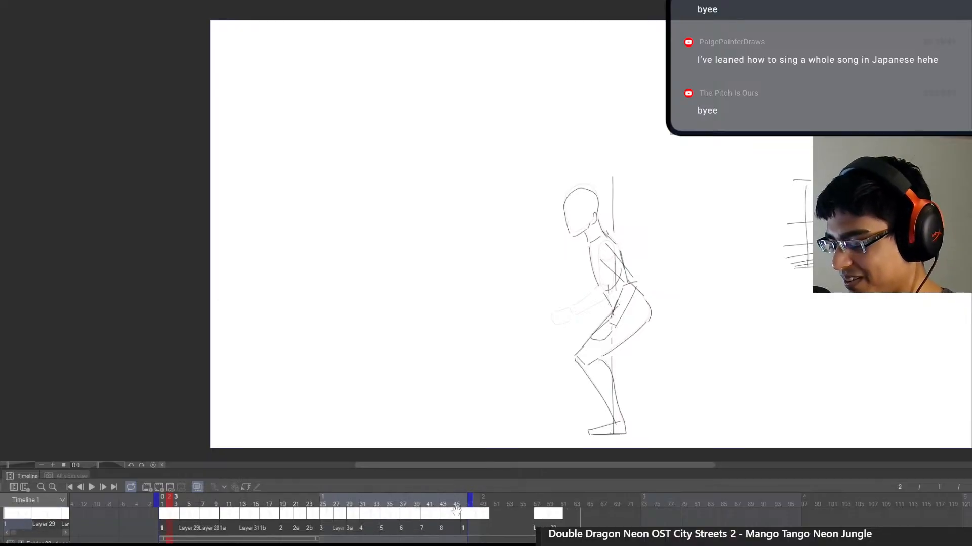
scroll(463, 526, up, 2)
key(Left)
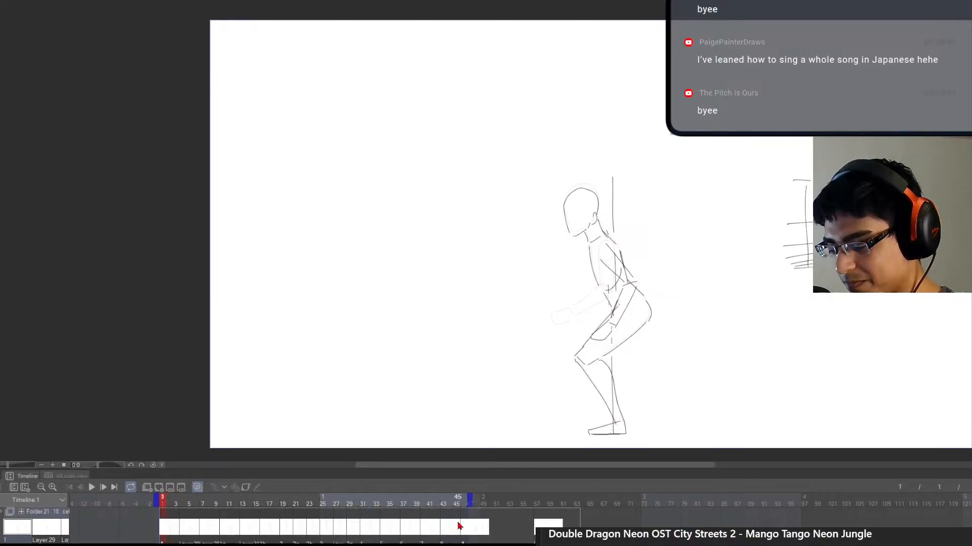
key(Right)
key(Right)
key(Right)
key(Left)
key(Left)
key(Right)
key(Right)
key(Right)
key(Right)
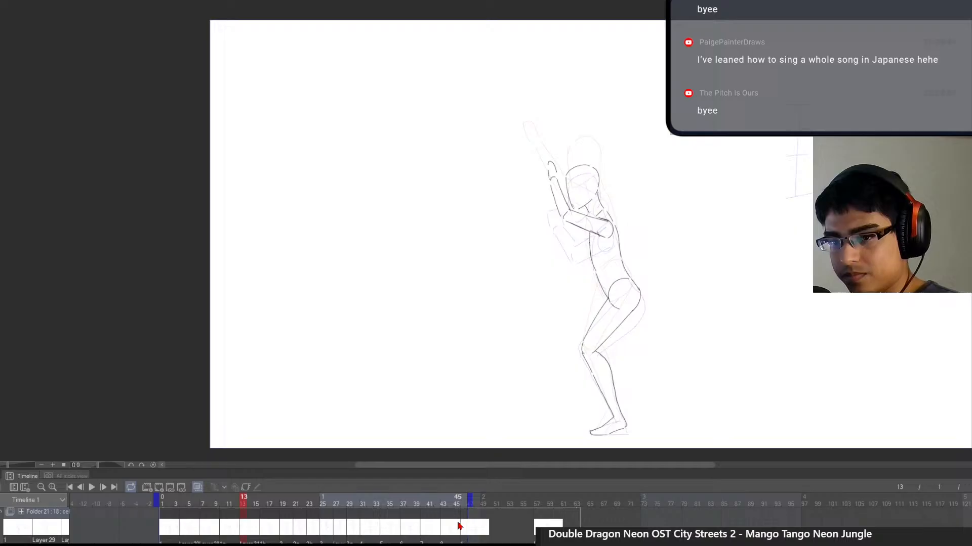
key(Right)
key(Right)
key(Right)
key(Right)
key(Right)
key(Right)
key(Right)
key(Right)
key(Right)
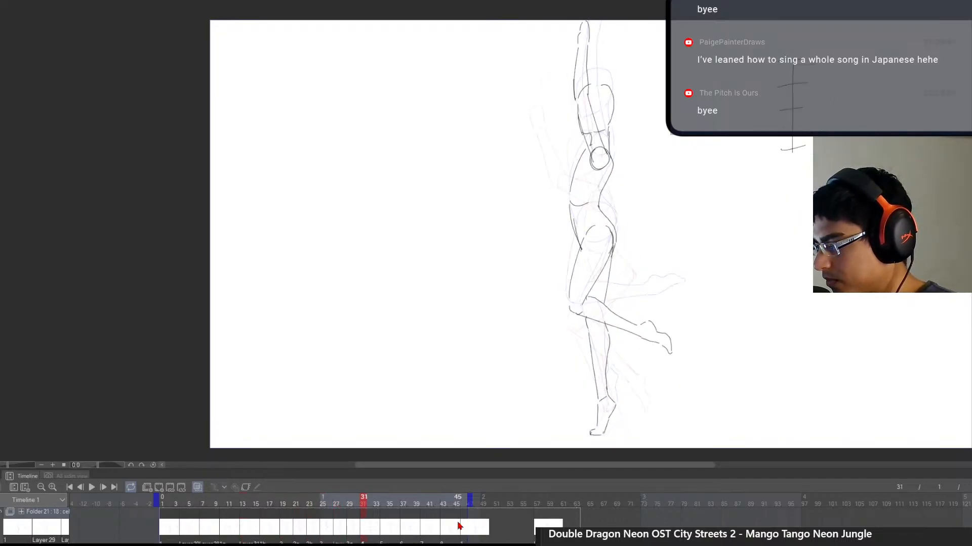
key(Right)
key(Right)
key(Right)
key(Right)
key(Right)
key(Right)
key(Right)
key(Right)
key(Right)
key(Right)
key(Right)
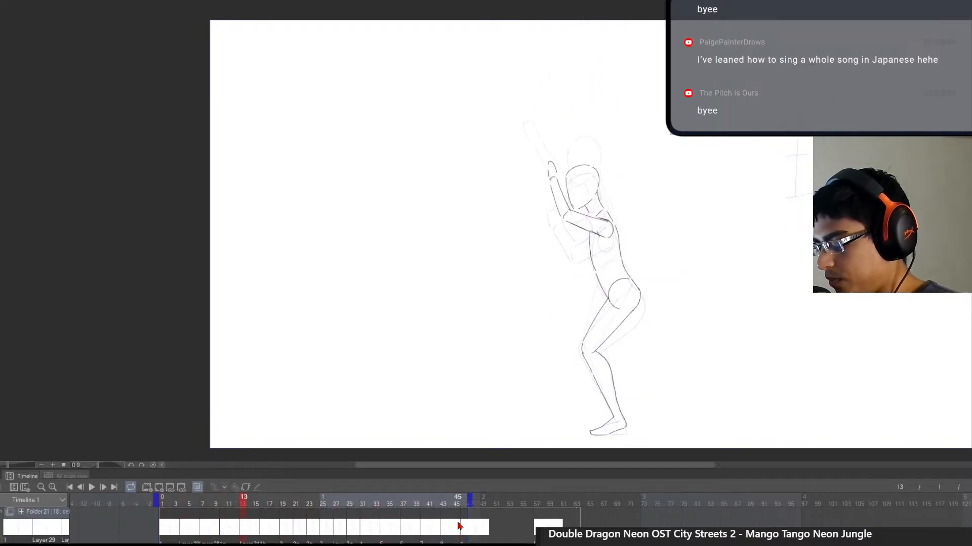
key(Right)
key(Right)
key(Right)
key(Right)
key(Right)
key(Right)
key(Right)
key(Right)
key(Right)
key(Right)
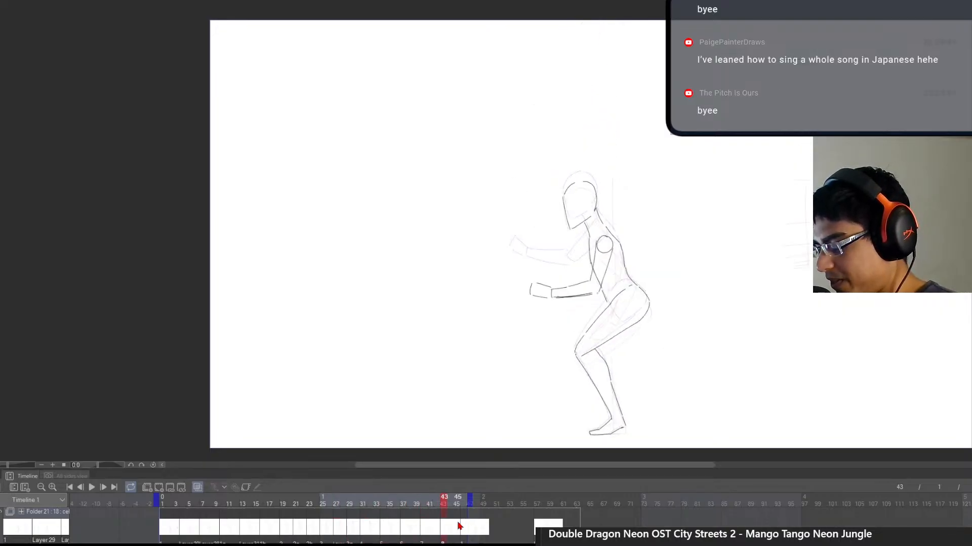
key(Left)
key(Left)
key(Left)
key(Left)
key(Left)
key(Left)
key(Left)
key(Left)
key(Left)
key(Left)
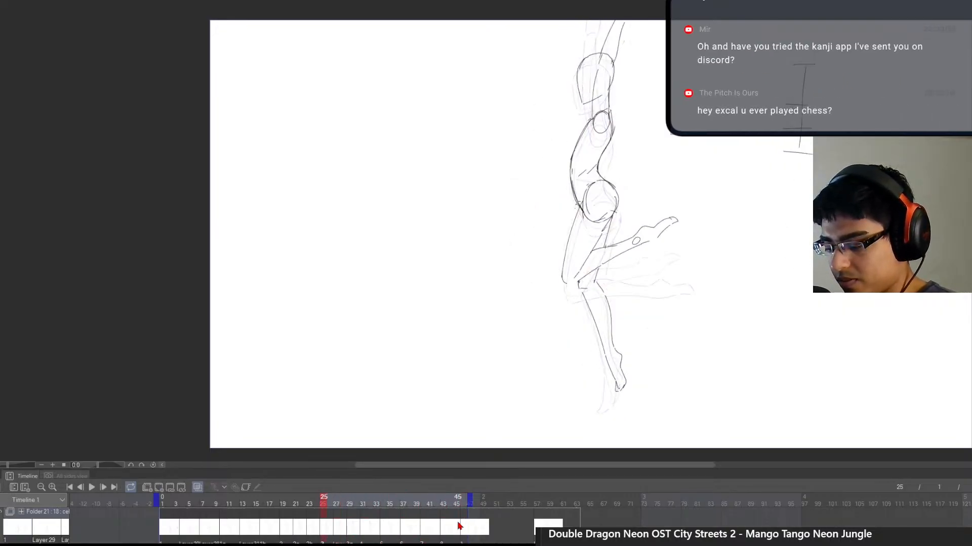
key(Left)
key(Left)
key(Left)
key(Left)
key(Left)
key(Left)
key(Left)
key(Left)
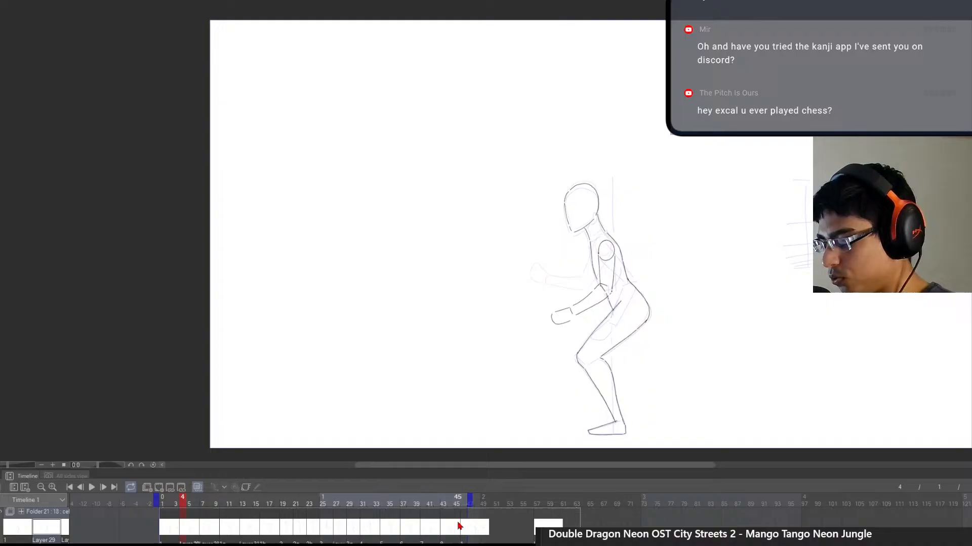
Step: Shorten the playback range to end just before the crouch cel at frame 46, and step through the loop in both directions
drag(469, 501, 461, 502)
key(Left)
key(Right)
key(Right)
key(Right)
key(Right)
key(Right)
key(Right)
key(Right)
key(Right)
key(Right)
key(Right)
key(Right)
key(Right)
key(Right)
key(Right)
key(Right)
key(Right)
key(Right)
key(Right)
key(Right)
key(Right)
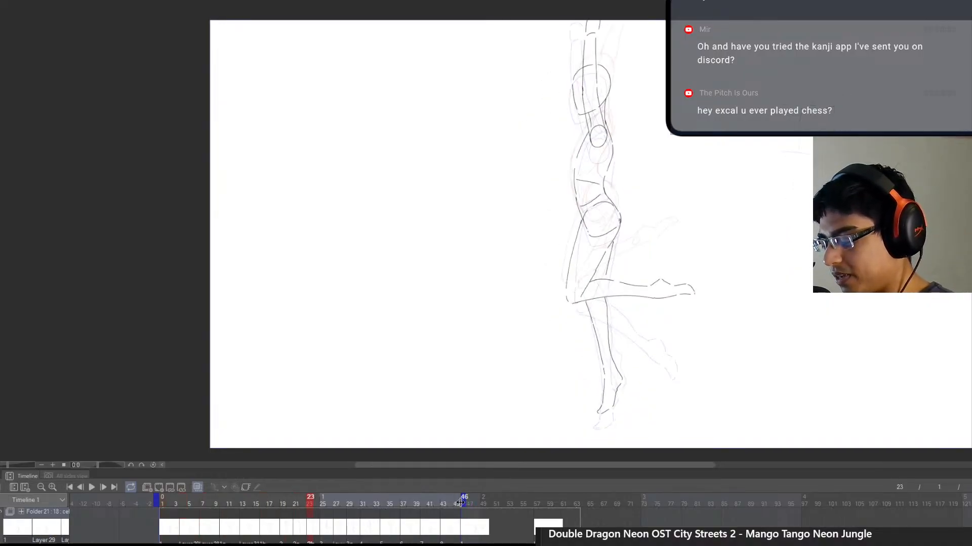
key(Right)
key(Right)
key(Right)
key(Right)
key(Right)
key(Right)
key(Right)
key(Right)
key(Right)
key(Right)
key(Right)
key(Right)
key(Right)
key(Right)
key(Right)
key(Right)
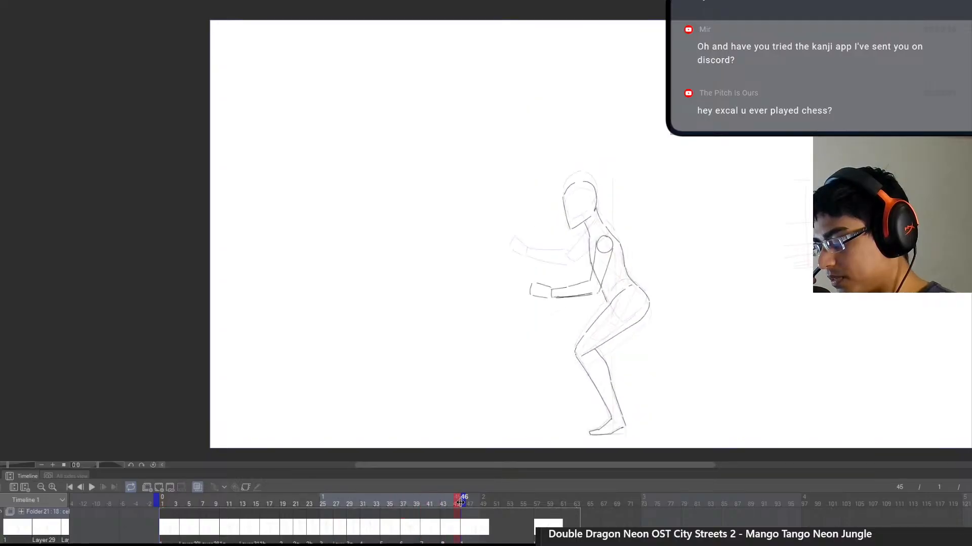
key(Left)
key(Left)
key(Left)
key(Left)
key(Left)
key(Left)
key(Left)
key(Left)
key(Left)
key(Left)
key(Left)
key(Left)
key(Left)
key(Left)
key(Left)
key(Left)
key(Left)
key(Left)
key(Left)
key(Left)
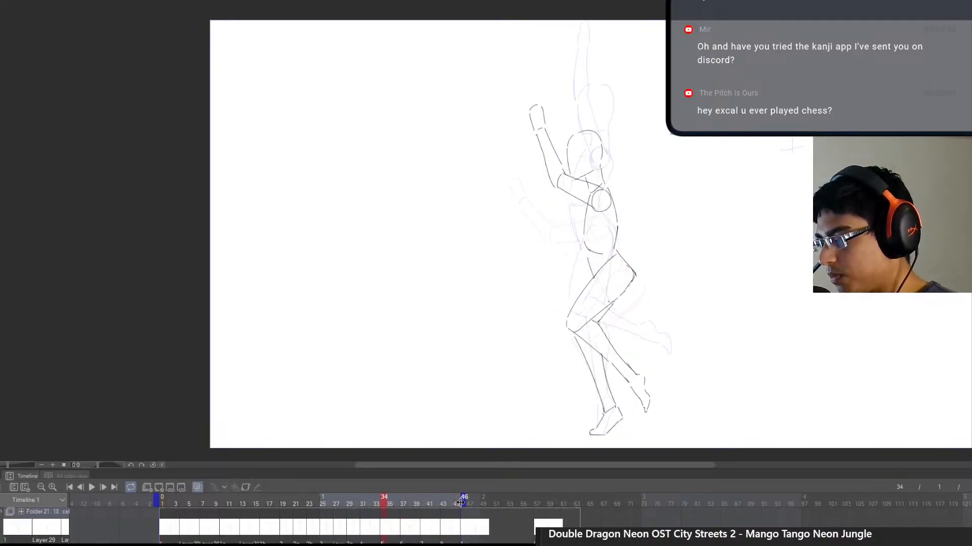
key(Left)
key(Left)
key(Left)
key(Left)
key(Left)
key(Left)
key(Left)
Step: Return to frame 1 and play the shortened jump loop
click(158, 504)
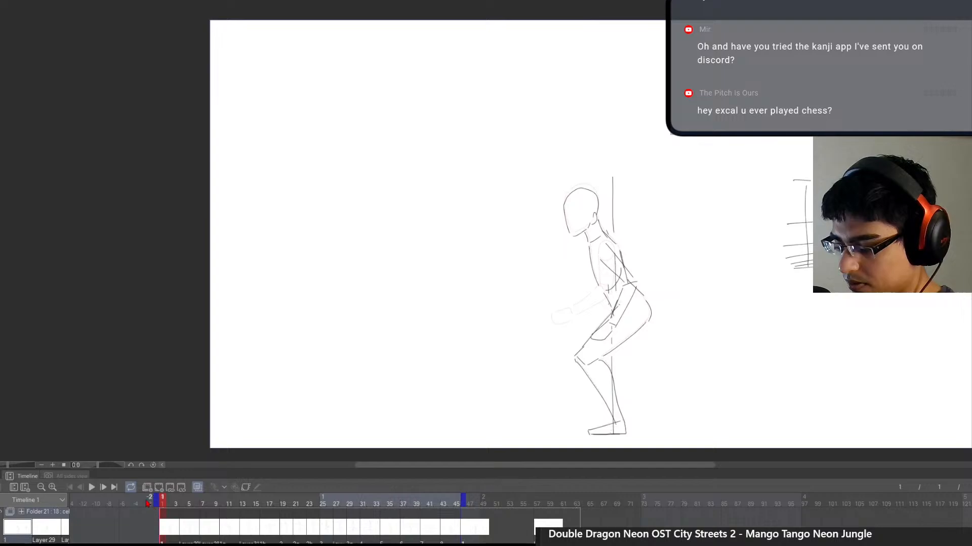
click(94, 490)
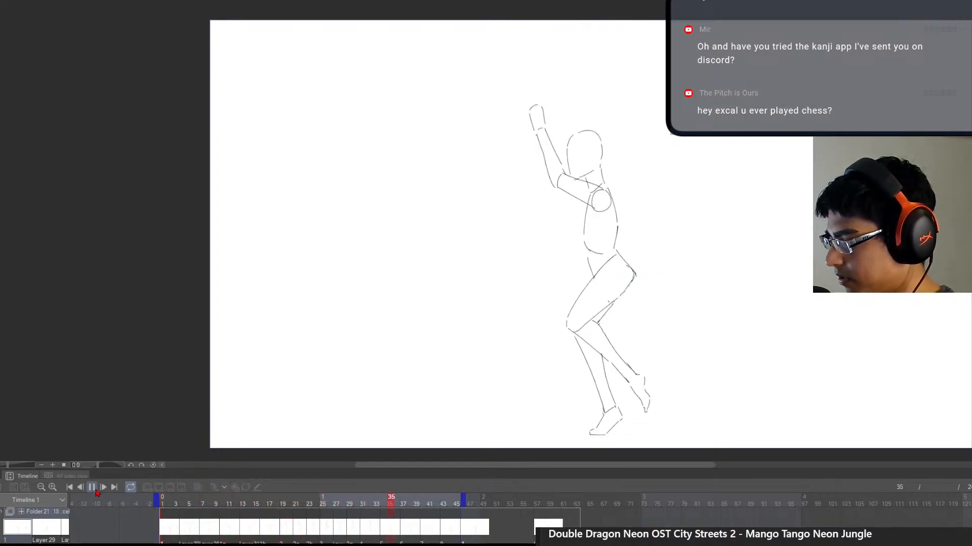
Step: Return to frame 1 and step forward through the jump drawings up to frame 27 to examine the motion
click(165, 528)
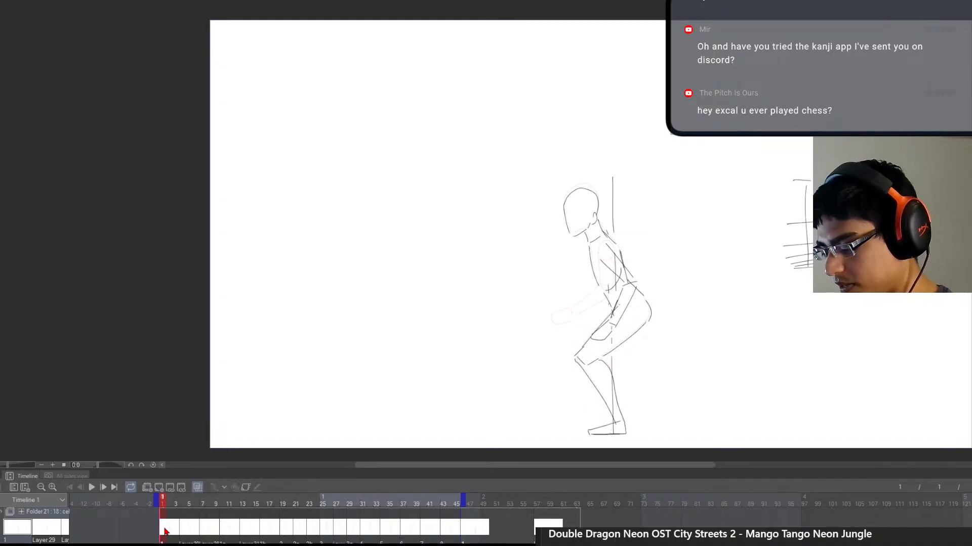
key(Right)
key(Right)
key(Right)
key(Right)
key(Right)
key(Right)
key(Right)
key(Right)
key(Right)
key(Right)
key(Right)
key(Right)
key(Right)
key(Right)
key(Right)
key(Right)
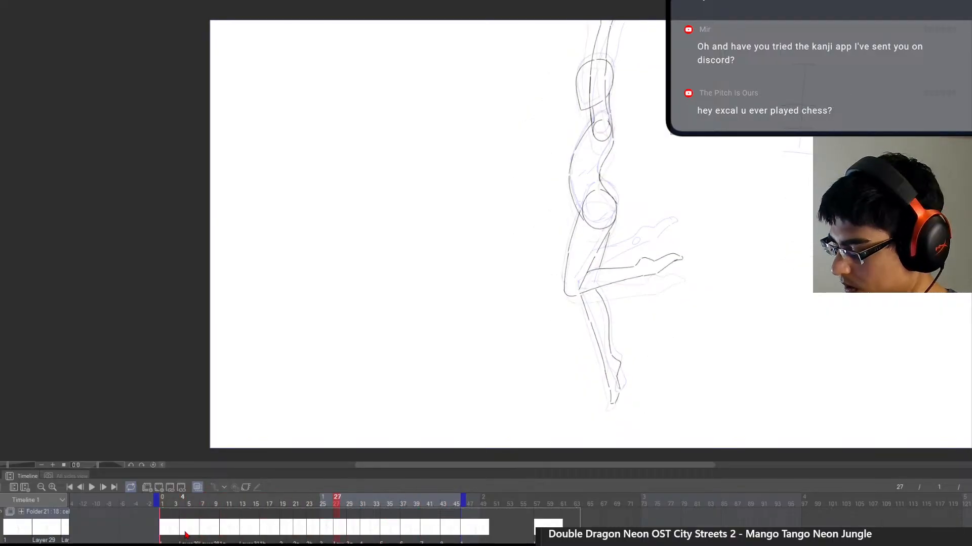
Step: Select the jump cels from the end back to the opening drawings, and play the loop from frame 1
mouse_move(502, 529)
mouse_down()
mouse_move(190, 516)
mouse_move(176, 527)
mouse_up()
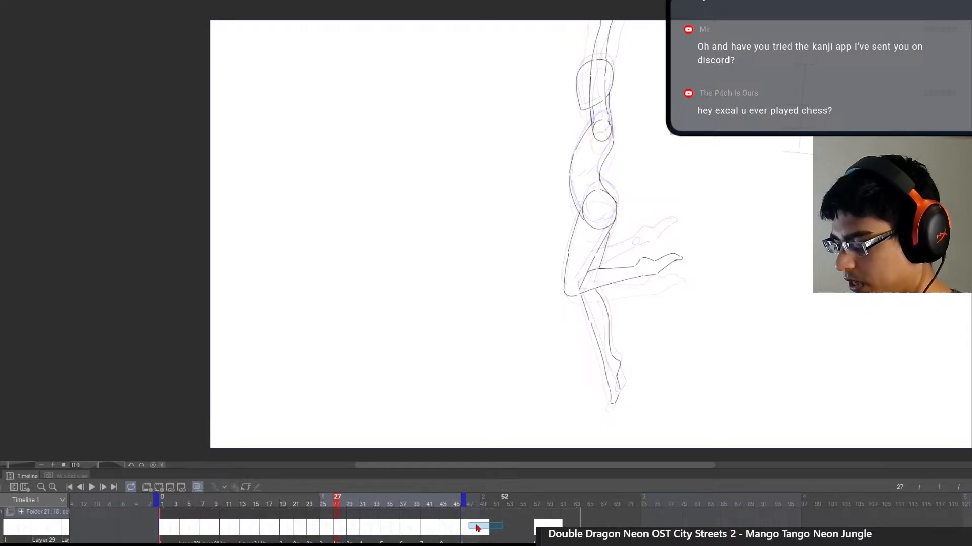
click(172, 530)
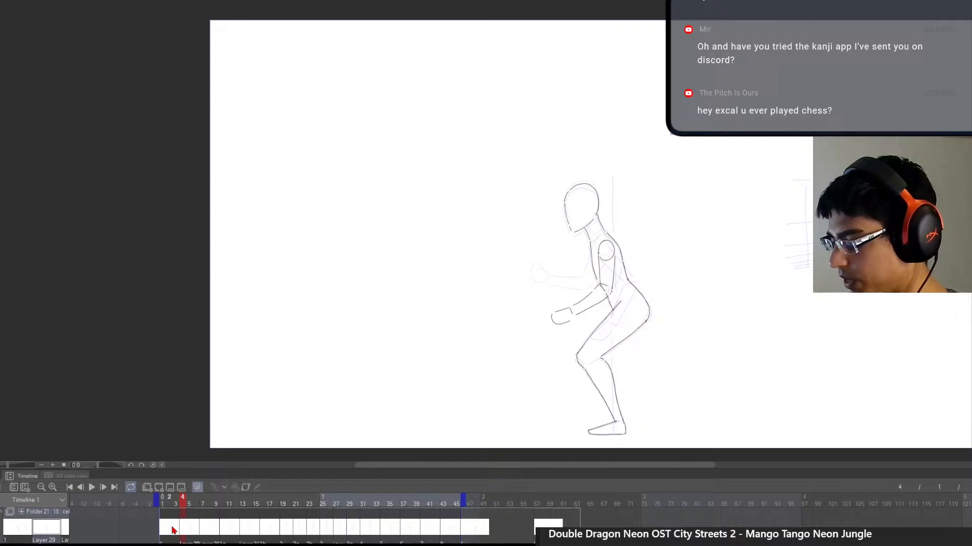
click(167, 529)
click(92, 487)
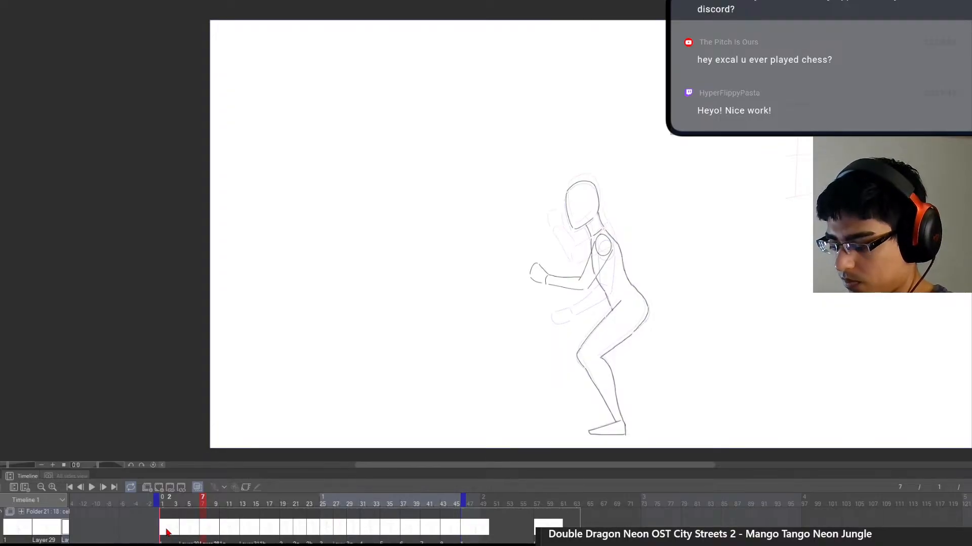
Step: Remove the in-between drawing at frame 7 by shifting all the following cels three frames earlier
drag(518, 520, 207, 531)
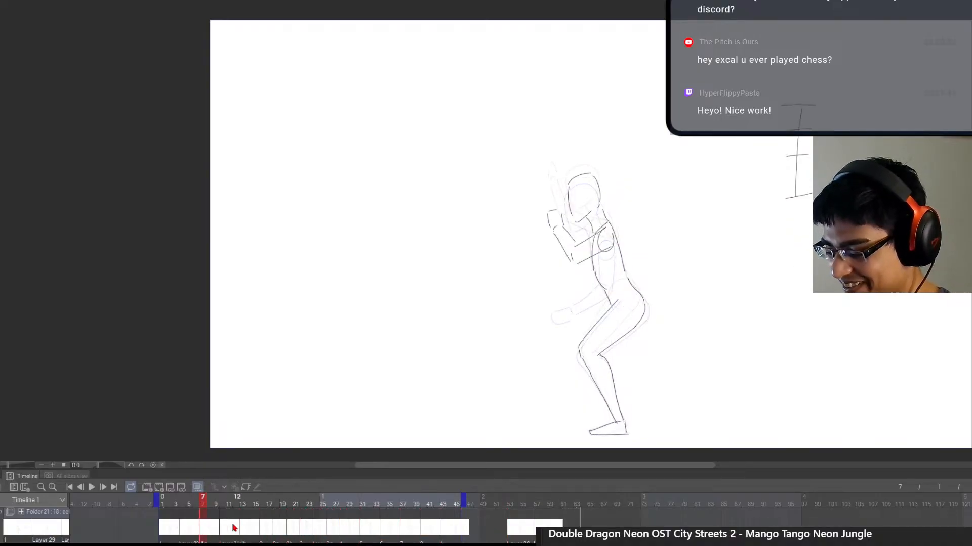
key(Right)
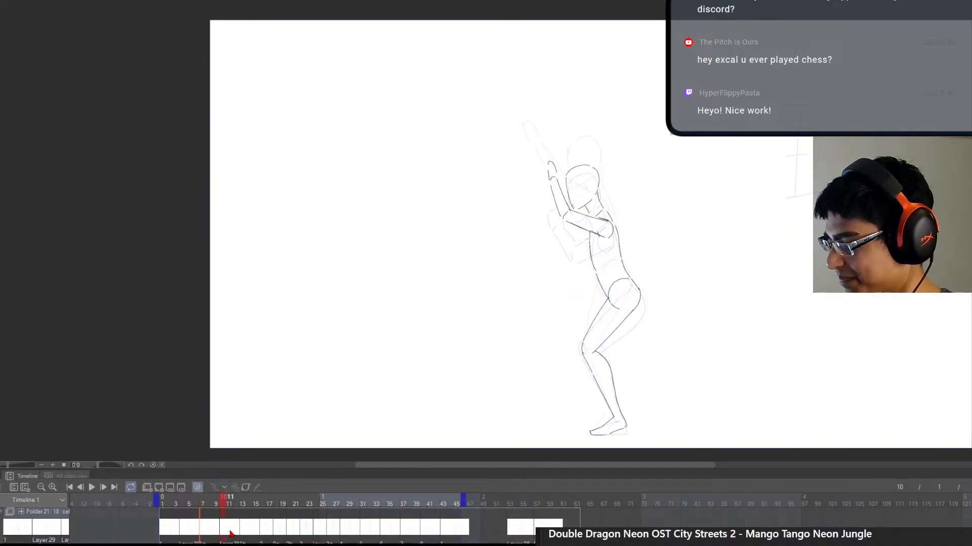
key(Right)
key(Right)
Step: Step back and forth from the opening crouch to the airborne pose at frame 22 to check the tightened takeoff
key(Left)
key(Left)
key(Left)
key(Left)
key(Left)
key(Right)
key(Right)
key(Right)
key(Right)
key(Right)
key(Right)
key(Right)
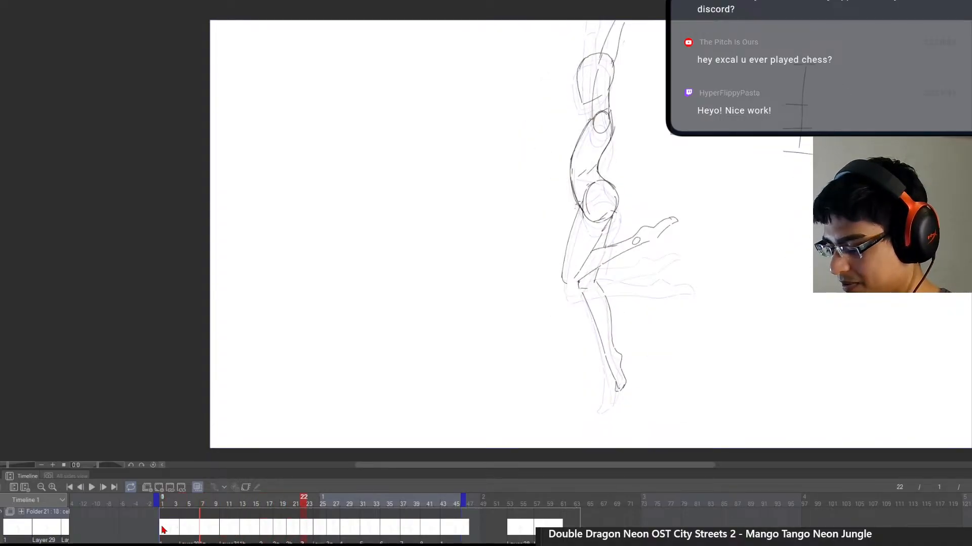
Step: Play the loop from frame 1, stop it, and step through the descent and landing drawings up to frame 43
click(163, 529)
click(92, 487)
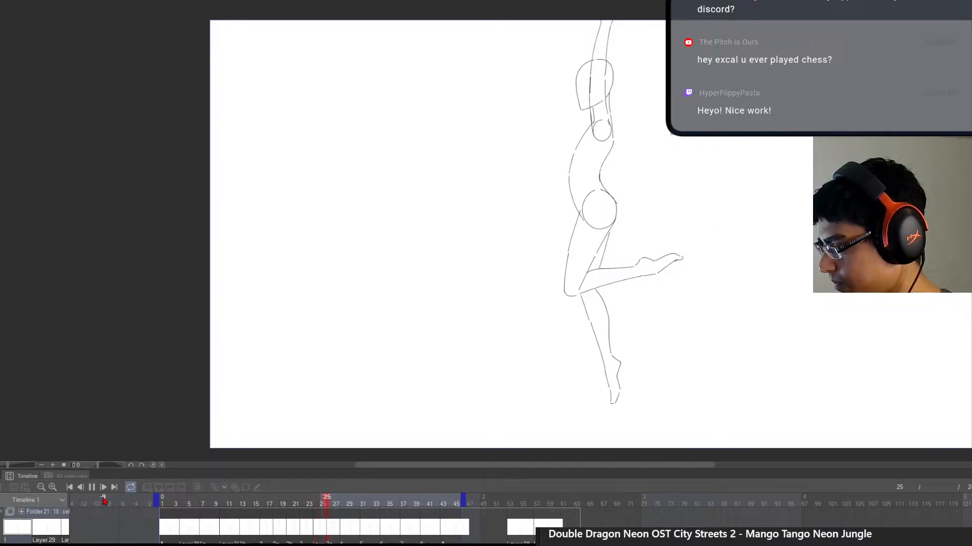
click(363, 528)
key(Right)
key(Right)
key(Right)
key(Right)
key(Right)
key(Right)
key(Right)
key(Right)
key(Right)
key(Right)
key(Right)
key(Right)
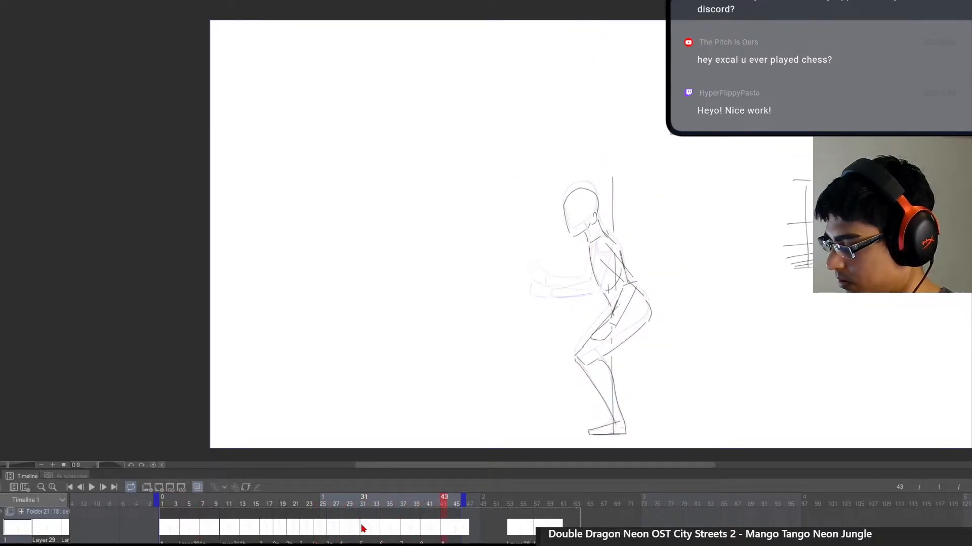
Step: Remove the landing in-between at frame 40 by shifting the crouch cel and the cels after it three frames earlier
key(Left)
mouse_move(426, 529)
mouse_down()
mouse_move(490, 530)
mouse_move(424, 532)
mouse_up()
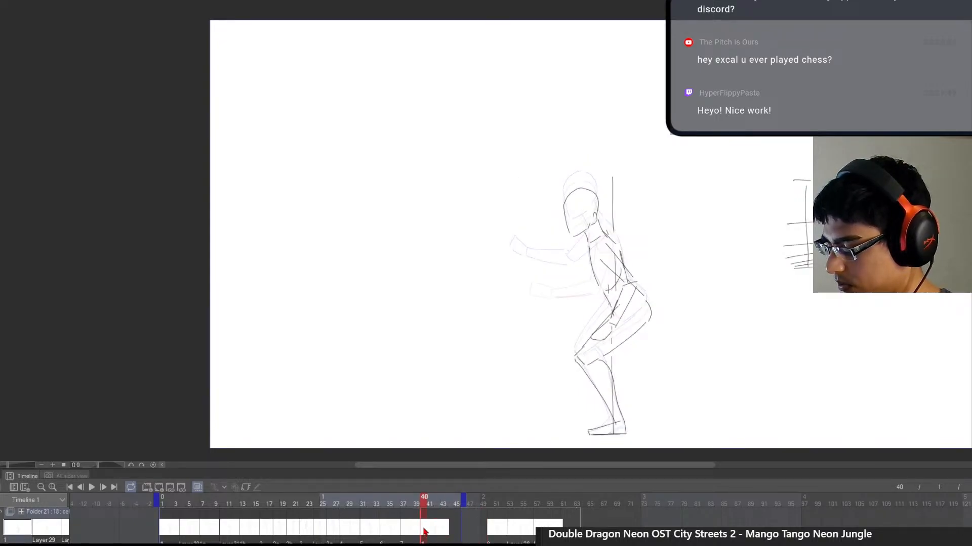
click(171, 530)
Step: Step forward and backward through the takeoff drawings around frames 10 to 24 to examine the rise
click(226, 531)
key(Right)
key(Right)
key(Right)
key(Right)
key(Right)
key(Right)
key(Right)
key(Right)
key(Right)
key(Right)
key(Right)
key(Right)
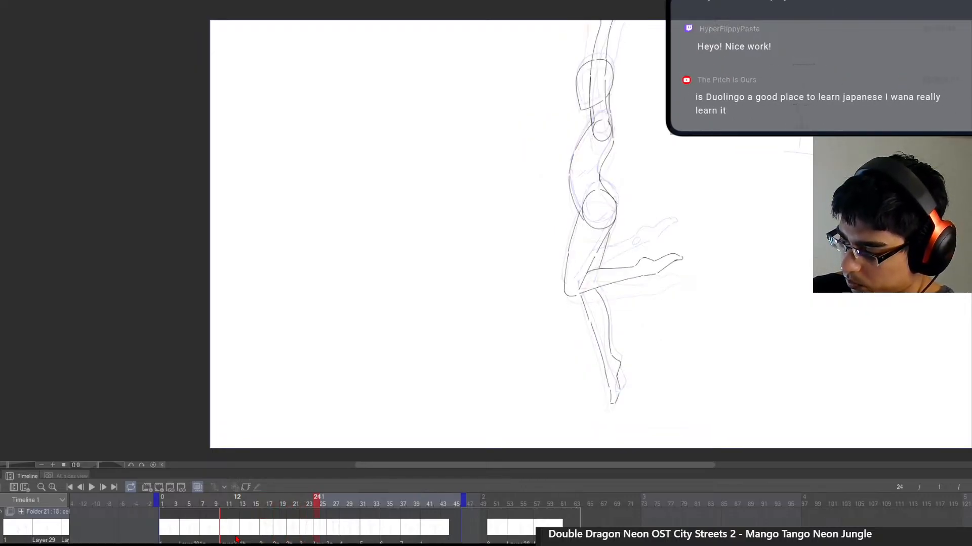
key(Left)
key(Left)
key(Left)
key(Left)
key(Left)
key(Left)
key(Left)
key(Left)
key(Left)
key(Left)
key(Left)
key(Right)
key(Right)
key(Right)
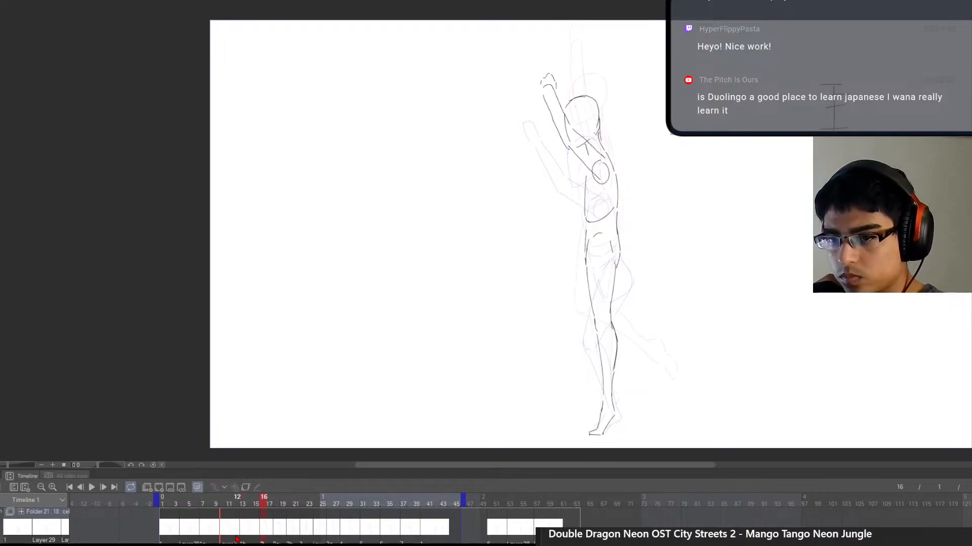
key(Right)
key(Right)
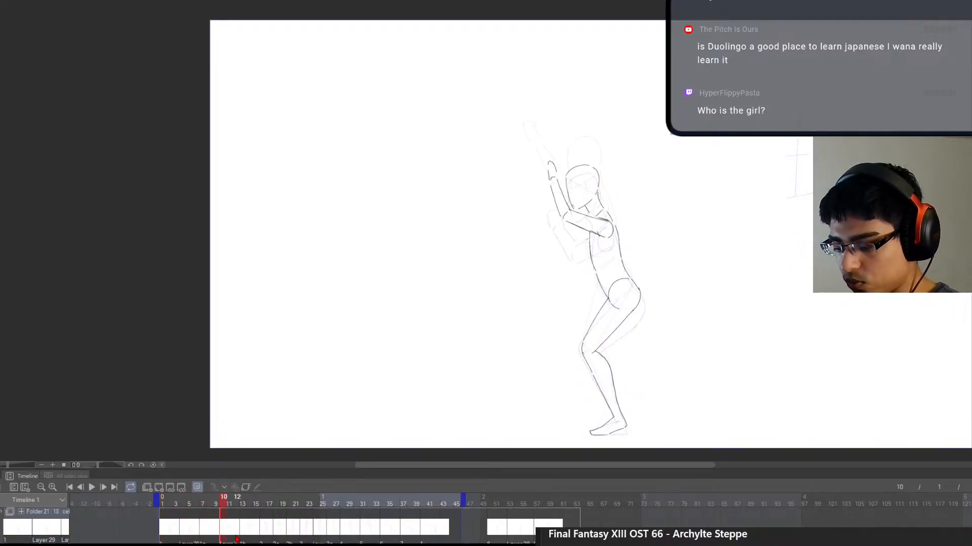
Step: Flip repeatedly between the frame 1 crouch and the stretched takeoff pose at frame 16 to compare the drawings
key(Left)
key(Left)
key(Left)
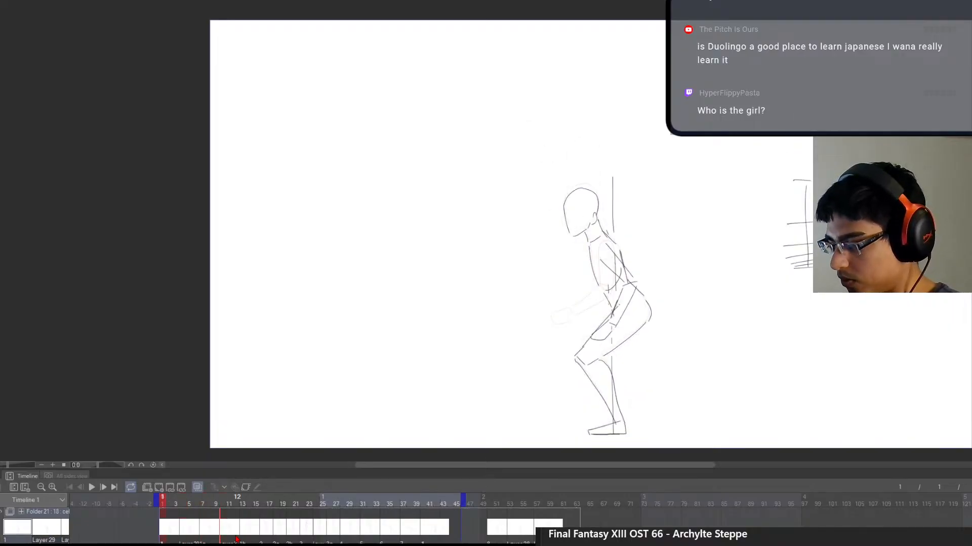
key(Right)
key(Right)
key(Right)
key(Right)
key(Right)
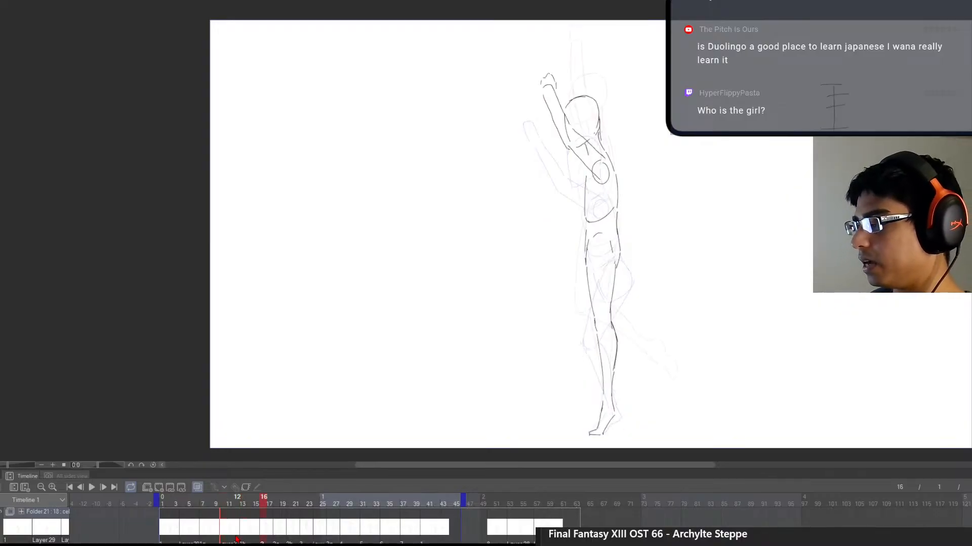
key(Left)
key(Left)
key(Left)
key(Left)
key(Left)
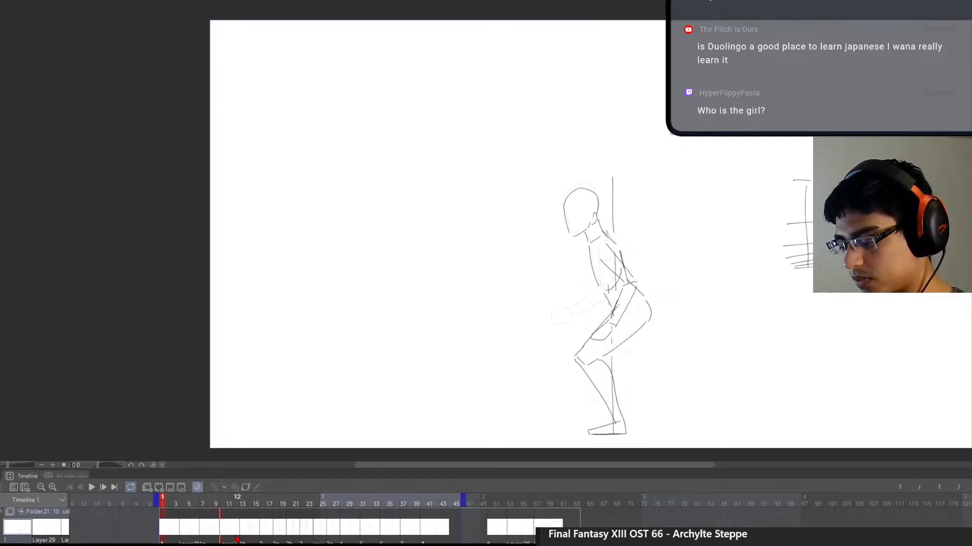
key(Right)
key(Right)
key(Right)
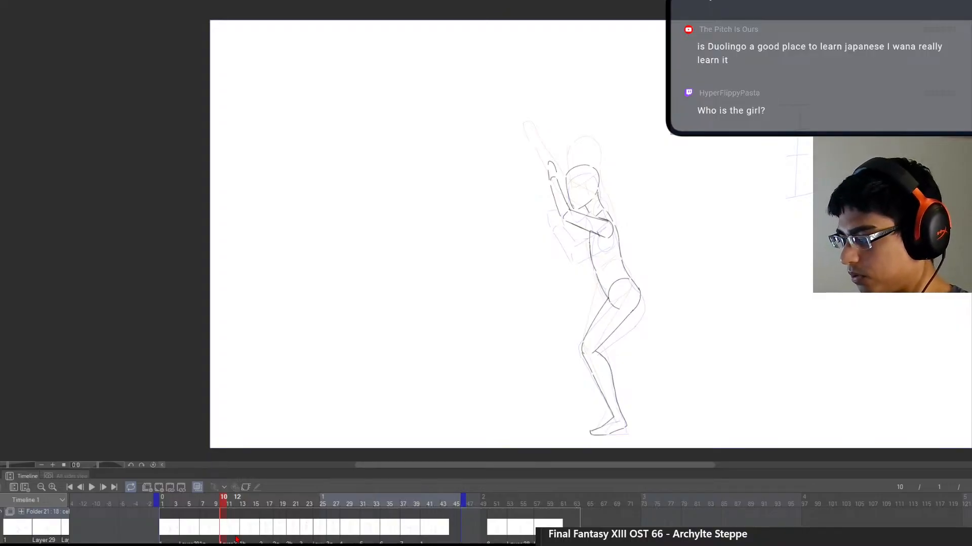
key(Left)
key(Right)
key(Right)
key(Right)
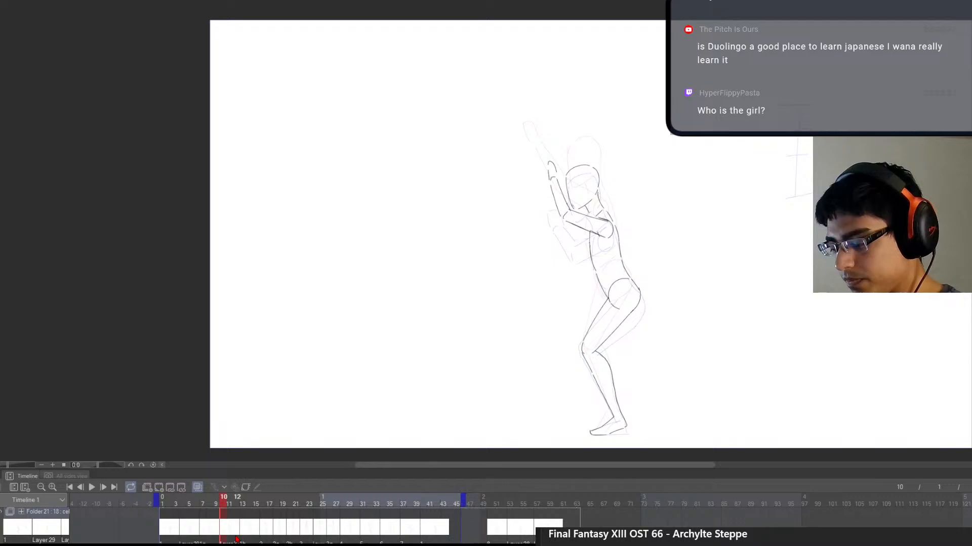
Step: Flip back and forth through the opening crouch drawings between frames 1 and 10 to examine the arm swing
key(Left)
key(Left)
key(Left)
key(Left)
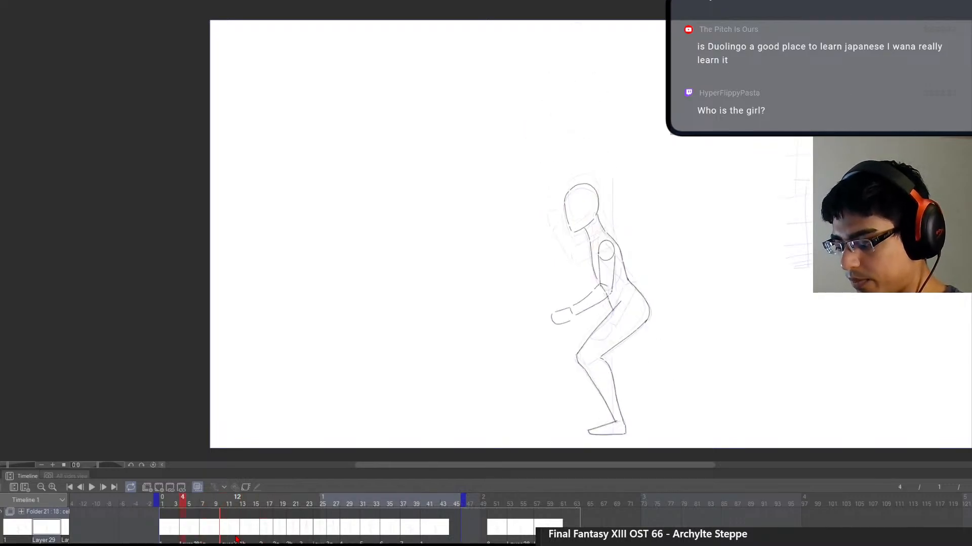
key(Left)
key(Left)
key(Left)
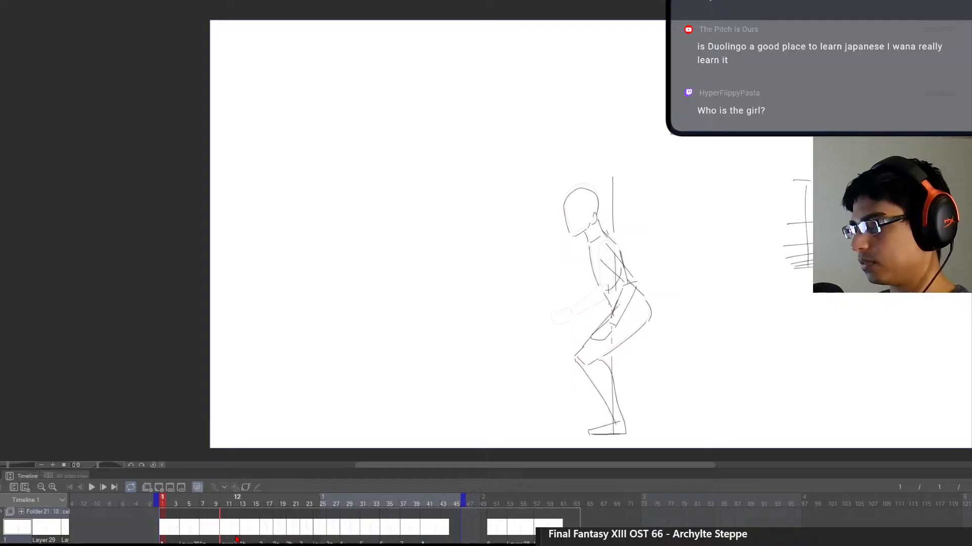
key(Left)
key(Right)
key(Right)
key(Right)
key(Left)
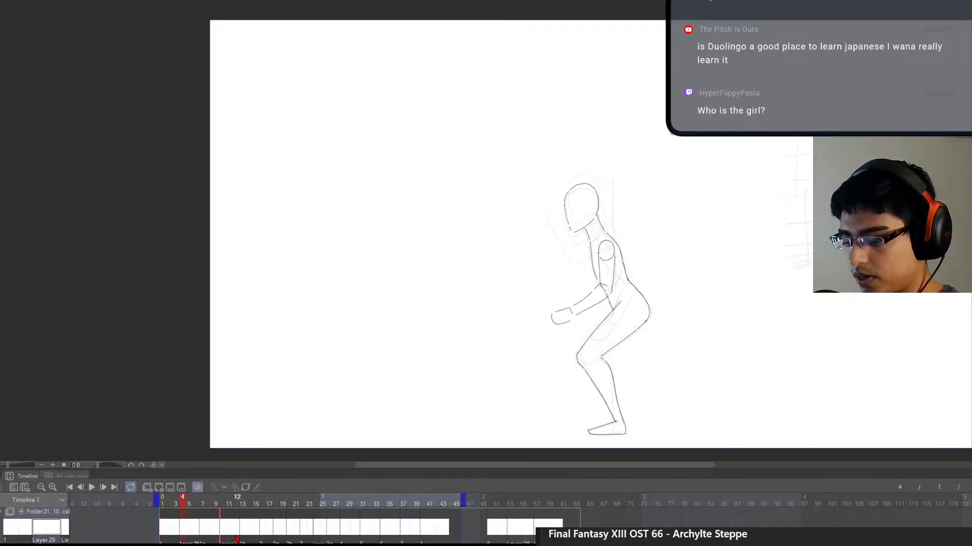
key(Left)
key(Left)
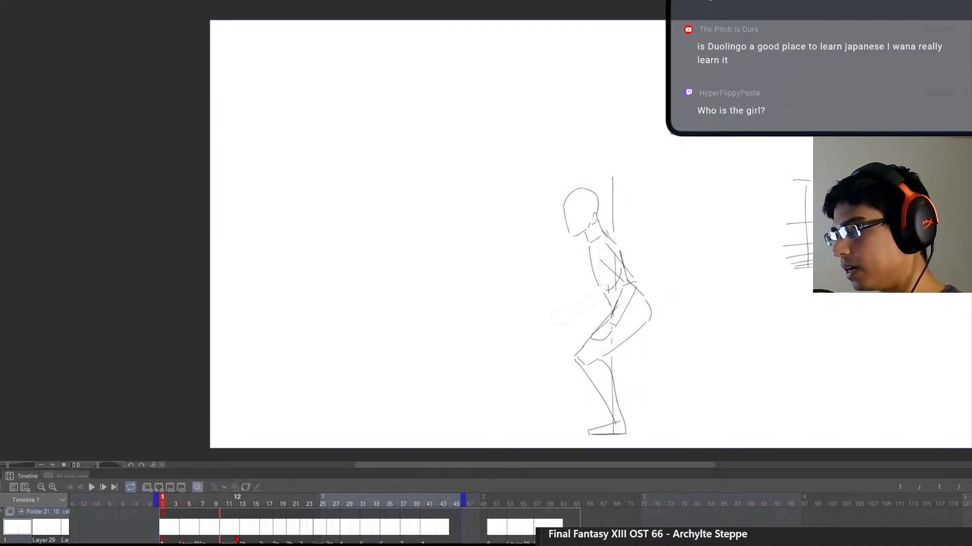
key(Right)
key(Right)
key(Right)
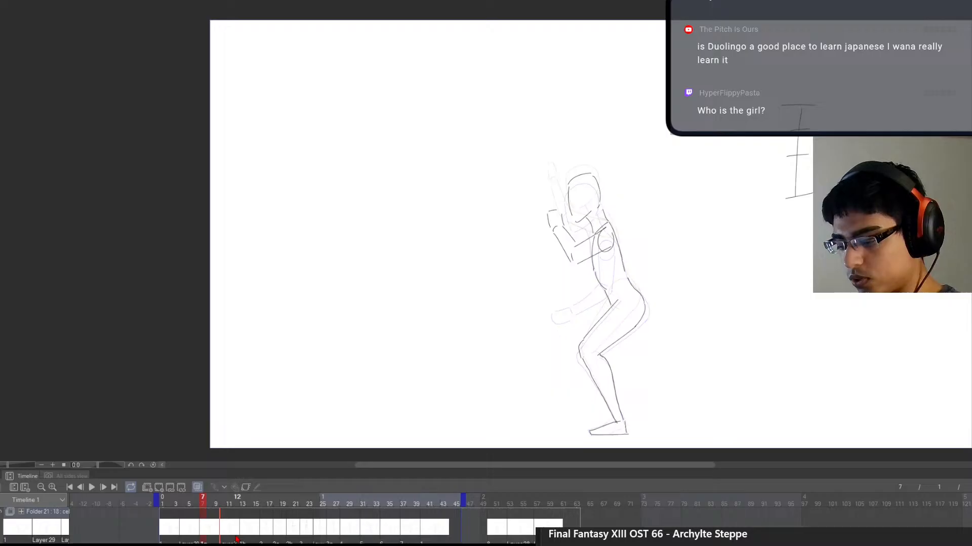
key(Left)
key(Left)
key(Right)
key(Right)
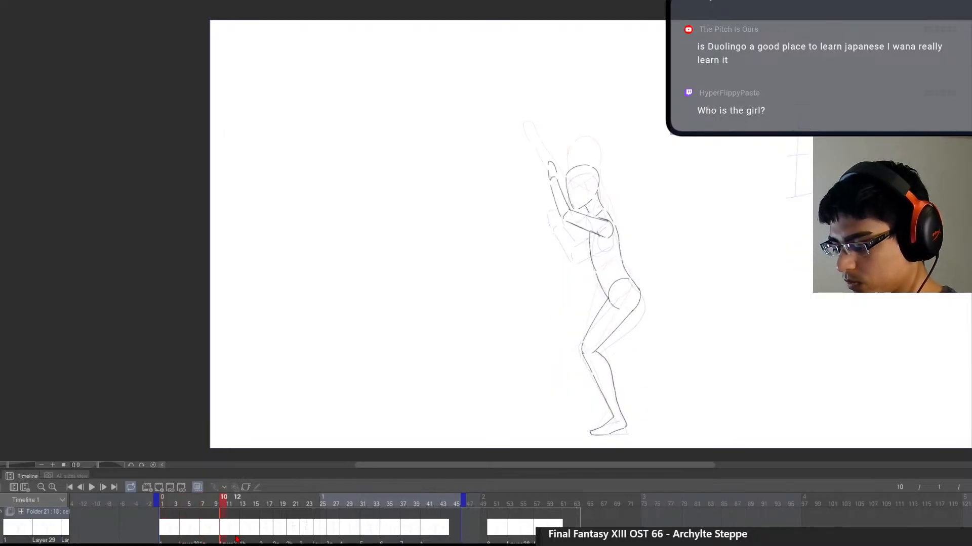
key(Left)
key(Left)
Step: Play the shortened jump loop, stop it, and step through the opening drawings from frame 1
click(92, 487)
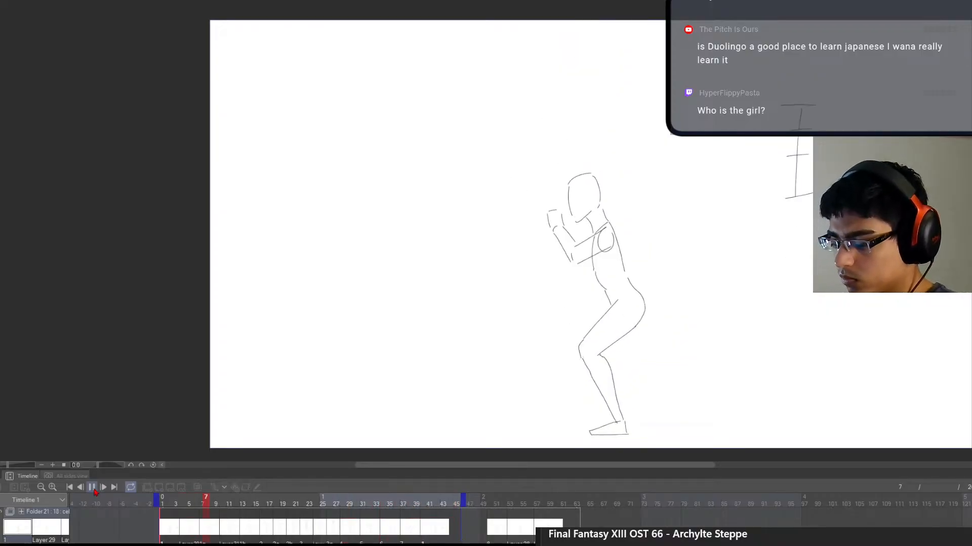
click(179, 531)
key(Left)
key(Left)
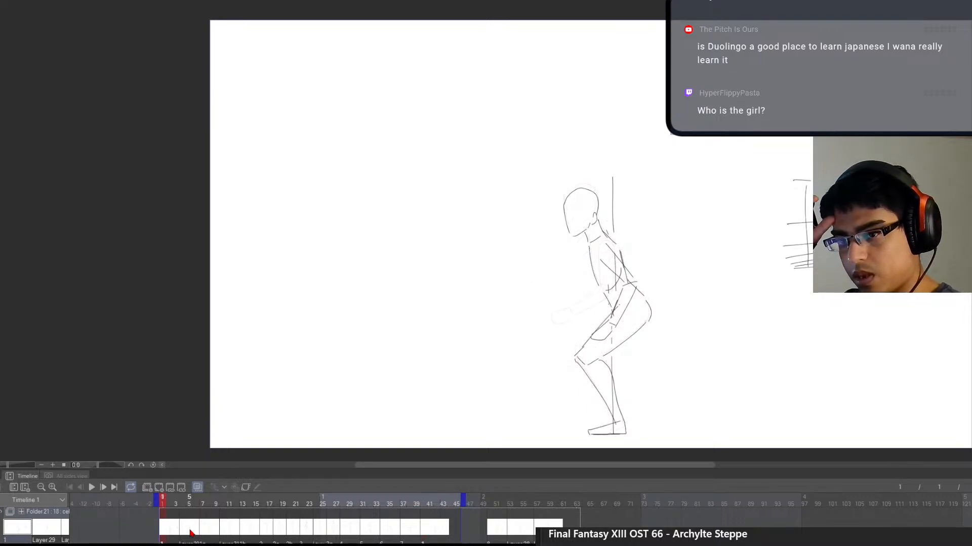
key(Right)
key(Right)
key(Right)
key(Right)
key(Right)
key(Right)
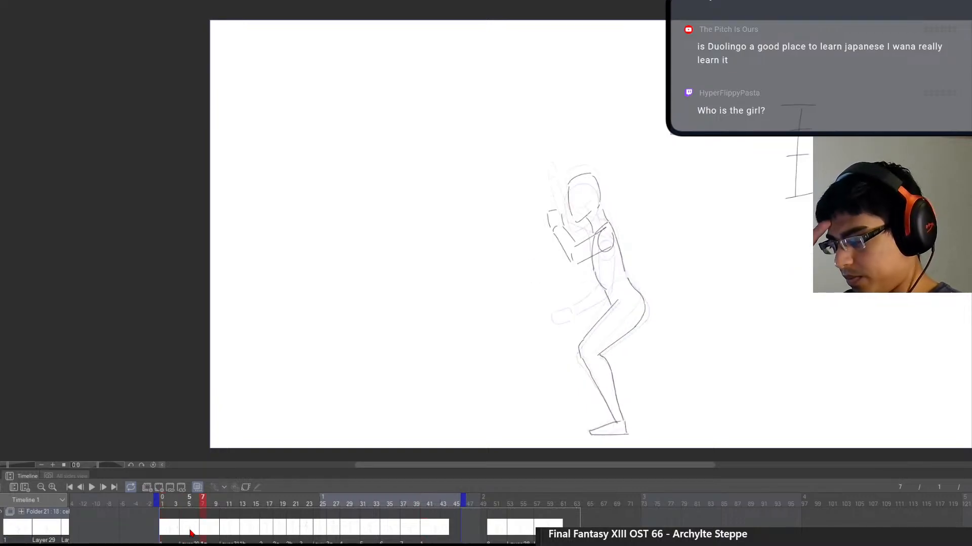
Step: Step through the opening crouch drawings and up the rise to frame 24, and back to frame 1
key(Left)
key(Left)
key(Right)
key(Right)
key(Left)
key(Left)
key(Left)
key(Left)
key(Left)
key(Left)
key(Right)
key(Right)
key(Right)
key(Right)
key(Right)
key(Right)
key(Right)
key(Right)
key(Right)
key(Right)
key(Right)
key(Right)
key(Right)
key(Right)
key(Right)
key(Right)
key(Right)
key(Right)
key(Right)
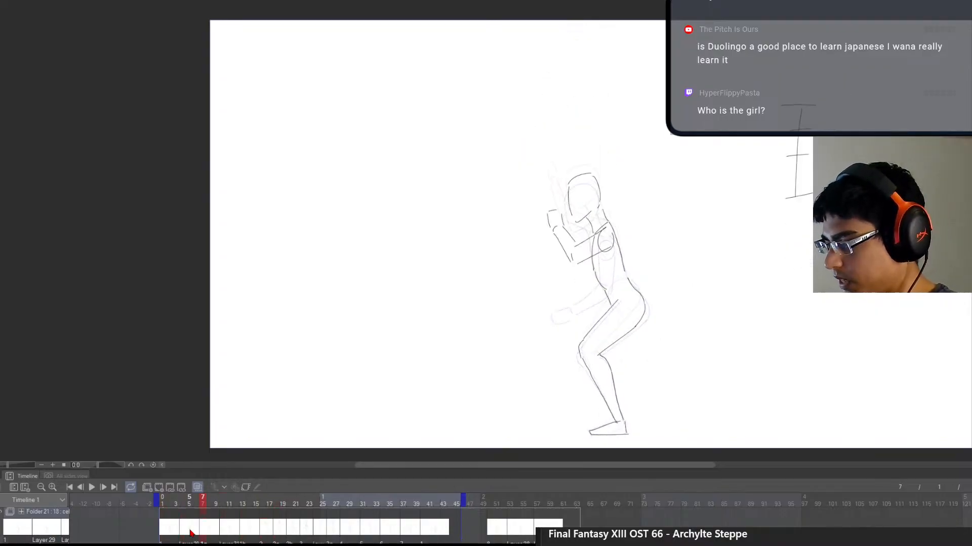
key(Right)
key(Right)
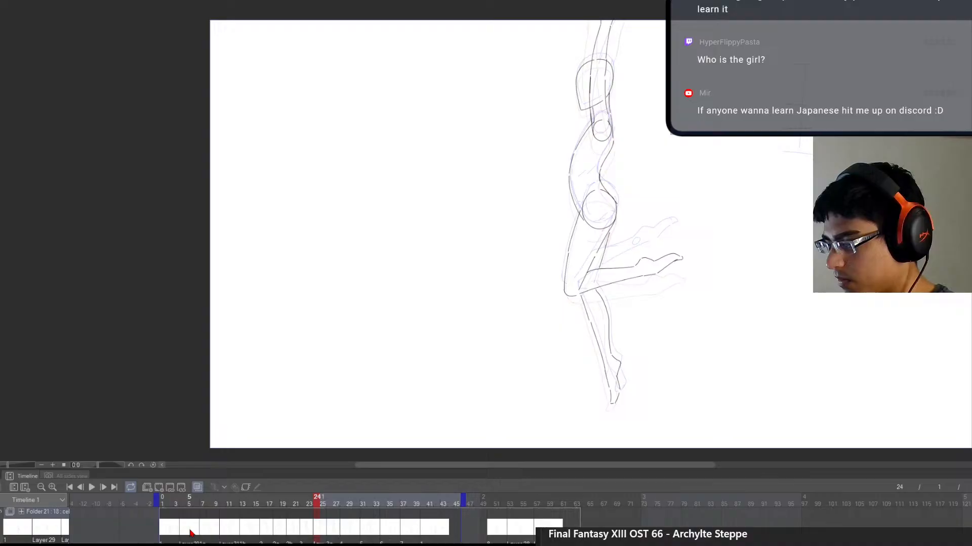
key(Left)
key(Left)
key(Left)
key(Left)
key(Left)
key(Left)
key(Left)
key(Left)
key(Left)
key(Left)
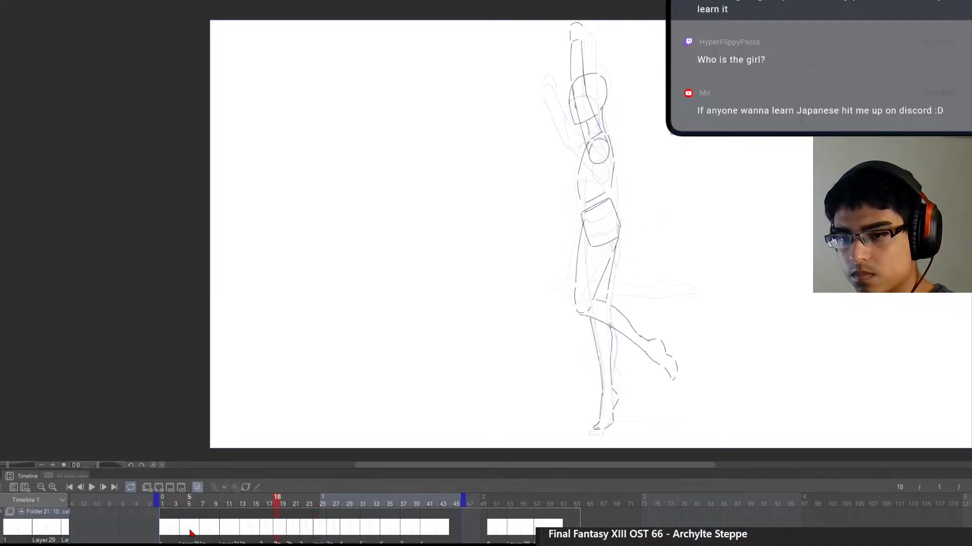
key(Left)
key(Left)
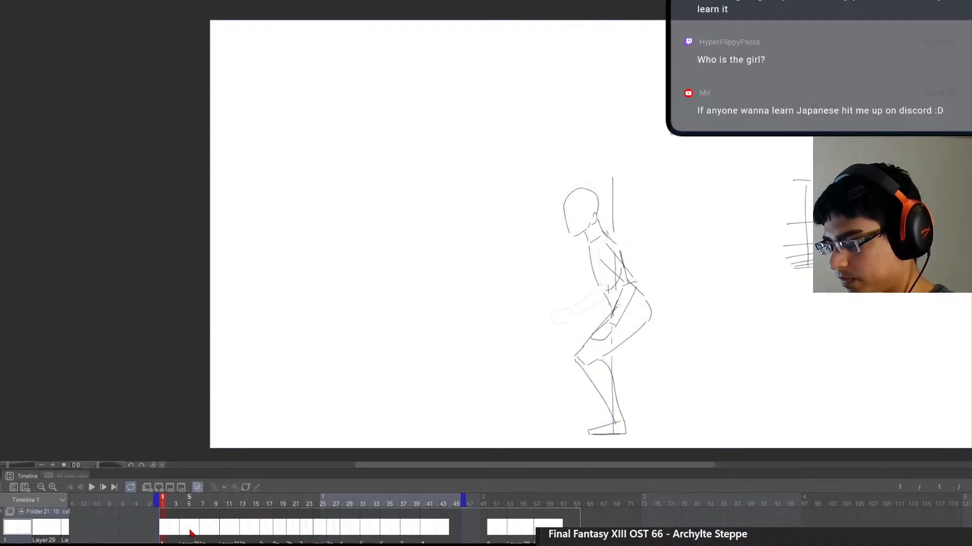
Step: Flip forward from frame 1 through the rise and back, comparing it with the stretched takeoff pose at frame 16
key(Right)
key(Right)
key(Right)
key(Right)
key(Right)
key(Right)
key(Right)
key(Right)
key(Right)
key(Right)
key(Right)
key(Right)
key(Right)
key(Right)
key(Right)
key(Right)
key(Right)
key(Right)
key(Right)
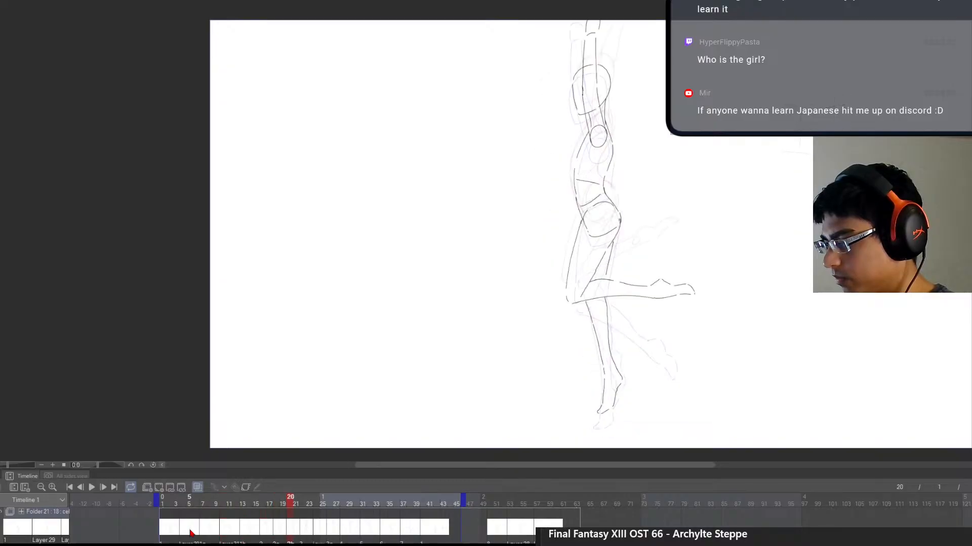
key(Right)
key(Right)
key(Left)
key(Left)
key(Left)
key(Left)
key(Left)
key(Left)
key(Left)
key(Left)
key(Left)
key(Left)
key(Left)
key(Left)
key(Left)
key(Left)
key(Left)
key(Left)
key(Left)
key(Left)
key(Left)
key(Left)
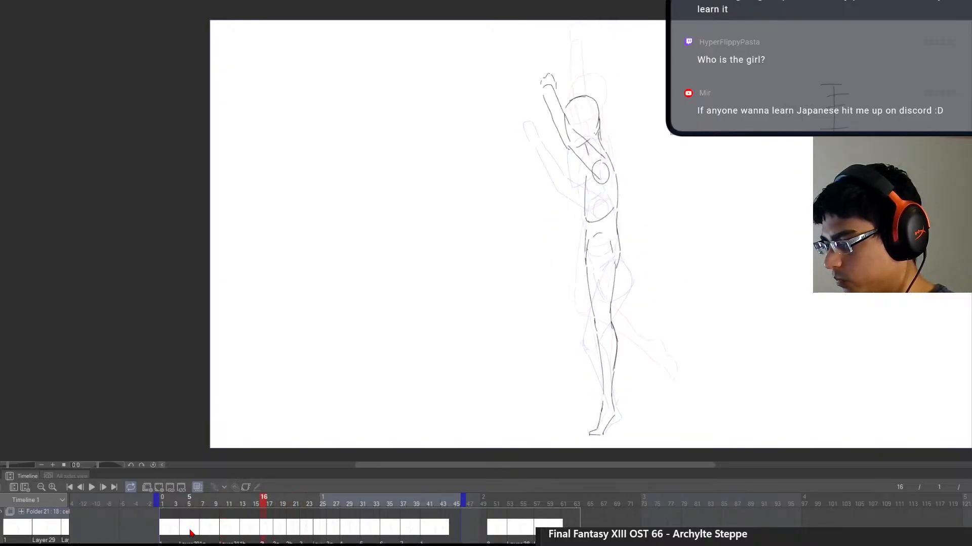
Step: Play the jump loop, stop it, and step from frame 1 to the rising drawing at frame 13
click(92, 488)
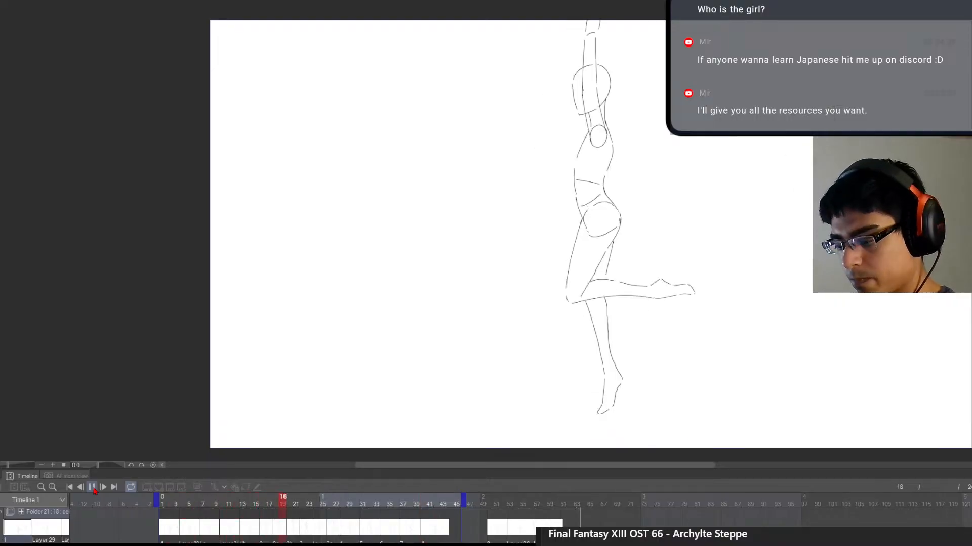
click(164, 533)
key(period)
key(period)
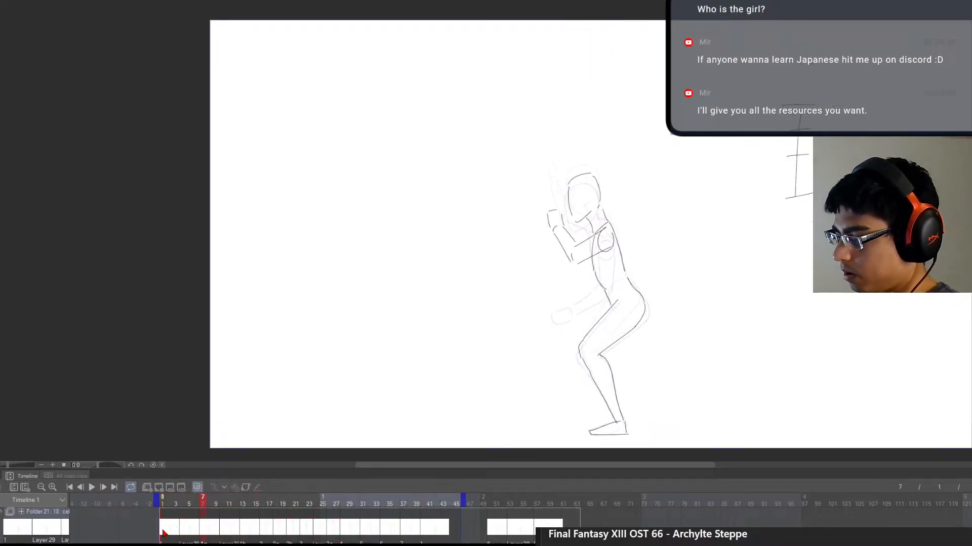
key(period)
key(comma)
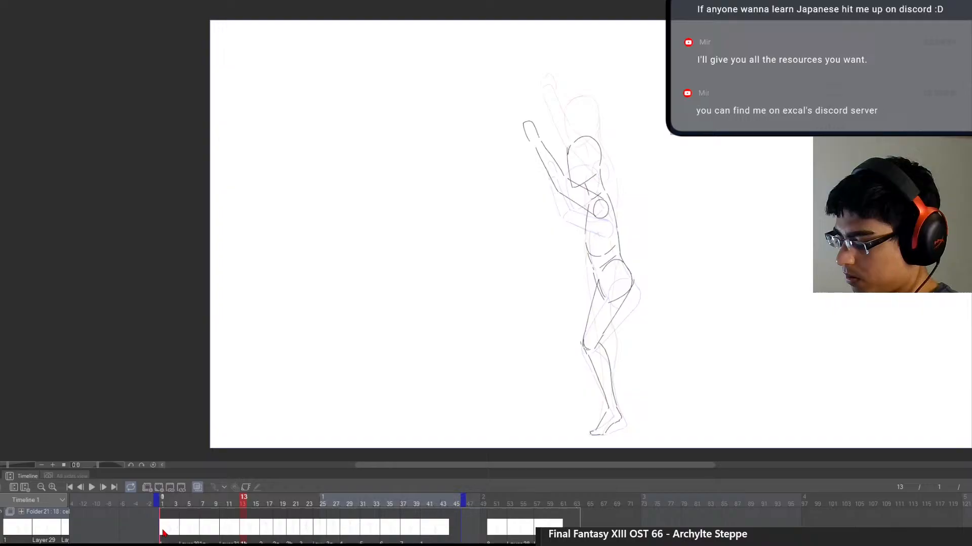
key(comma)
key(period)
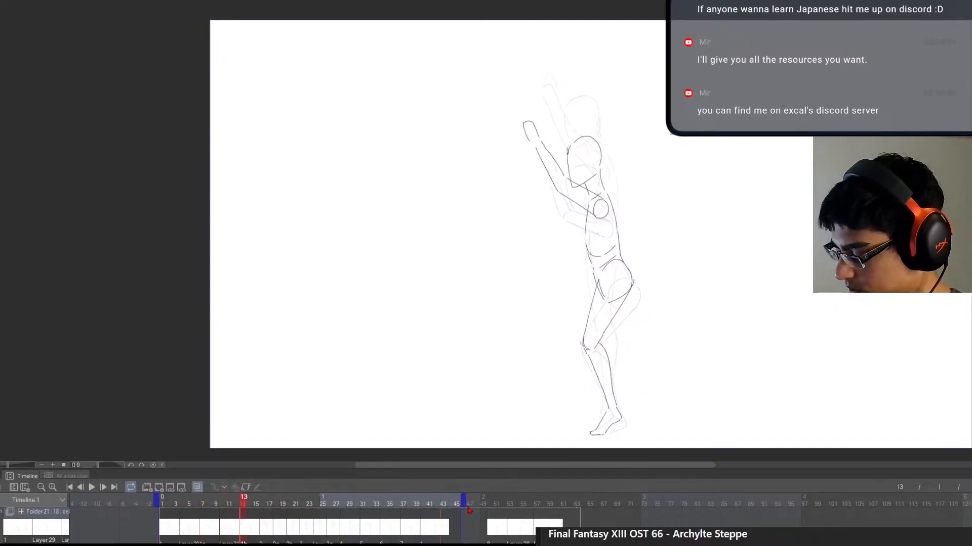
Step: Move the stretched takeoff pose and the drawings after it three frames earlier, overwriting the in-between at frame 13
click(482, 522)
drag(461, 538, 246, 528)
click(165, 529)
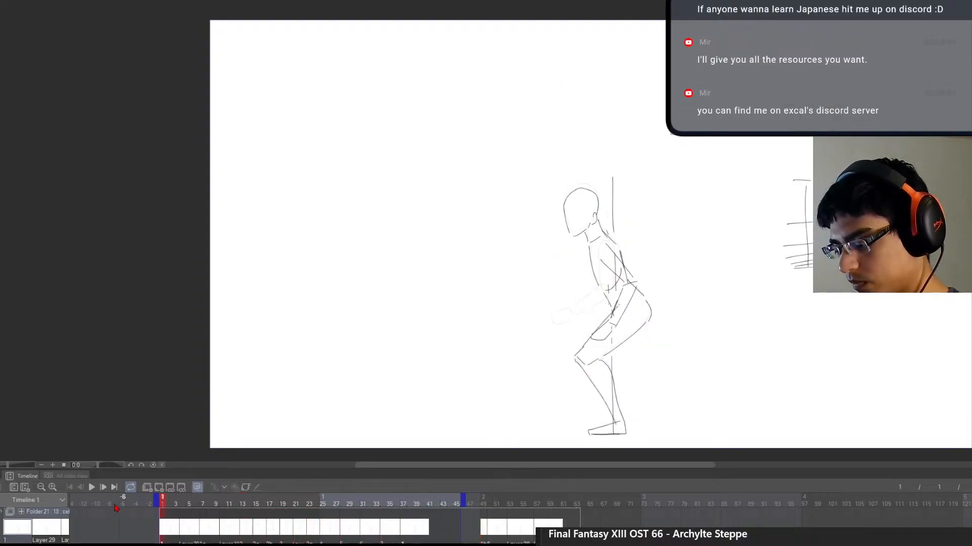
Step: Play the tightened loop, stop it, and flip through the landing drawings around frame 34
click(92, 488)
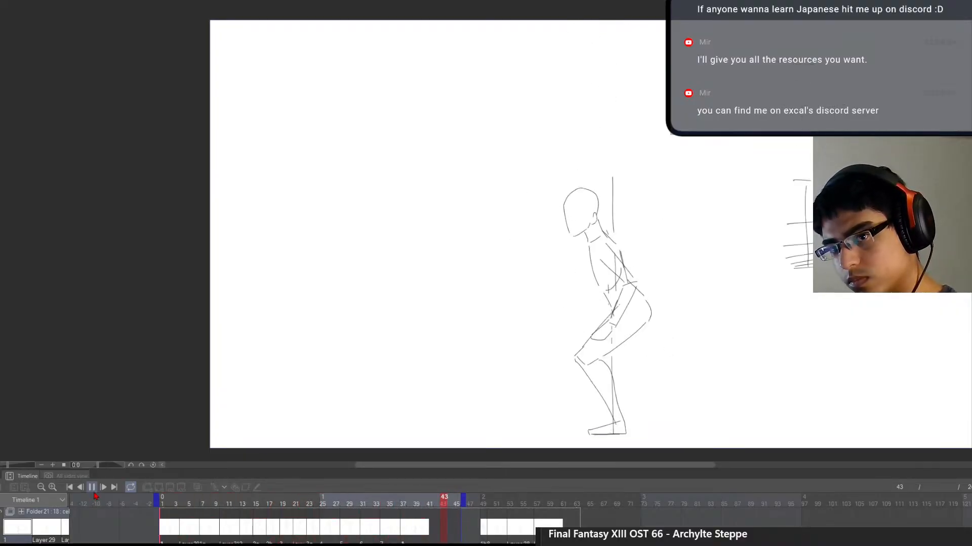
click(94, 492)
click(371, 532)
key(Left)
key(Left)
key(Right)
key(Right)
key(Right)
key(Left)
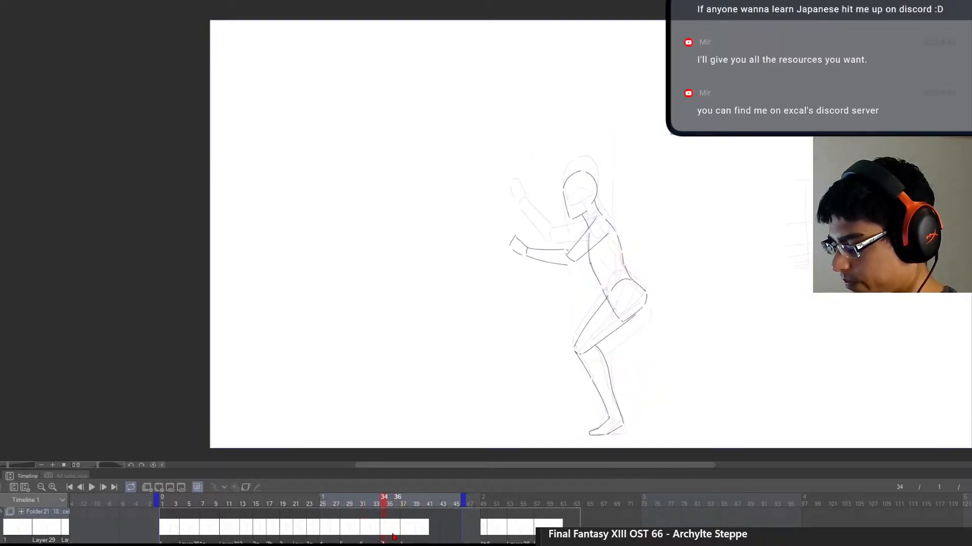
Step: Move the final crouch drawing three frames earlier, overwriting the landing in-between at frame 34
drag(475, 535, 388, 528)
drag(403, 532, 384, 534)
click(163, 530)
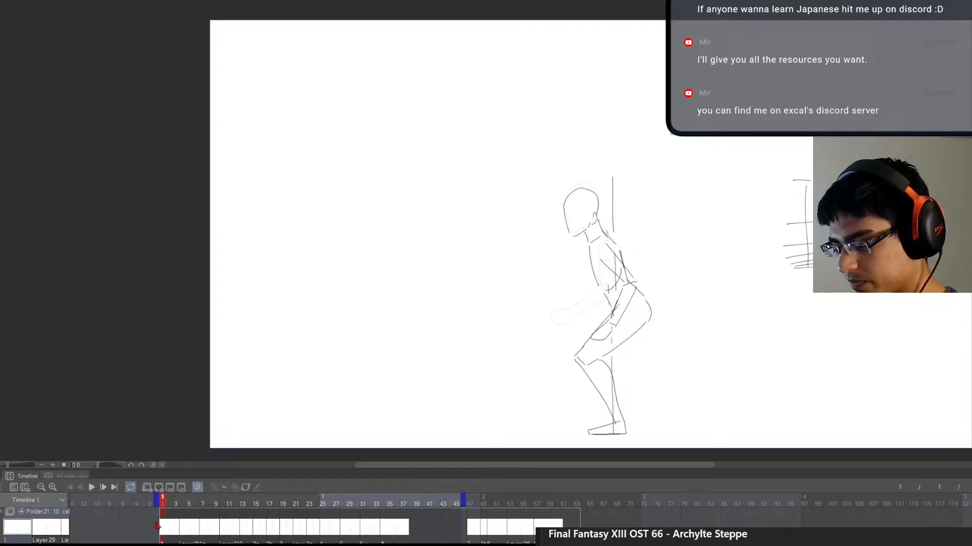
Step: Play the loop again, then flip through the descent from frame 34 and back to the opening crouch drawings
click(92, 489)
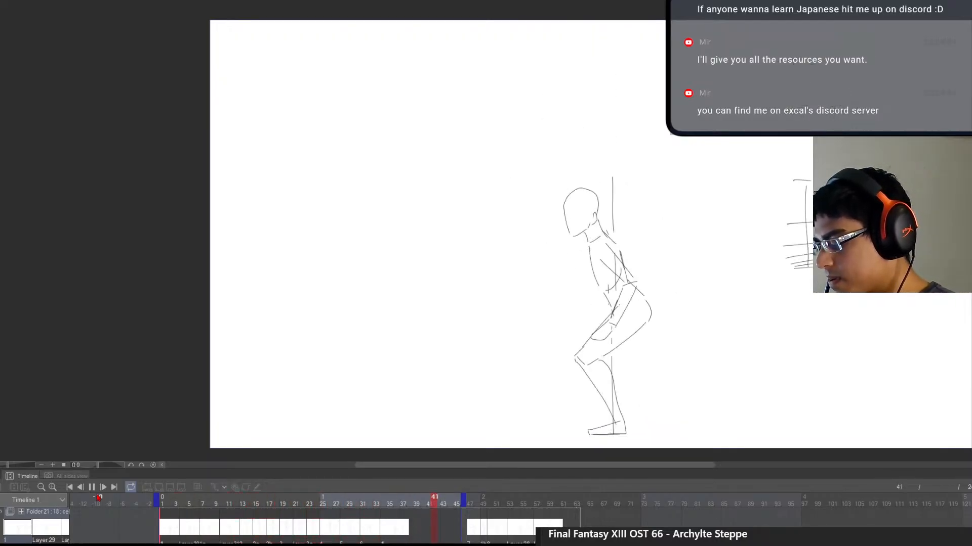
click(386, 525)
key(Left)
key(Left)
key(Left)
key(Left)
key(Left)
key(Left)
key(Right)
key(Right)
key(Right)
key(Right)
key(Right)
key(Right)
key(Left)
key(Left)
key(Left)
key(Left)
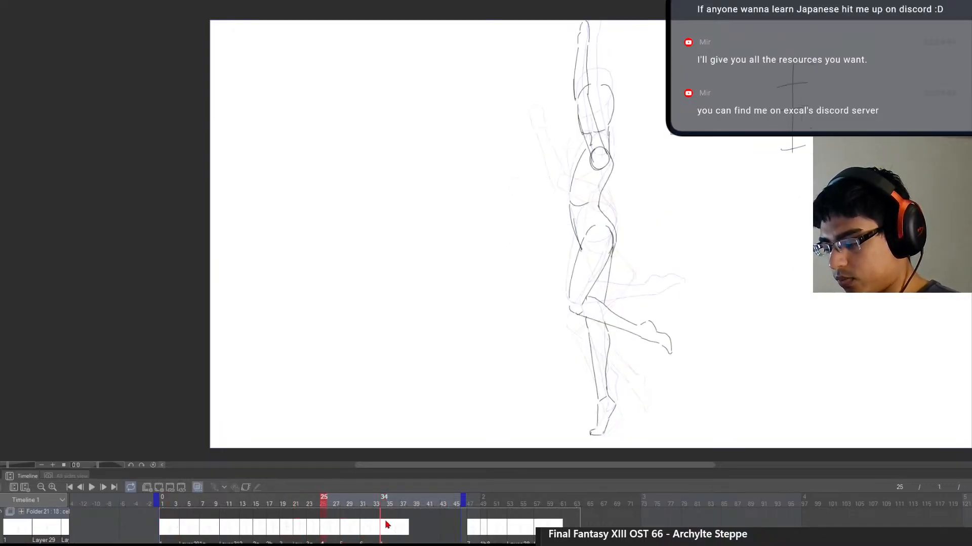
key(Left)
key(Left)
key(Left)
key(Left)
key(Left)
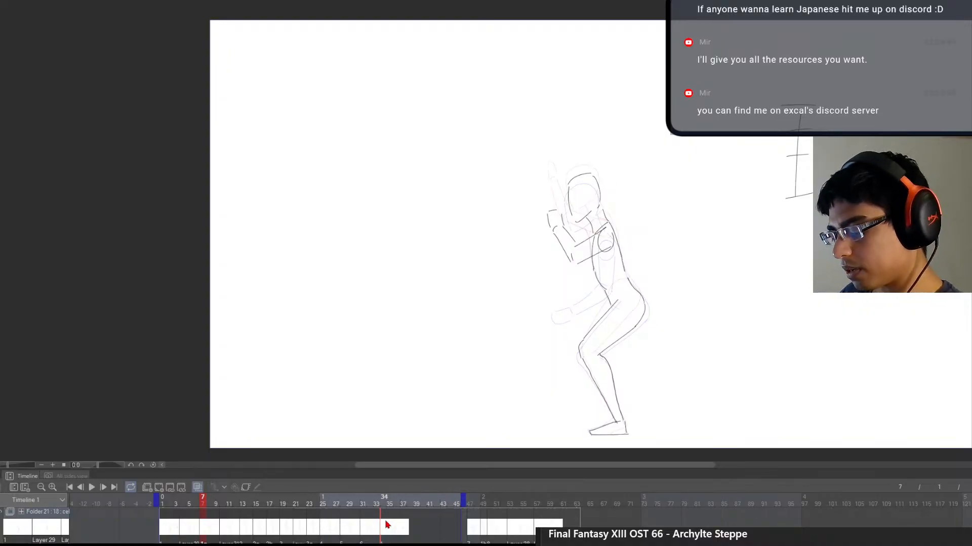
Step: Step twice from the opening crouch at frame 2 through the takeoff and descent to examine the revised timing
click(169, 529)
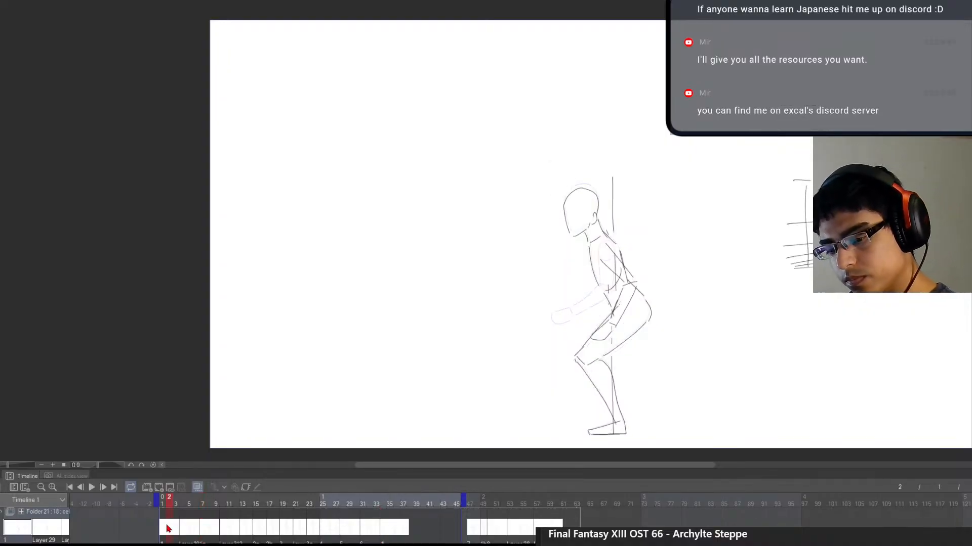
key(Right)
key(Right)
key(Right)
key(Right)
key(Right)
key(Right)
key(Right)
key(Right)
key(Right)
key(Right)
key(Right)
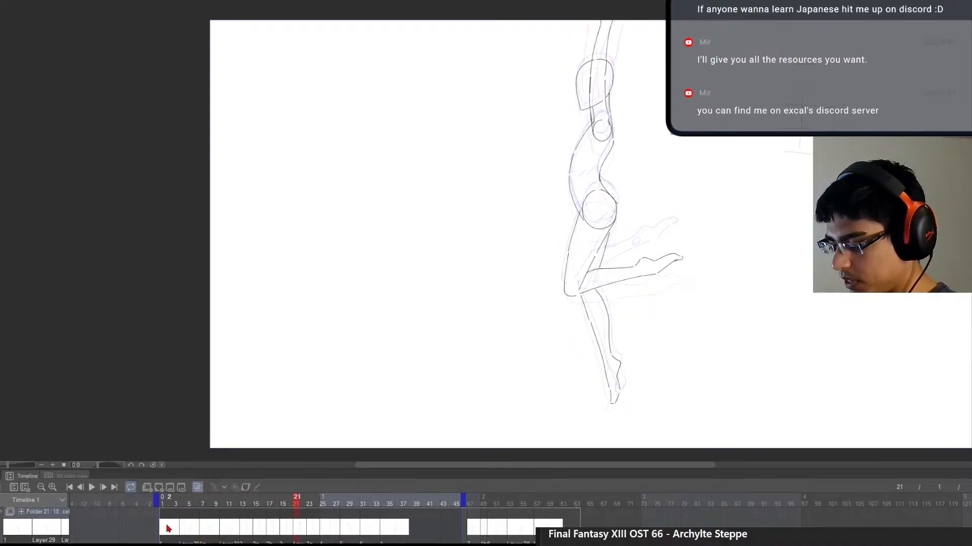
key(Right)
key(Right)
click(168, 529)
key(Right)
key(Right)
key(Right)
key(Right)
key(Right)
key(Right)
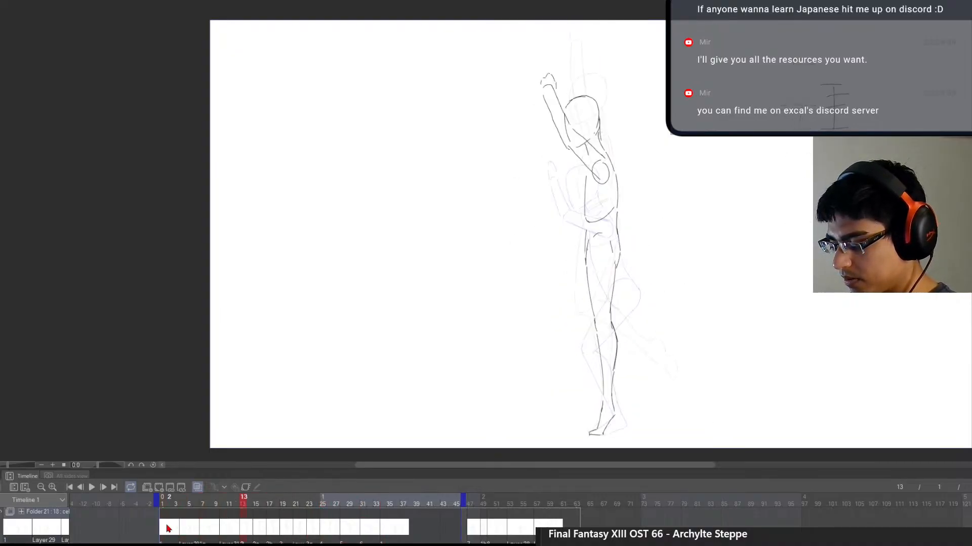
key(Right)
key(Right)
key(Right)
key(Right)
key(Right)
key(Right)
key(Right)
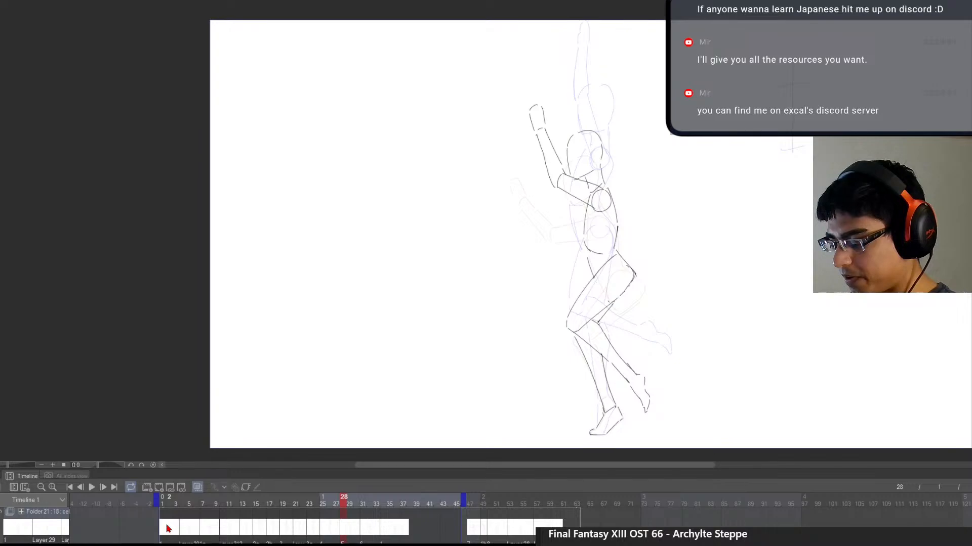
Step: Step frame by frame from the opening crouch through the rise and descent, then play the loop to judge the timing
click(169, 528)
key(Right)
key(Right)
key(Right)
key(Right)
key(Right)
key(Right)
key(Right)
key(Right)
key(Right)
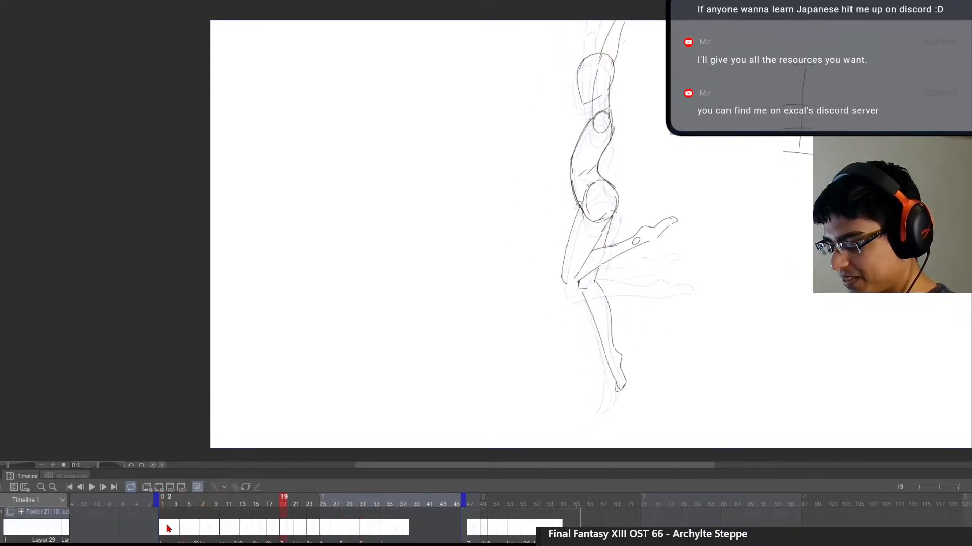
key(Right)
key(Right)
key(Right)
key(Right)
key(Right)
key(Right)
key(Right)
key(Right)
key(Left)
key(Left)
key(Right)
key(Right)
key(Right)
key(Right)
key(Right)
key(Right)
key(Right)
key(Right)
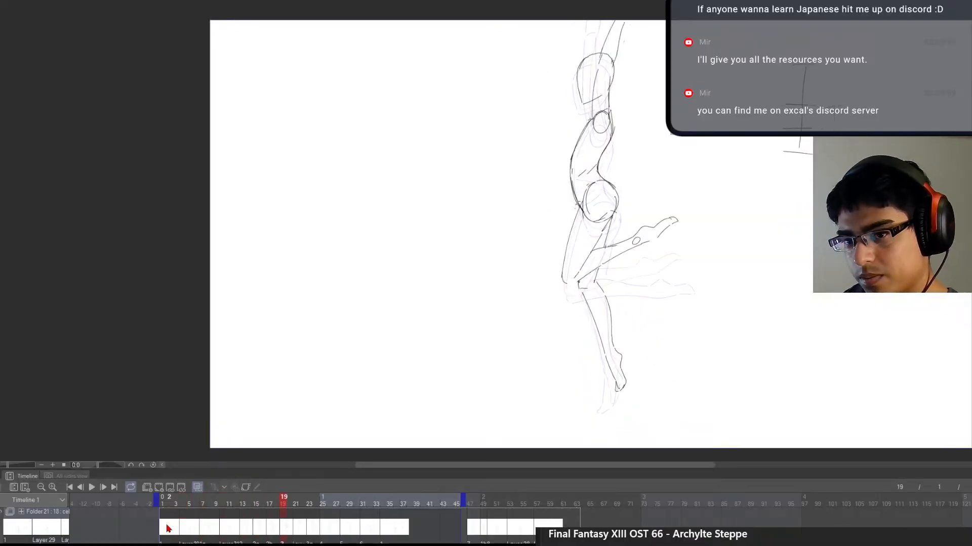
key(Right)
key(Right)
key(Right)
click(94, 488)
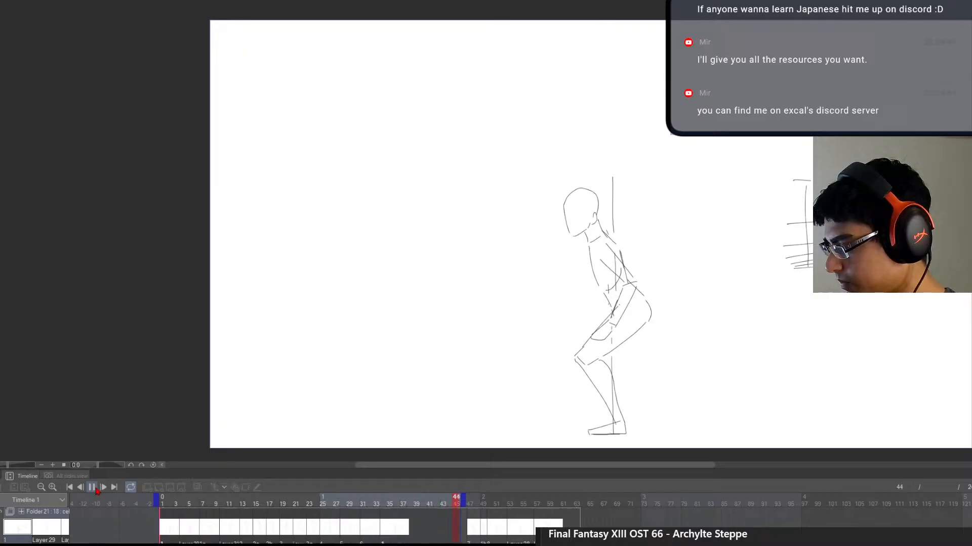
Step: Shorten the playback range to end at frame 34 and play the loop twice, stopping in between to check the takeoff drawings
click(383, 529)
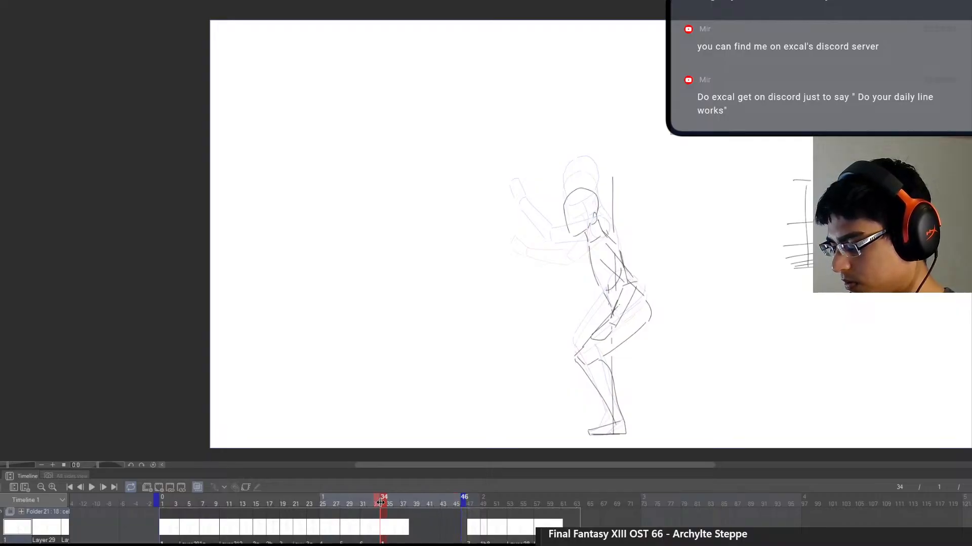
drag(380, 502, 380, 502)
click(163, 528)
click(92, 488)
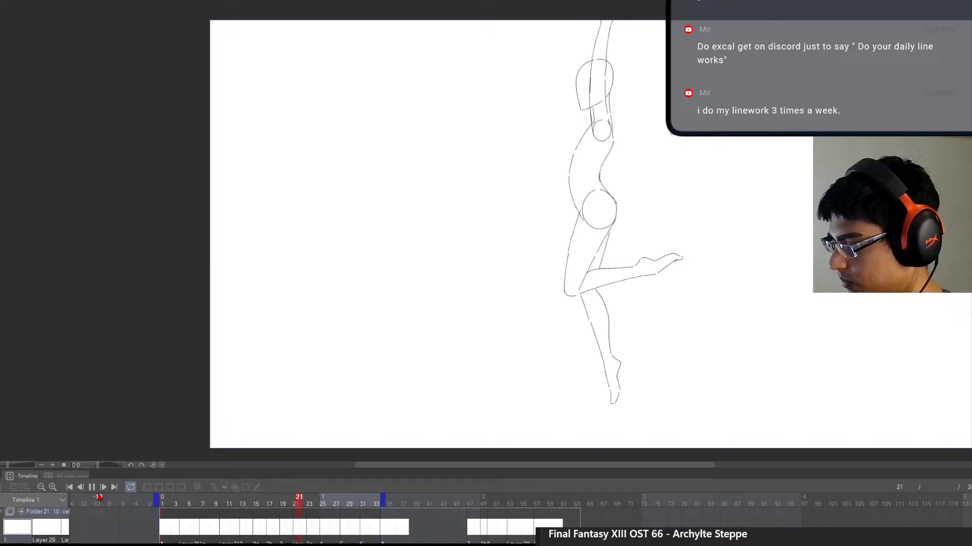
click(258, 526)
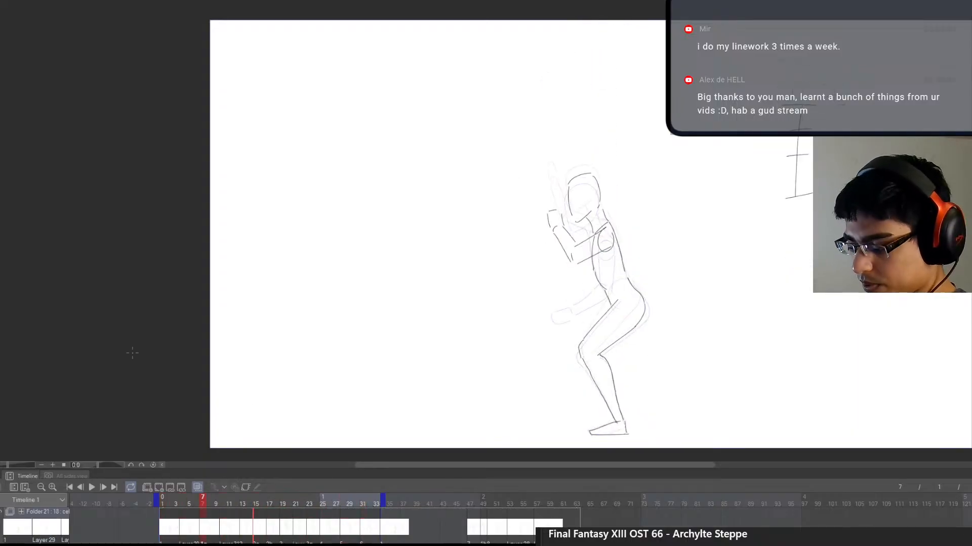
click(91, 488)
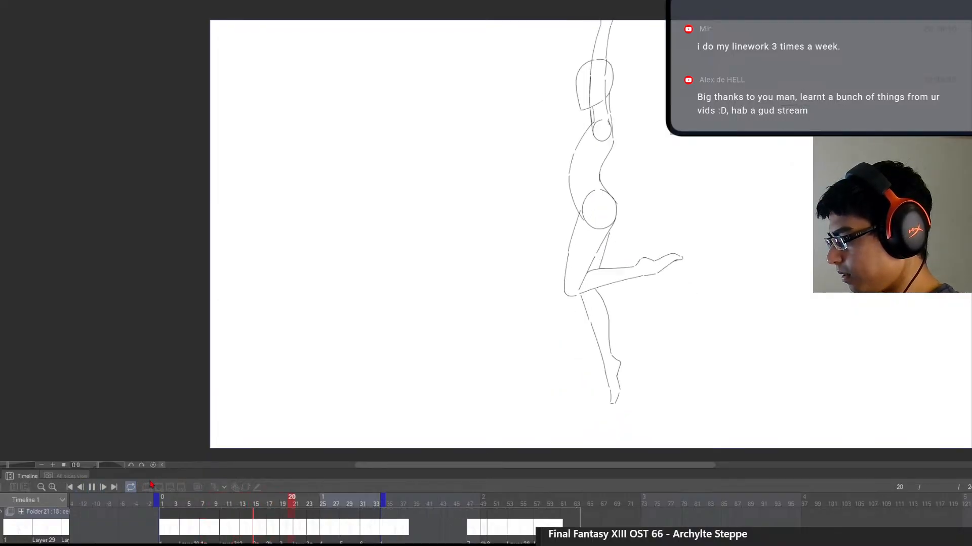